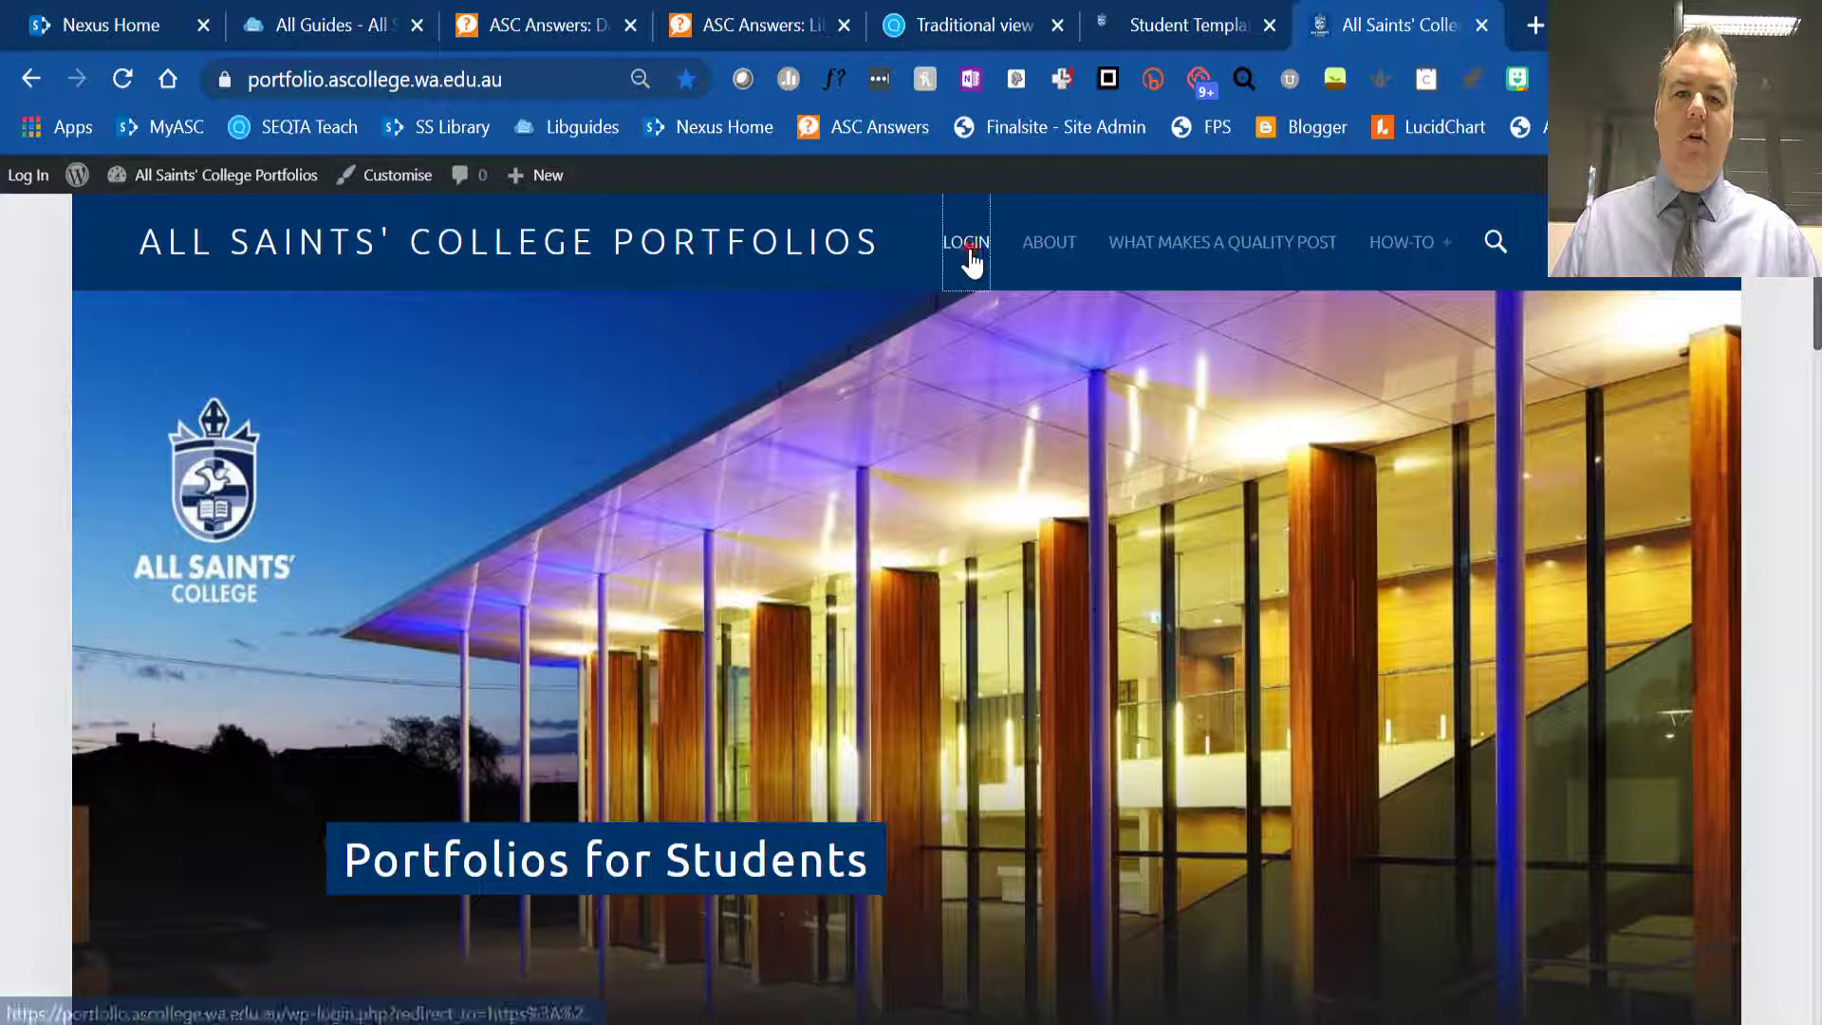
- Log in to the portfolio site with the College account and show the list of available sites
left_click(968, 246)
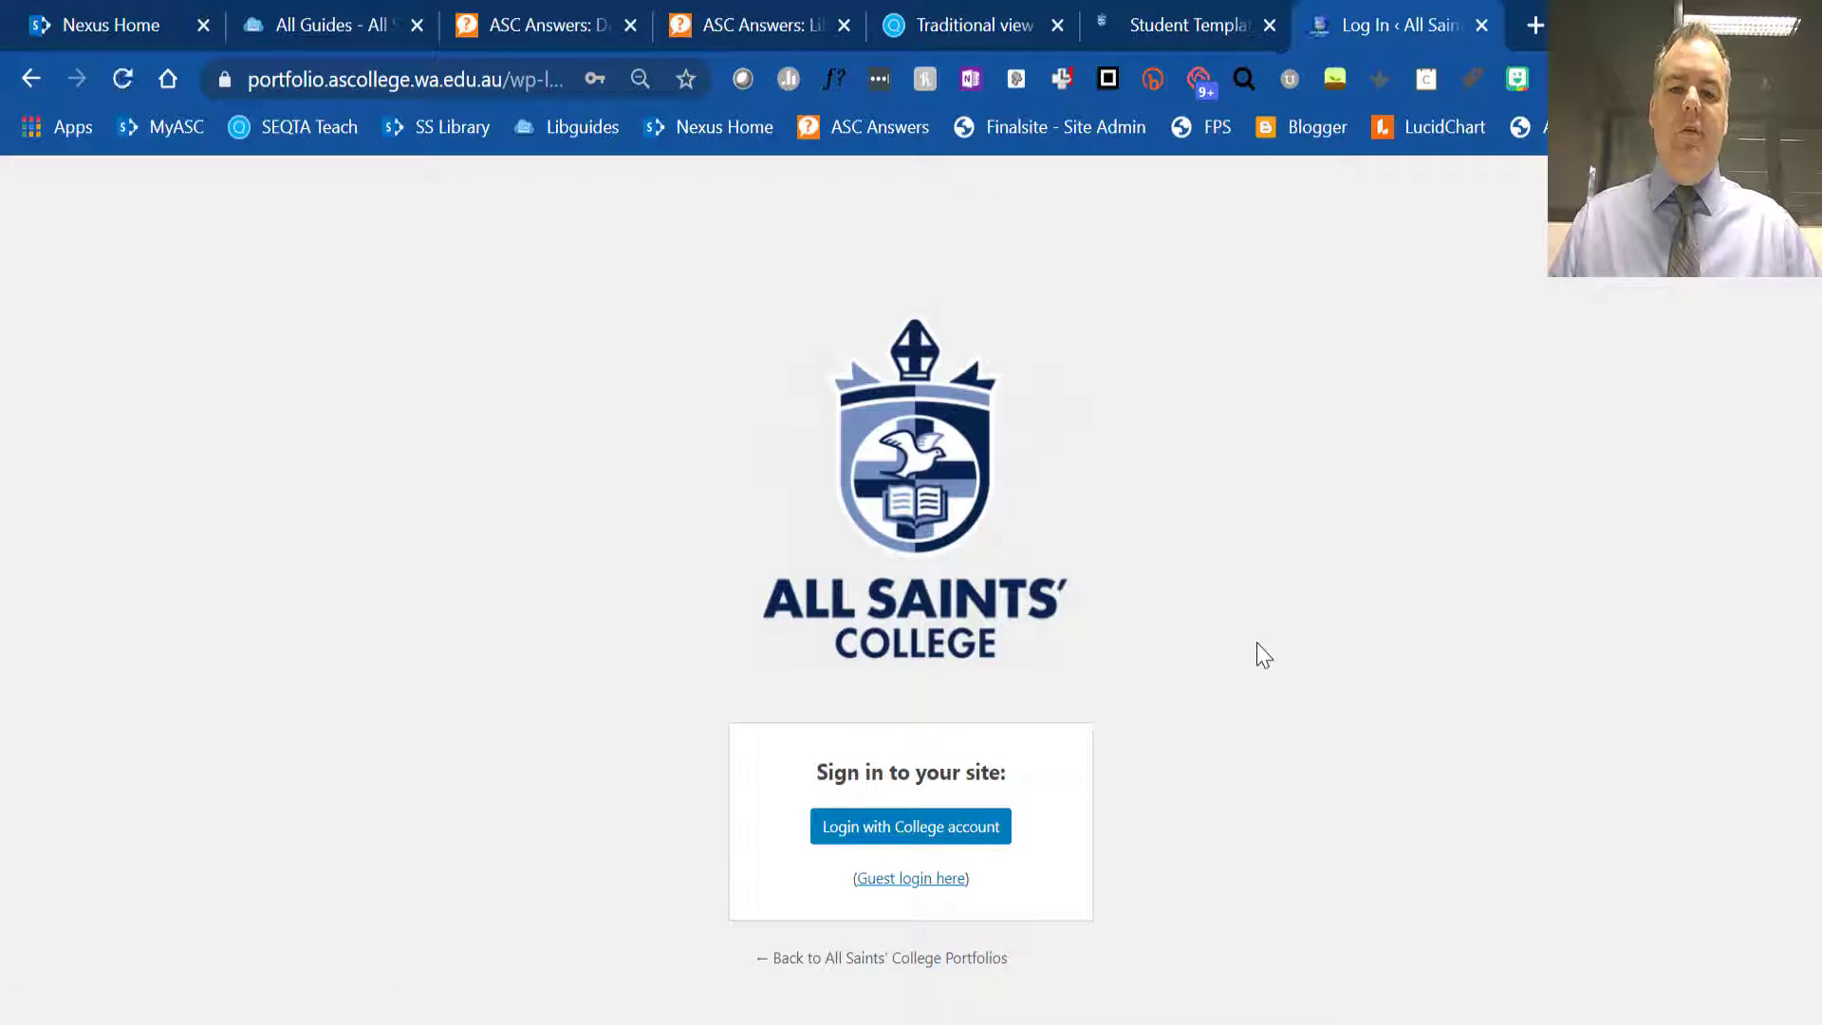
left_click(973, 825)
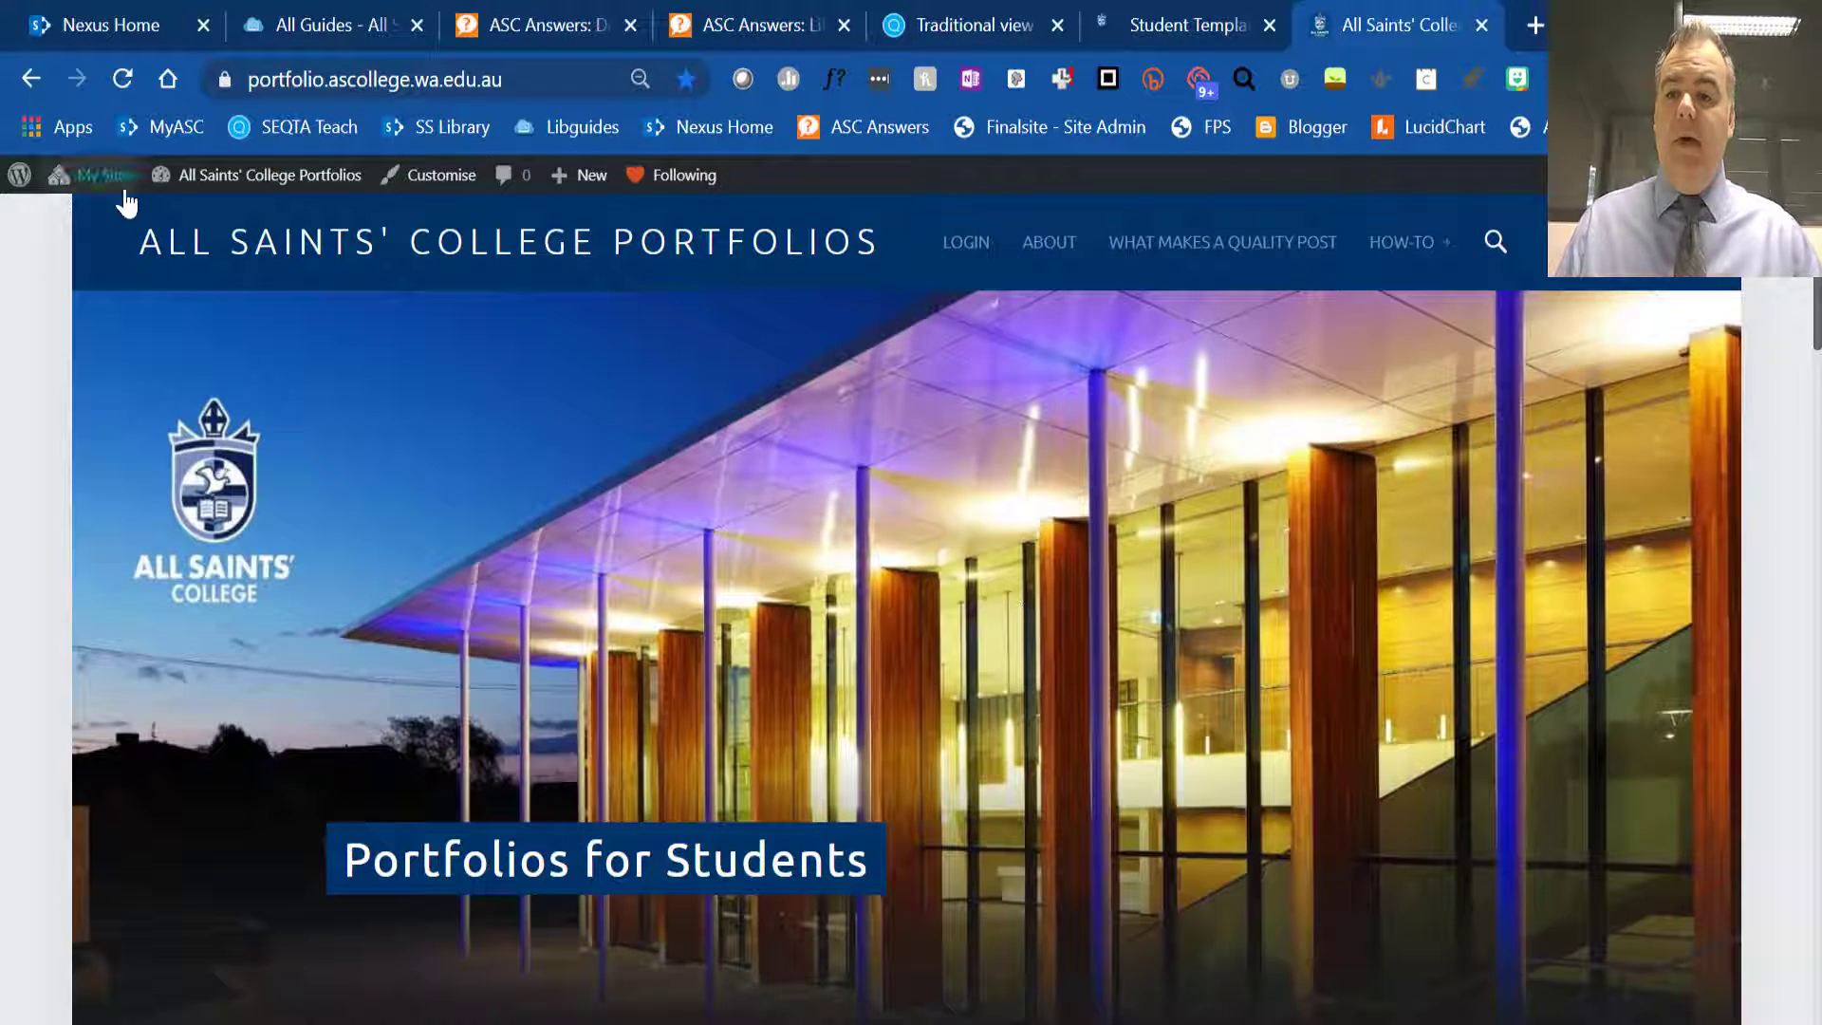
mouse_move(104, 182)
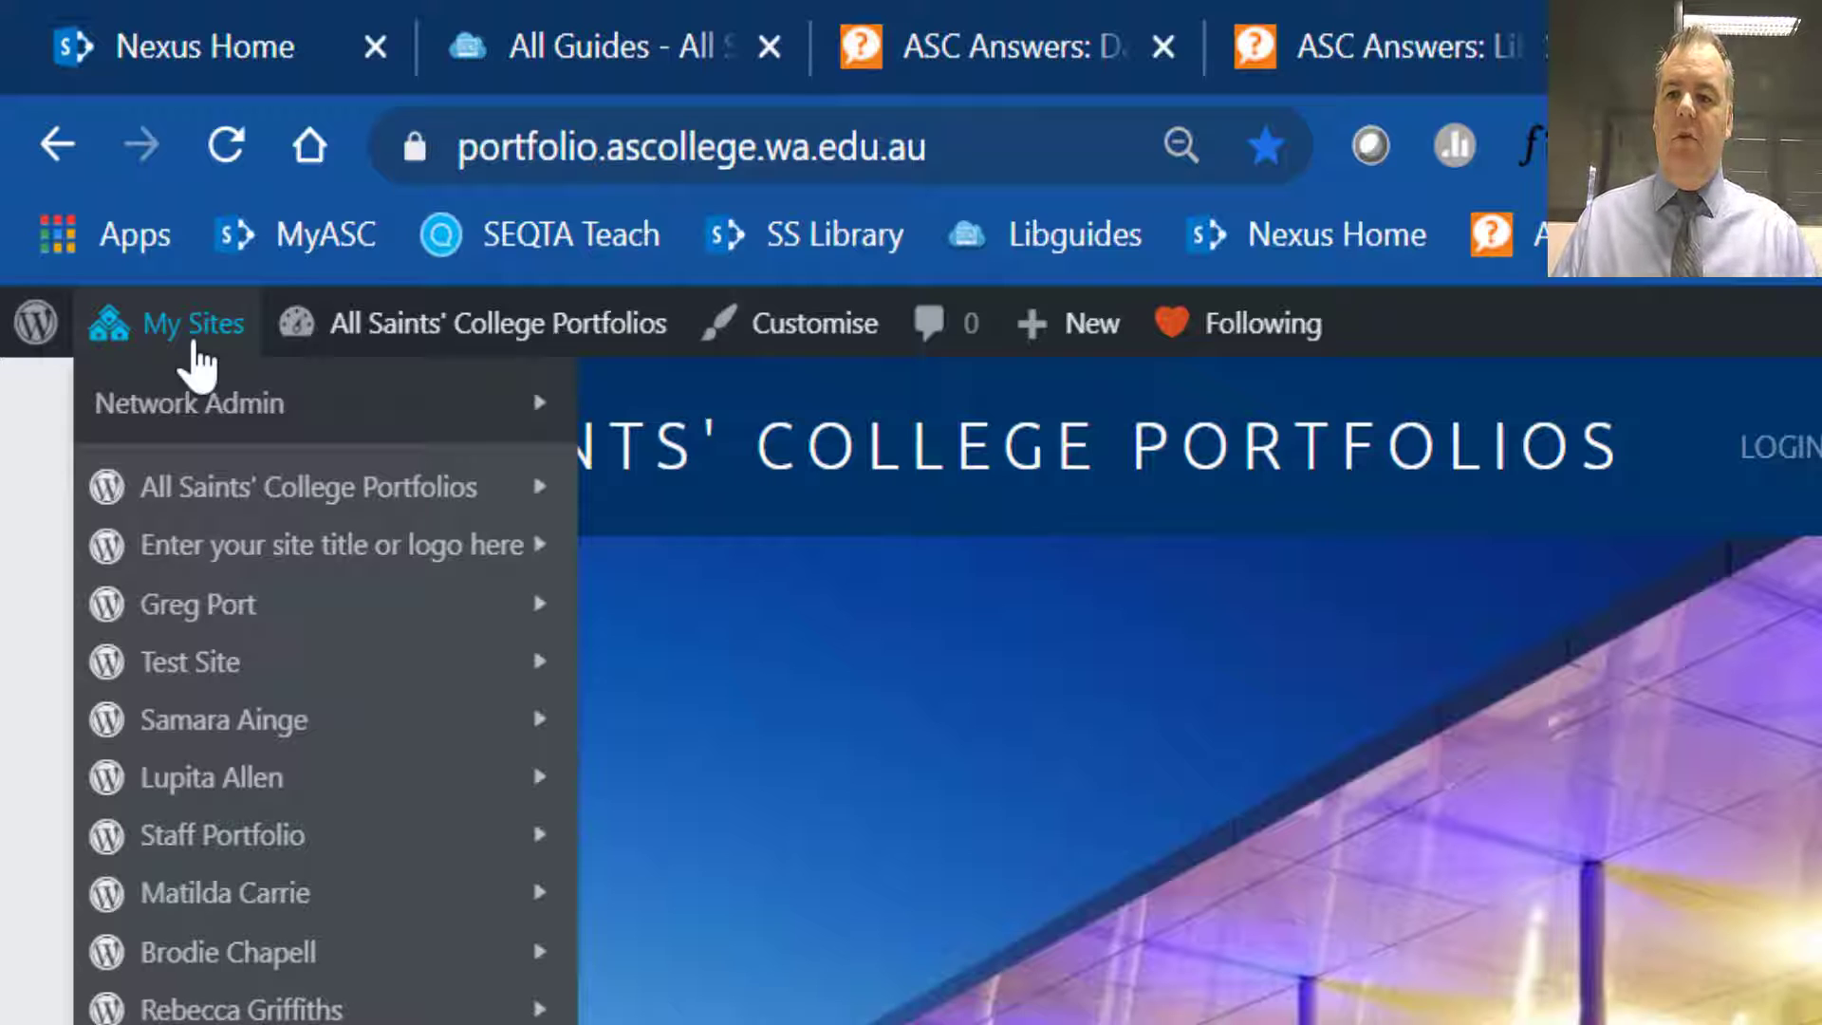
mouse_move(228, 604)
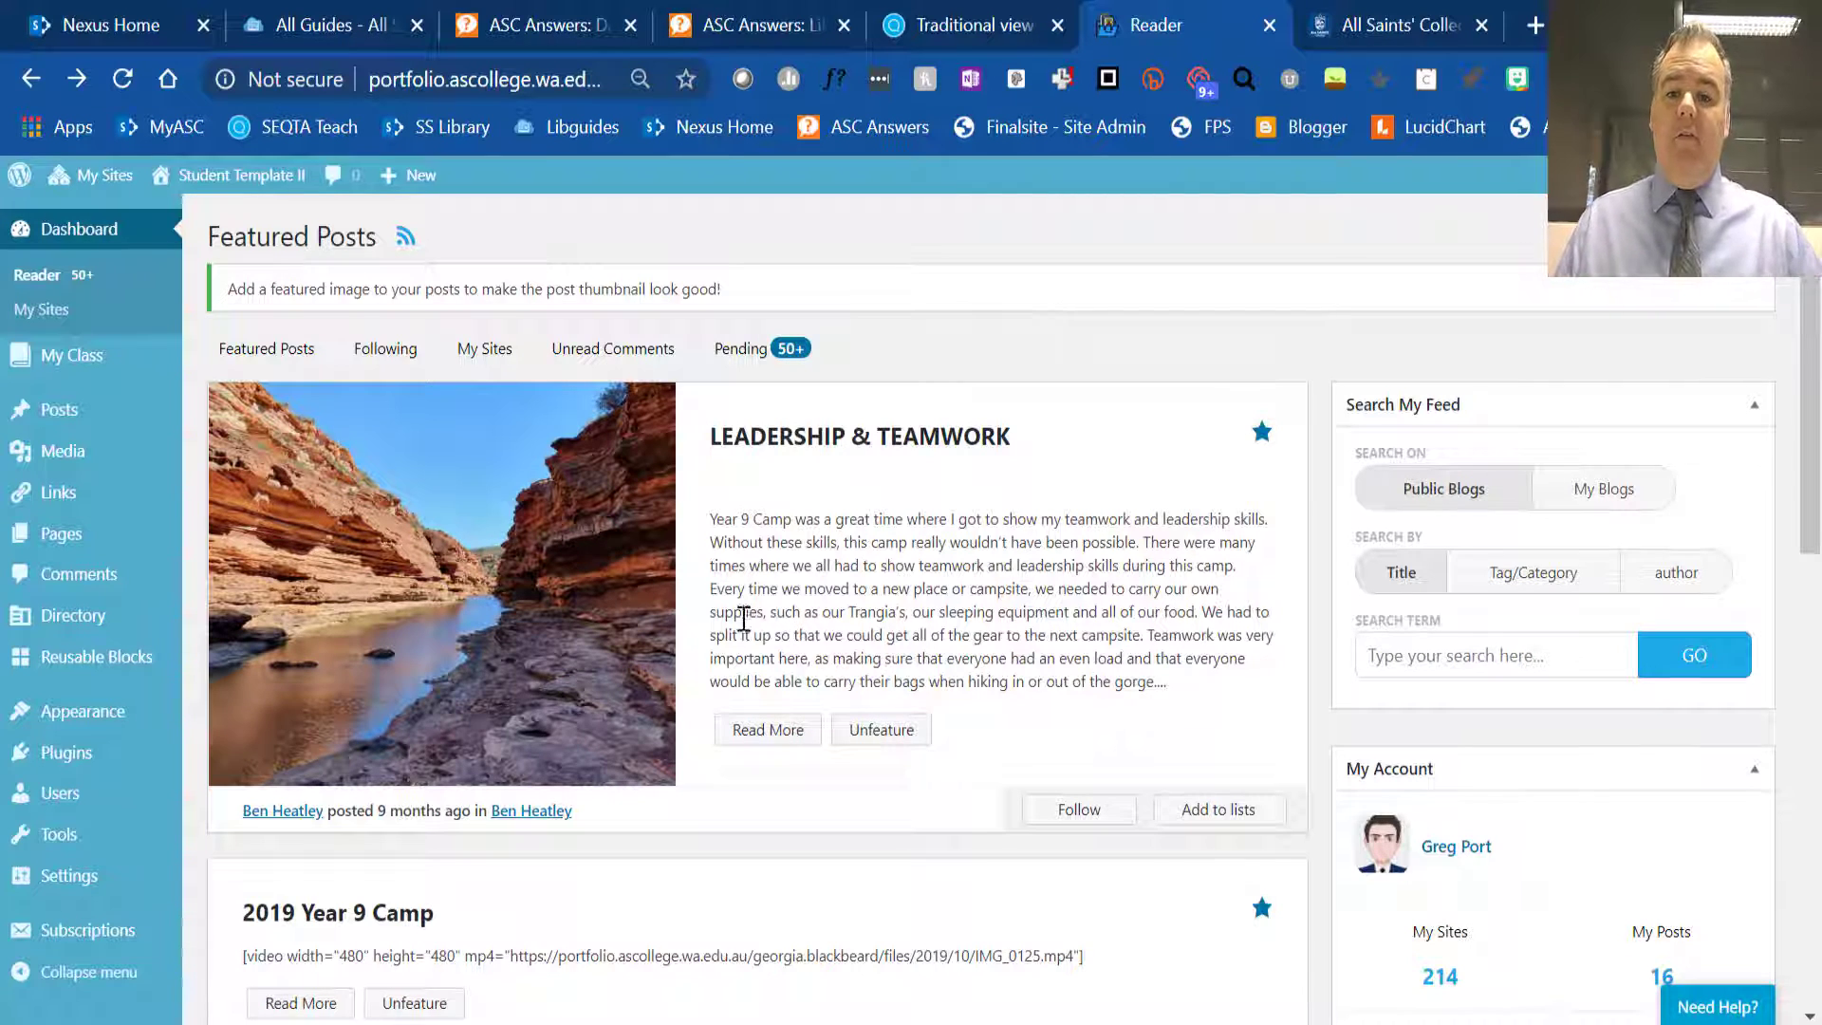
- Skim the featured posts in the Reader and visit the Student Template II site to look over its home page
scroll(749, 606, "down", 3)
scroll(748, 607, "down", 4)
scroll(746, 608, "up", 8)
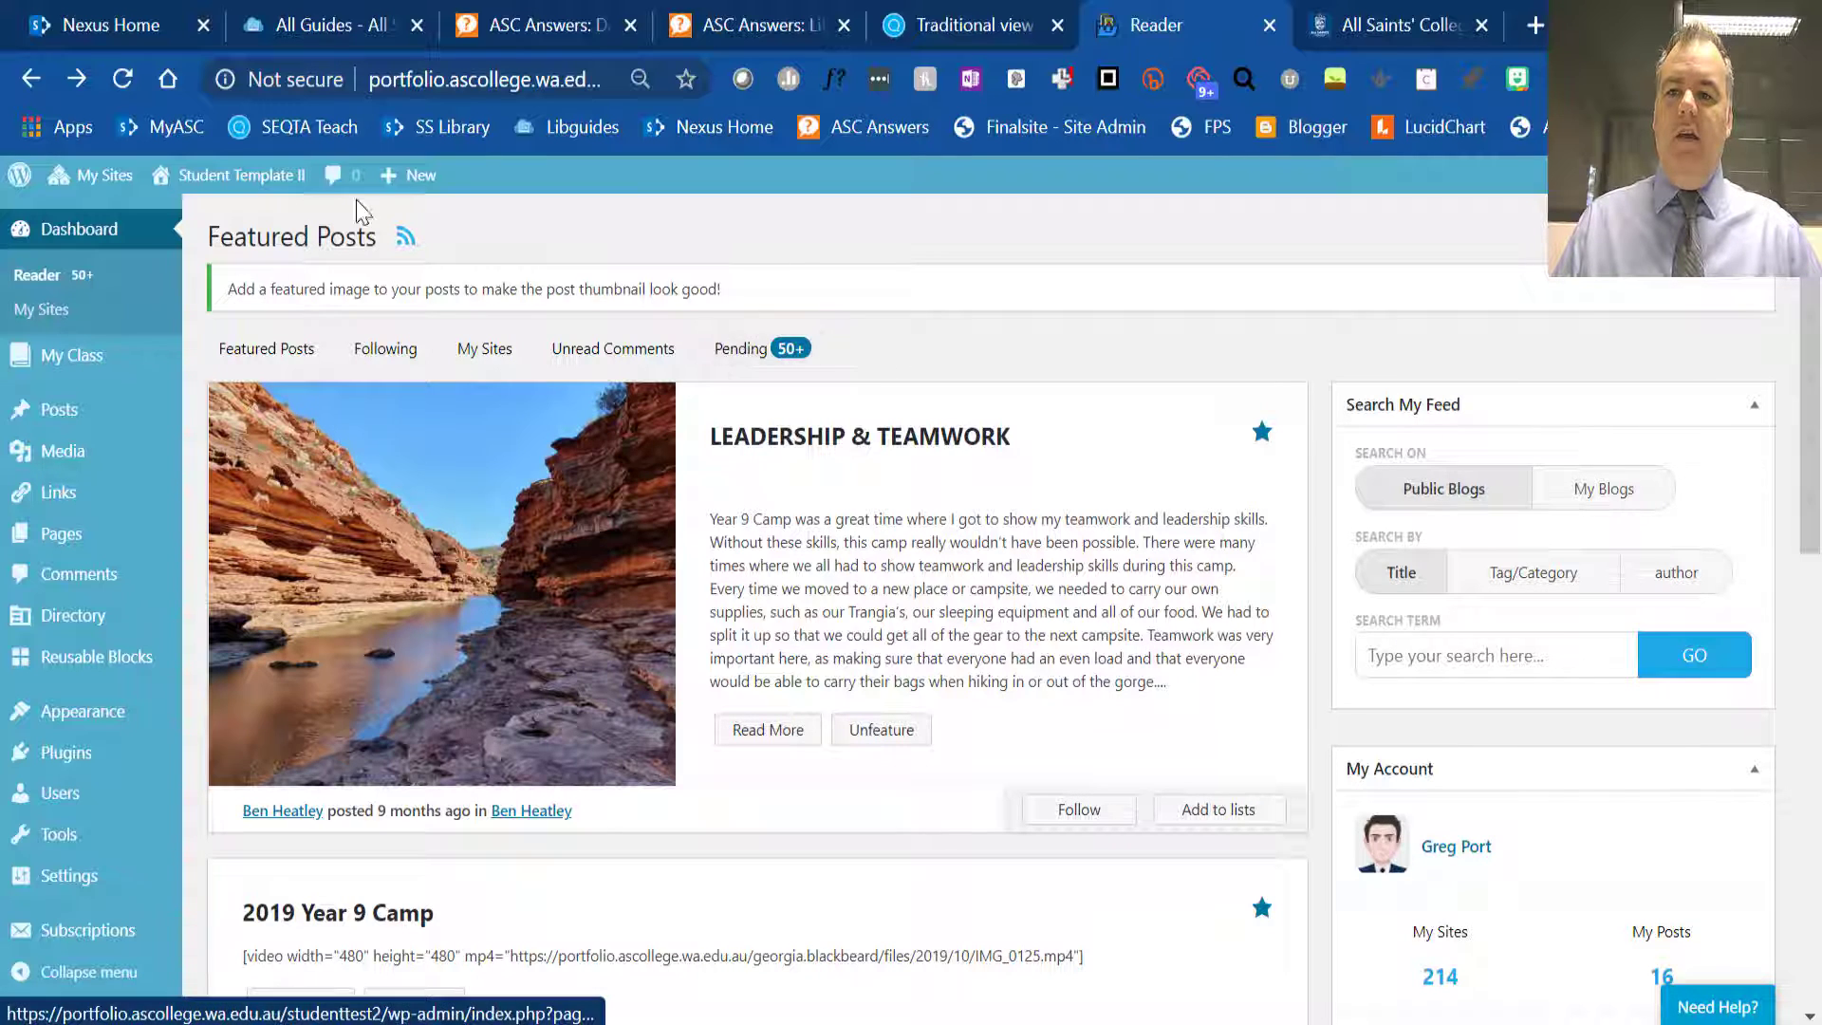
mouse_move(225, 190)
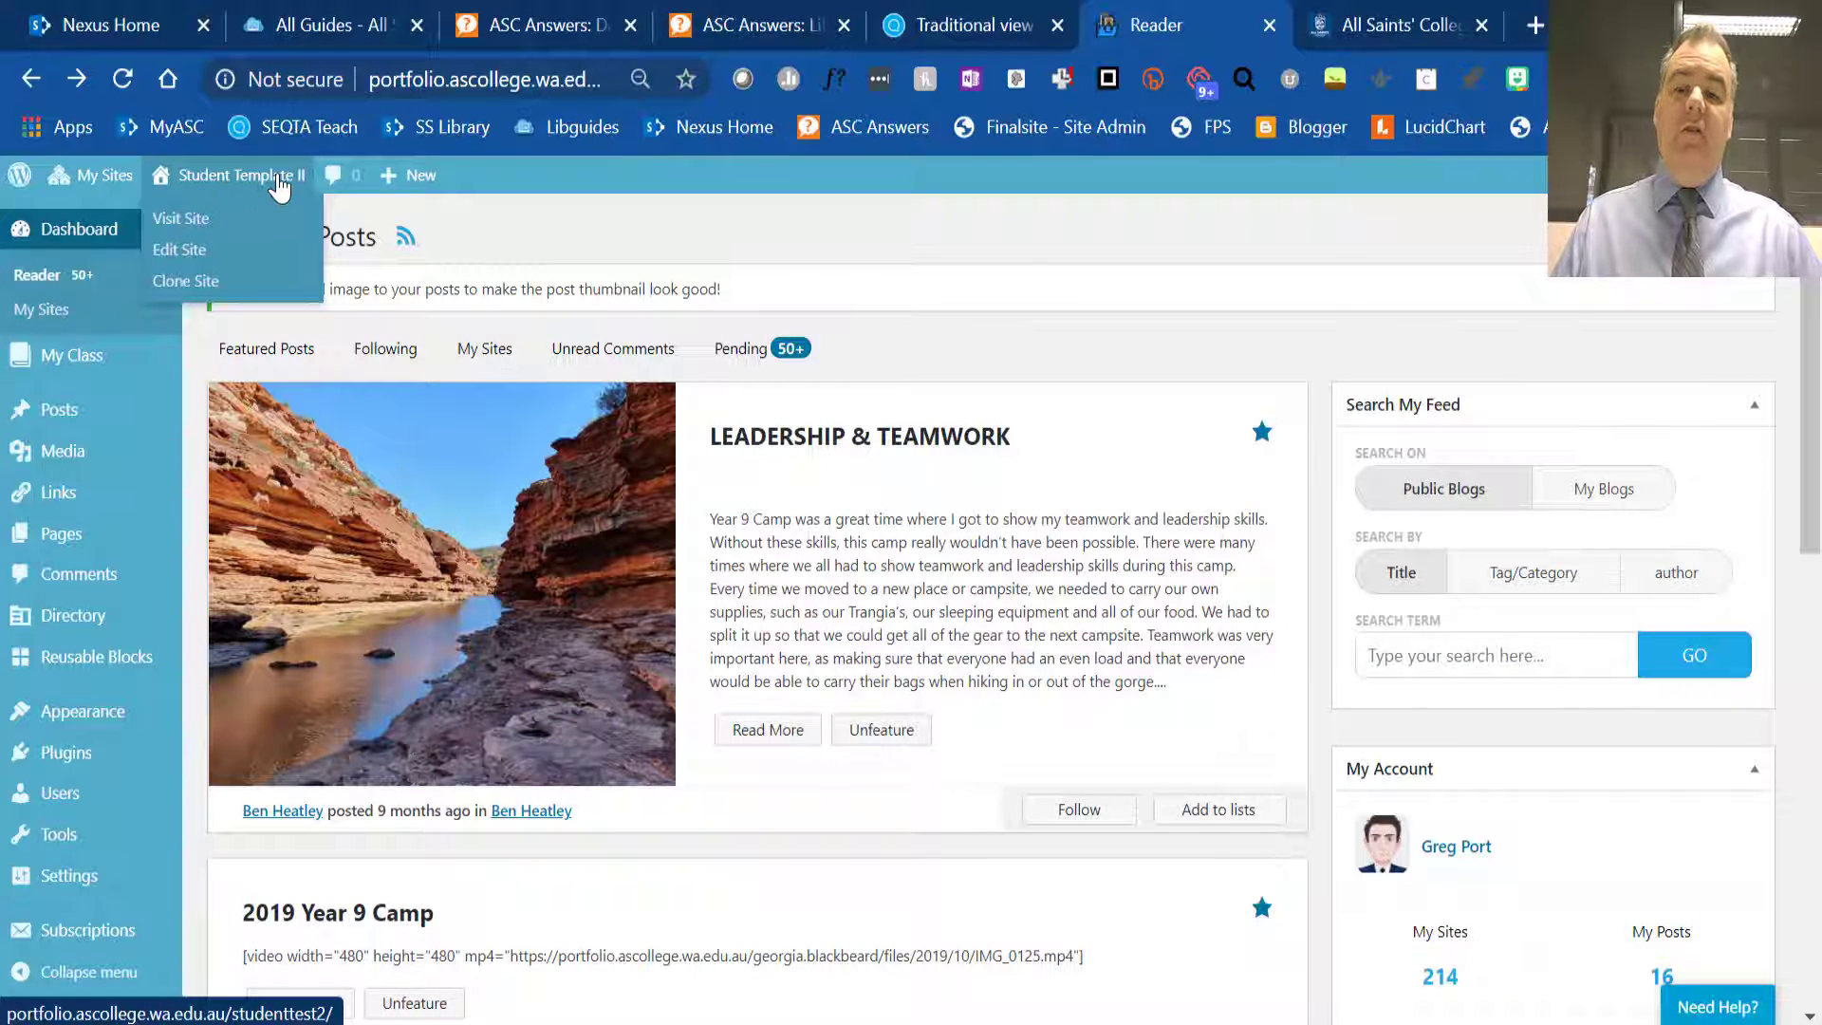
left_click(194, 221)
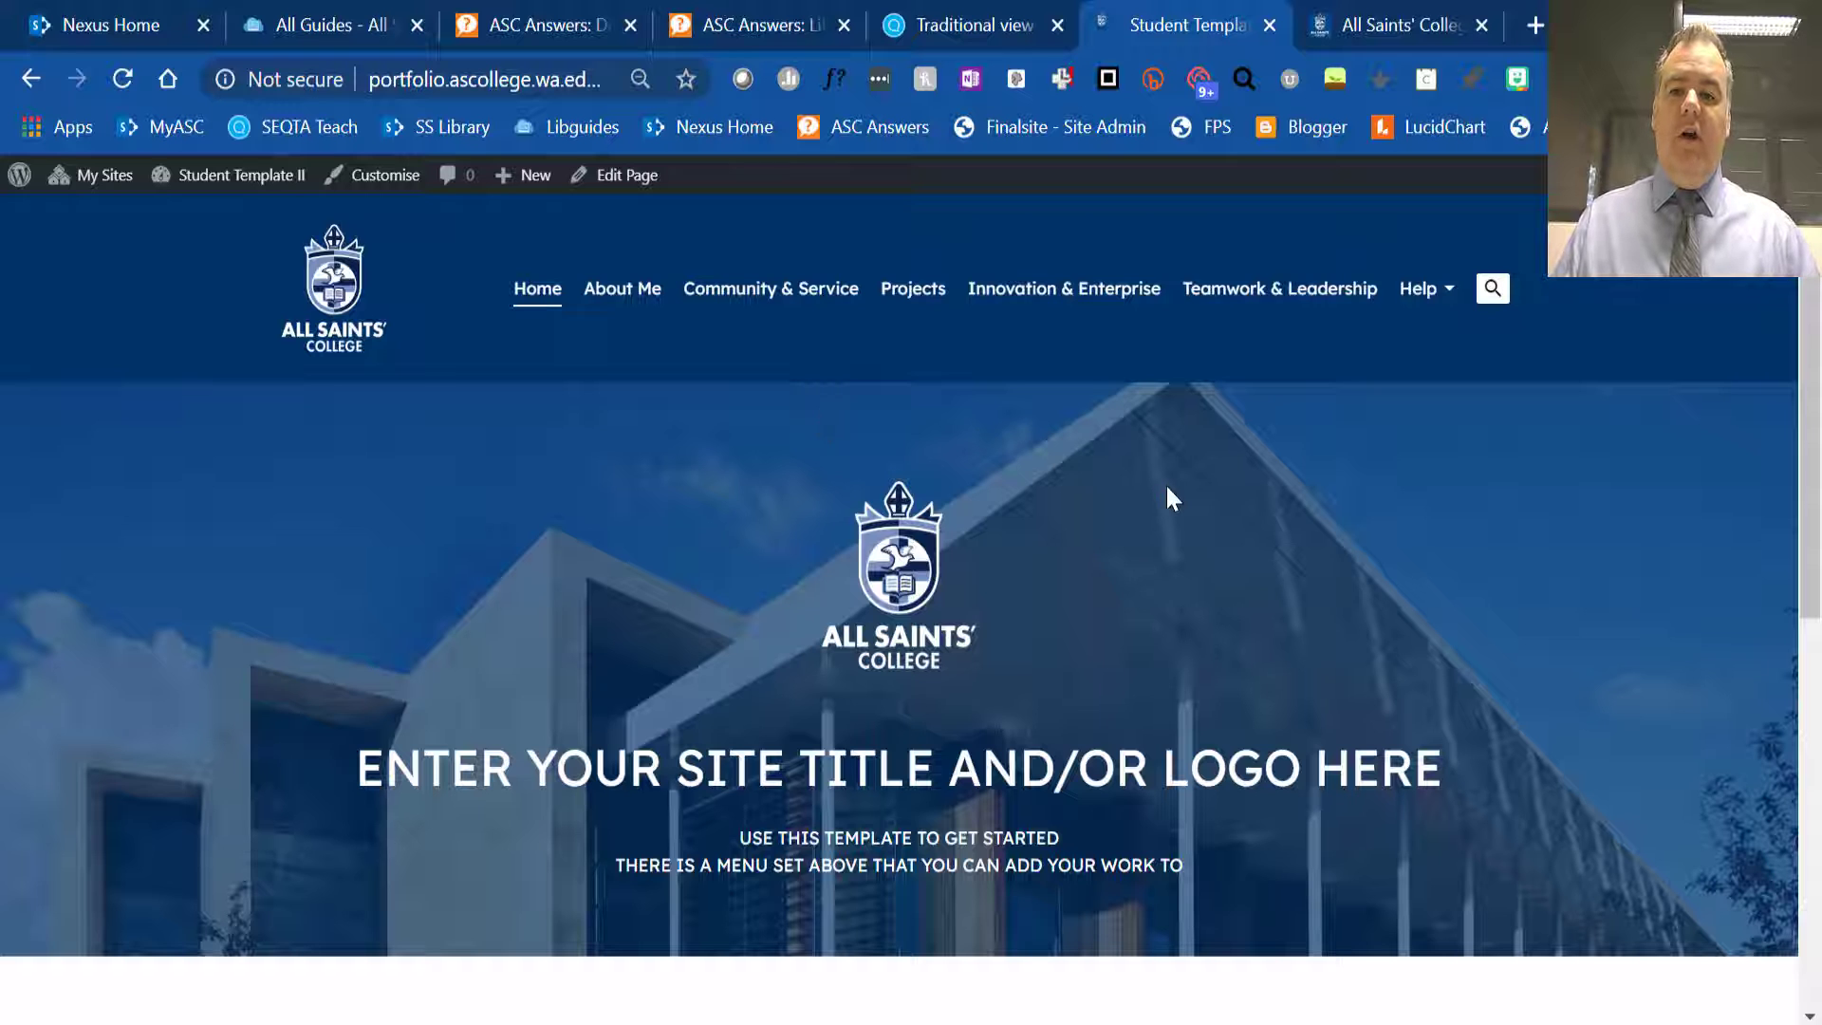
scroll(1177, 512, "down", 10)
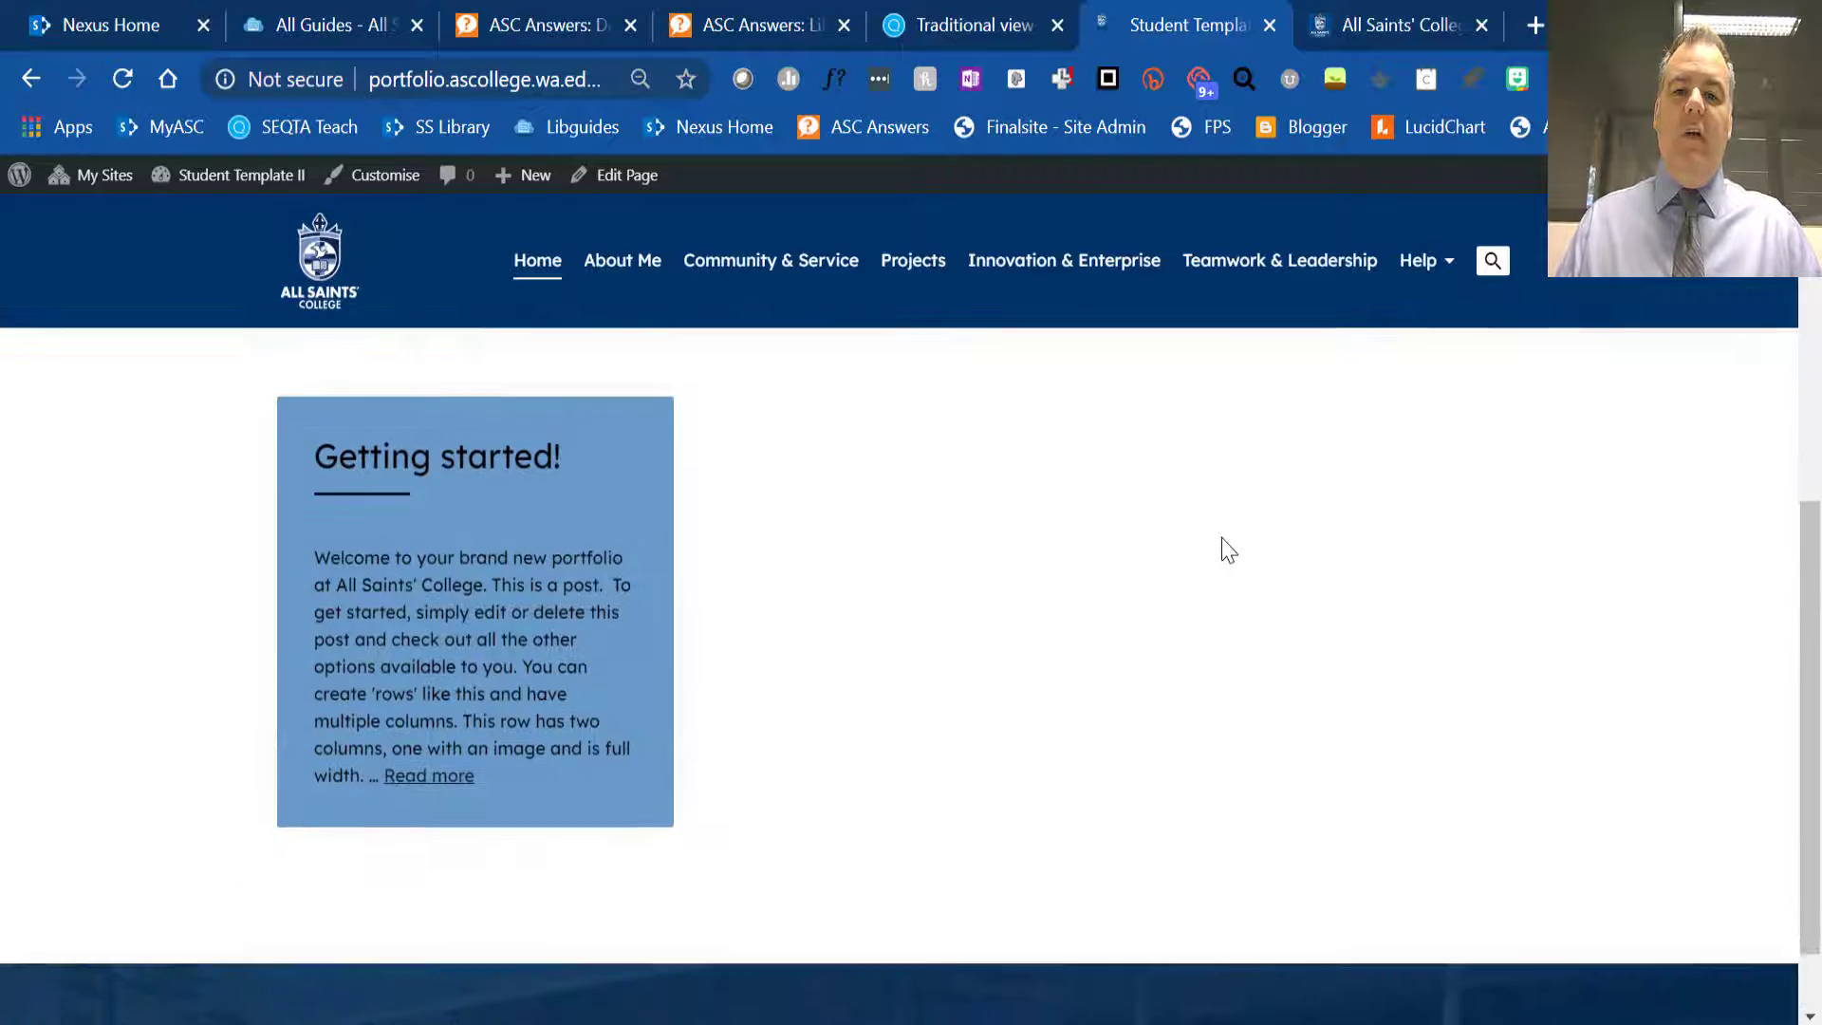
scroll(1227, 550, "up", 10)
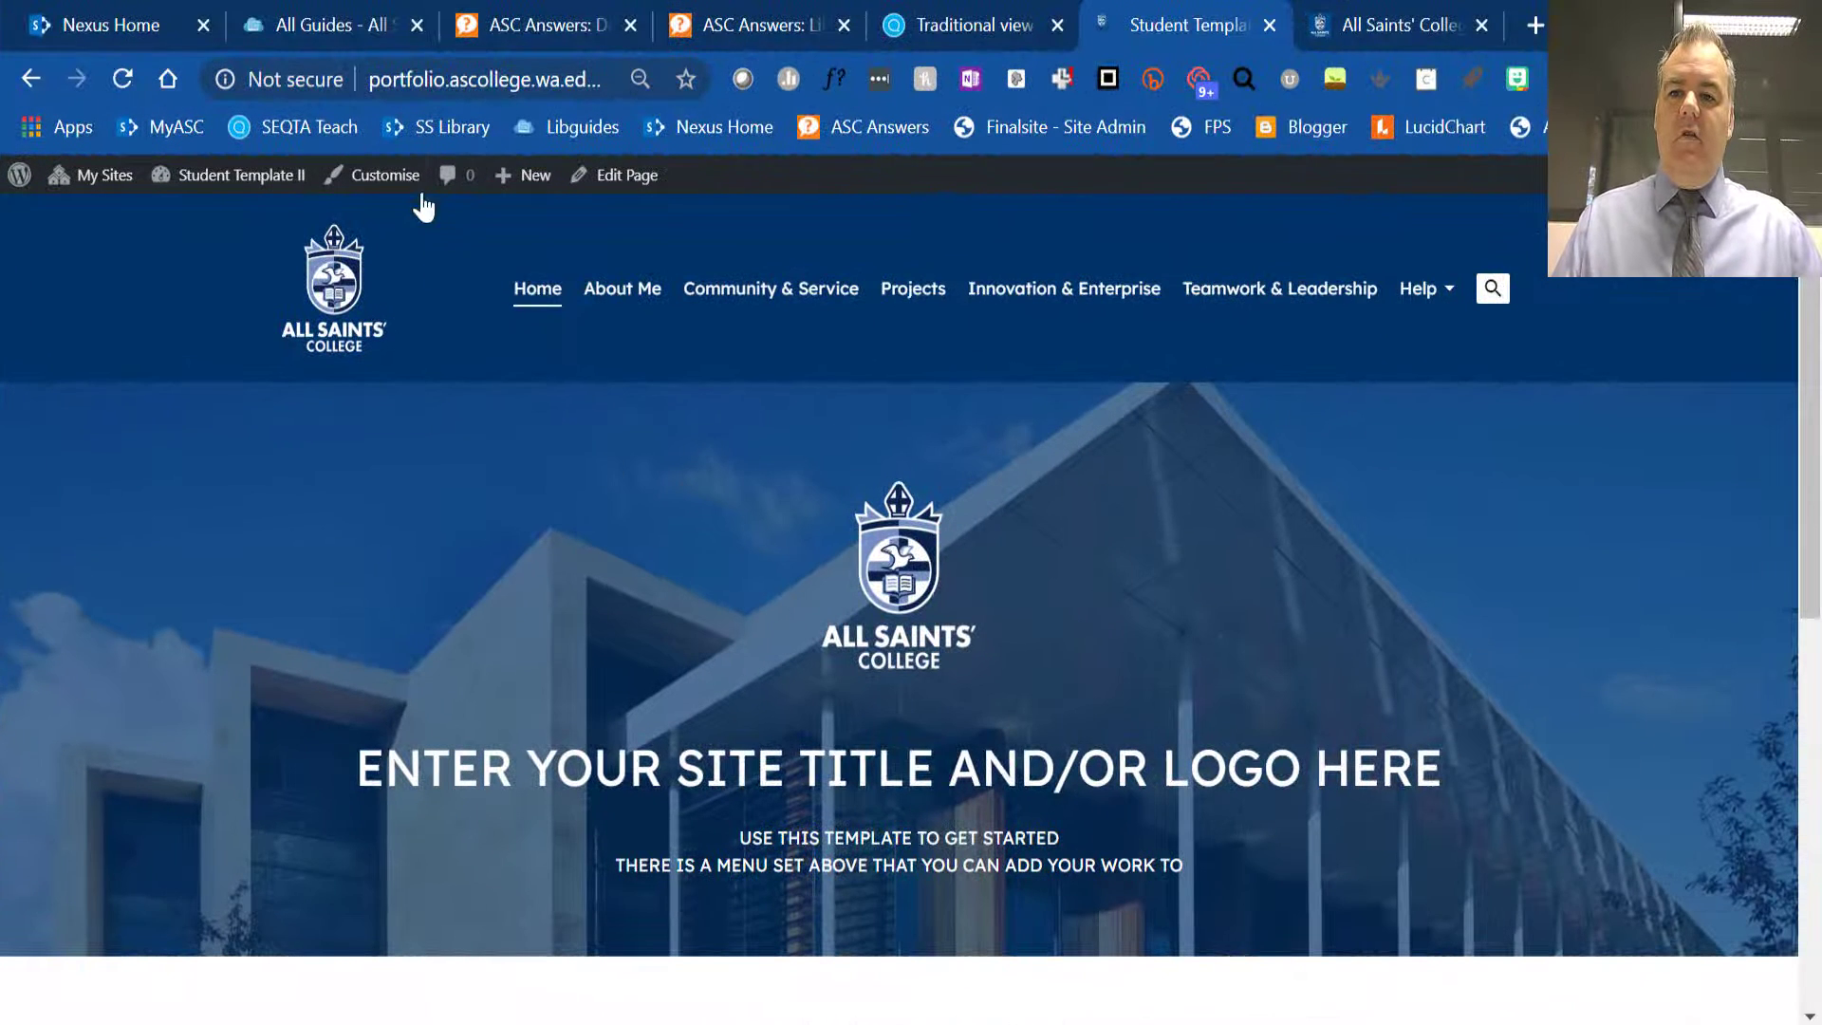
- Start customising the Student Template II site and review the logo, title, tagline and icon settings in Site Identity
left_click(378, 176)
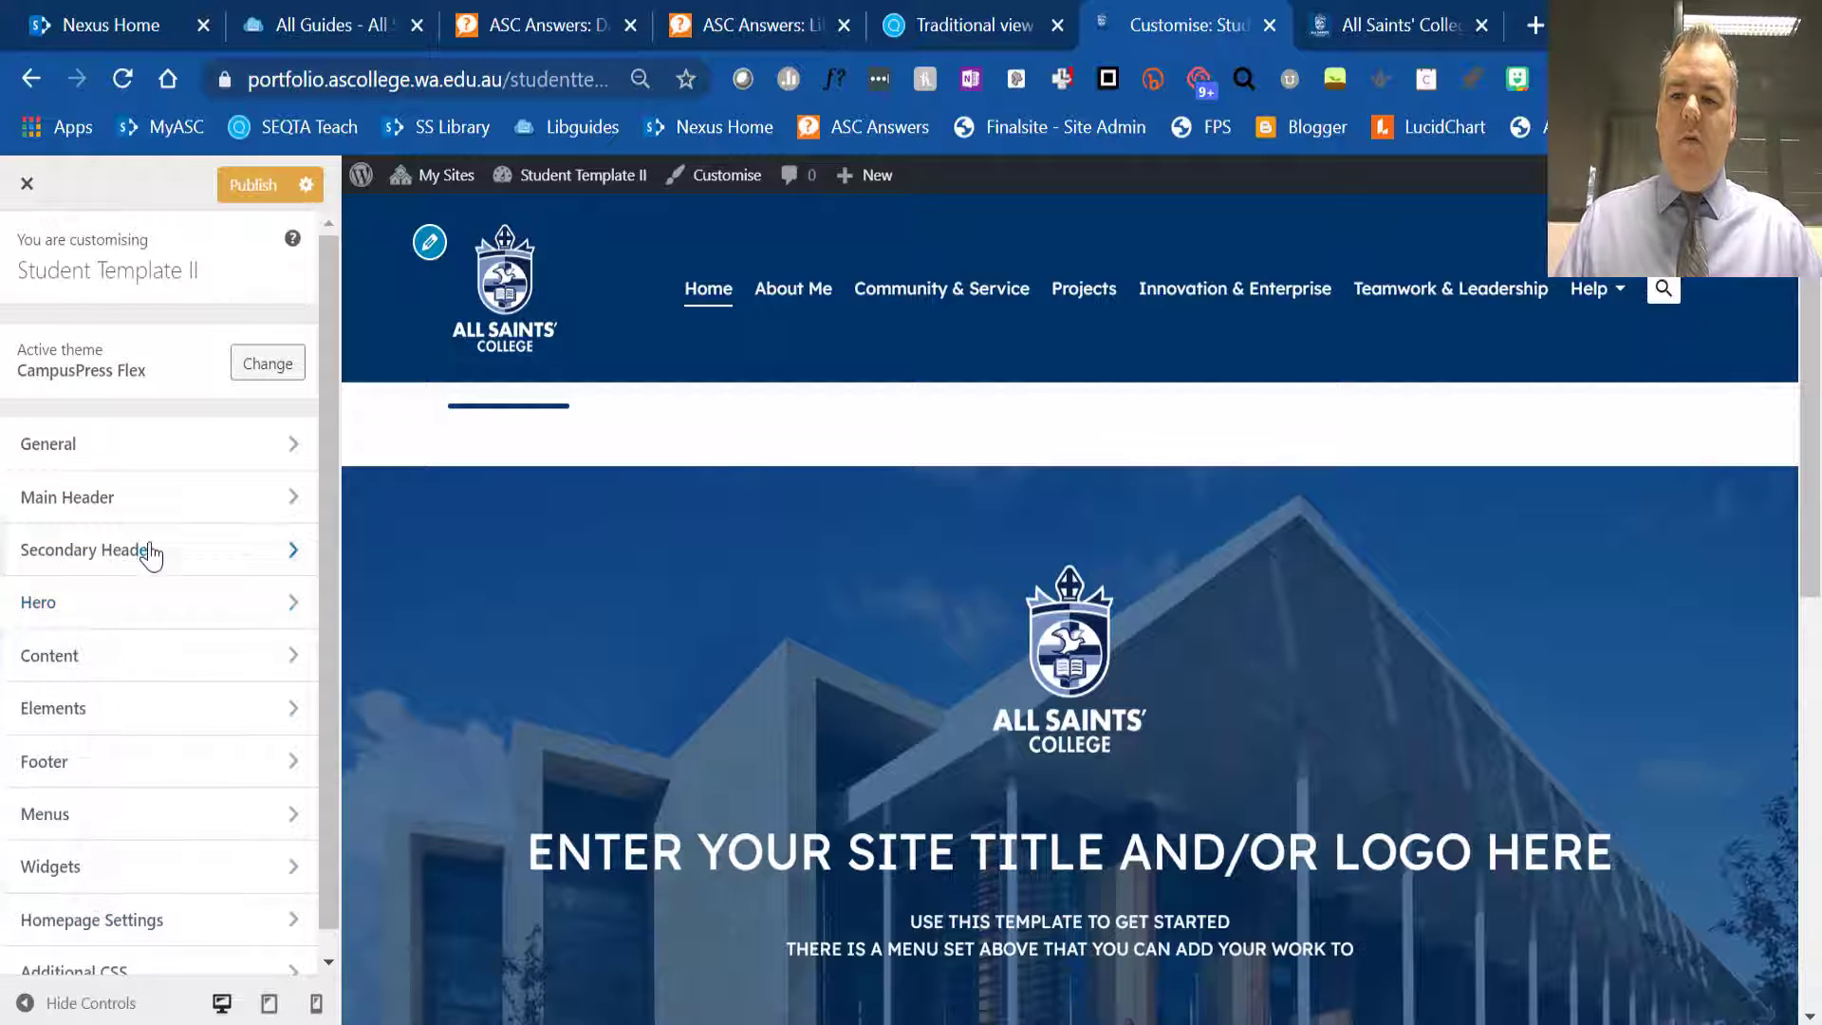
scroll(143, 560, "down", 1)
left_click(79, 414)
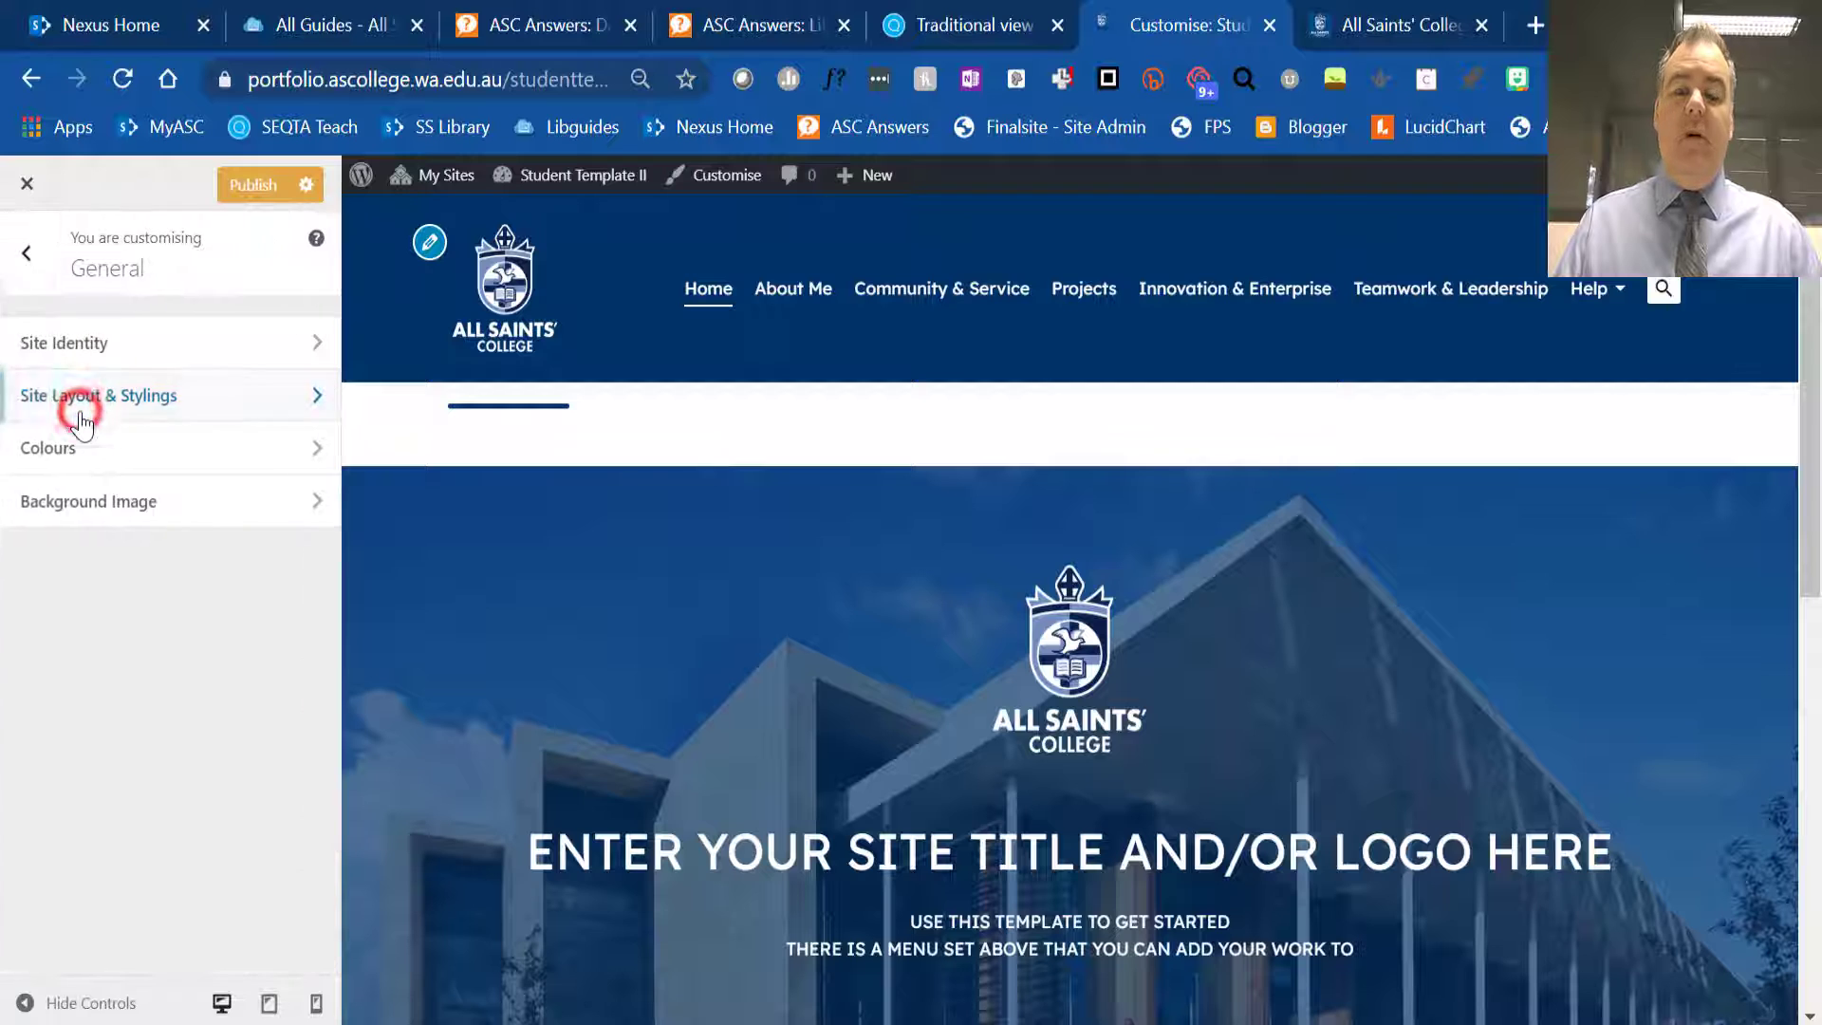
left_click(95, 340)
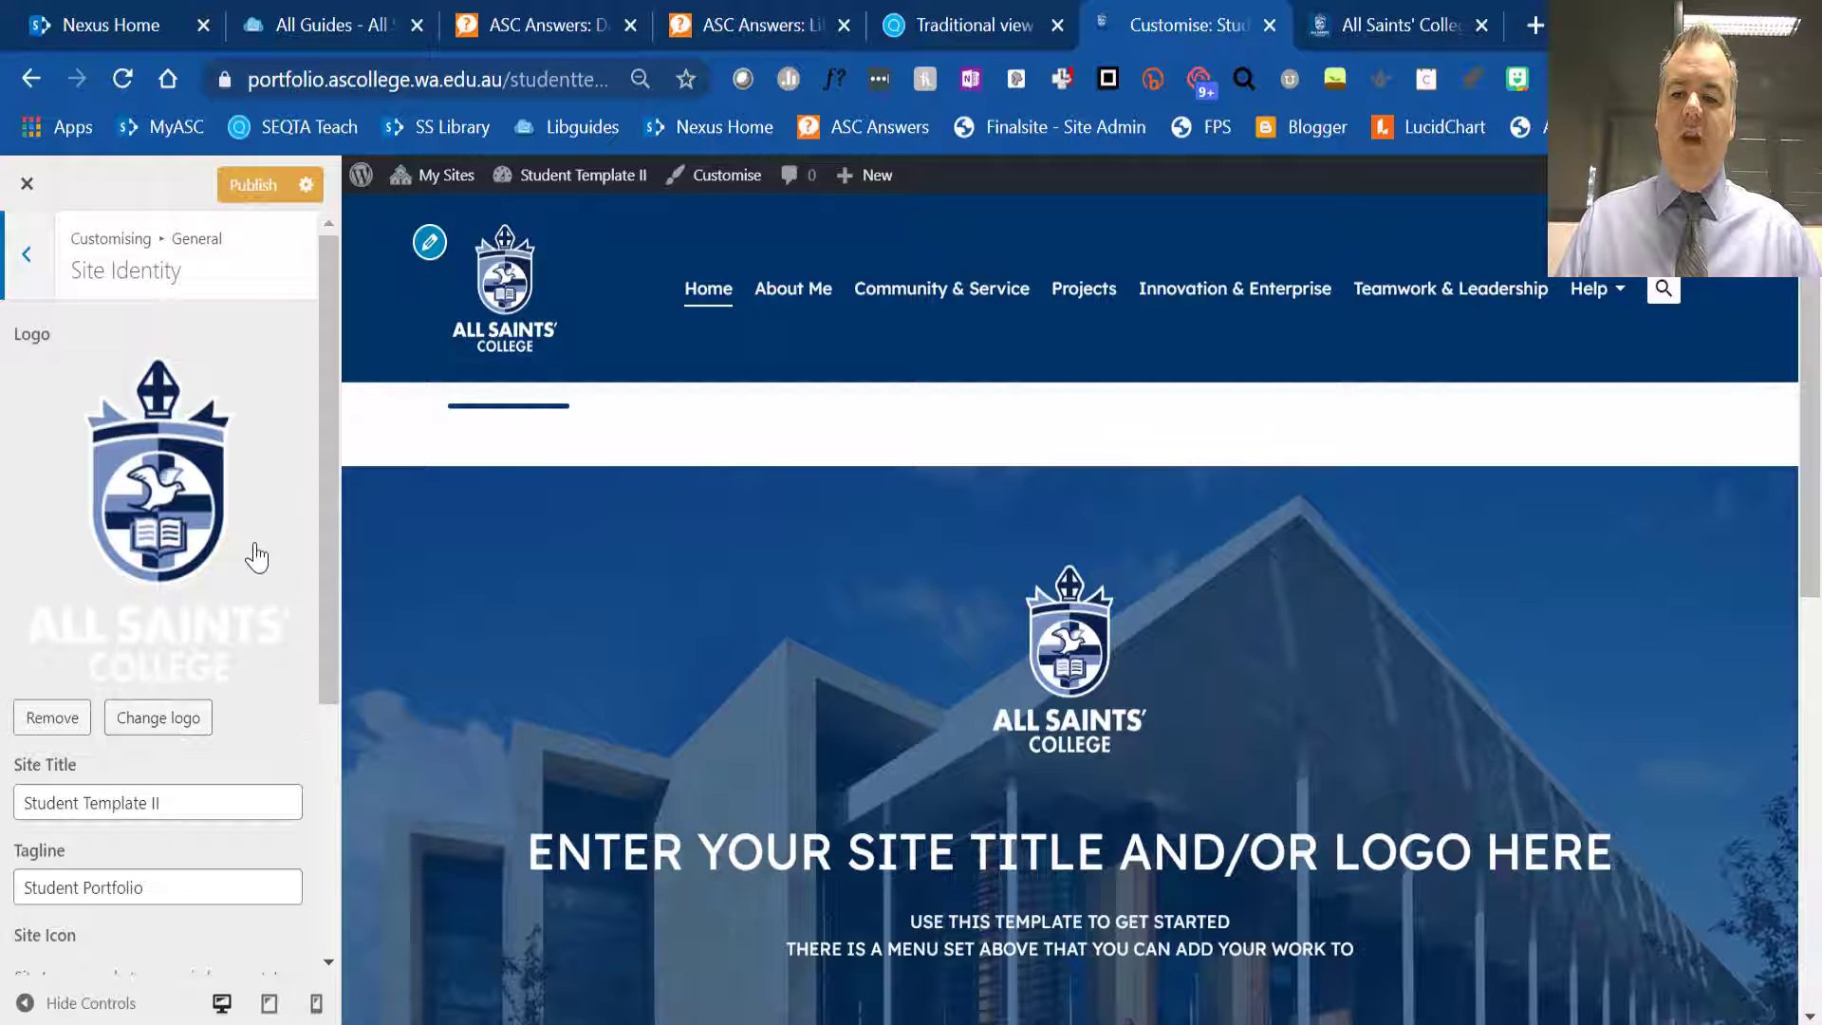
scroll(246, 569, "down", 3)
scroll(243, 577, "up", 3)
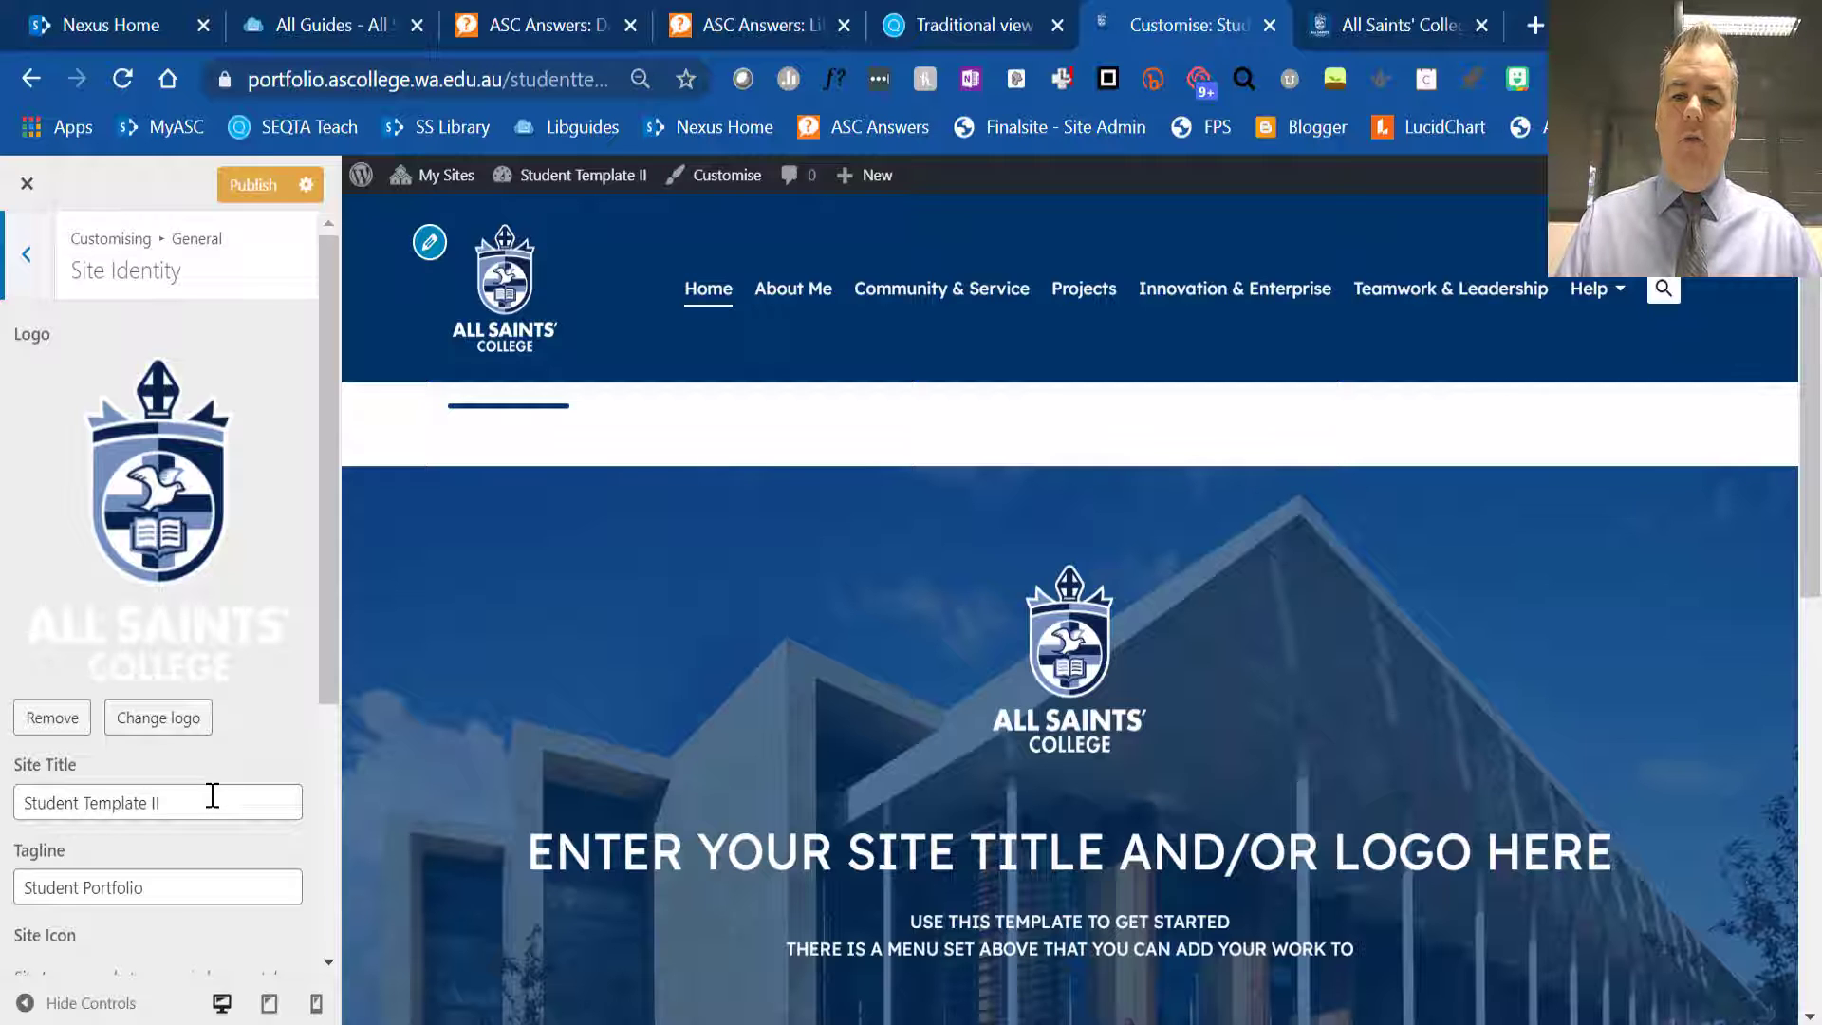
scroll(213, 797, "down", 2)
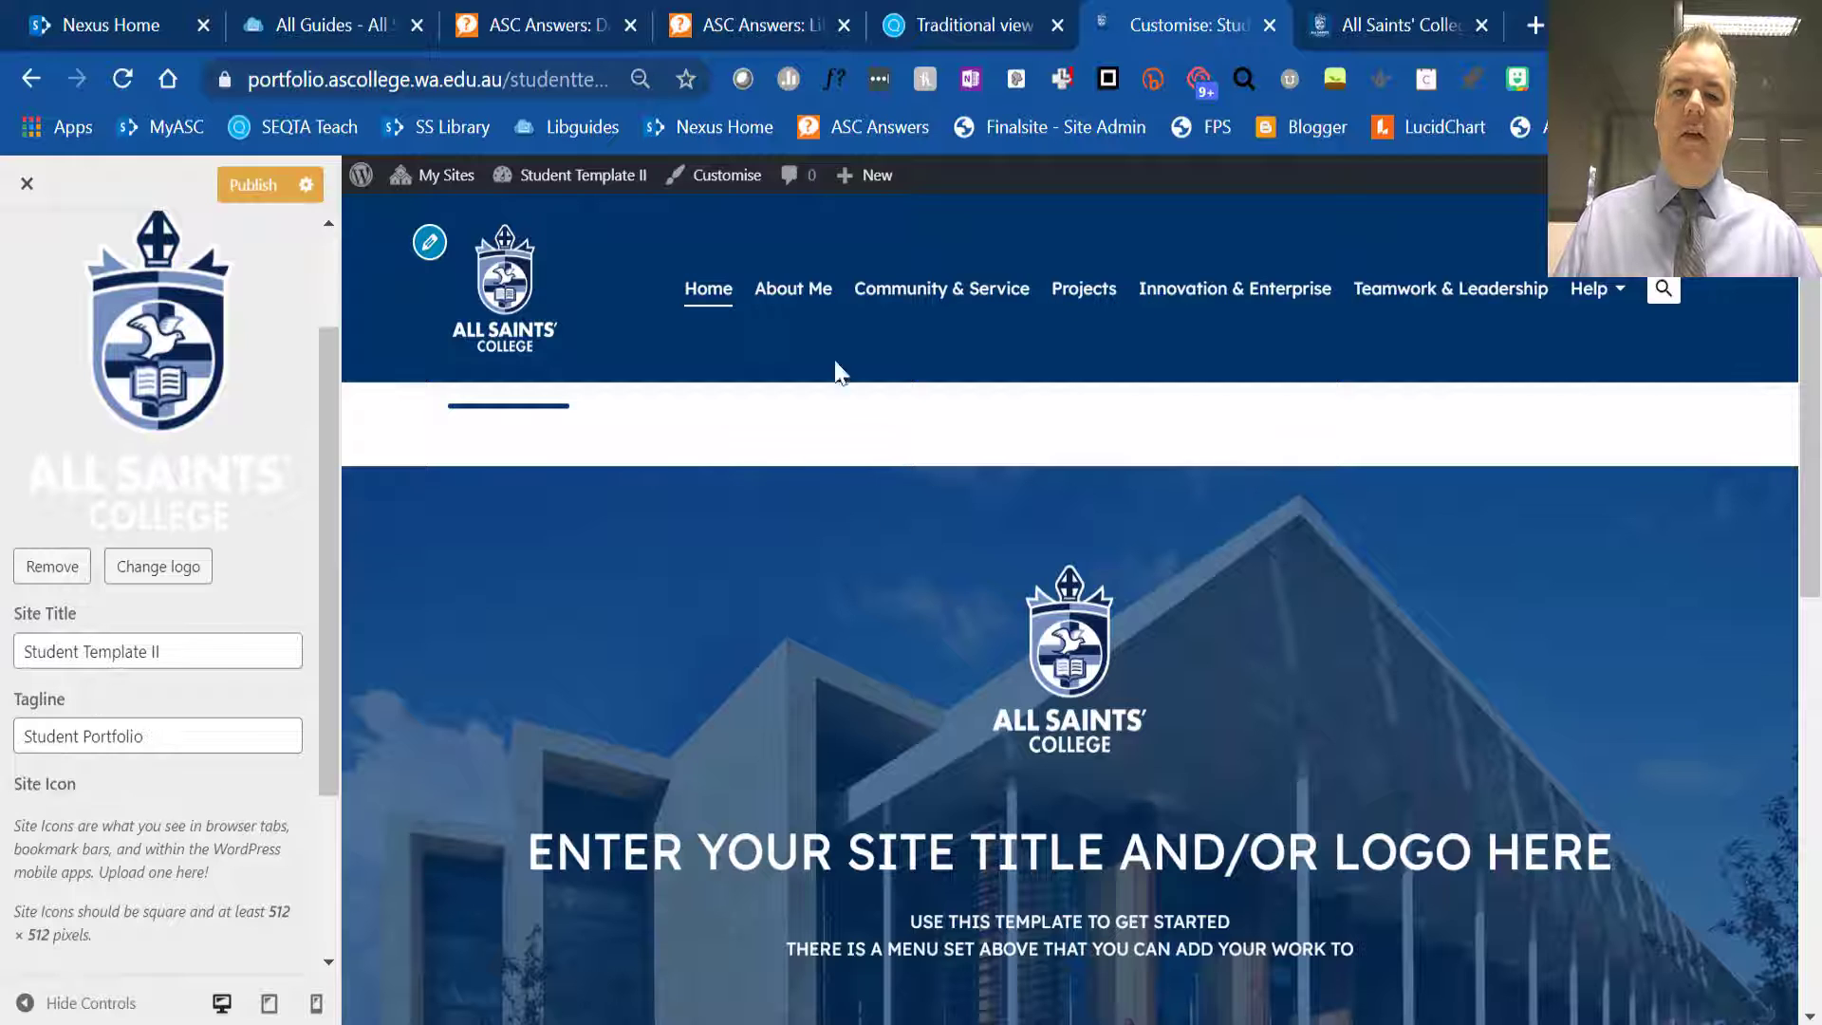
left_click(27, 183)
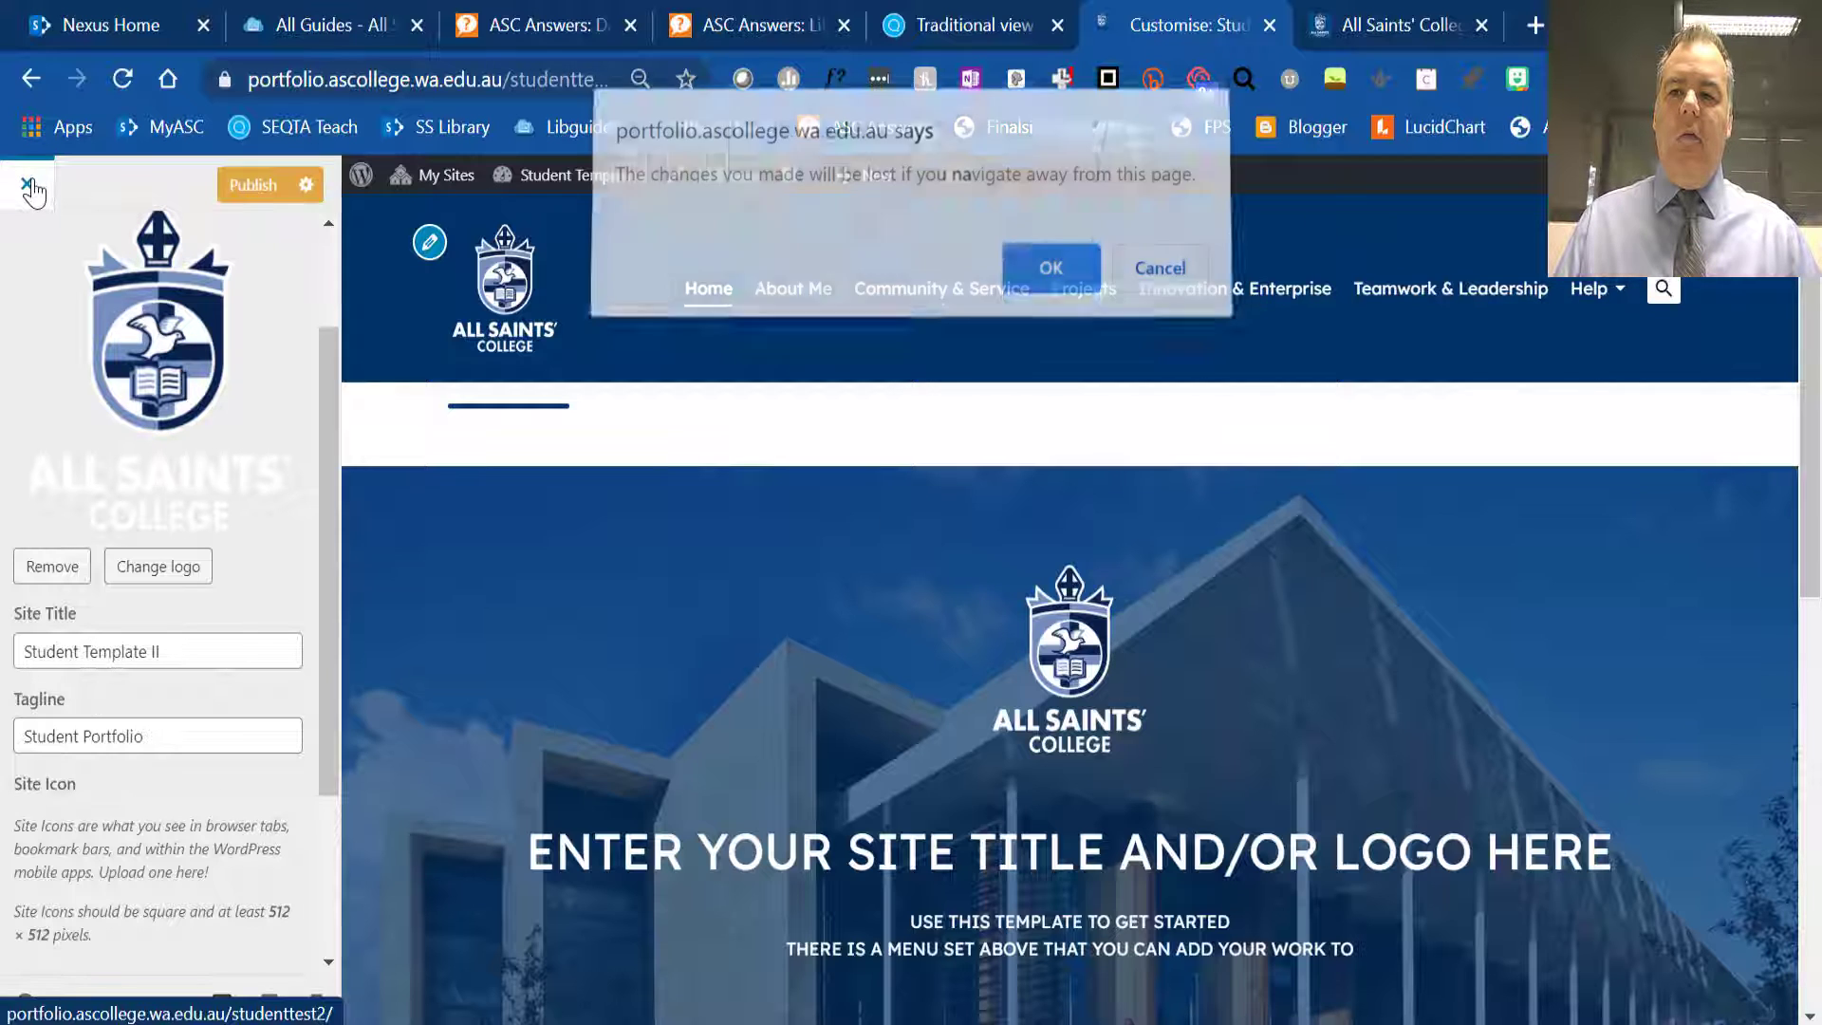
left_click(1160, 279)
scroll(55, 275, "up", 3)
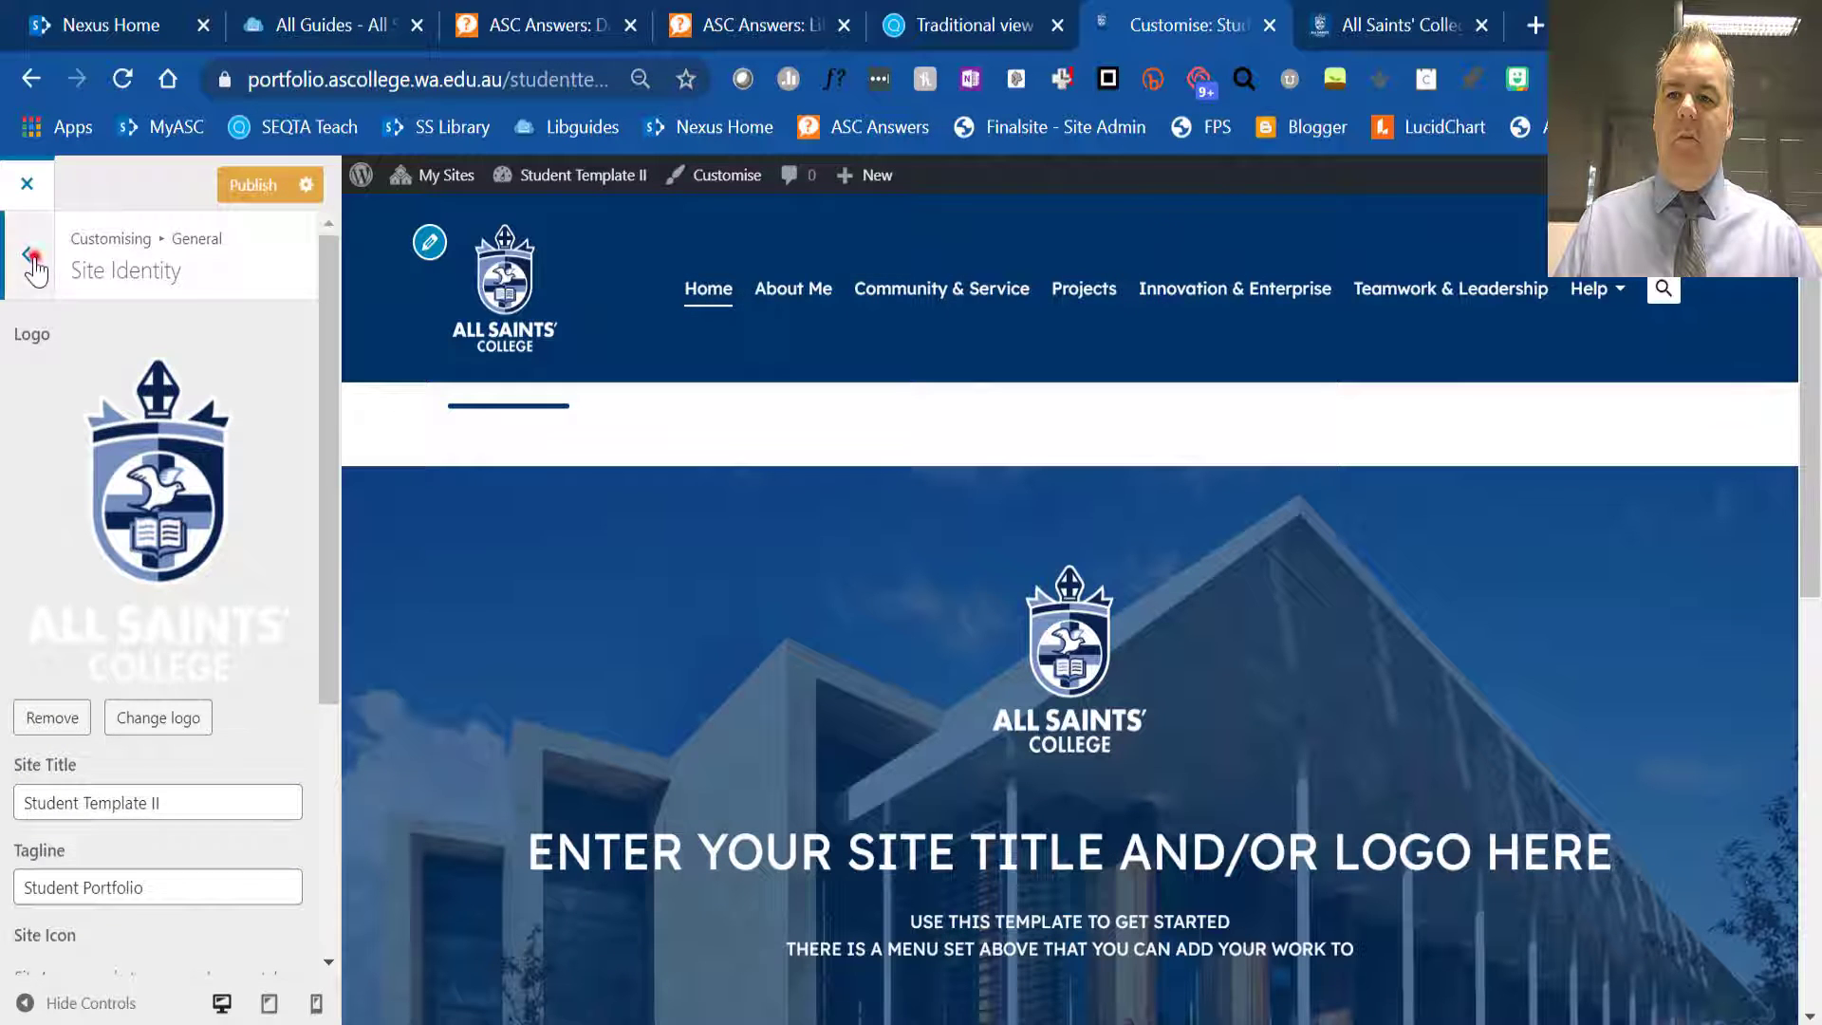
- Try out Boxed Design in the Site Layout & Stylings settings and switch it off again
left_click(27, 255)
left_click(69, 396)
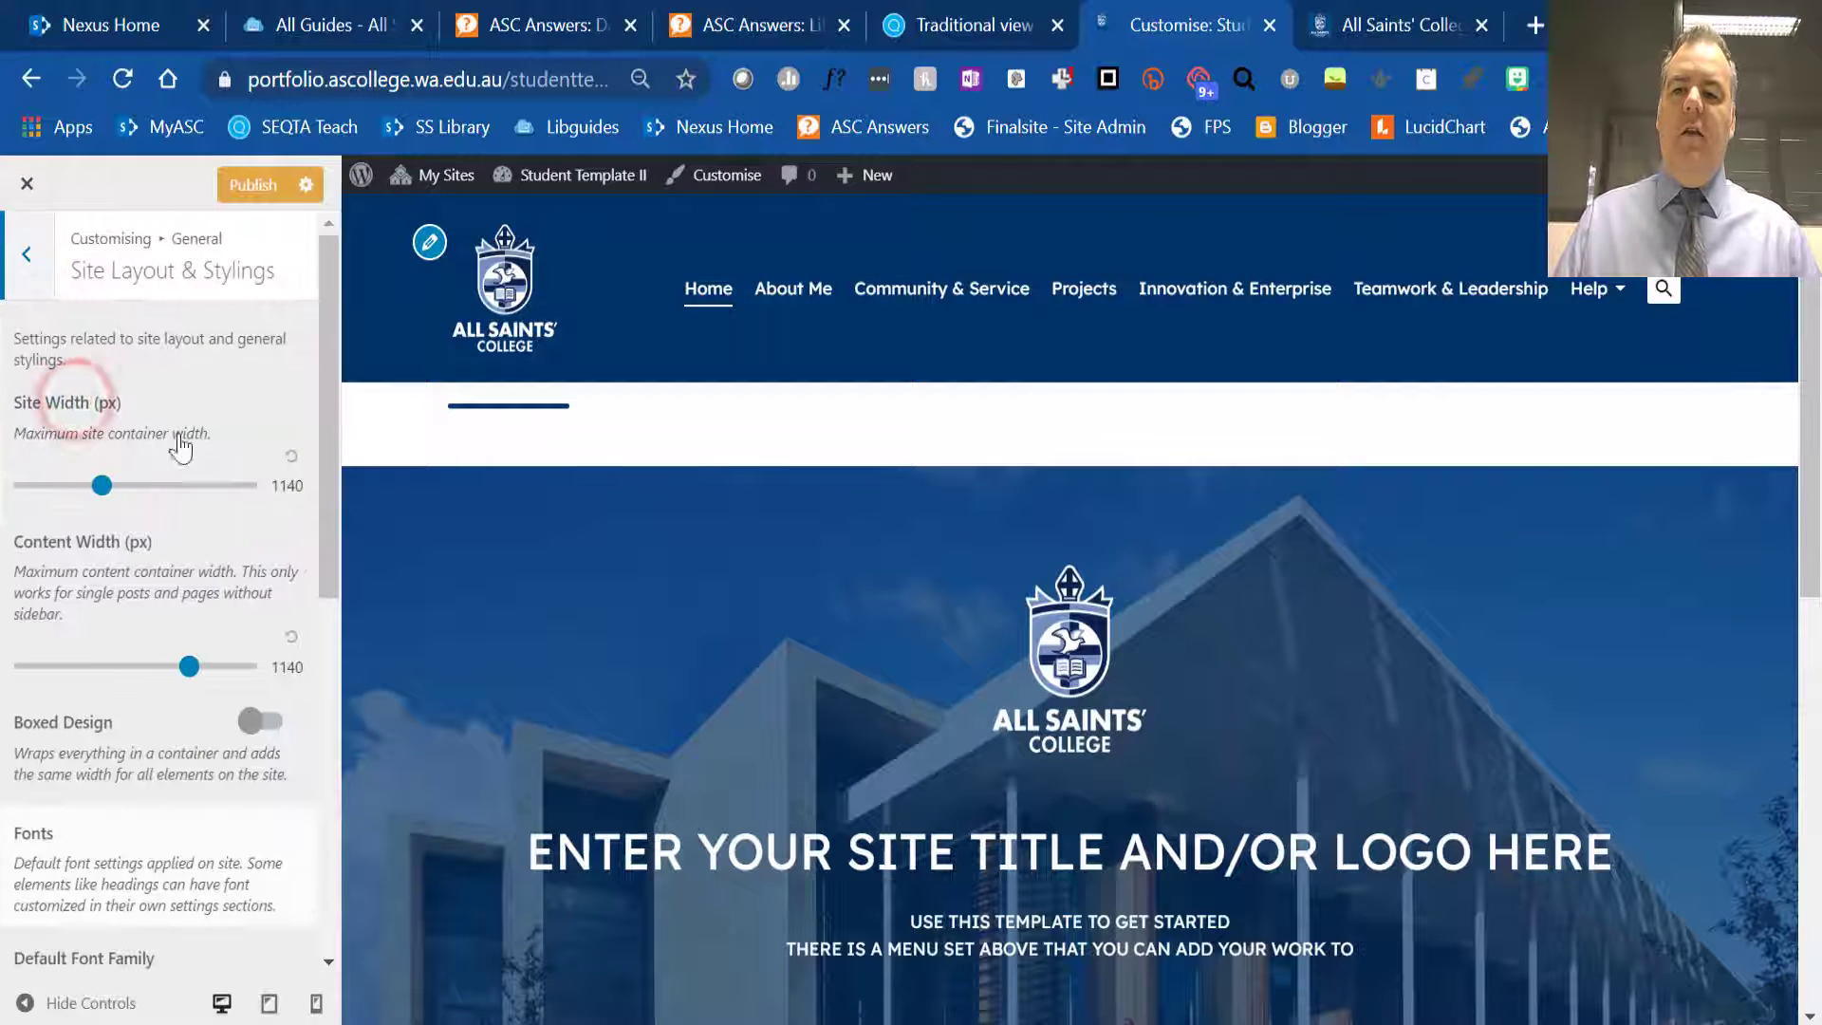
left_click(254, 721)
scroll(918, 641, "down", 10)
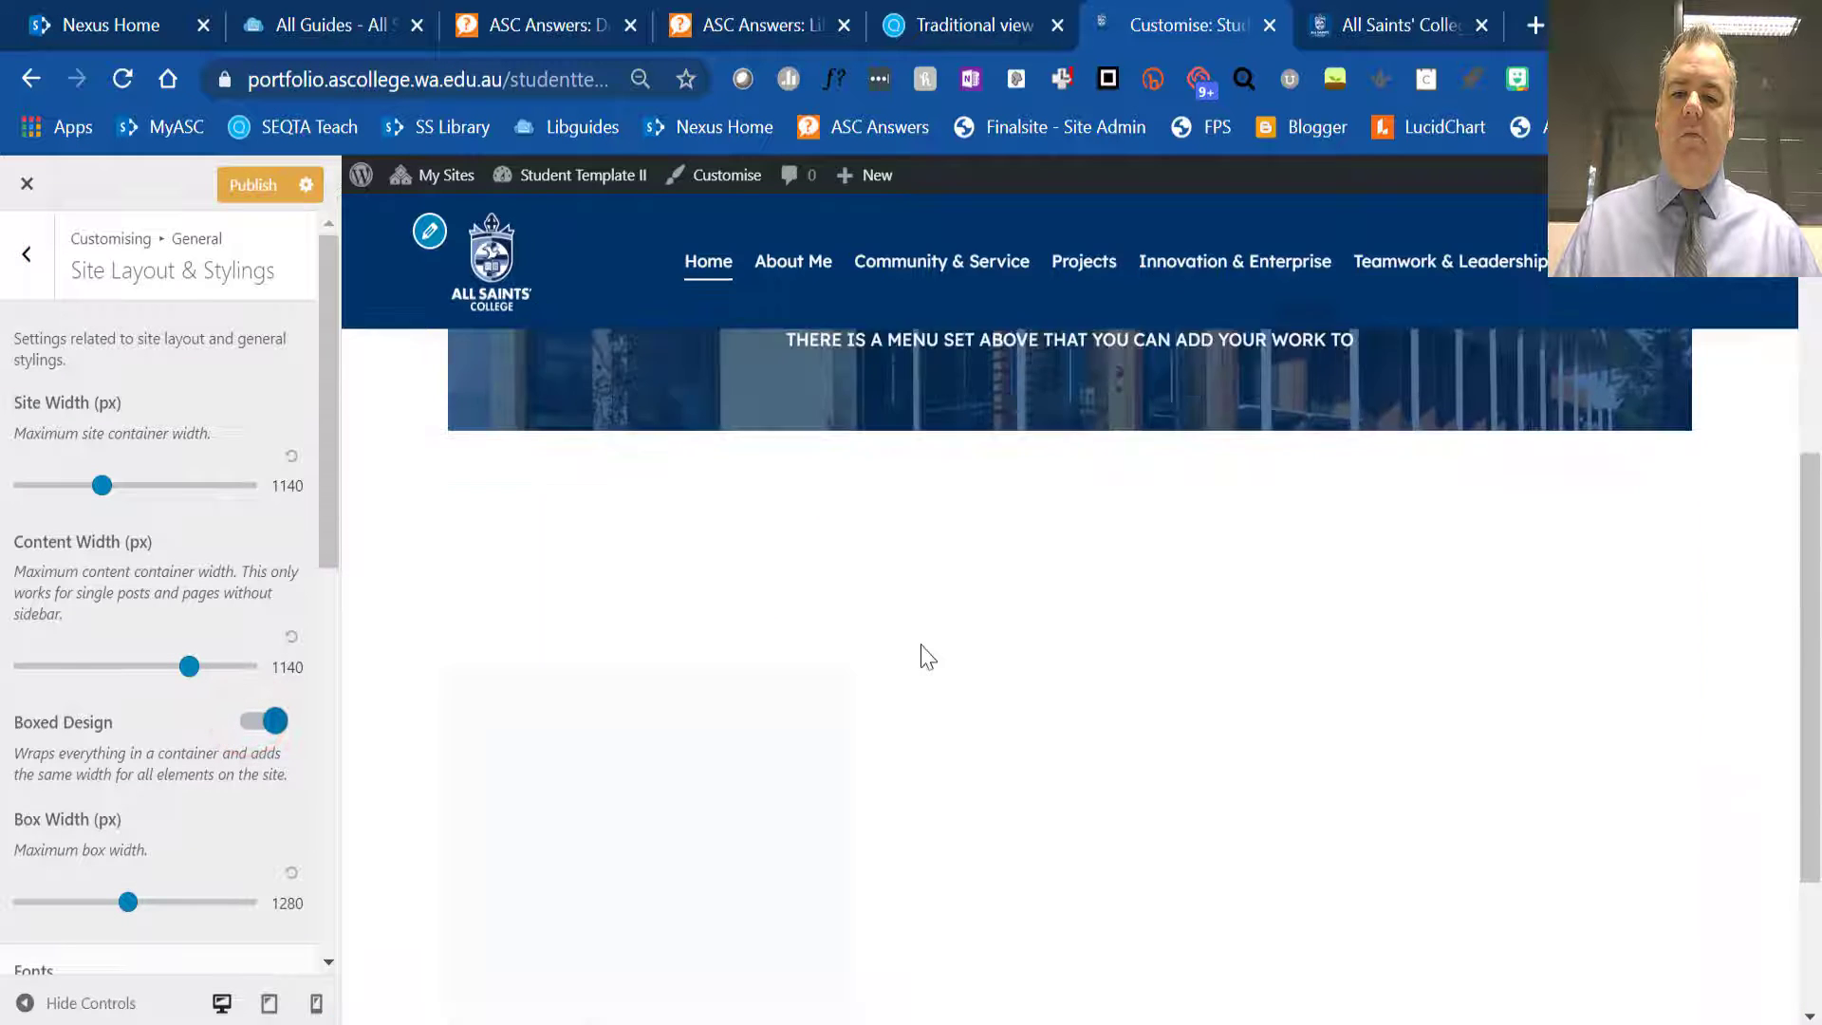
scroll(927, 656, "up", 3)
left_click(260, 719)
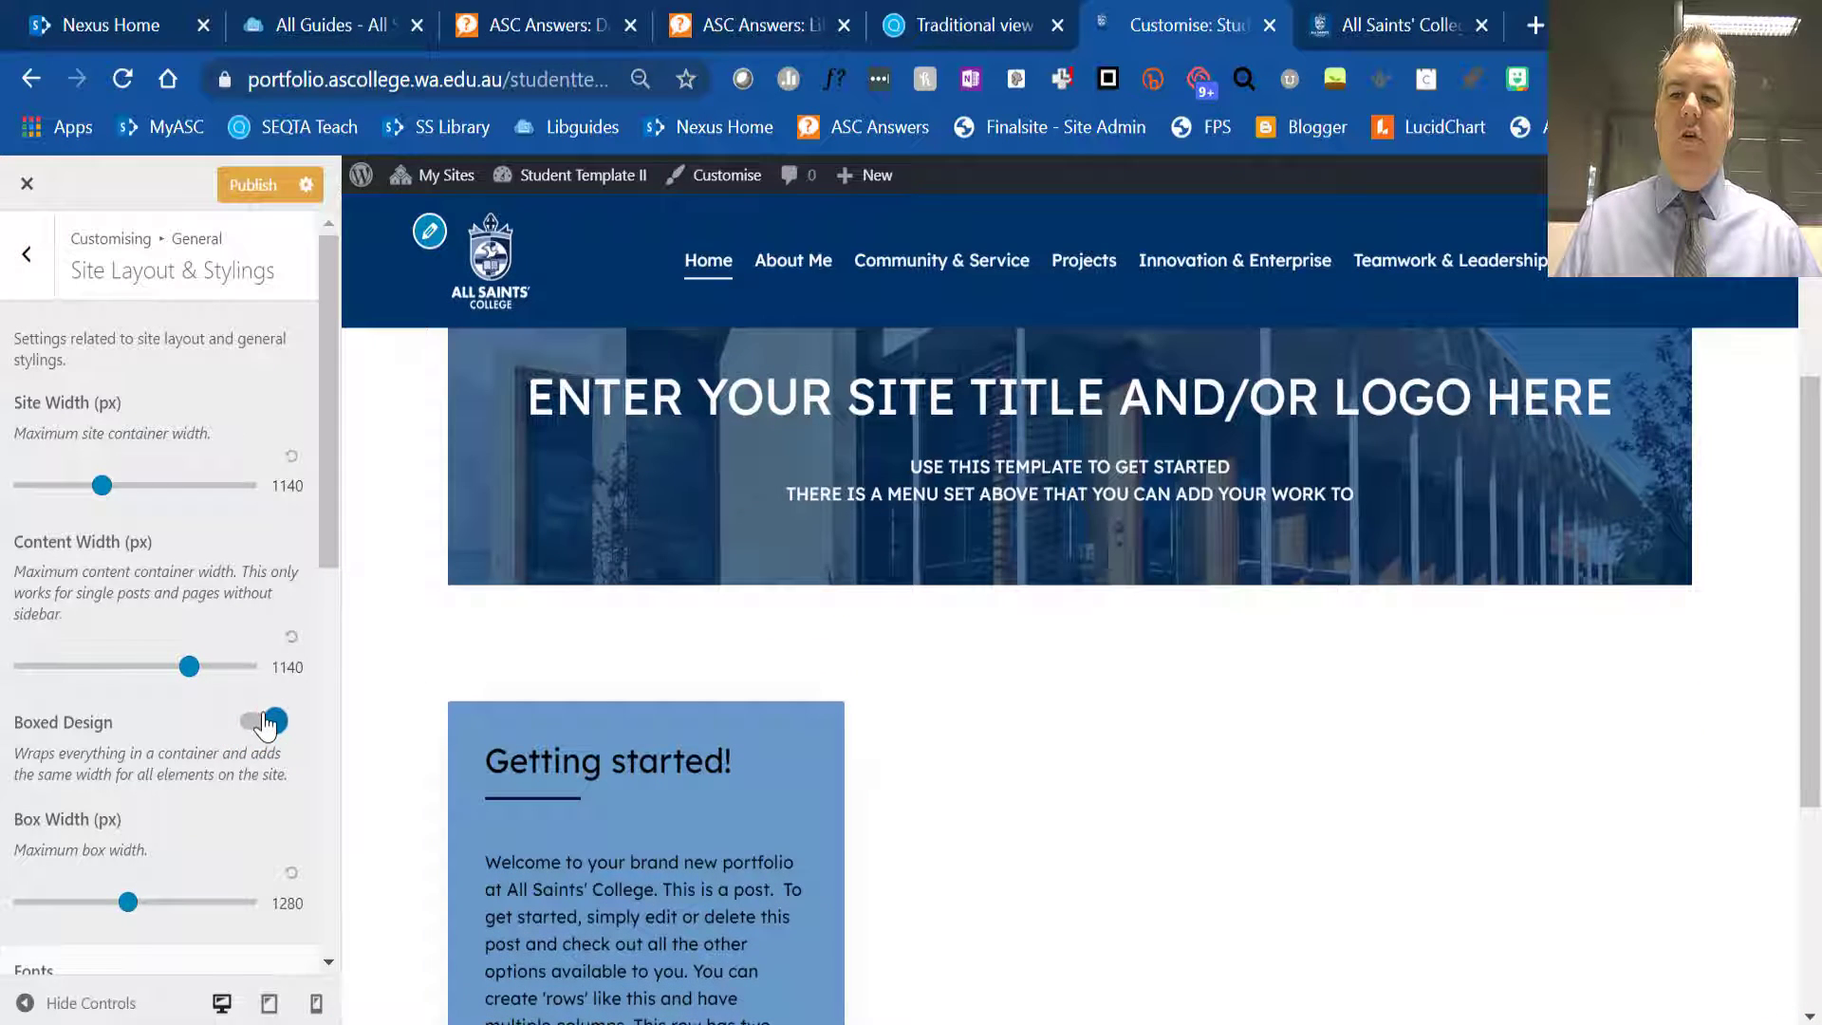
- Examine the remaining General settings for default fonts, colours and the background image
scroll(107, 441, "down", 6)
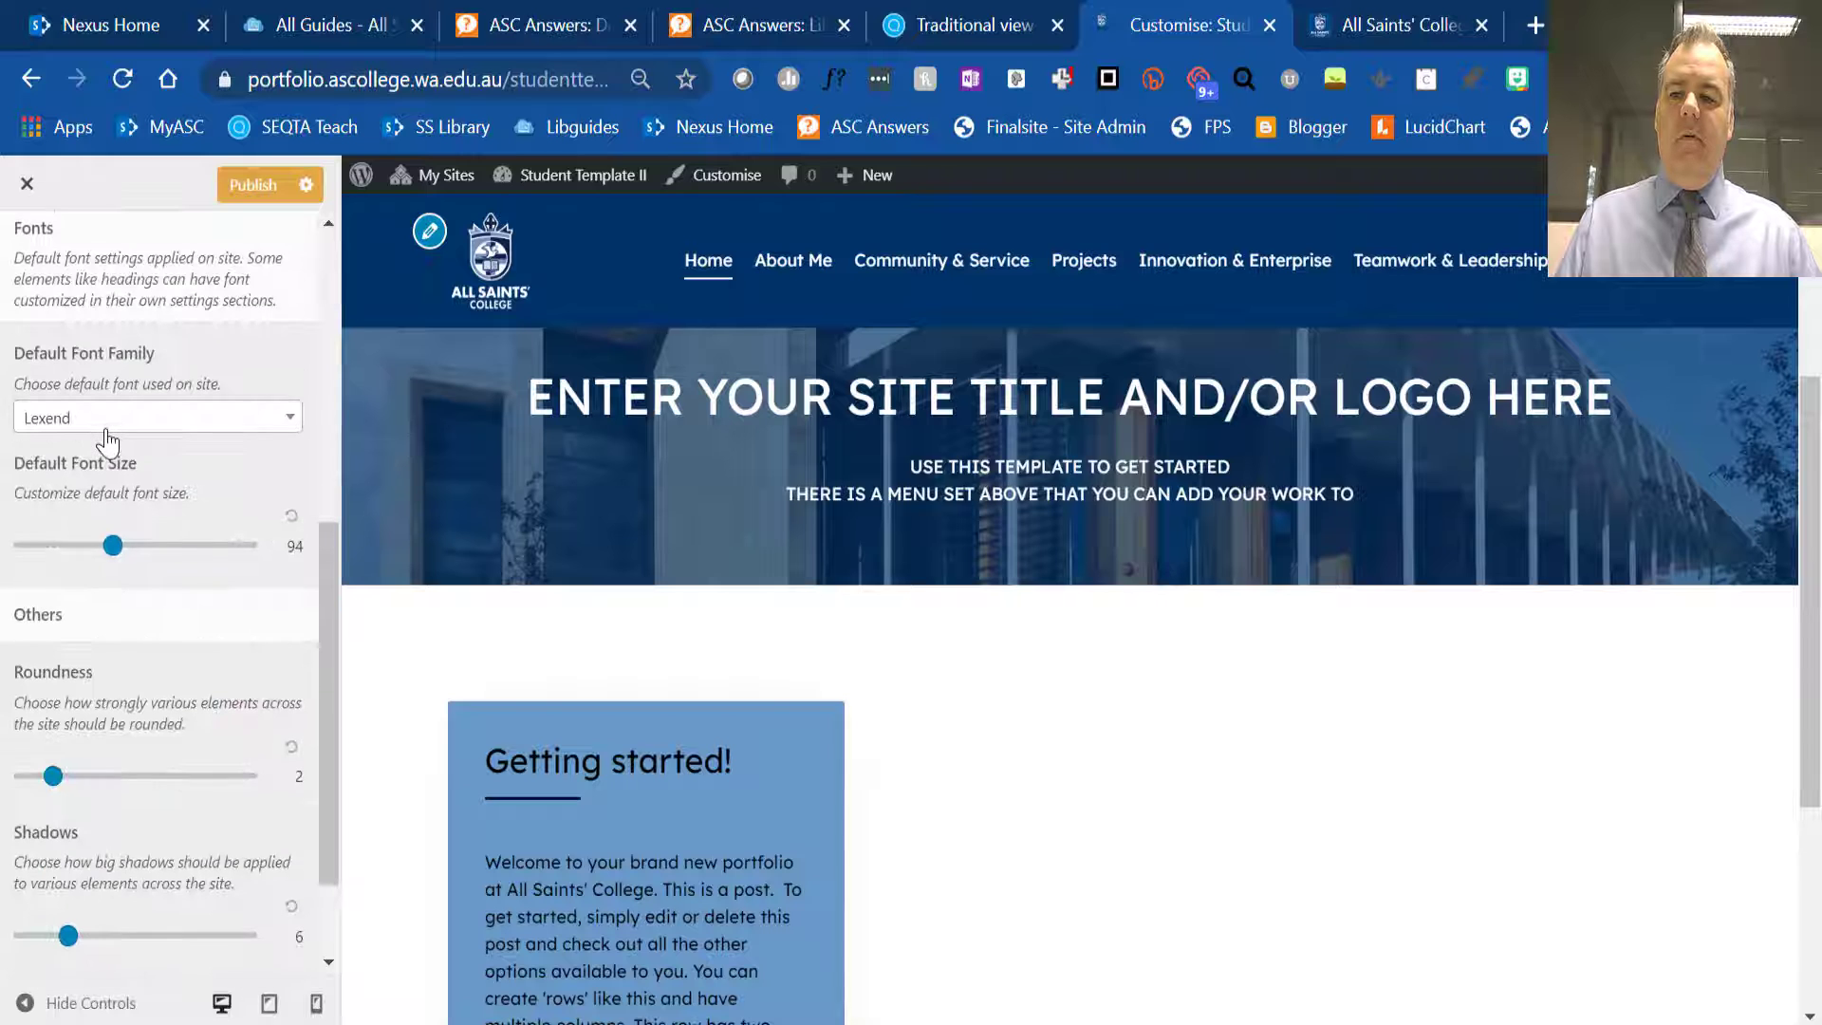
scroll(107, 441, "up", 4)
left_click(28, 256)
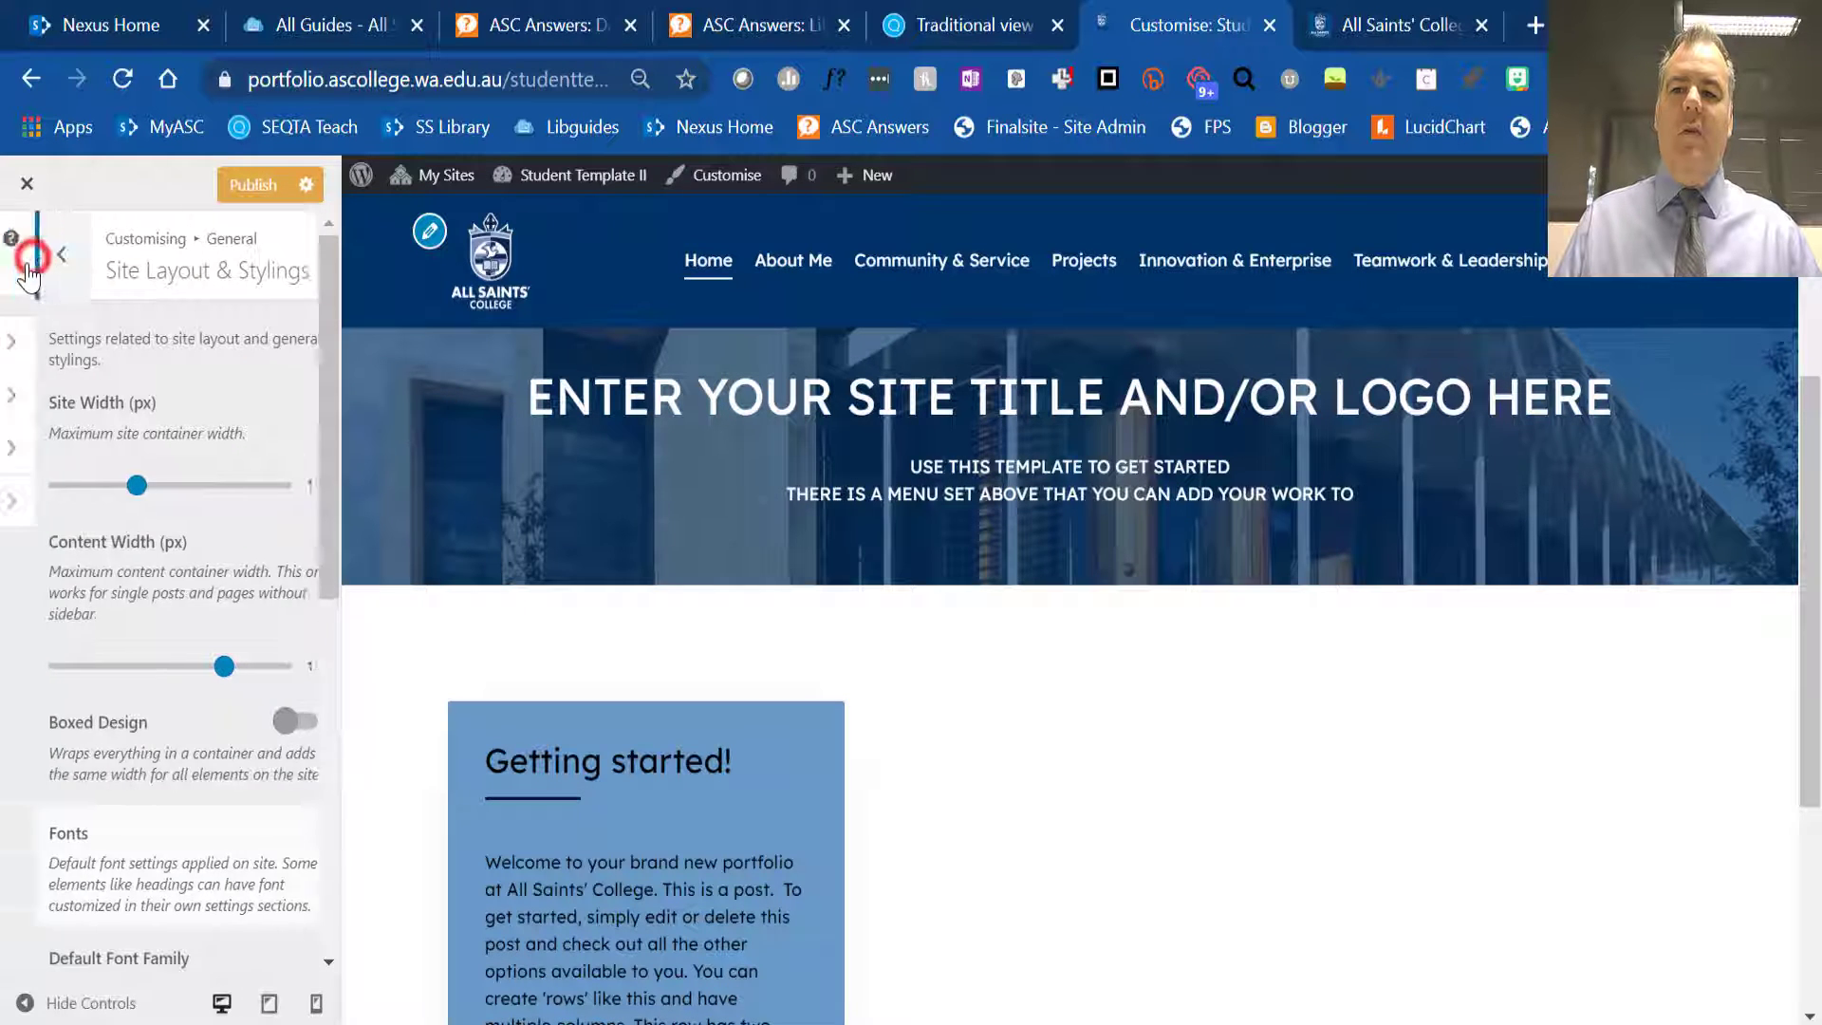
left_click(133, 453)
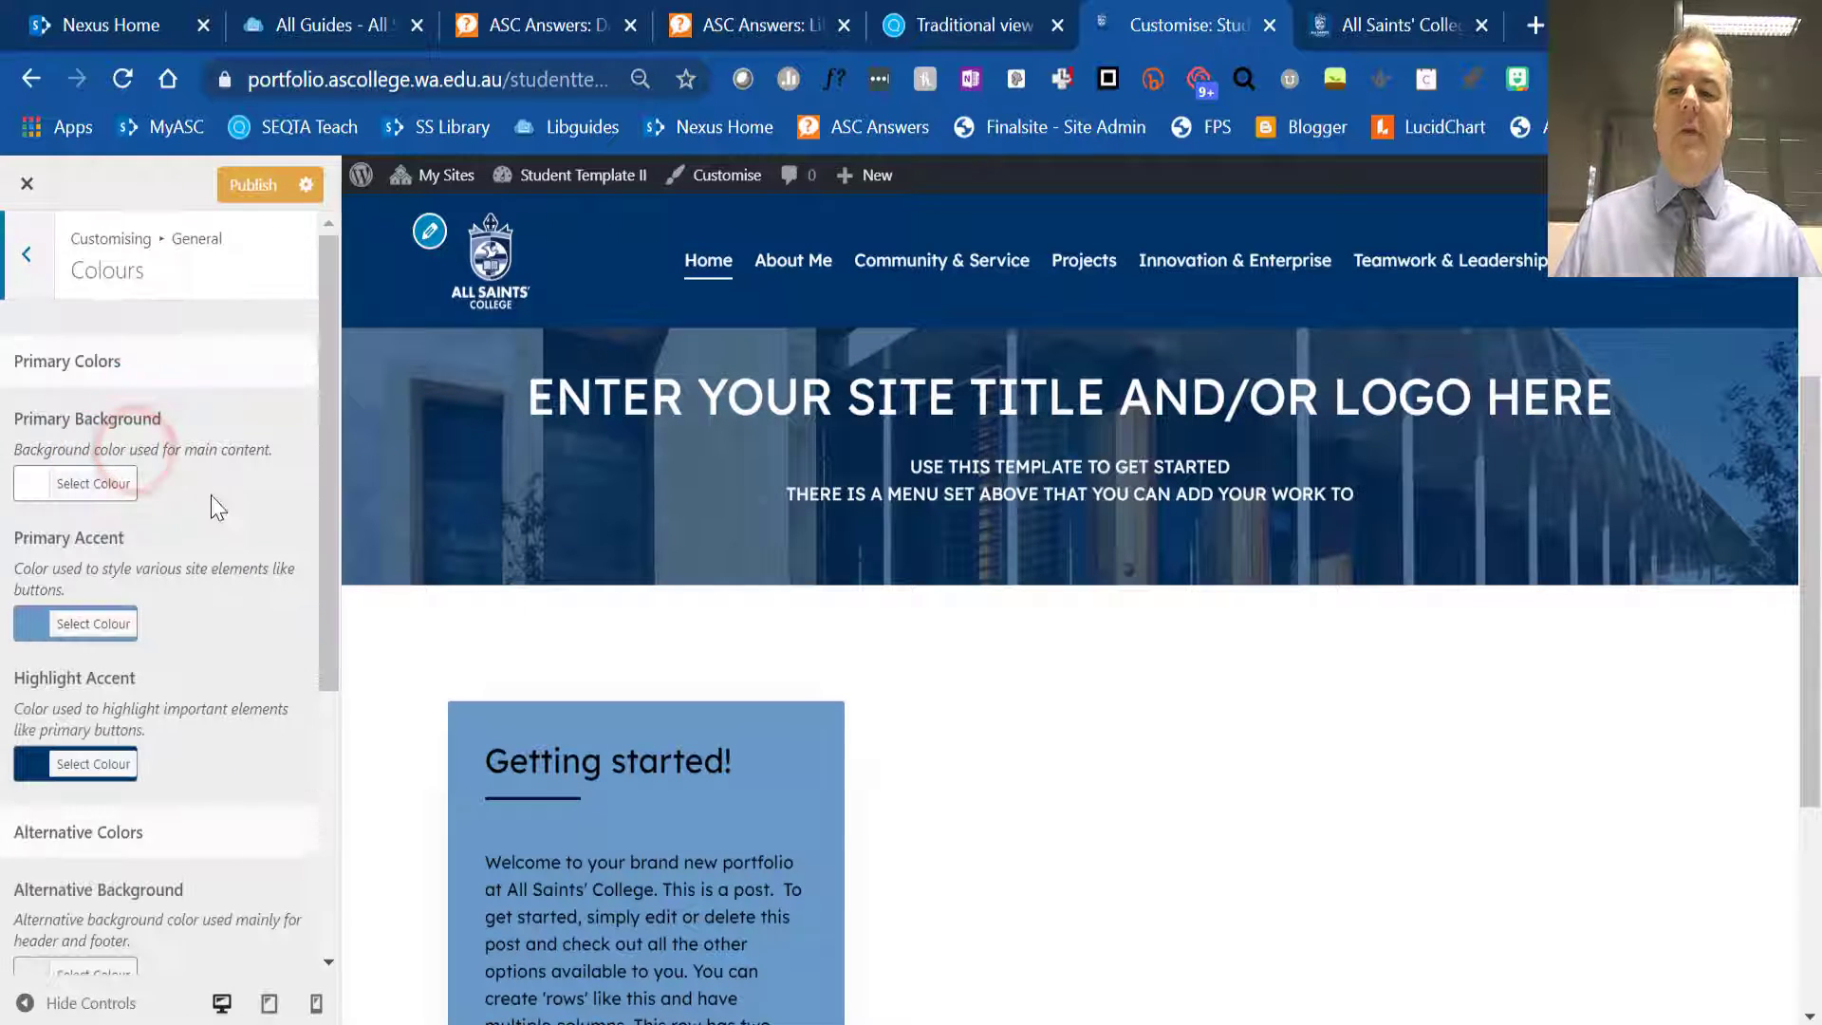
left_click(30, 277)
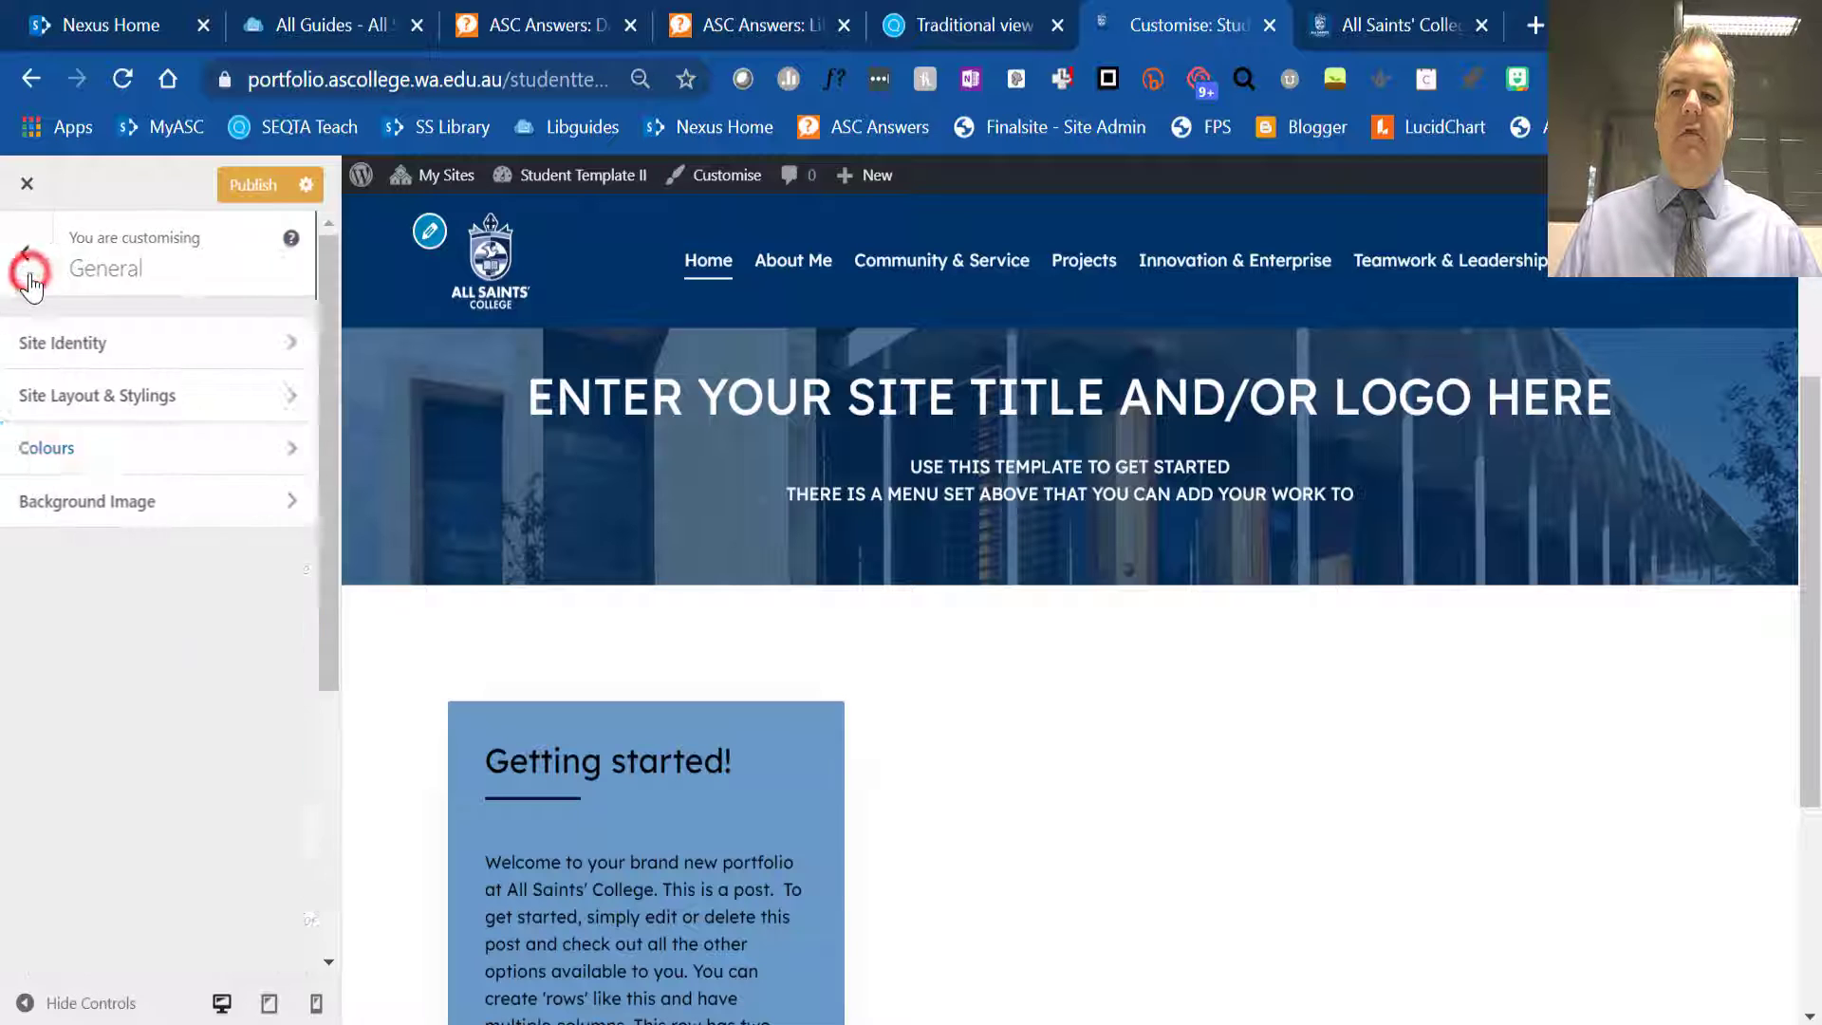
left_click(164, 520)
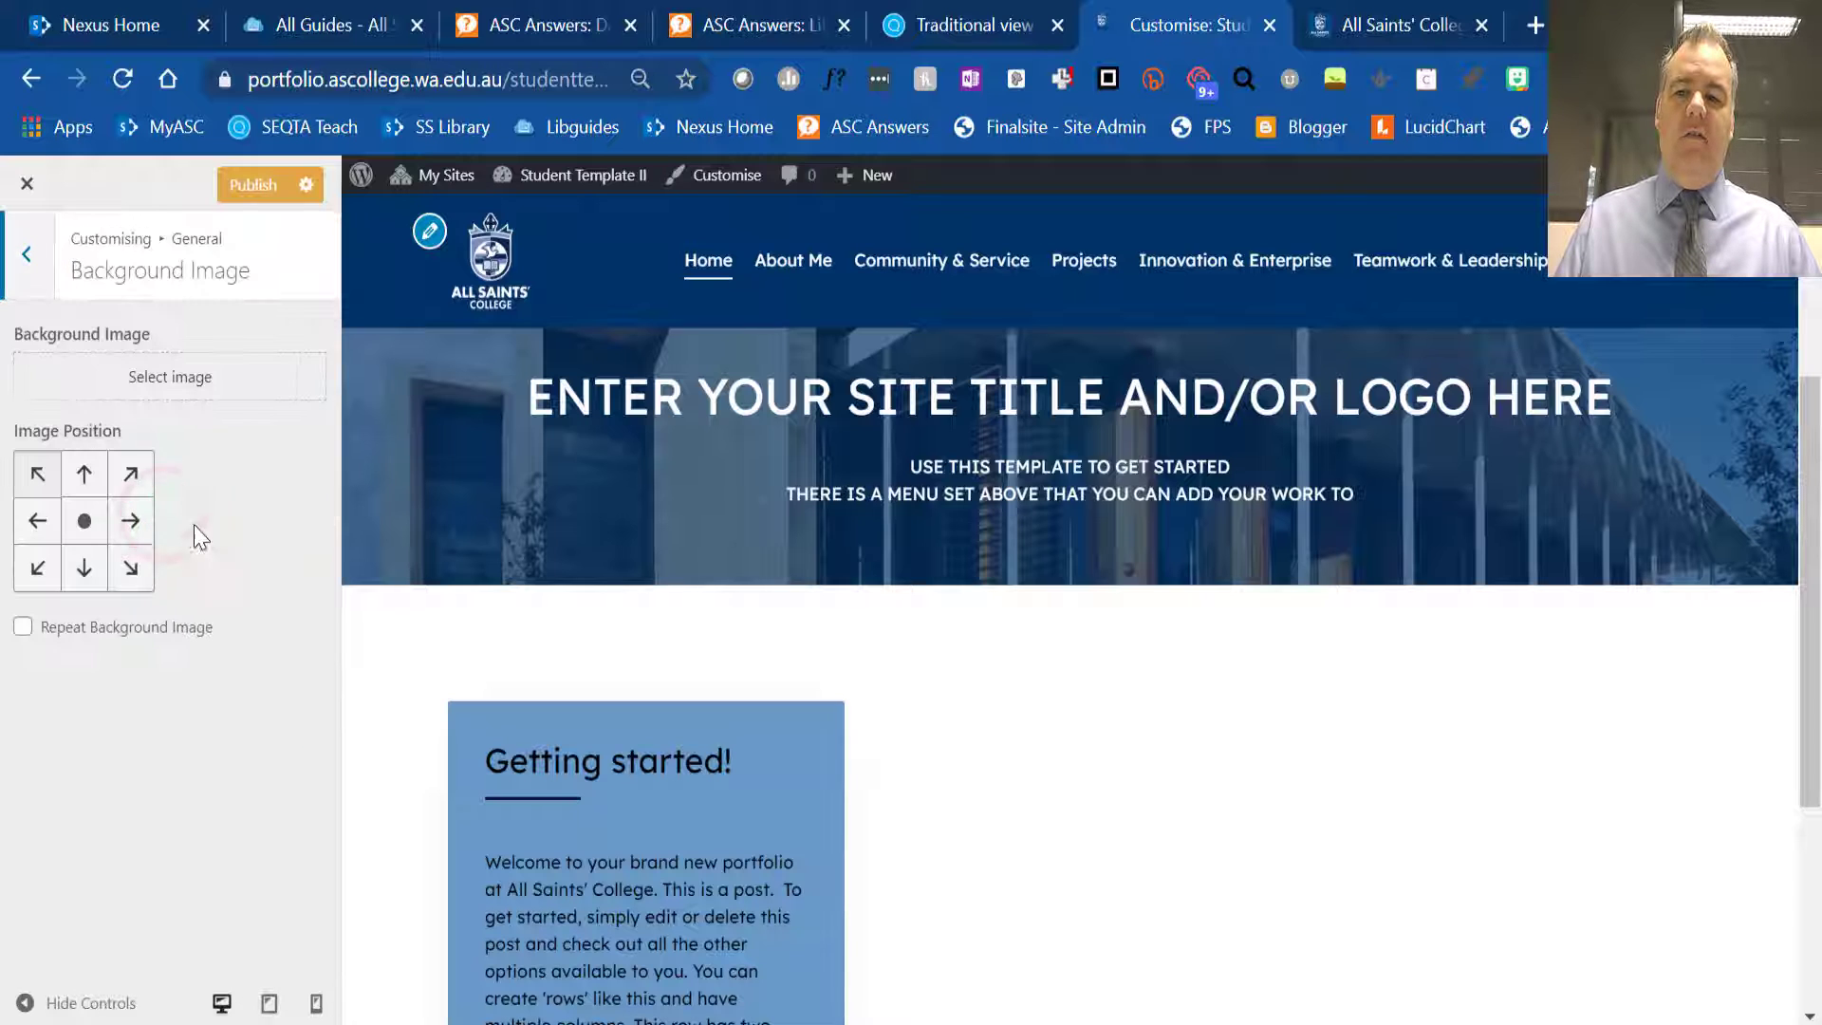
left_click(34, 254)
left_click(32, 249)
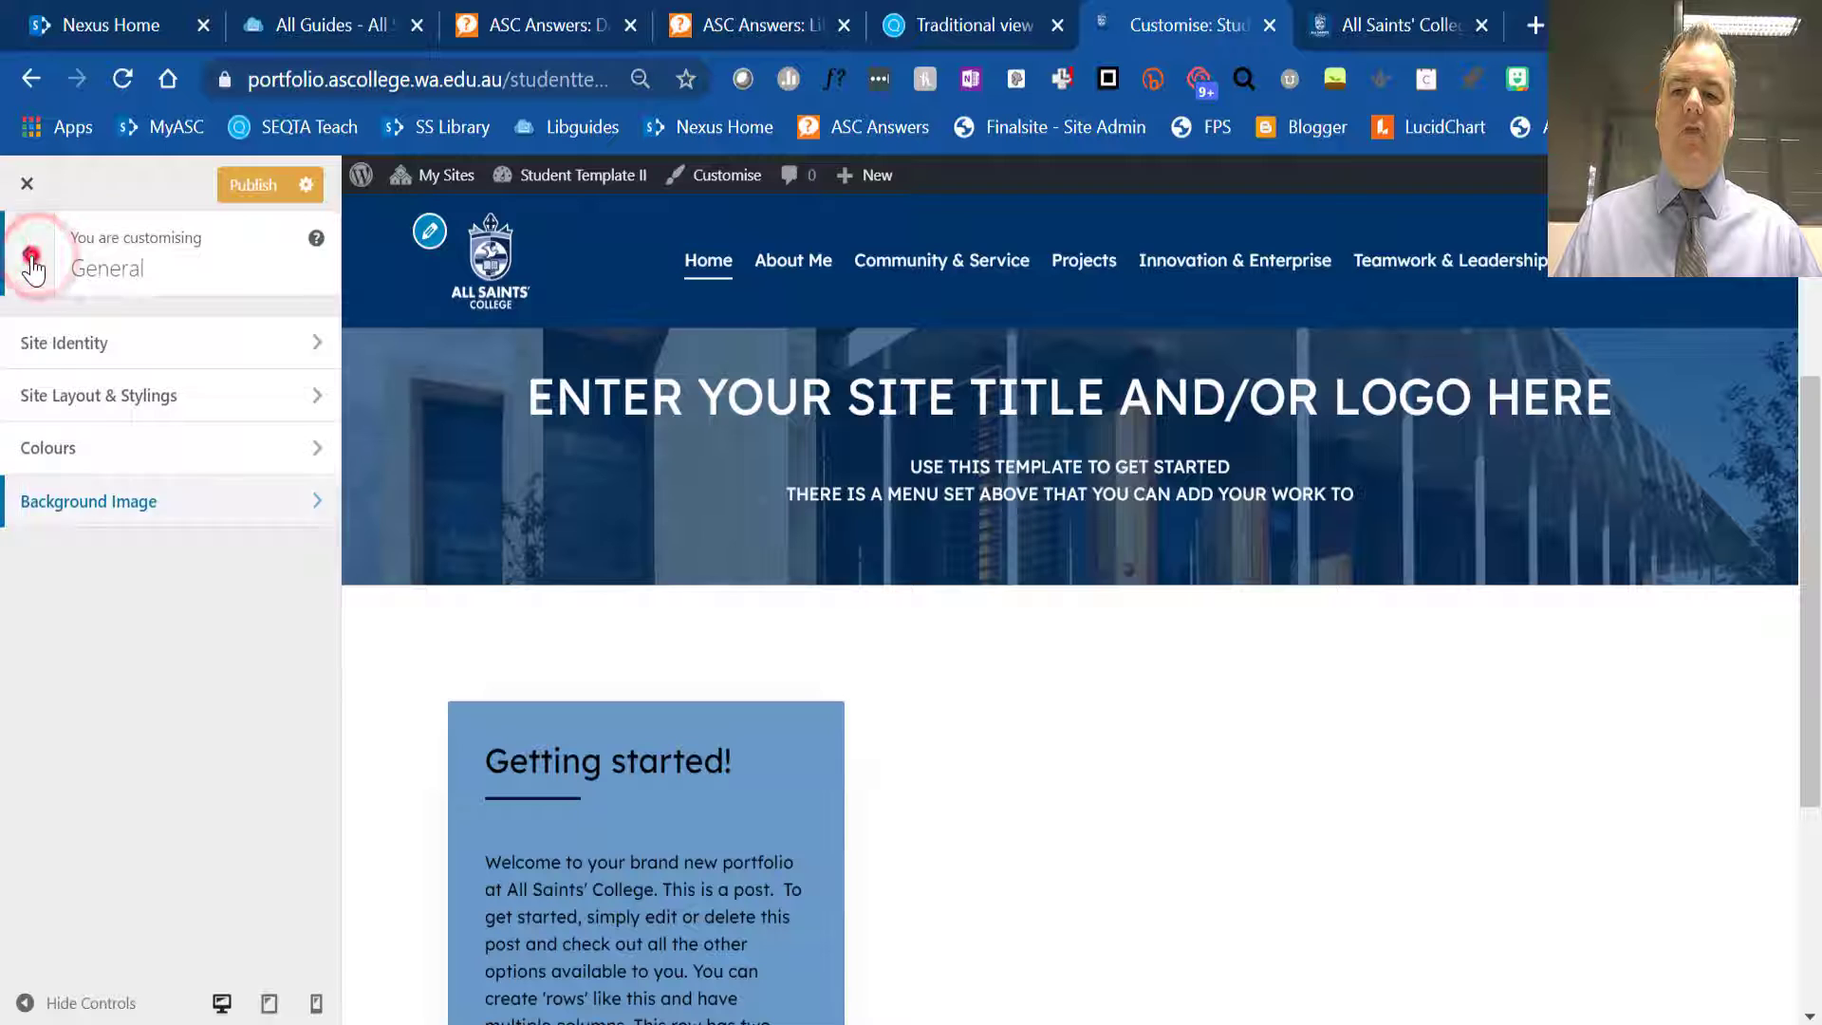
- Set the Main Header's logo position to In The Center With Menu Underneath
left_click(98, 470)
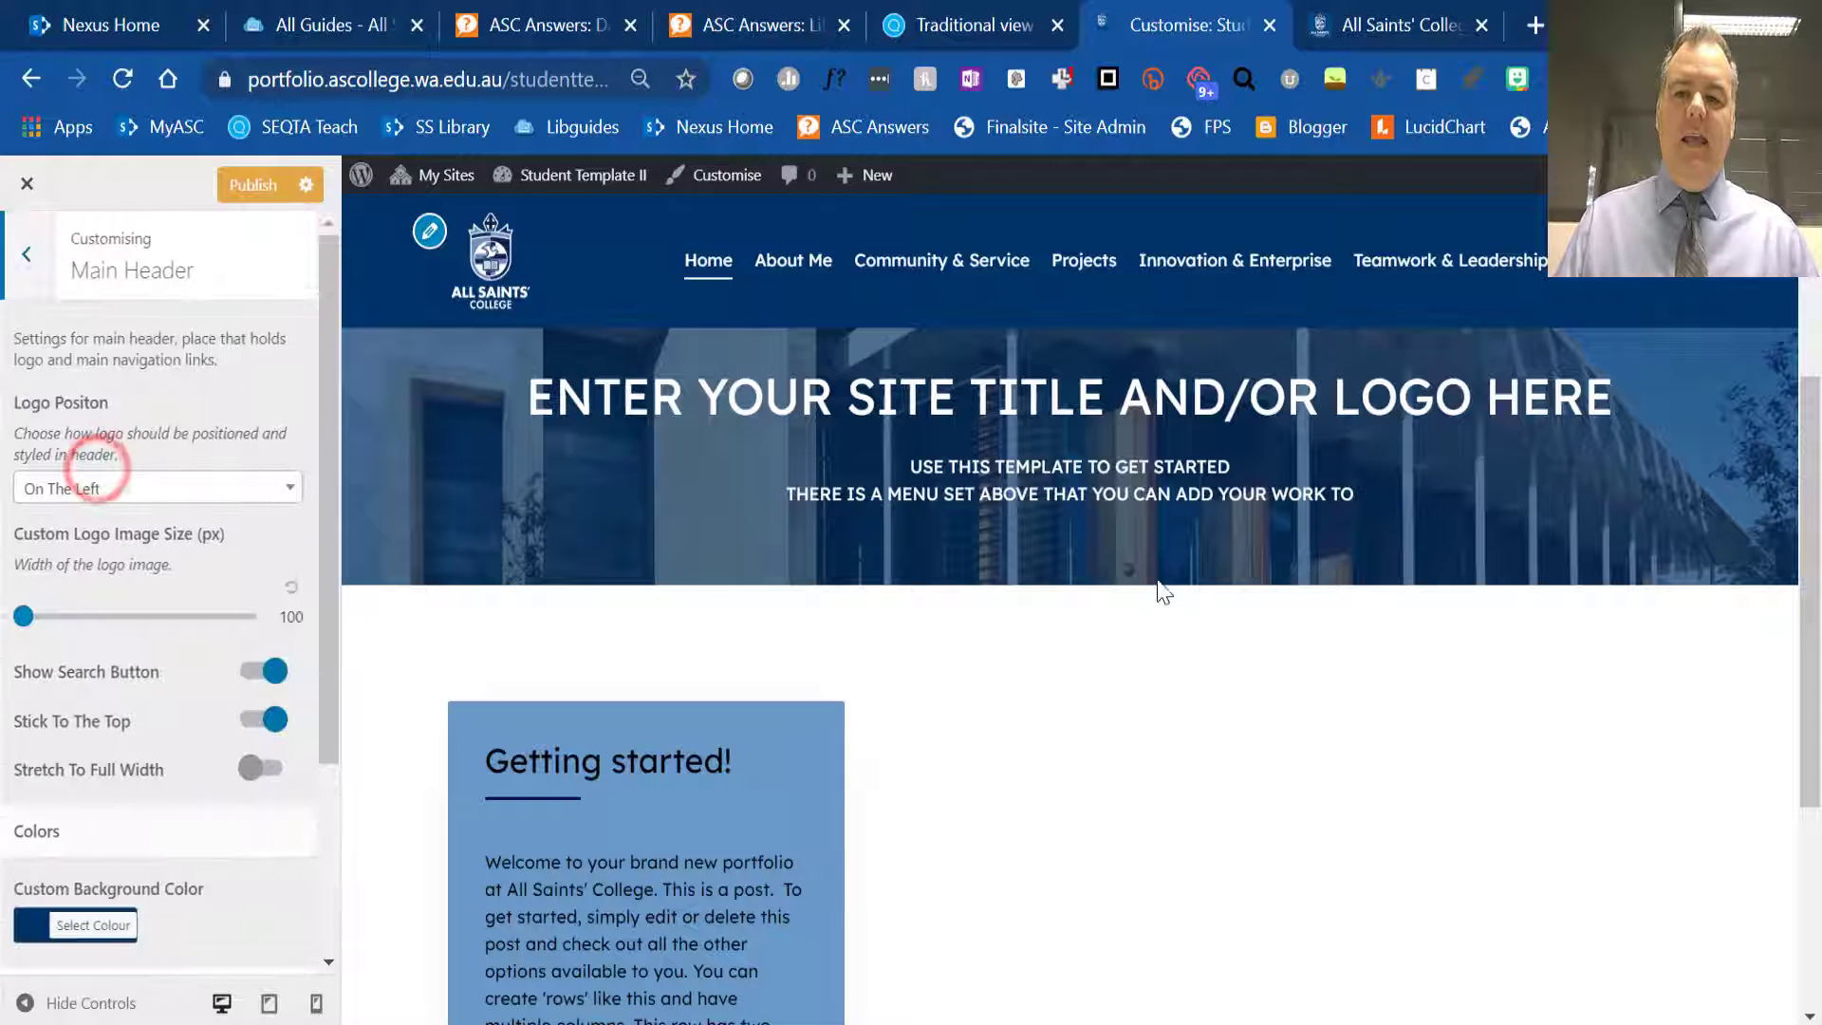
left_click(219, 493)
left_click(198, 607)
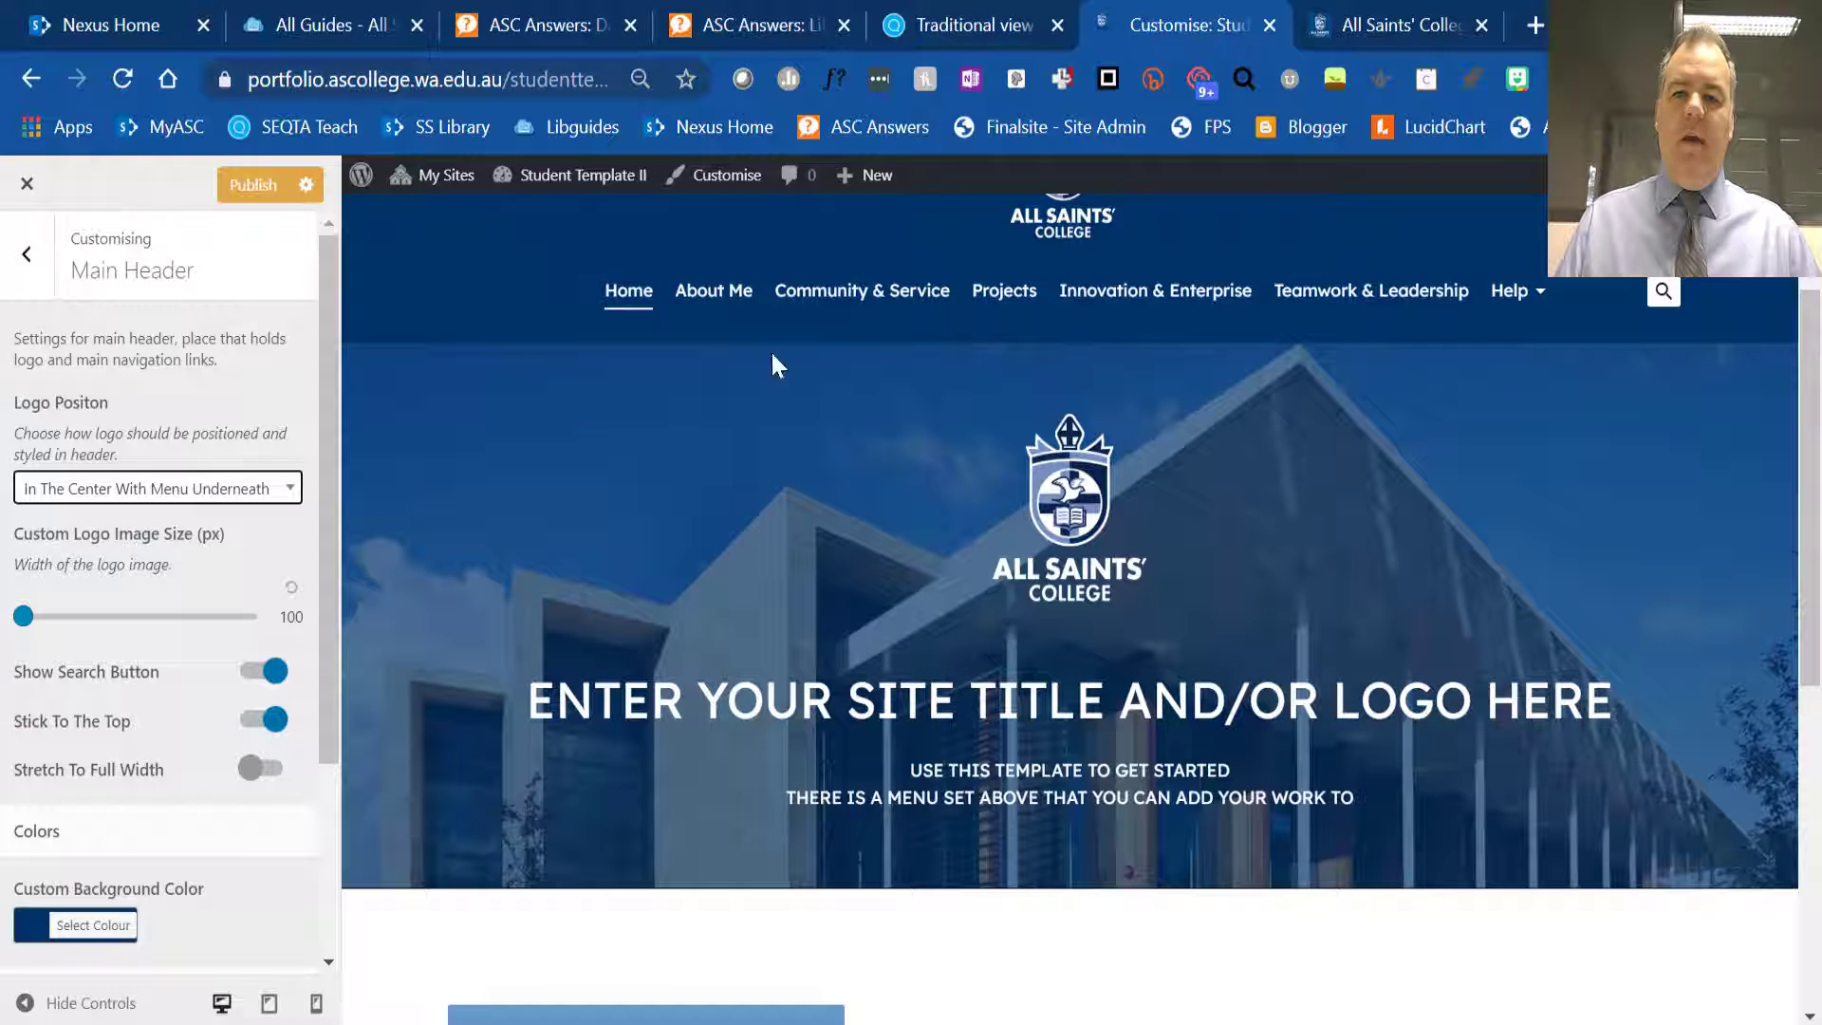
- Try the header with Stick To The Top off and with Stretch To Full Width on, reverting each option
left_click(268, 721)
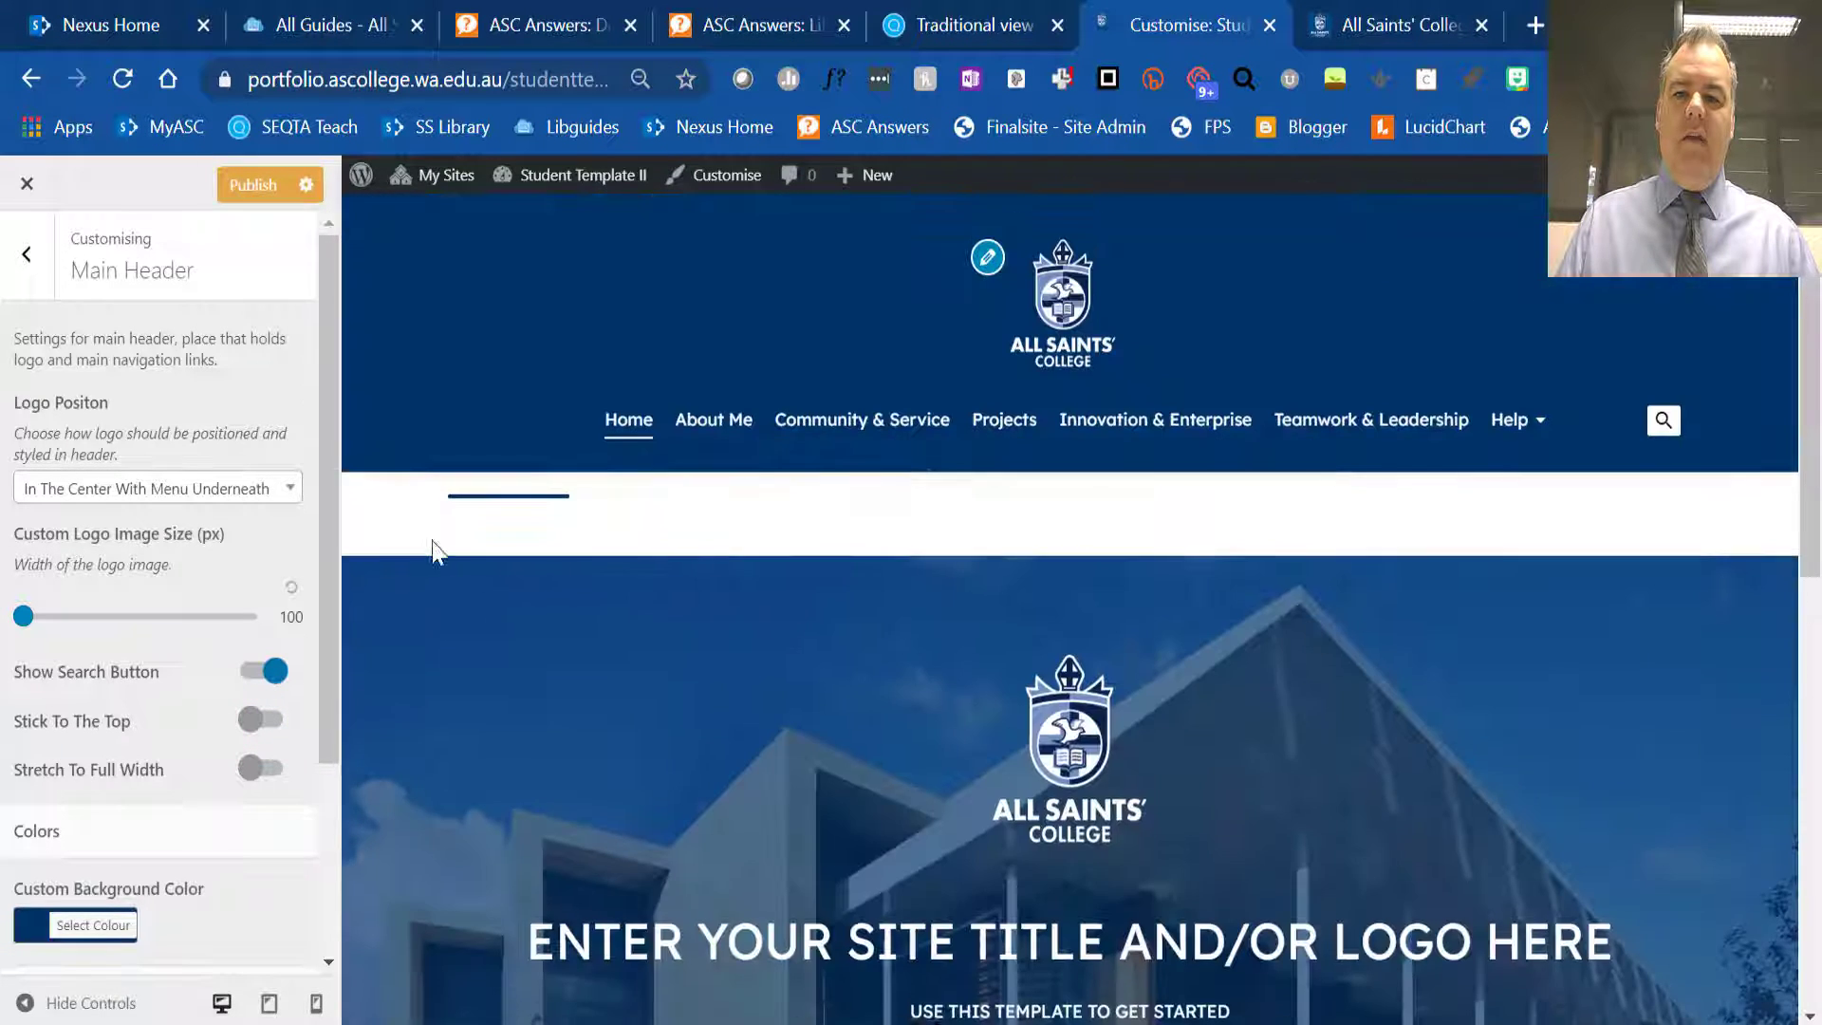
left_click(266, 721)
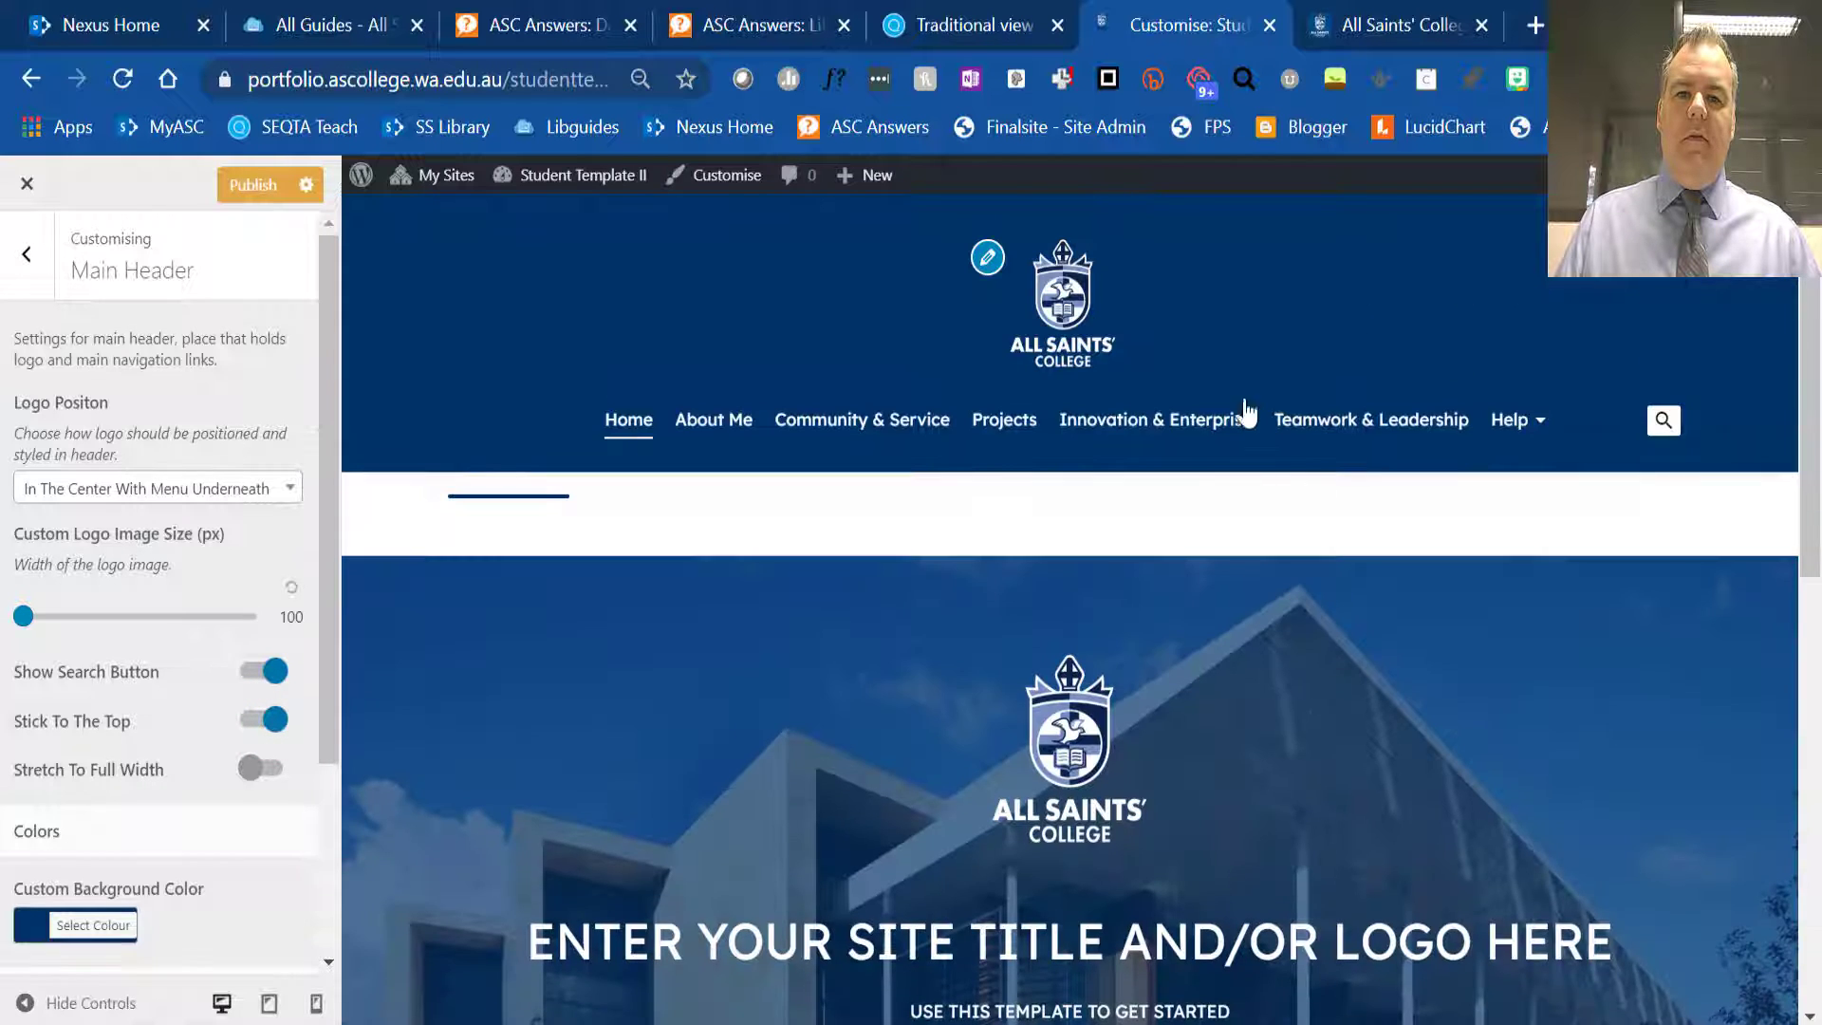
left_click(268, 770)
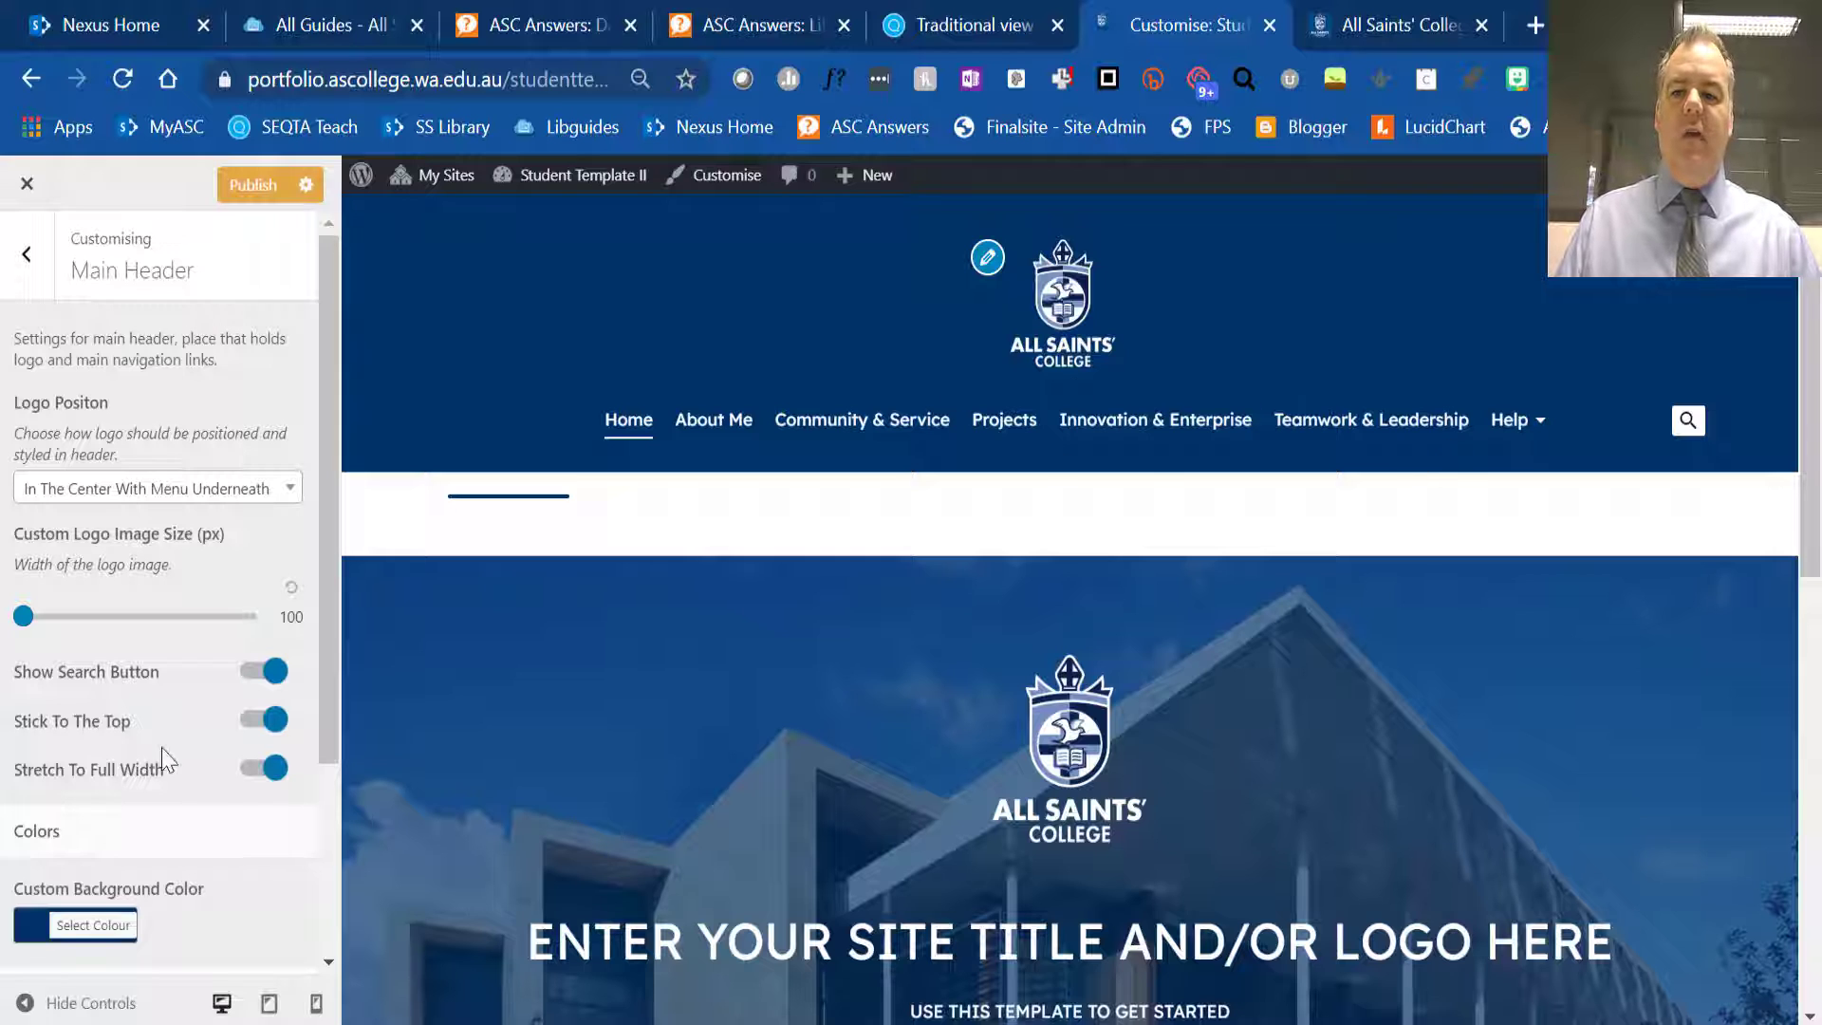
left_click(270, 771)
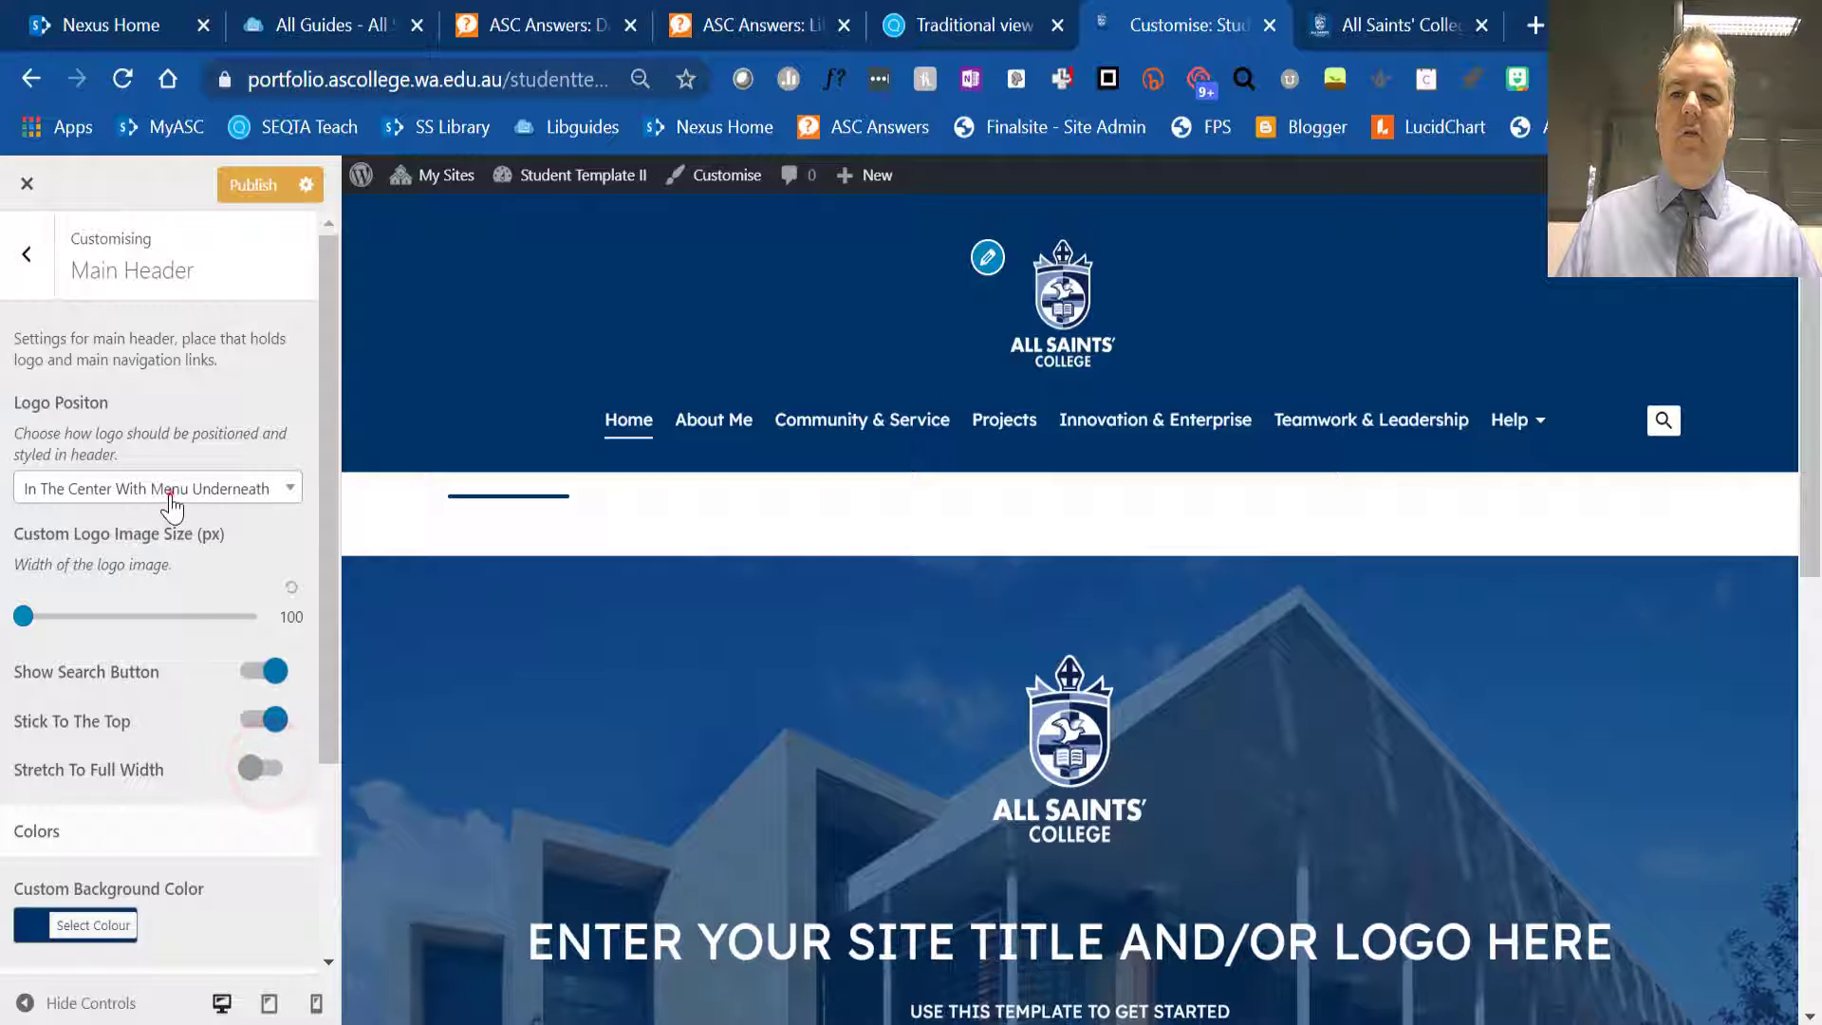
- Restore the header's logo position to On The Left, check the other Main Header settings and return to the customiser's section list
left_click(163, 488)
left_click(155, 579)
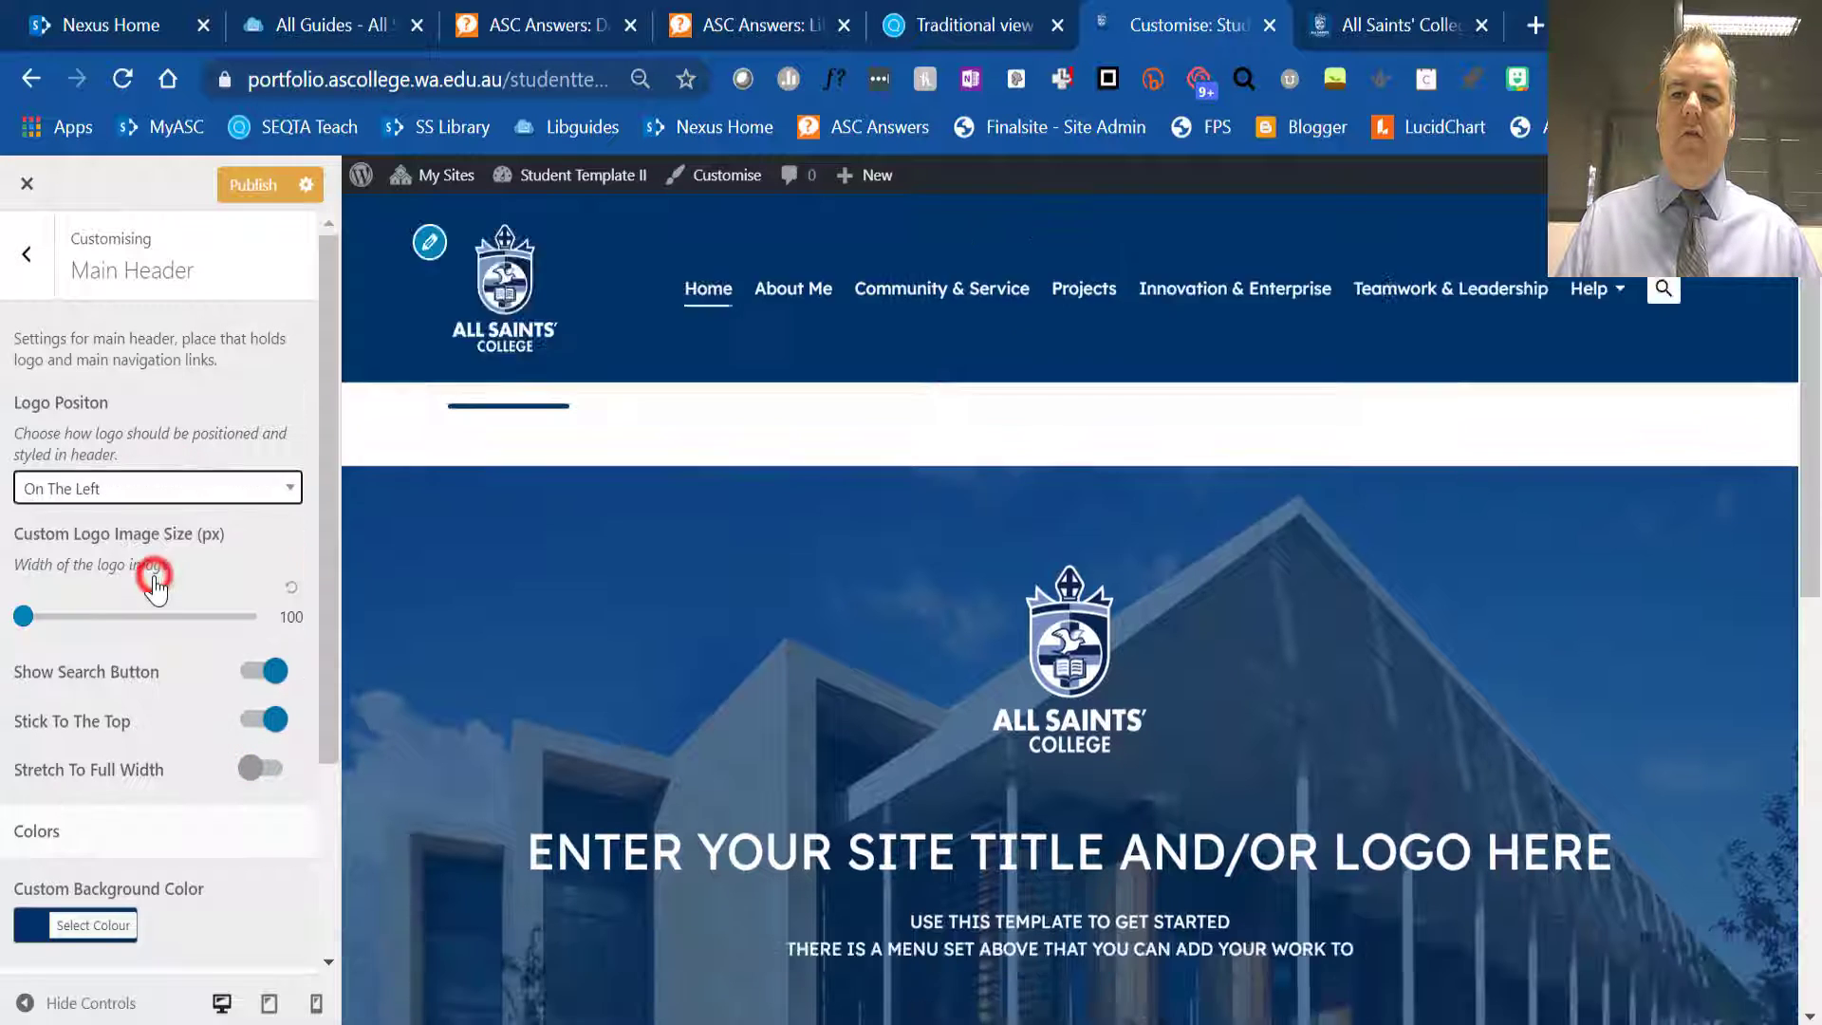
scroll(214, 609, "down", 3)
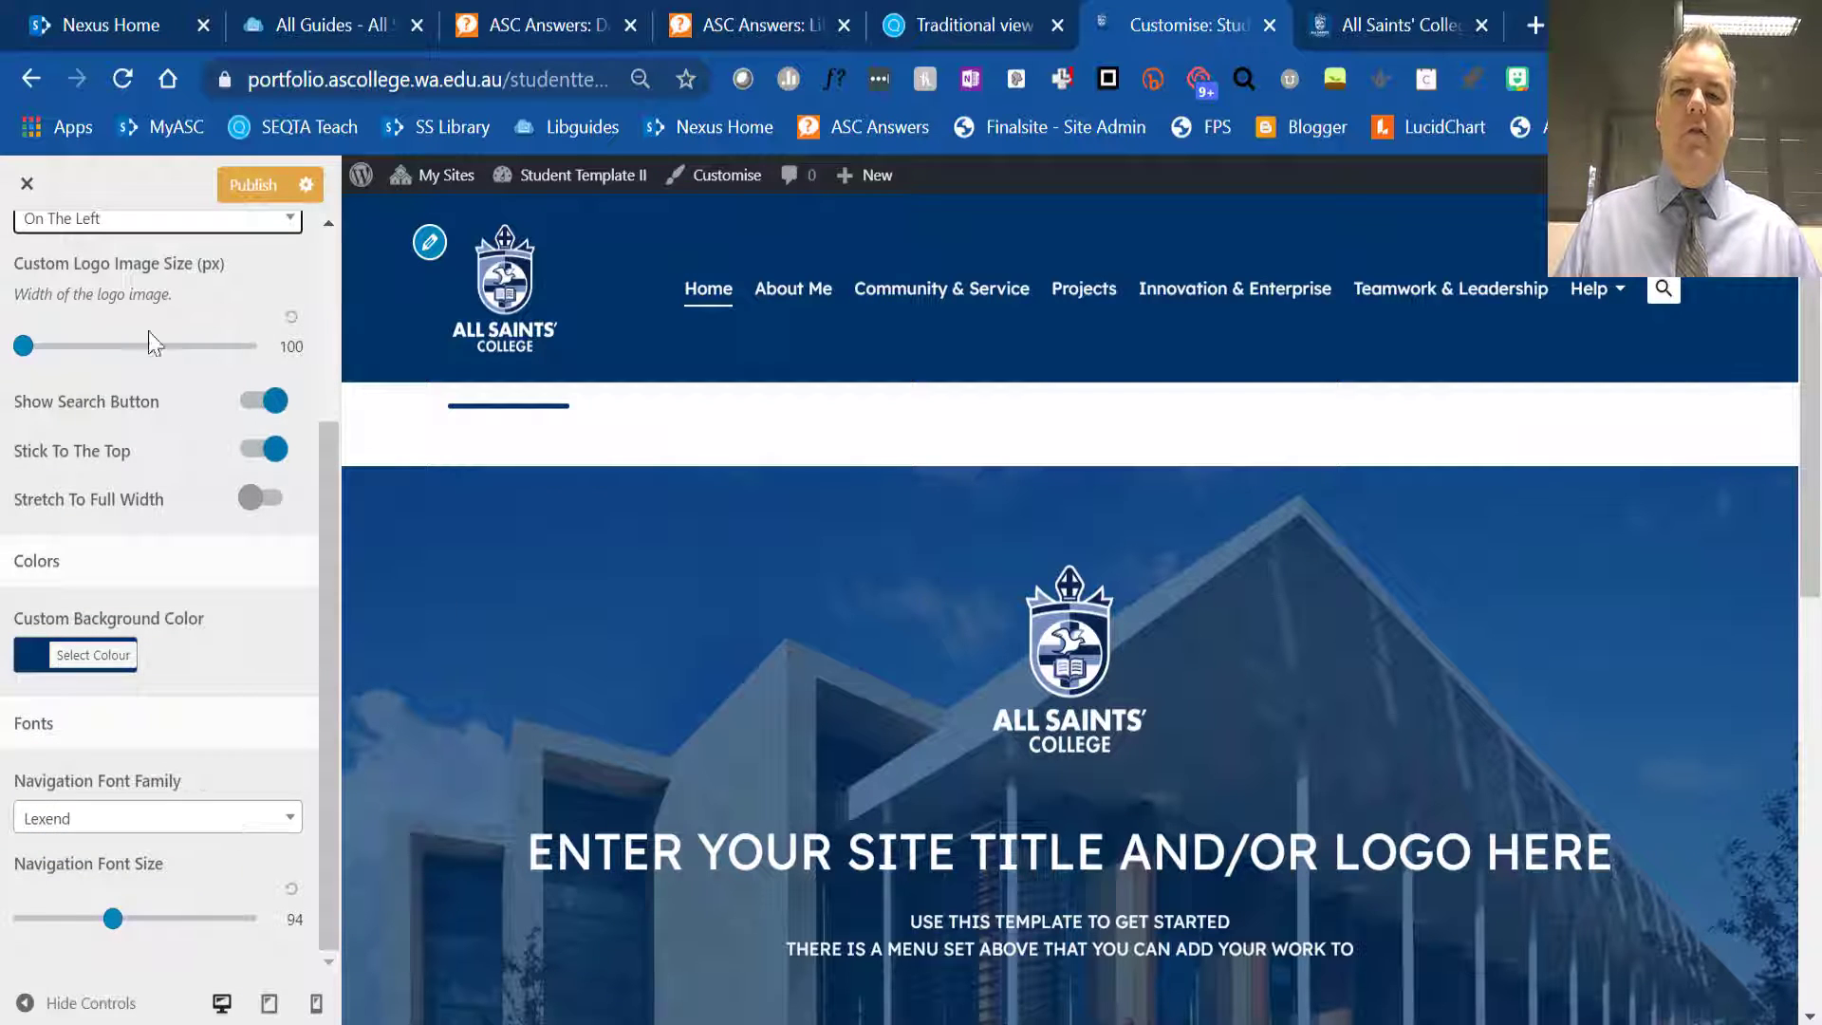
scroll(93, 439, "up", 3)
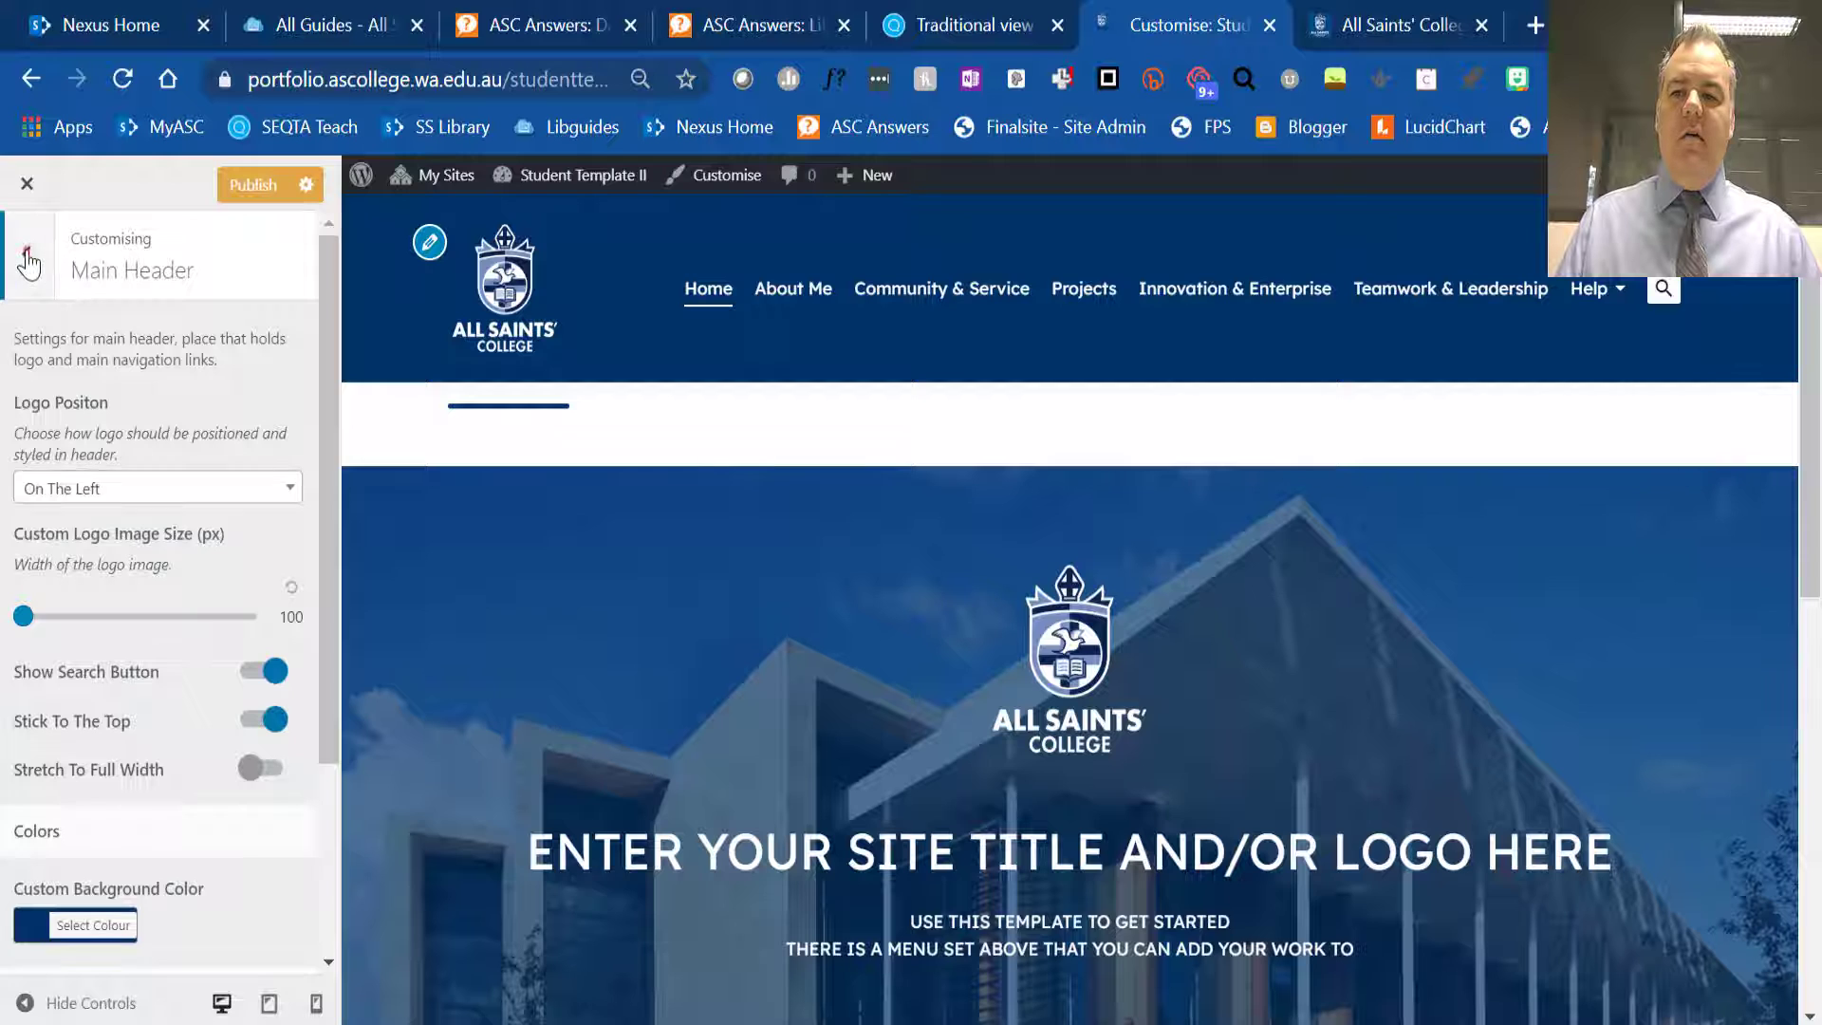
left_click(26, 244)
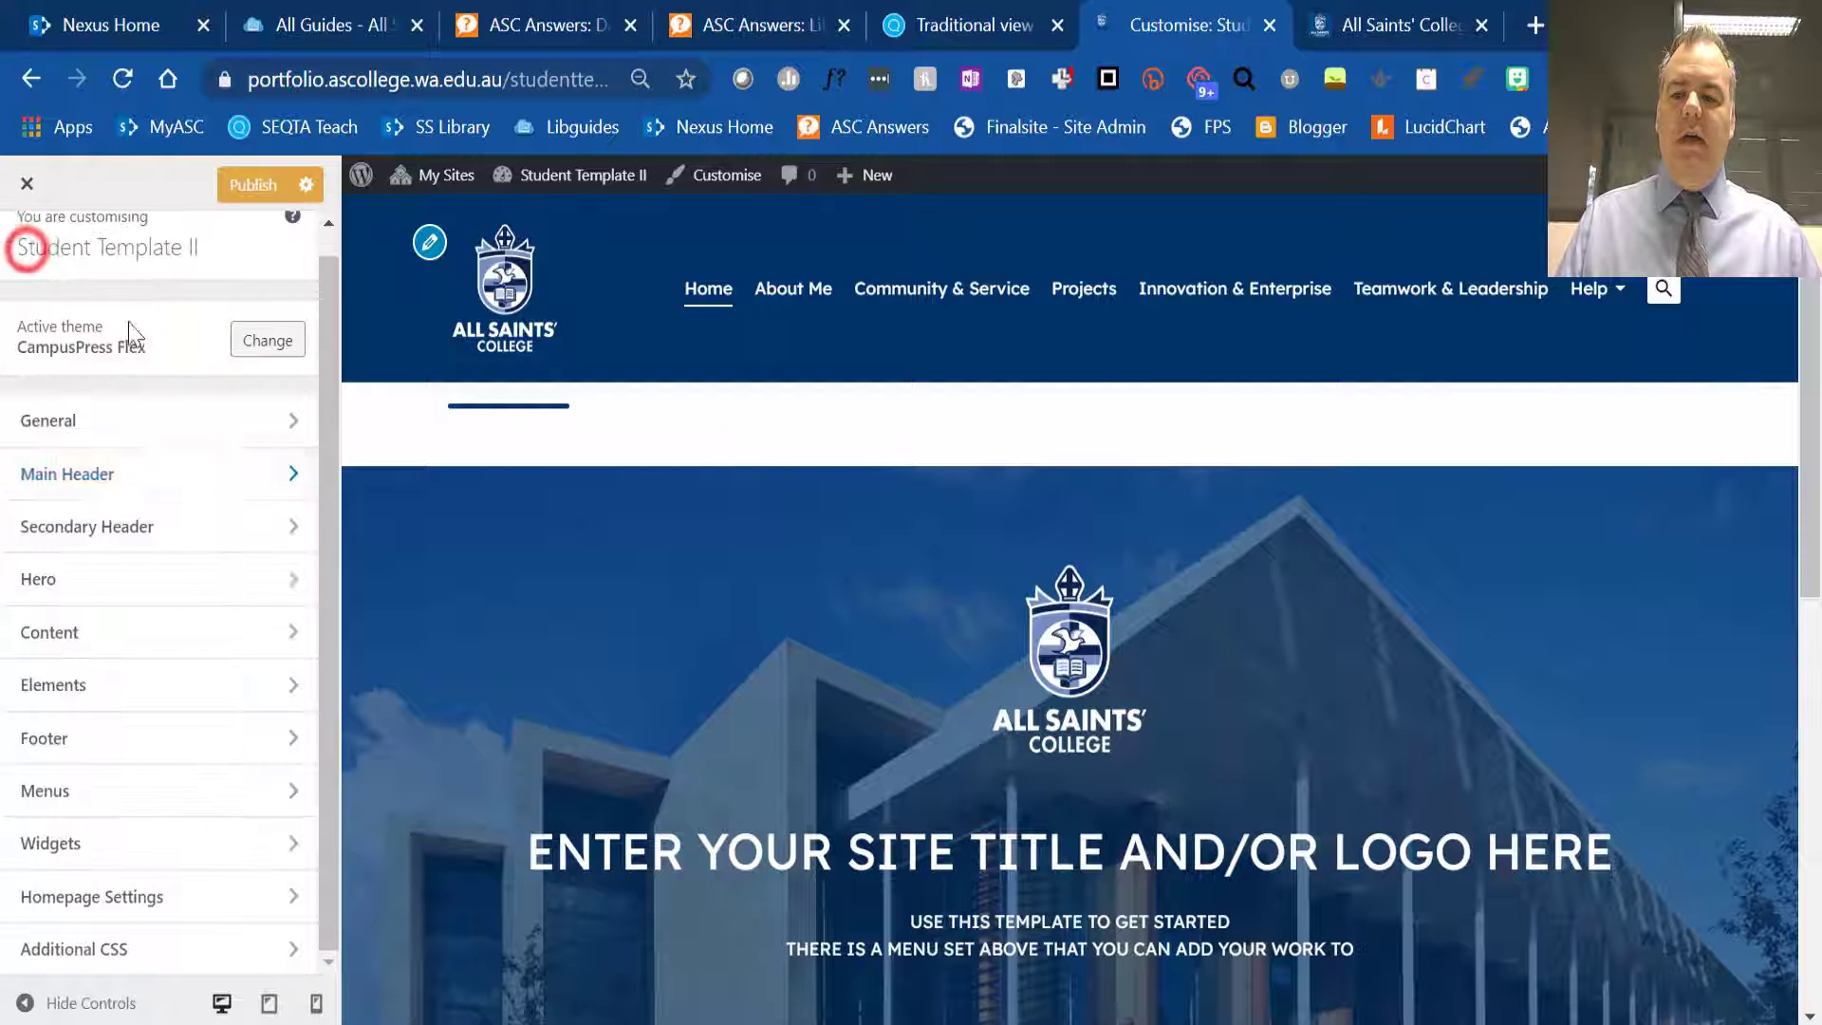
- Check the Hero section's style options and the Content section's subsections, returning to the customiser's section list
left_click(127, 598)
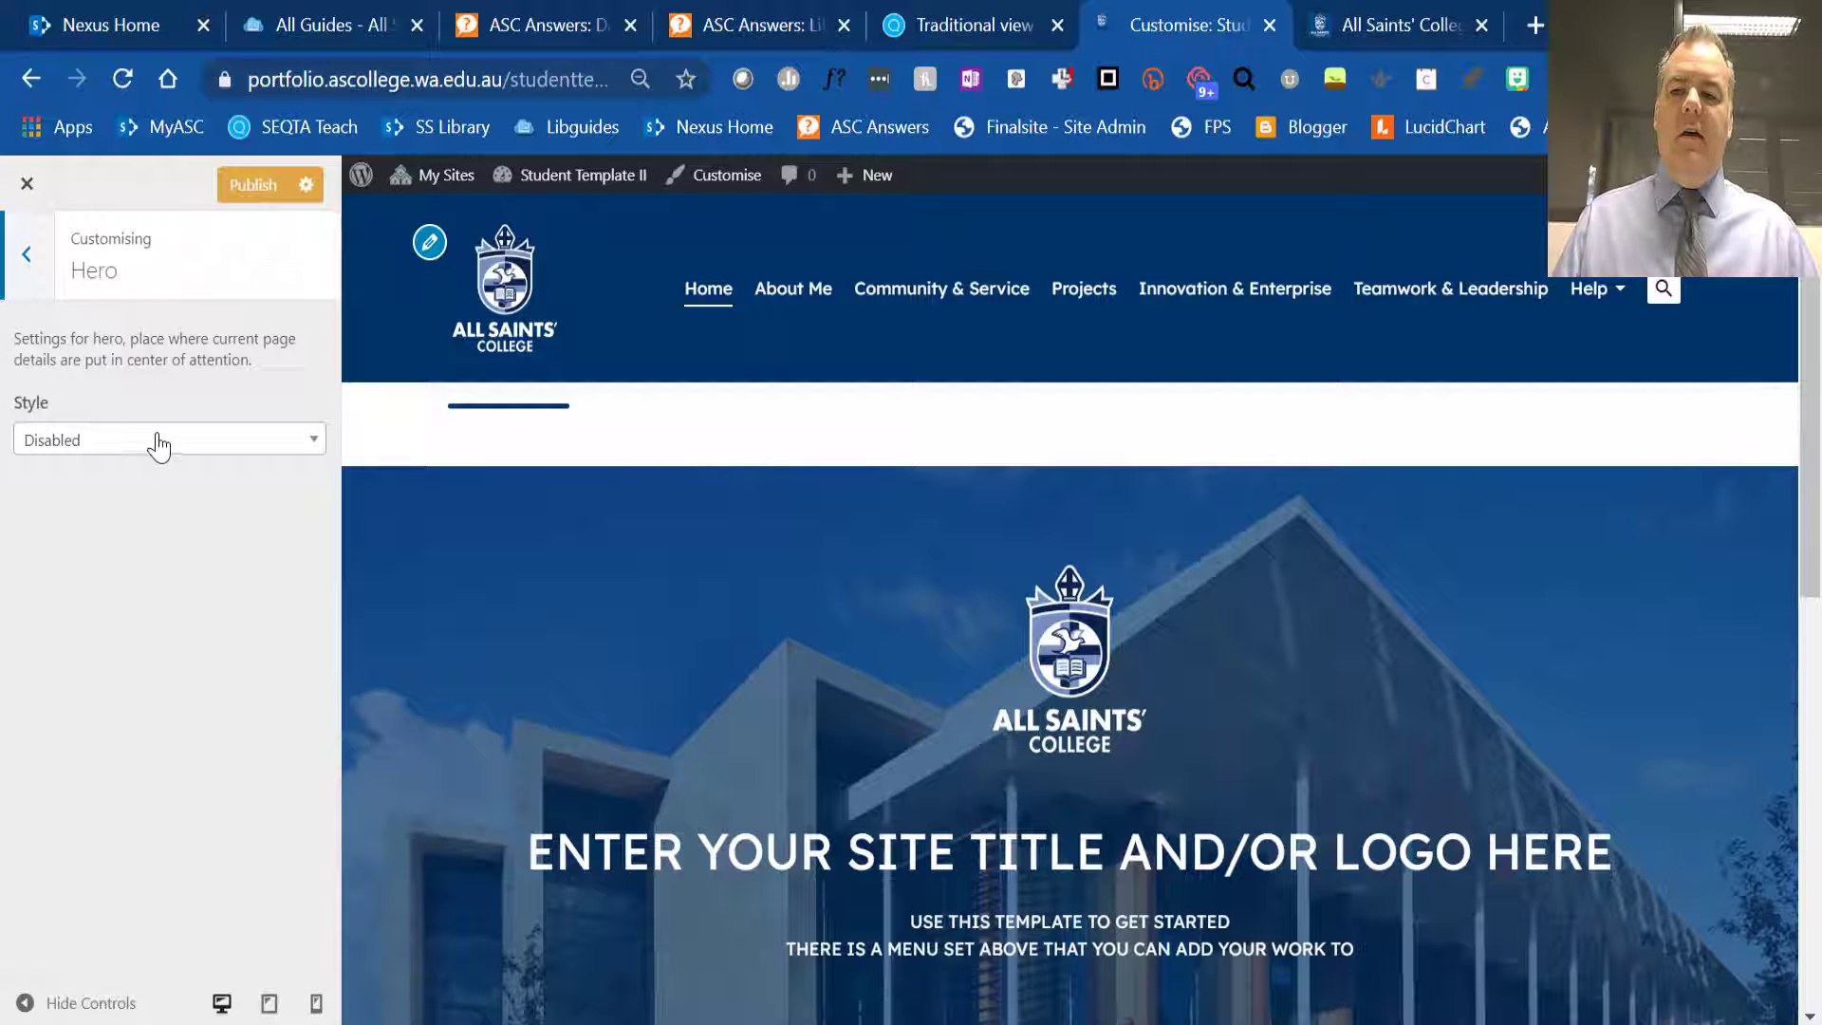
left_click(159, 443)
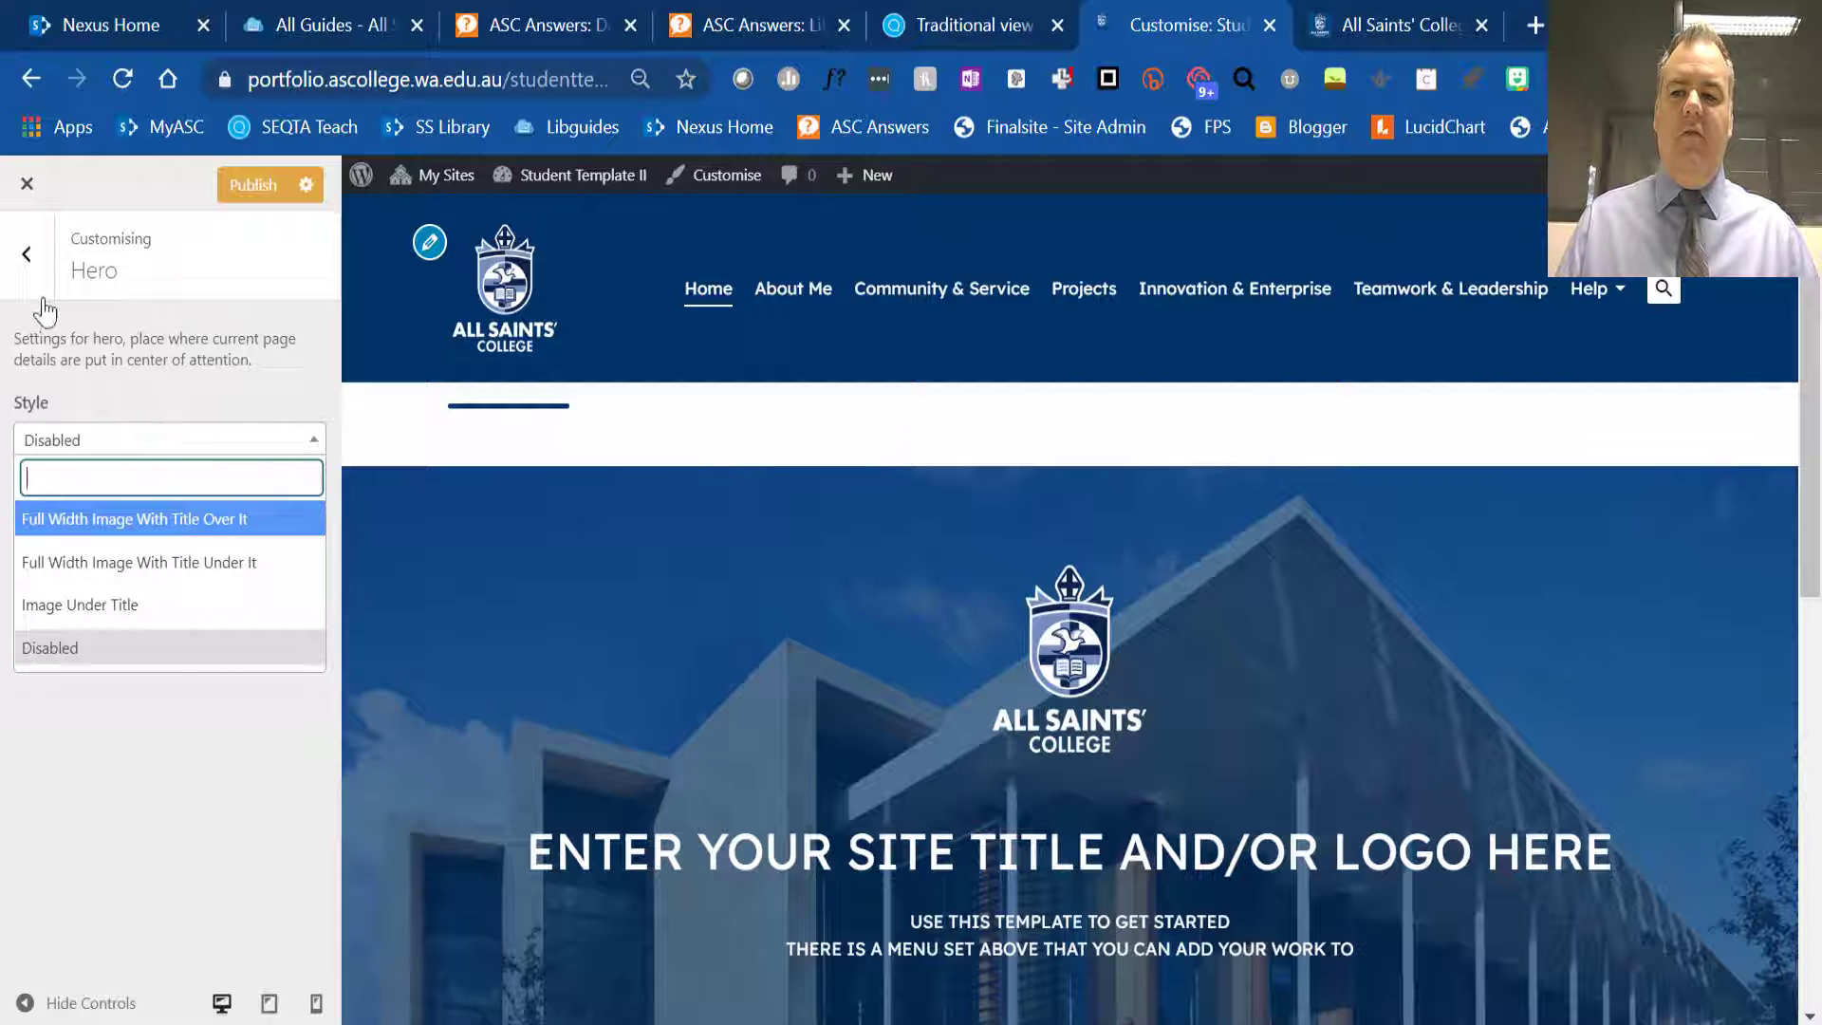
left_click(27, 255)
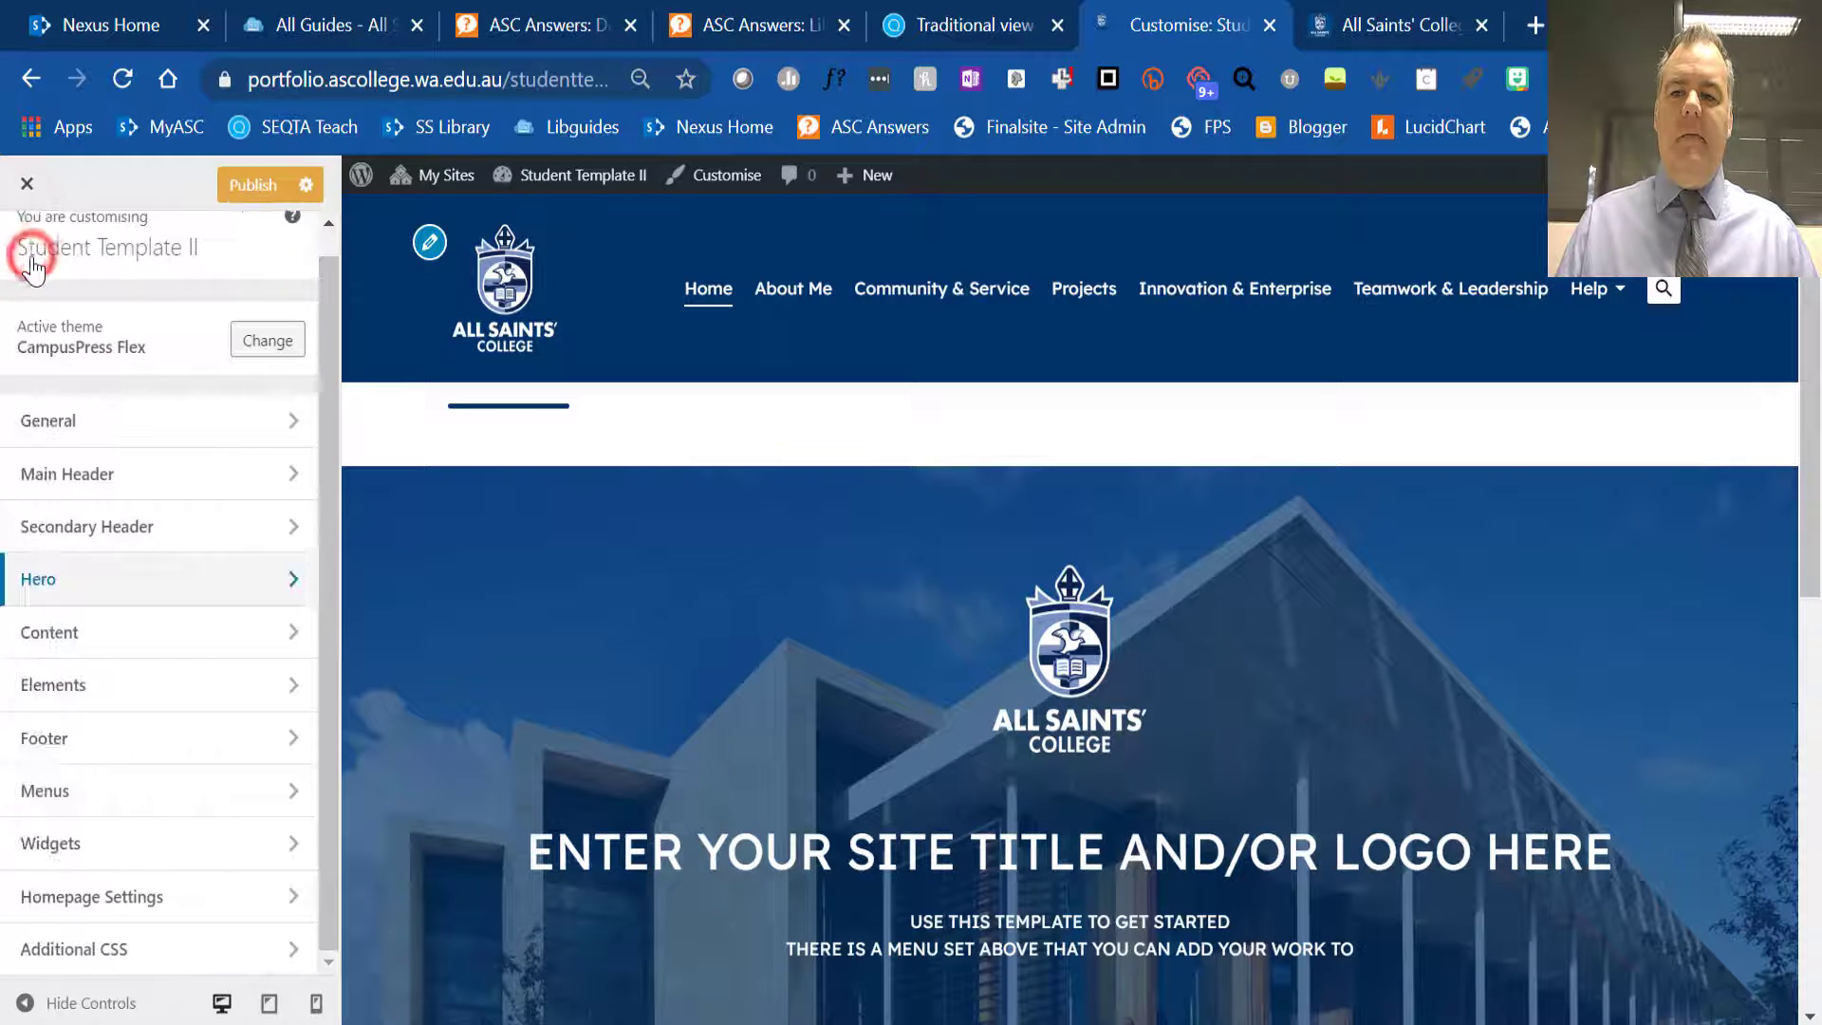
left_click(132, 633)
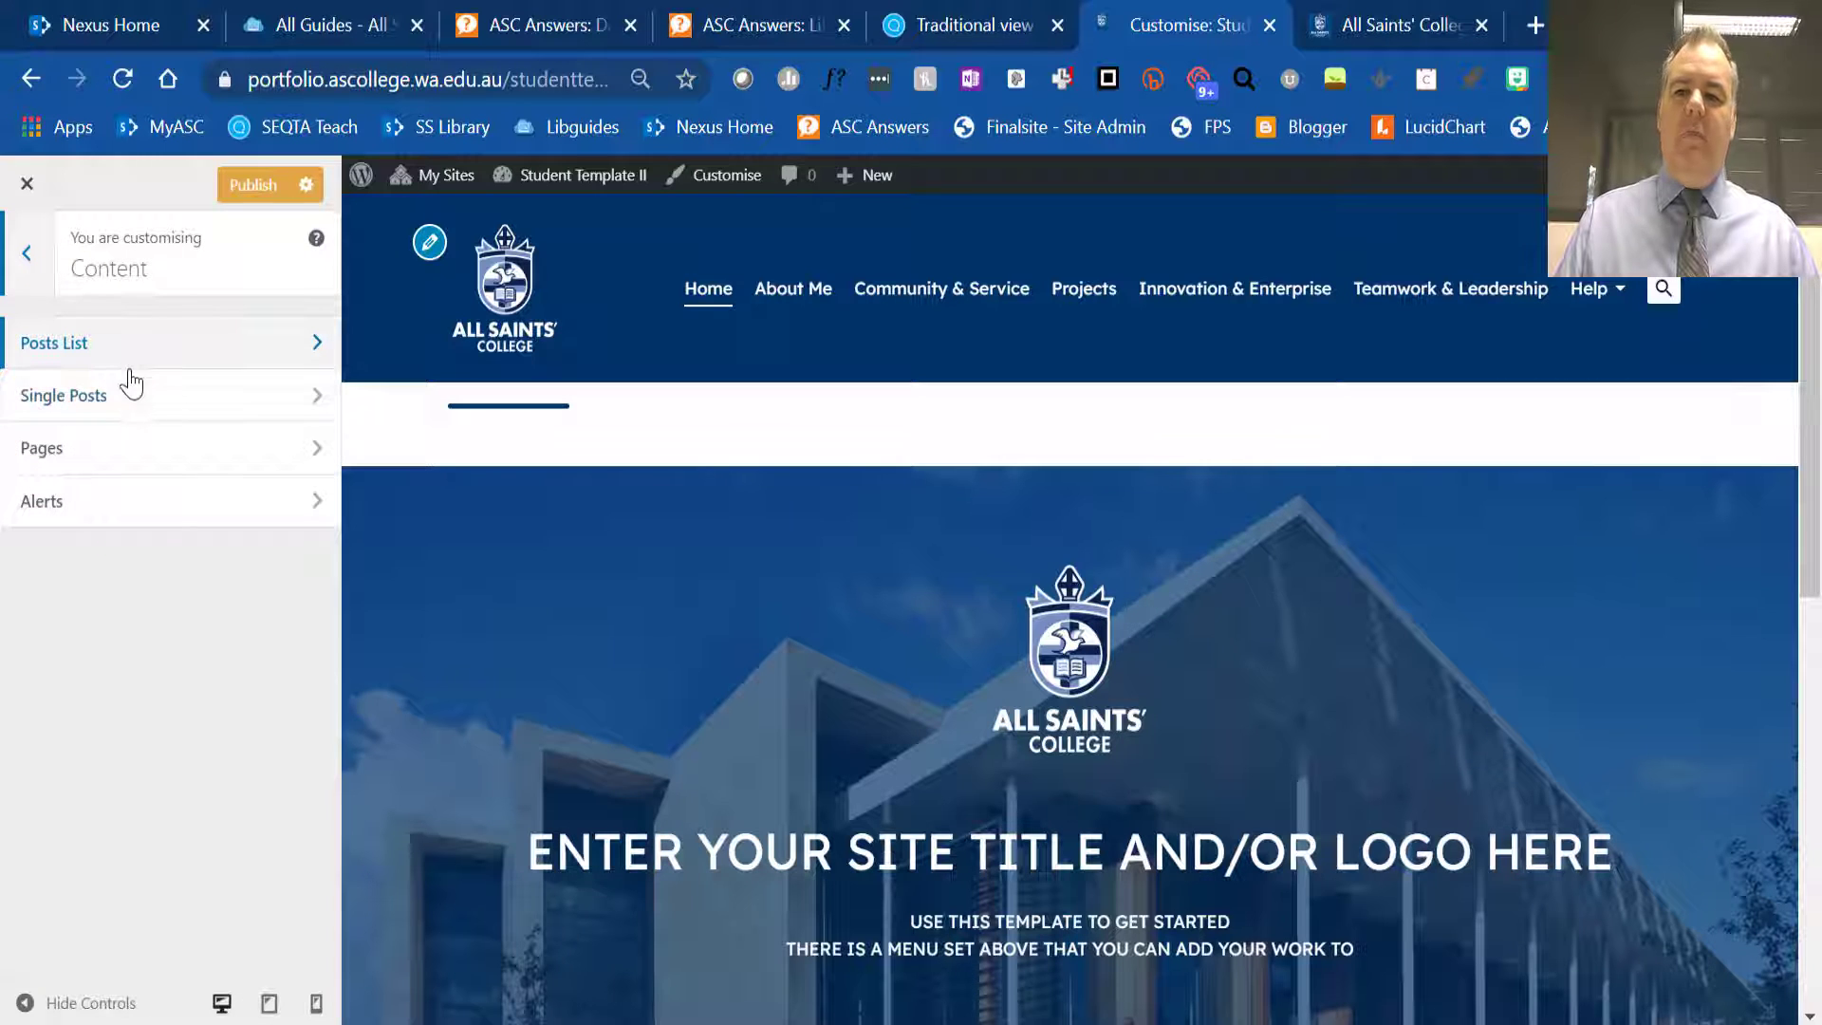
left_click(27, 254)
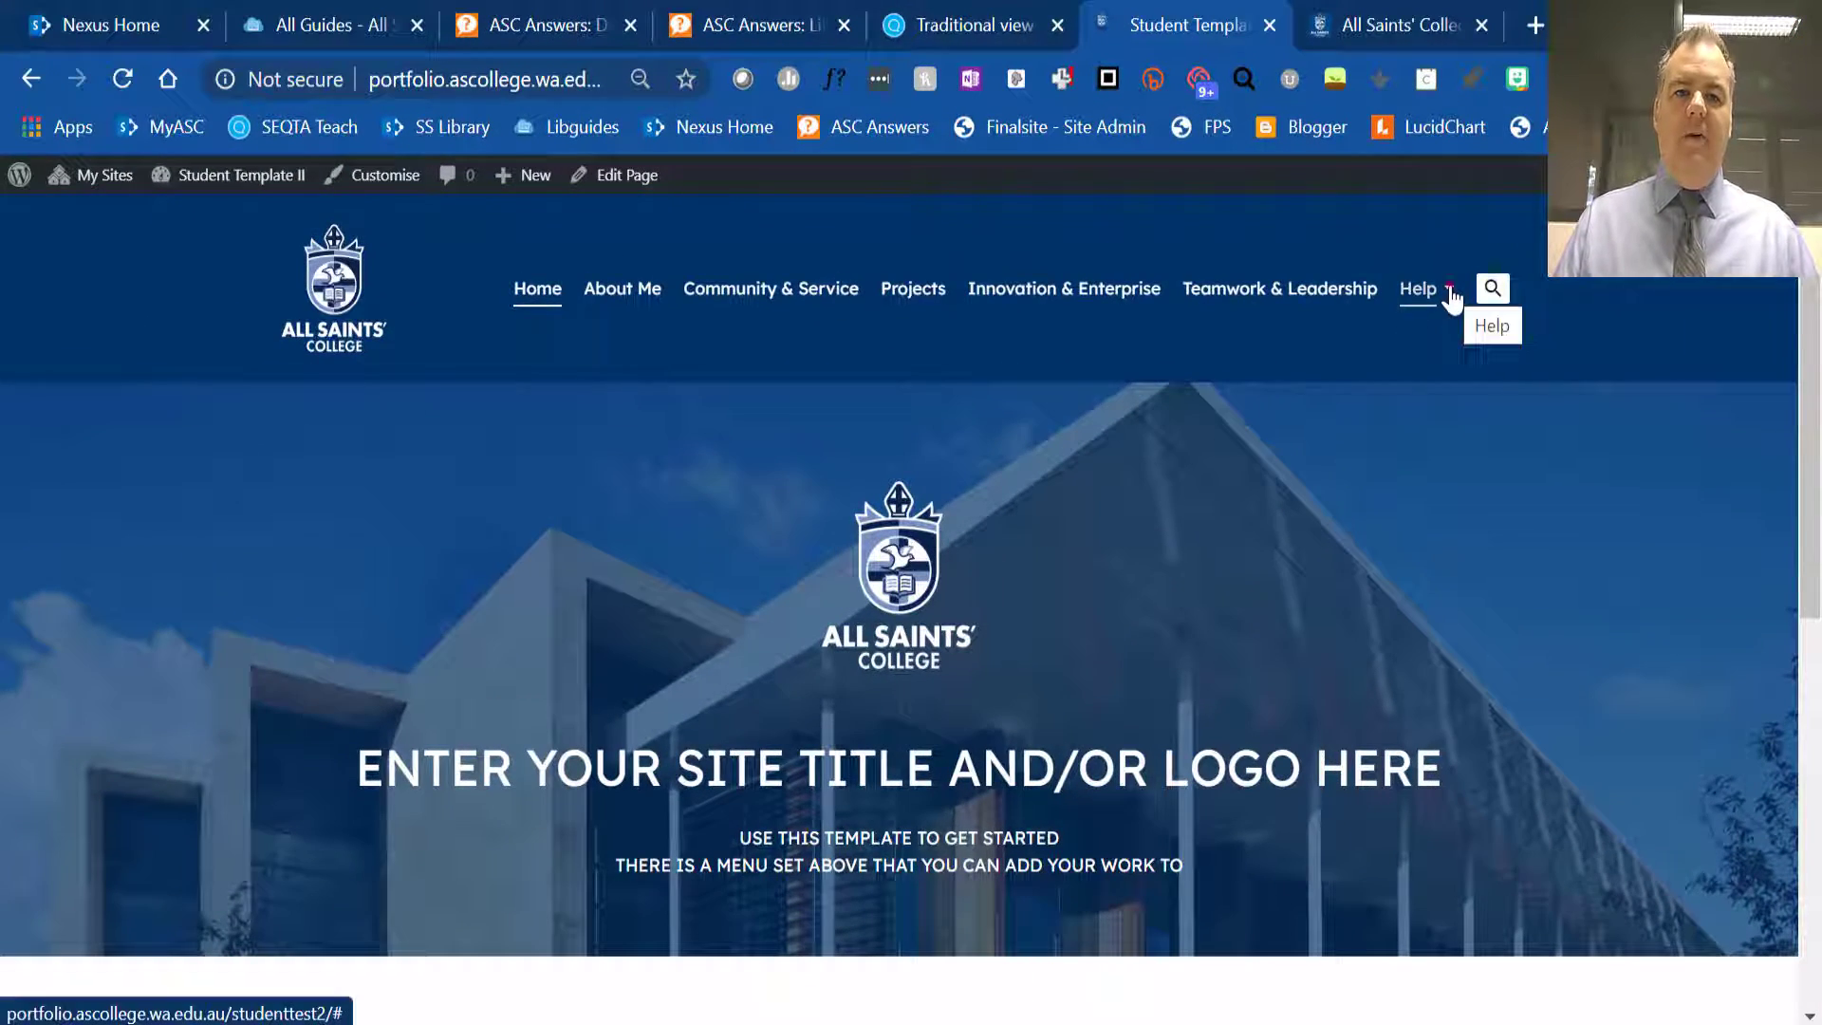
- View the student template site's Help submenu and the How-To menu on the All Saints' College Portfolios site
left_click(1450, 296)
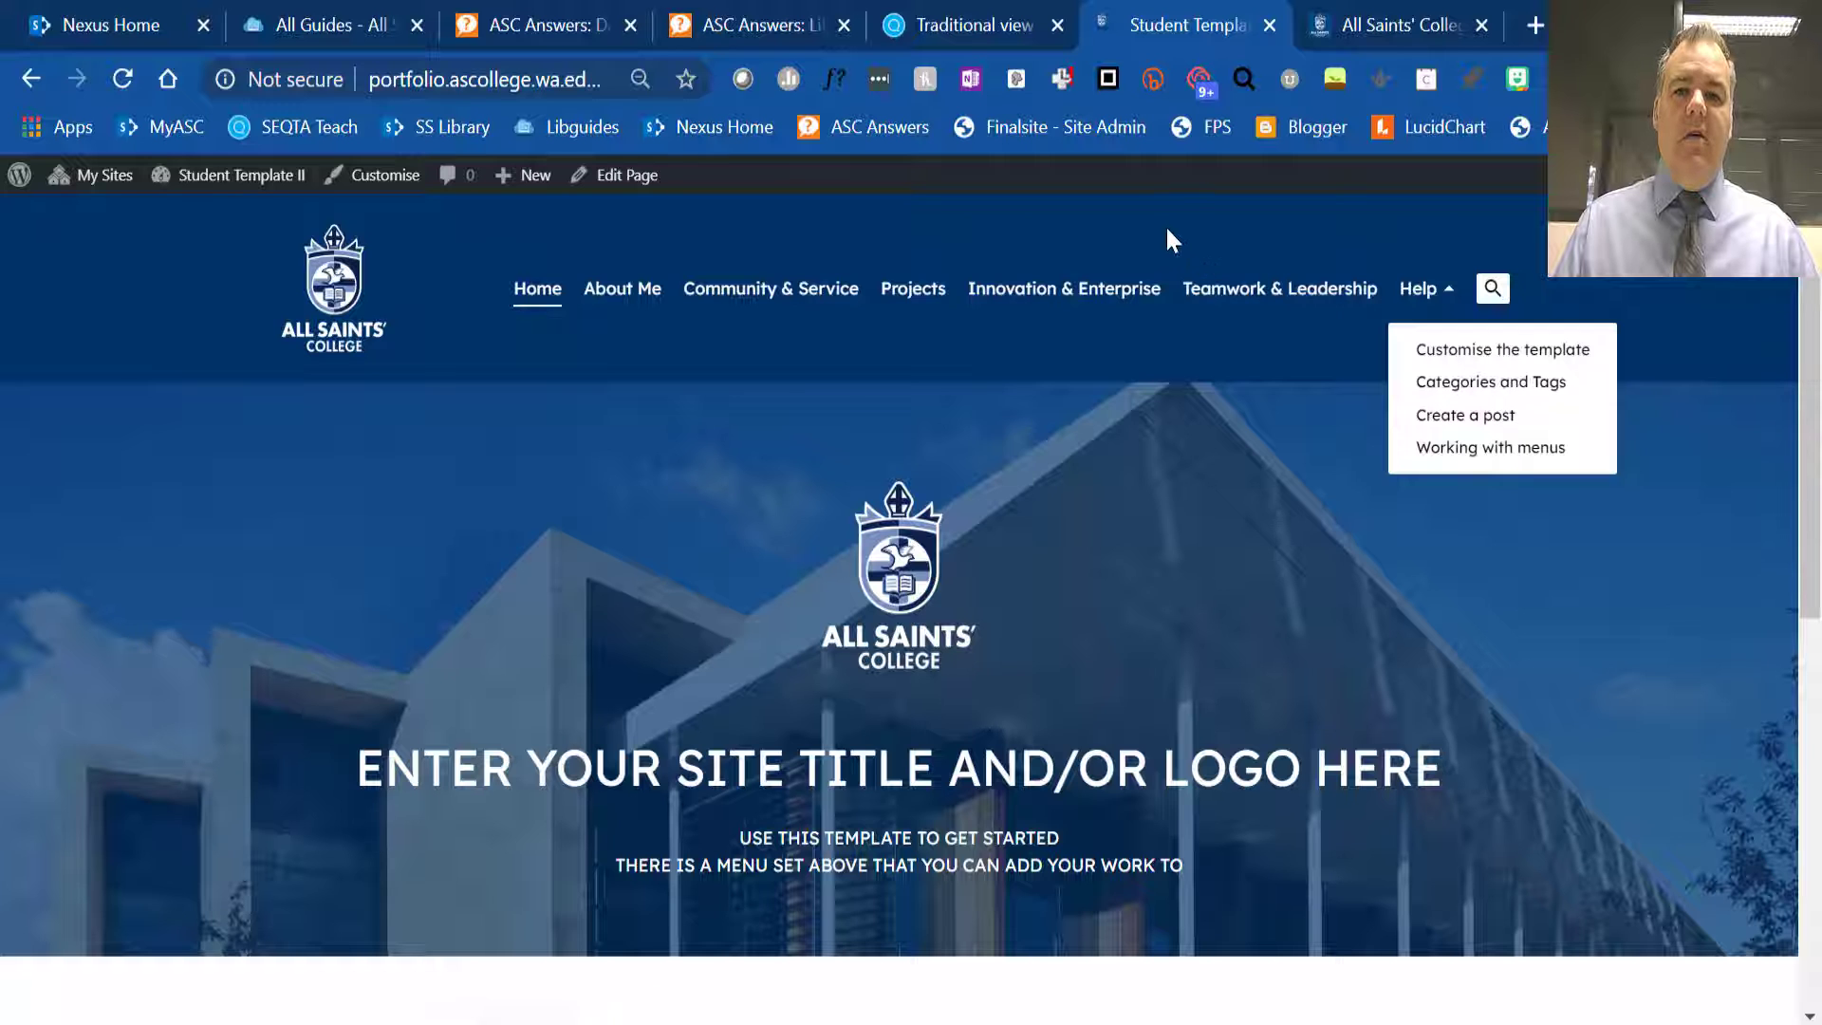
left_click(1363, 23)
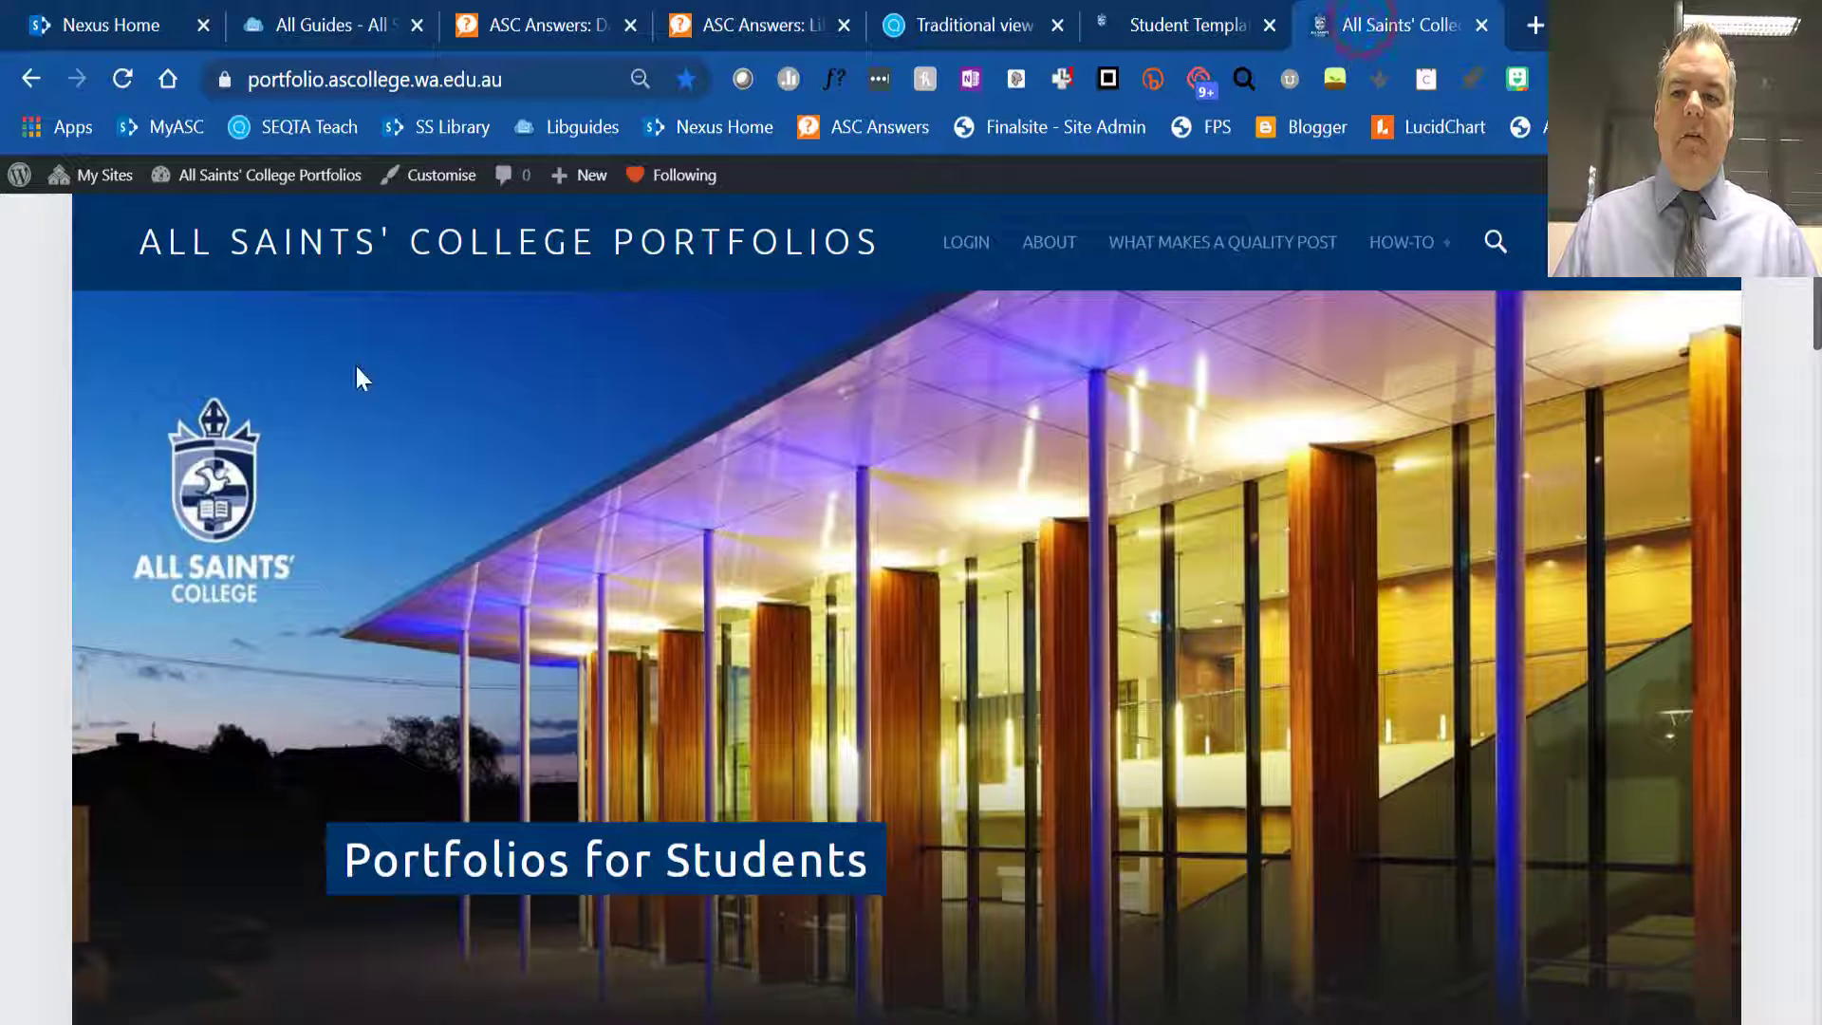
mouse_move(1404, 244)
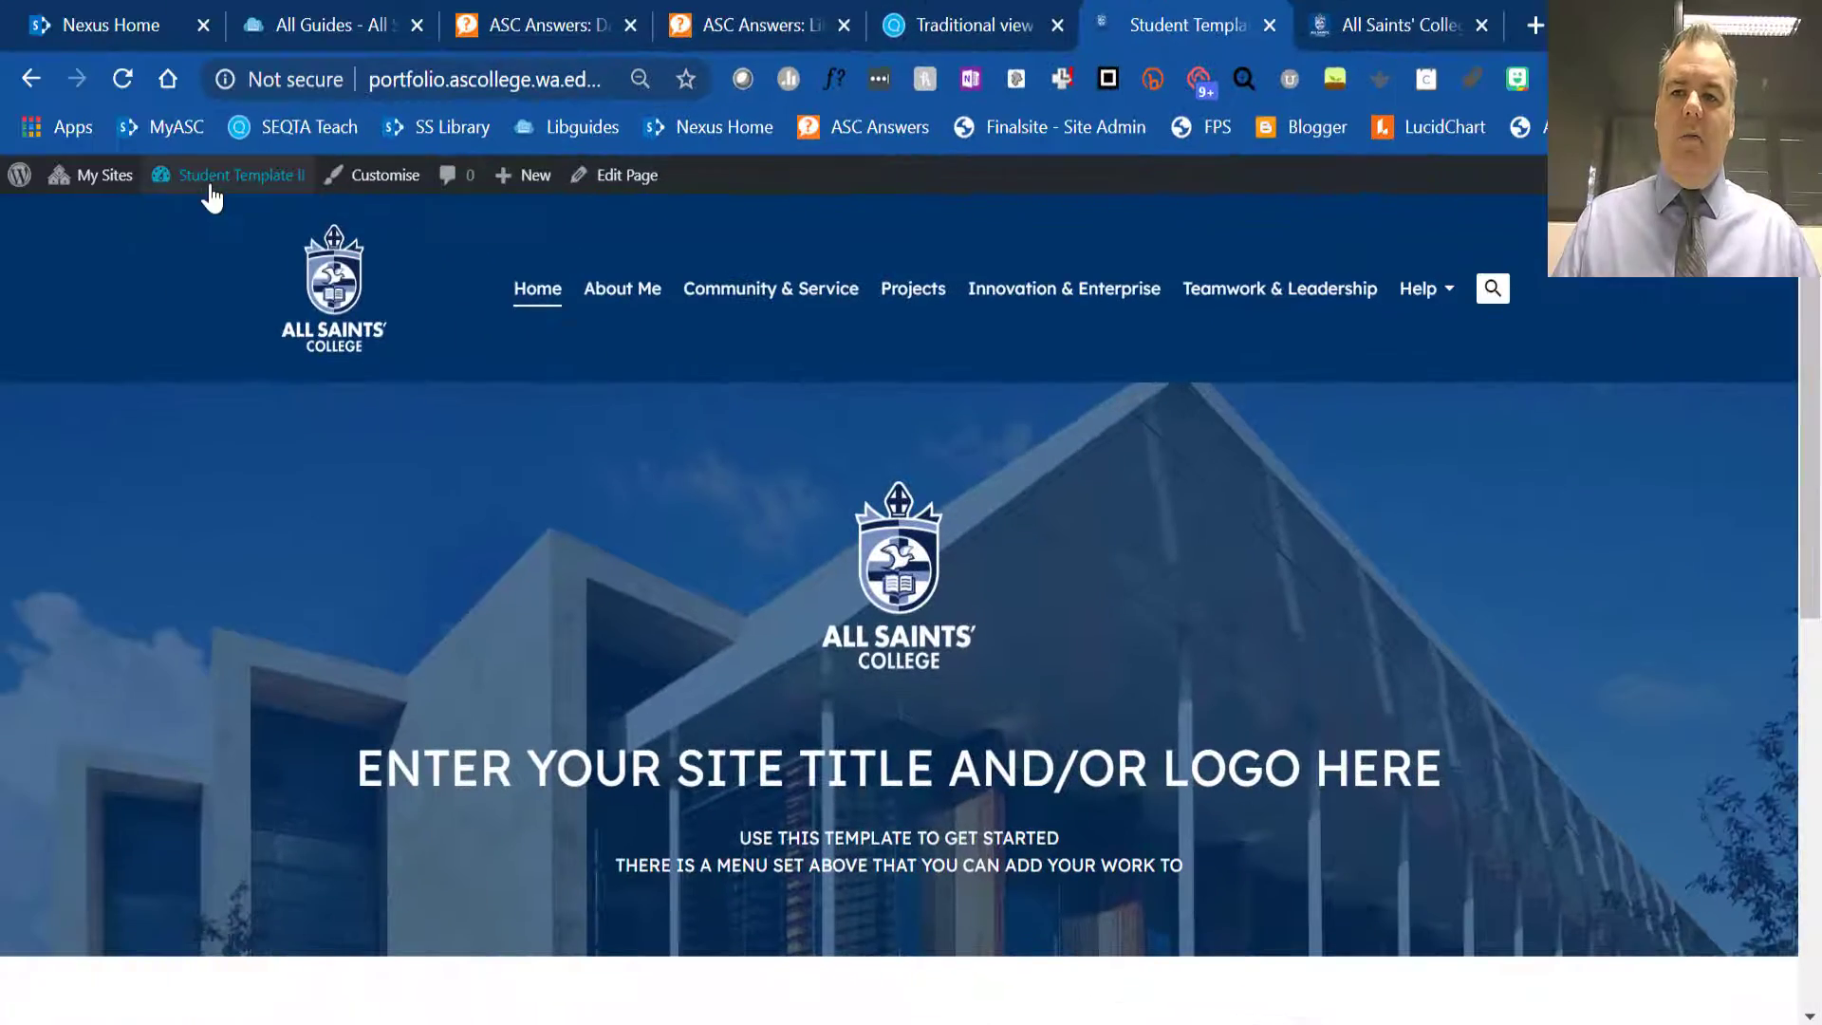
- Open the Student Template II site's dashboard
left_click(202, 220)
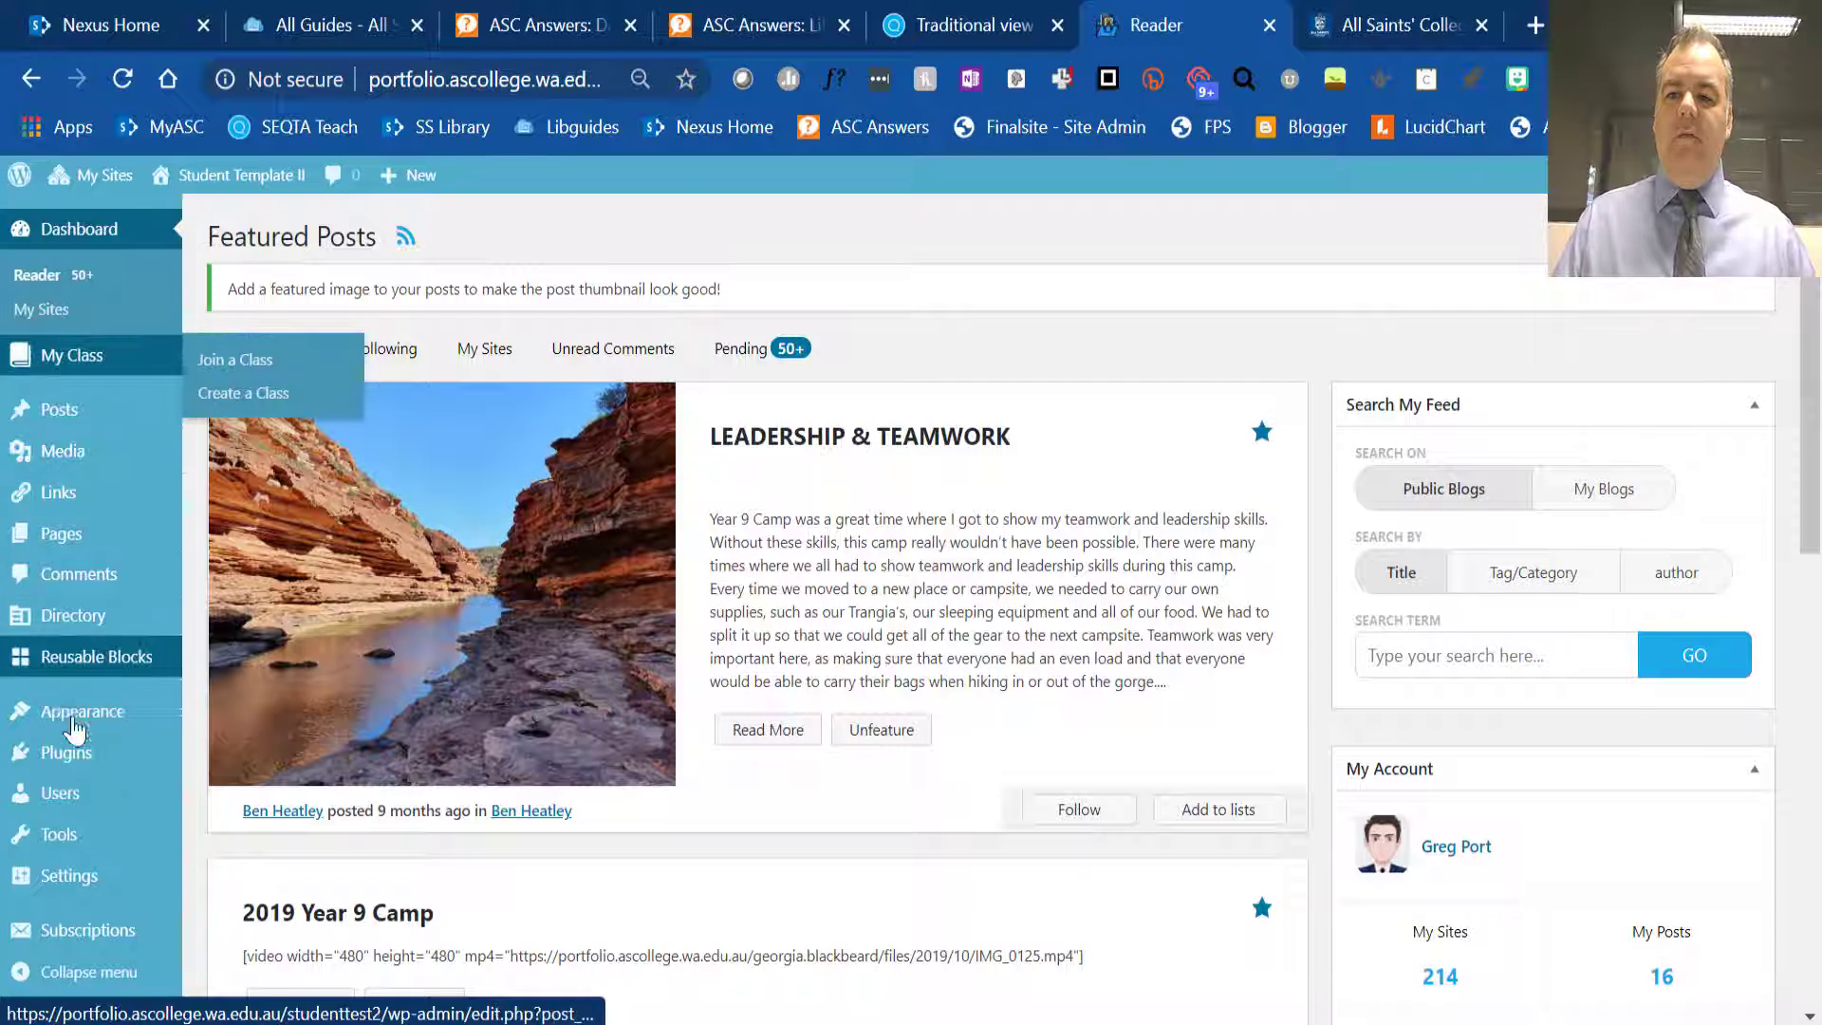
mouse_move(98, 488)
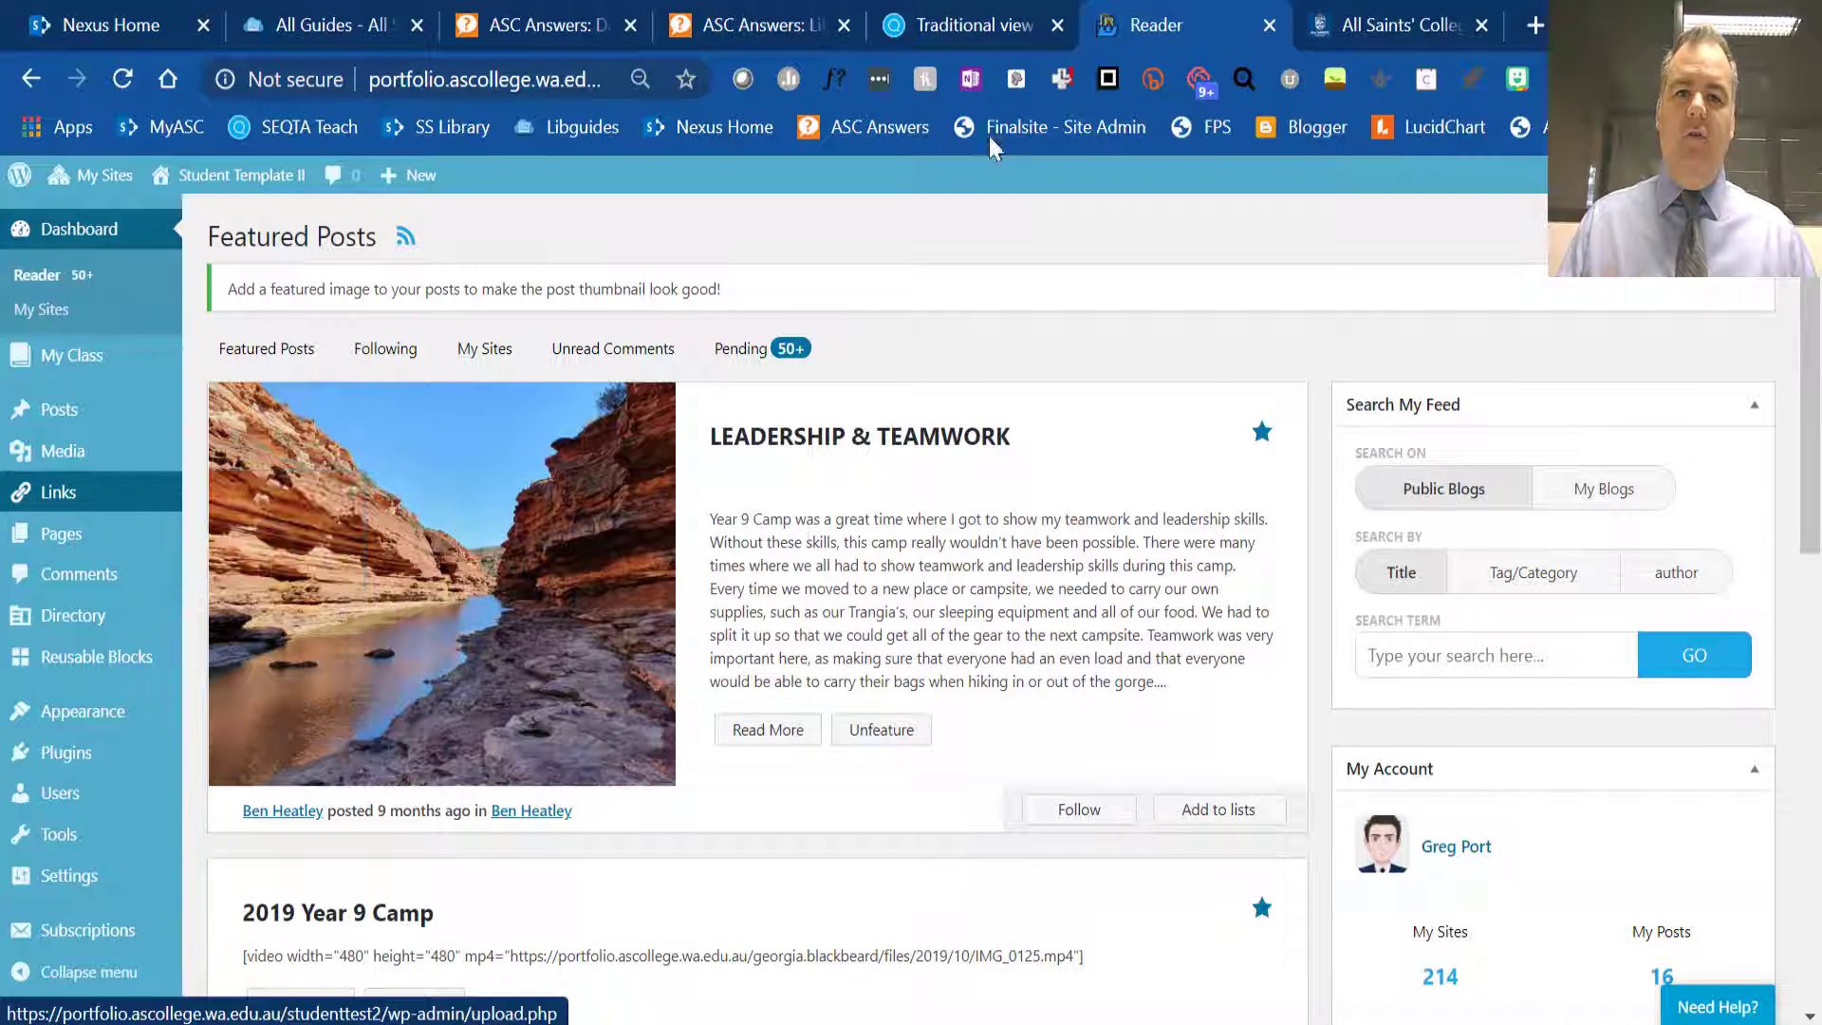
- Browse the guide posts on the All Saints' College Portfolios home page
left_click(1357, 34)
scroll(958, 579, "down", 12)
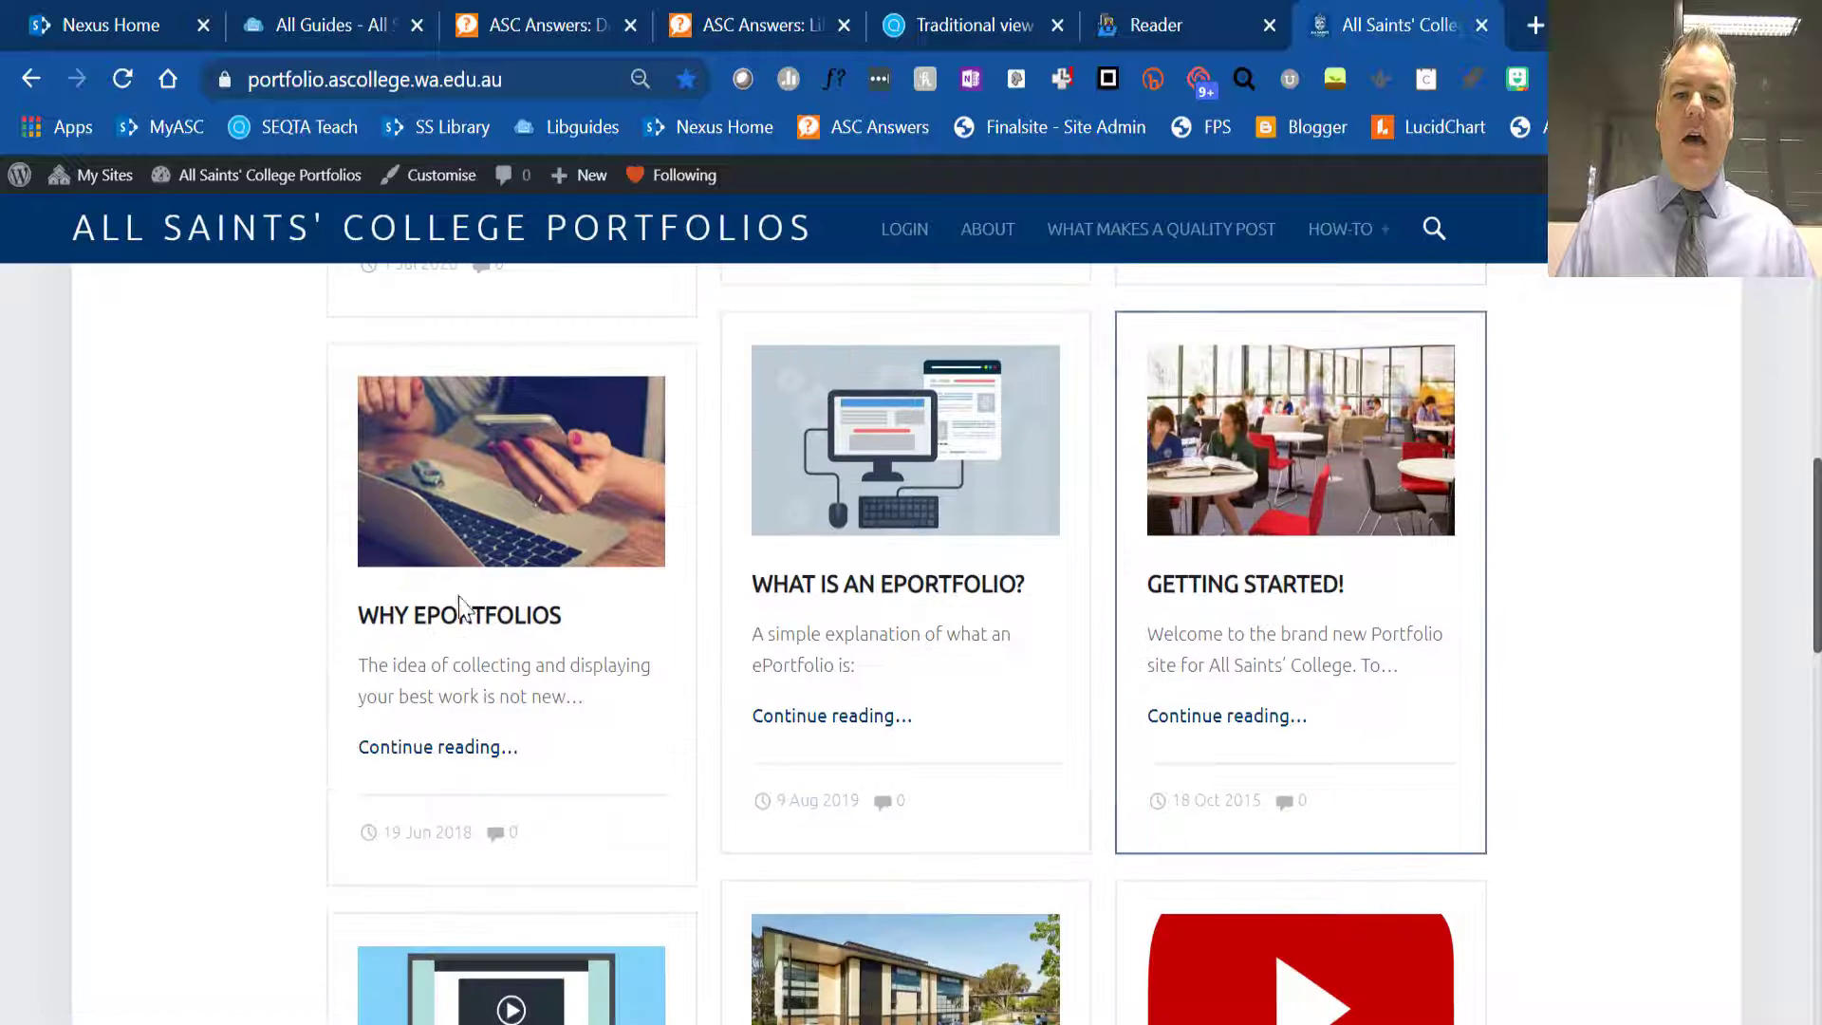
scroll(540, 676, "down", 3)
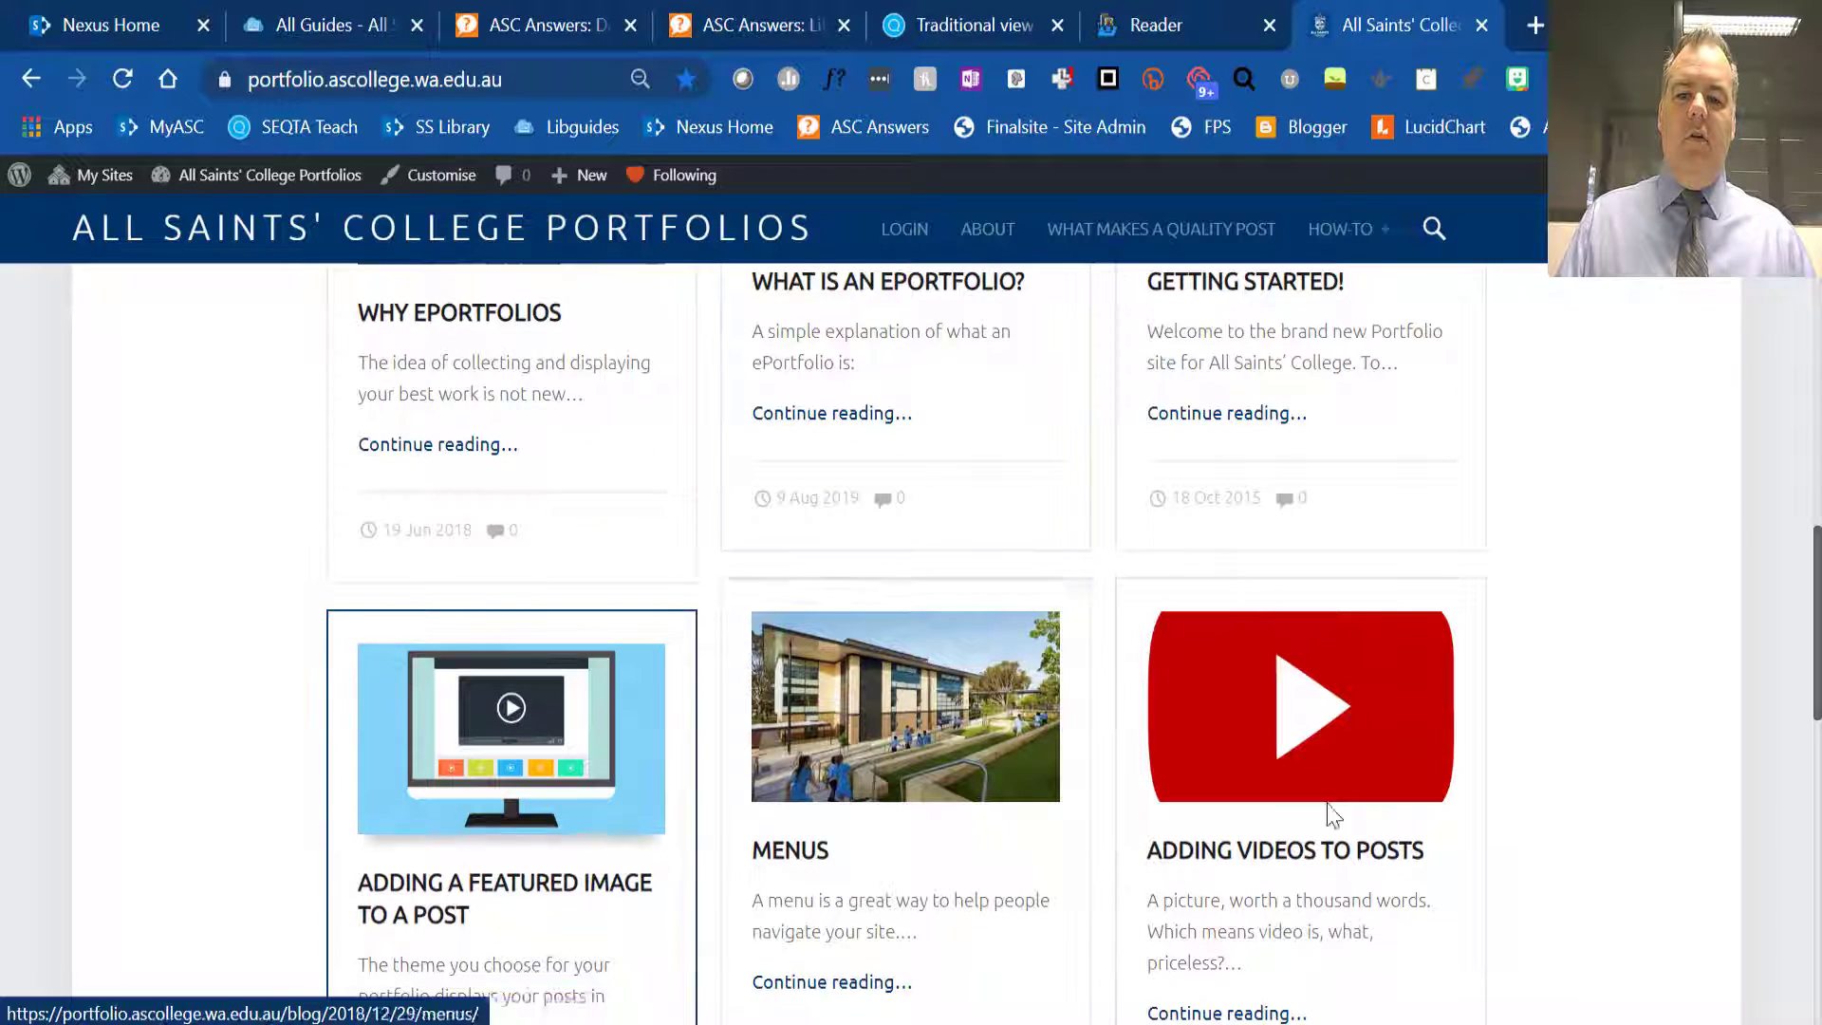
scroll(664, 807, "down", 5)
scroll(897, 705, "up", 3)
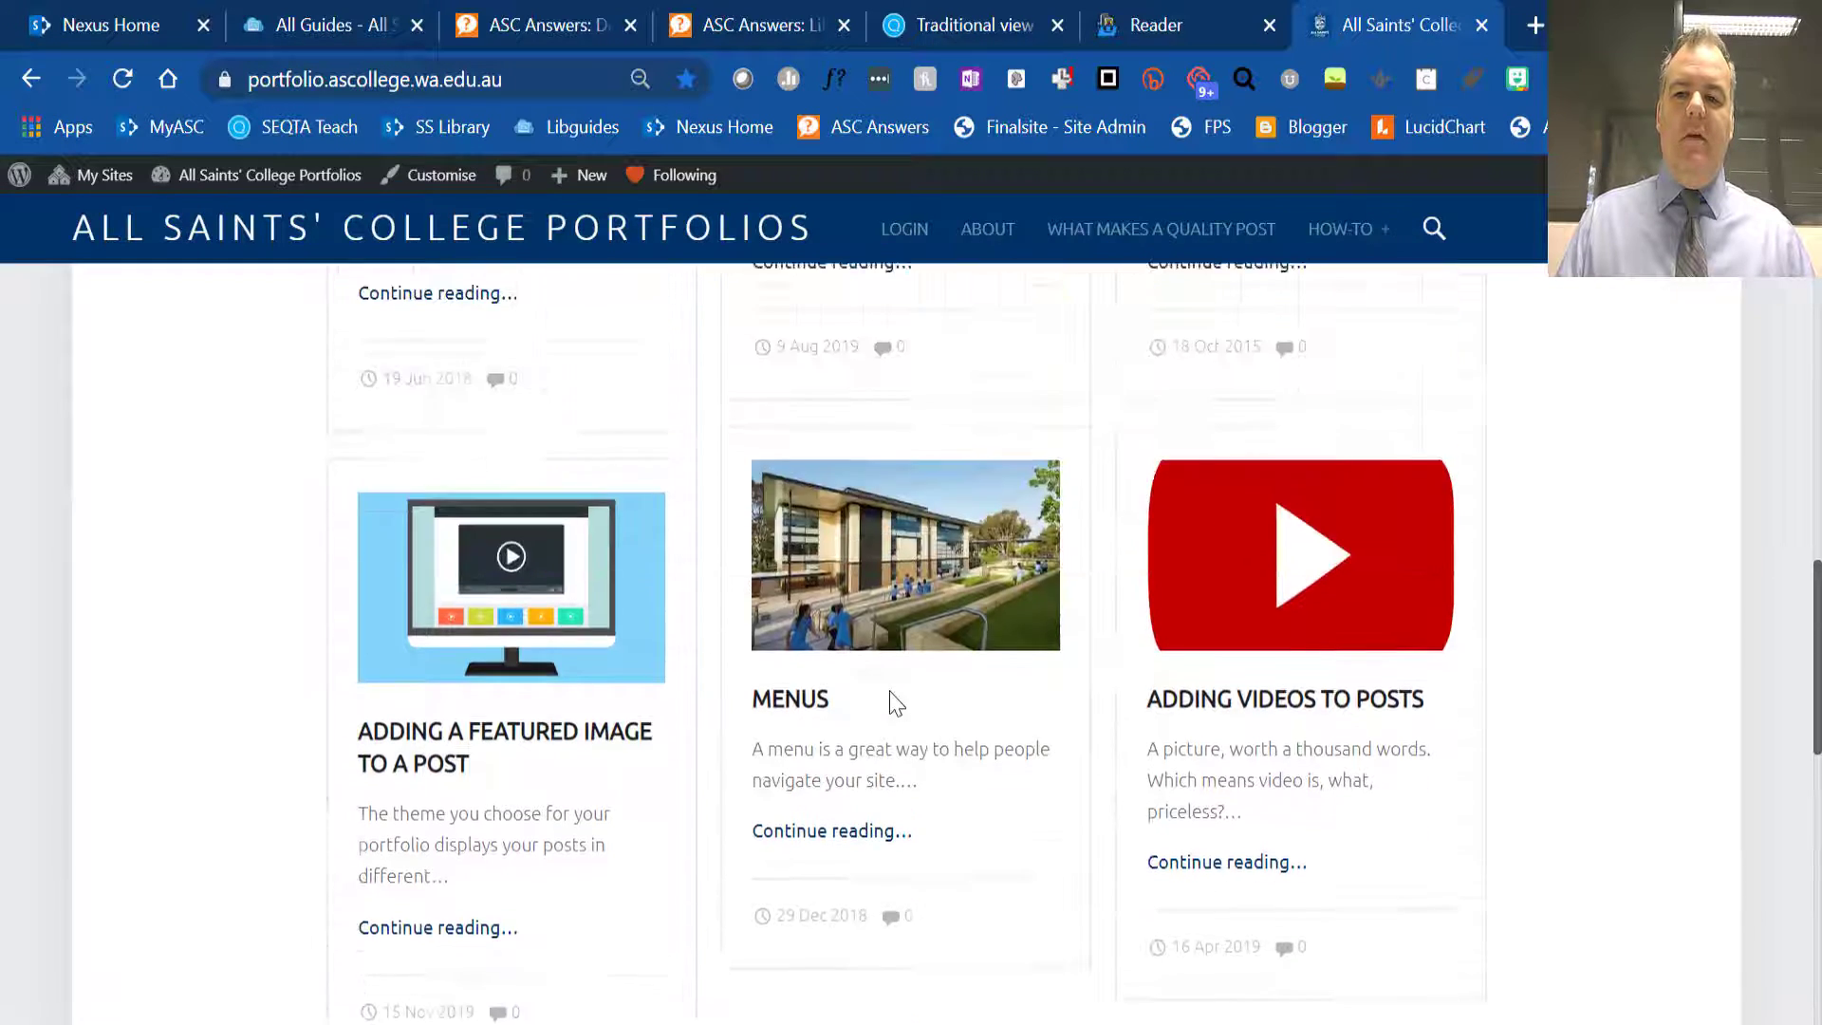
scroll(897, 705, "up", 3)
scroll(897, 705, "up", 10)
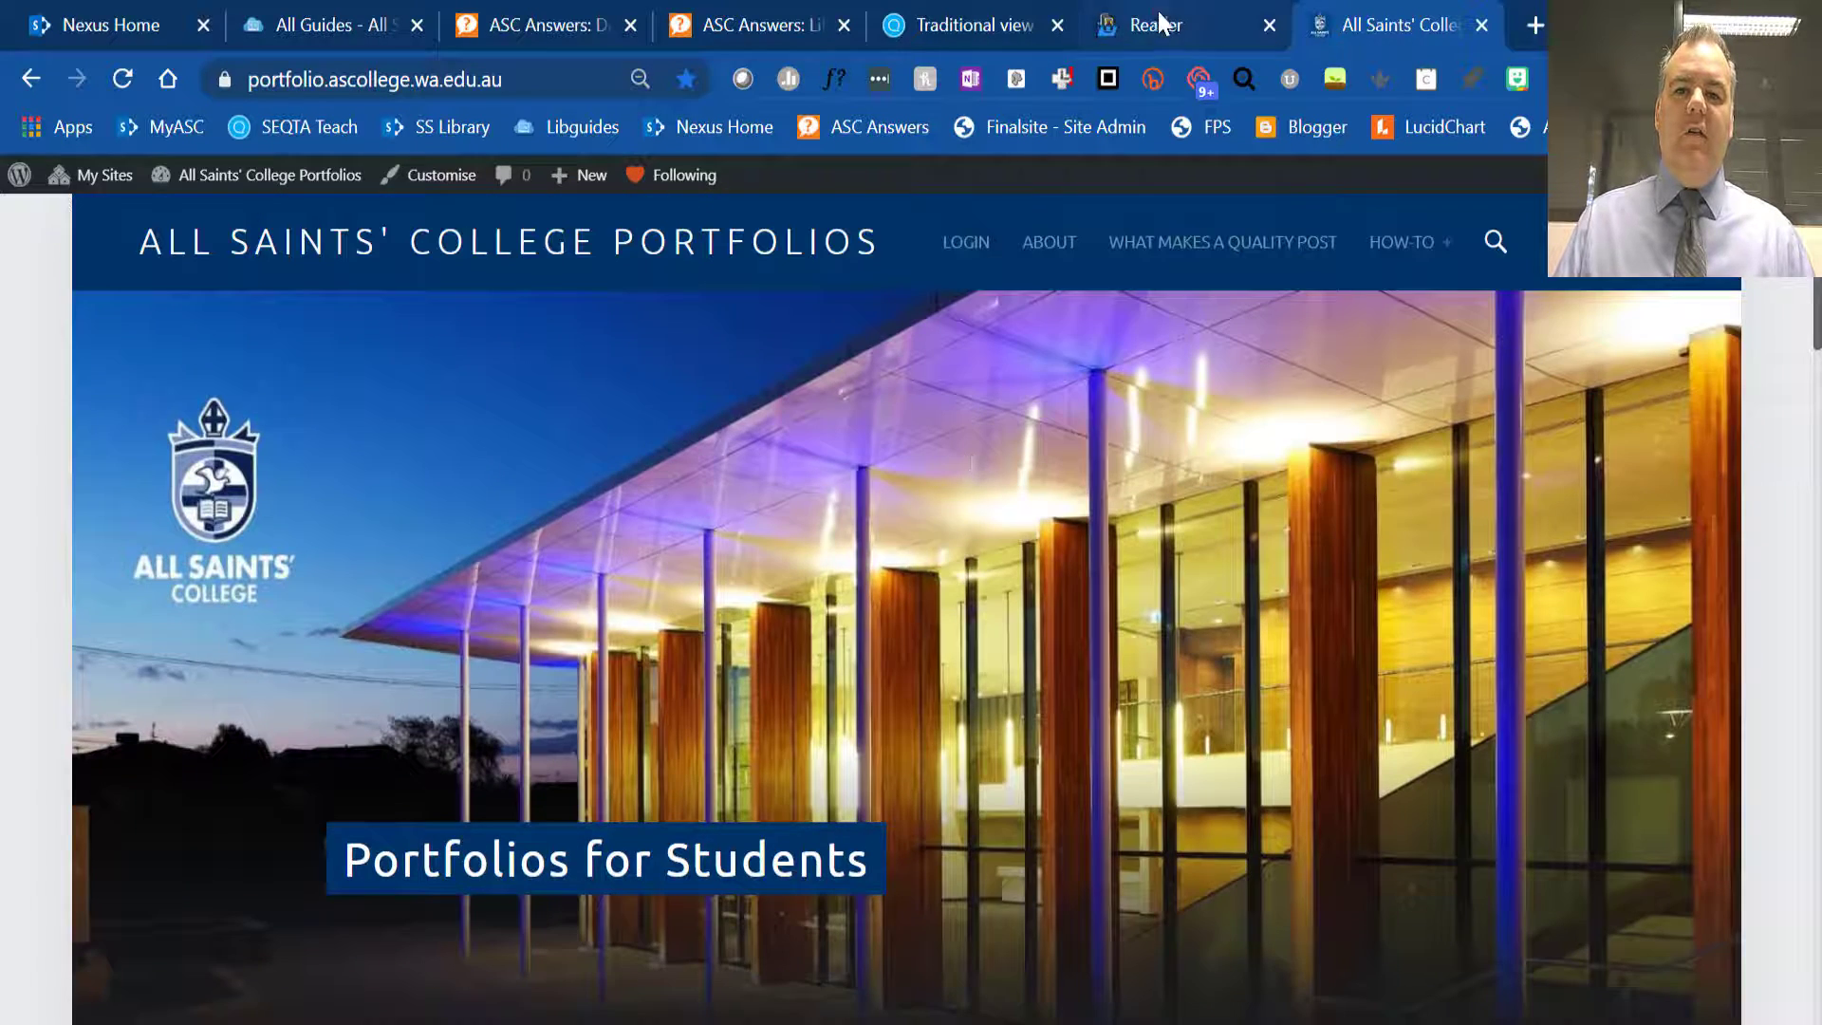
- Return to the Student Template II dashboard and open the About Me page from the site's page list for editing
left_click(1159, 25)
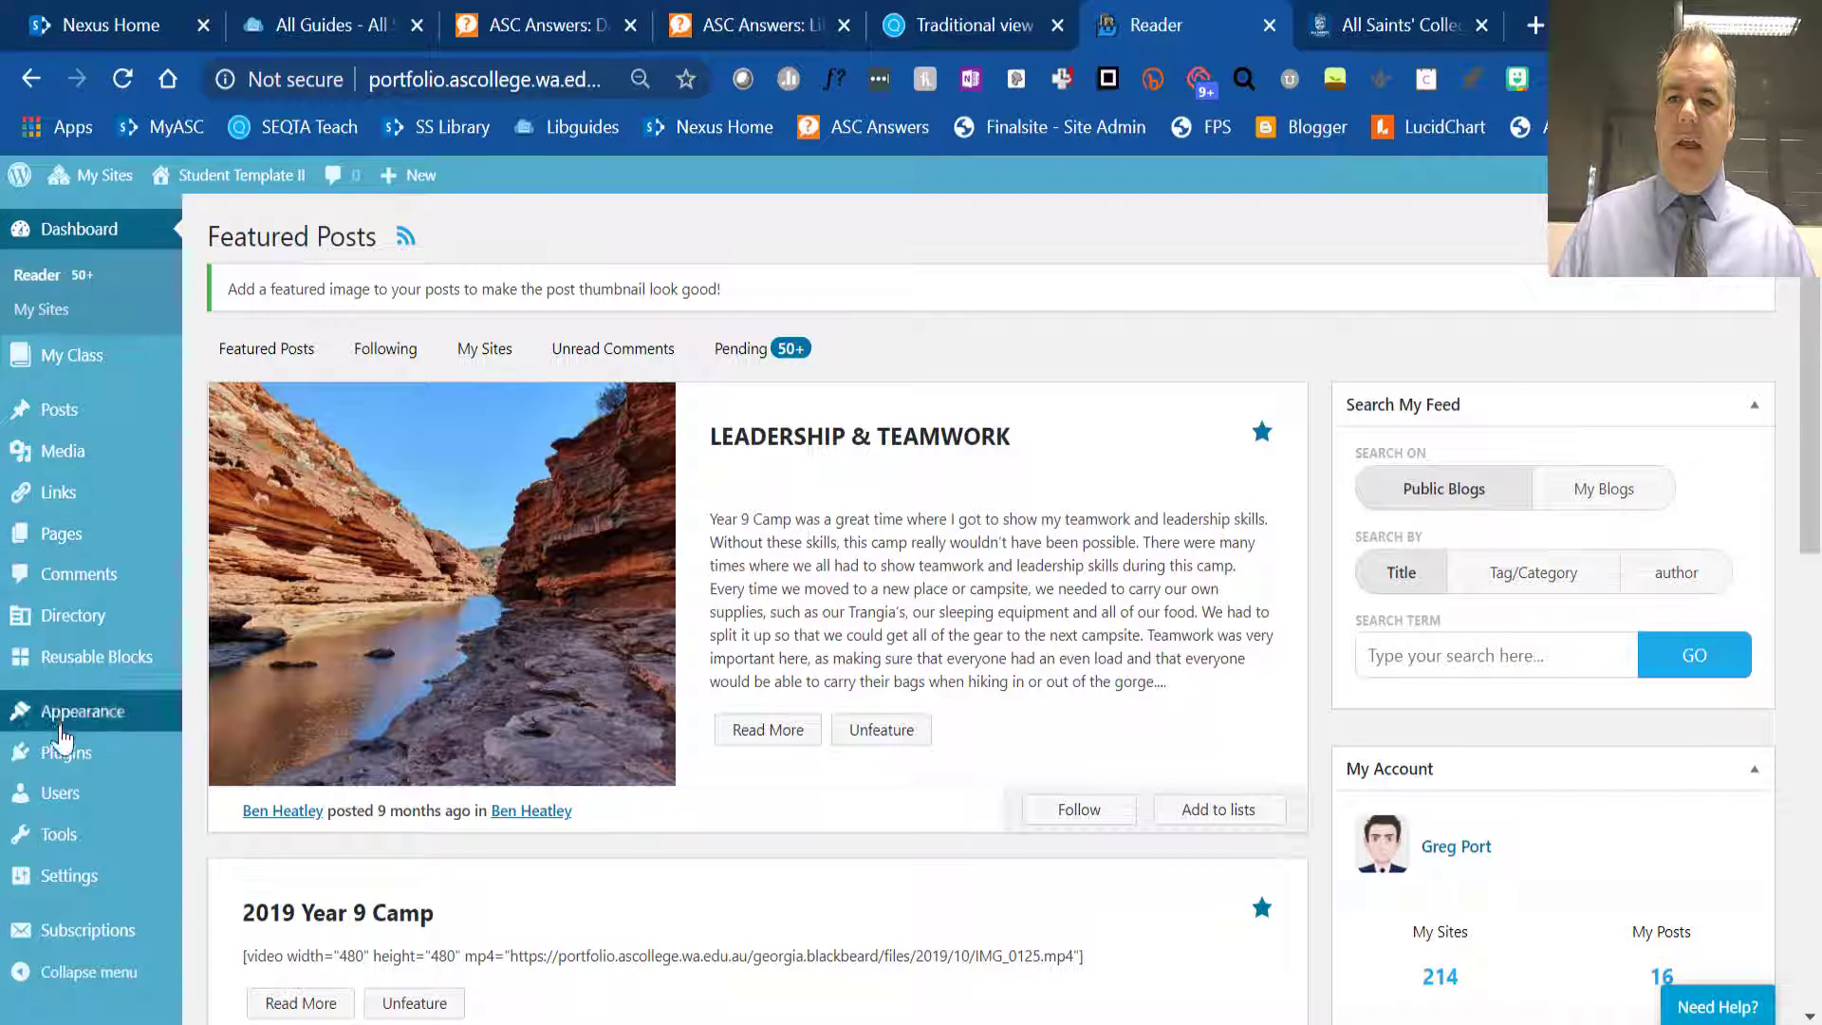
mouse_move(83, 550)
left_click(246, 546)
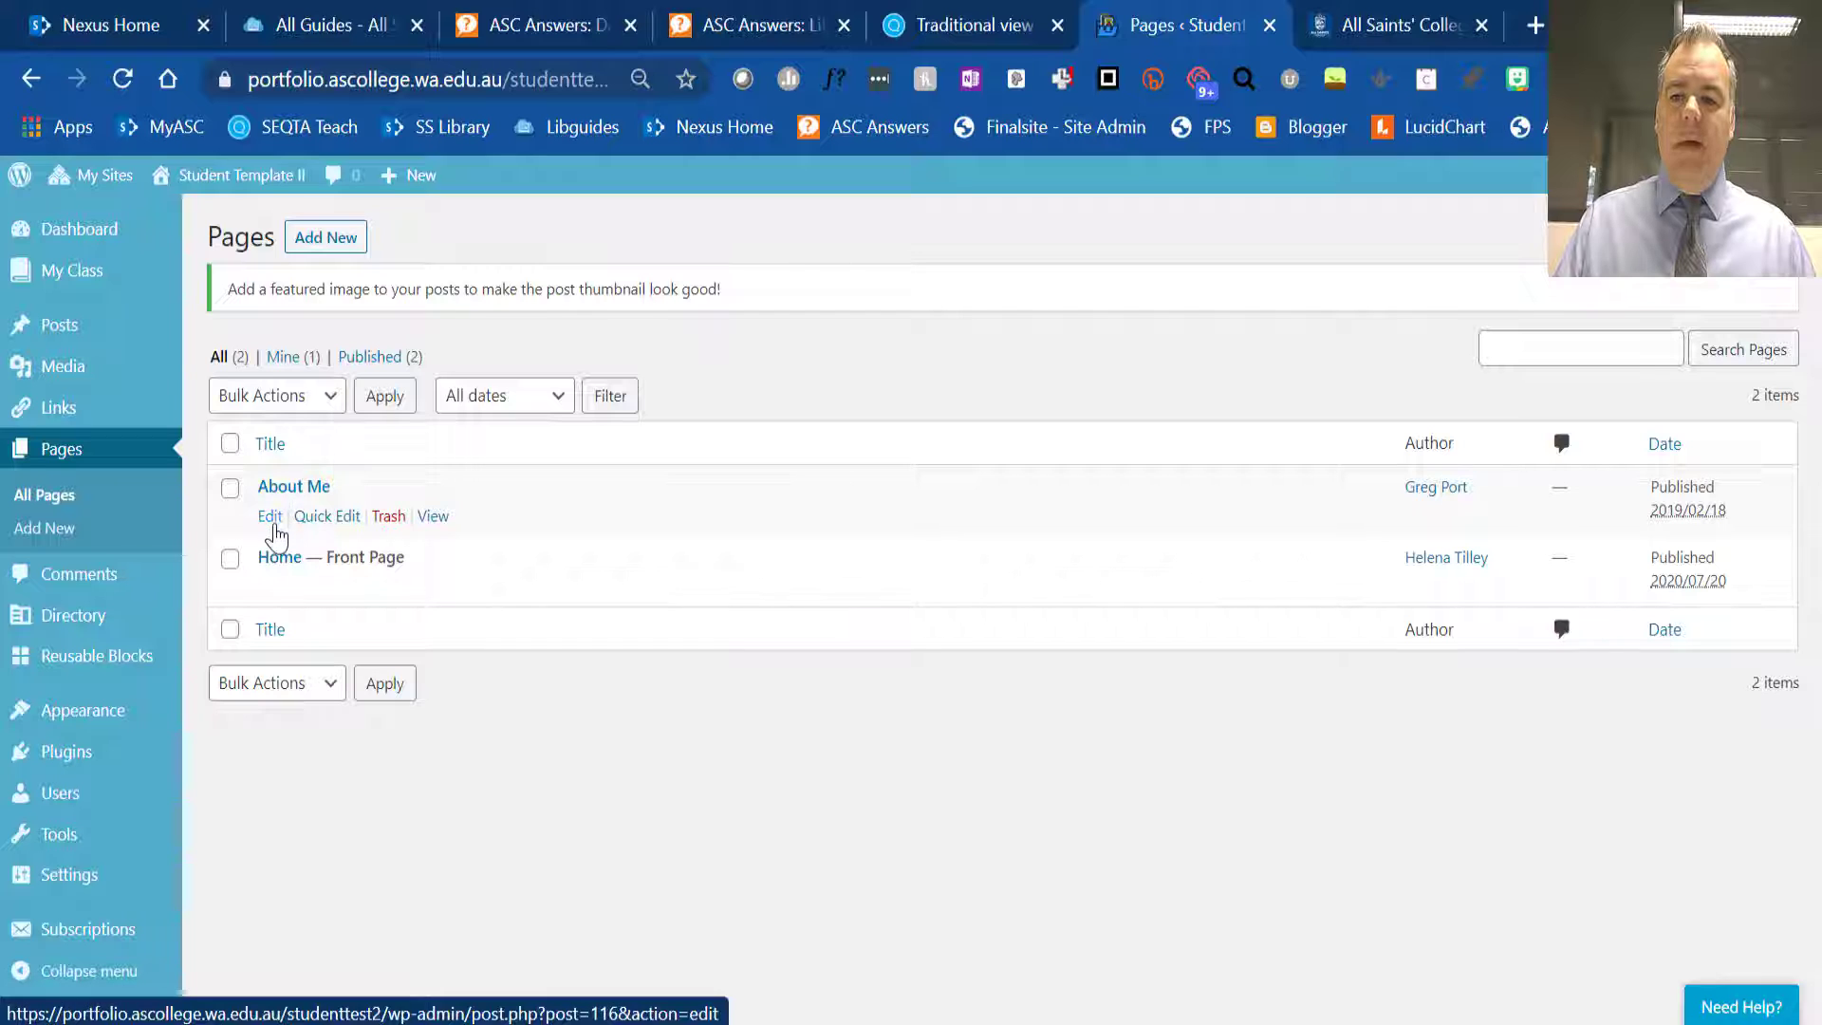
left_click(271, 520)
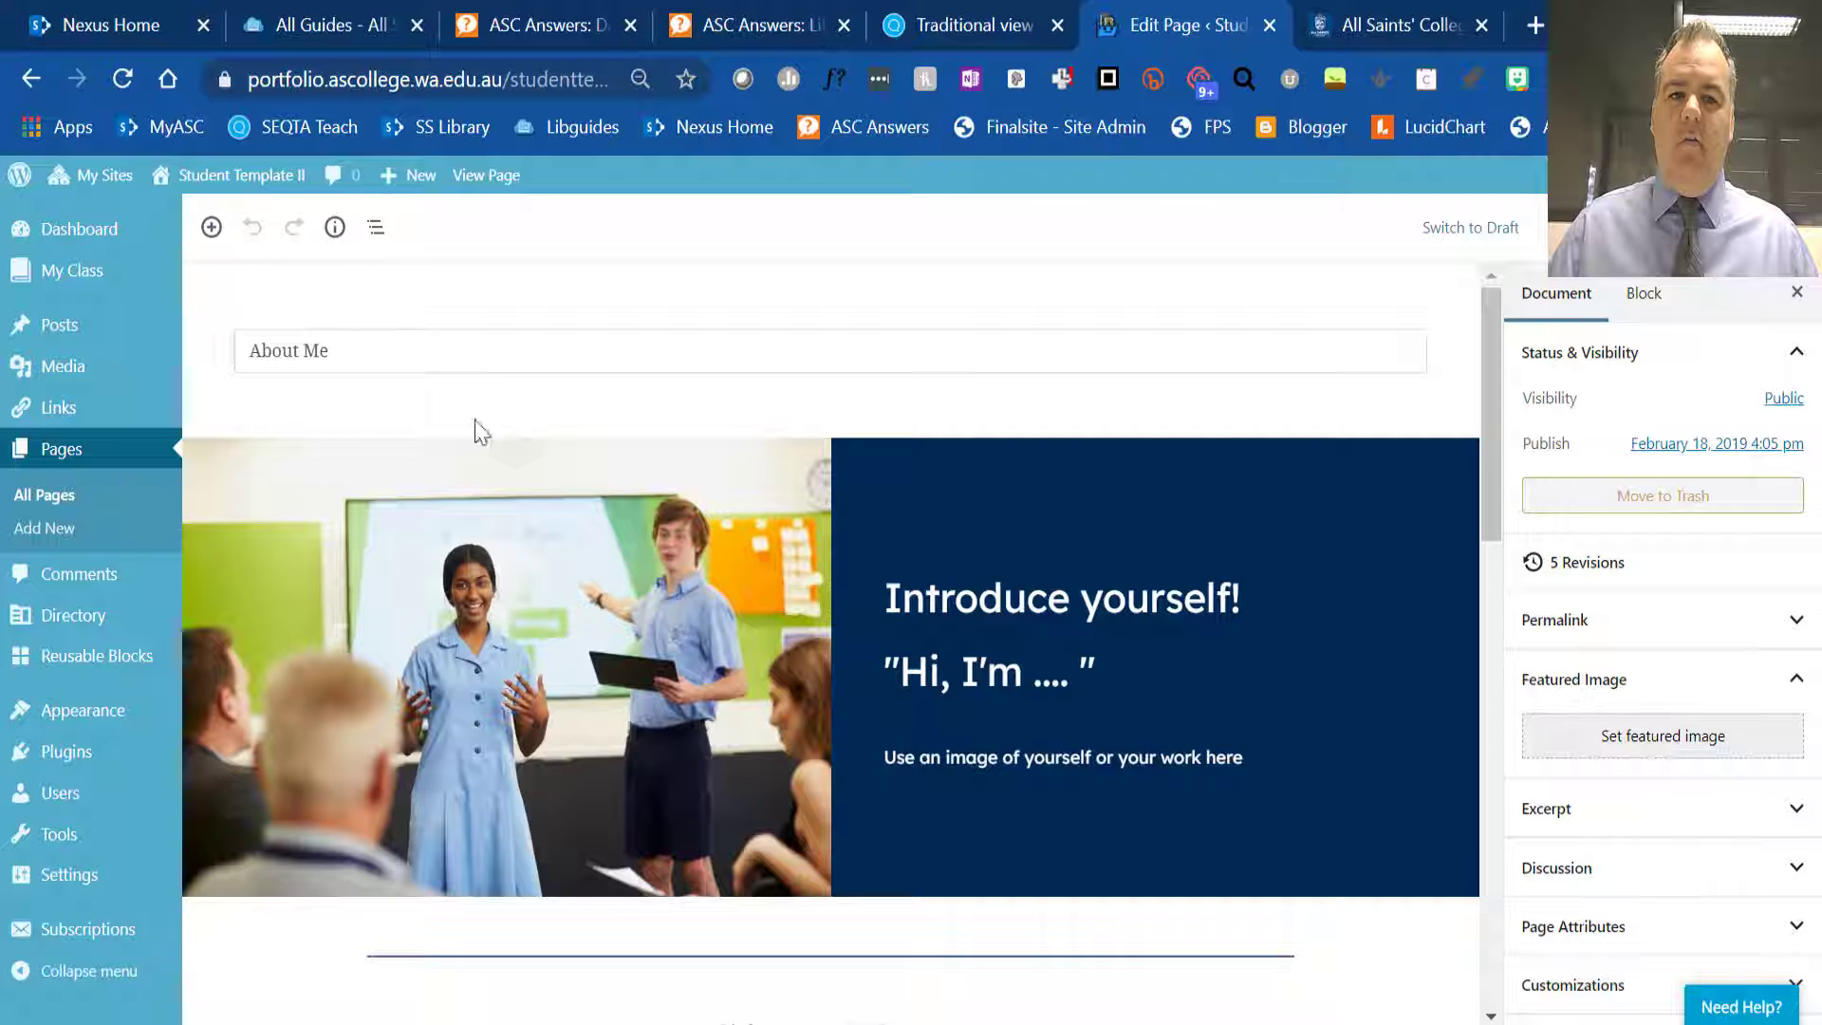
- Look through the About Me page's template content, from the introduction block to the ePortfolio examples link
scroll(657, 470, "down", 3)
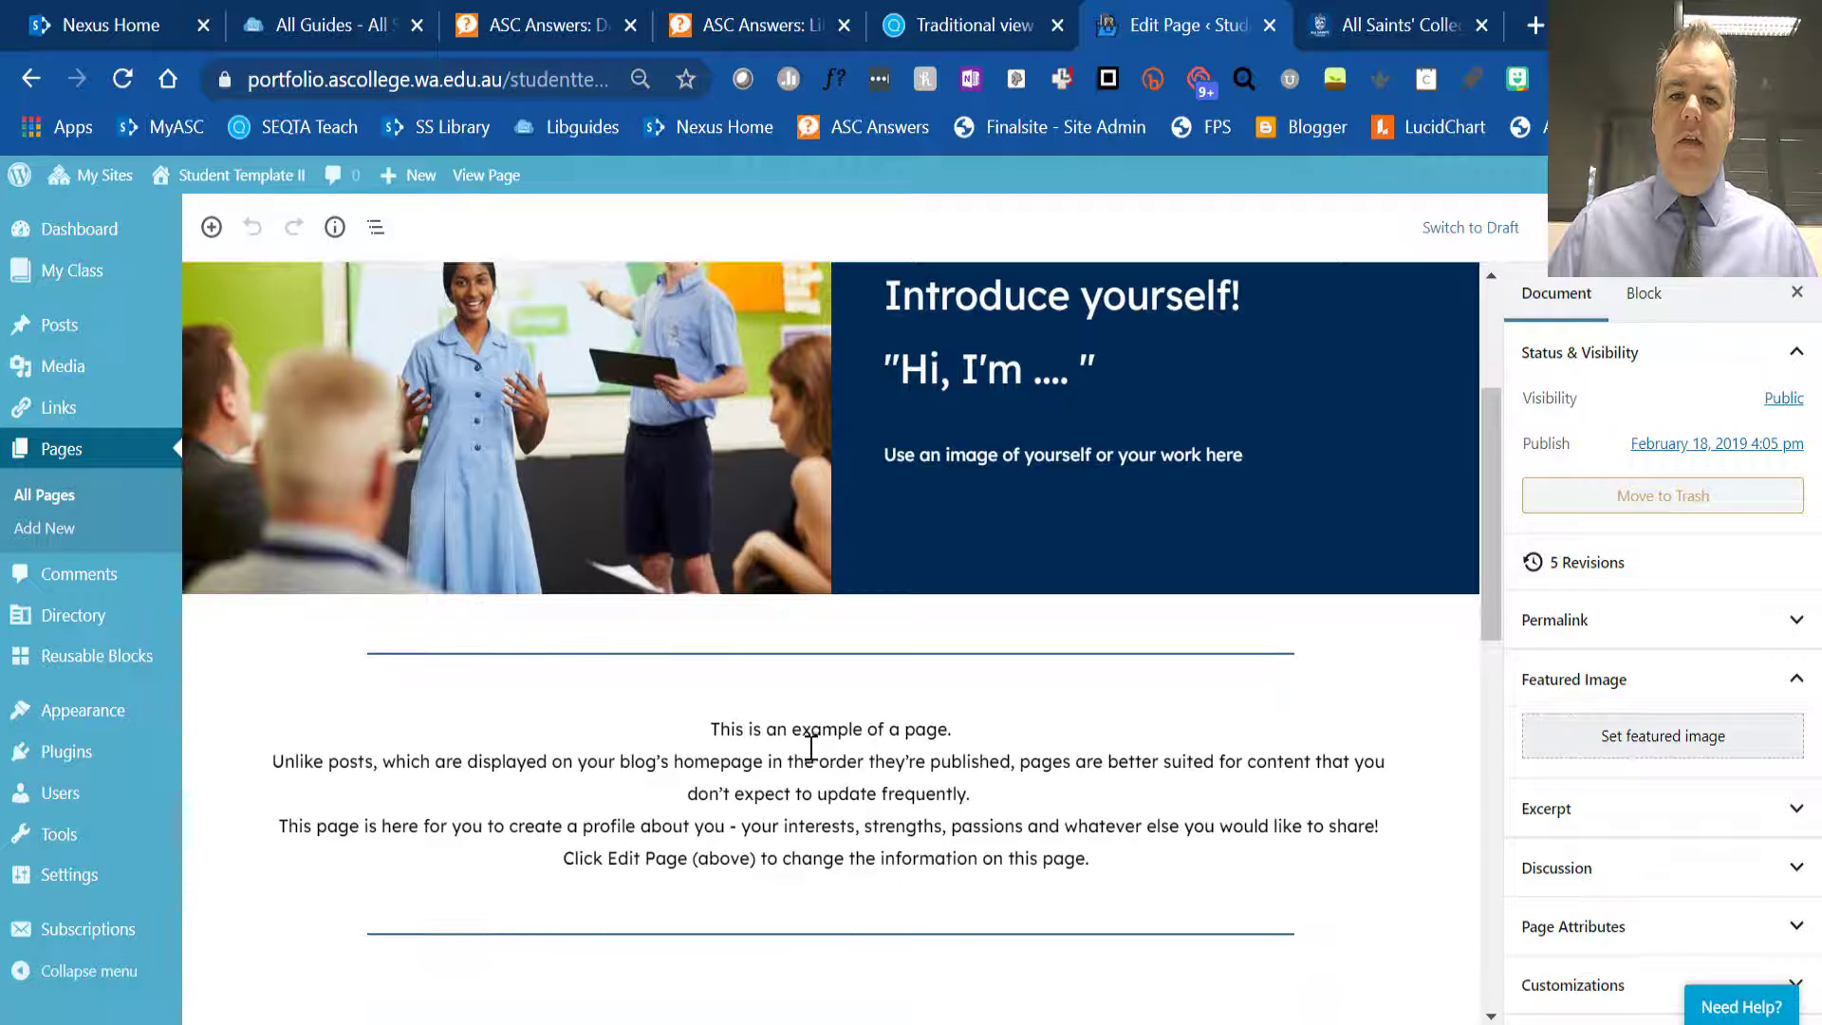
scroll(812, 747, "down", 3)
scroll(699, 546, "down", 5)
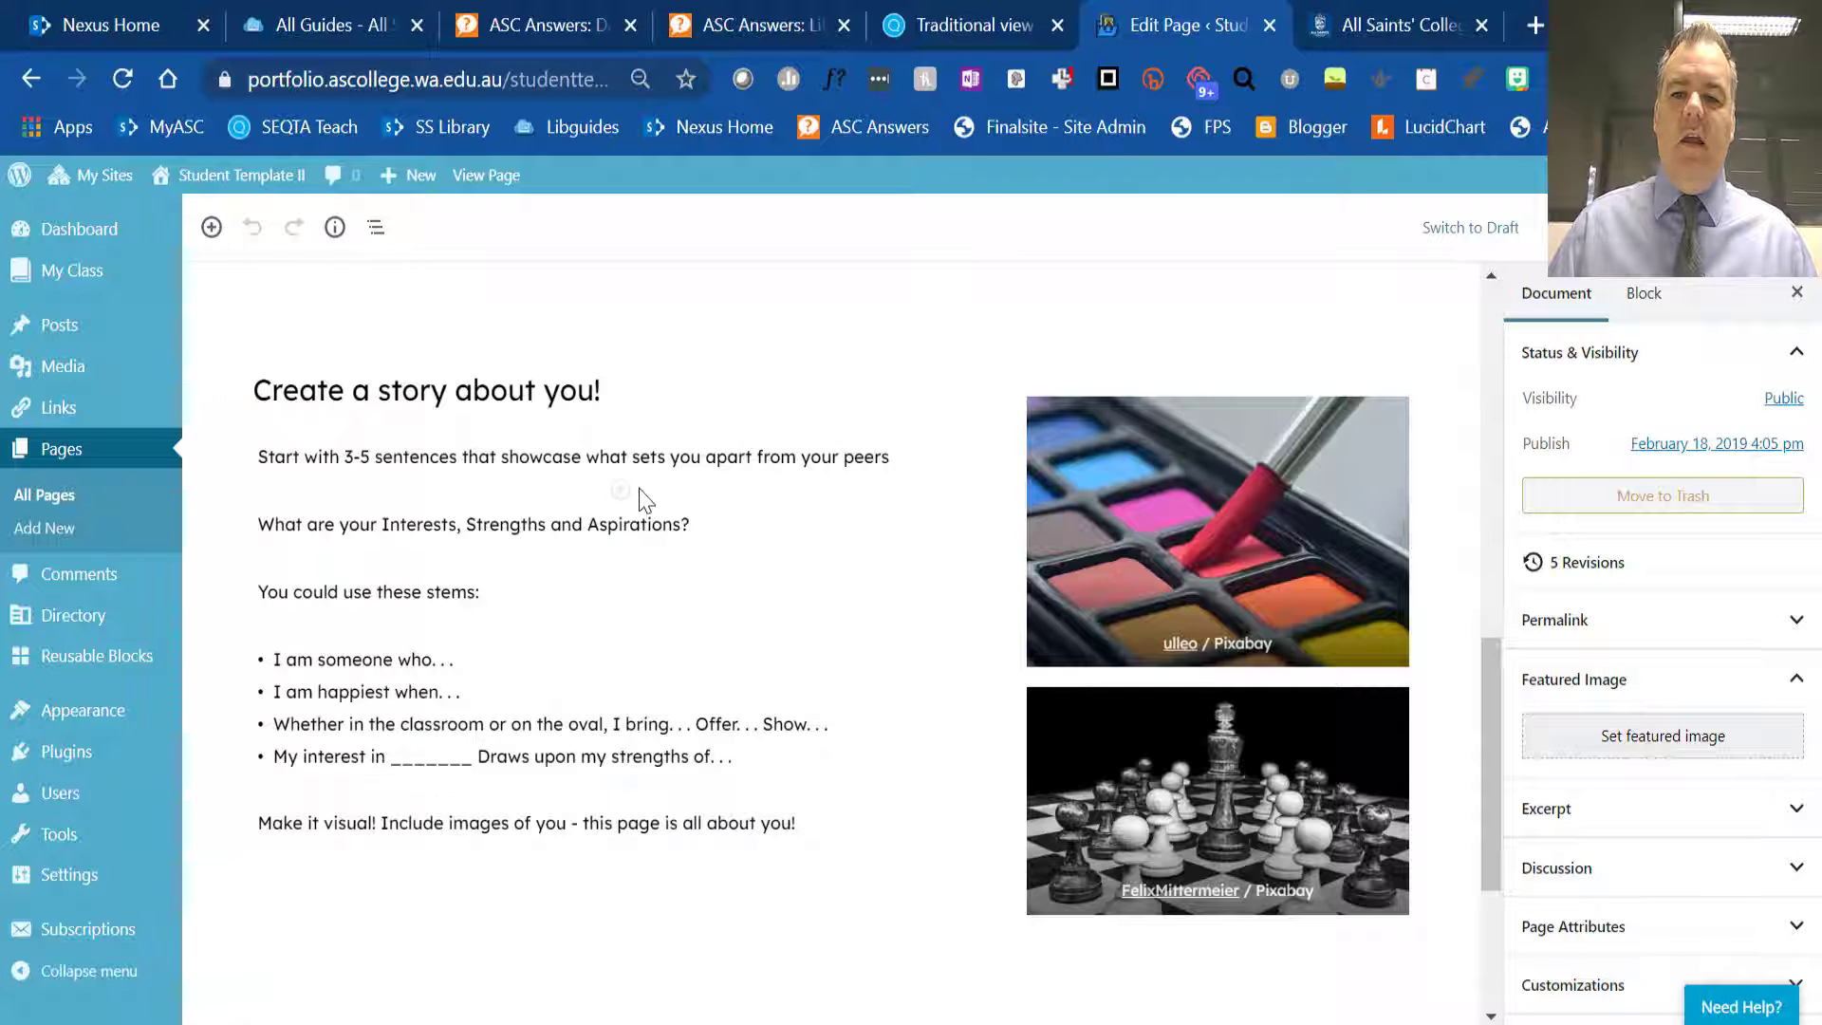
scroll(645, 545, "down", 3)
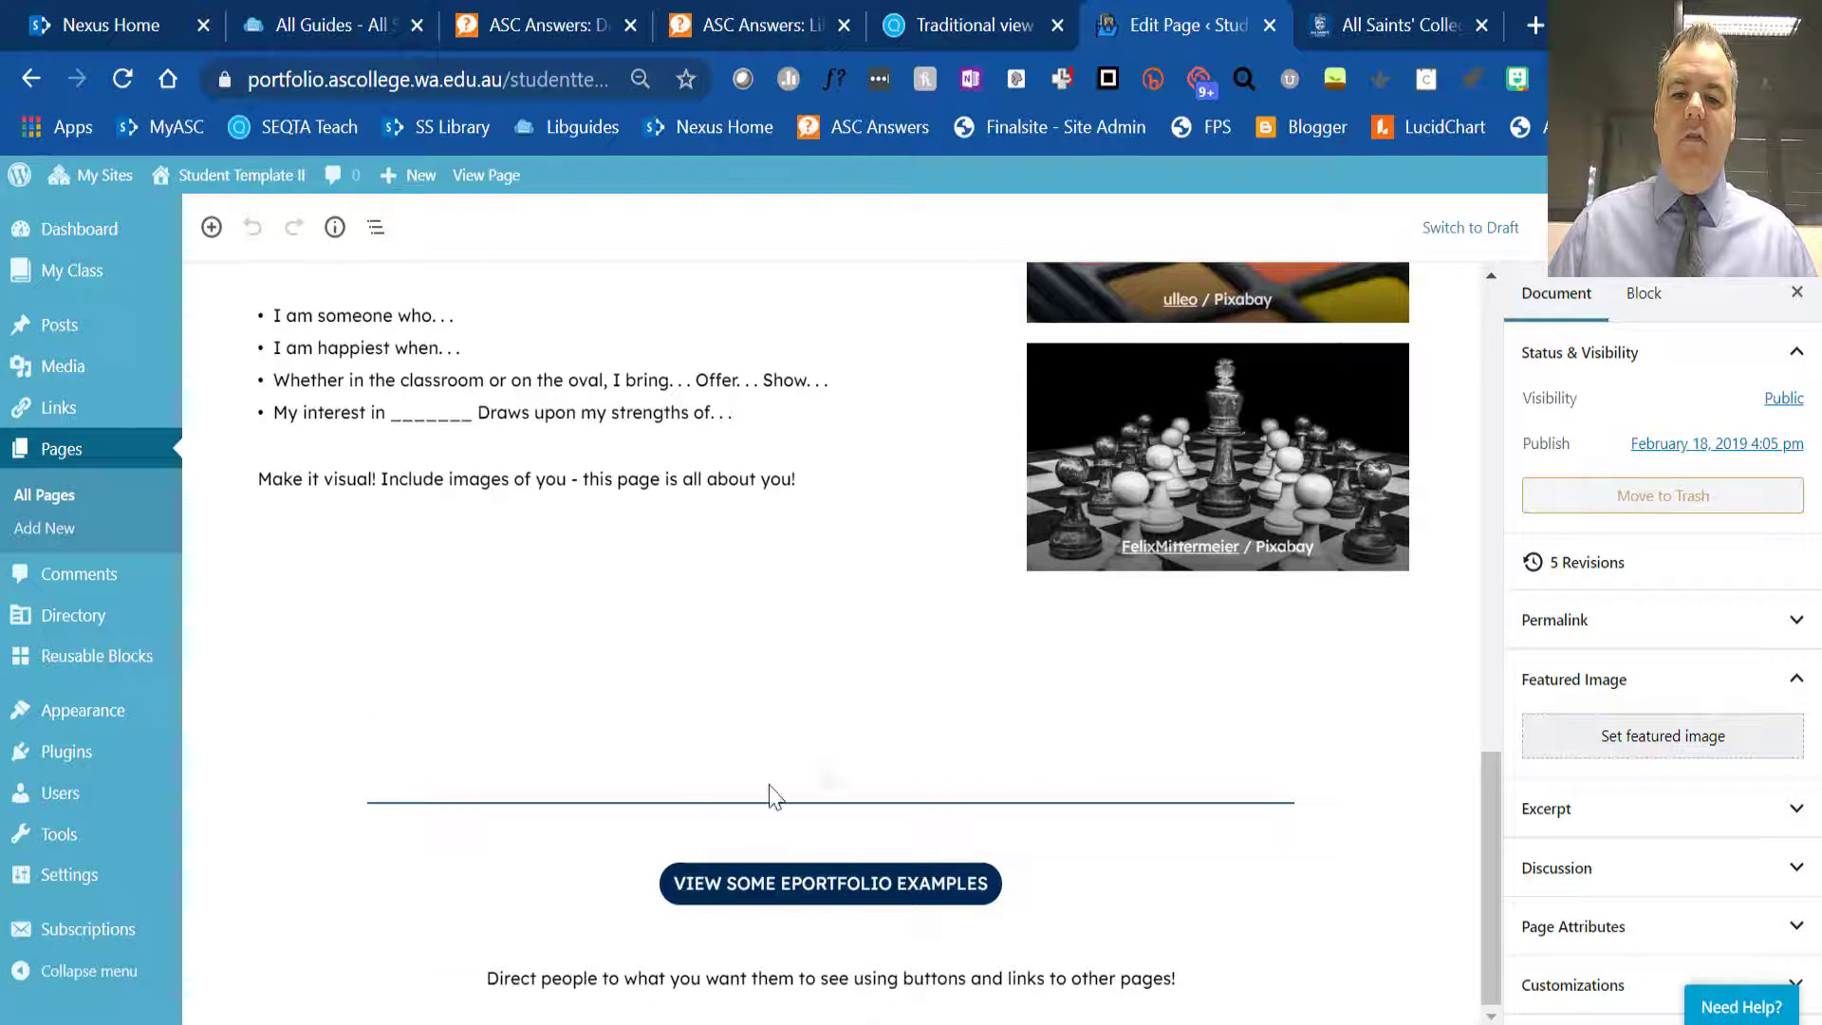
scroll(712, 626, "up", 12)
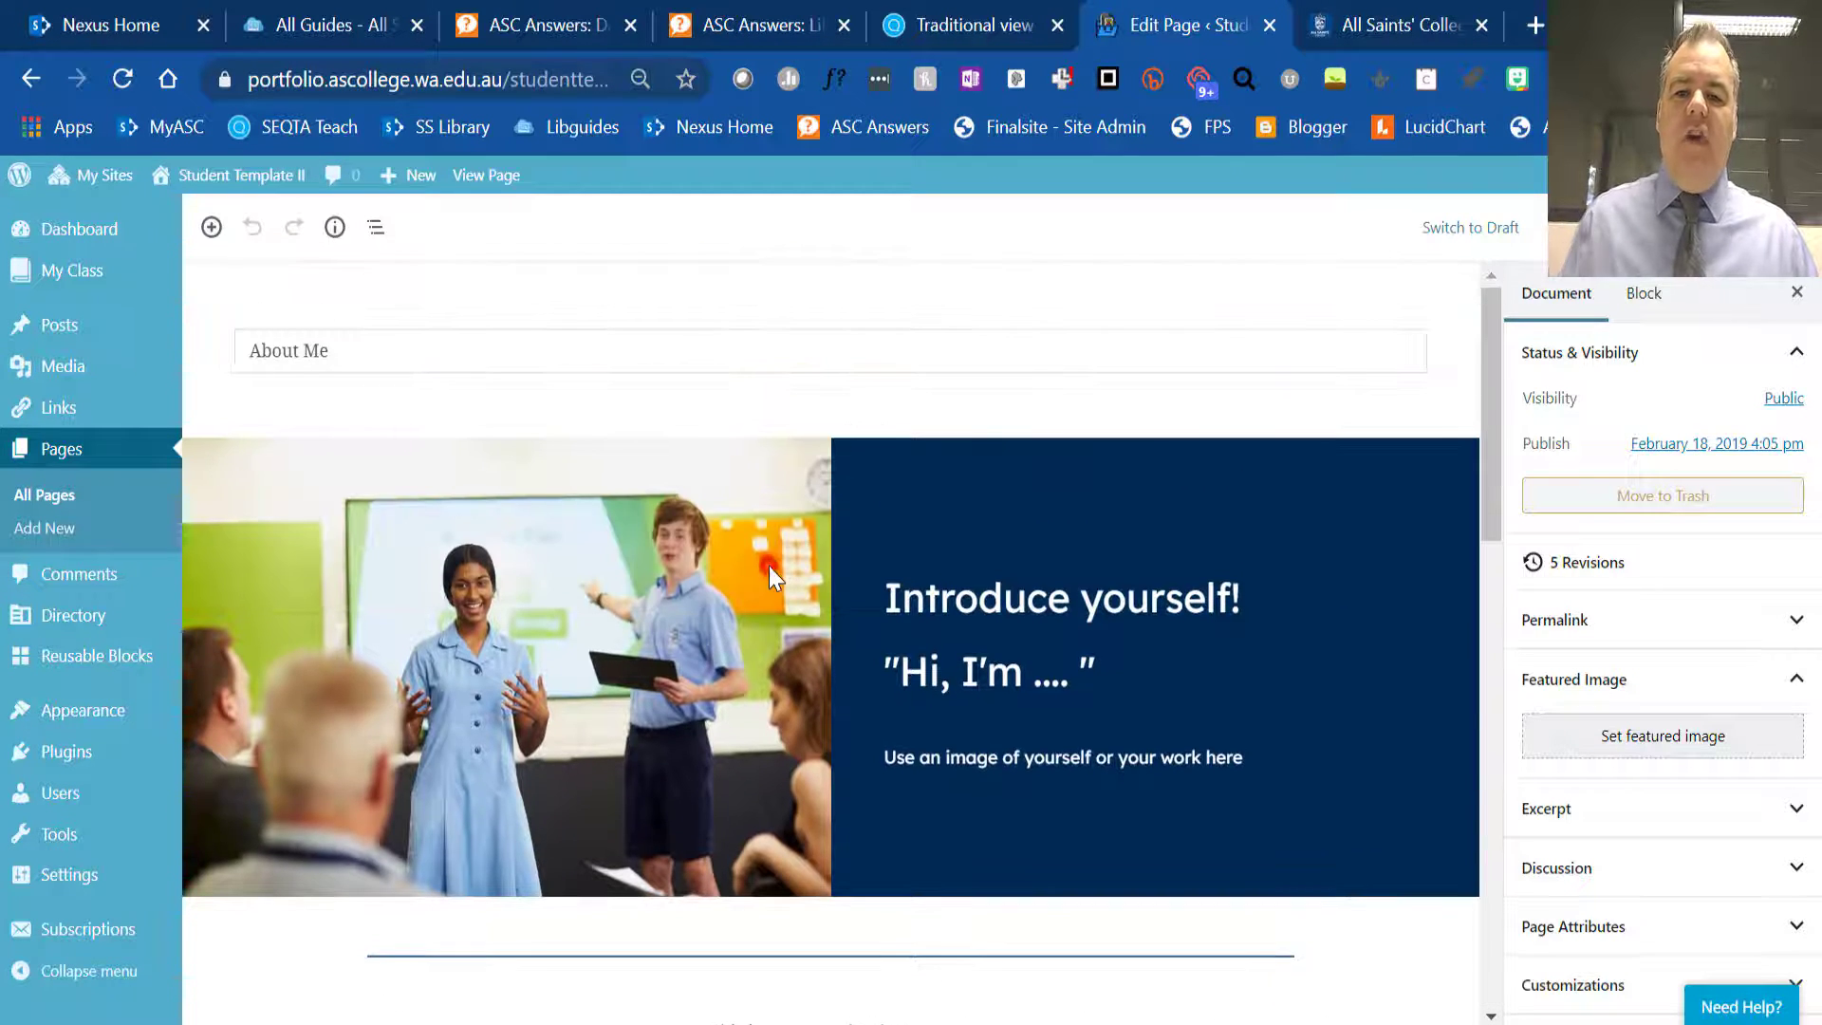
- Select the introduction's Media & Text block and open the block picker between it and the separator below
left_click(769, 565)
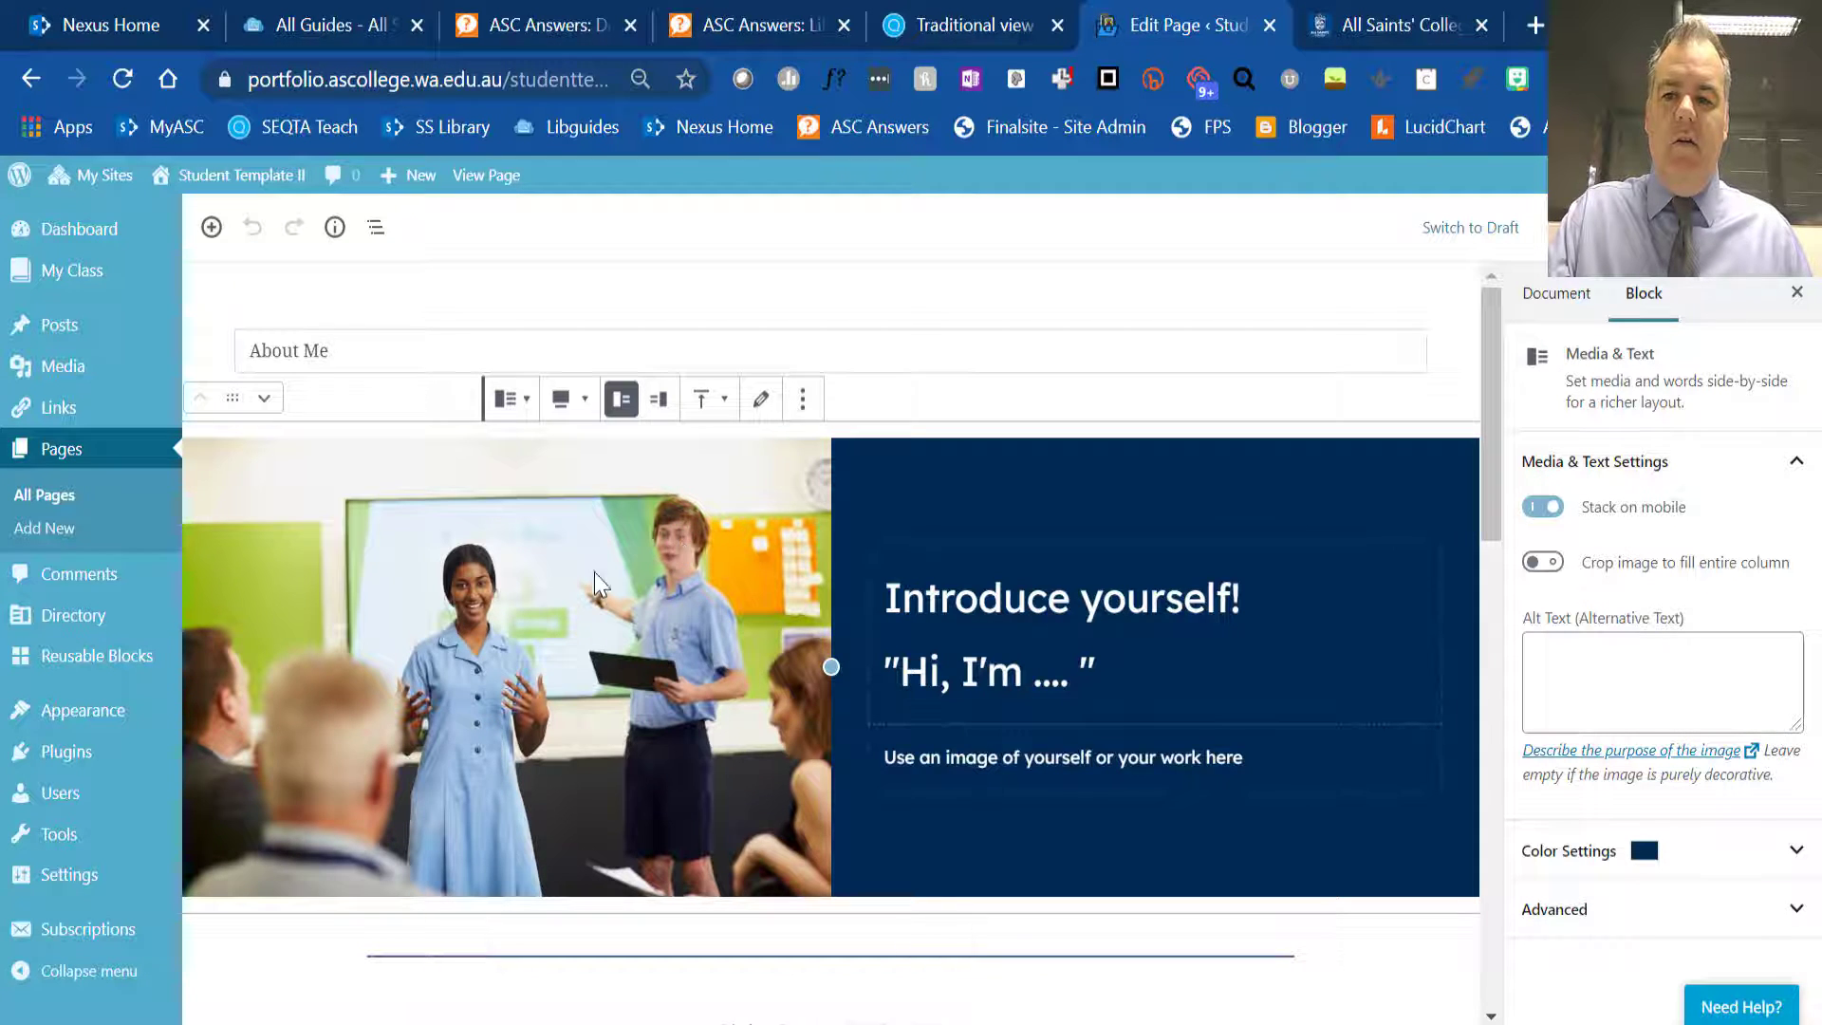
scroll(594, 572, "down", 3)
mouse_move(832, 635)
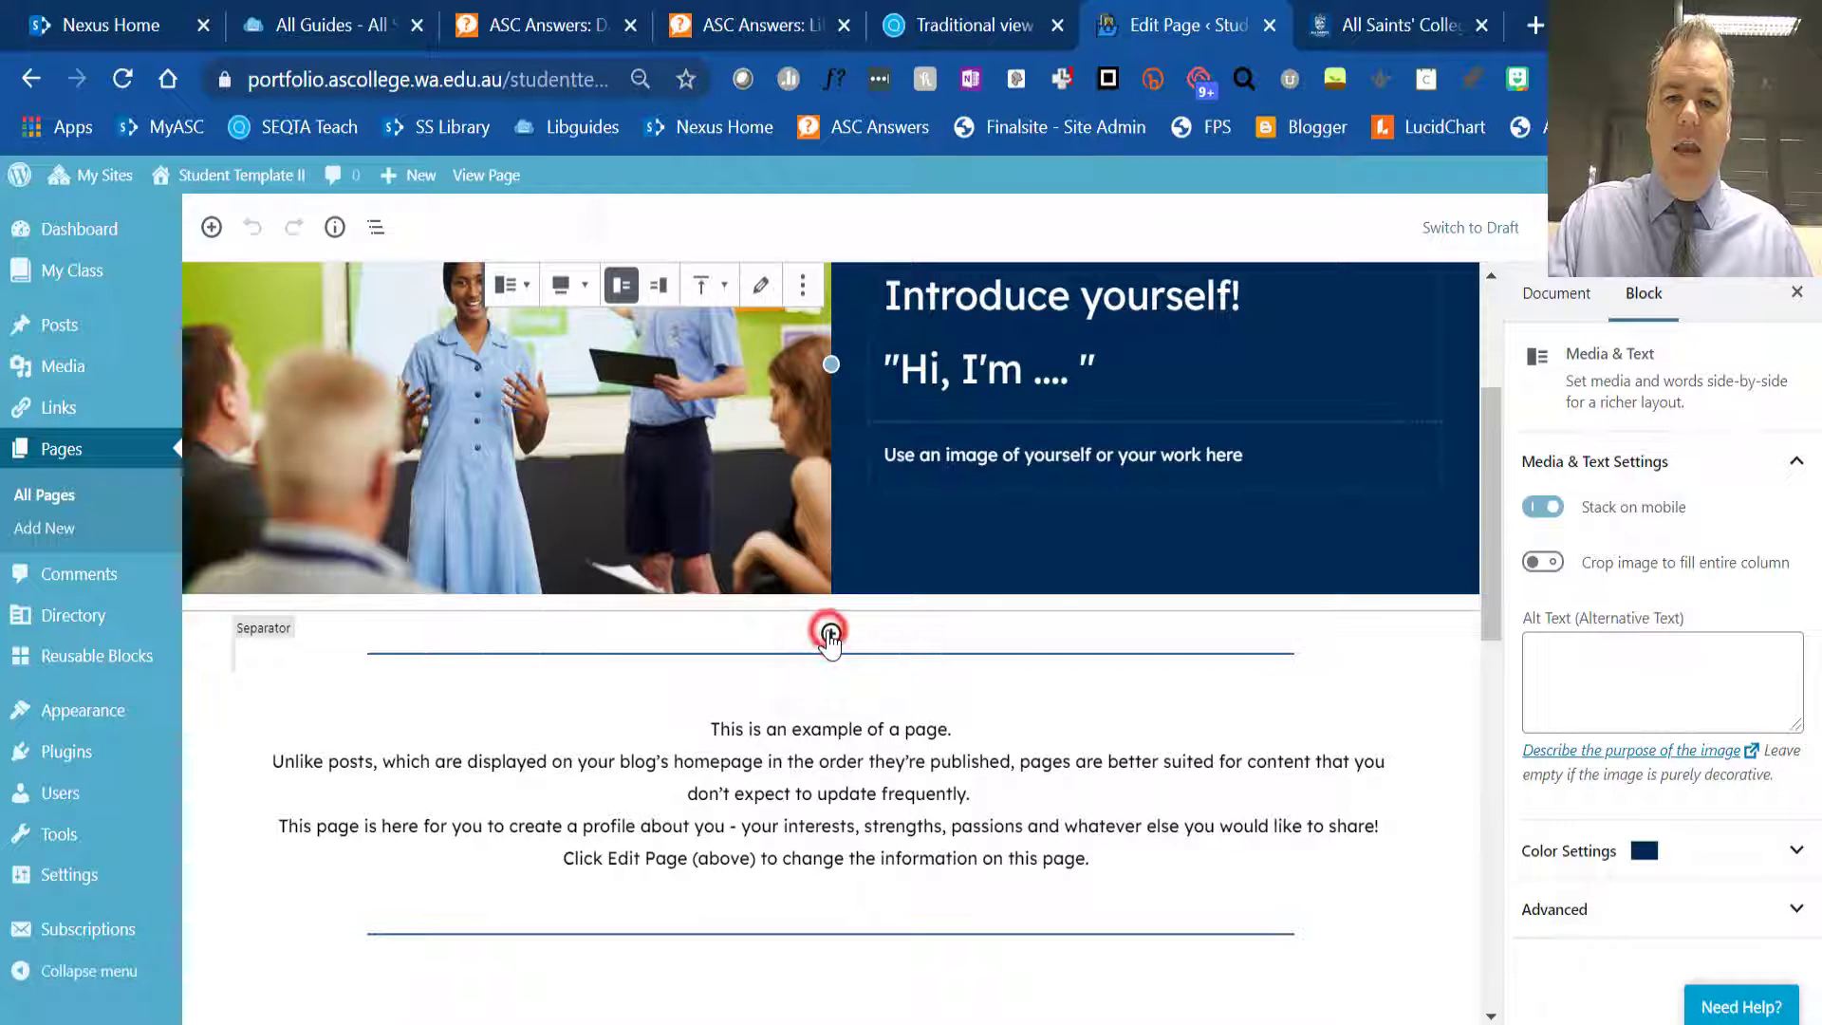
left_click(831, 634)
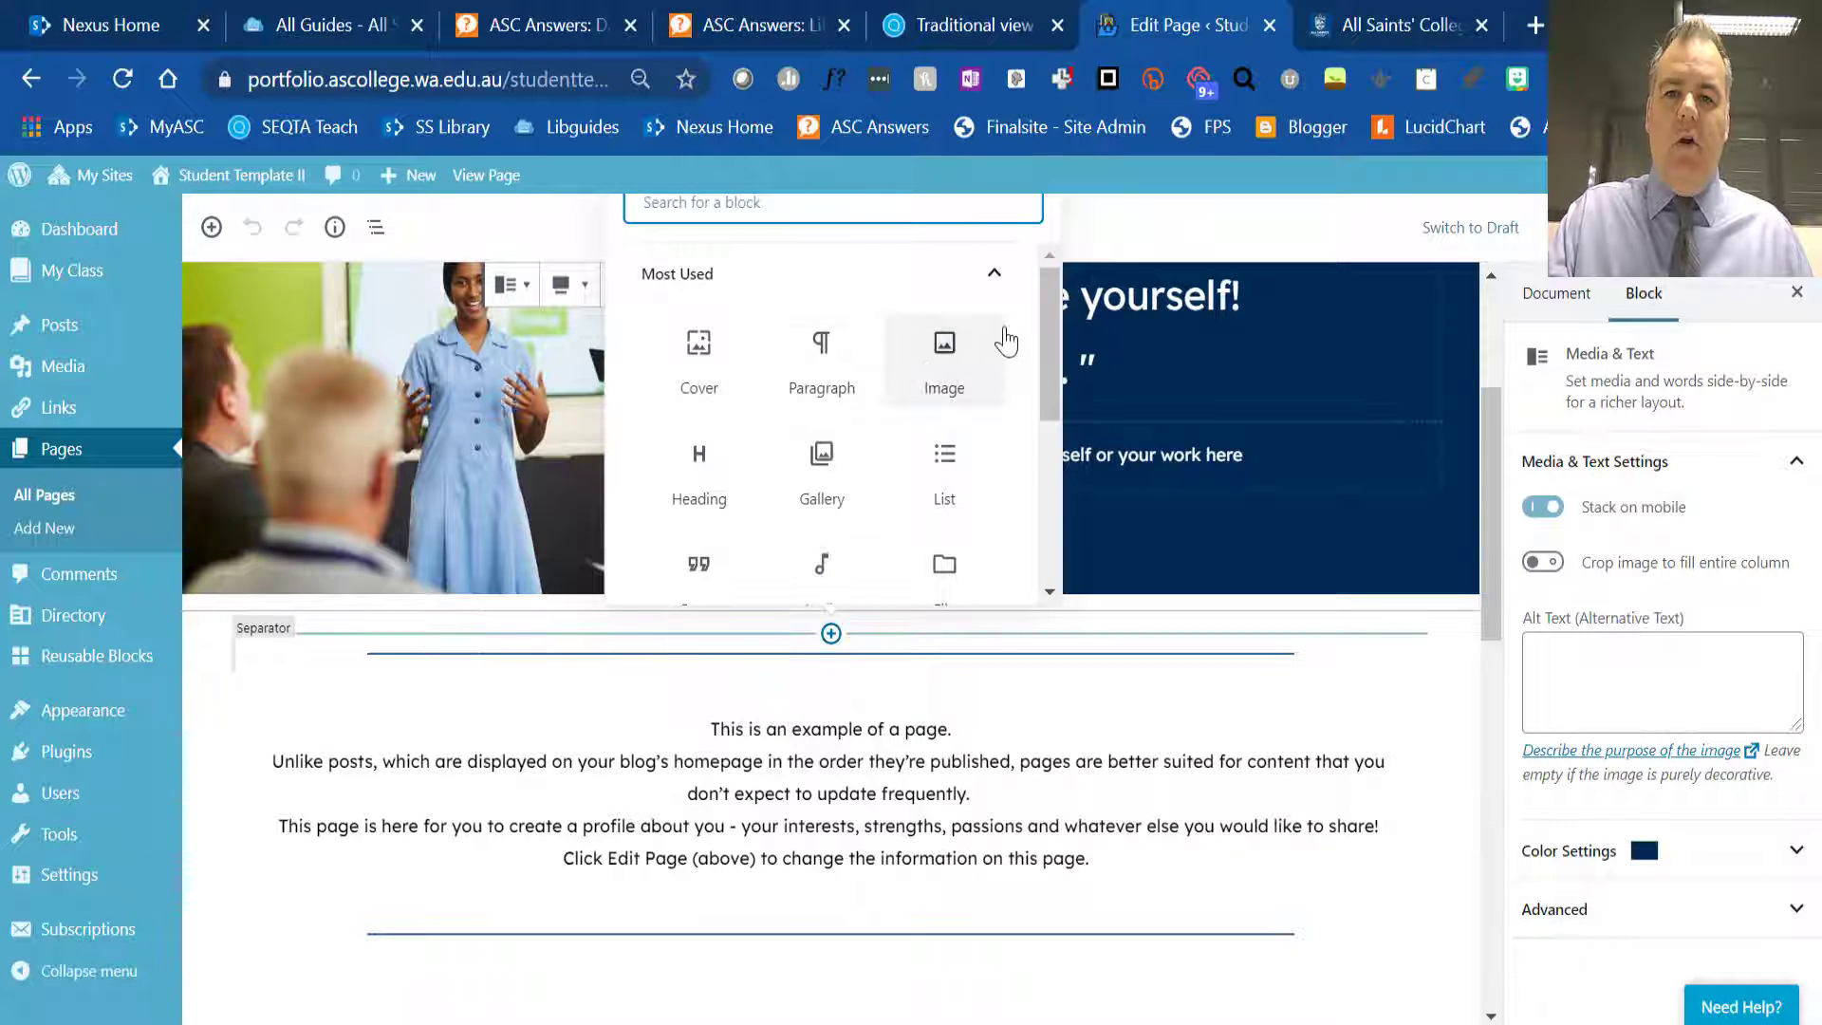
- Examine the block types offered under Common Blocks, Formatting and Layout Elements
left_click(1048, 340)
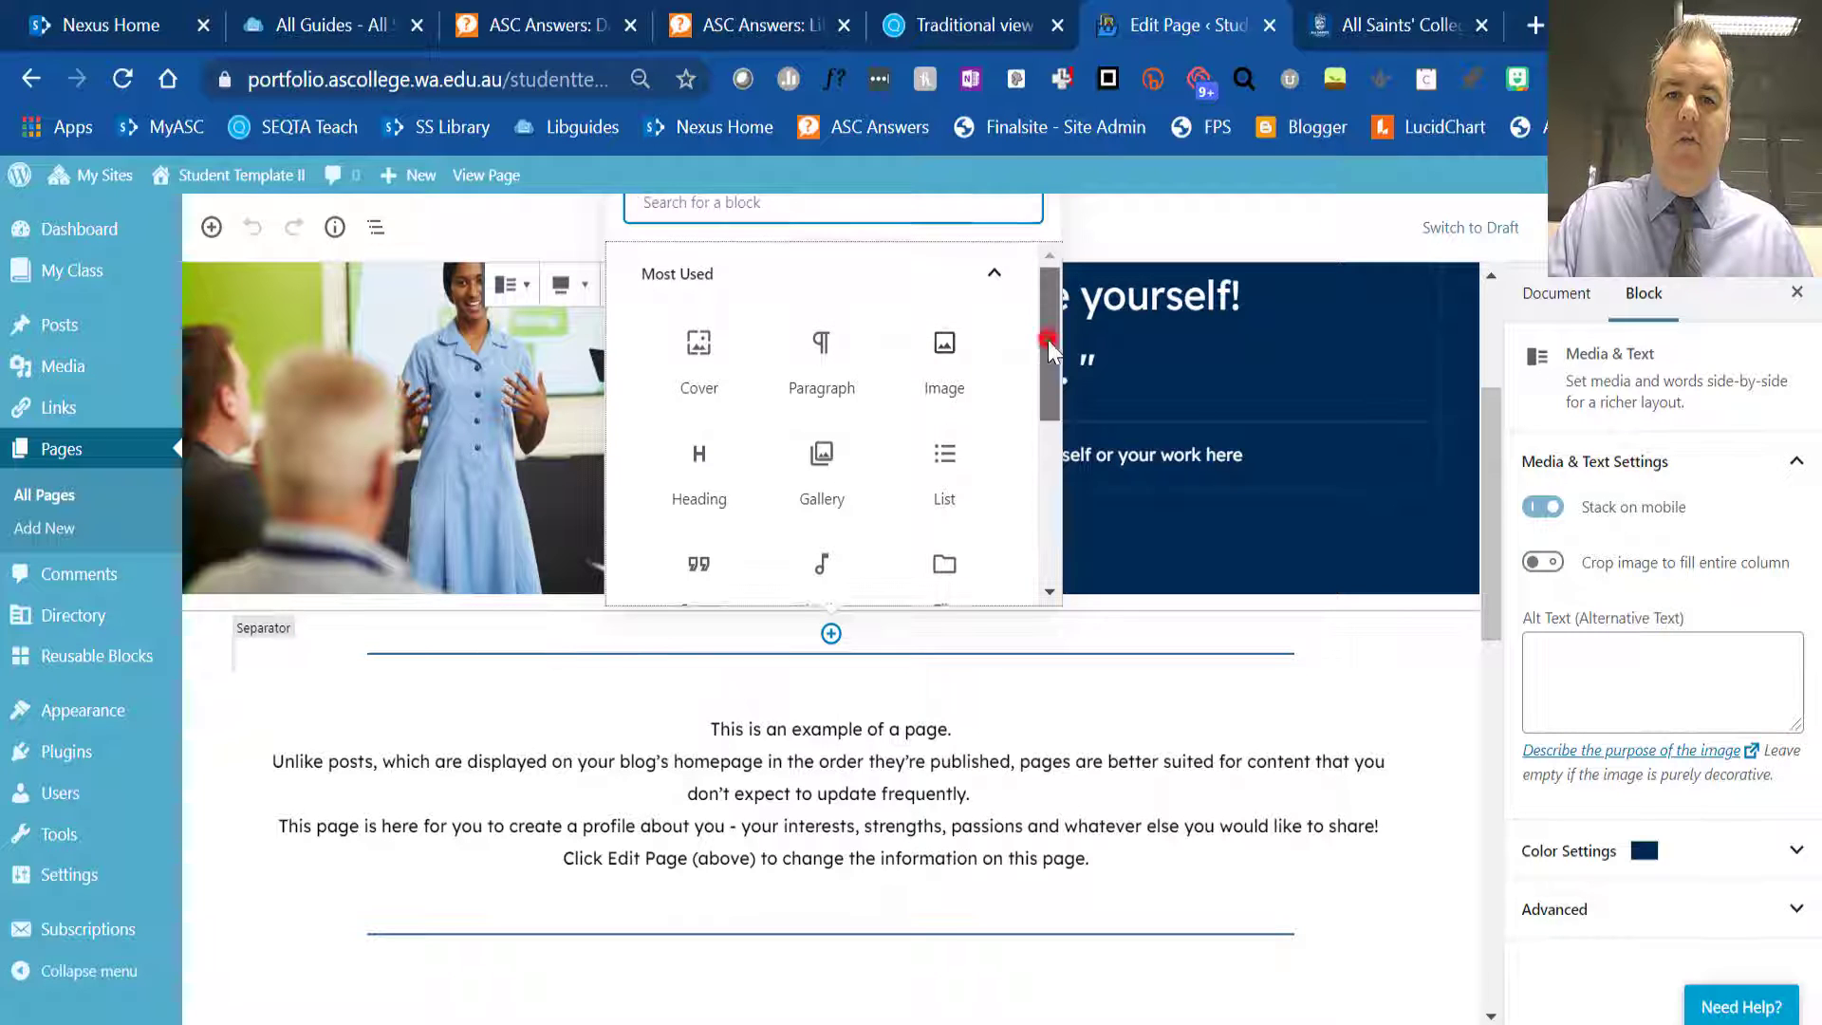
left_click_drag(1048, 339, 1038, 469)
left_click(995, 386)
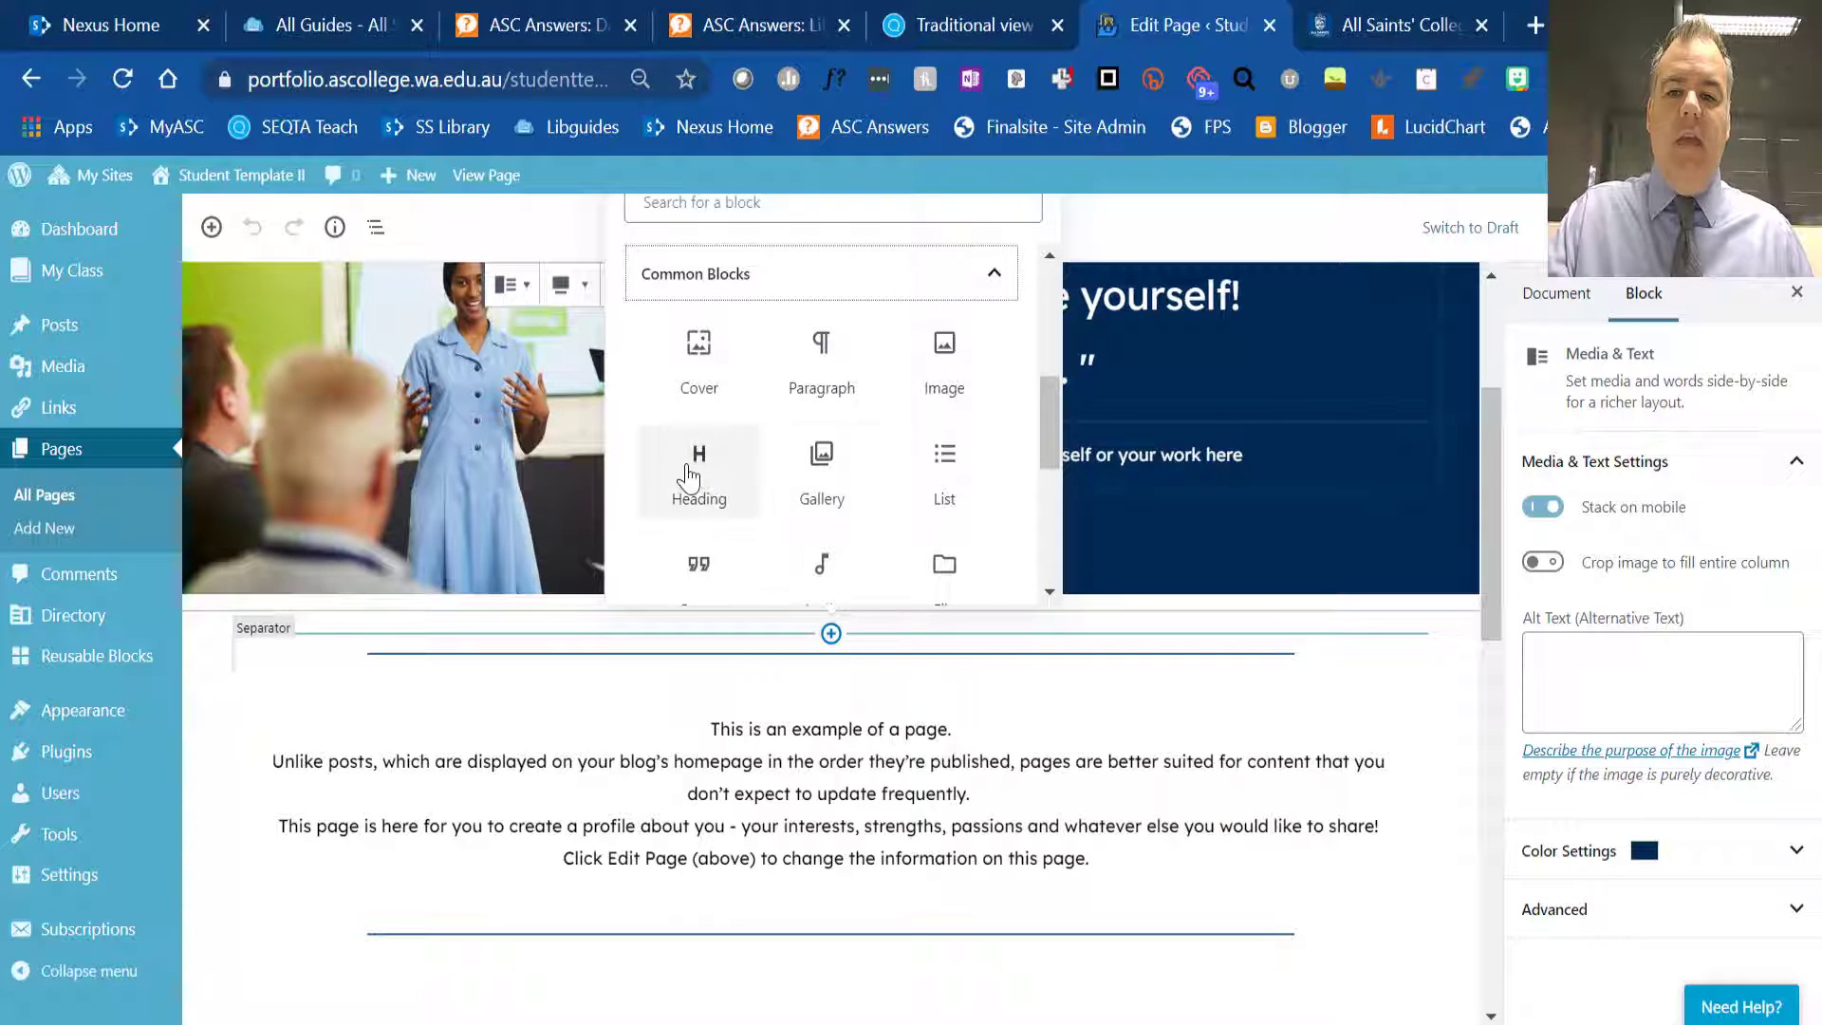
left_click_drag(1048, 440, 1044, 558)
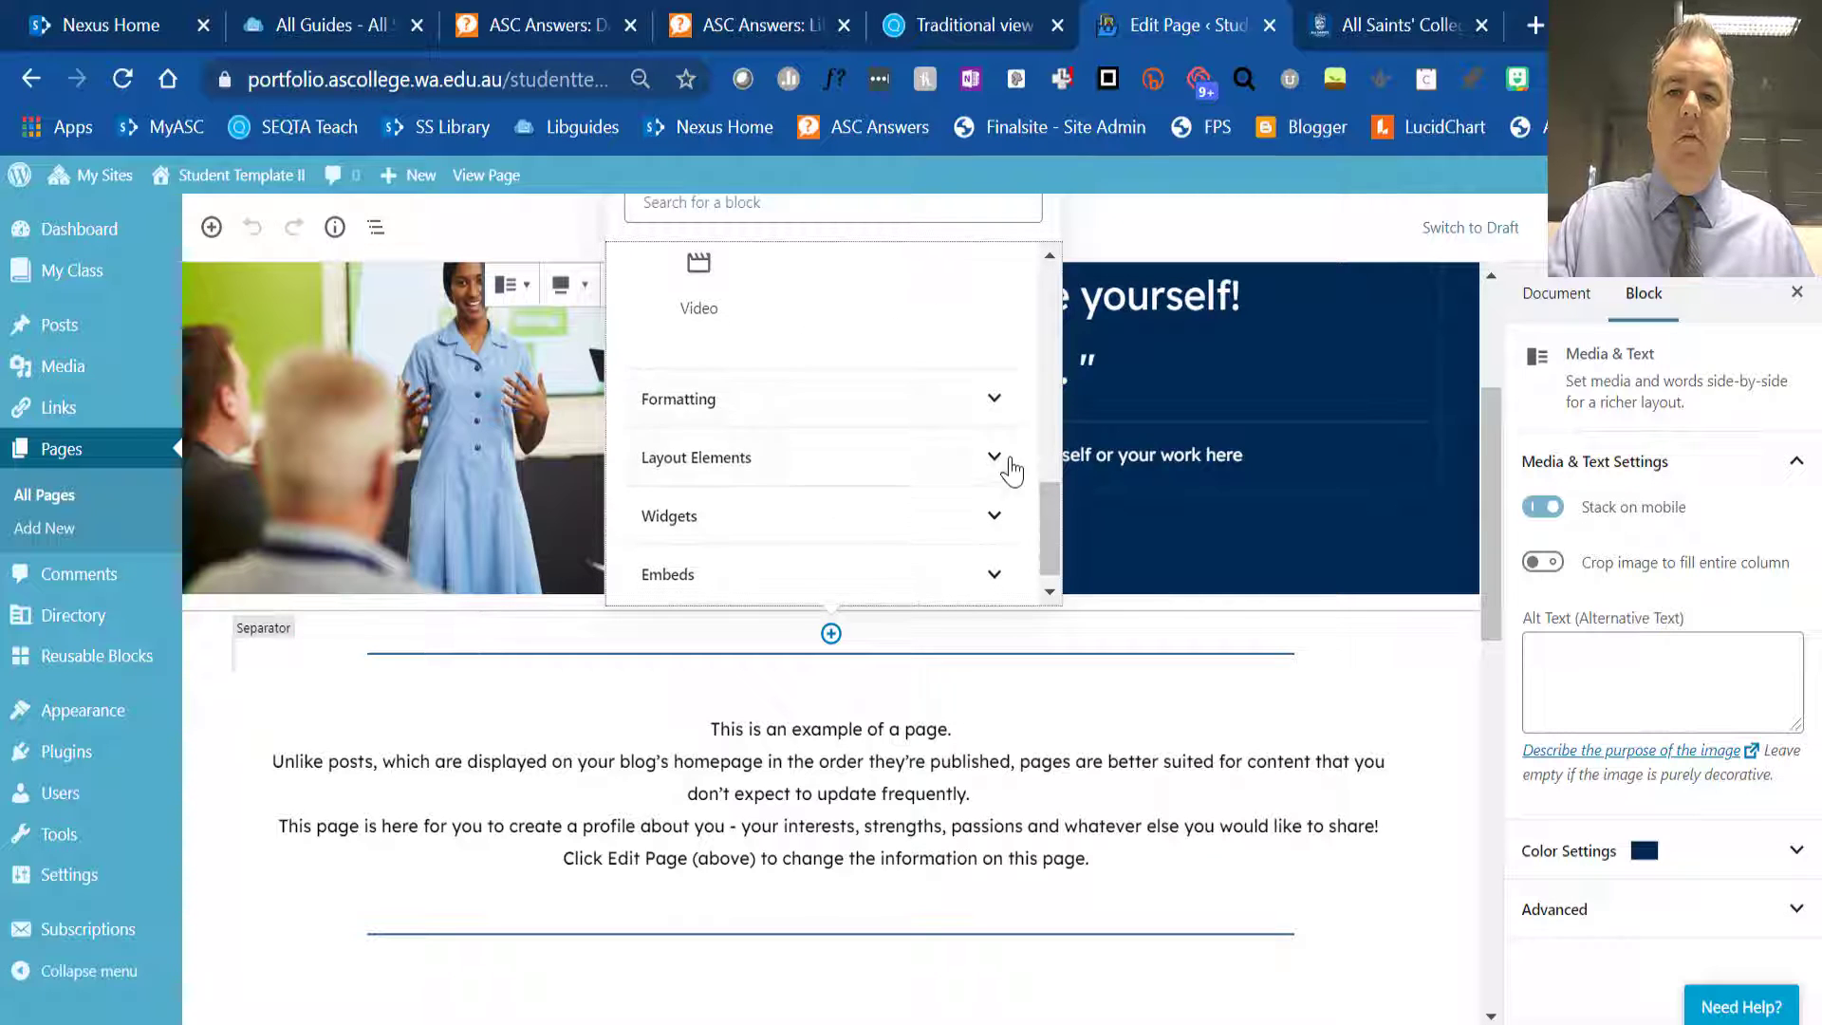
left_click(993, 399)
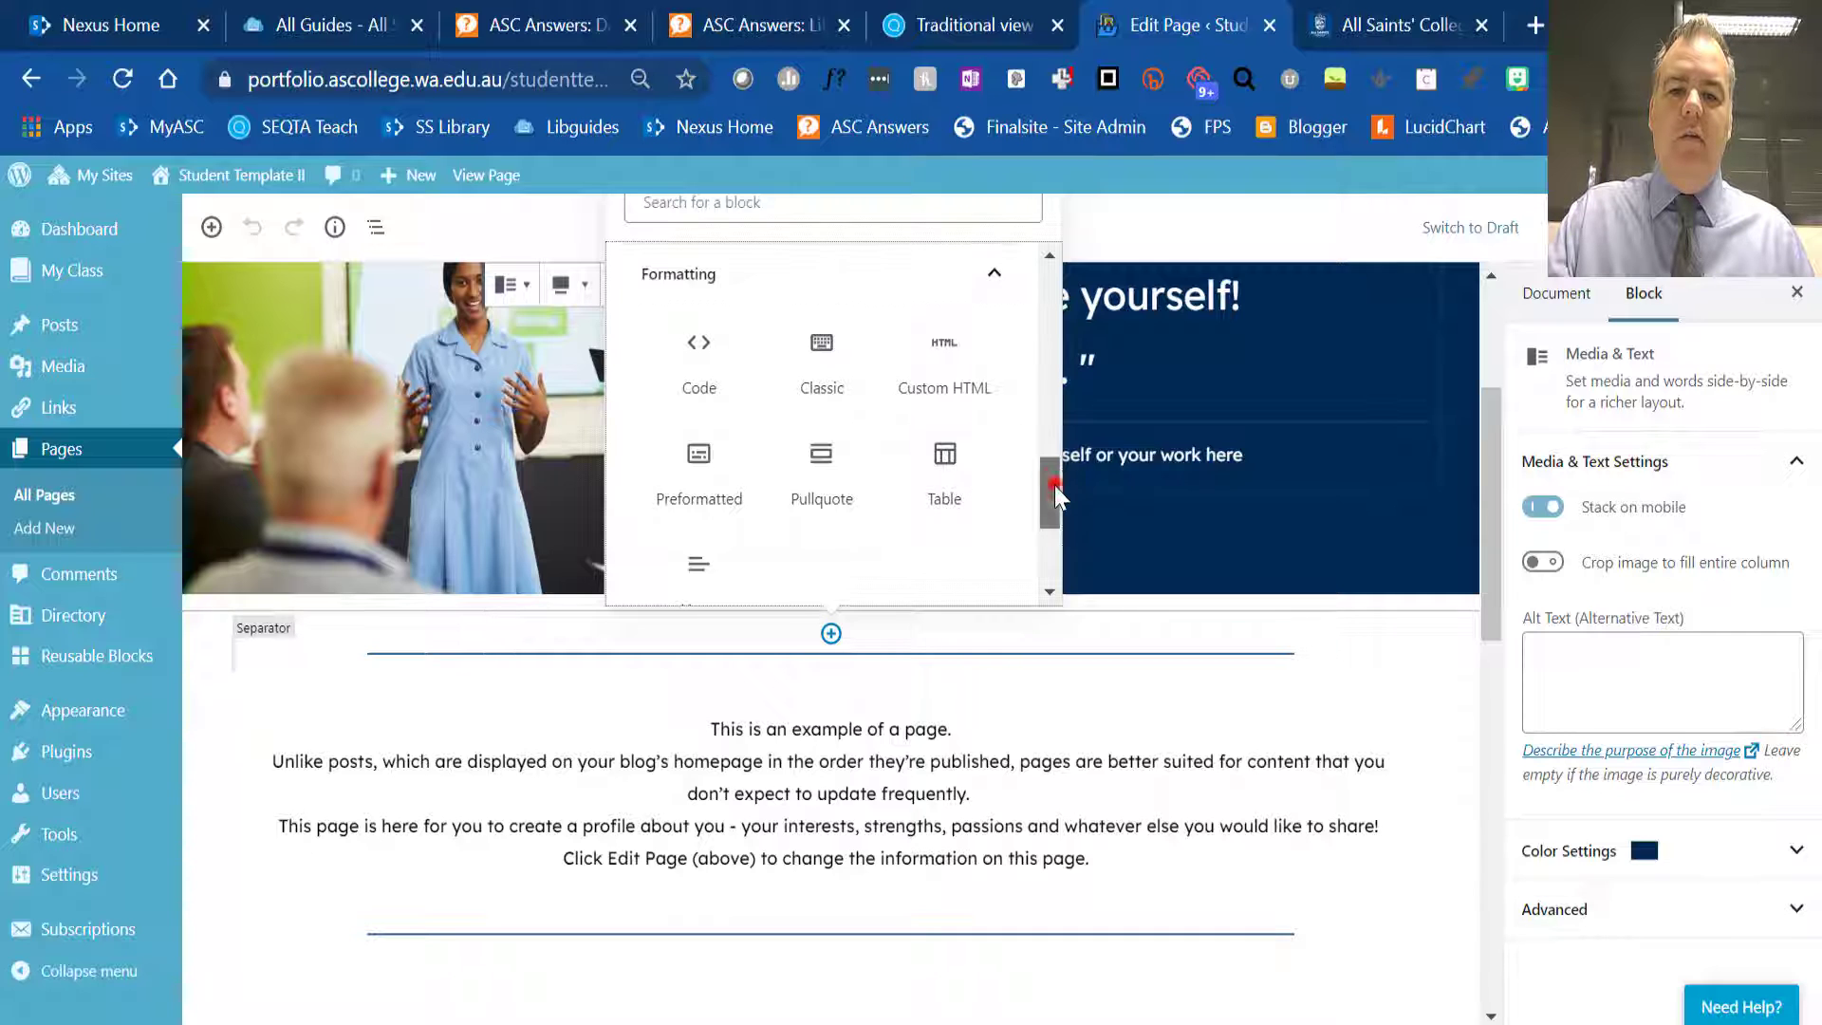
left_click_drag(1055, 486, 1055, 528)
left_click(995, 484)
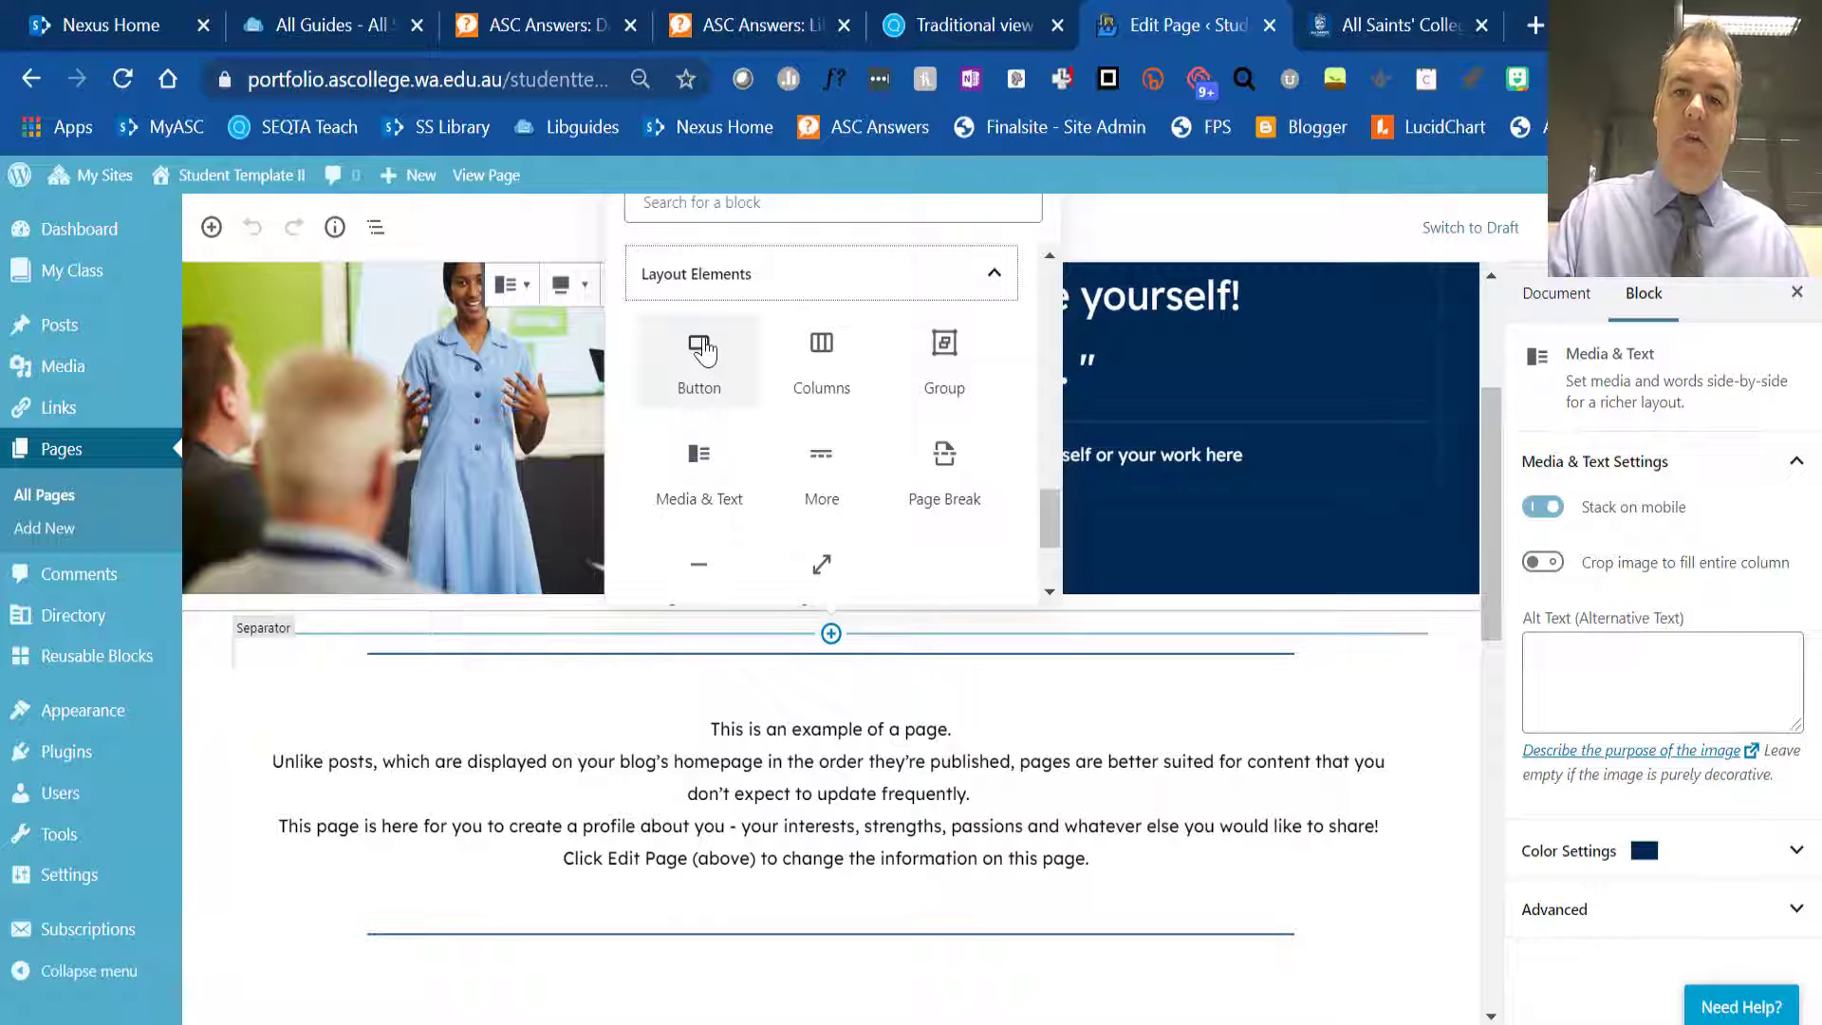
- Examine the remaining block types under Widgets and Embeds, returning to the Most Used blocks
left_click_drag(1046, 510, 1050, 570)
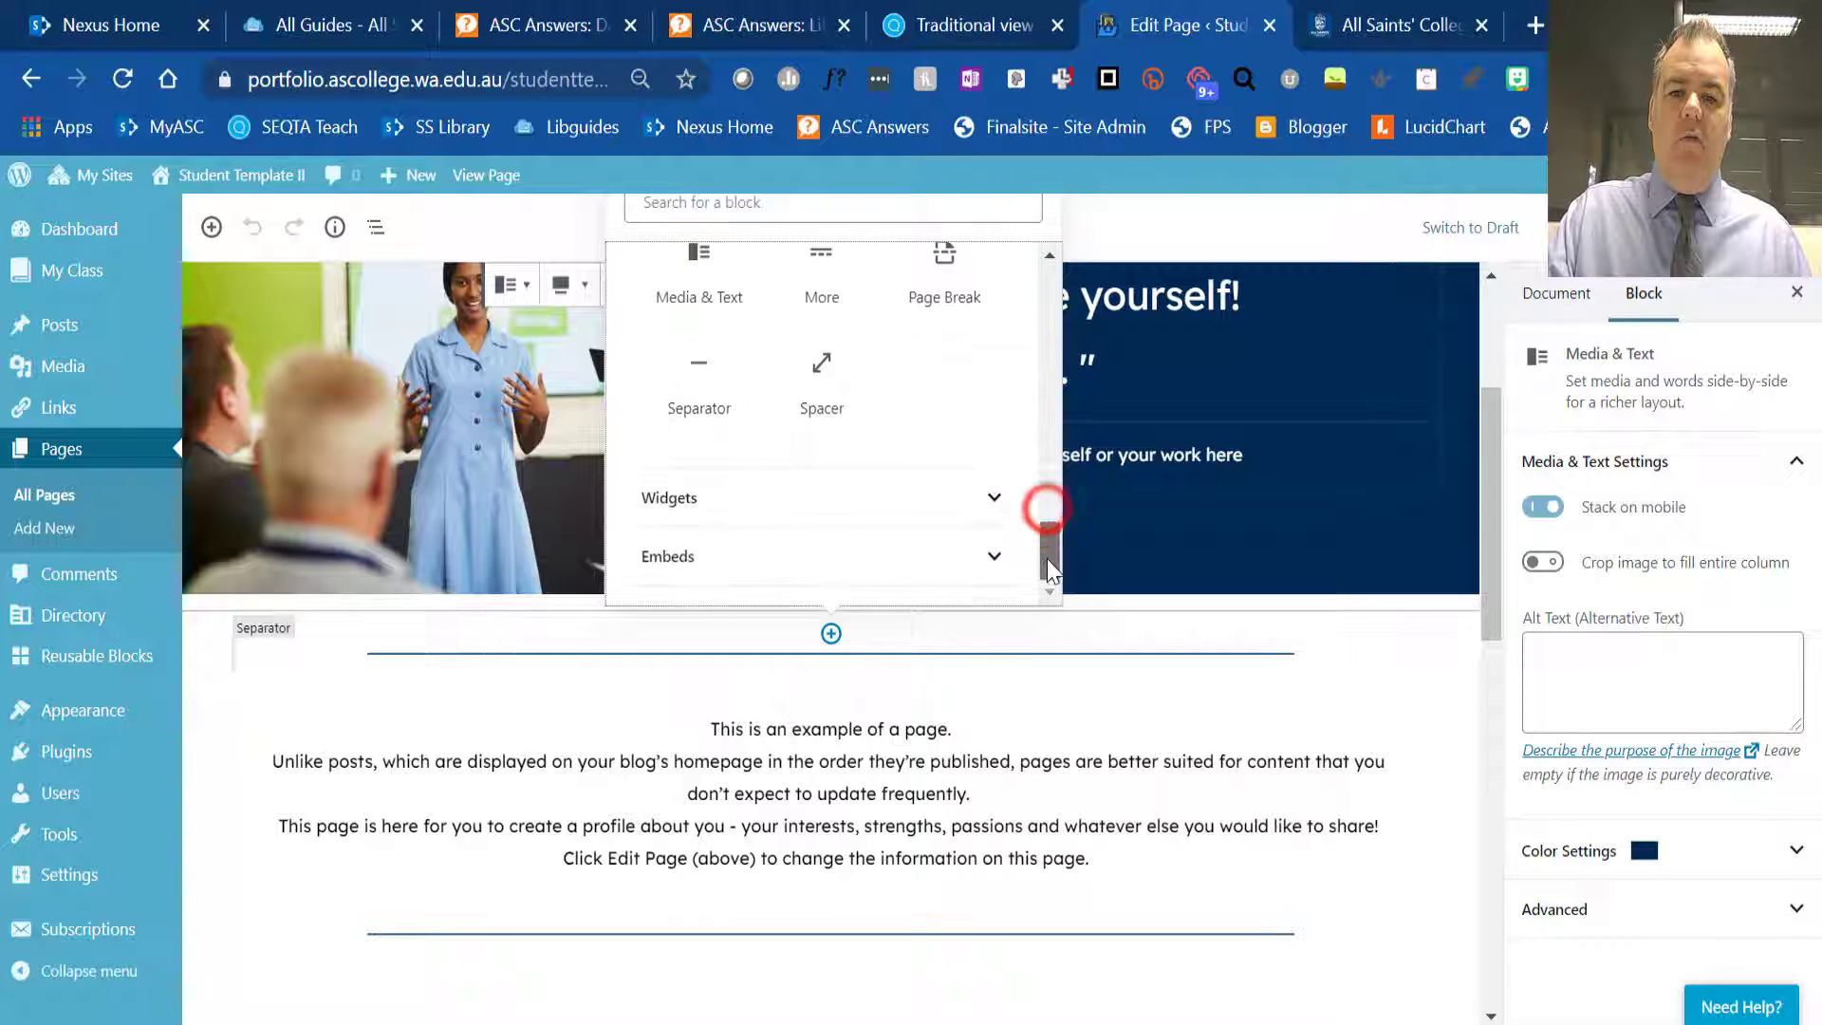
left_click(986, 498)
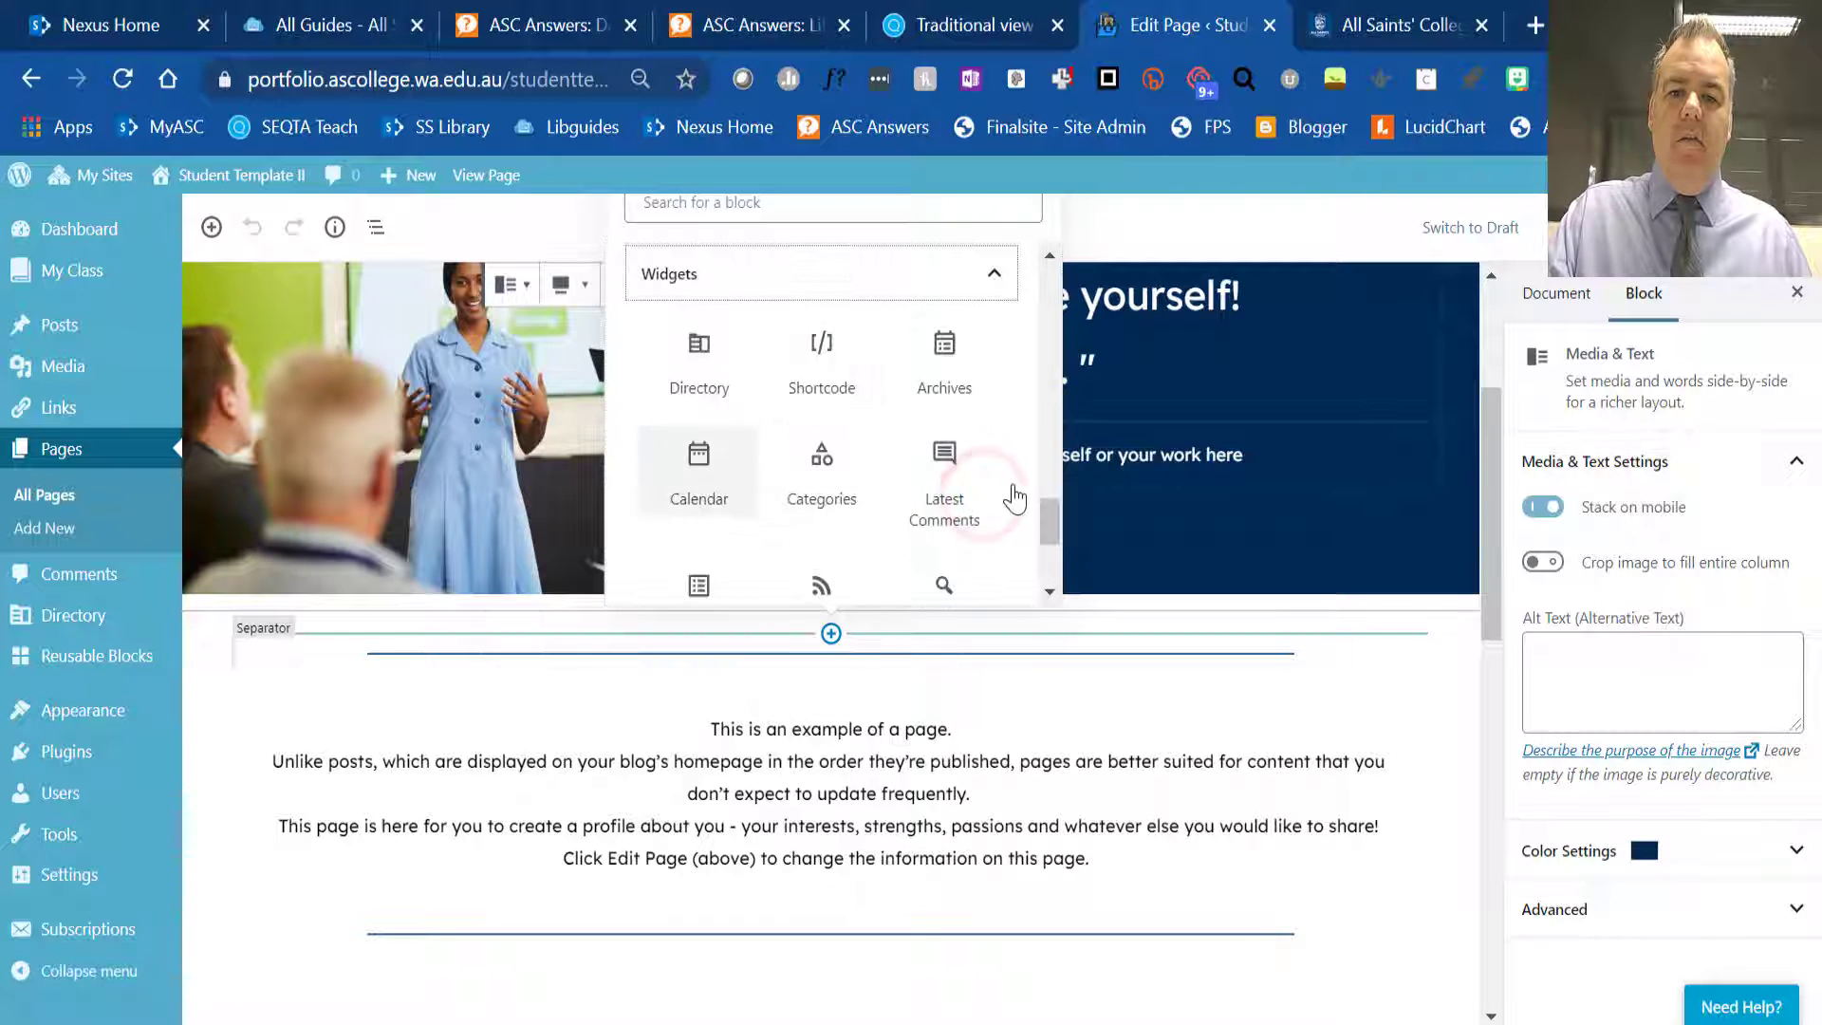
left_click_drag(1051, 522, 1051, 586)
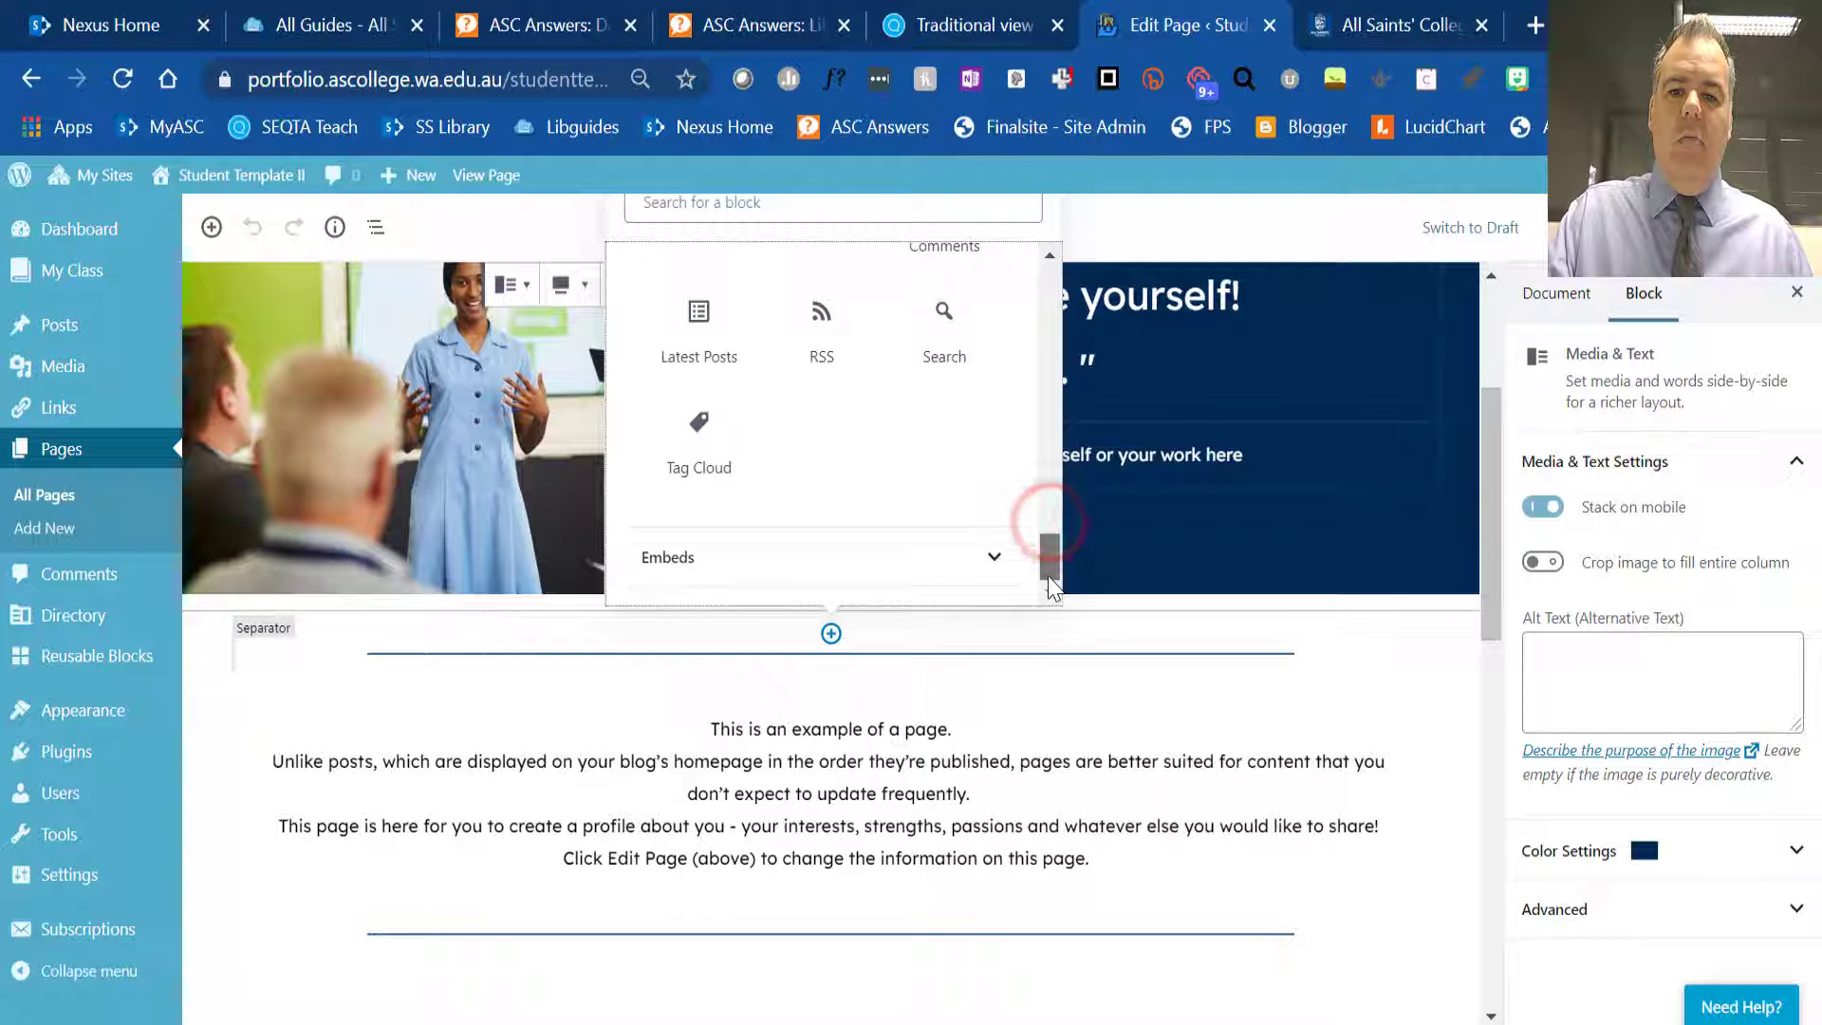
left_click(993, 557)
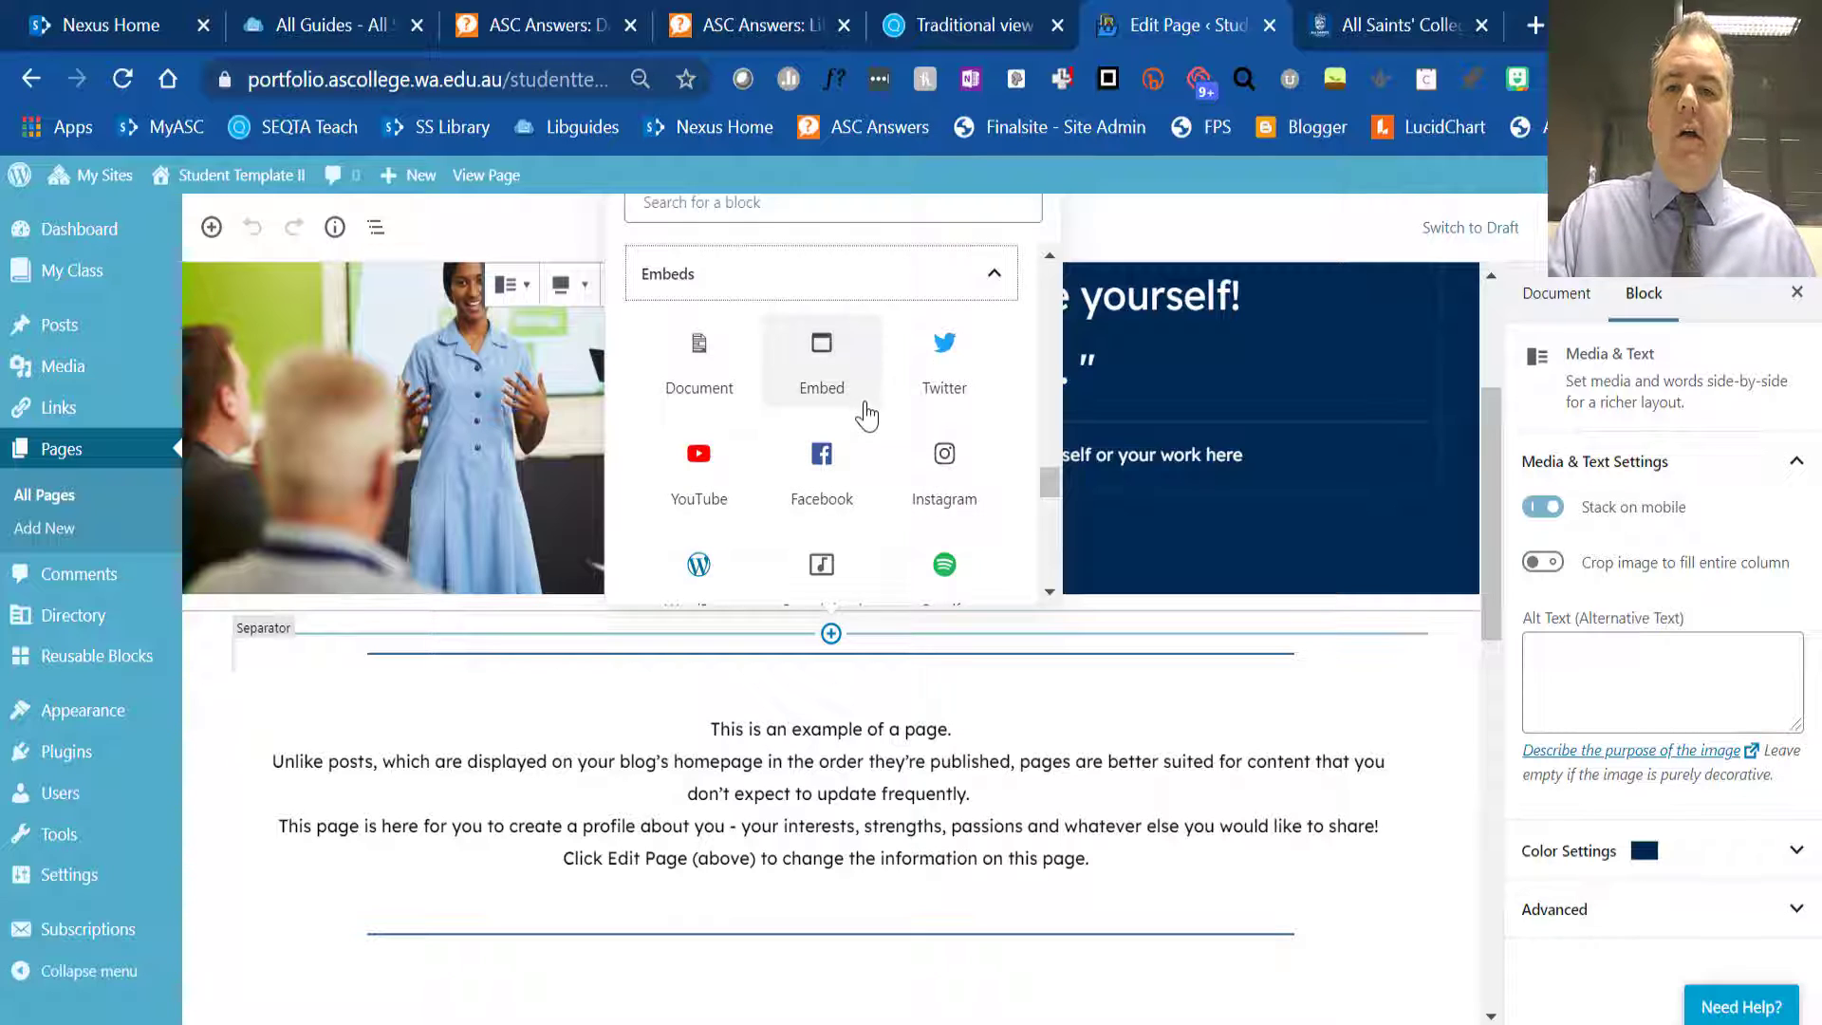
scroll(865, 414, "down", 3)
left_click(1050, 495)
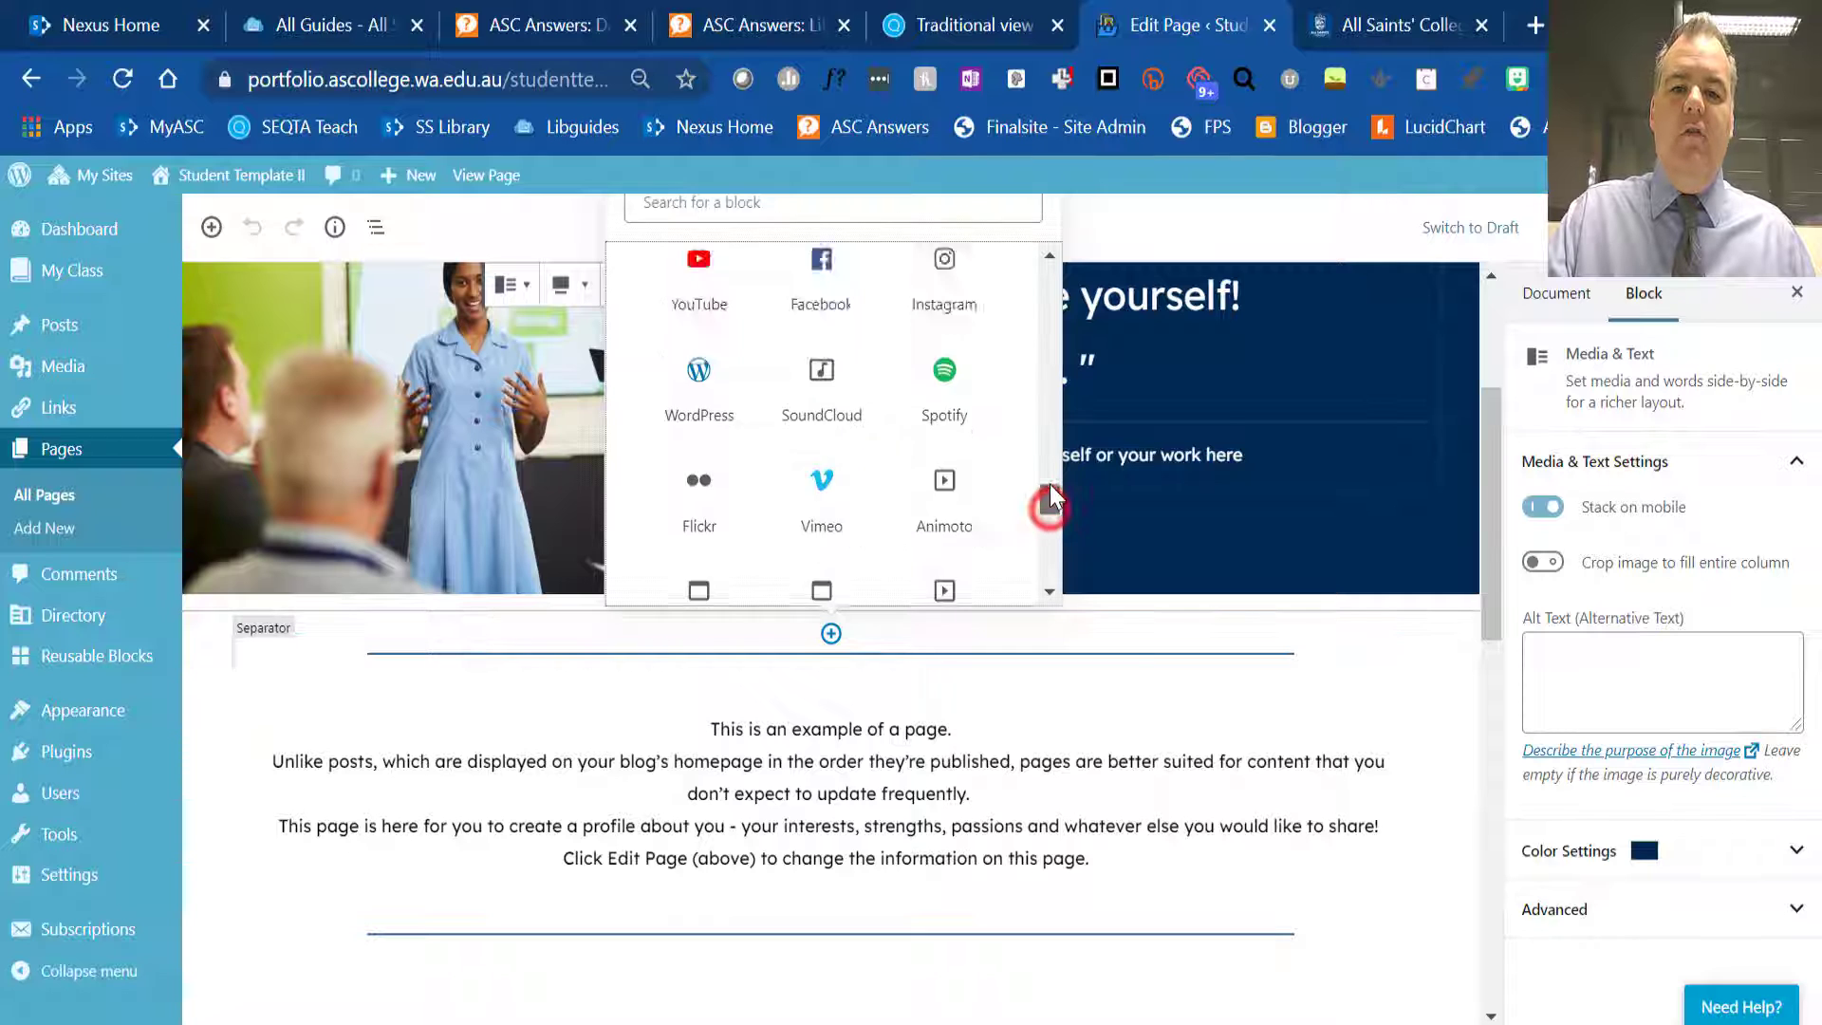
left_click_drag(1049, 495, 1049, 274)
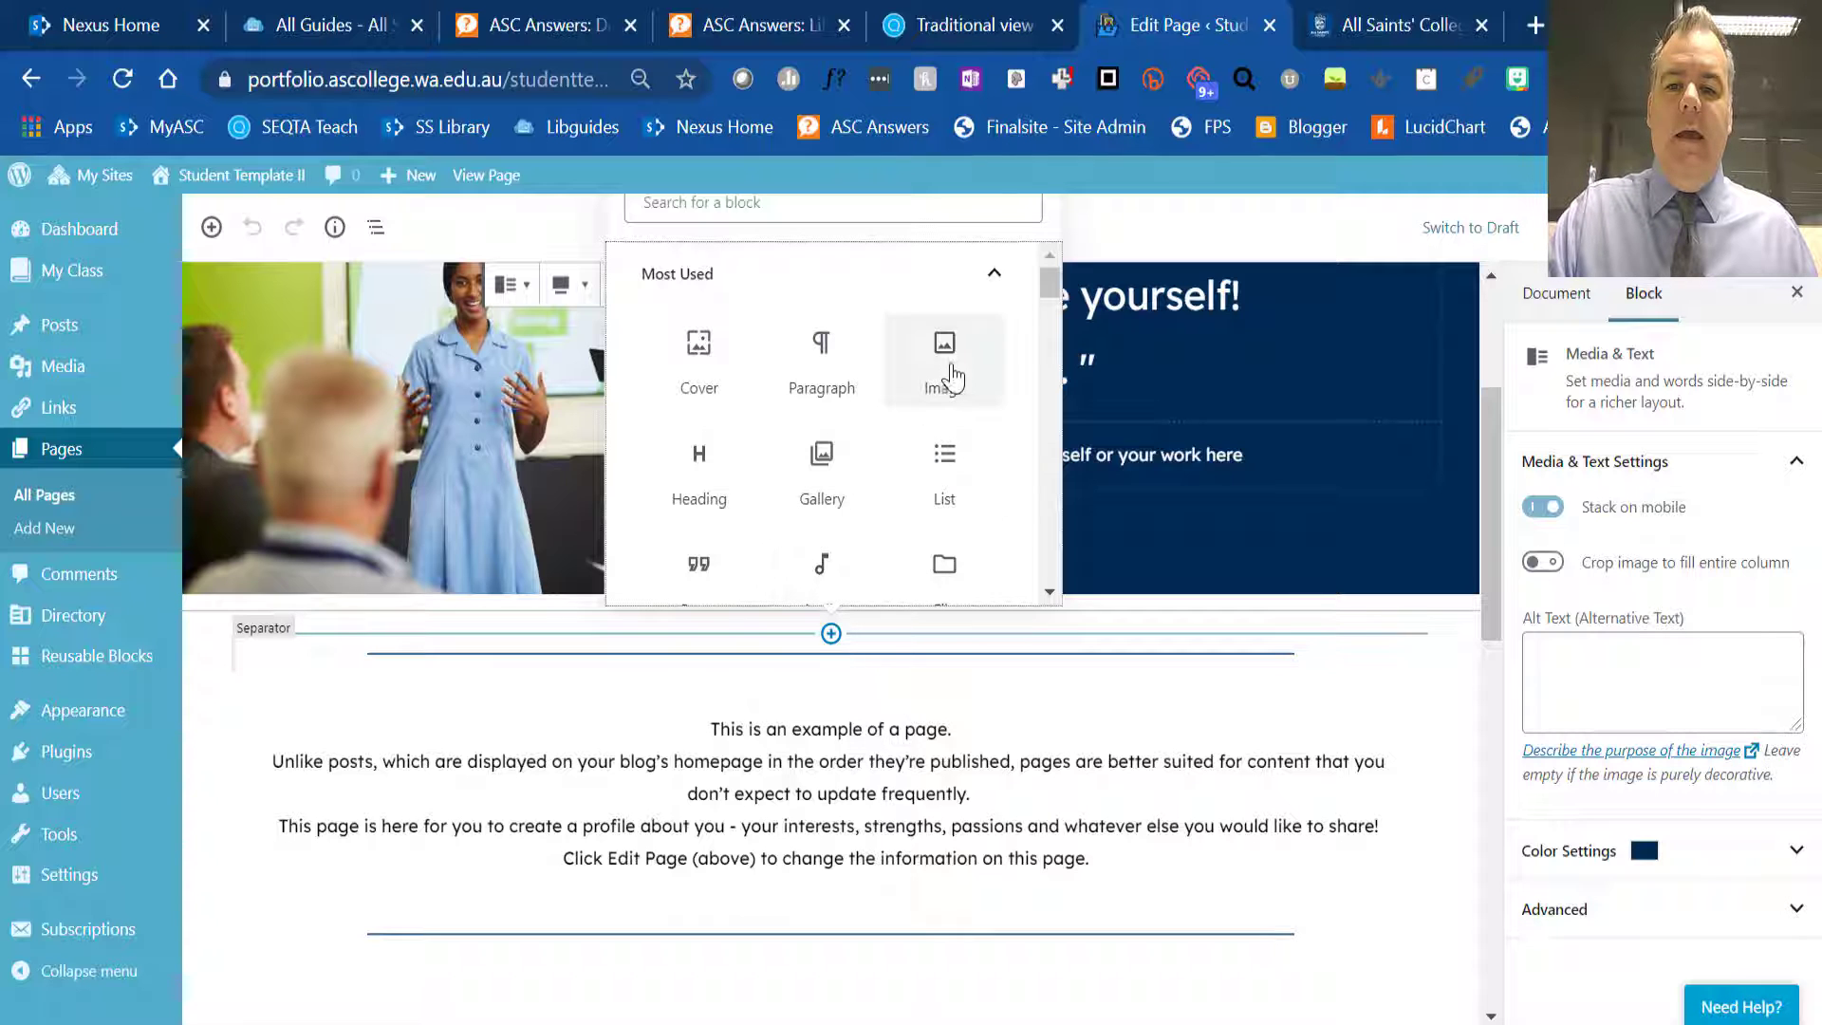
- Insert an Image block below the introduction using the light bulb picture innovation_1549993403.jpg from the media library
left_click(950, 356)
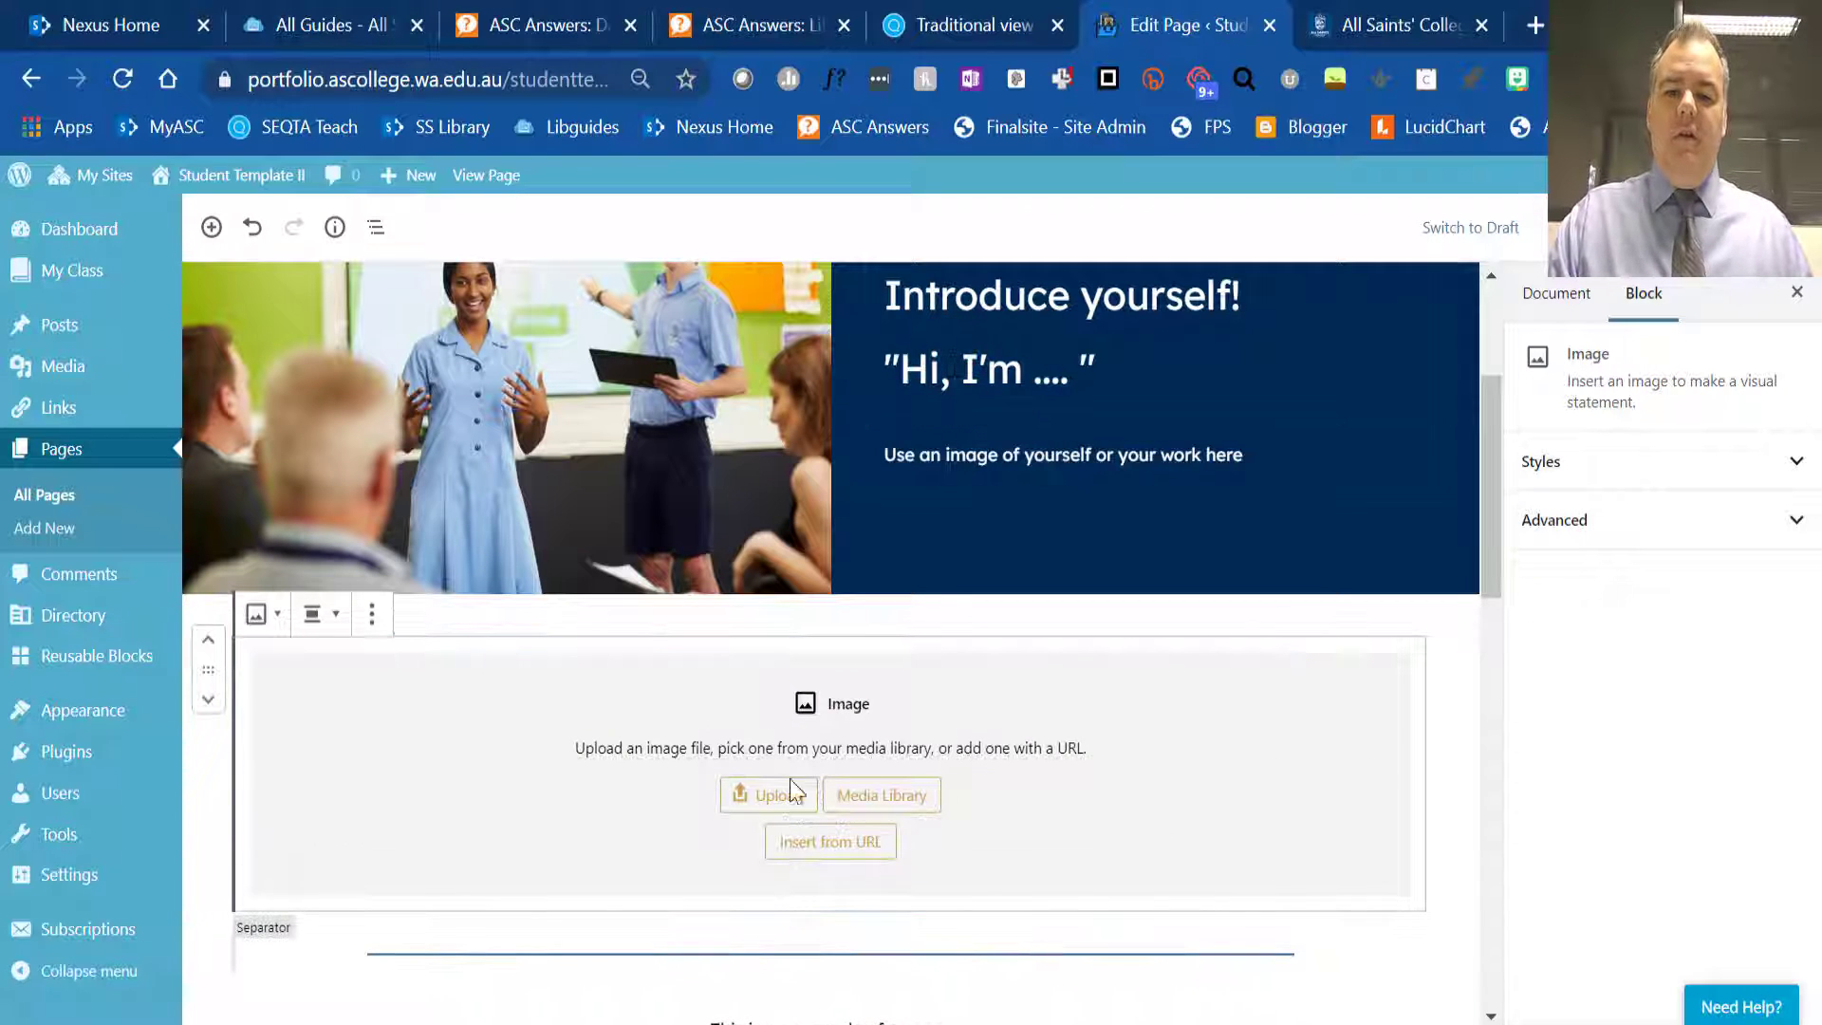
left_click(861, 797)
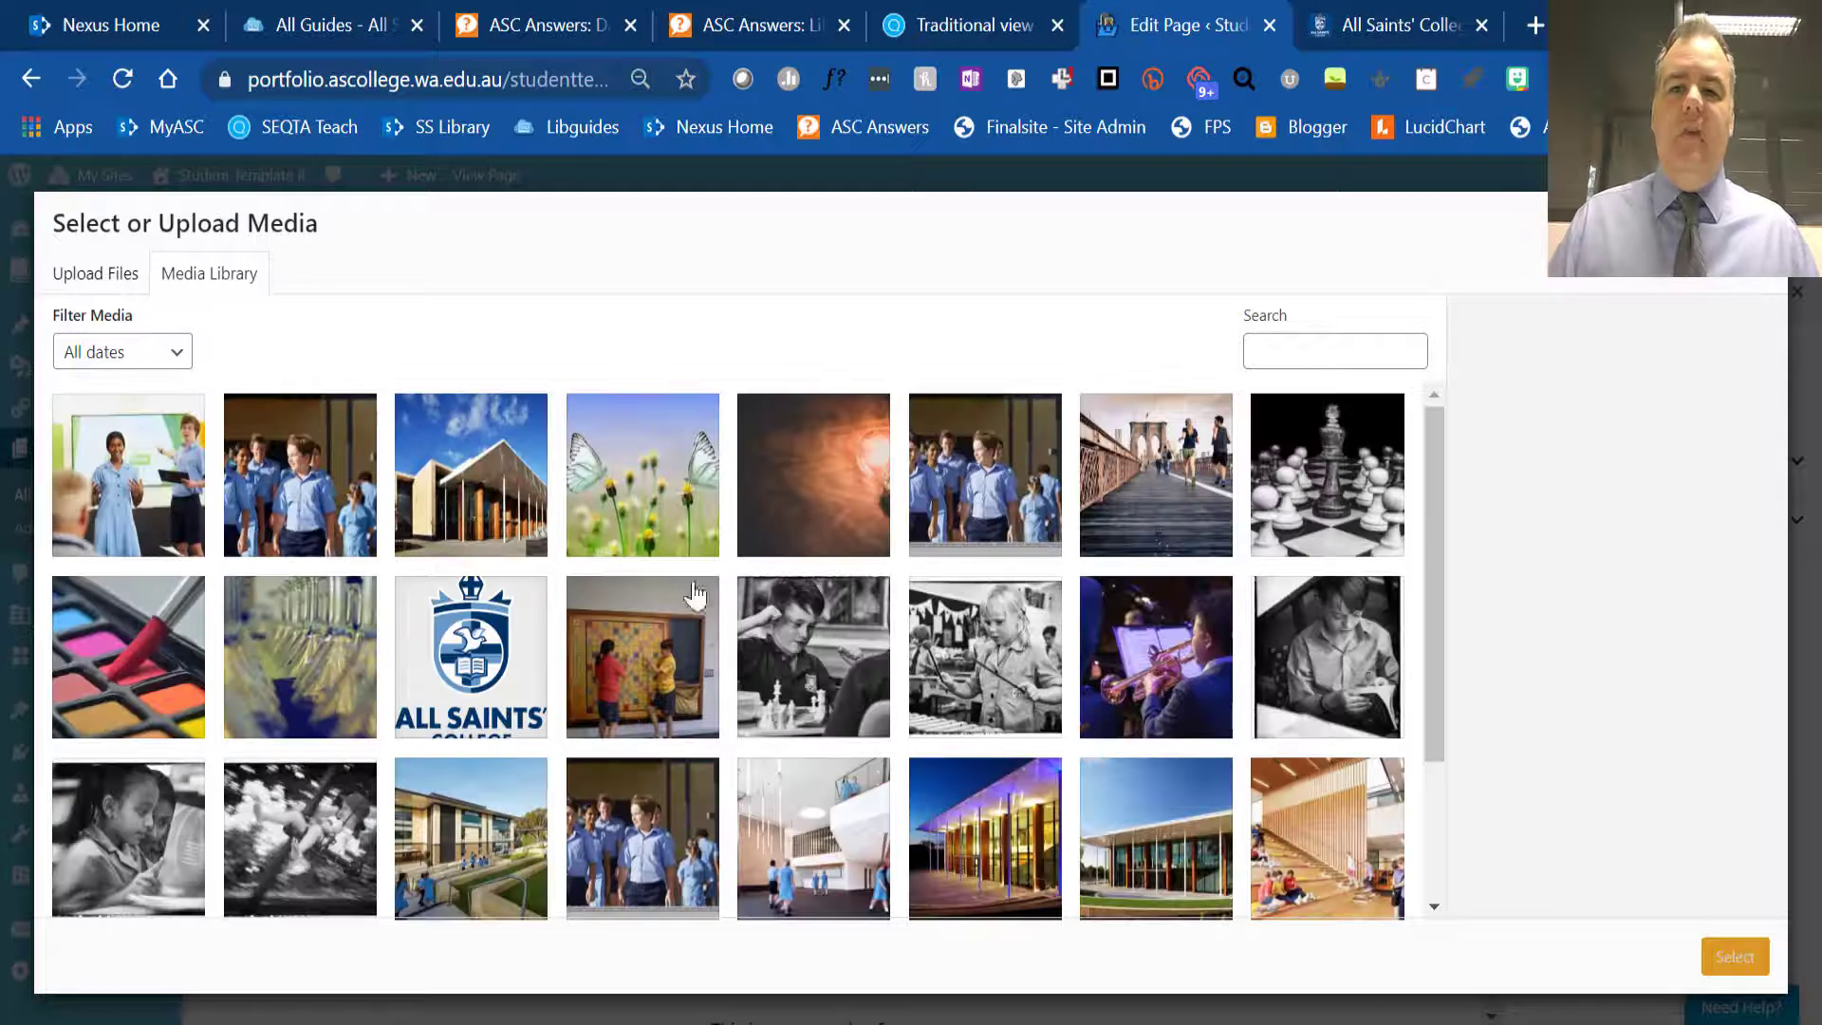
left_click(824, 490)
left_click(1726, 957)
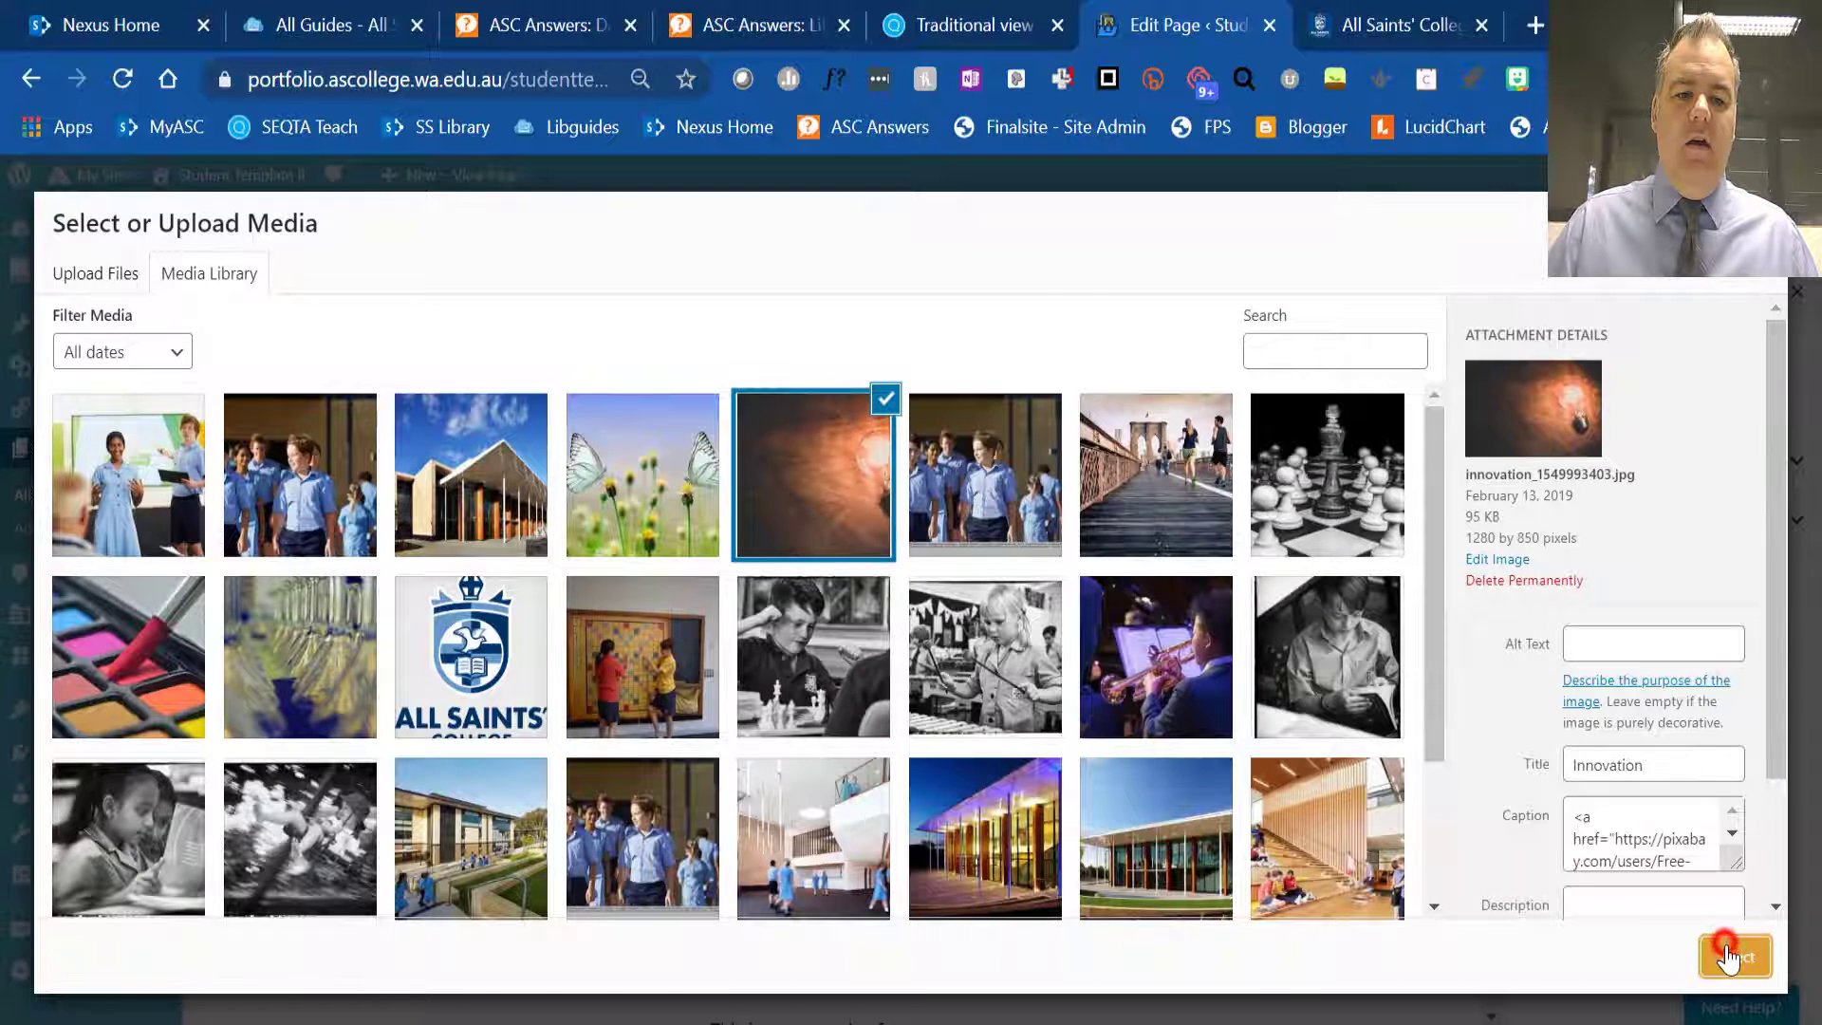
- Shrink the light bulb image to about 630 by 418 pixels and centre-align it
scroll(1158, 656, "down", 3)
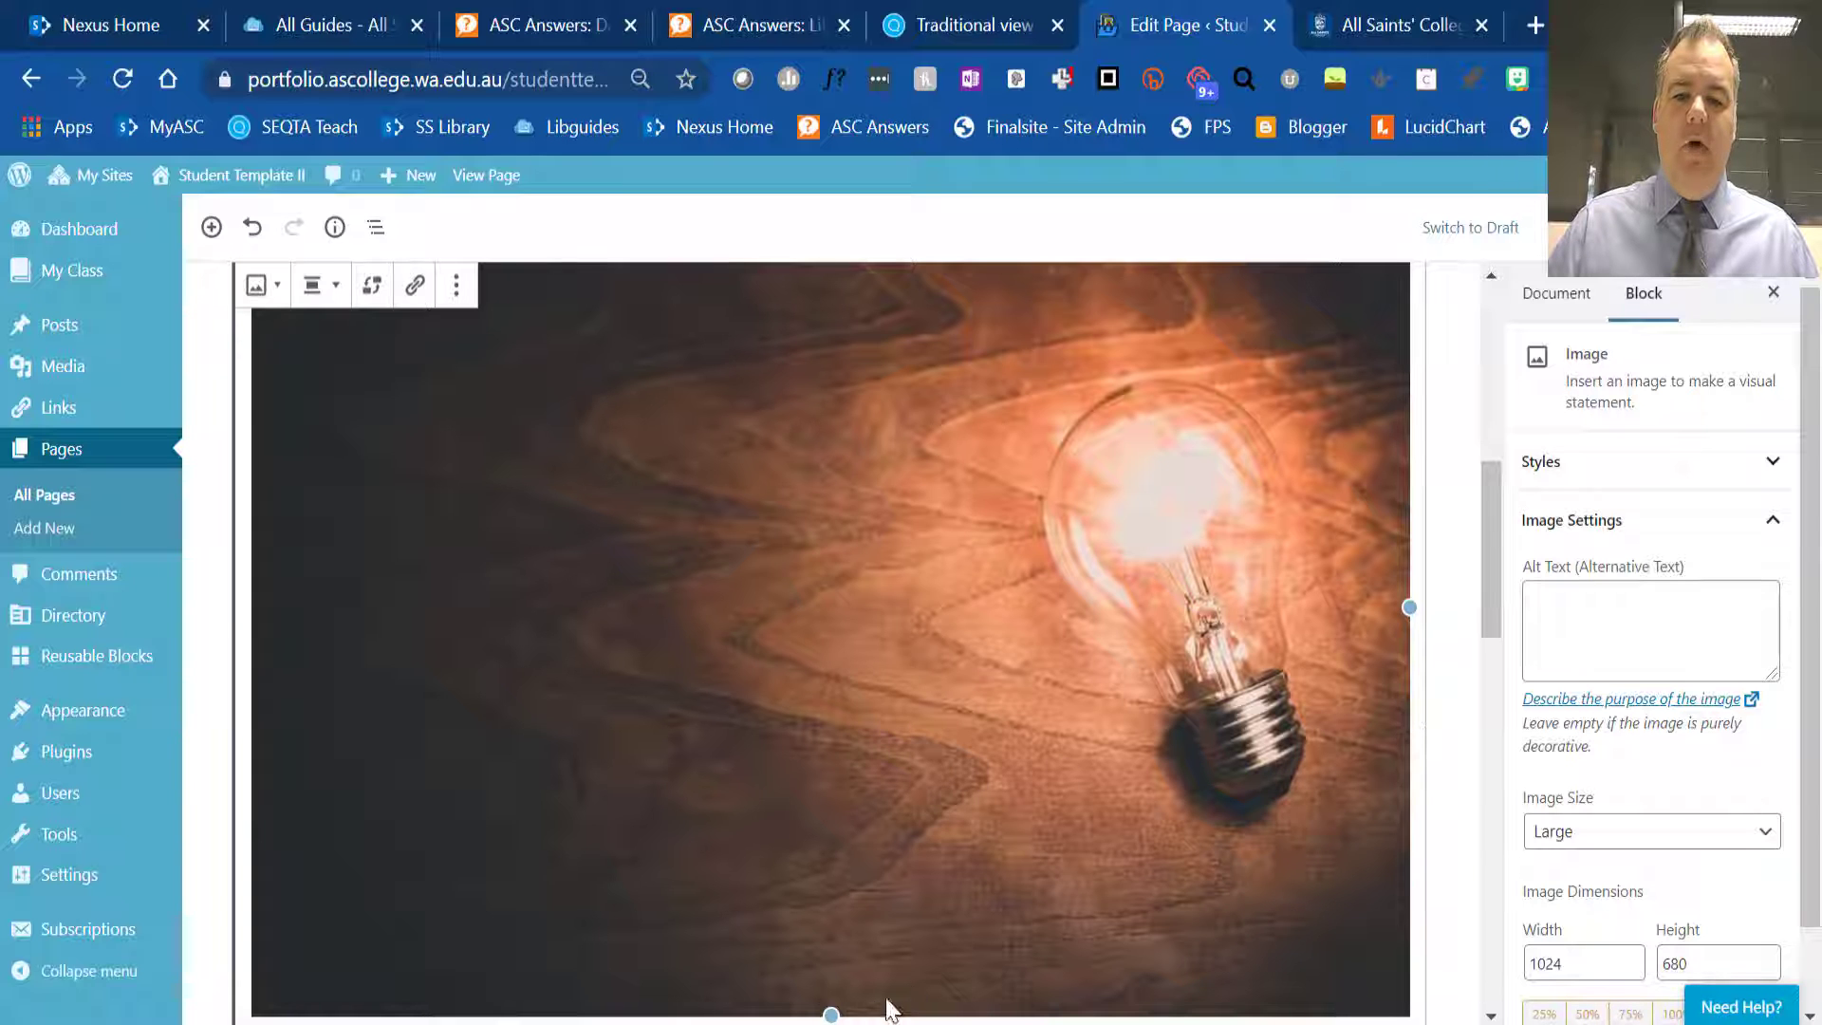
left_click_drag(832, 1001, 835, 702)
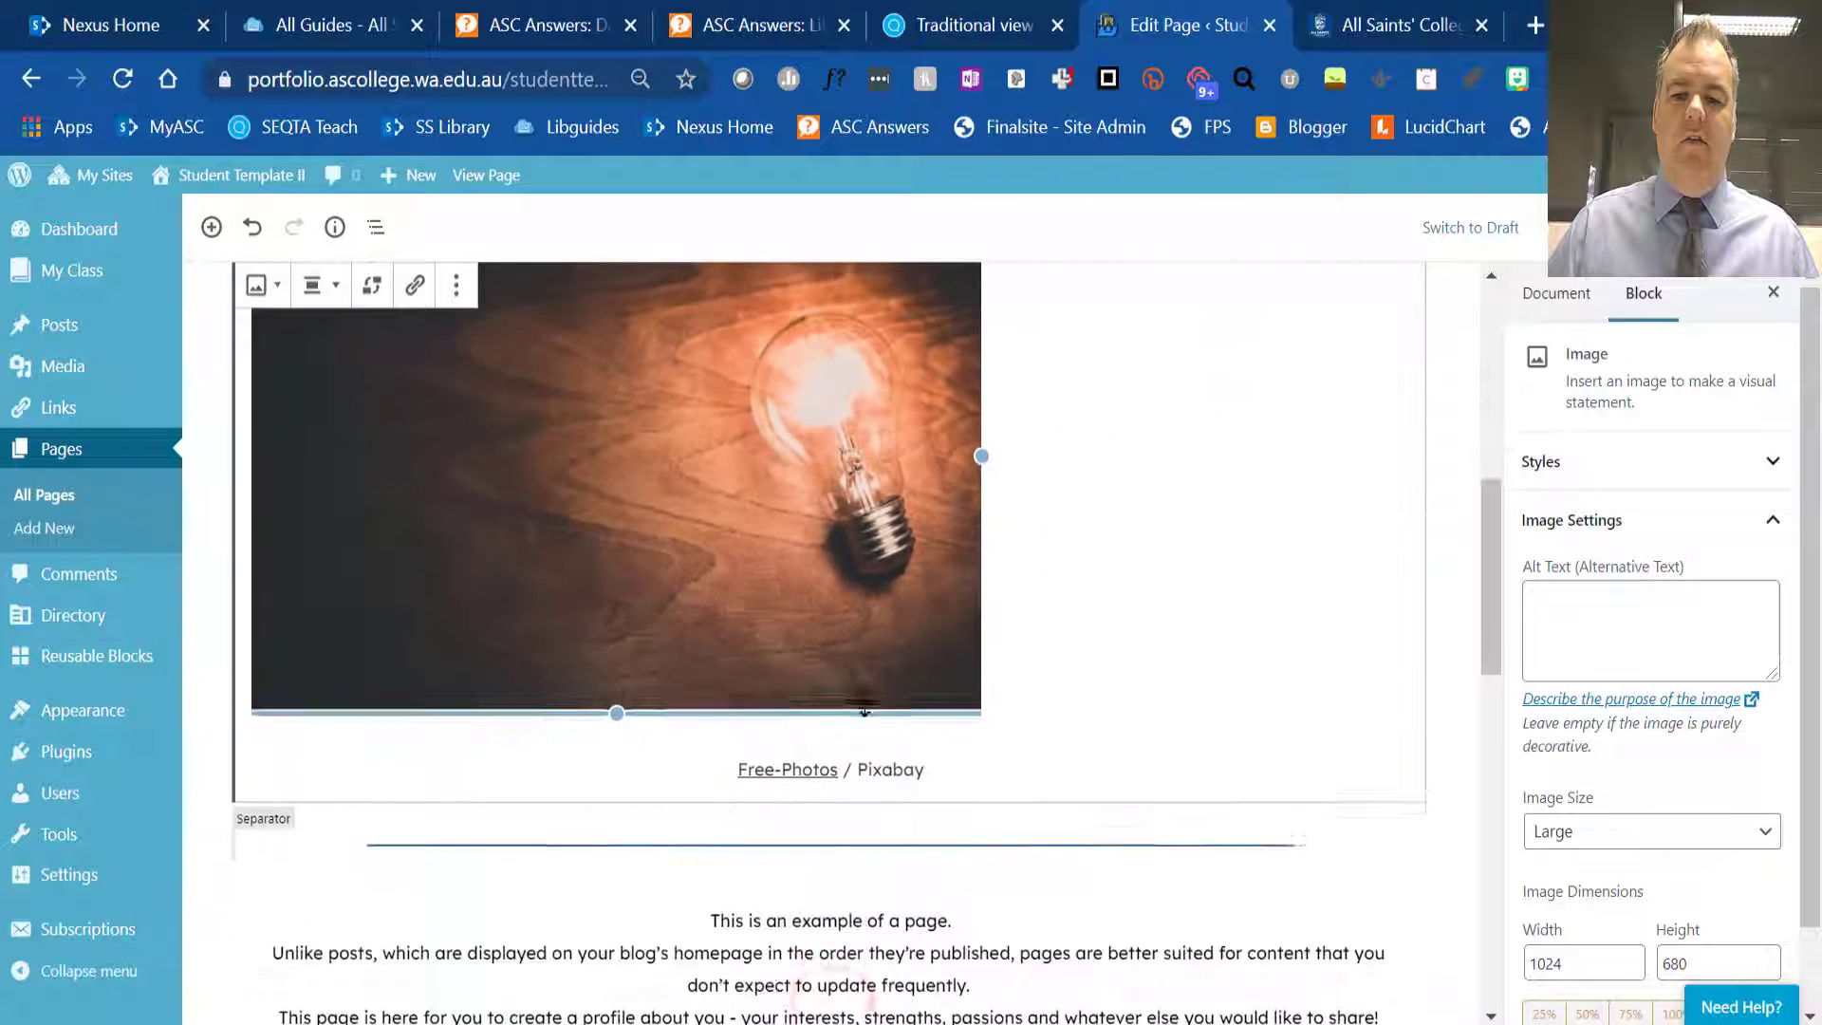
scroll(1119, 590, "up", 6)
scroll(1101, 635, "down", 3)
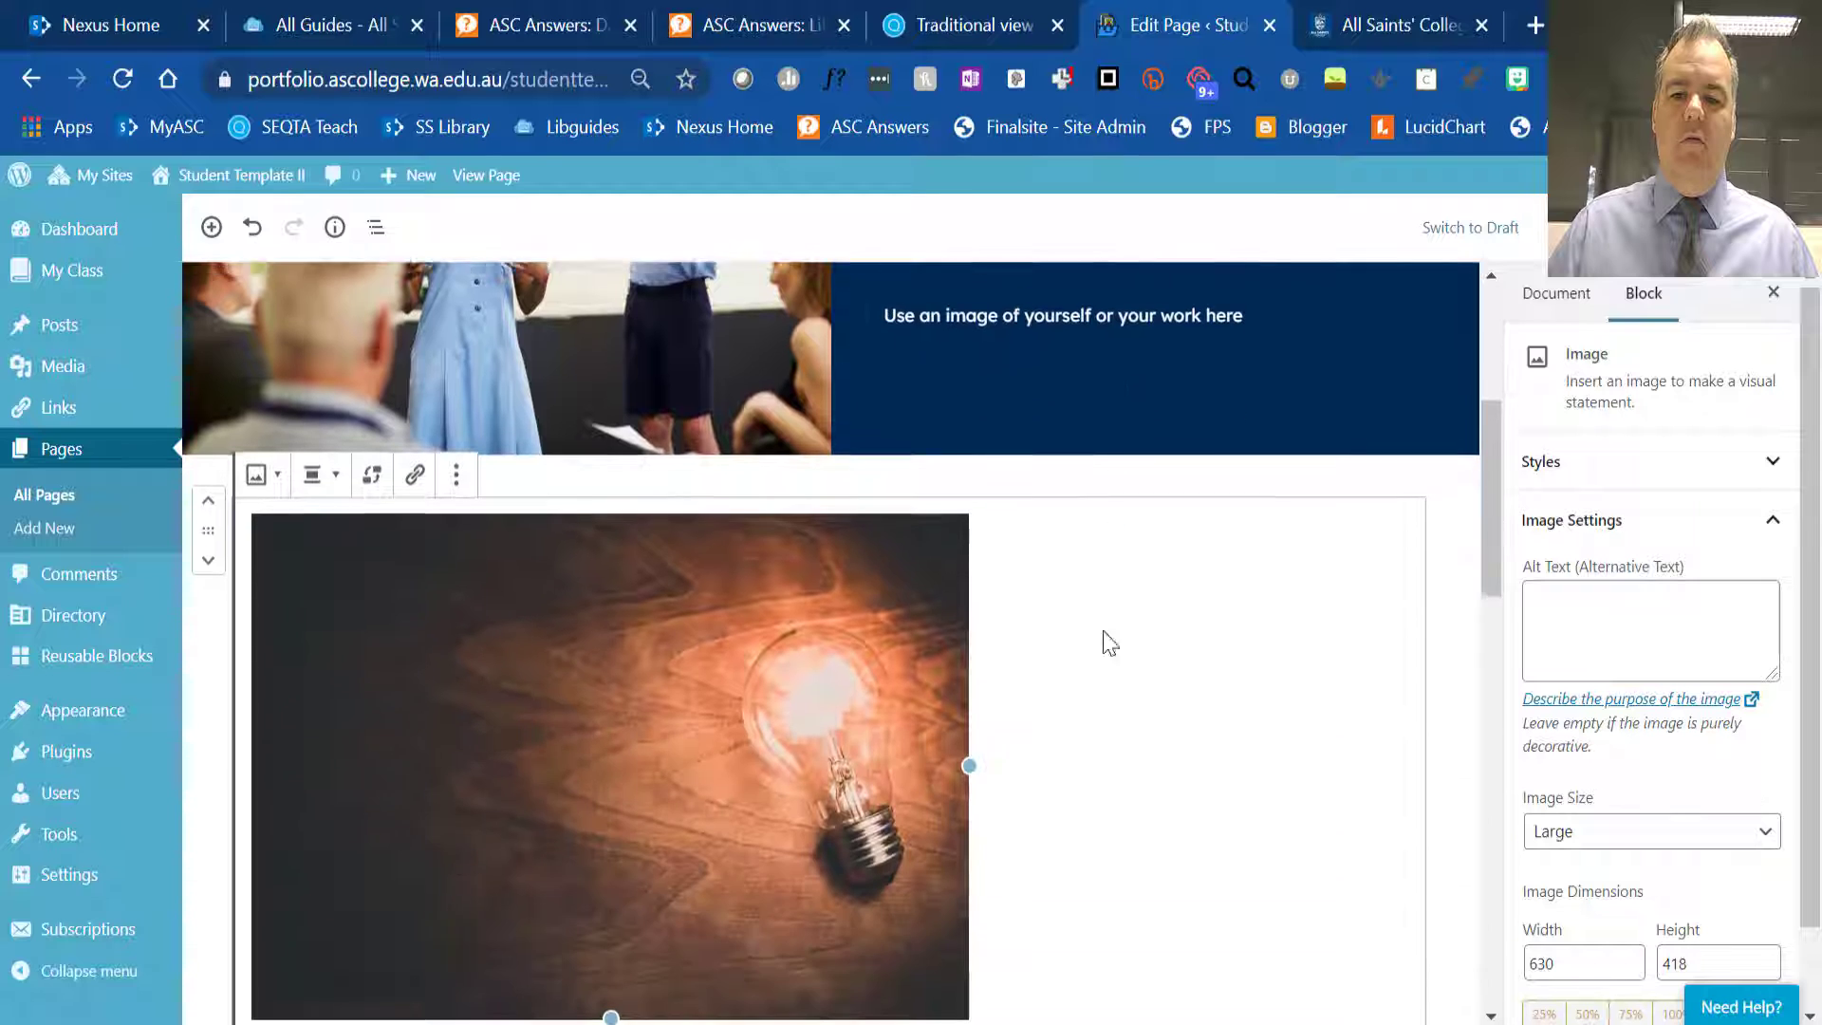
left_click(336, 465)
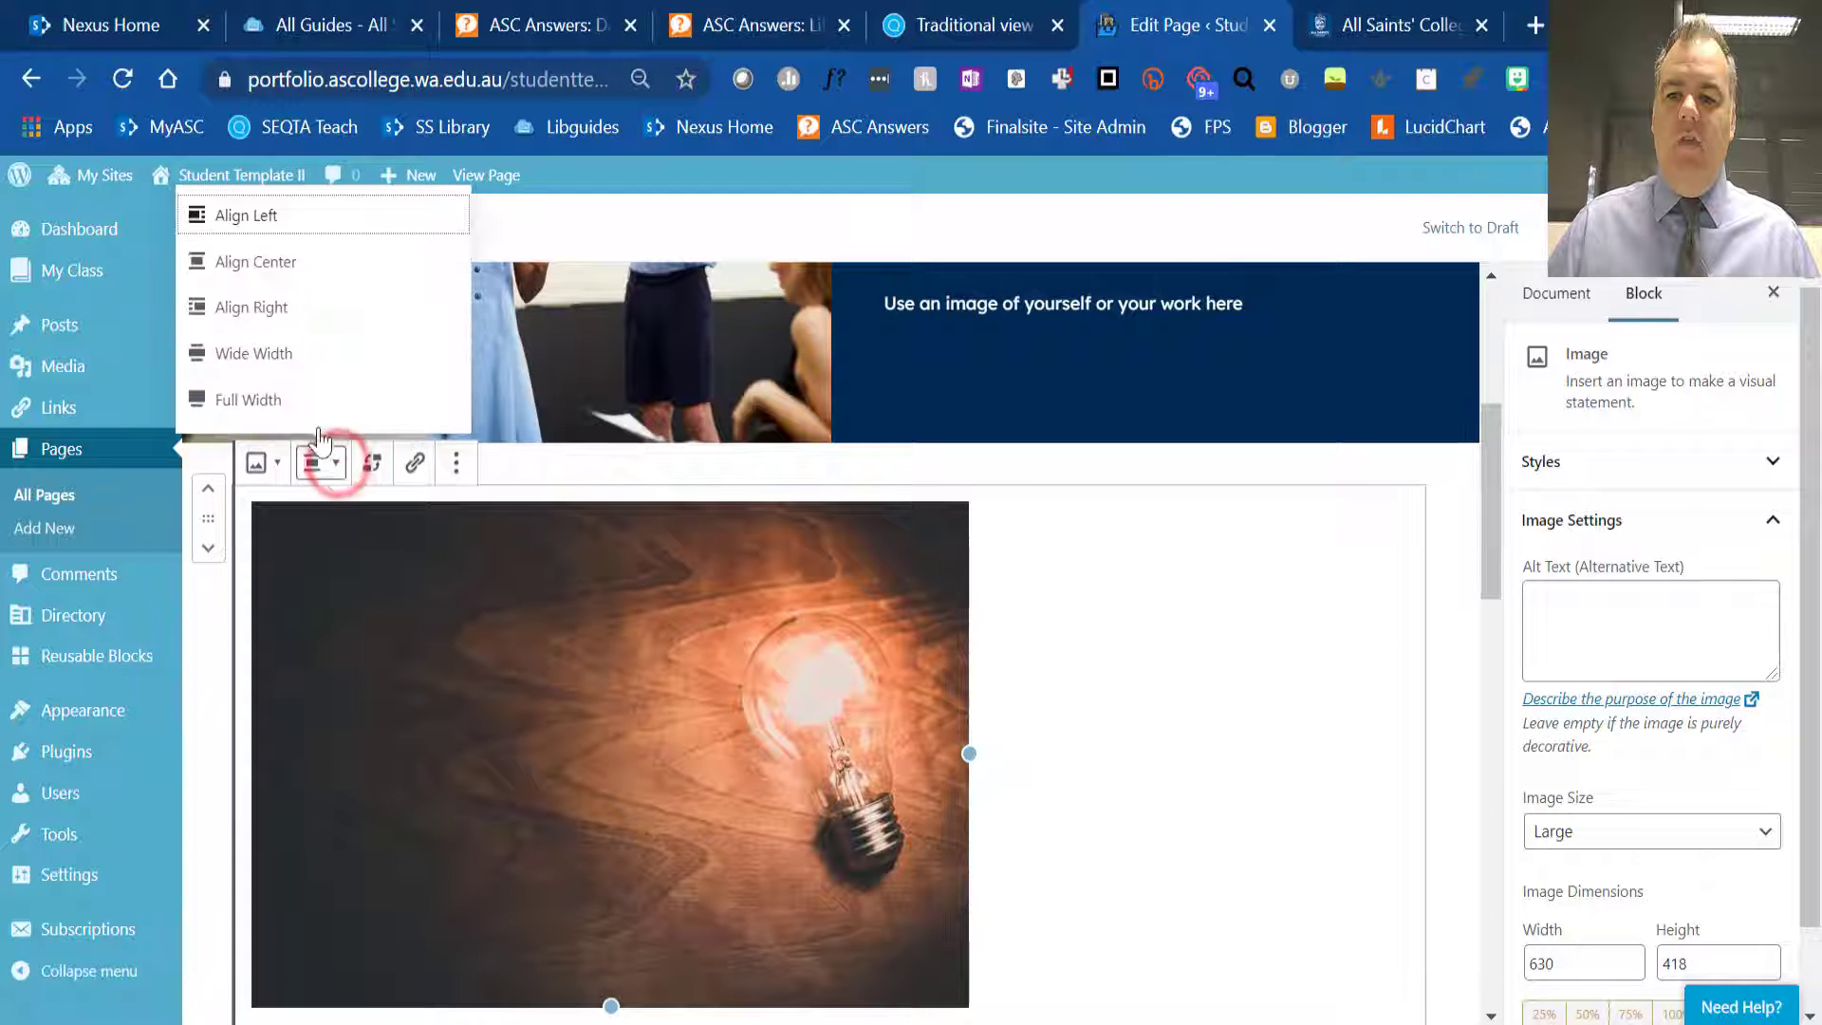
left_click(278, 279)
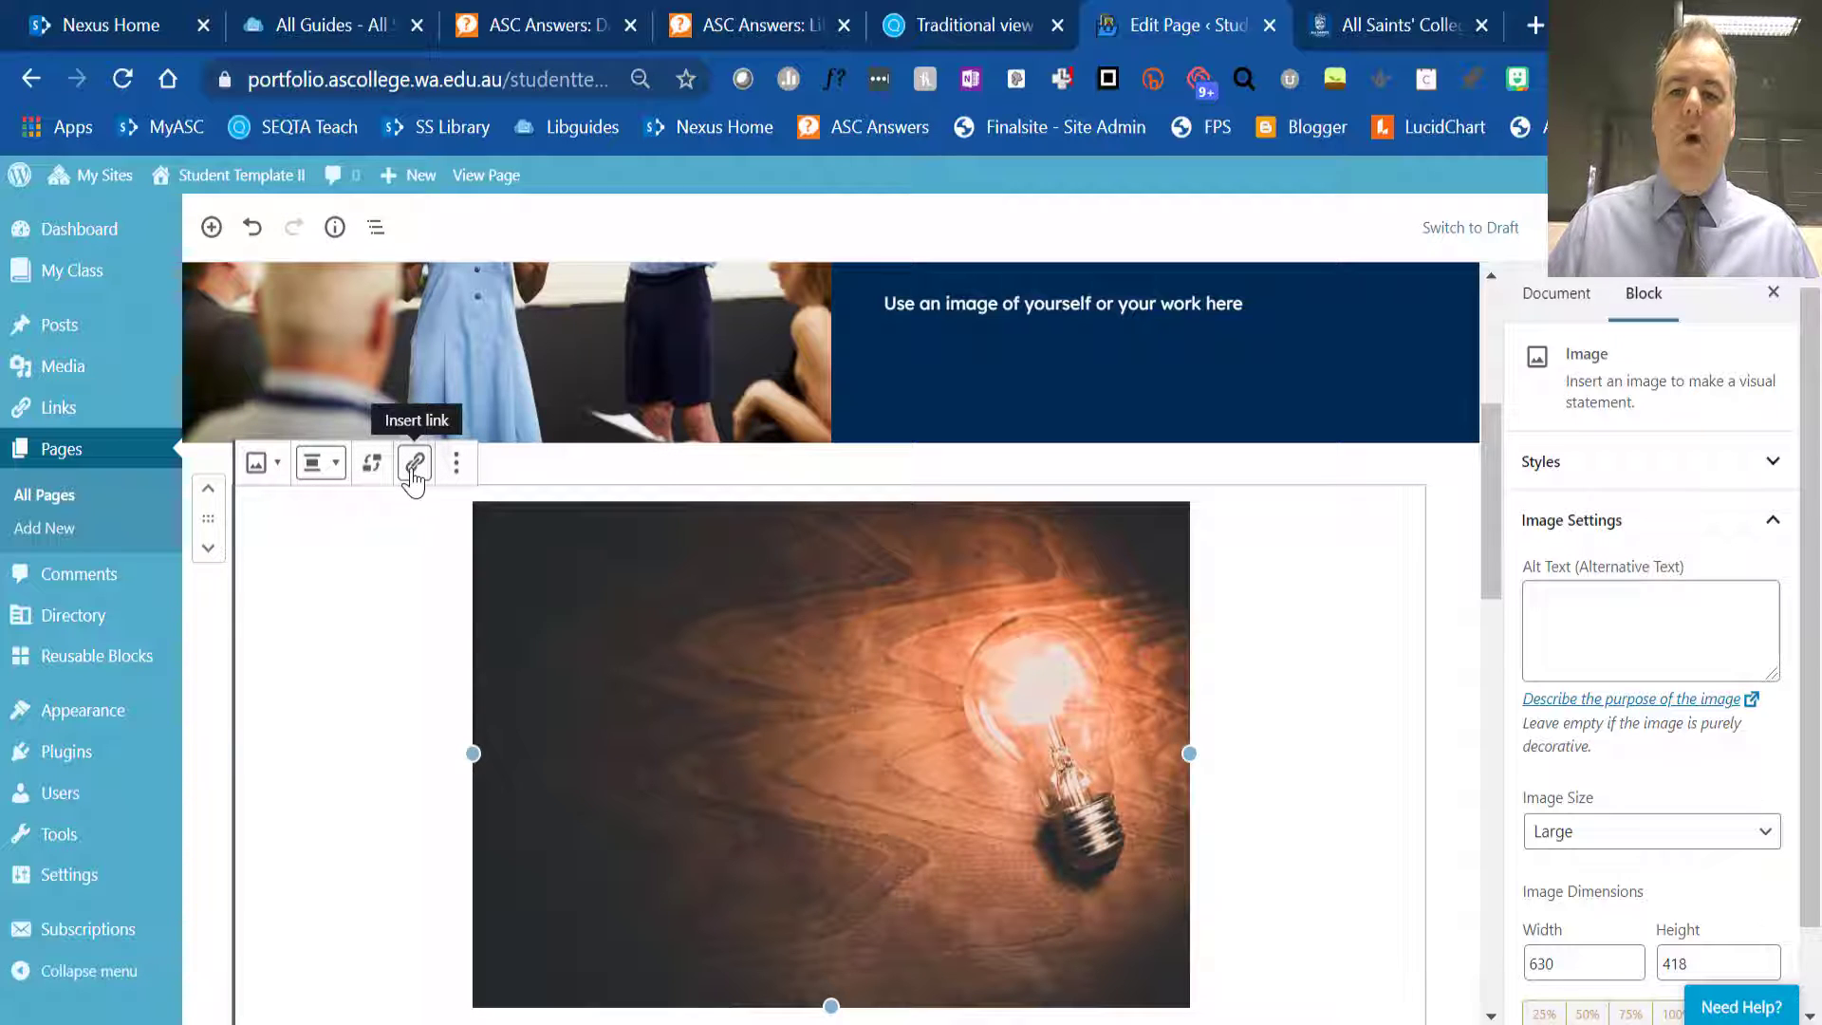
- Look at the image block's further options and apply the Circle Mask style to the light bulb image
left_click(456, 463)
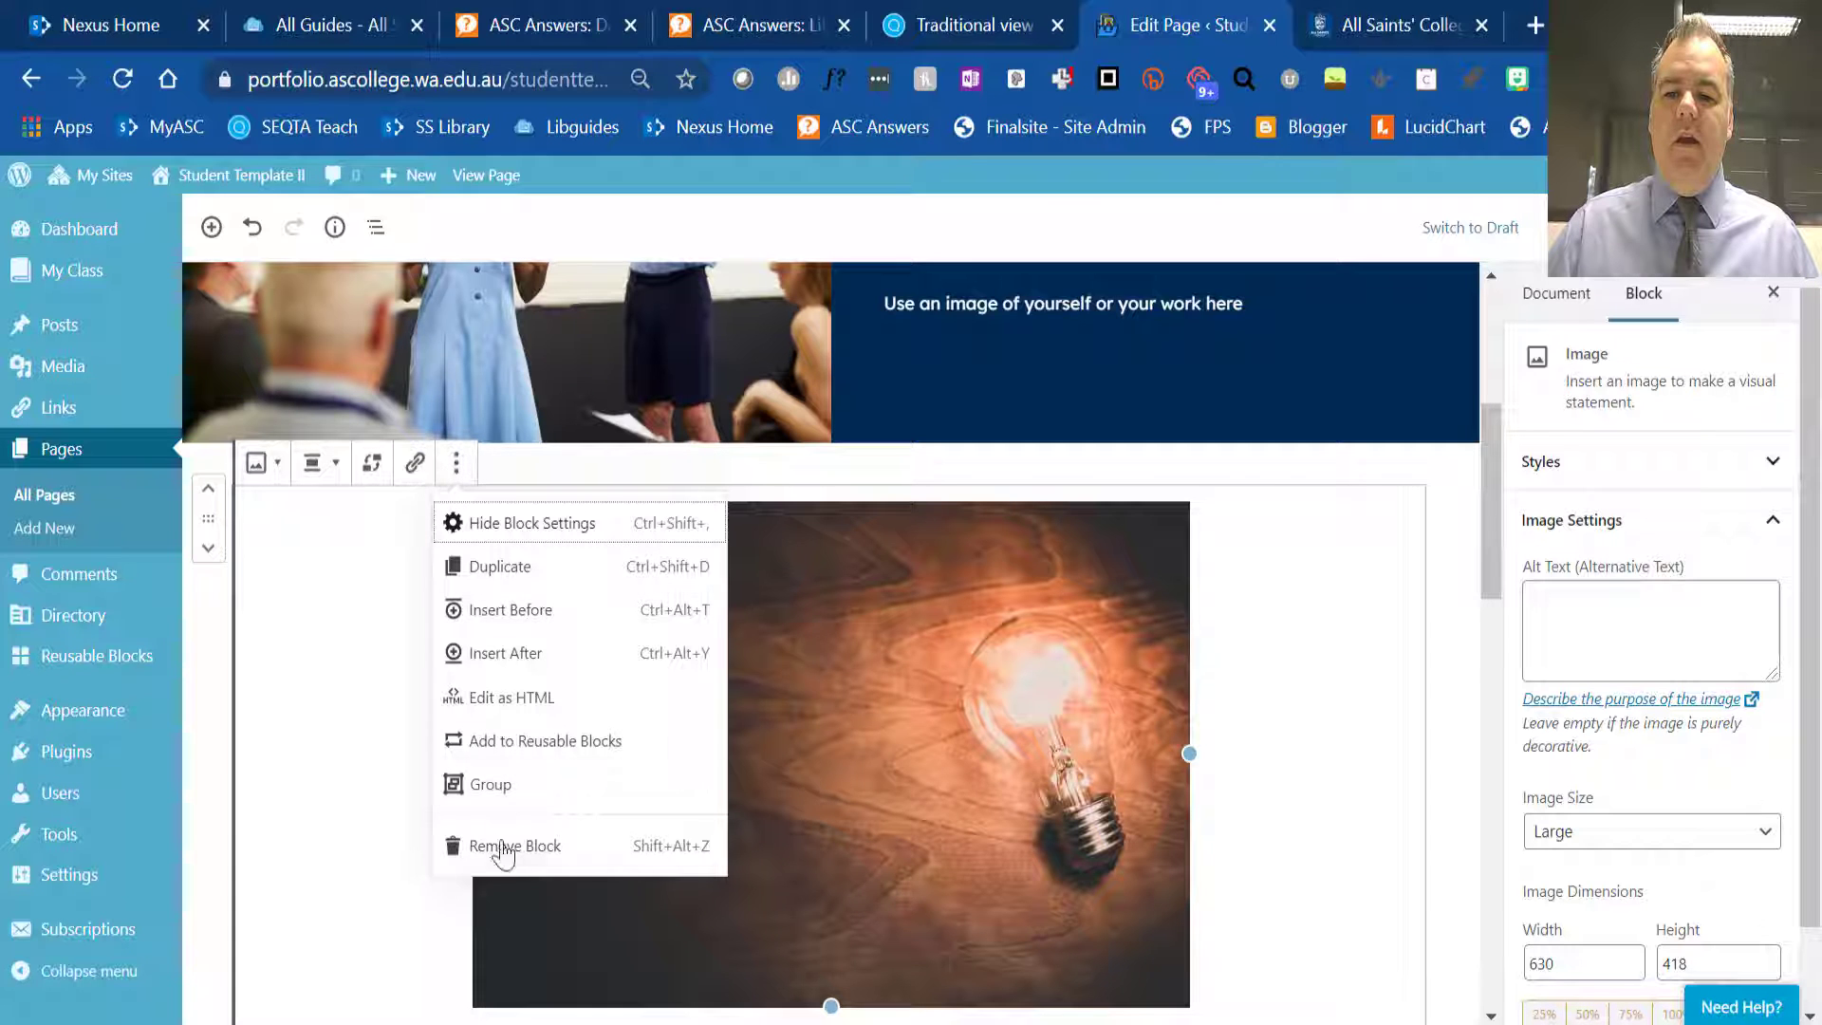
left_click(378, 497)
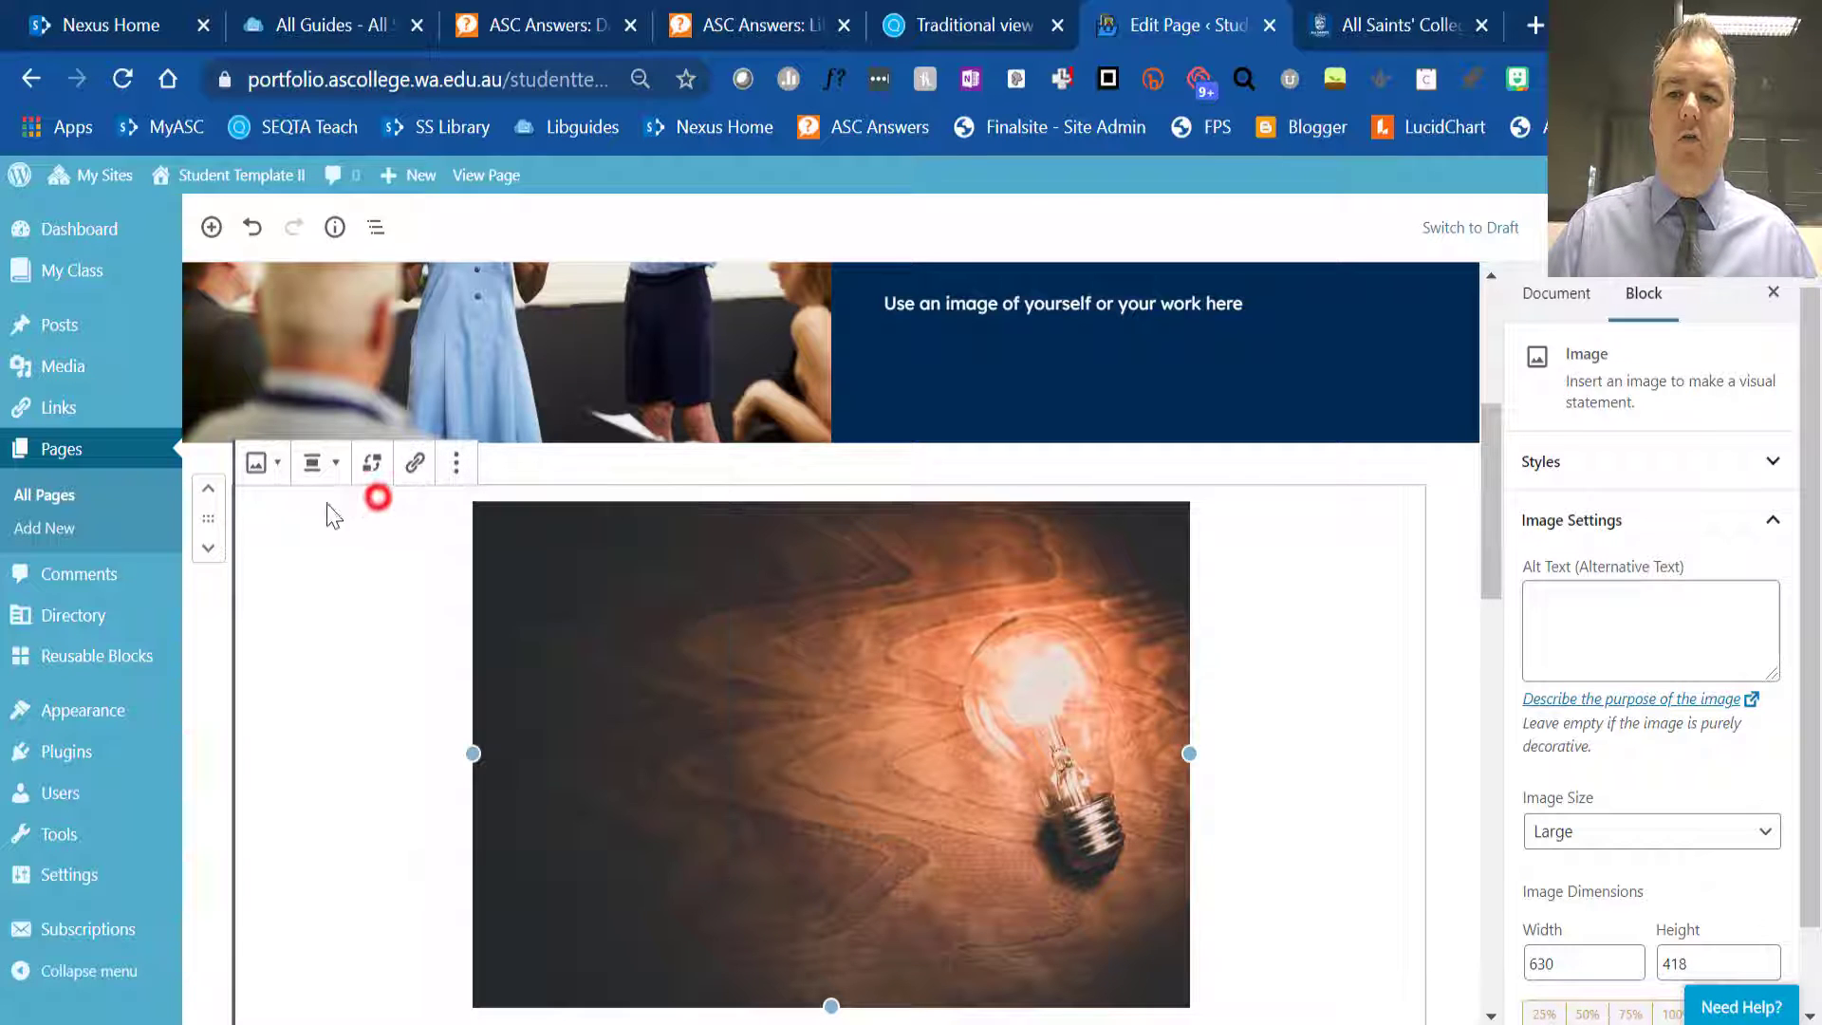
left_click(258, 463)
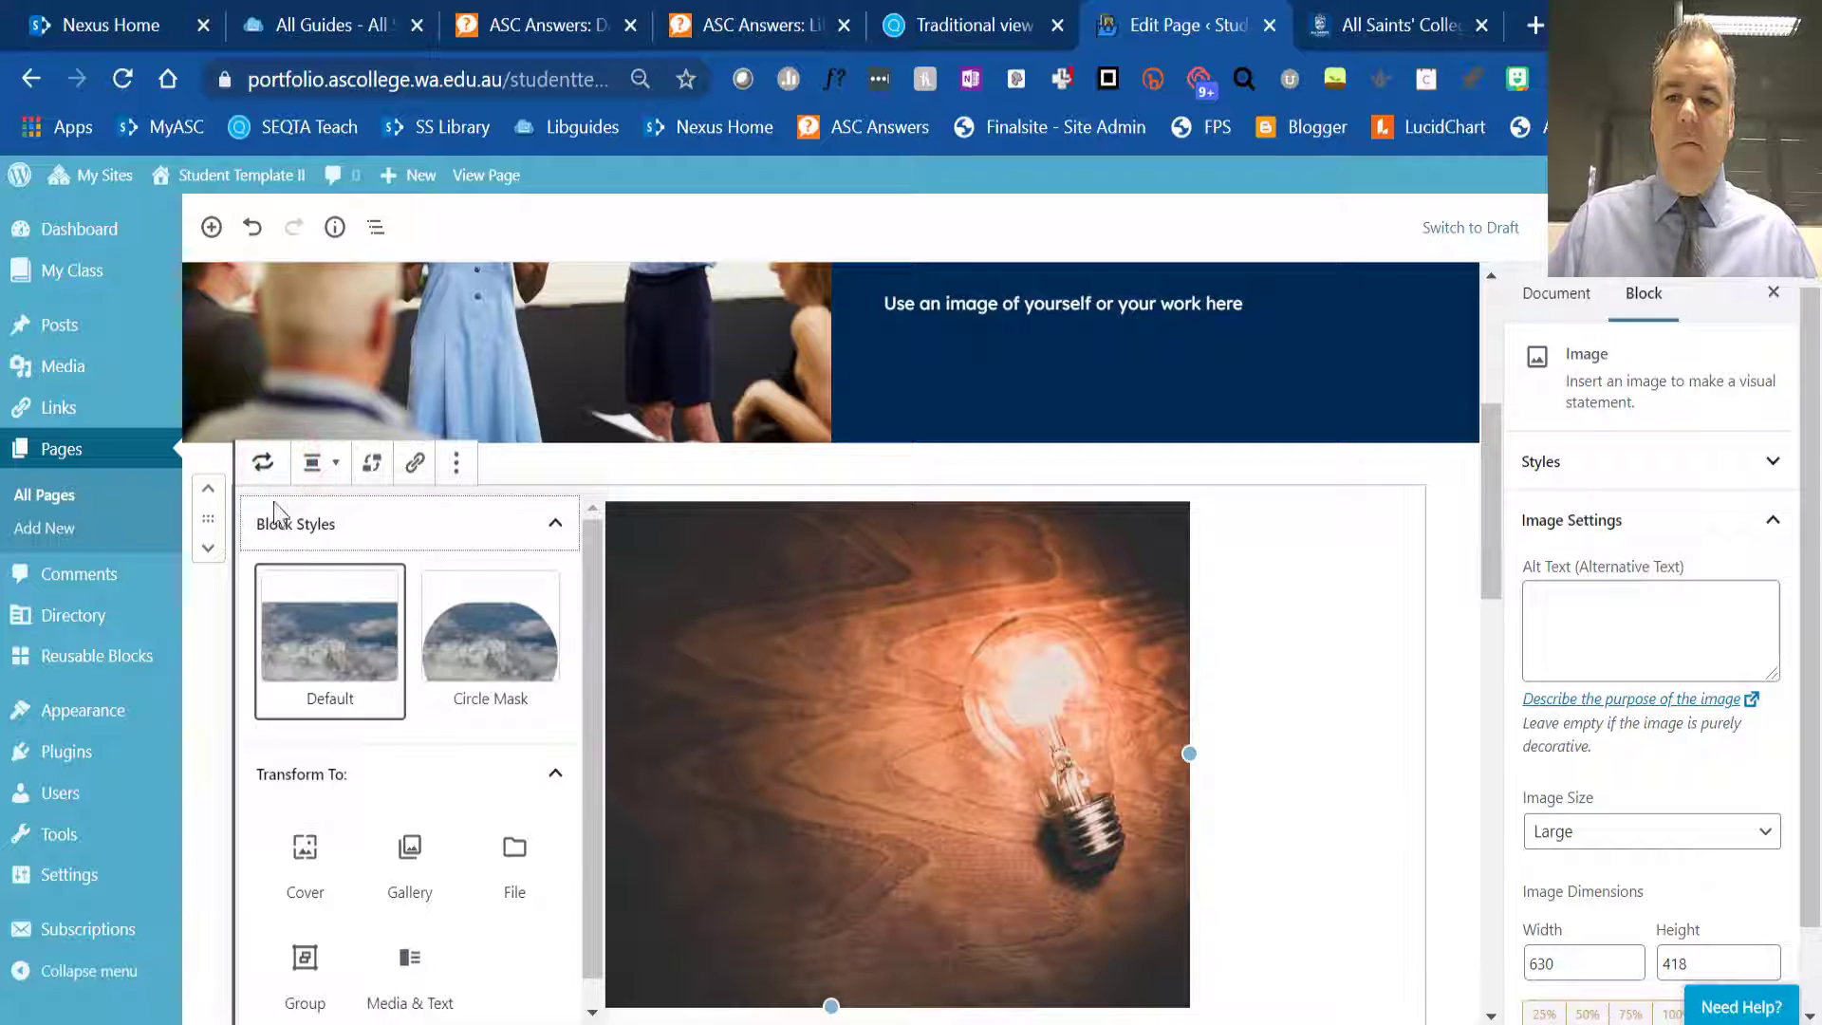
left_click(500, 683)
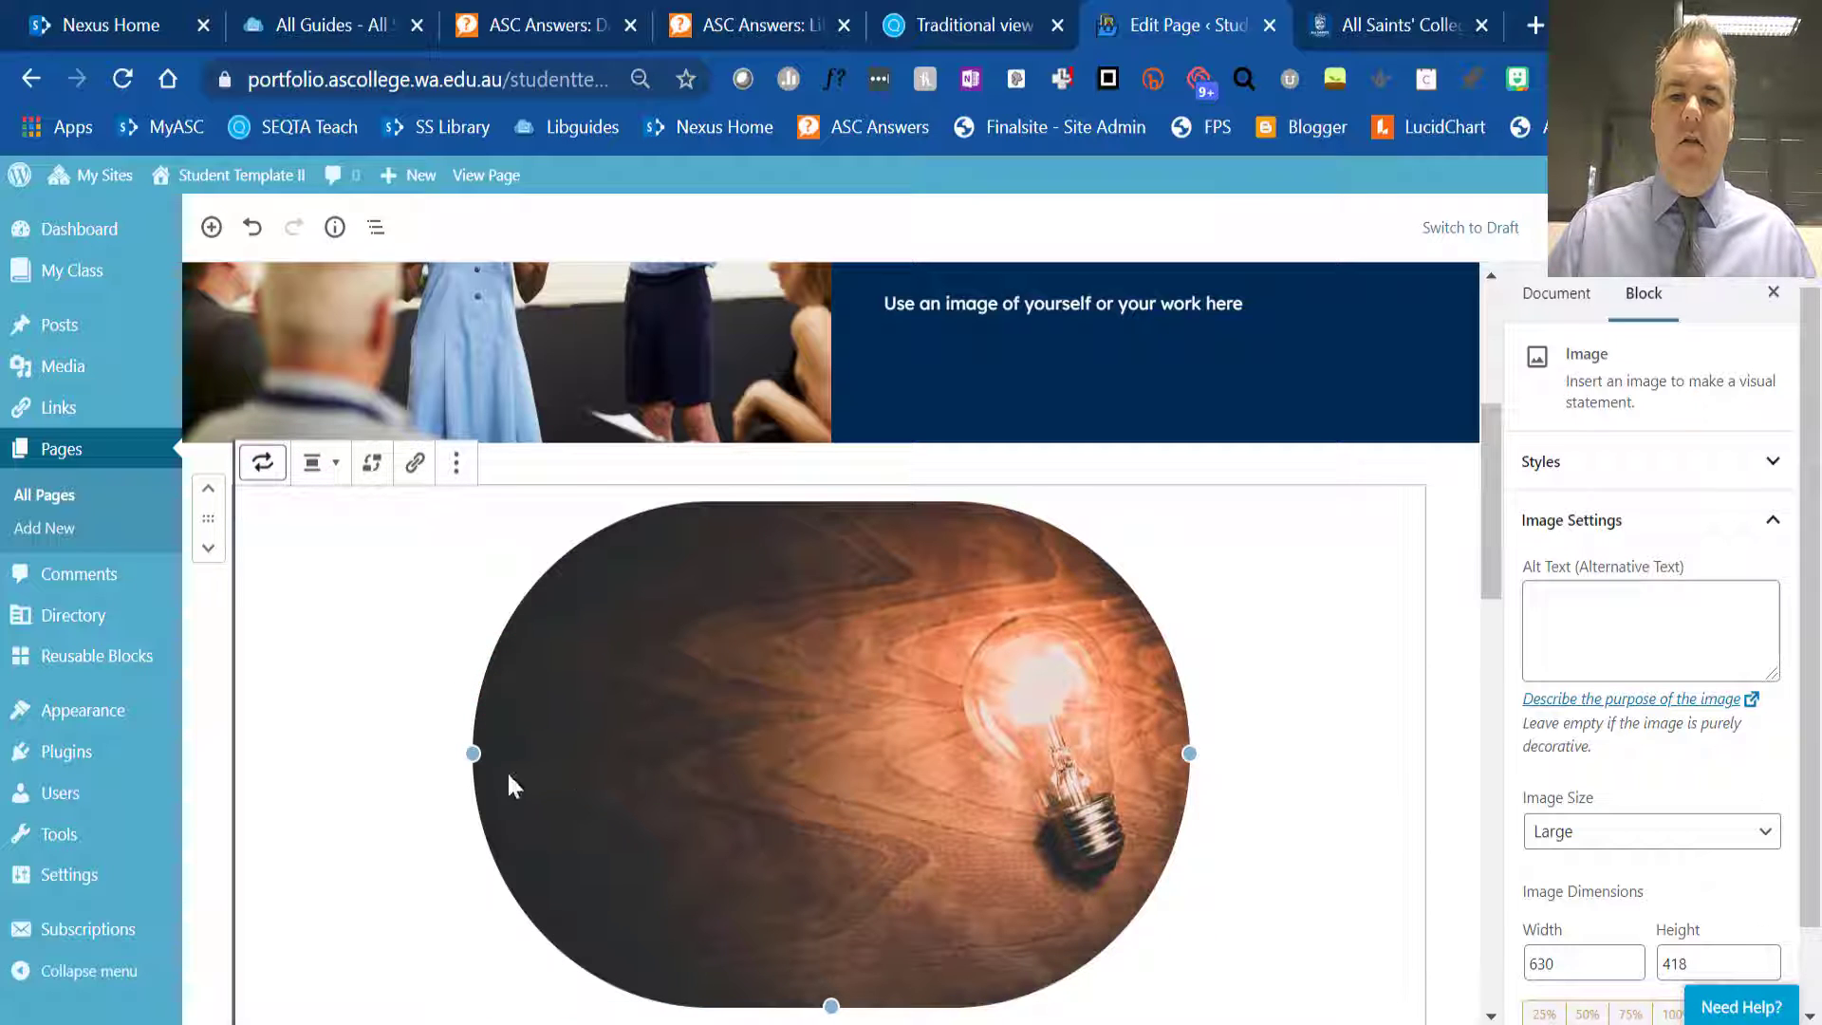
mouse_move(465, 751)
left_mouse_down()
mouse_move(407, 748)
mouse_move(473, 753)
left_mouse_up()
- Transform the light bulb image into a Media & Text block and enter "Text" as its content
left_click(265, 465)
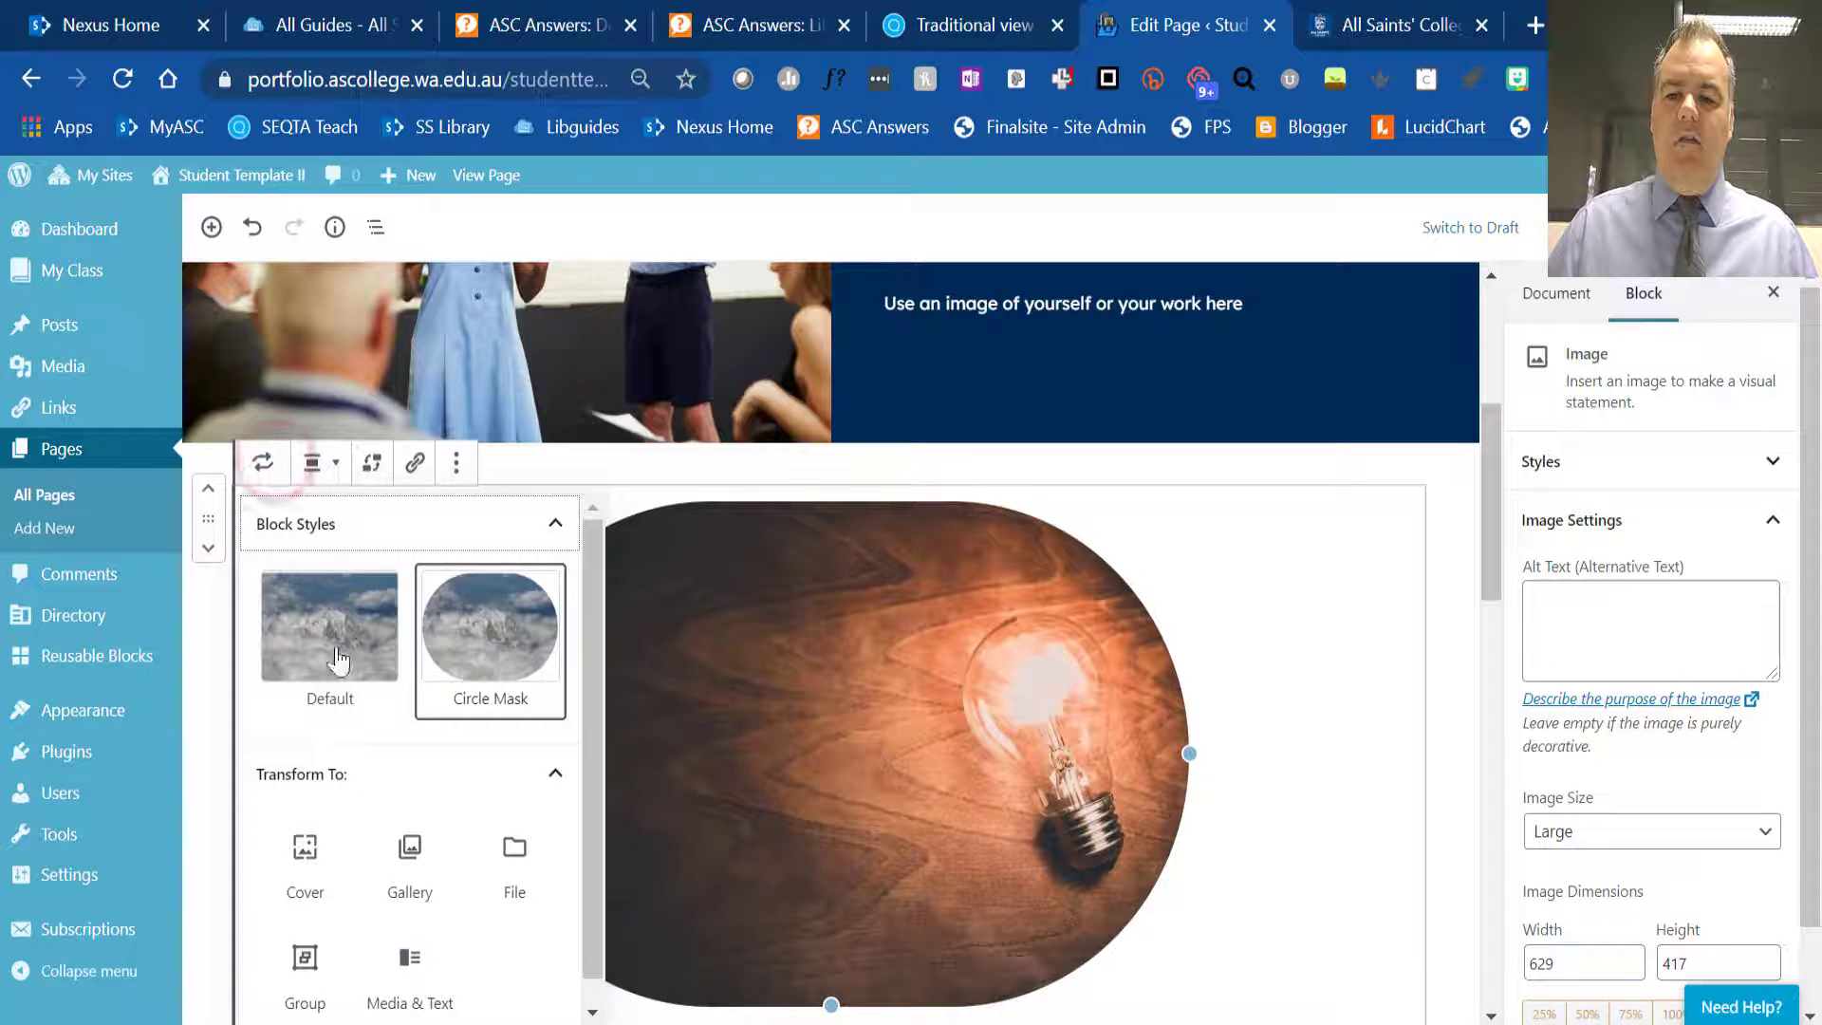
scroll(384, 868, "down", 1)
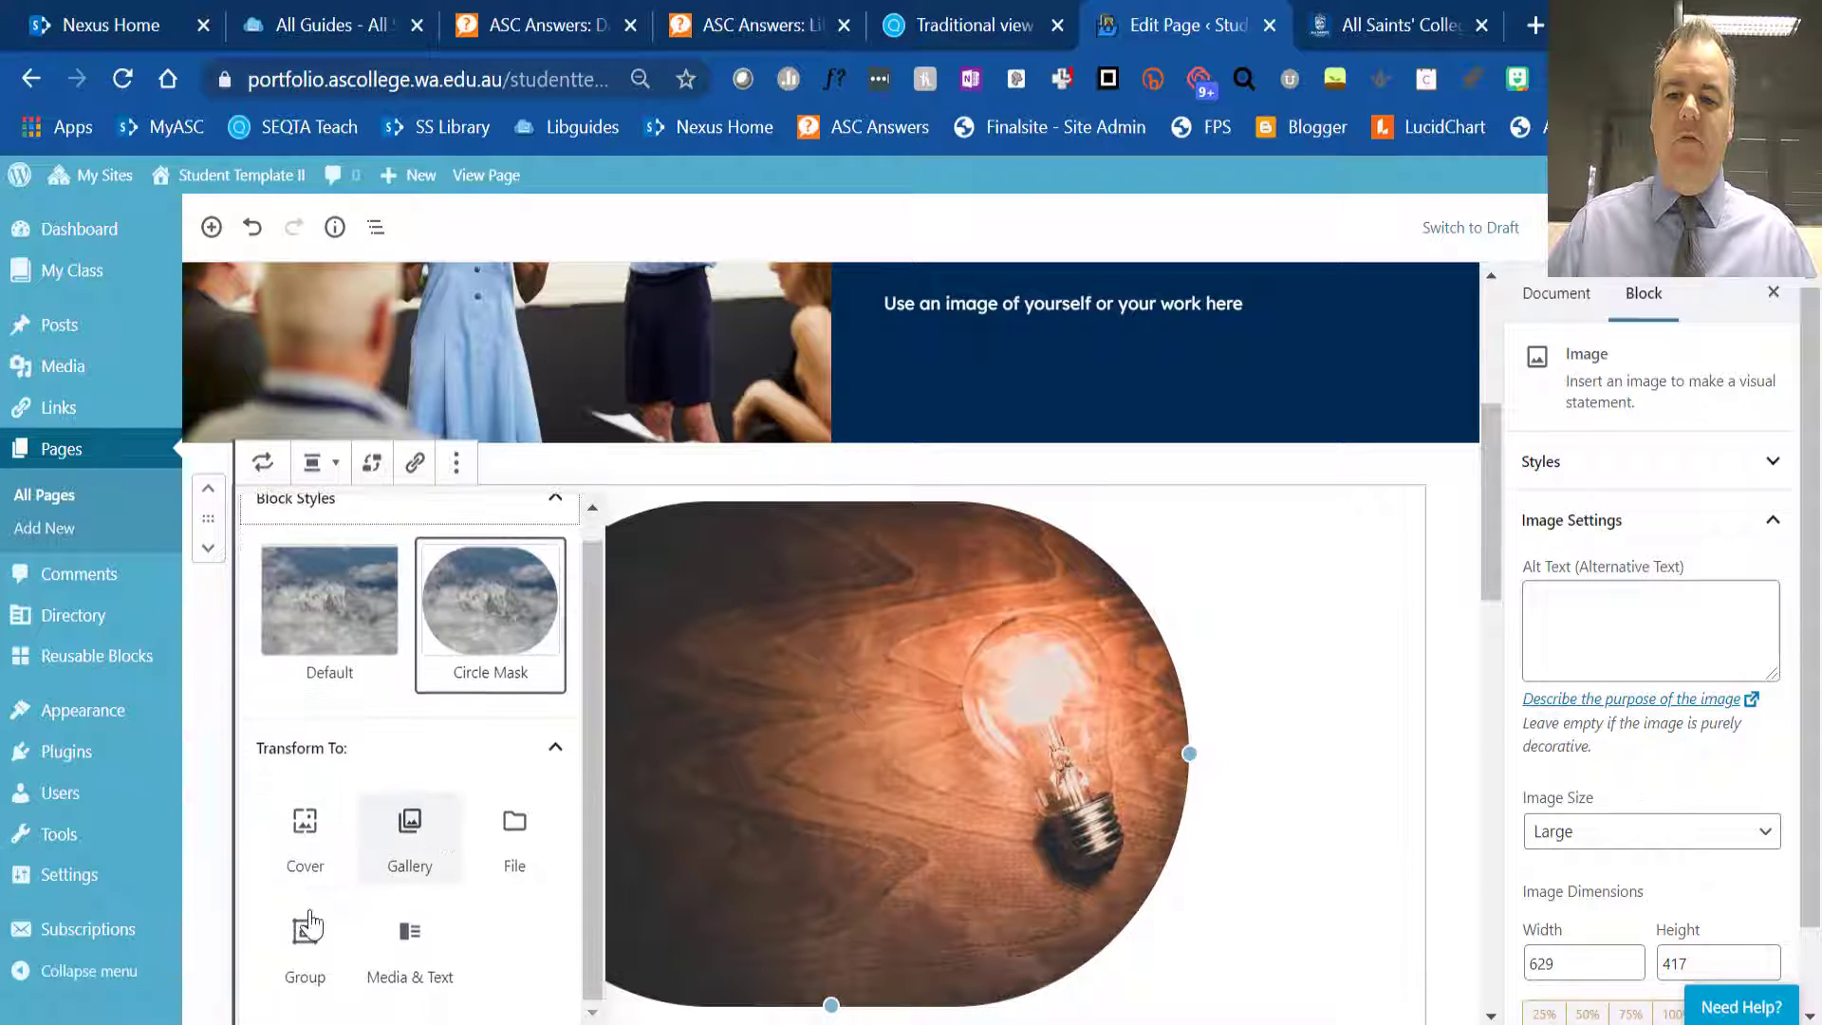
left_click(411, 939)
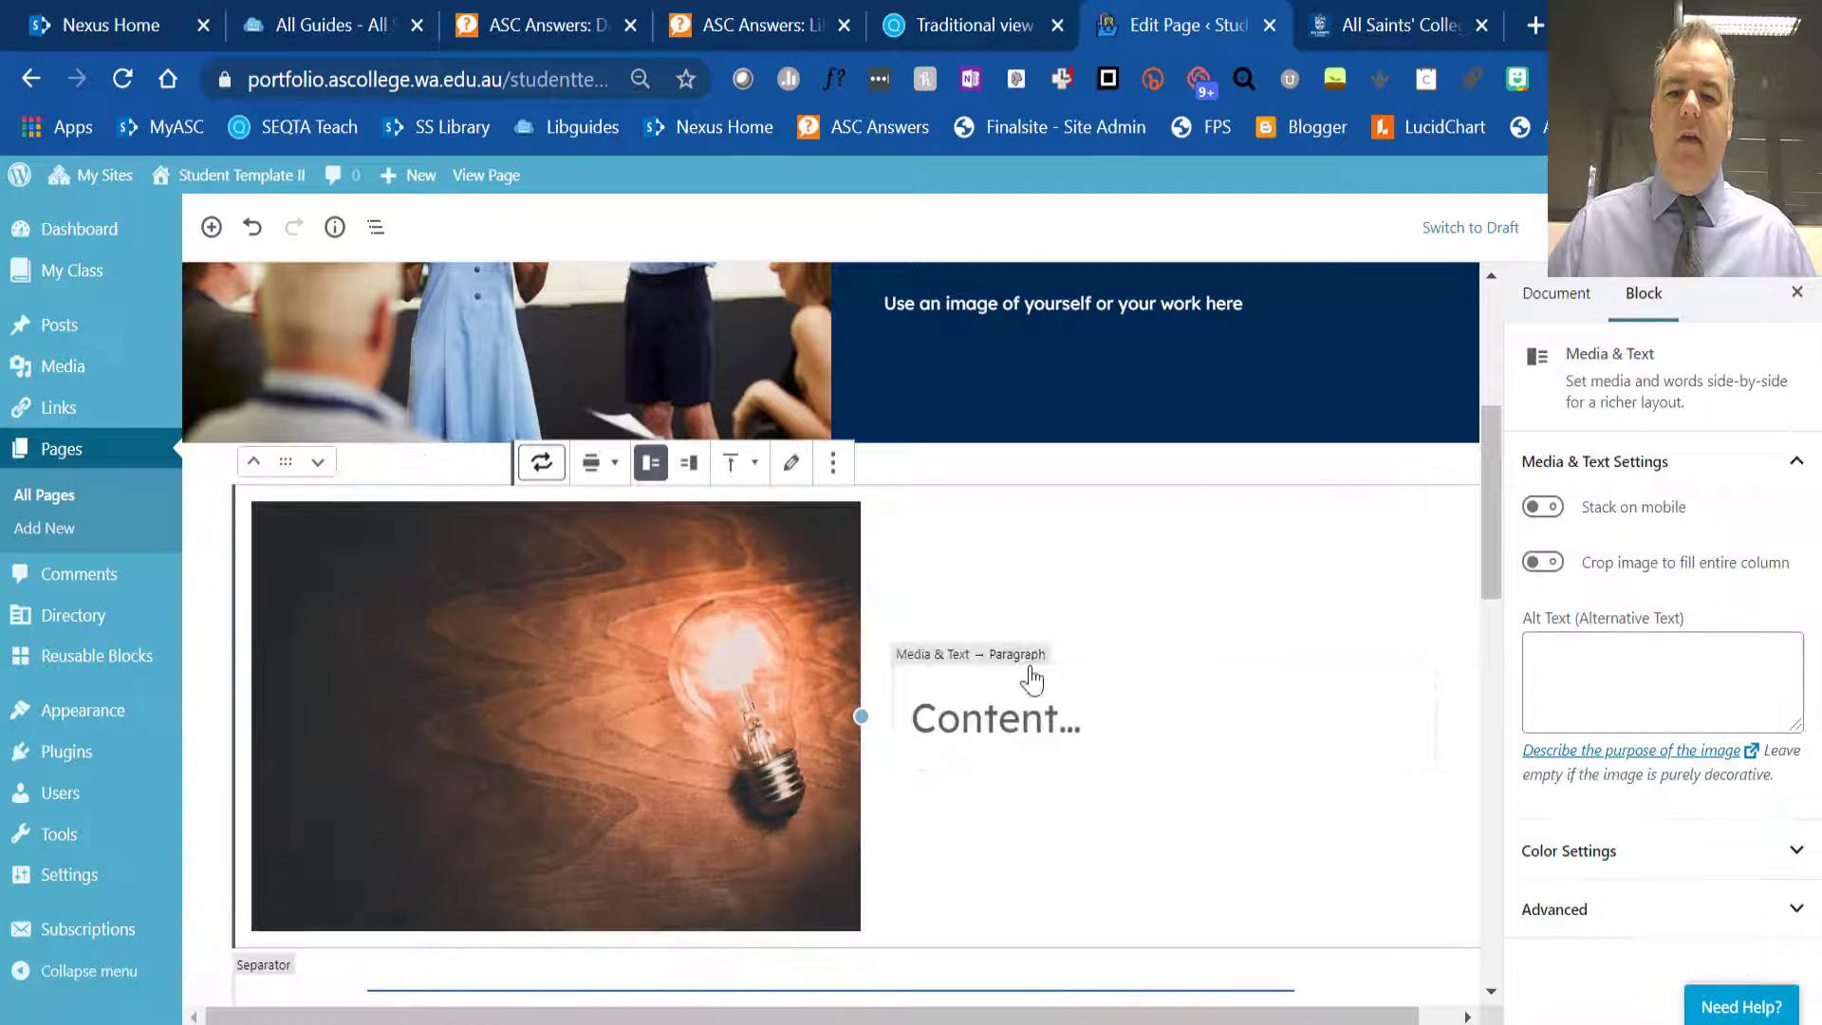
left_click(1016, 710)
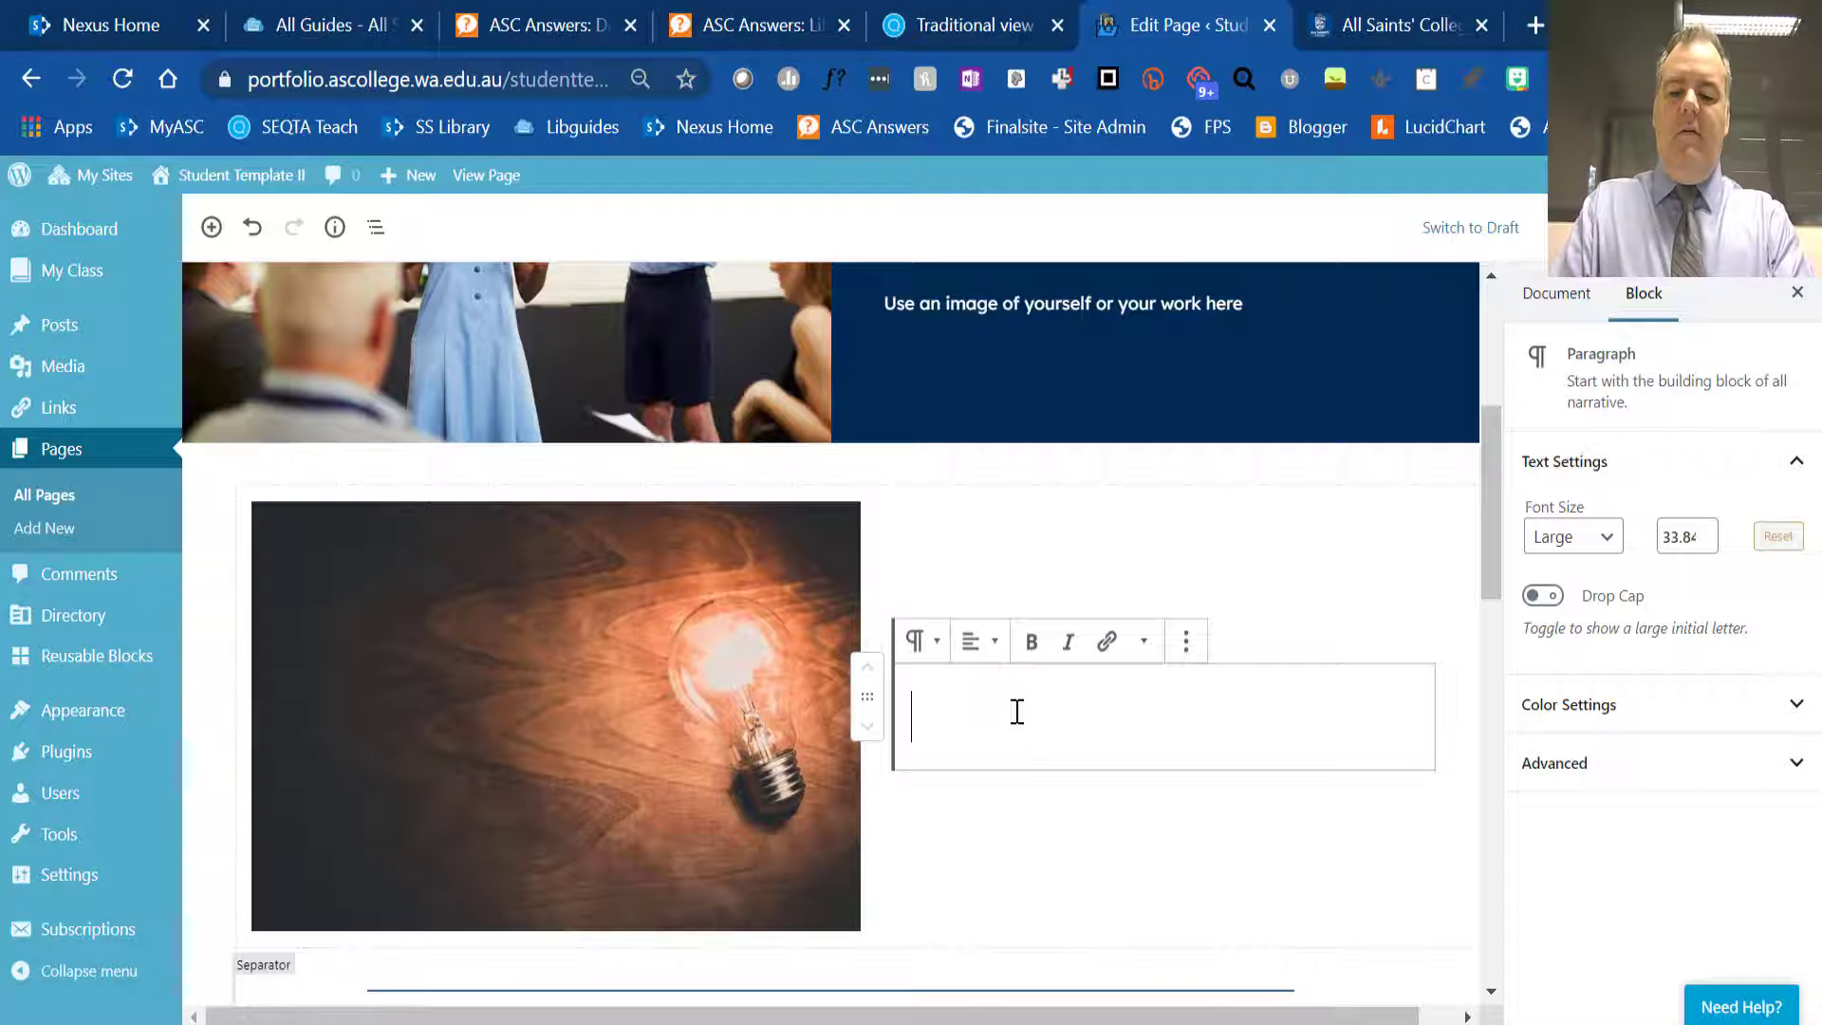
type("Text")
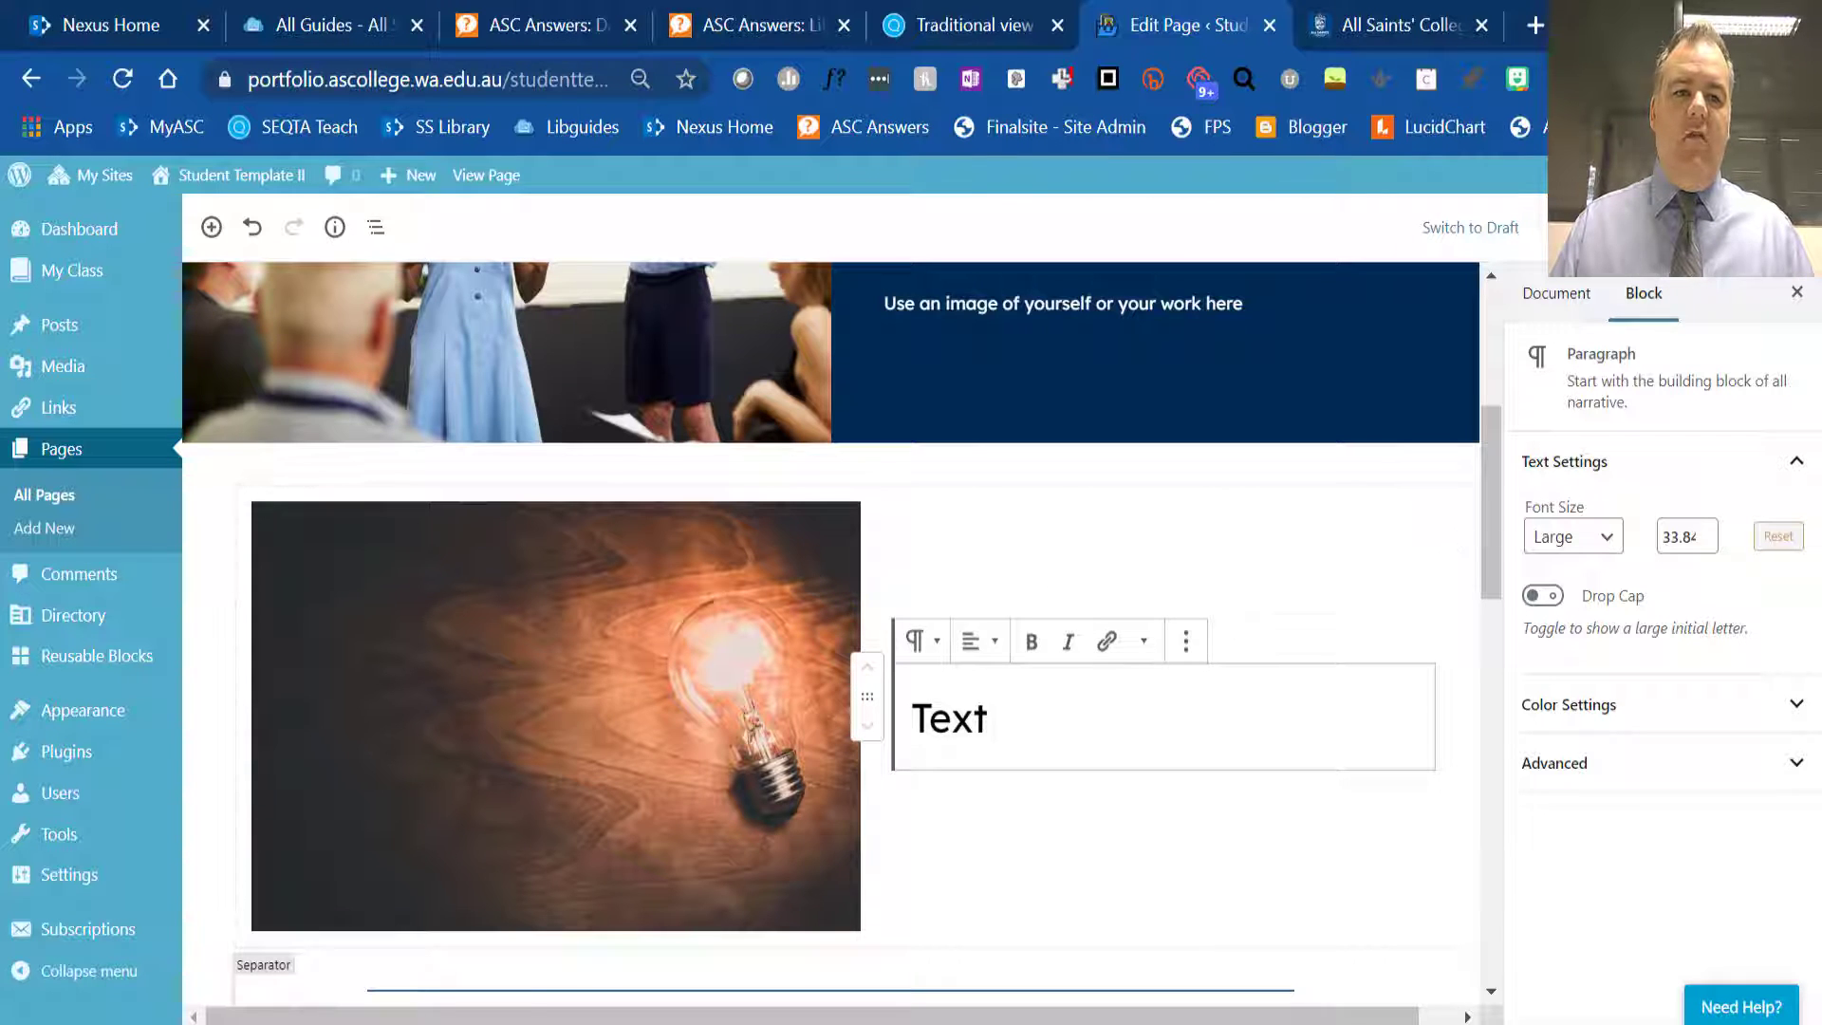
- Preview the About Me page, check the new light bulb section, and return to the page editor
left_click(1578, 228)
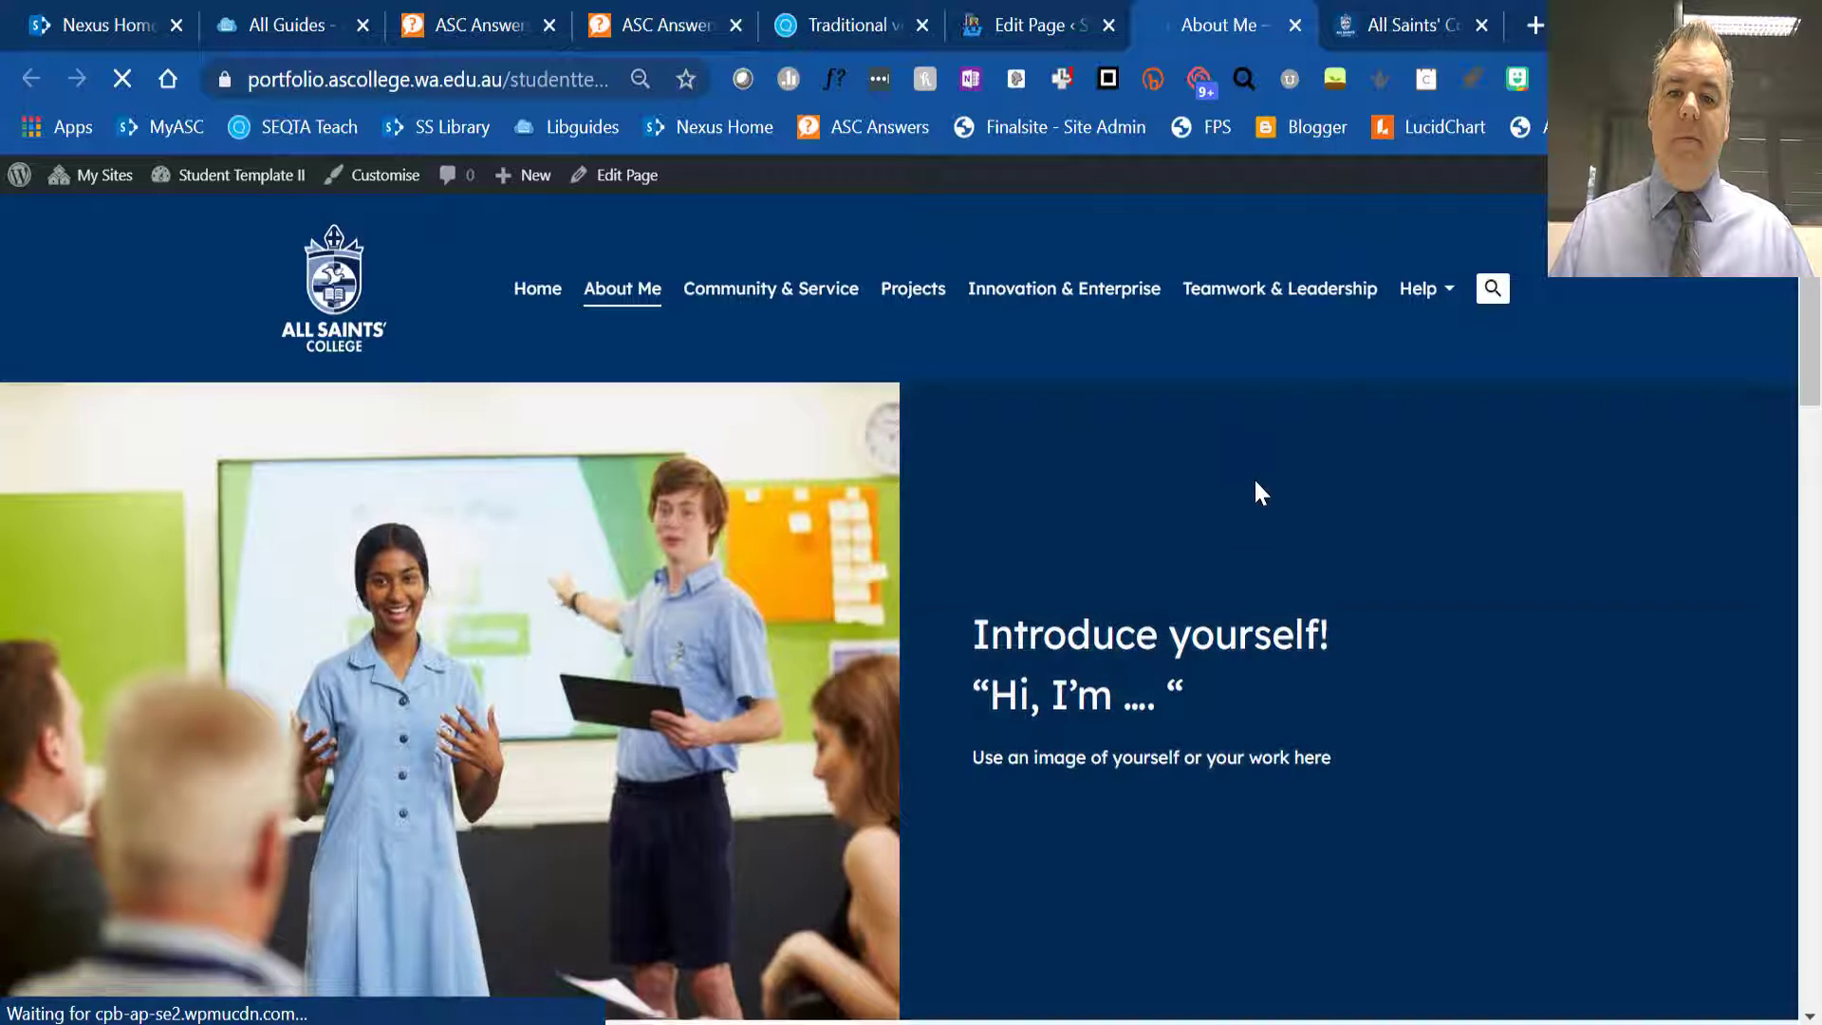
scroll(1257, 488, "down", 4)
scroll(1237, 513, "down", 5)
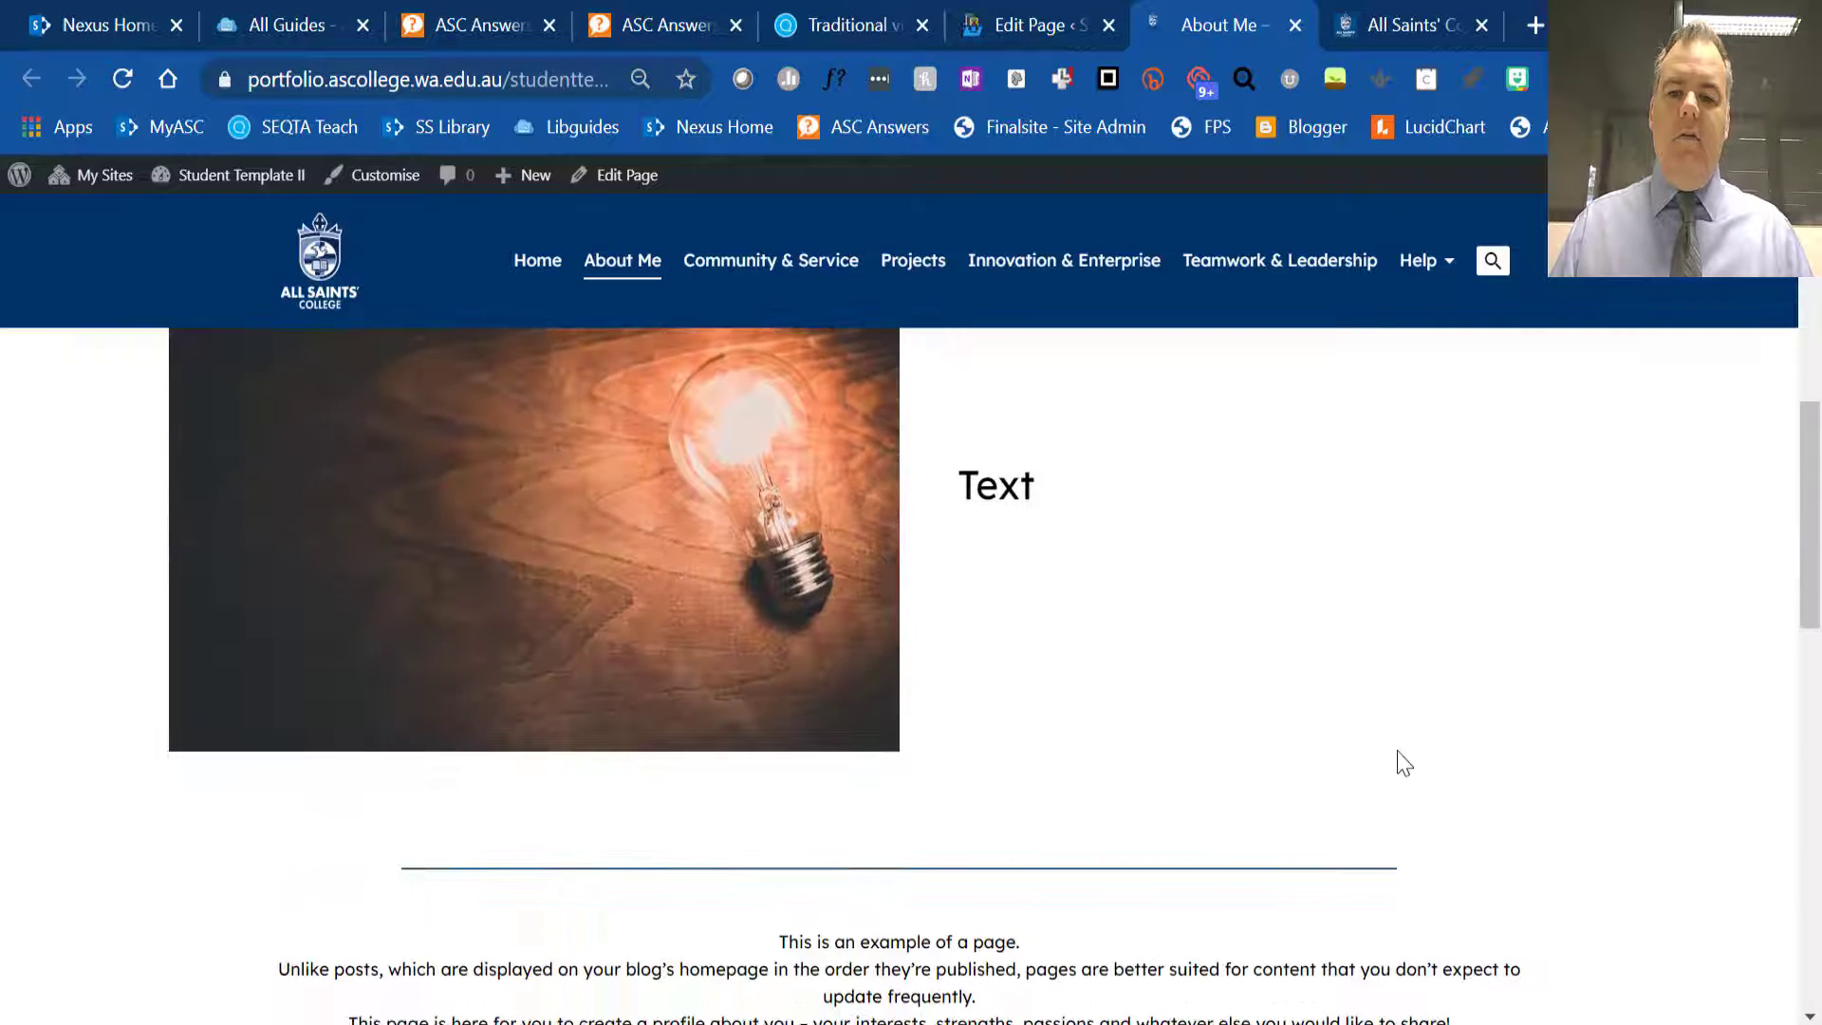
scroll(1366, 712, "up", 5)
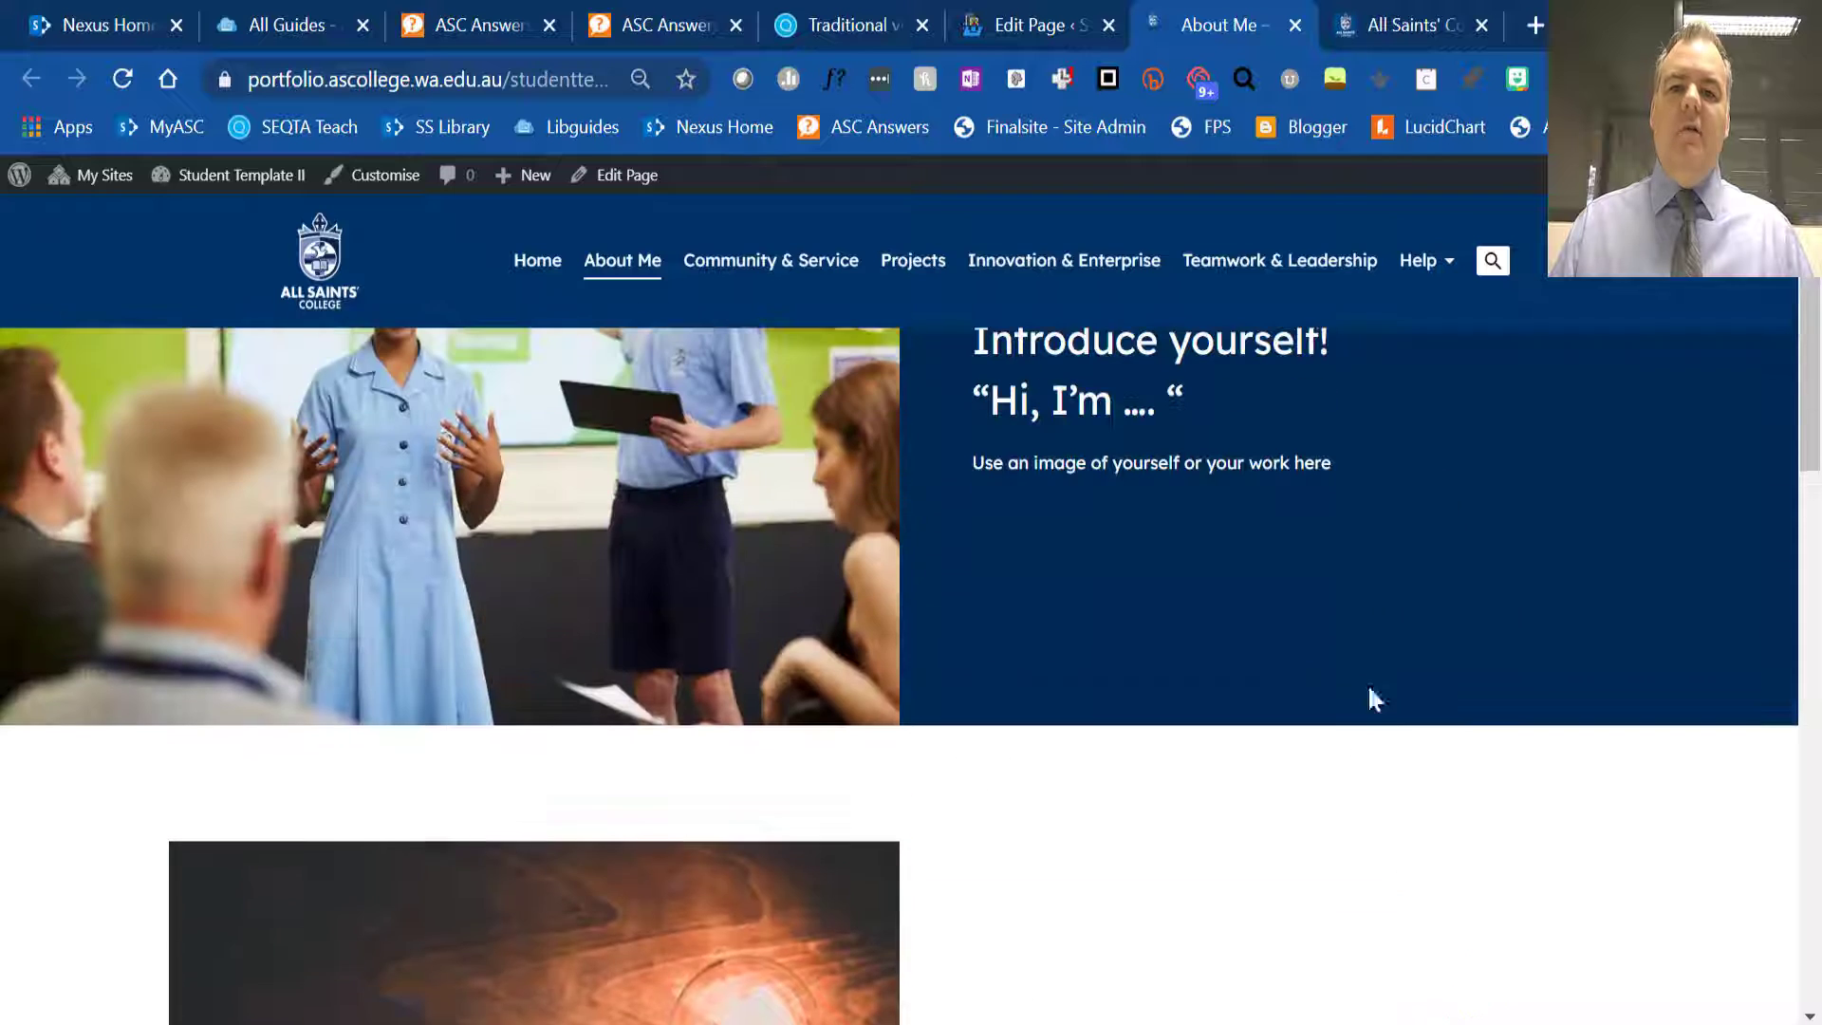
left_click(1296, 27)
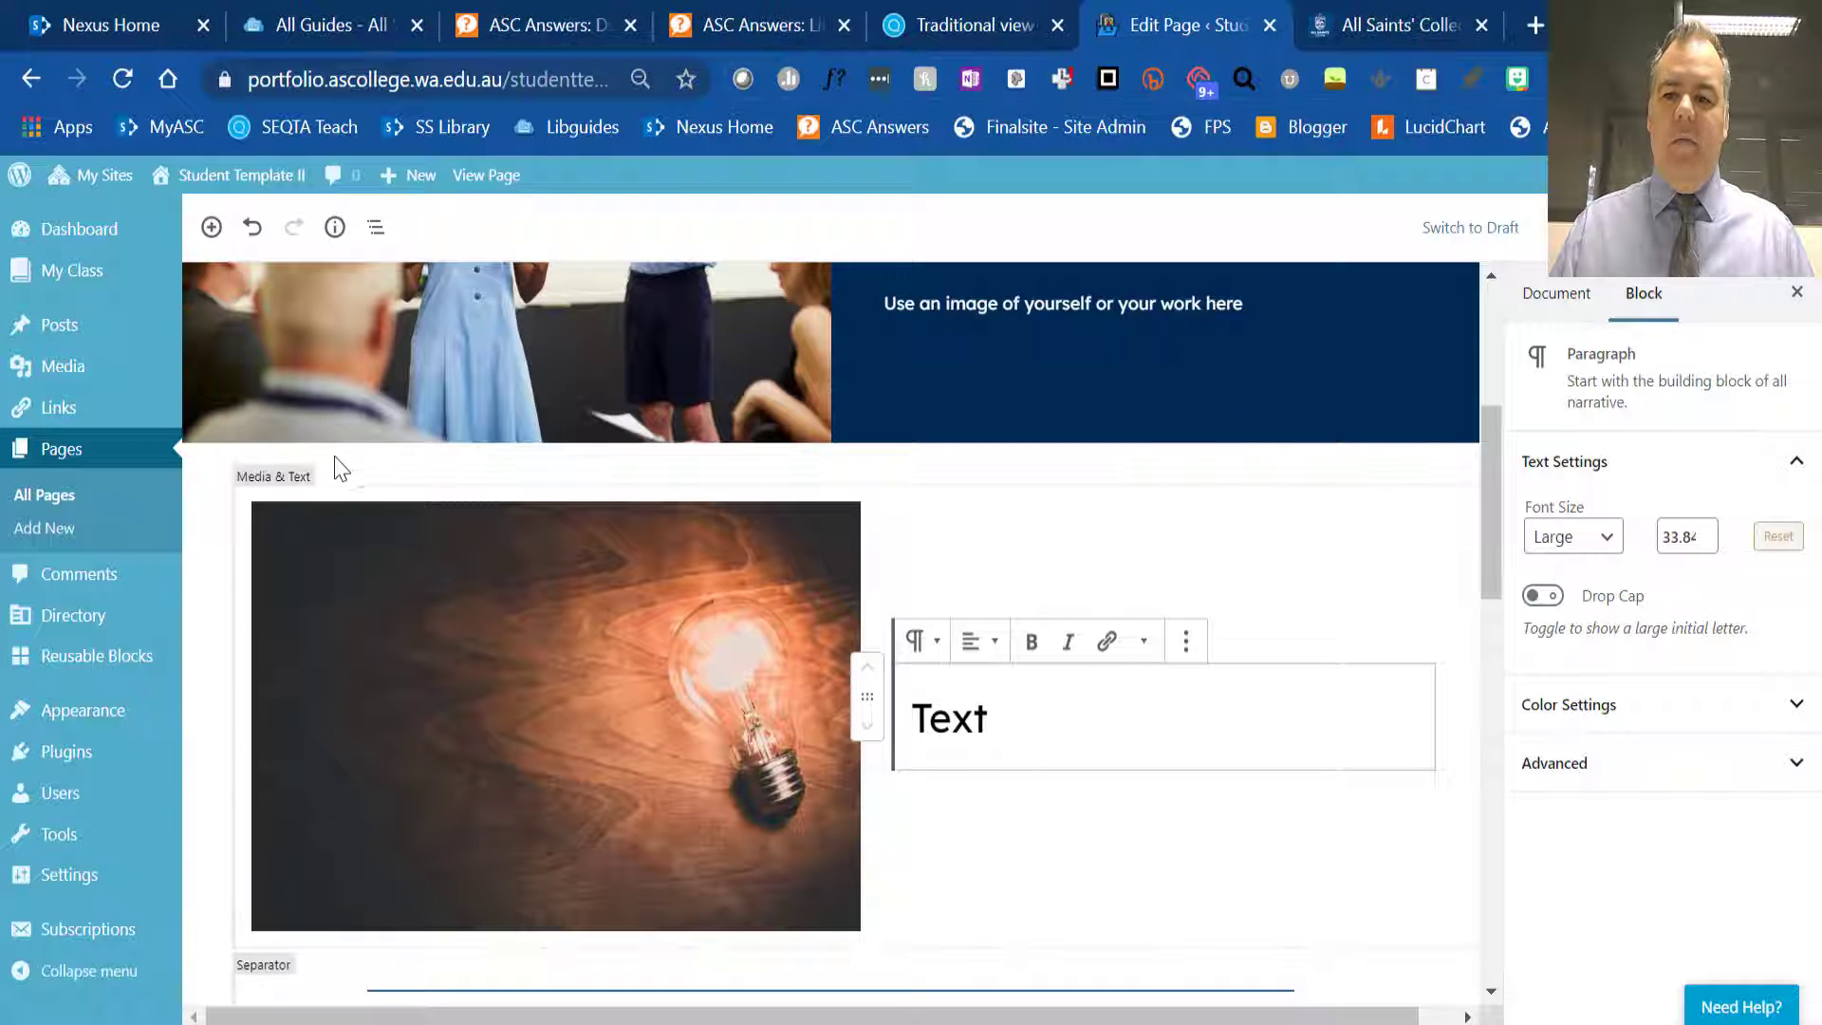
- Insert a Heading block above the light bulb Media & Text block with the text "Text here"
left_click(859, 482)
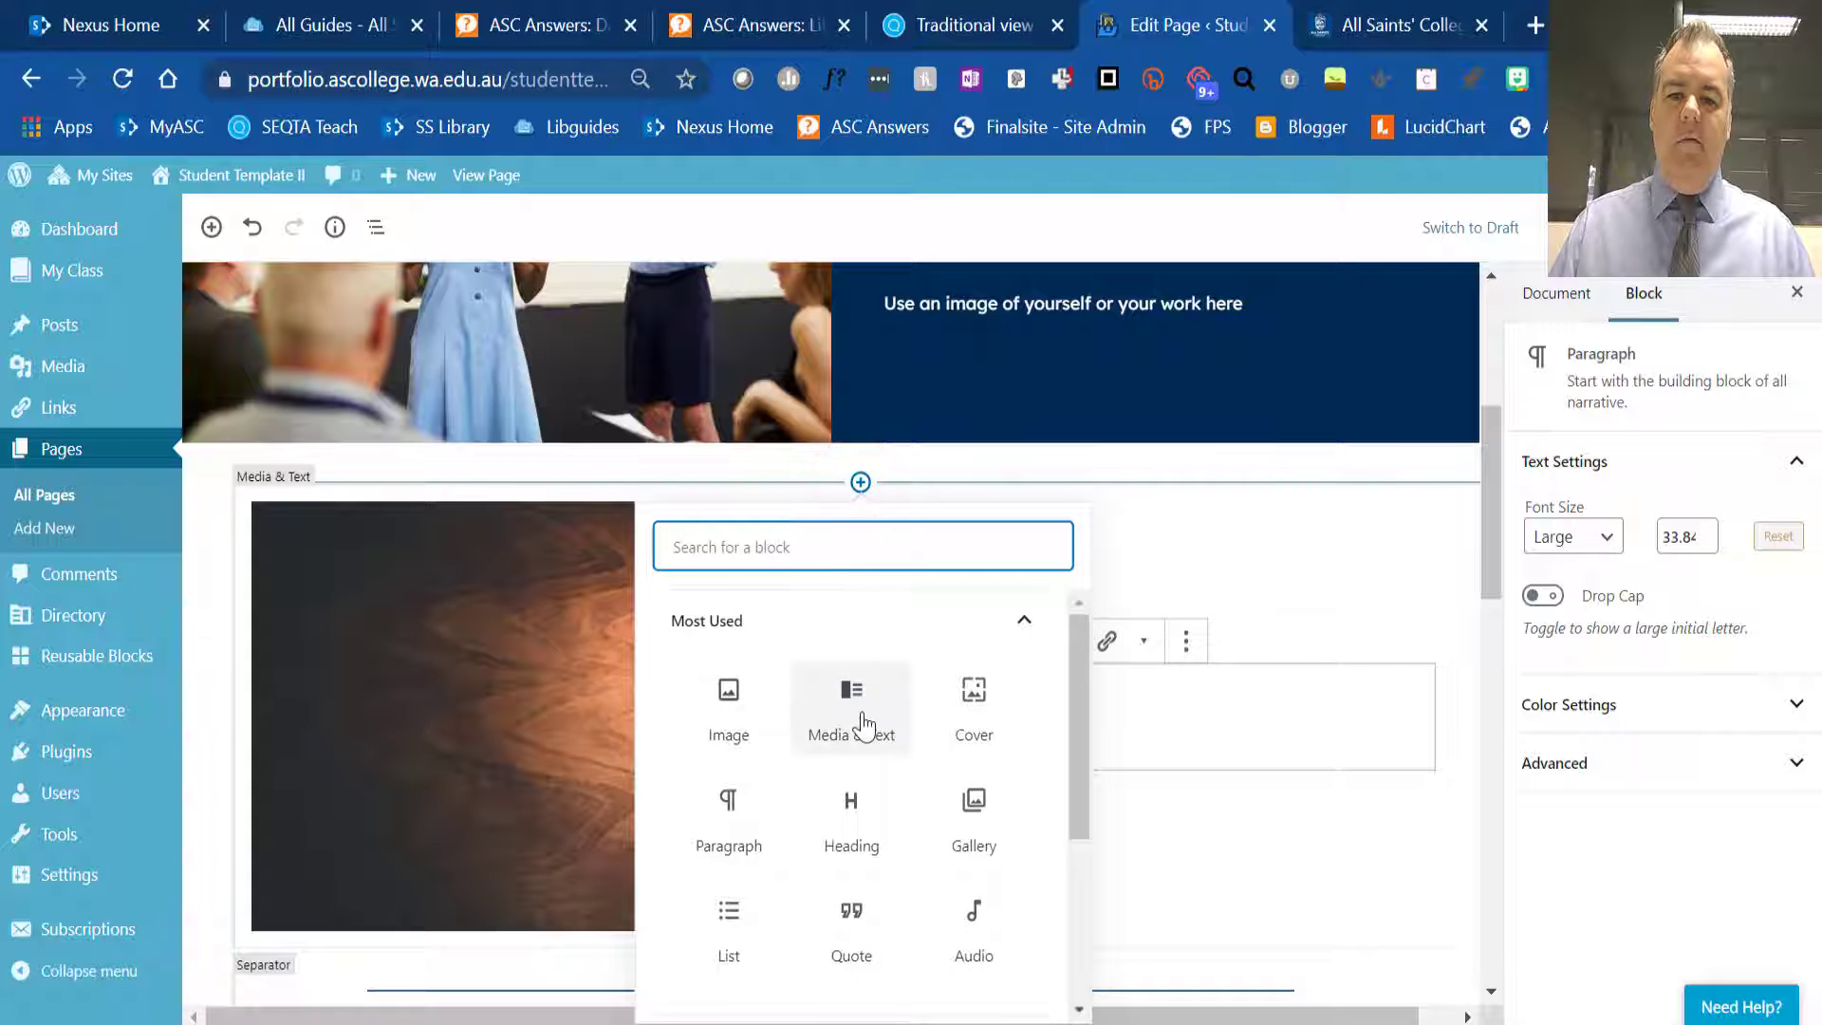
left_click(852, 848)
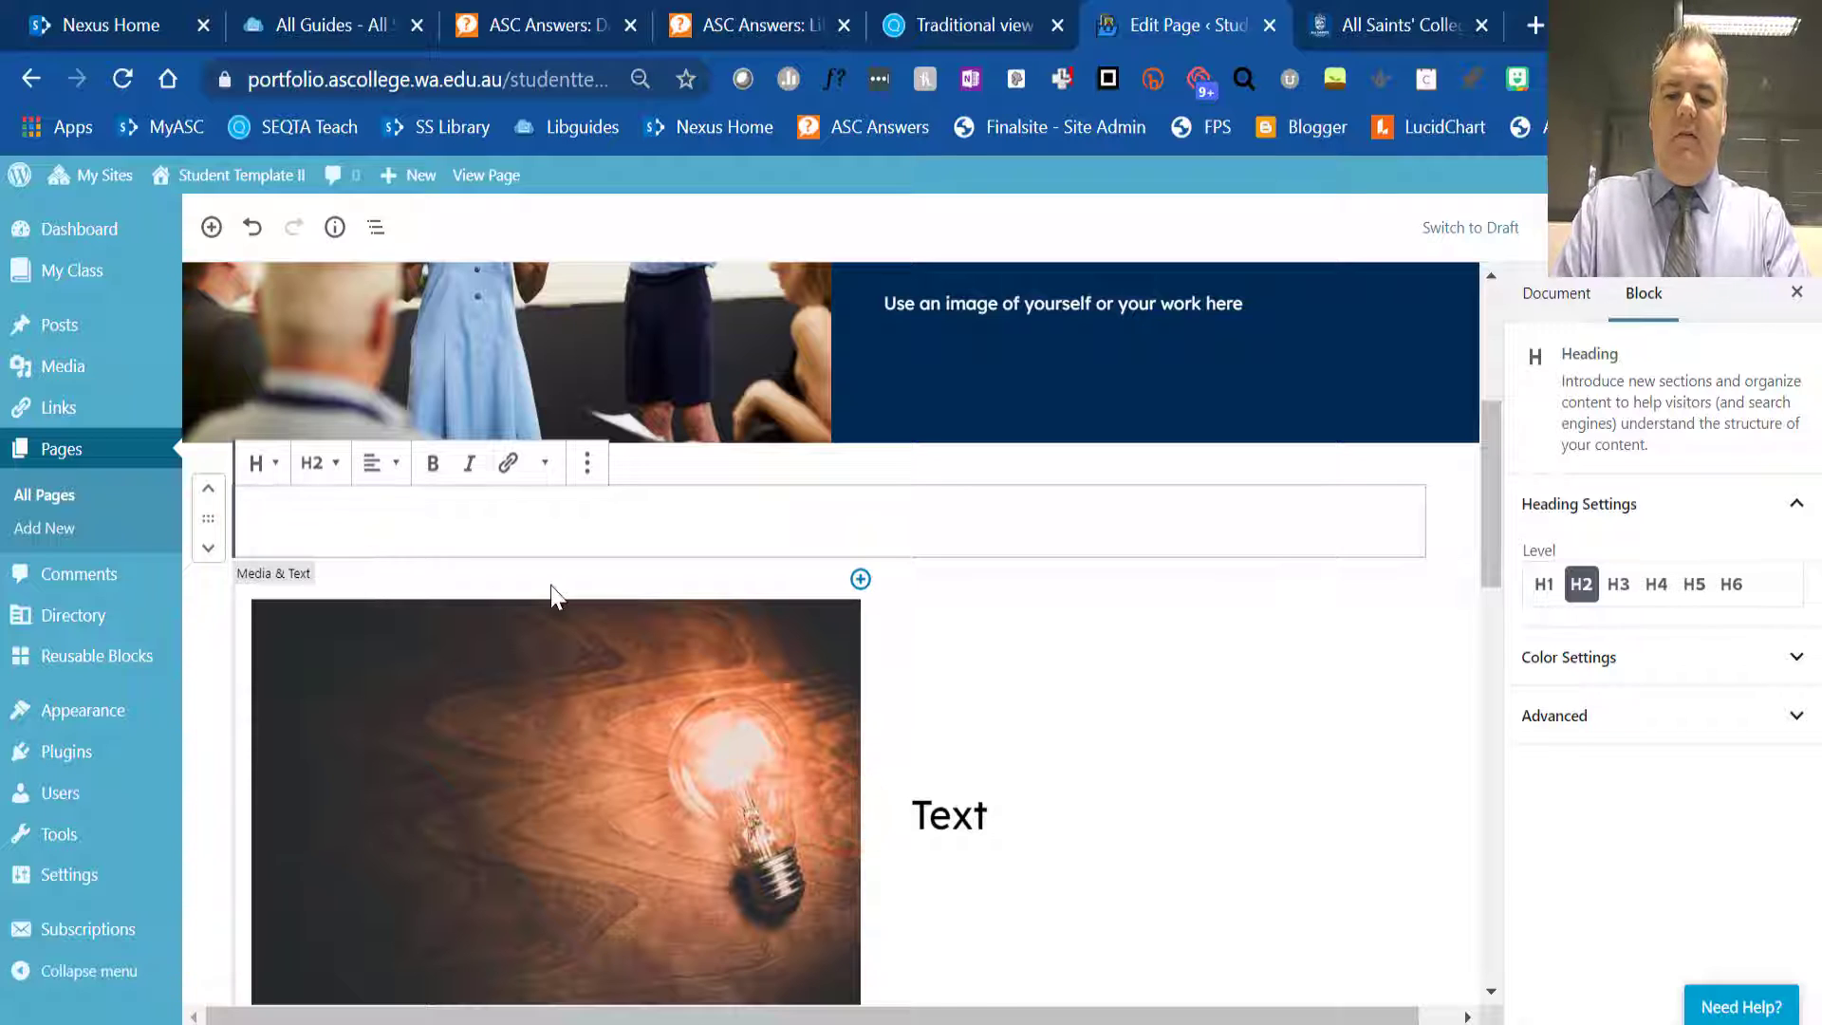
type("Text he")
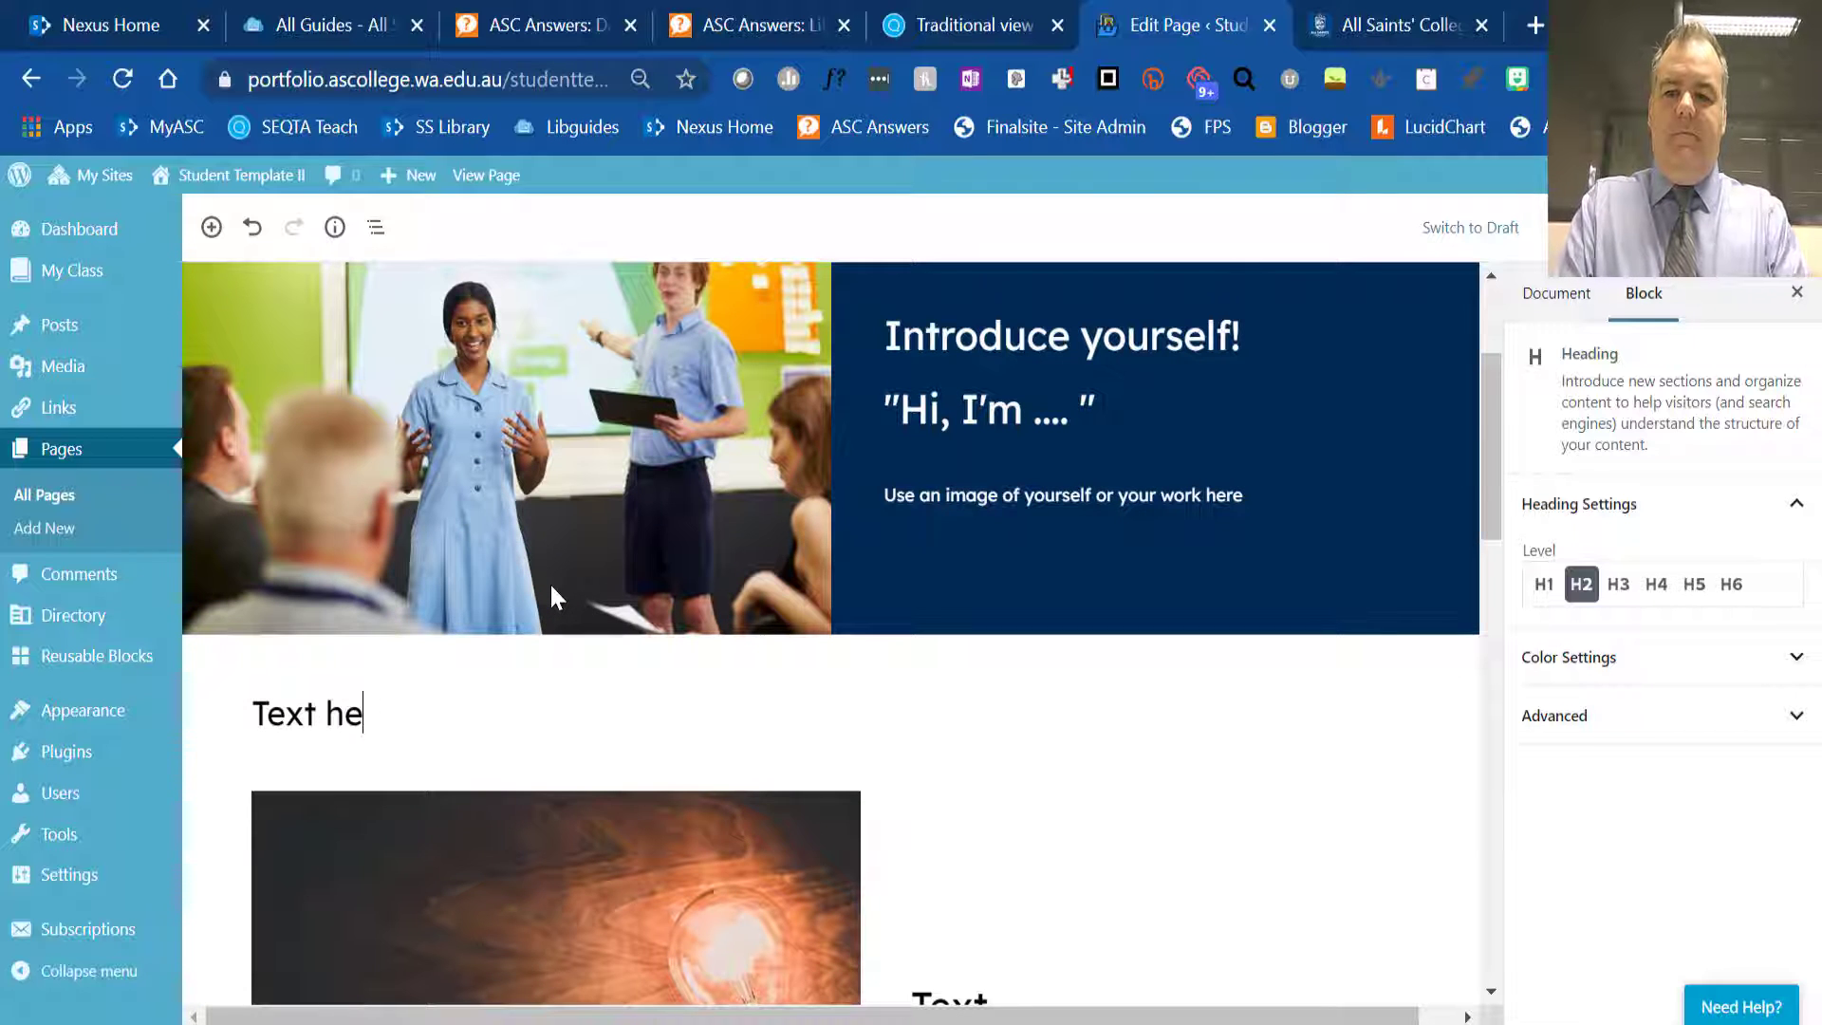
type("re")
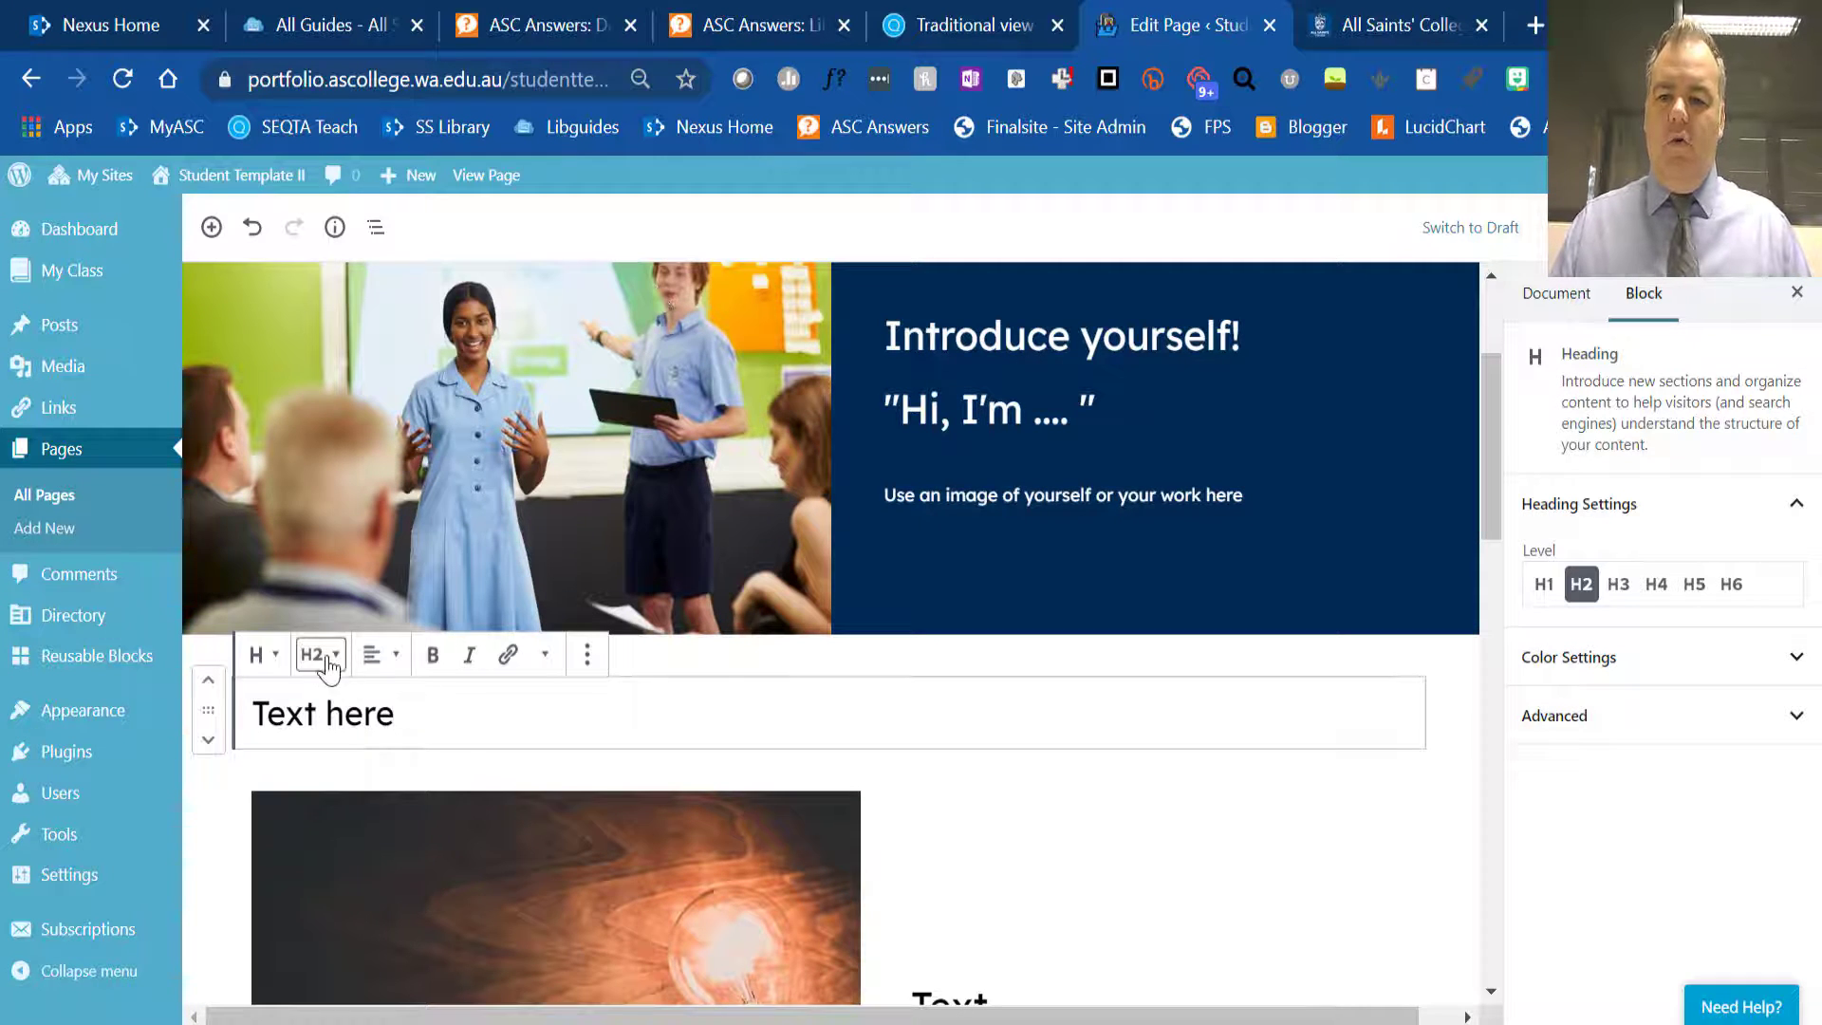
- Transform the "Text here" heading into a Quote block and move it below the light bulb Media & Text block
left_click(323, 655)
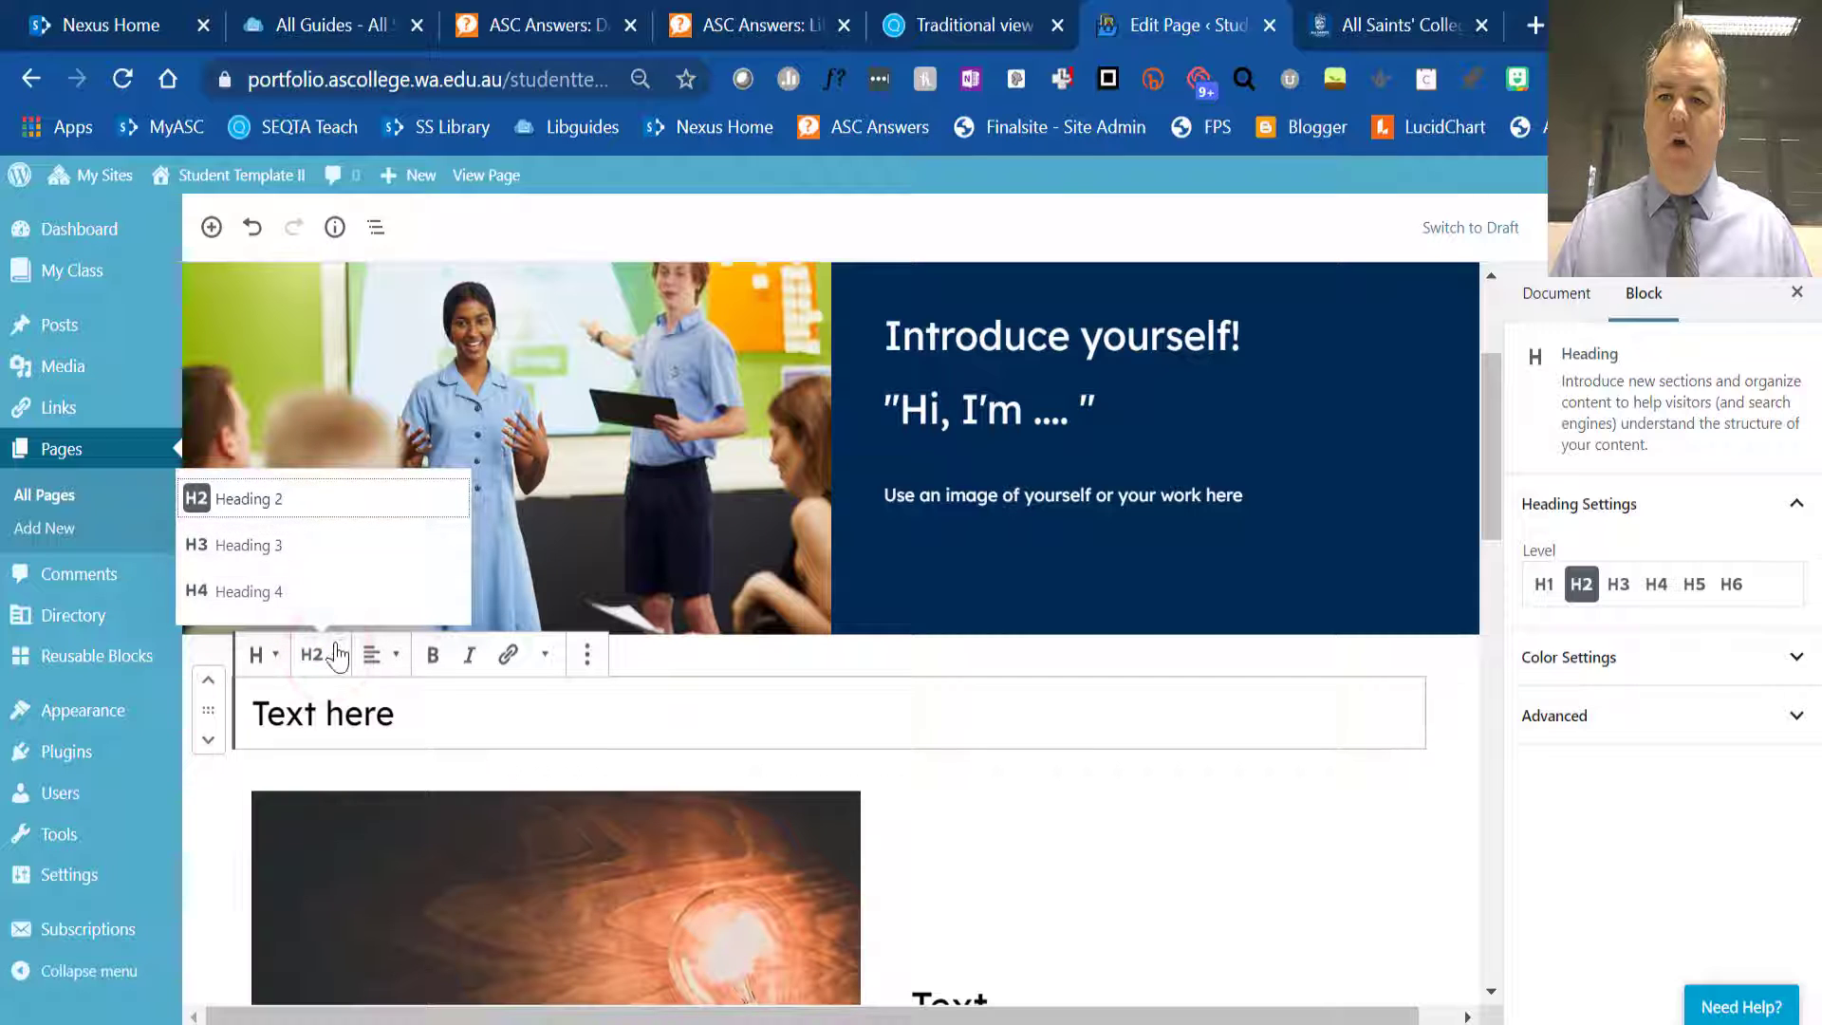
left_click(331, 655)
left_click(263, 652)
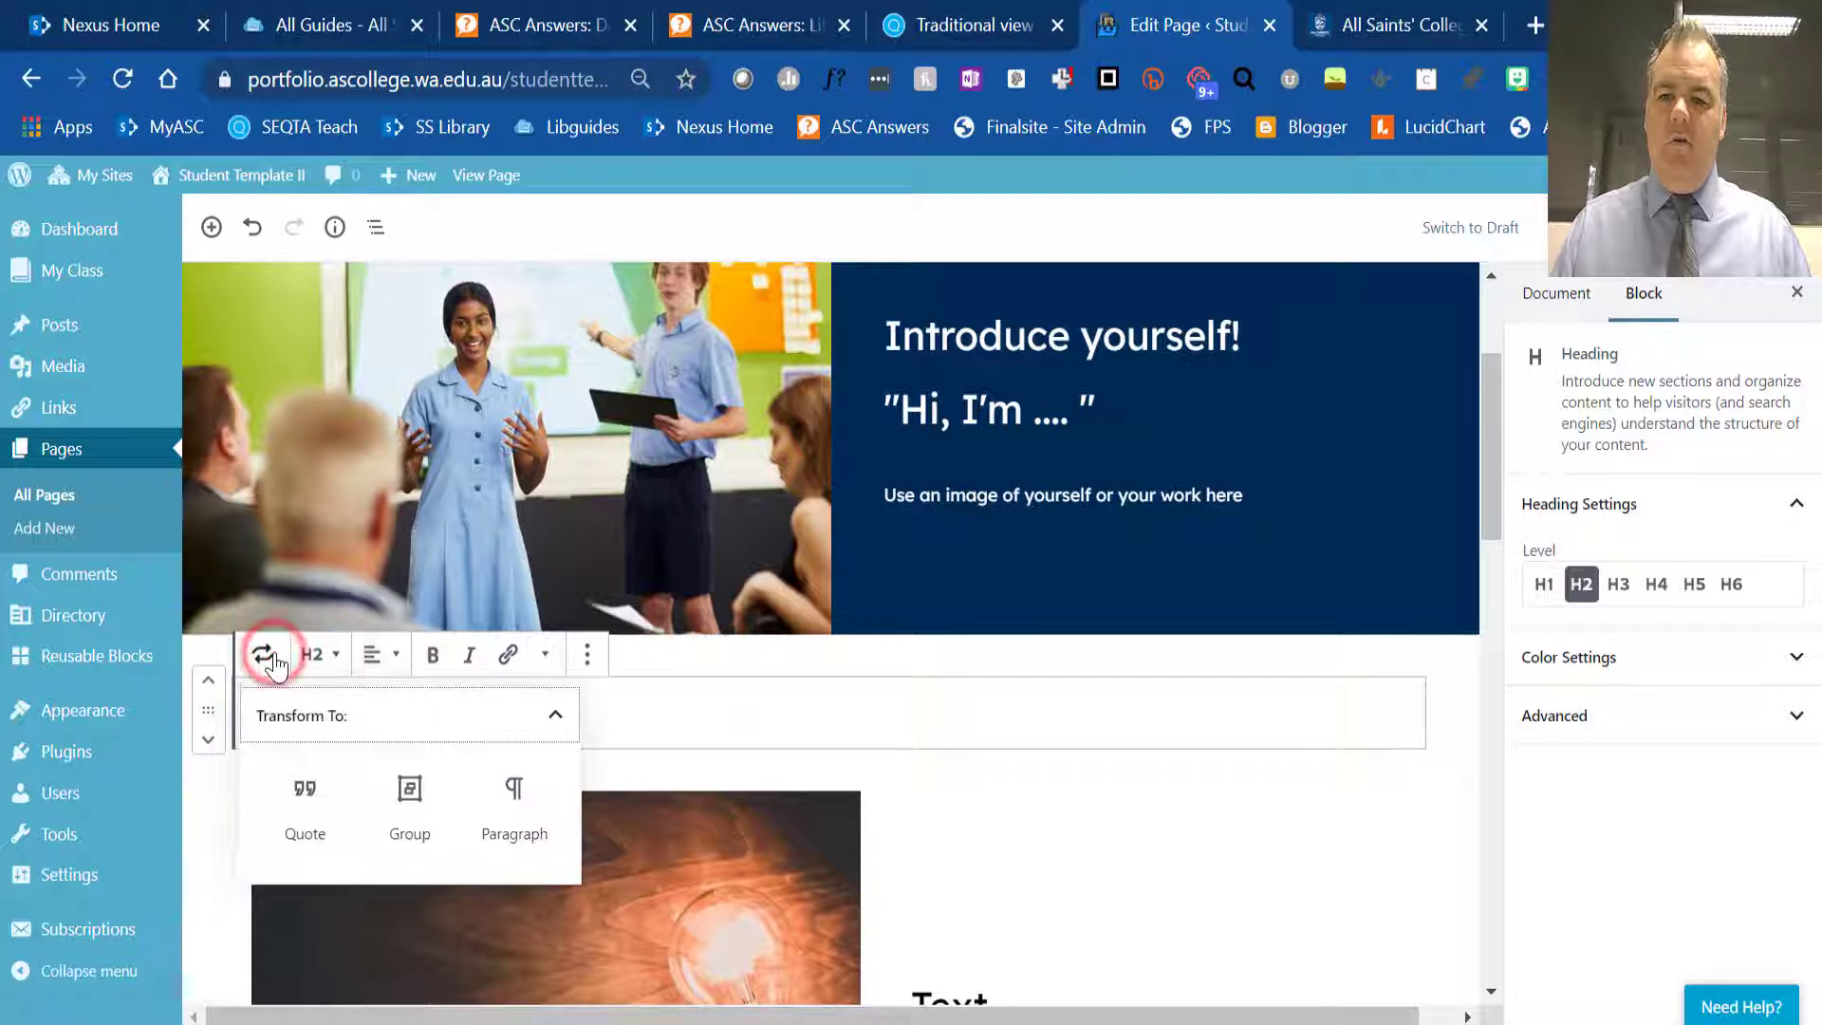
left_click(304, 801)
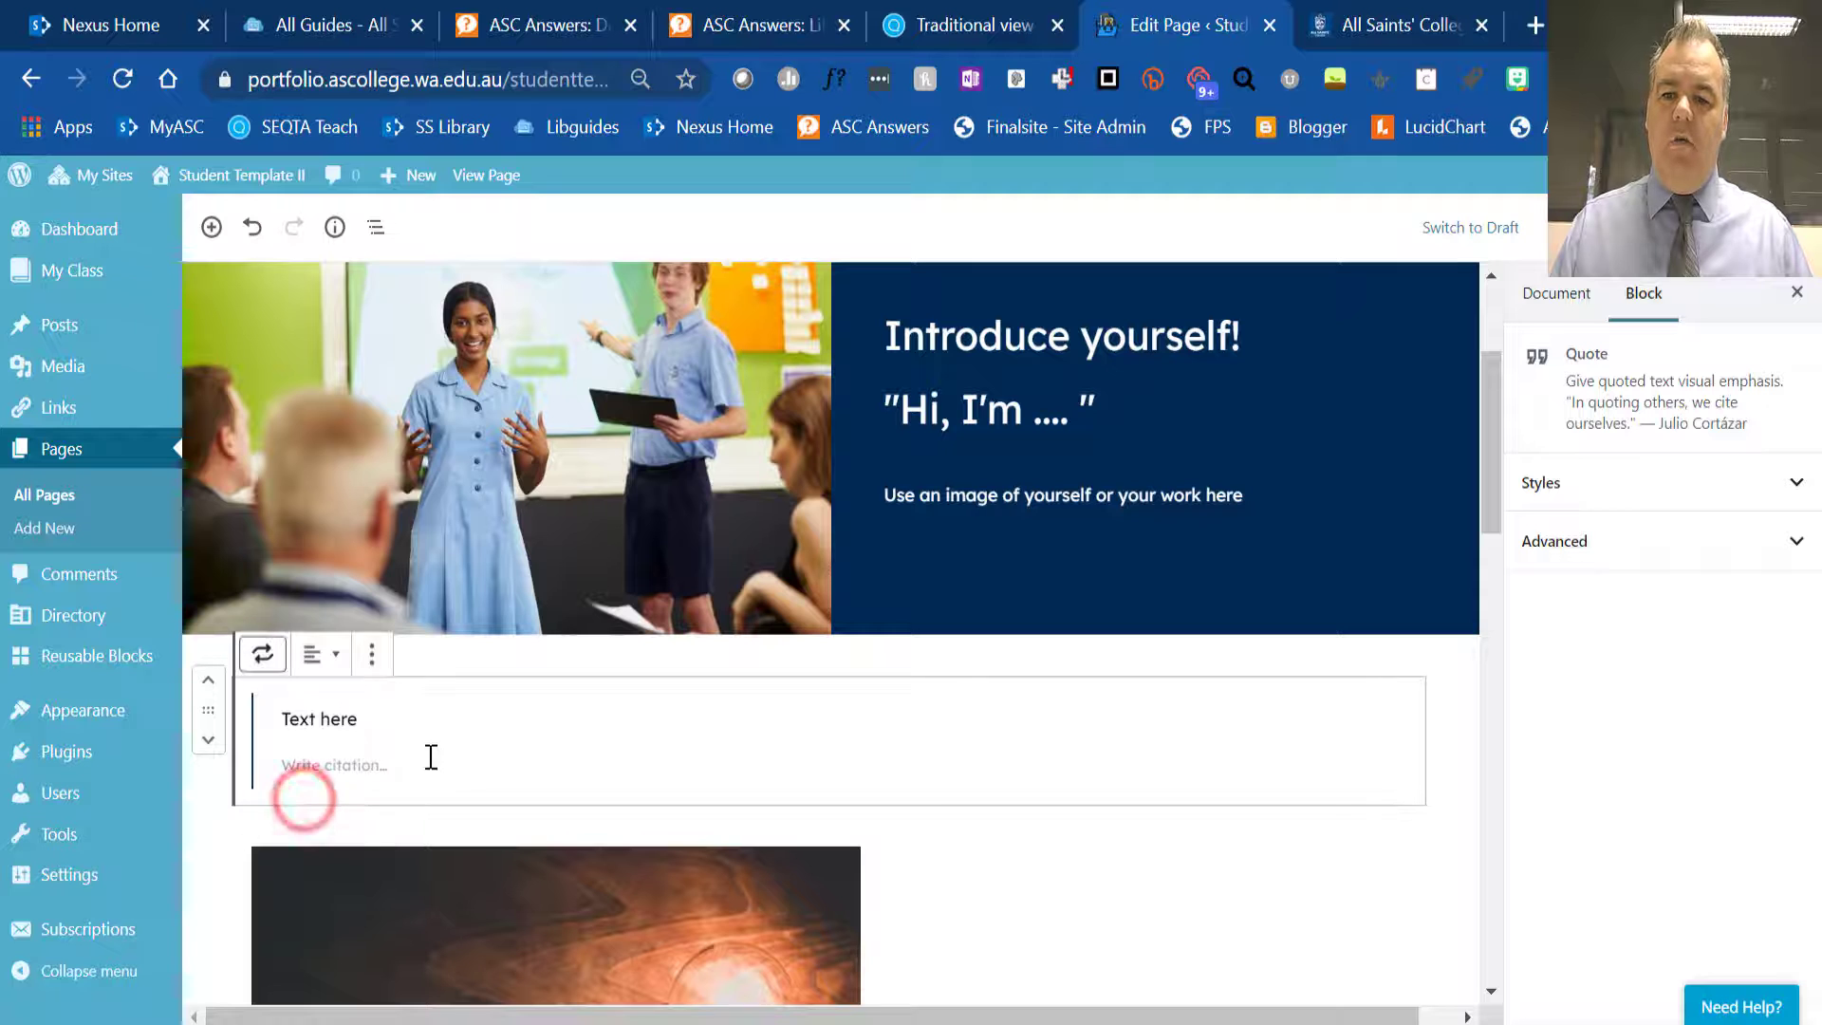
left_click(347, 721)
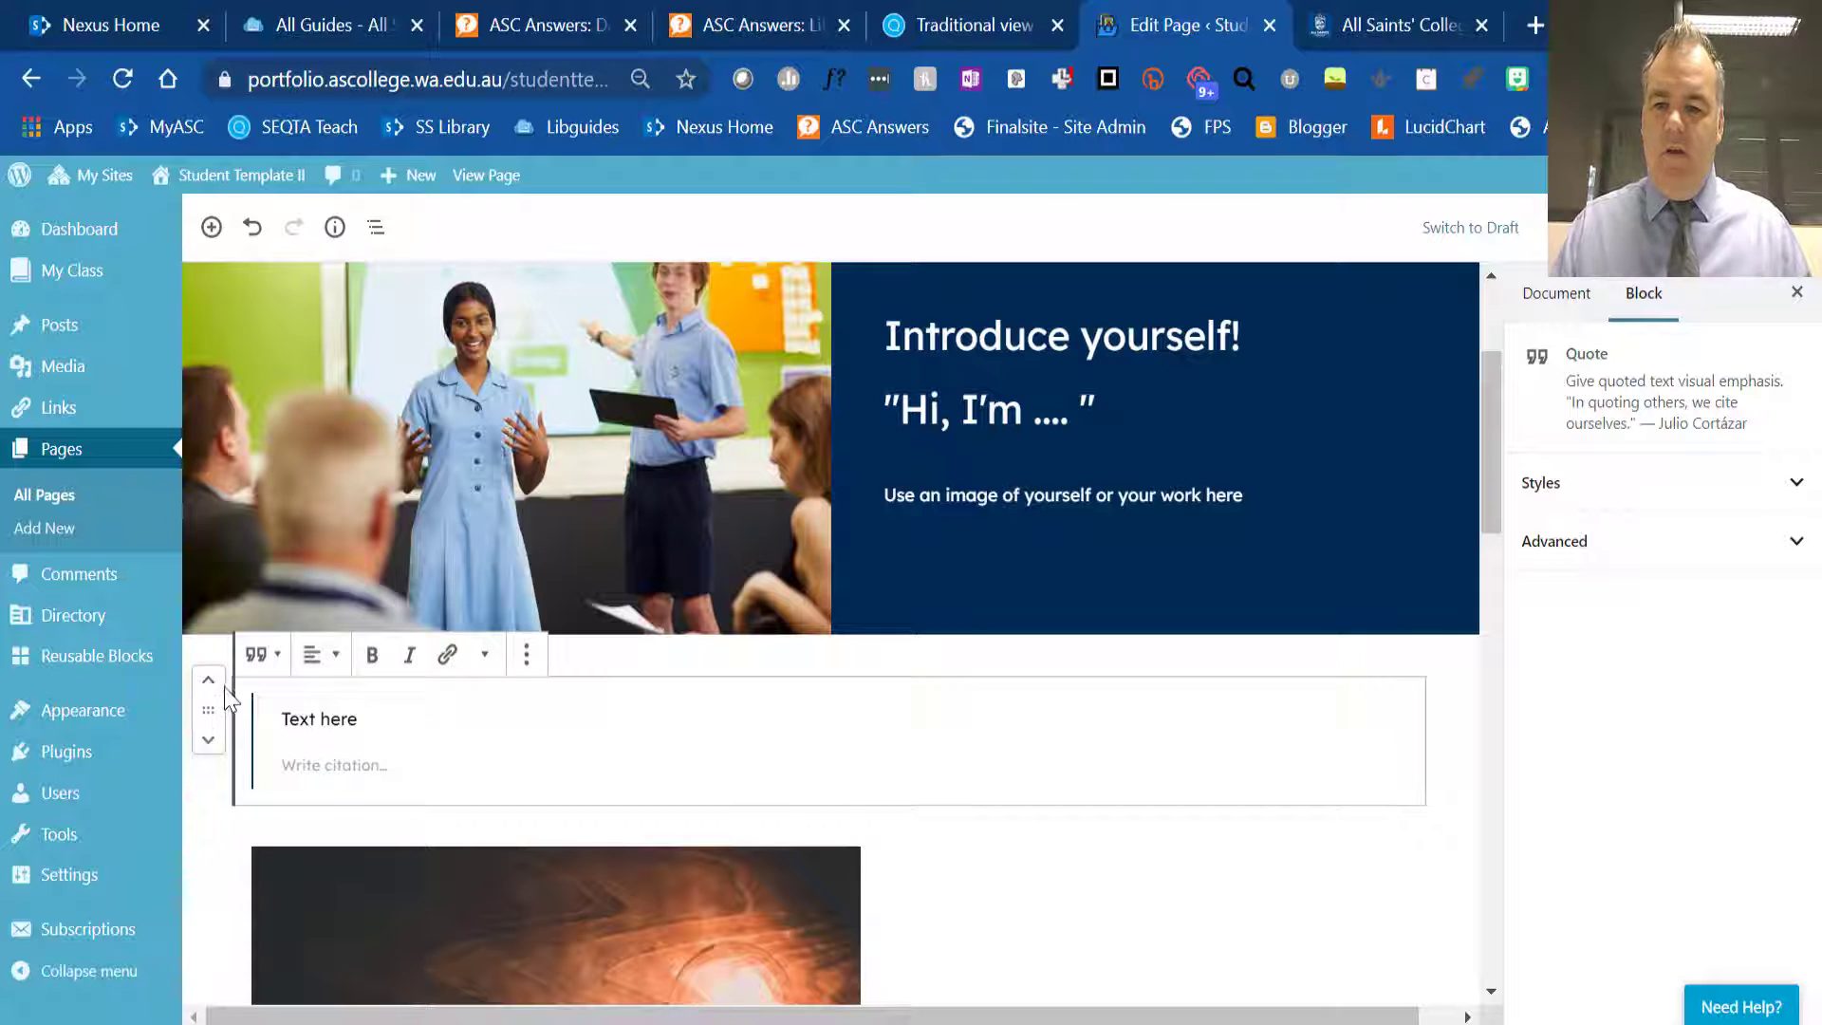
left_click(209, 741)
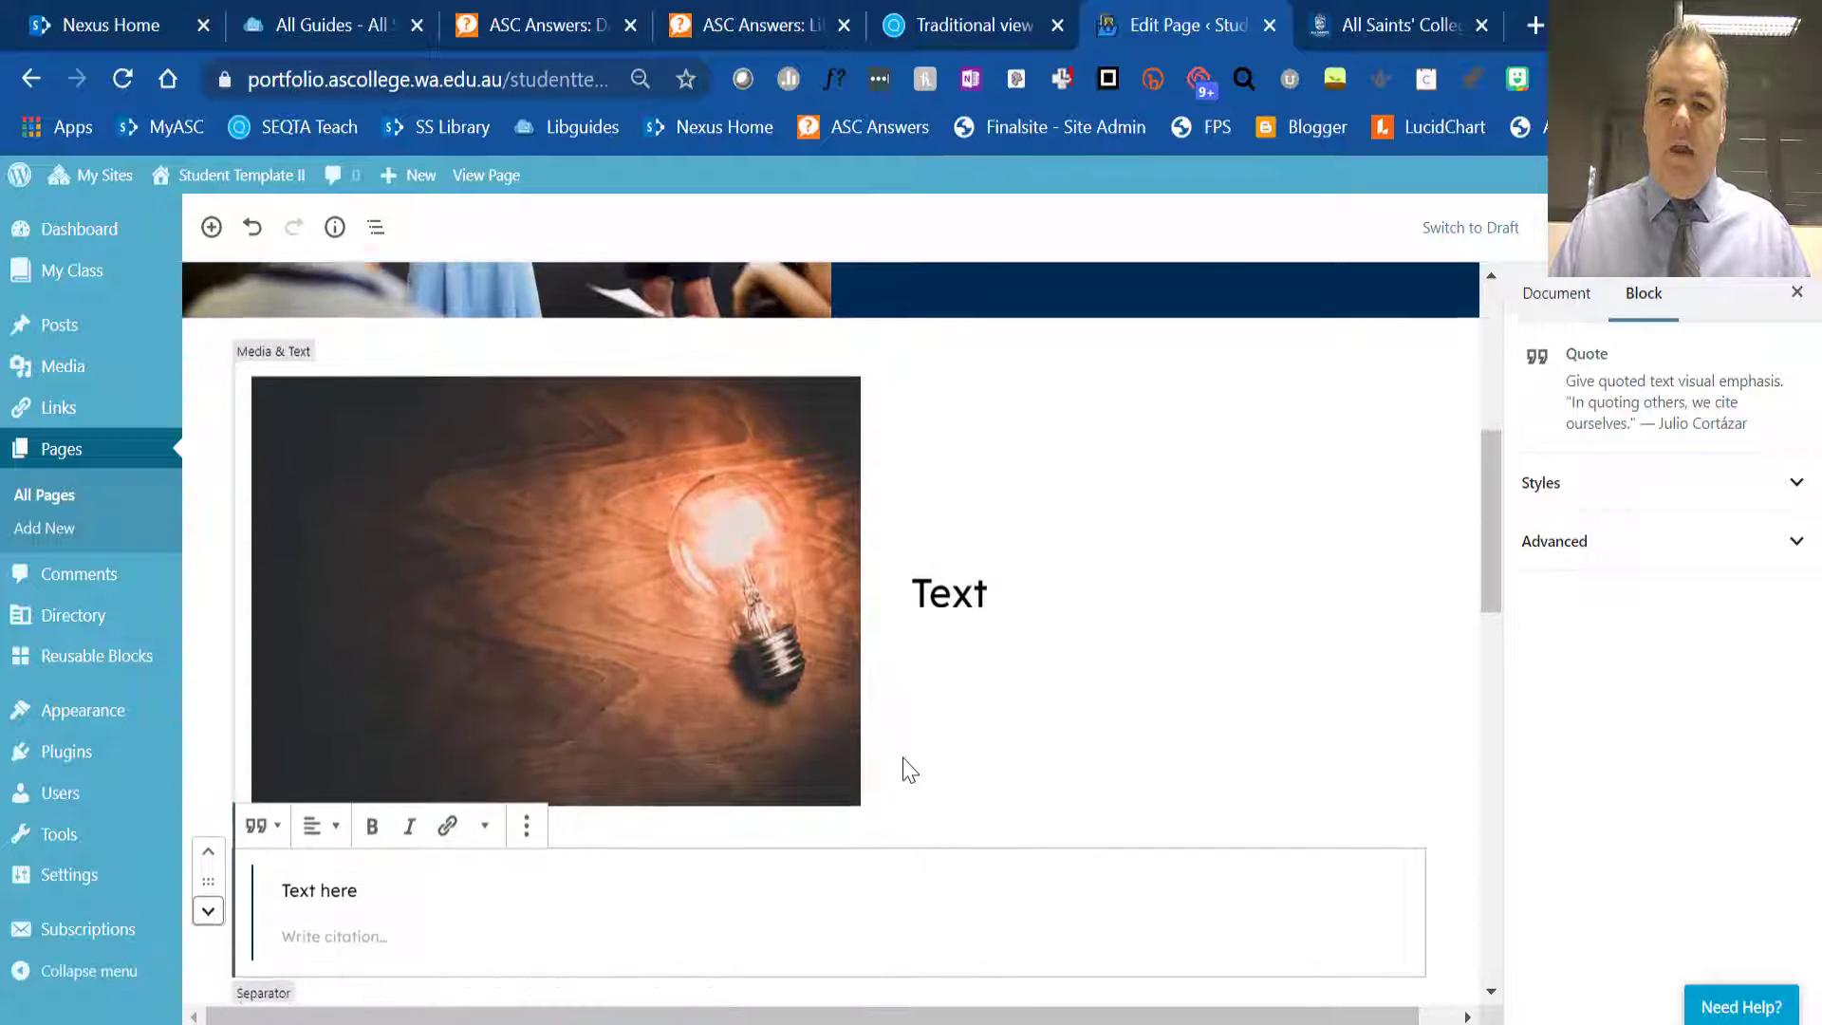
- Apply the Large style to the "Text here" quote
scroll(902, 757, "down", 1)
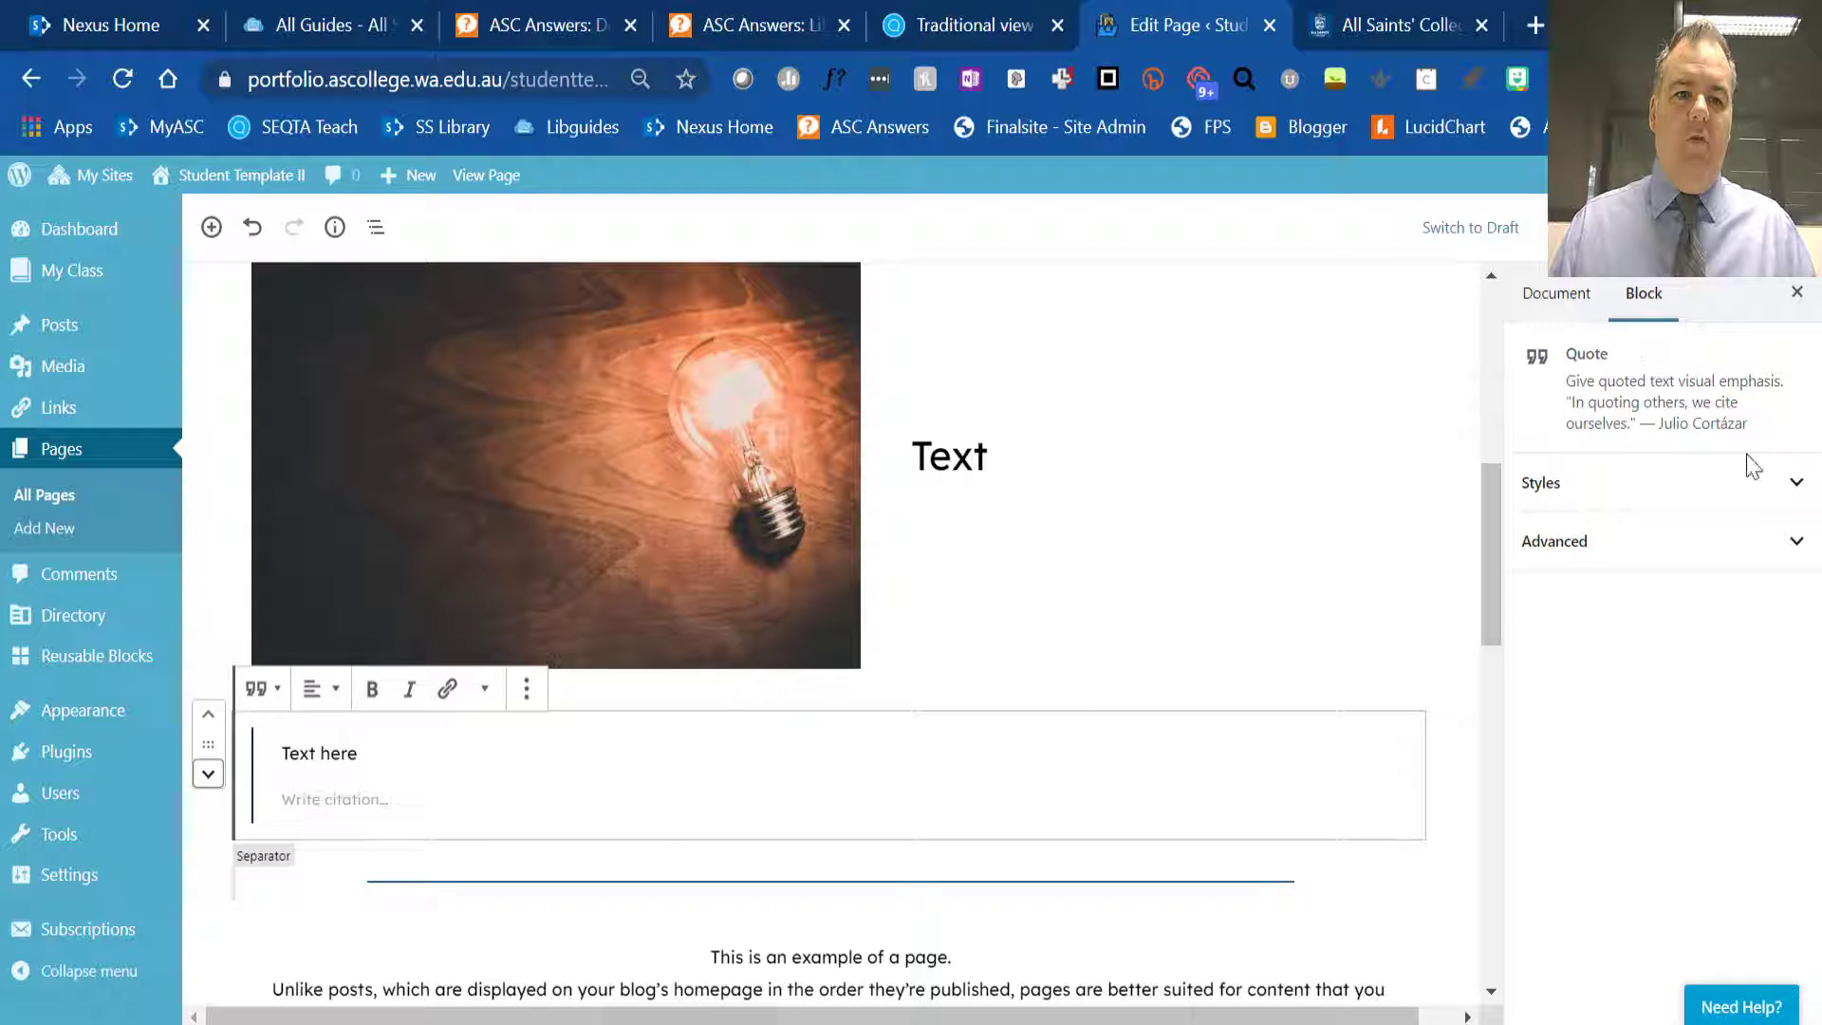
left_click(1796, 483)
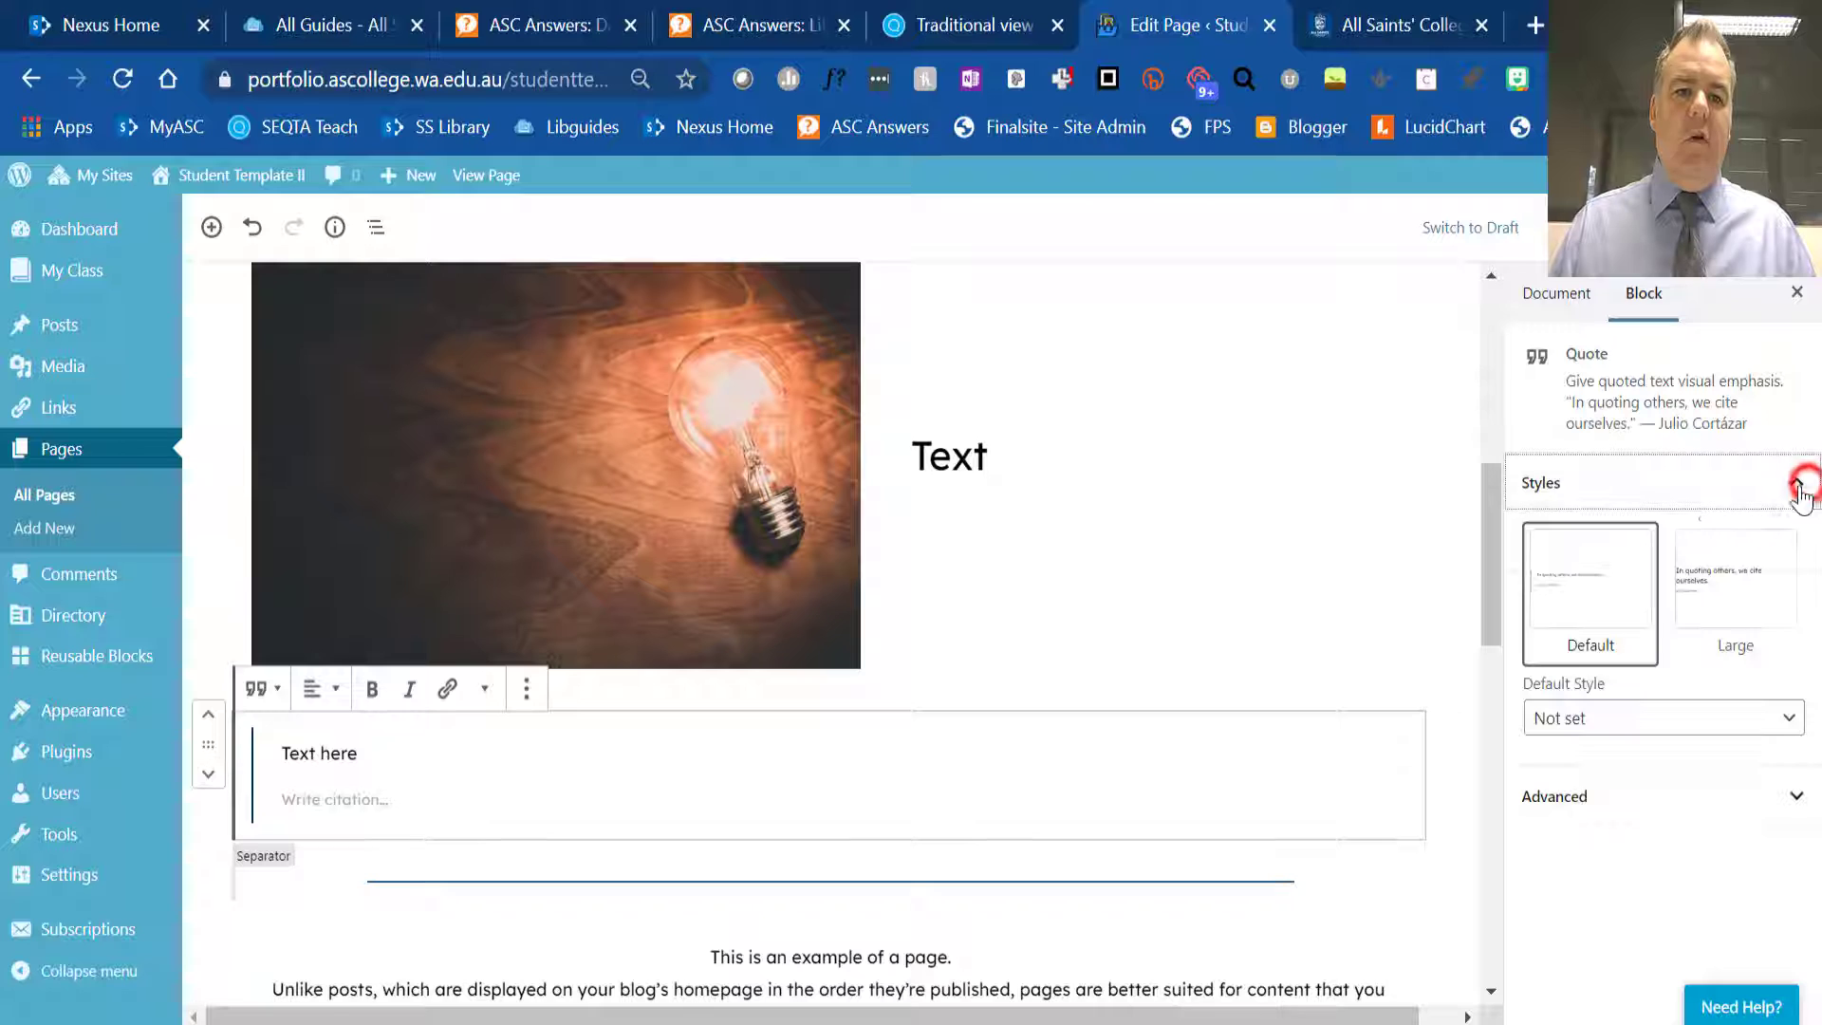
left_click(1739, 596)
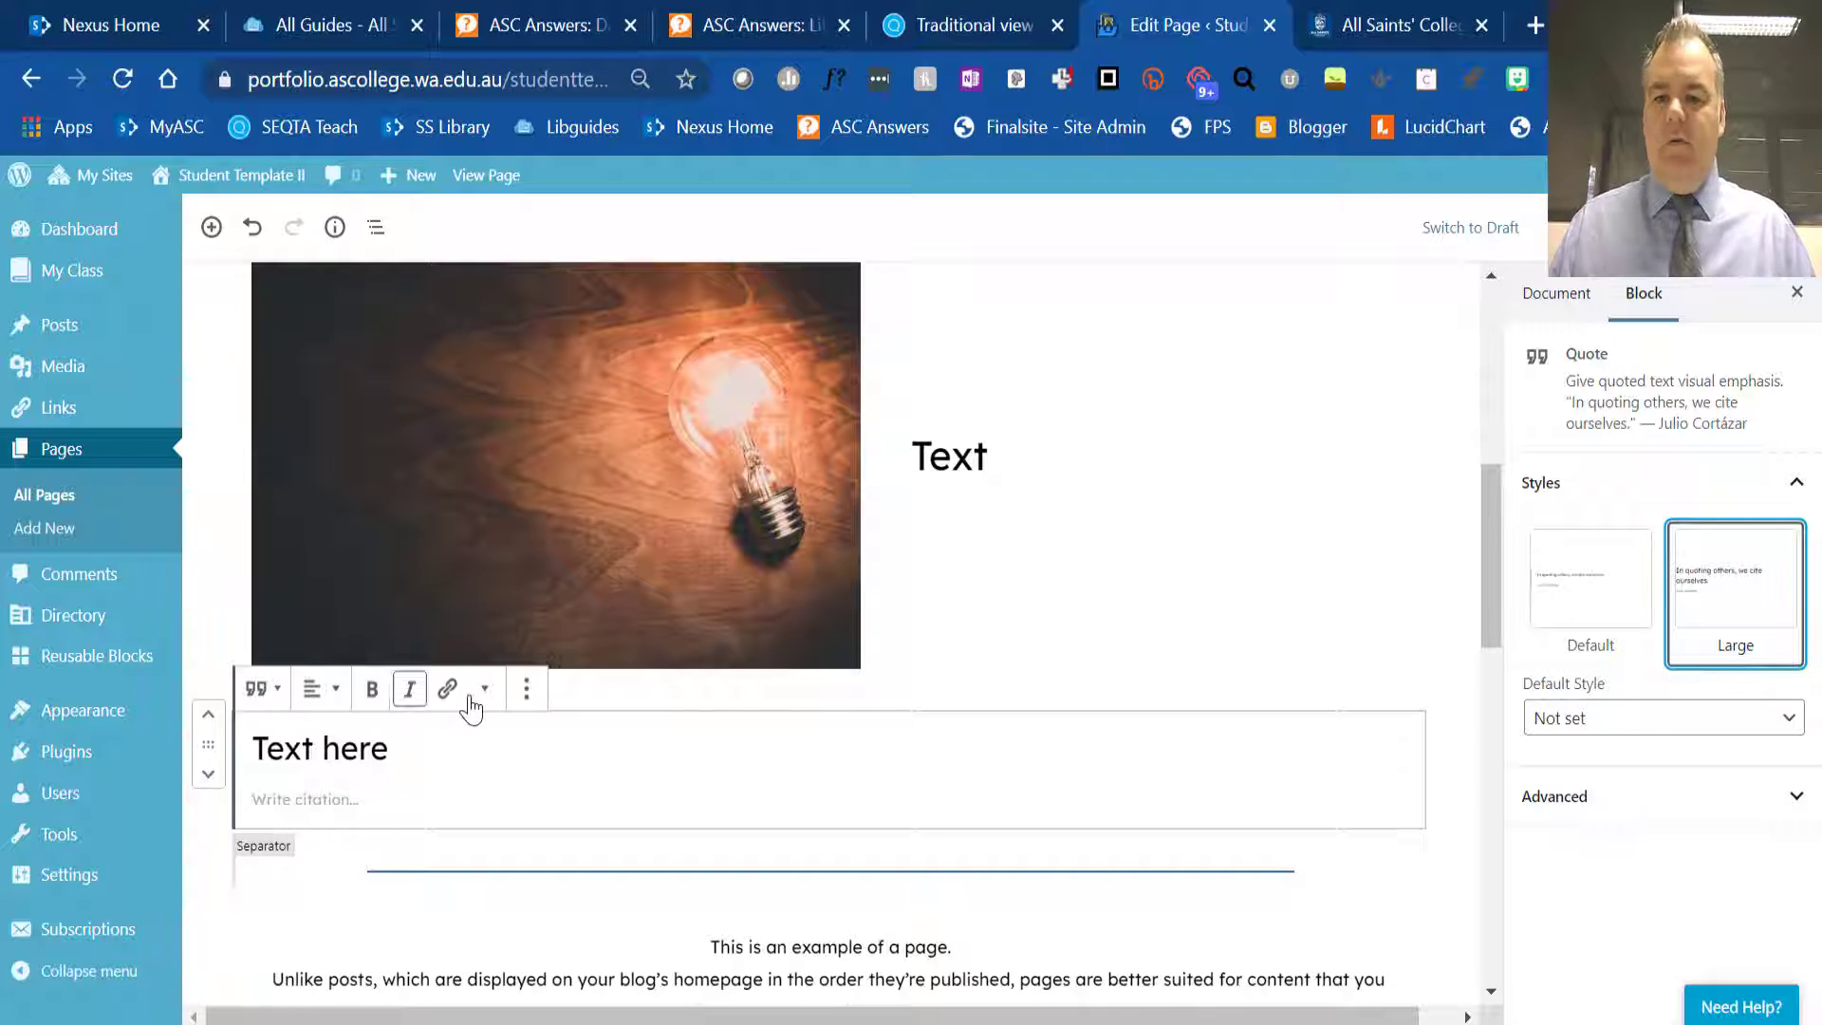
- Look over the example paragraph and the transform options of the gallery beside the "Create a story about you!" text
scroll(504, 738, "down", 3)
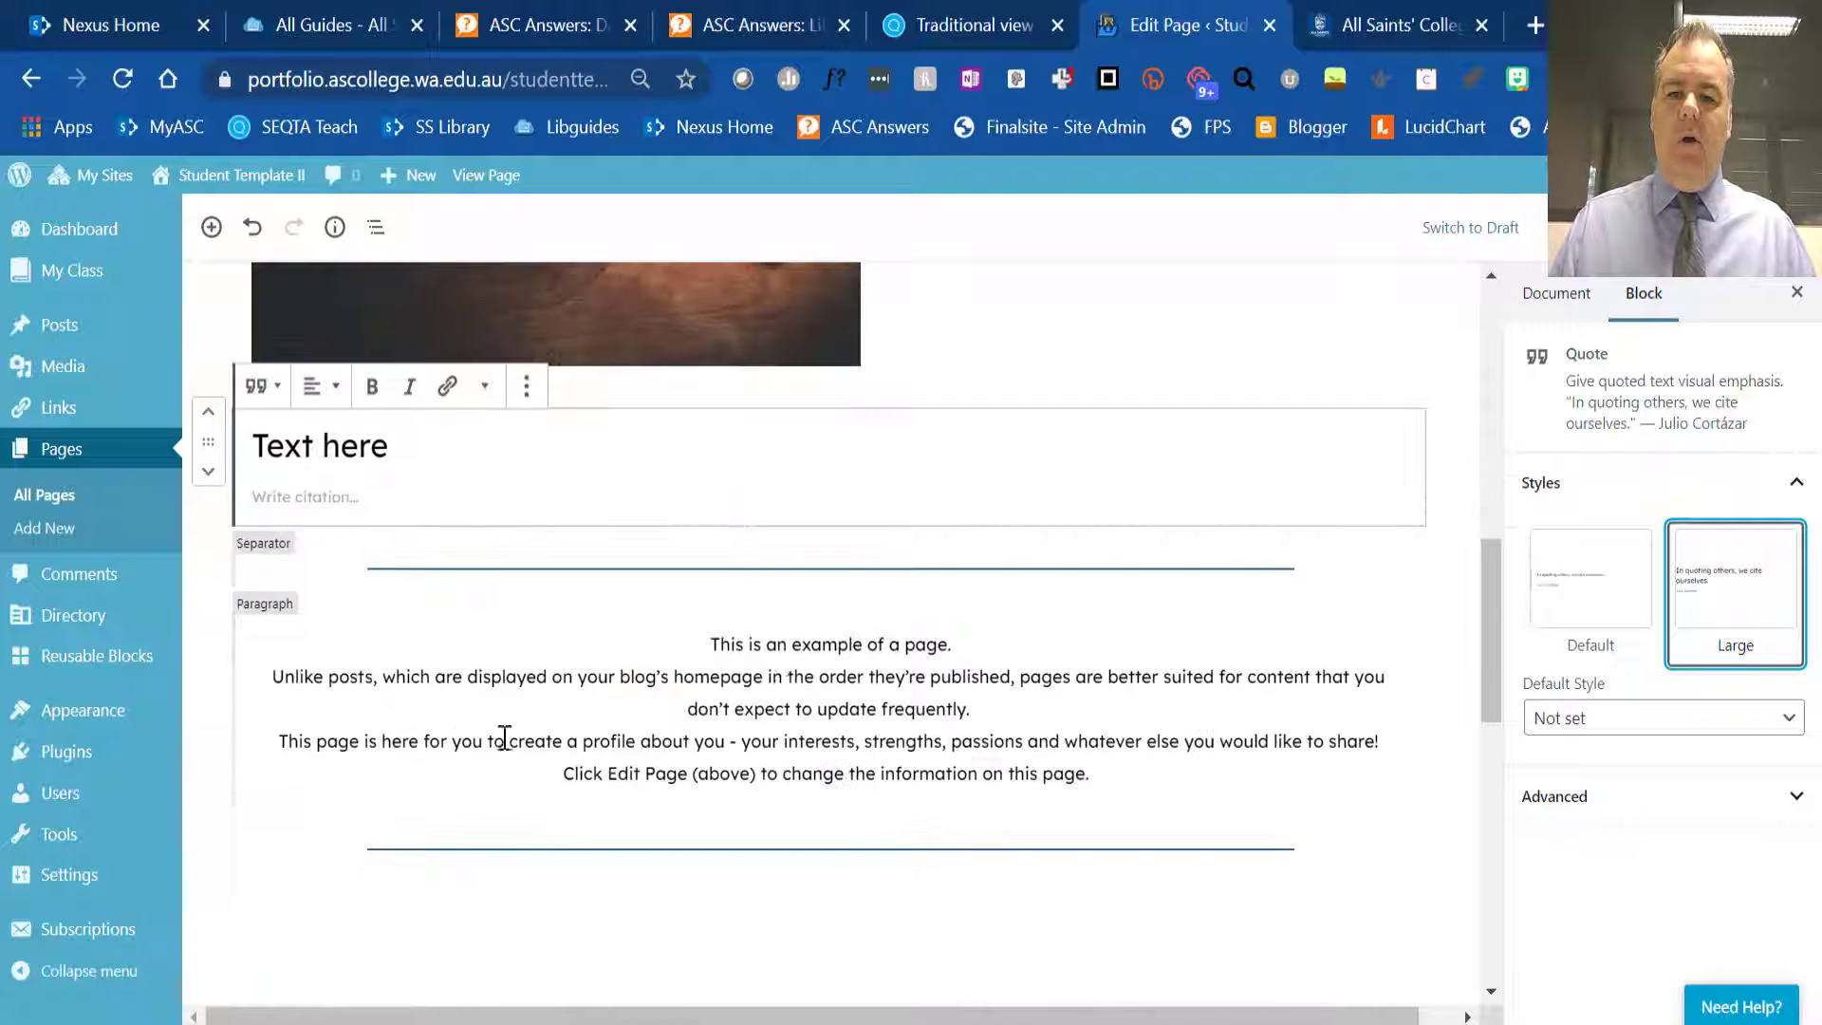
triple_click(823, 677)
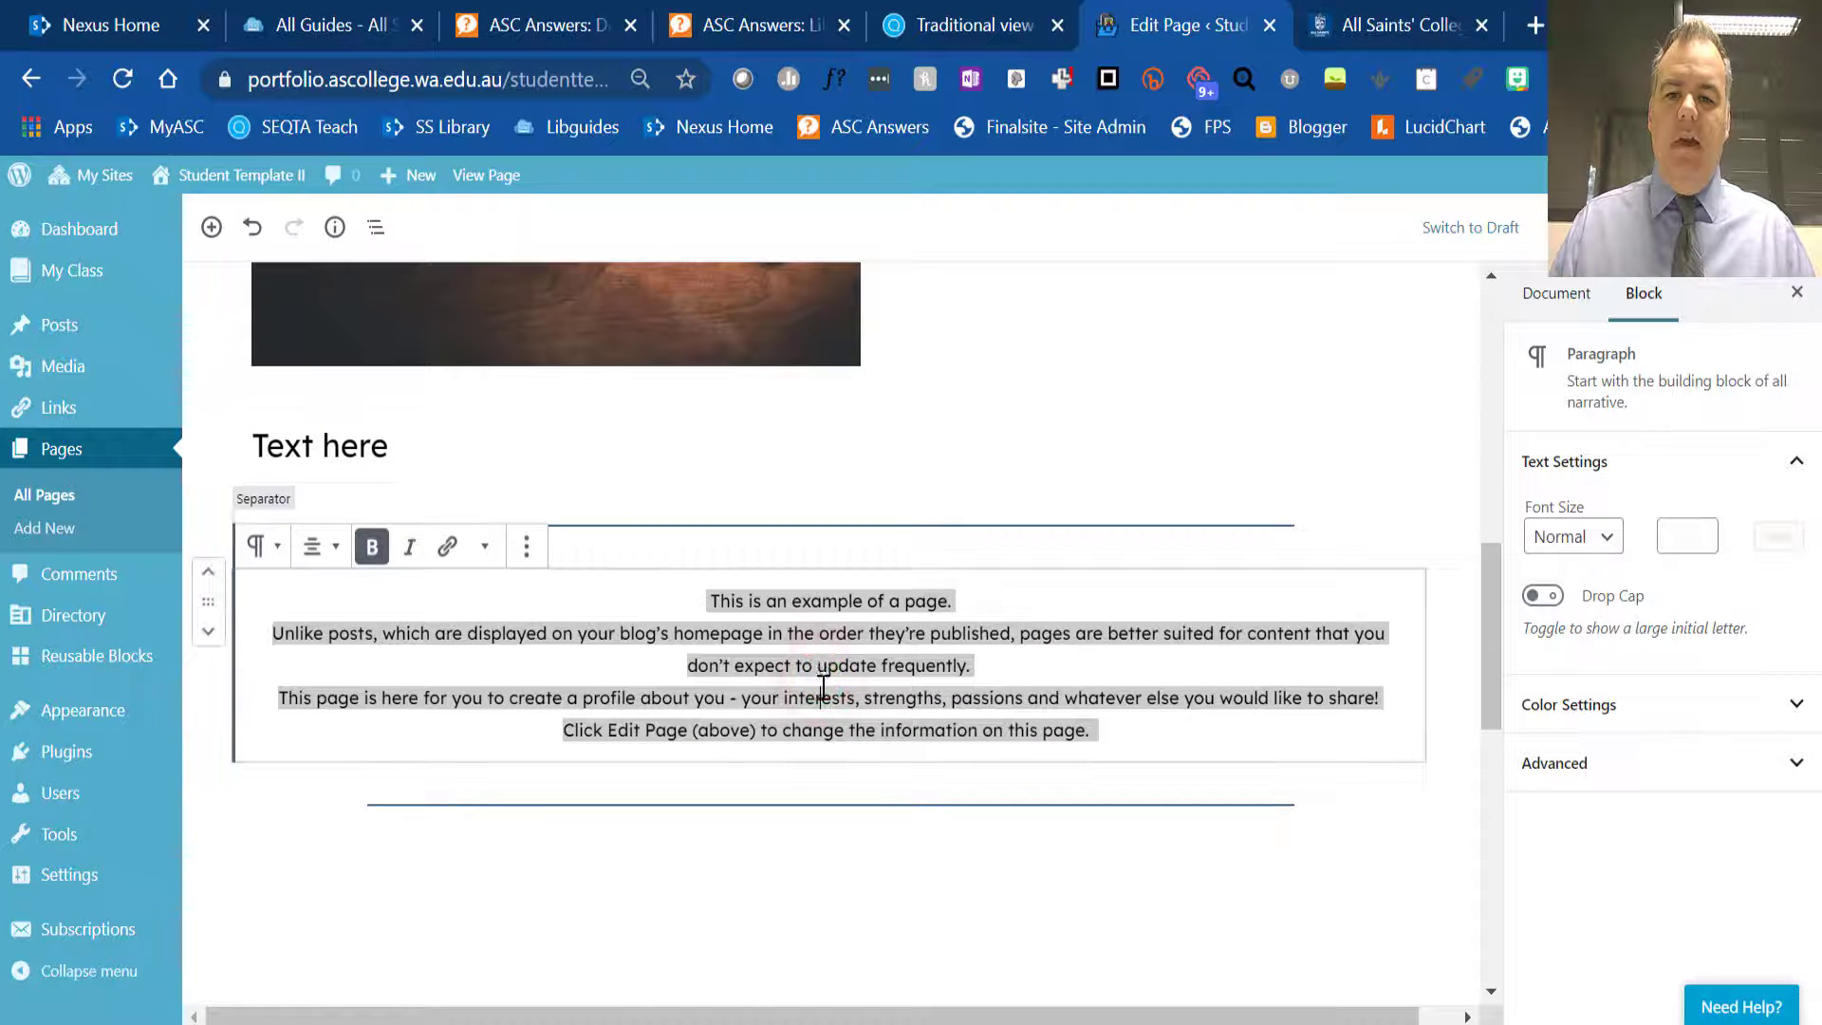
scroll(823, 688, "down", 5)
scroll(789, 696, "down", 5)
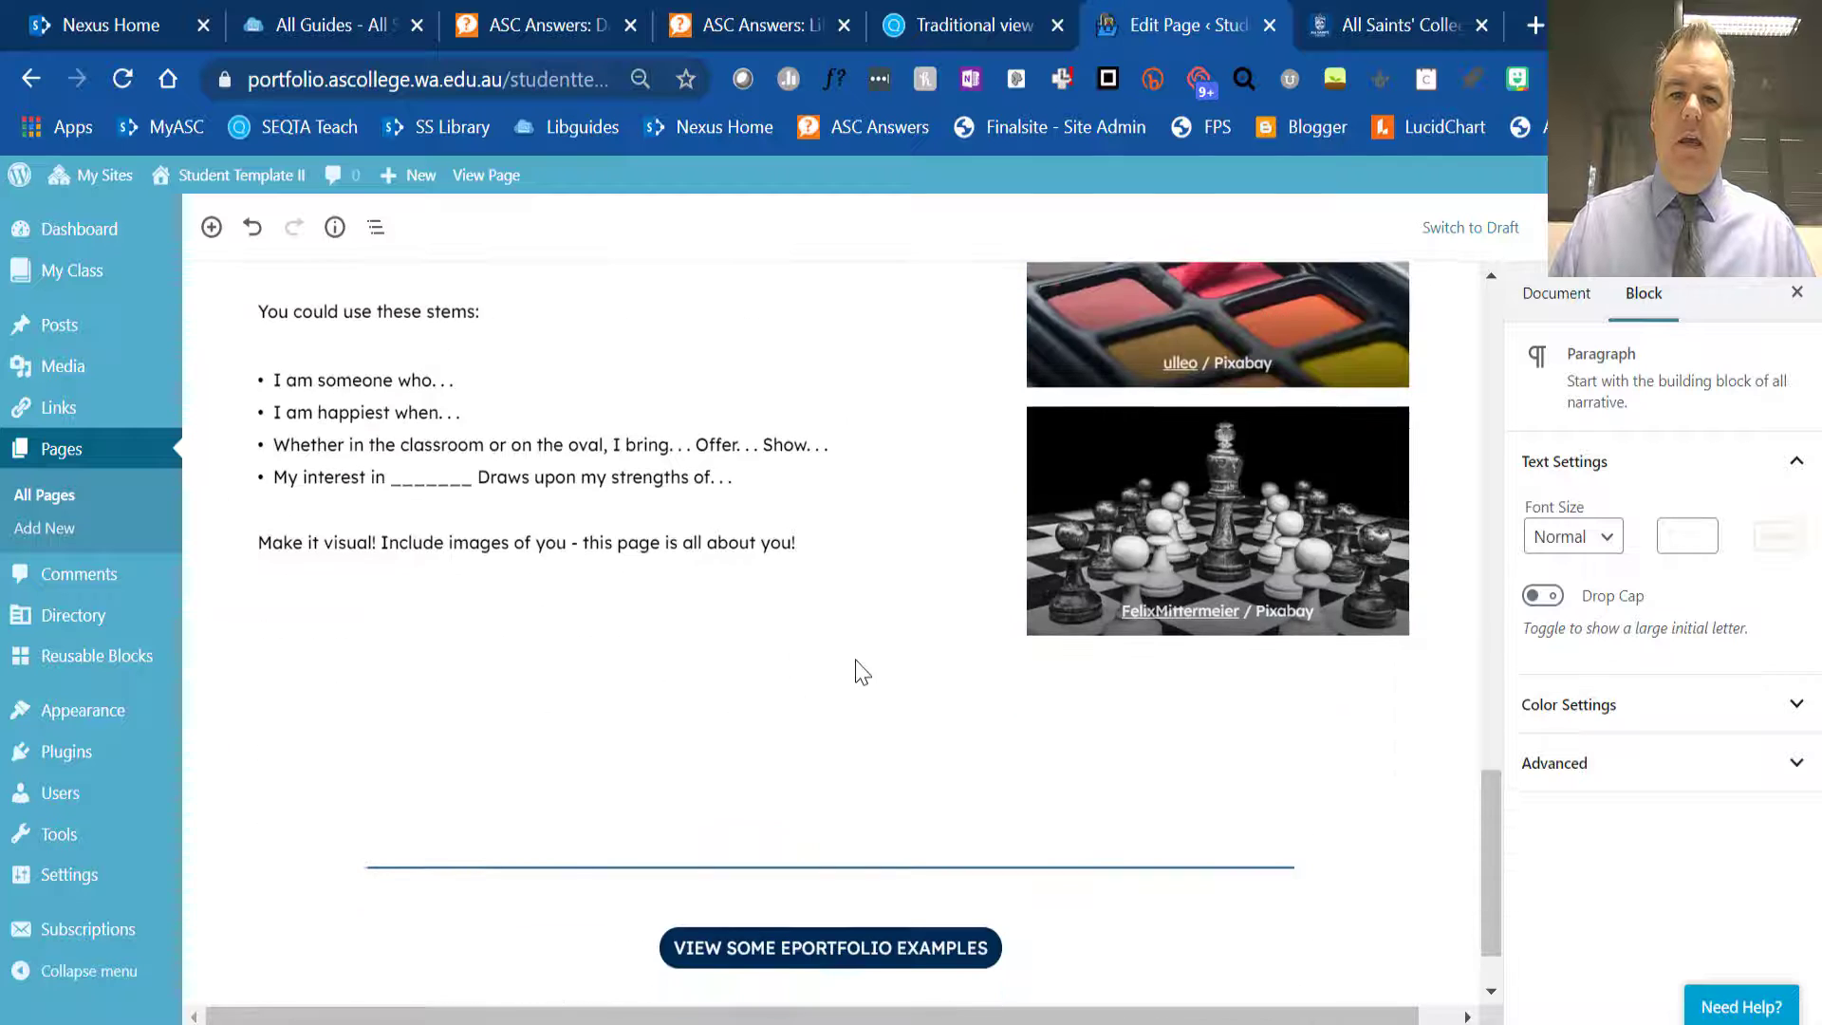
scroll(862, 669, "up", 3)
left_click(1215, 596)
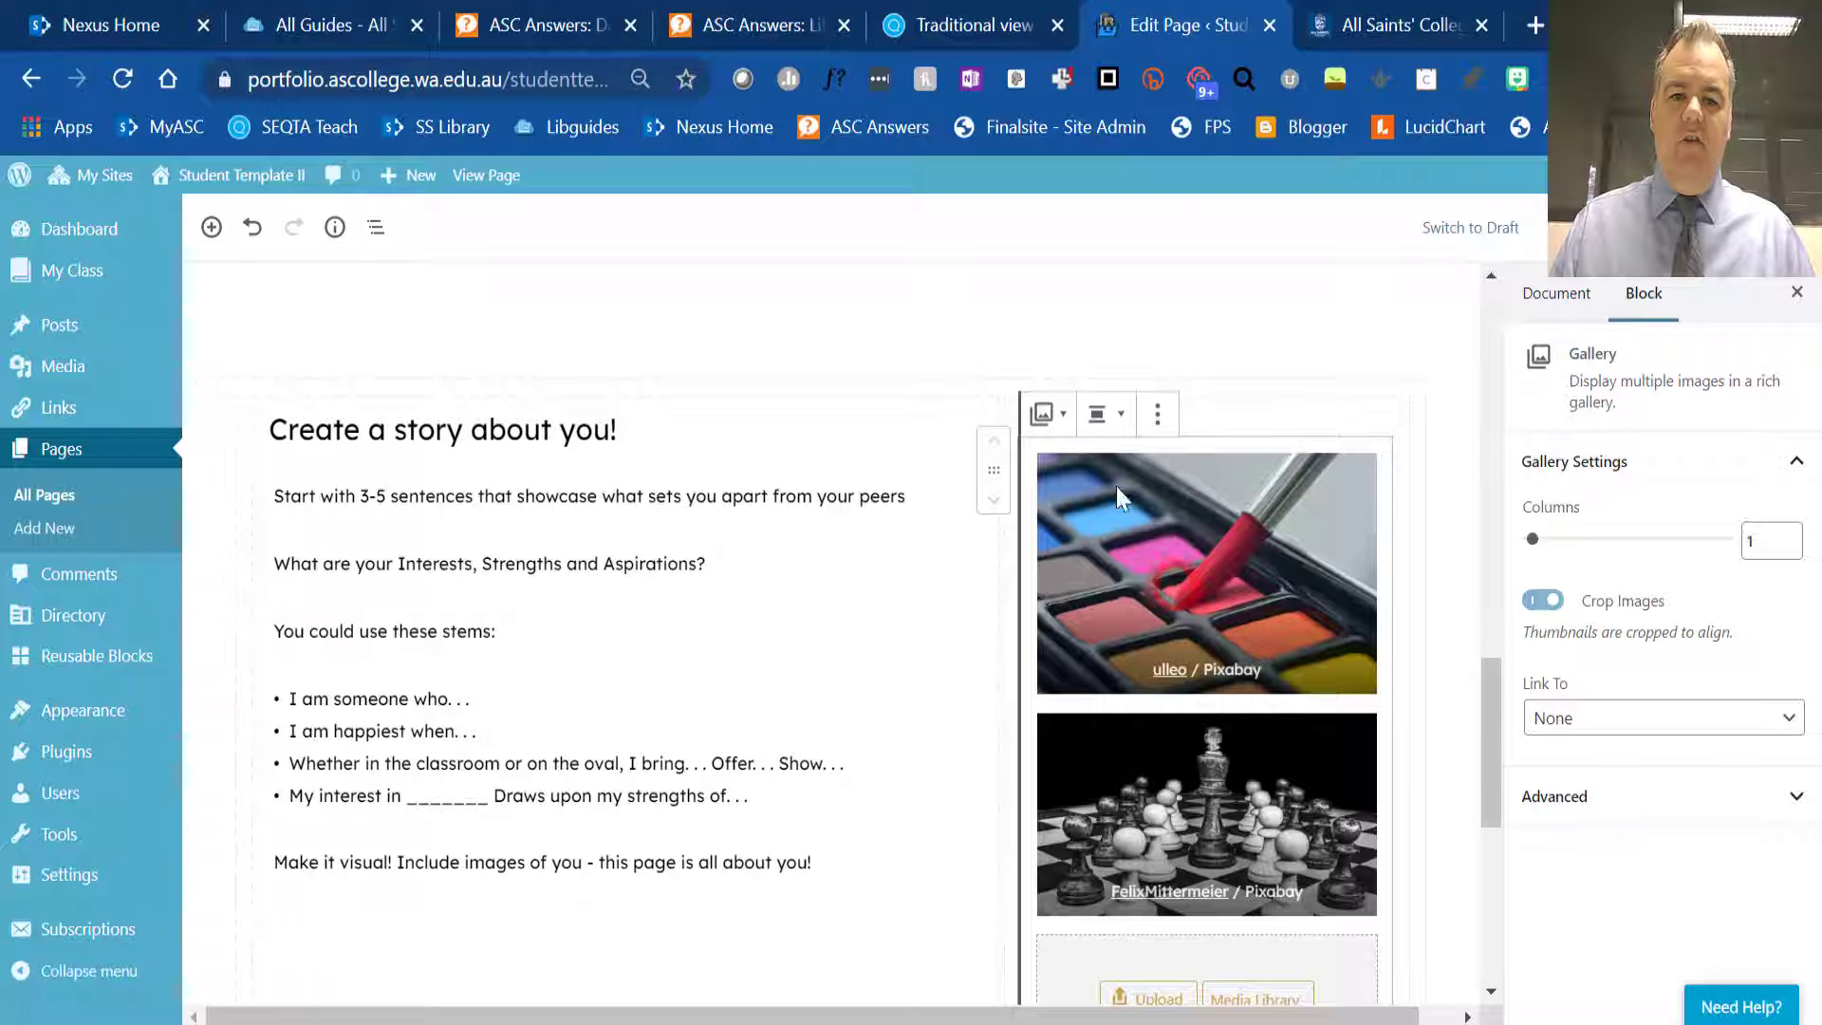
left_click(1049, 417)
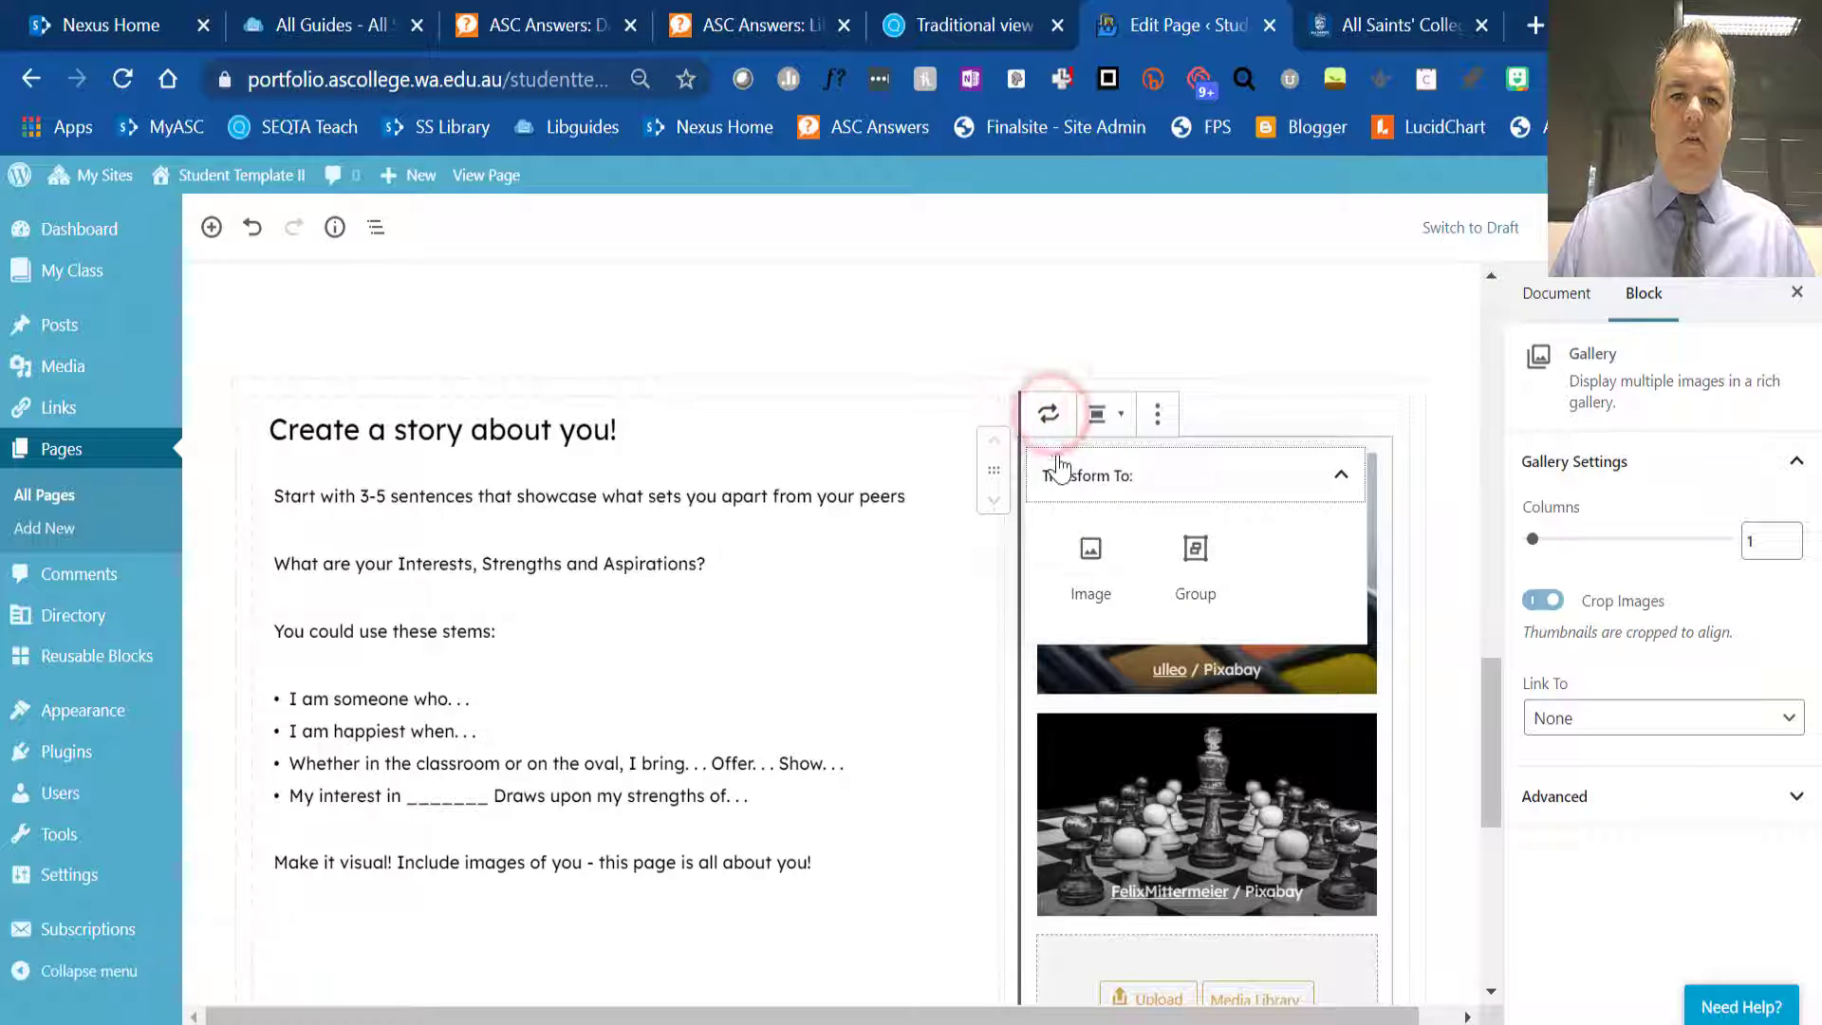
left_click(1270, 416)
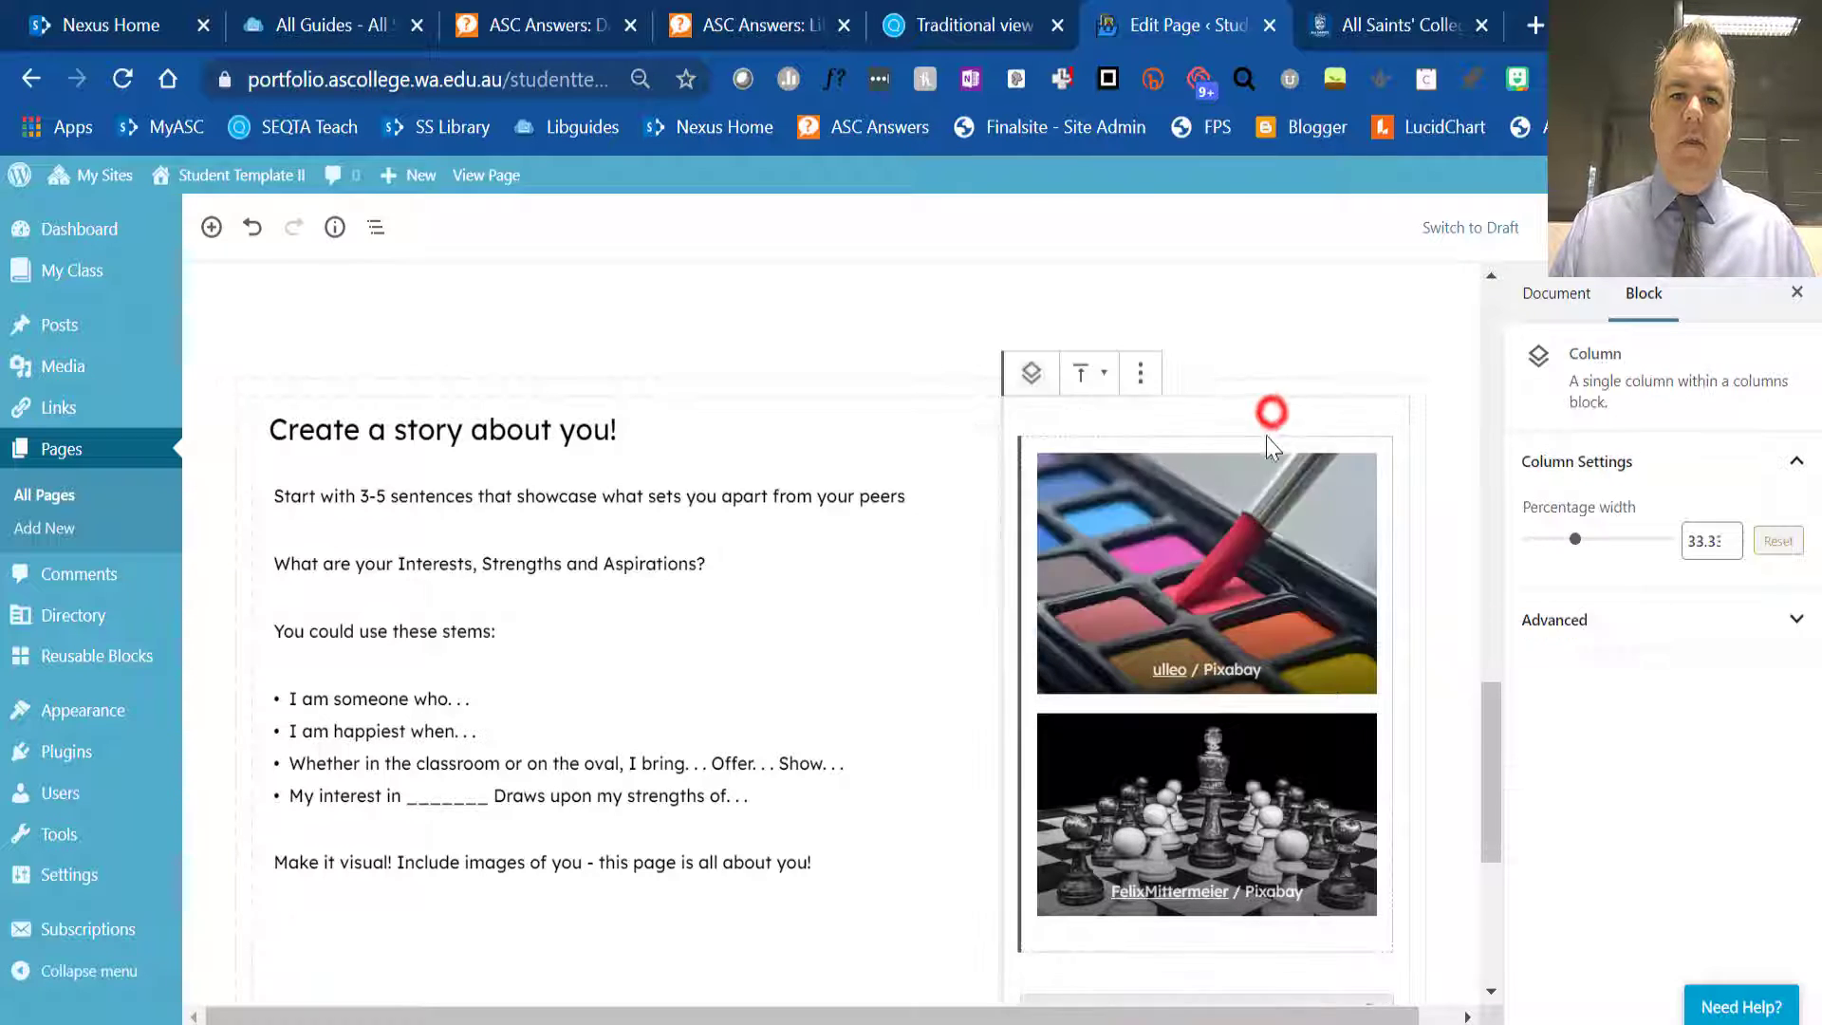
- Add the blurred glassware image by DivvyPixel from the media library to the gallery beside "Create a story about you!"
left_click(1243, 600)
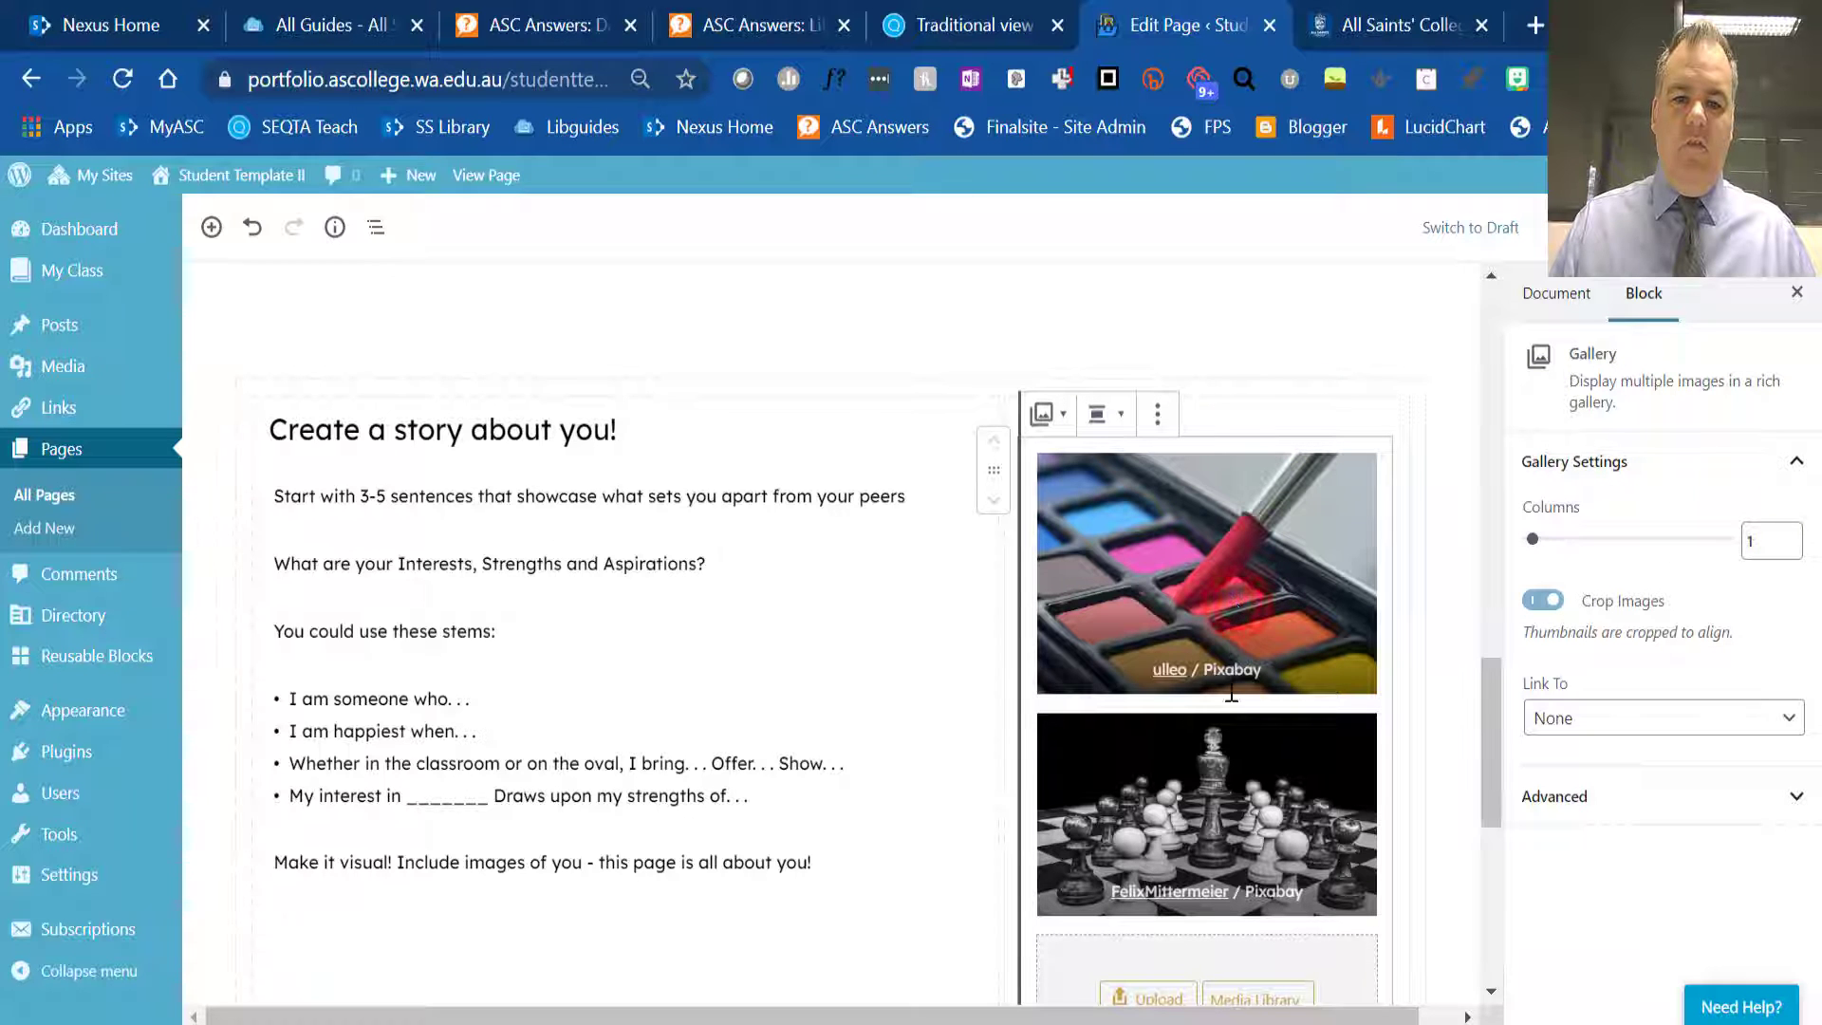
scroll(1233, 764, "down", 2)
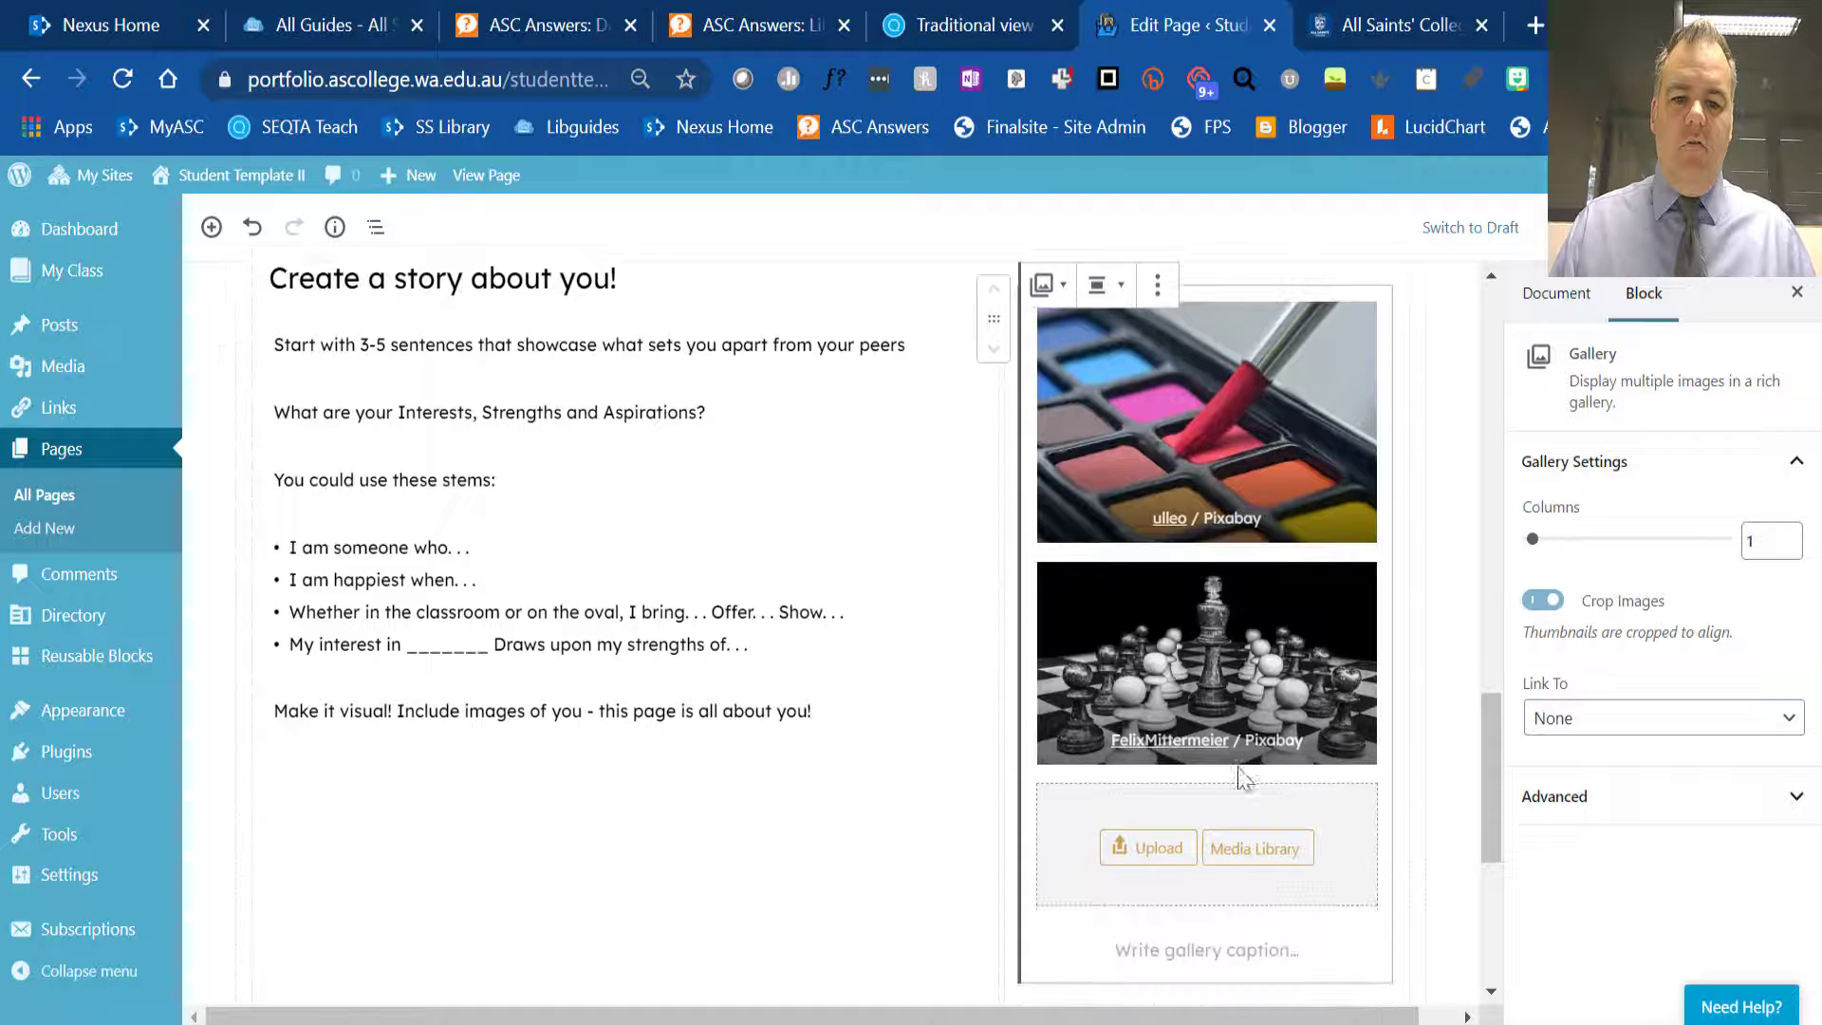
left_click(1248, 849)
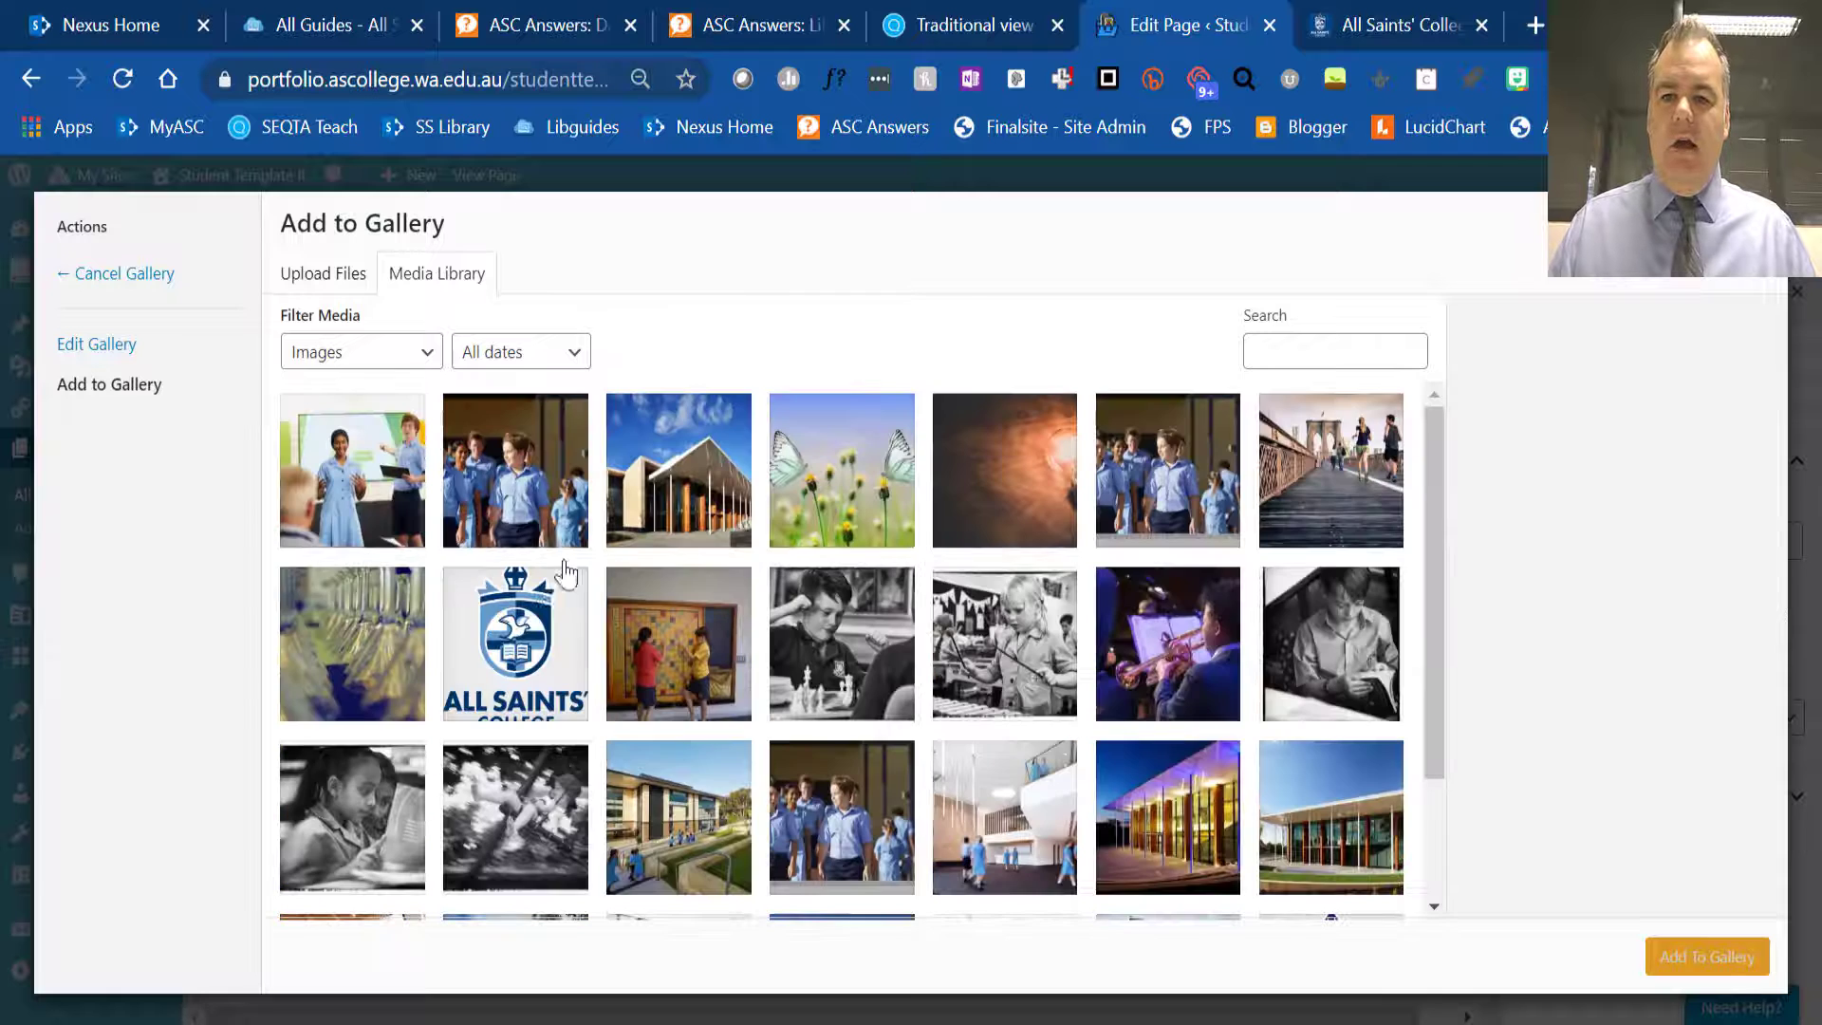
left_click(365, 653)
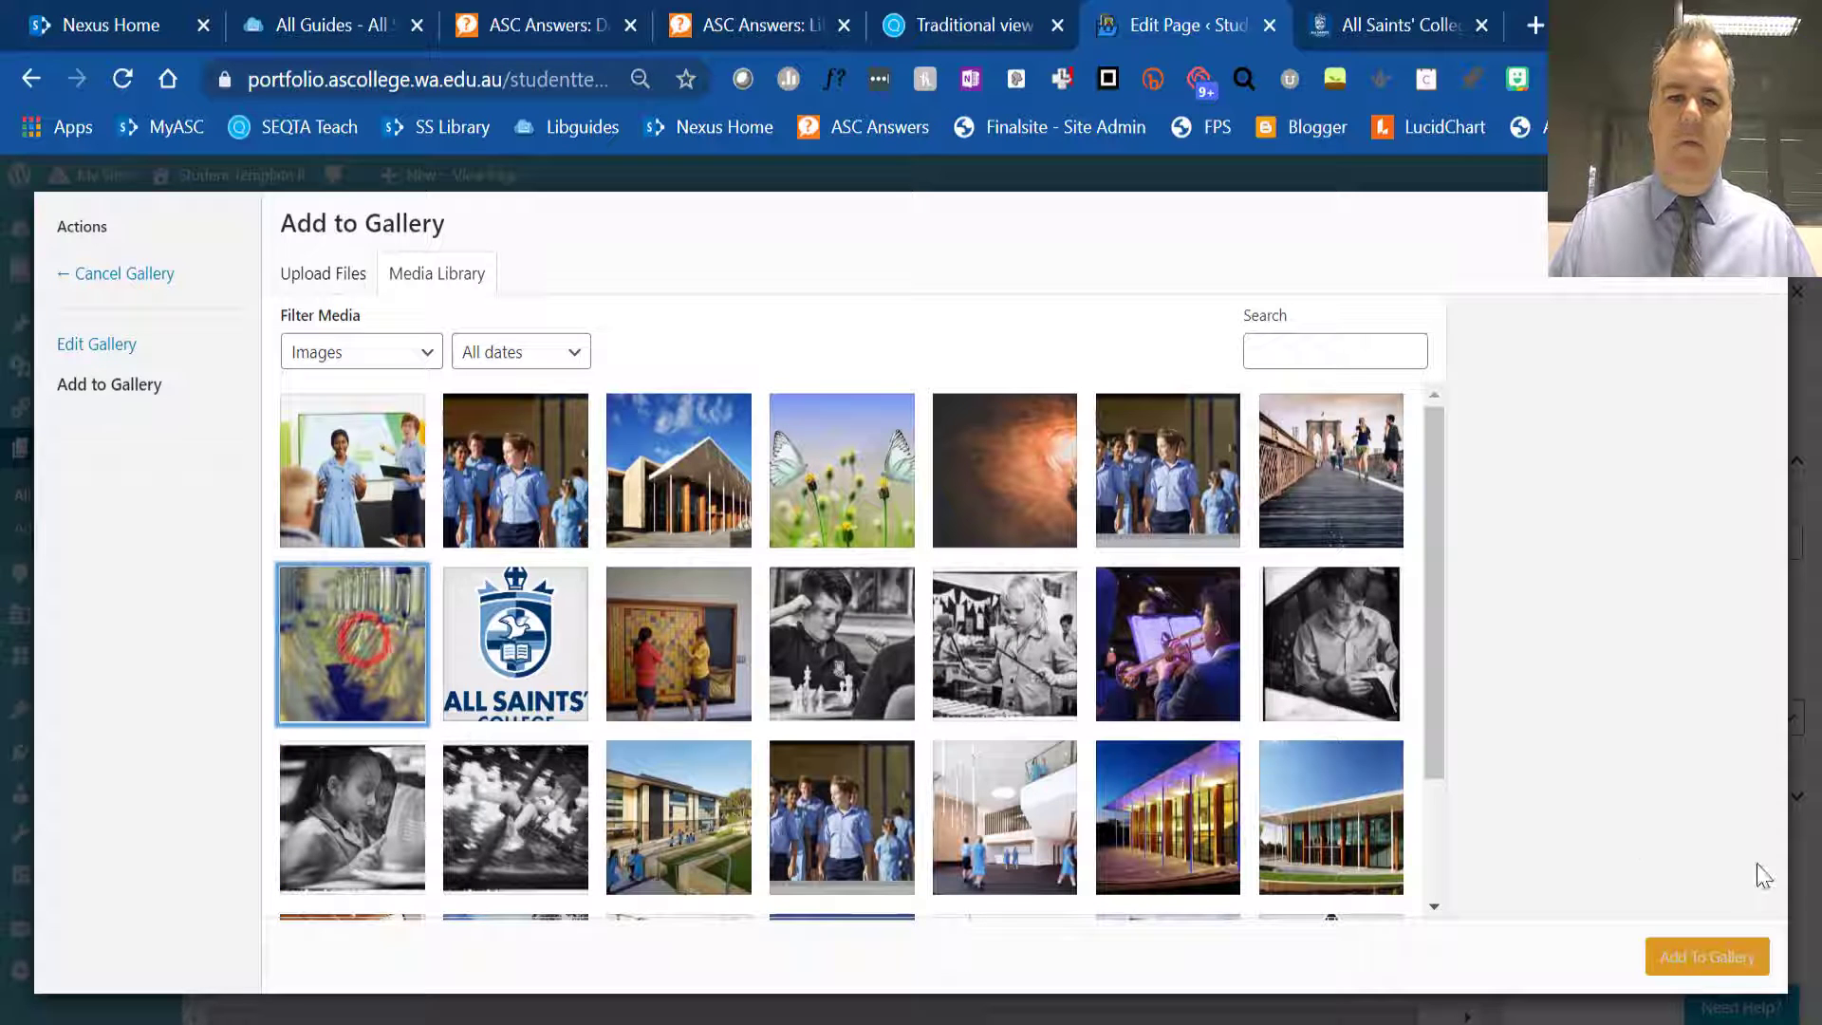
left_click(1722, 957)
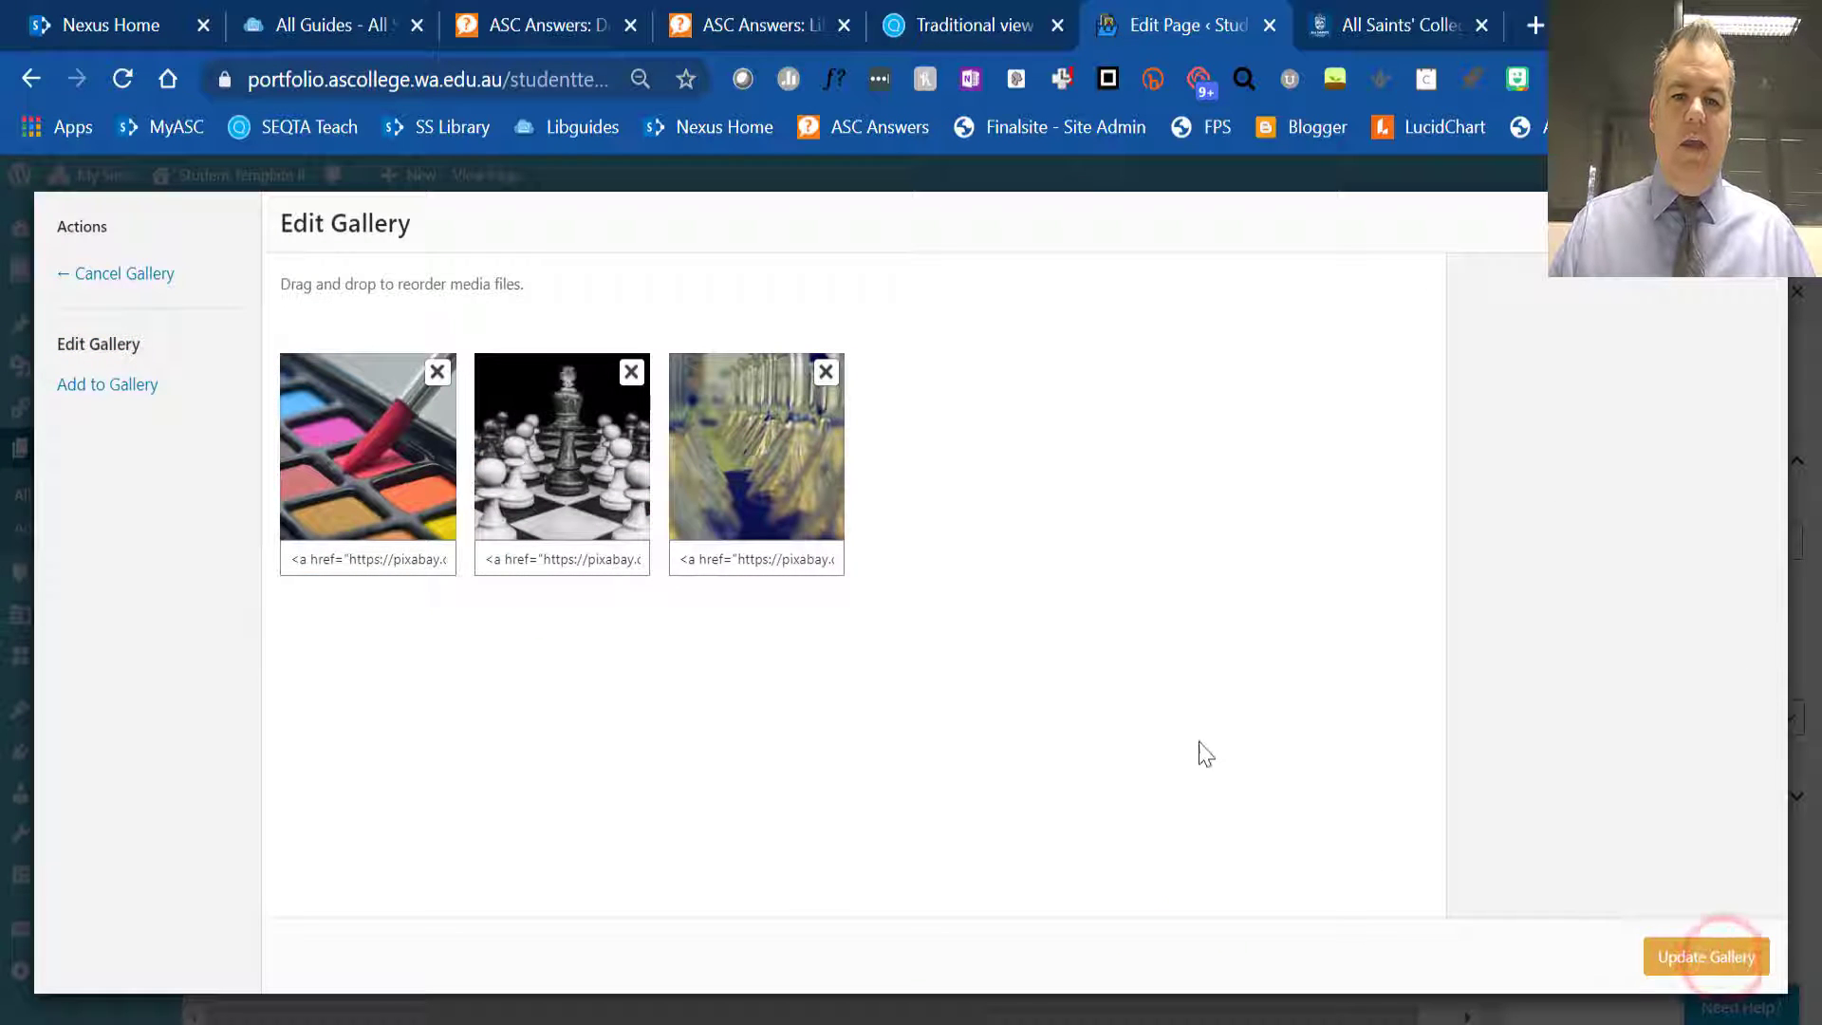
left_click(1696, 958)
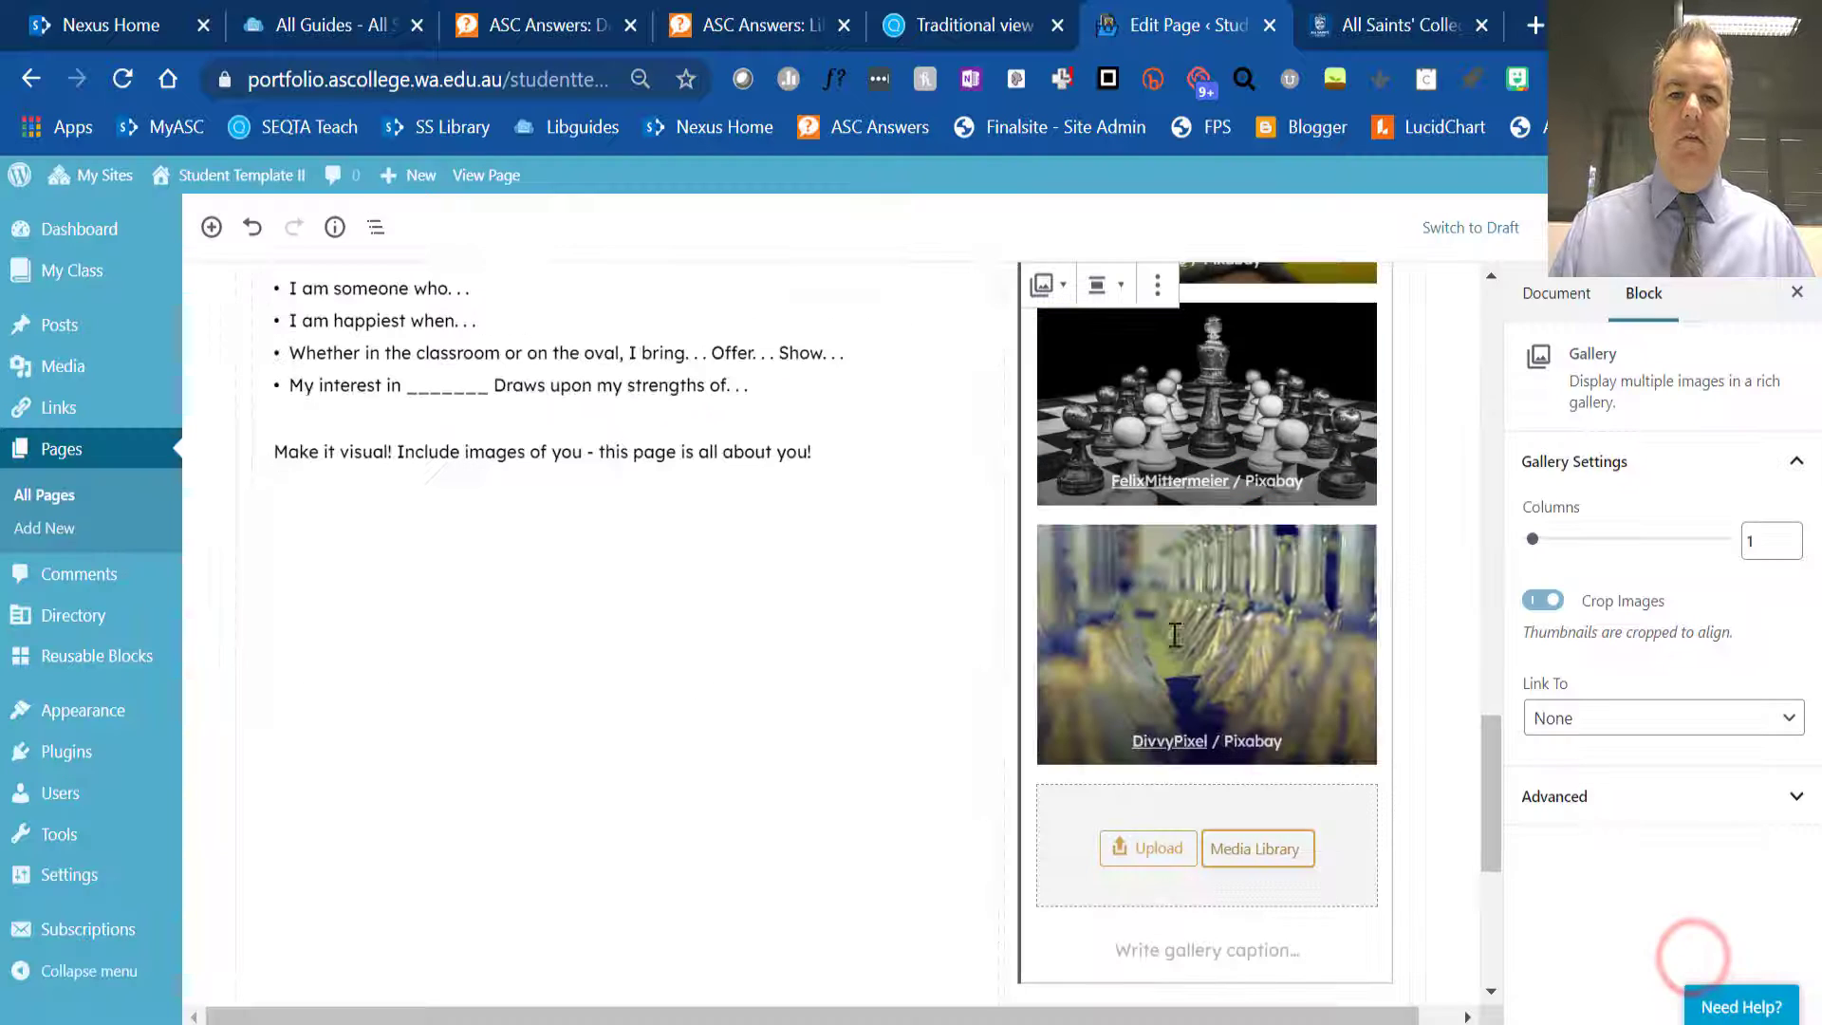
- Review the three-image gallery, the text column beside it and the spacer below the columns
scroll(1254, 636, "up", 3)
scroll(1236, 655, "down", 2)
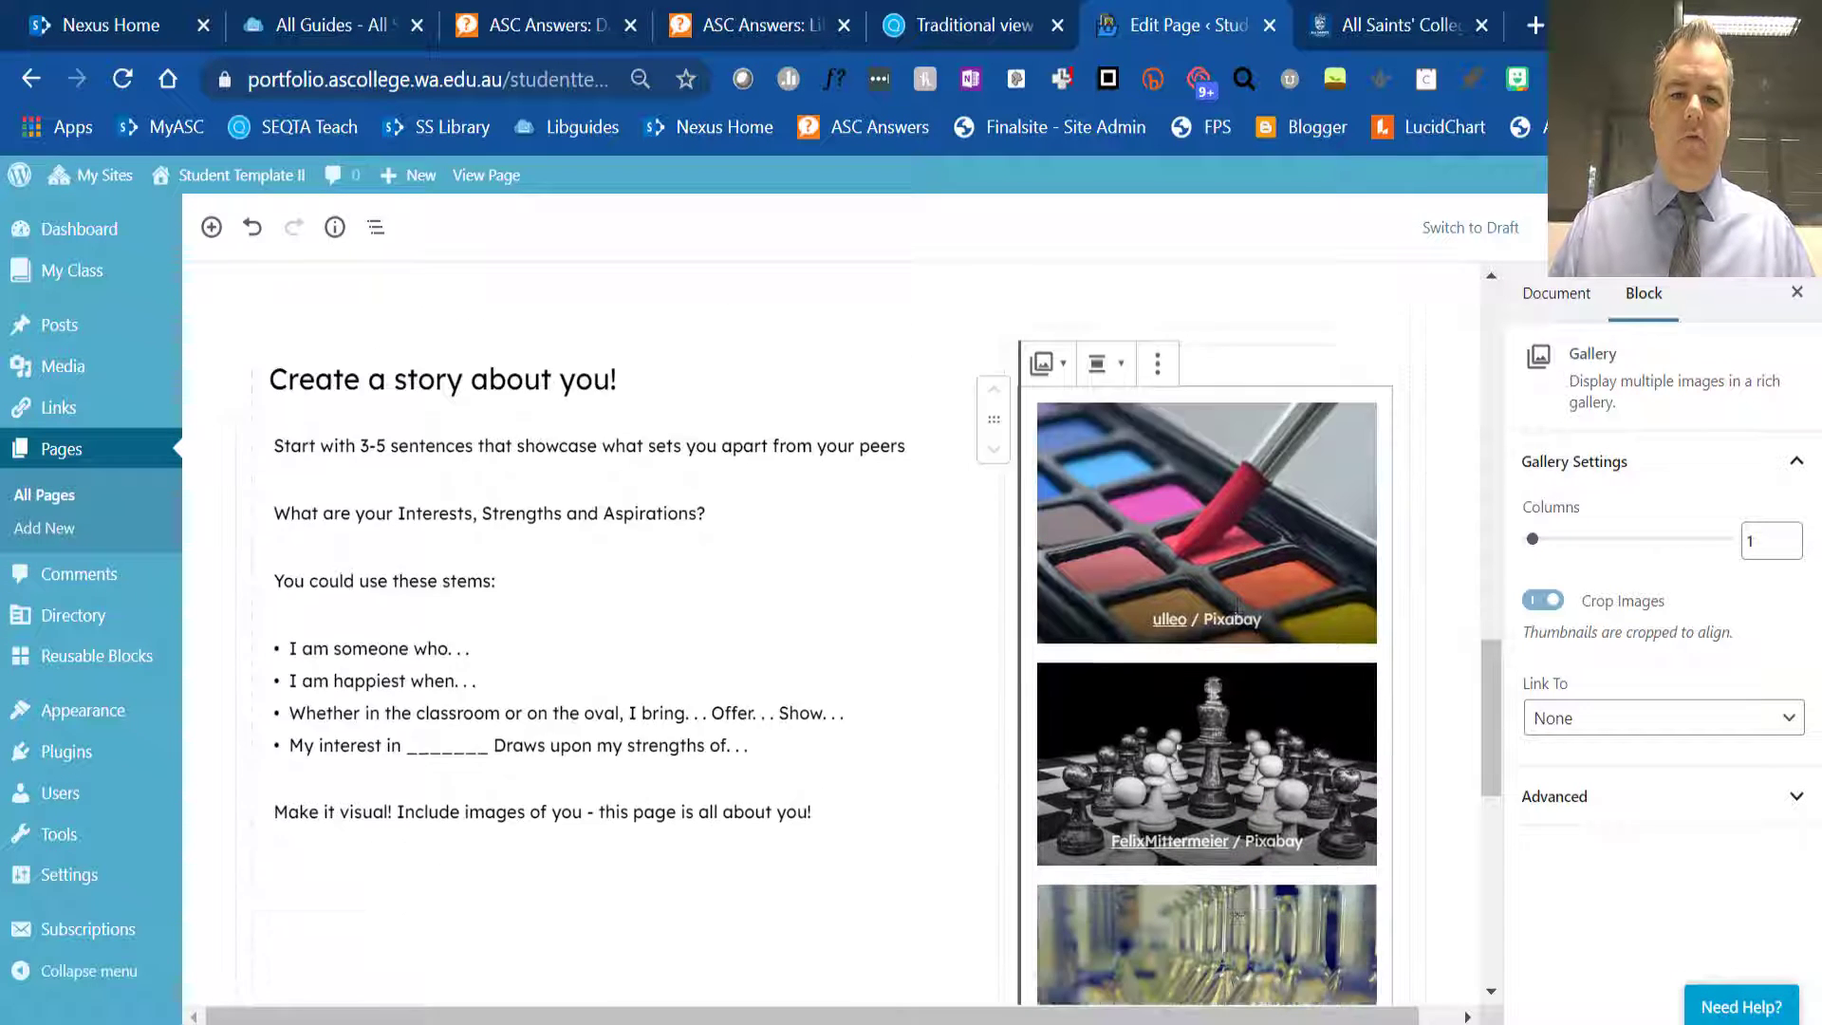
scroll(500, 606, "up", 1)
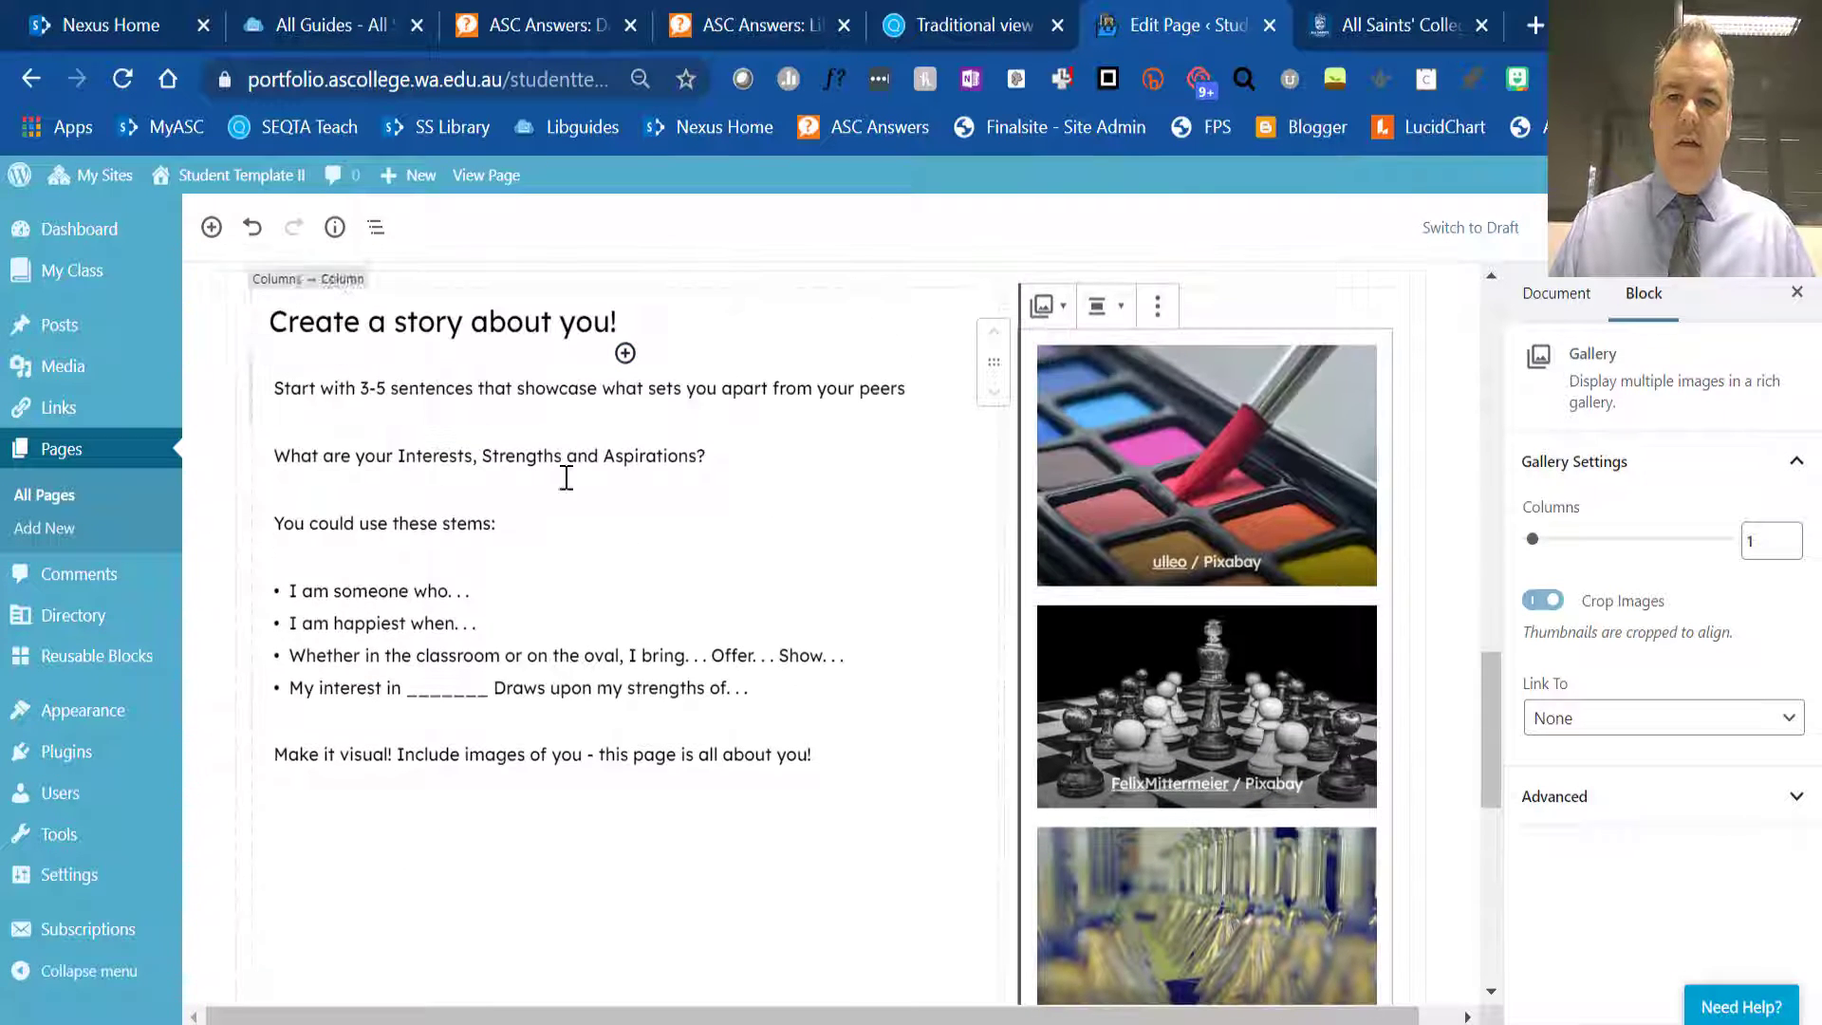
scroll(664, 569, "down", 1)
scroll(712, 612, "down", 8)
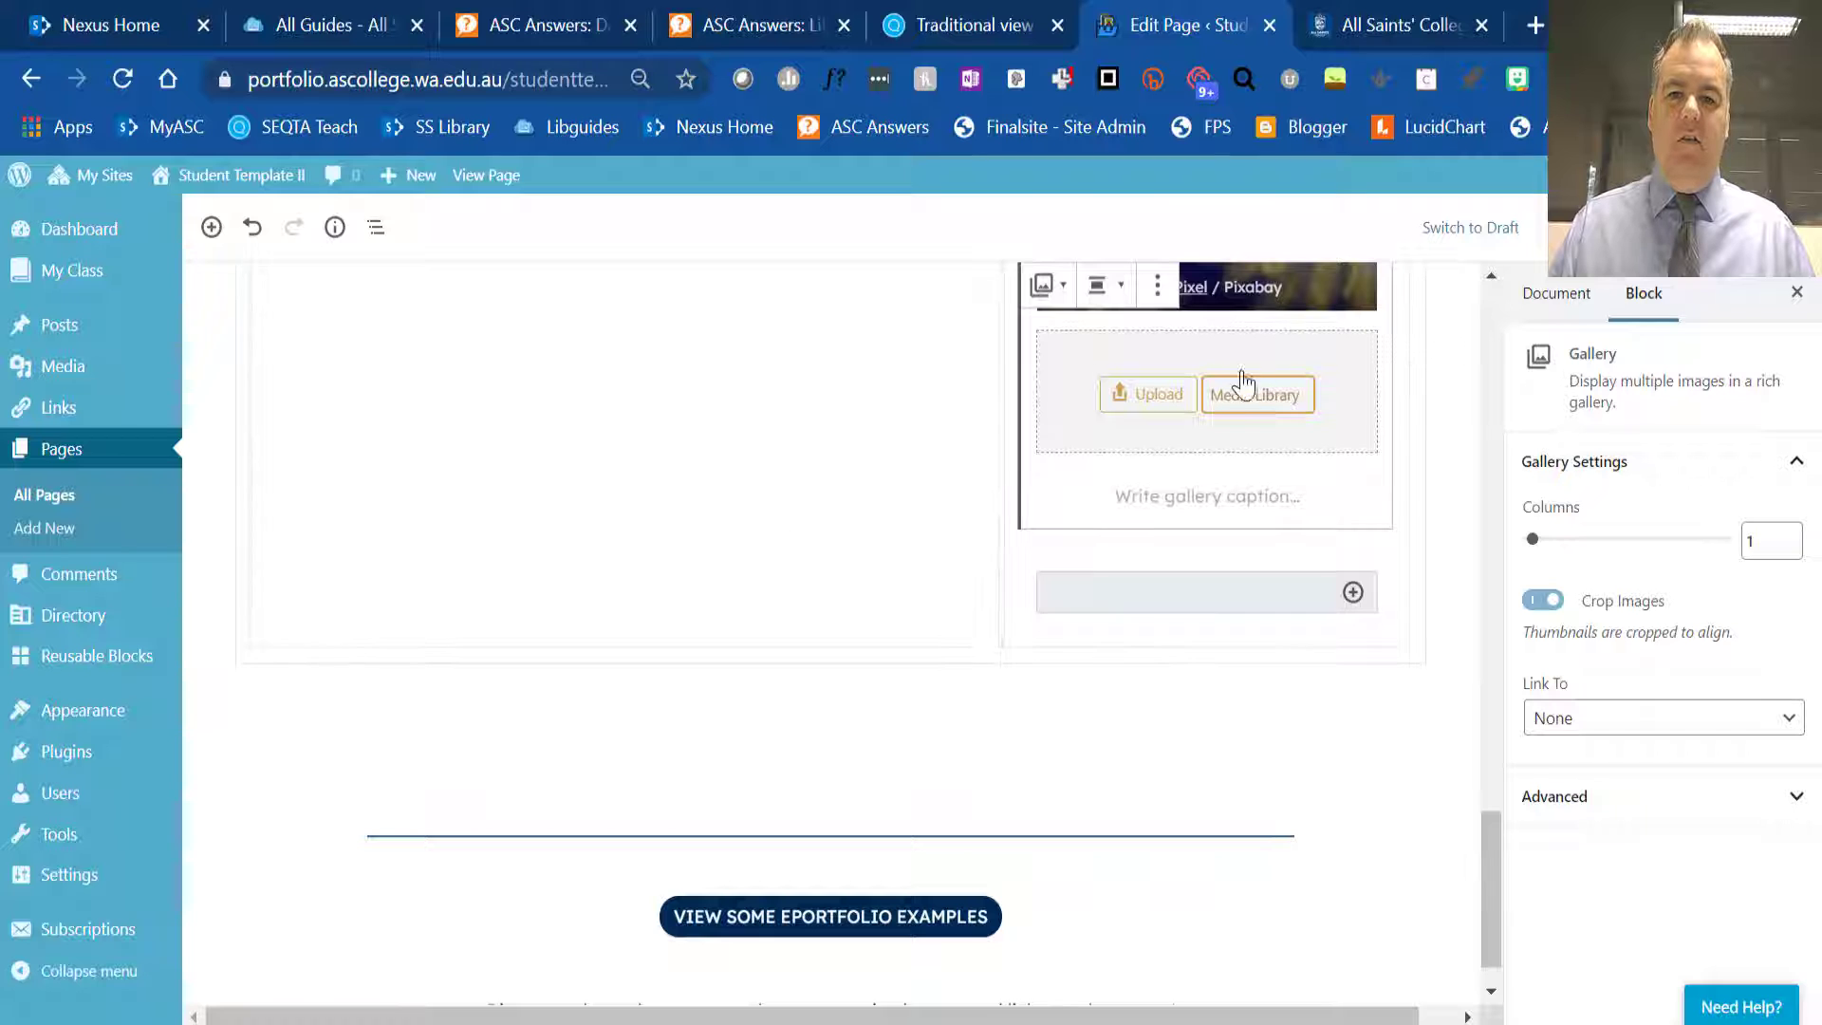
left_click(370, 726)
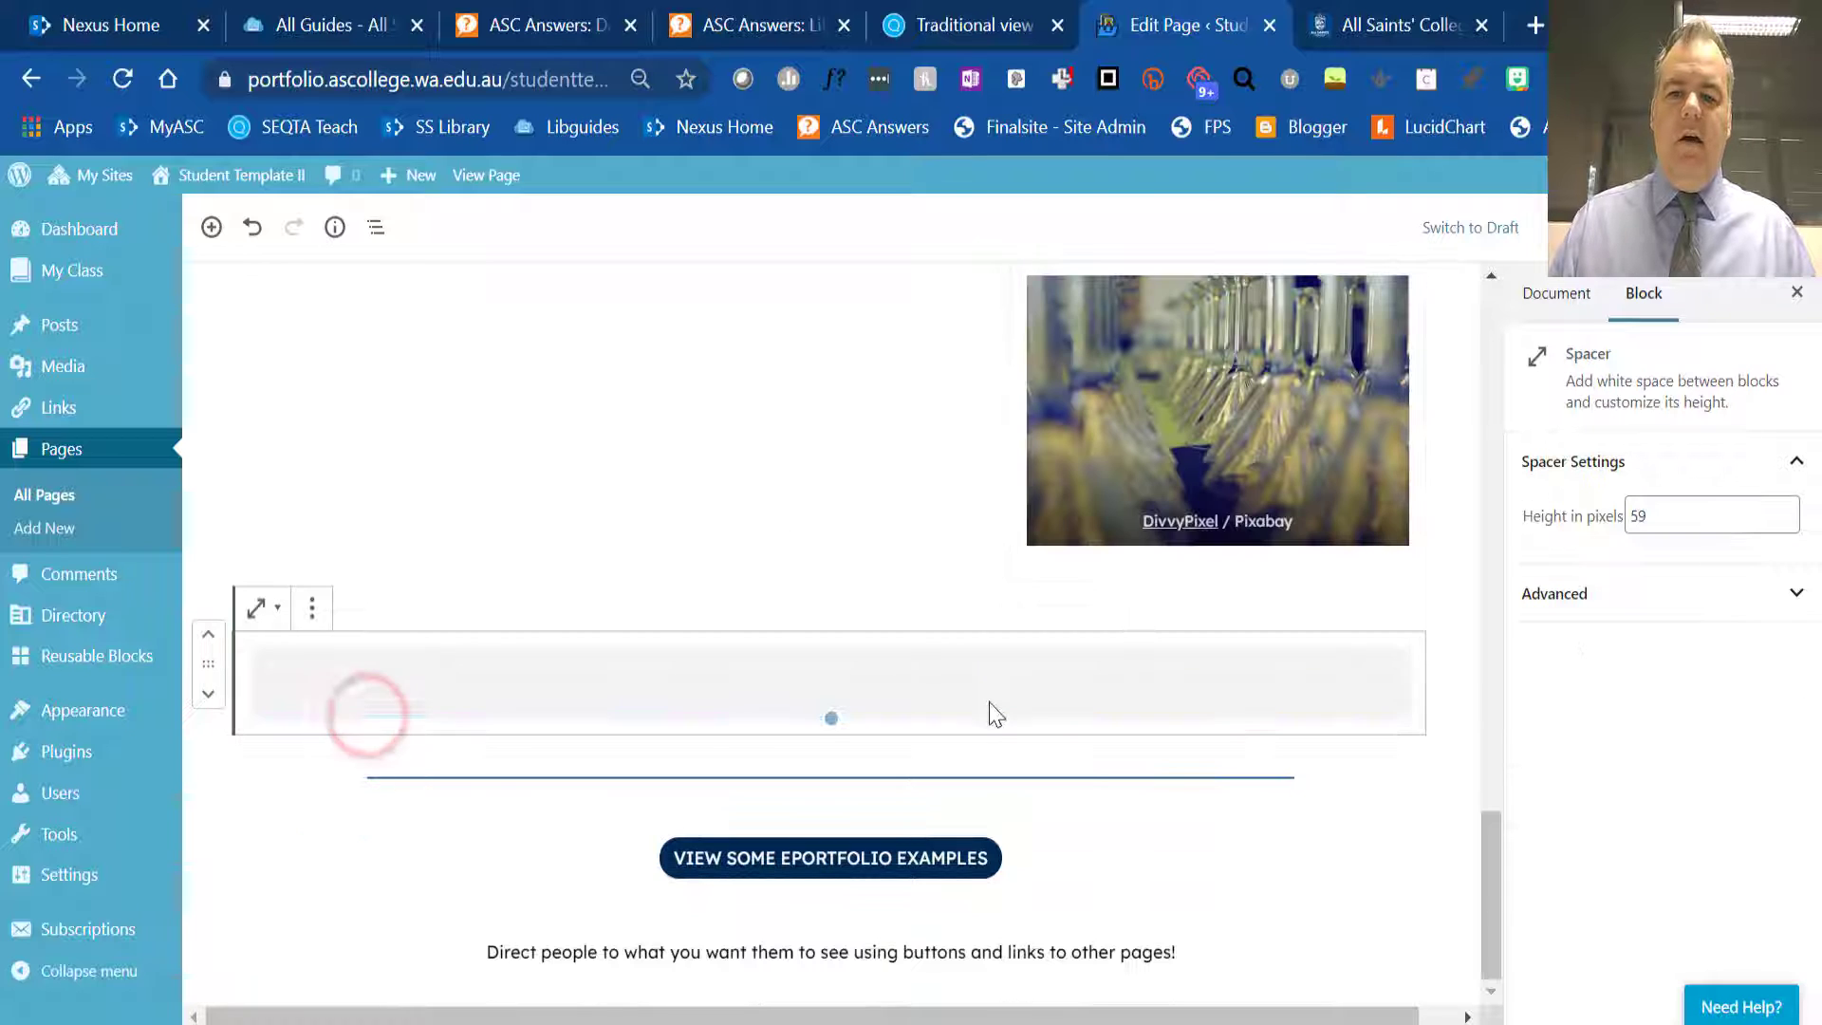
left_click(1401, 544)
scroll(826, 521, "up", 5)
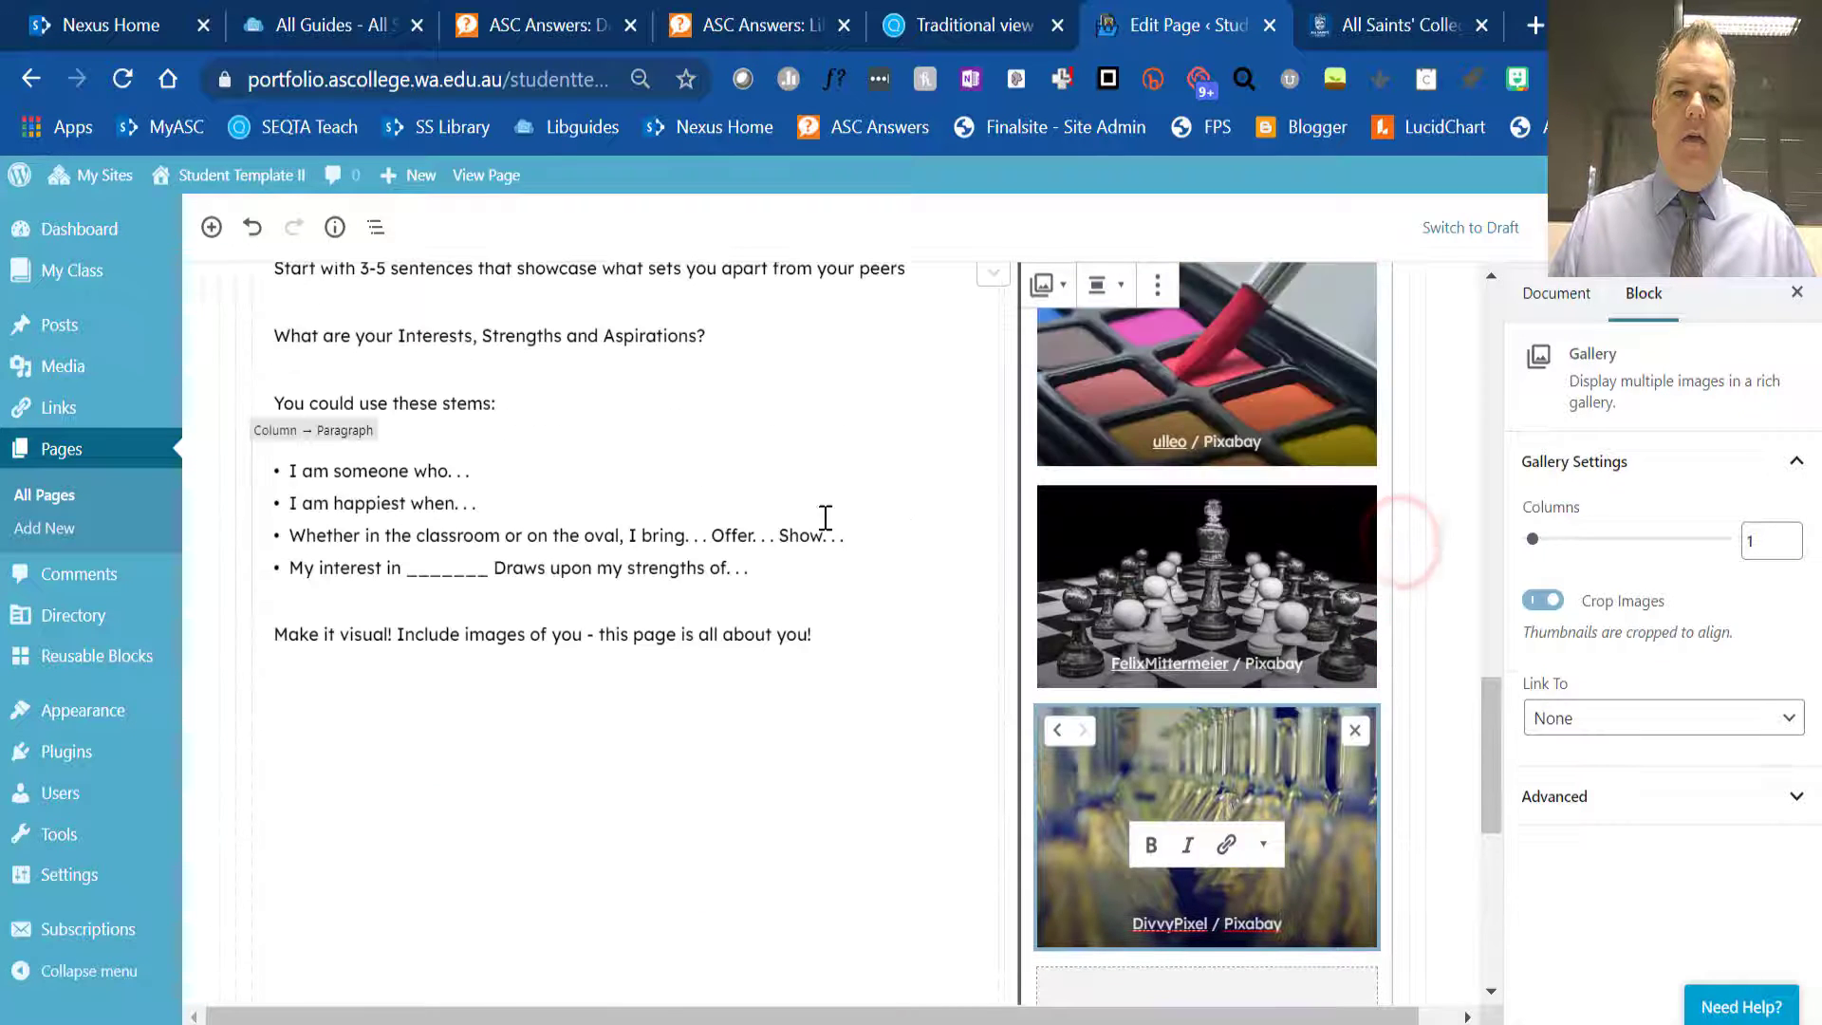
scroll(541, 589, "up", 4)
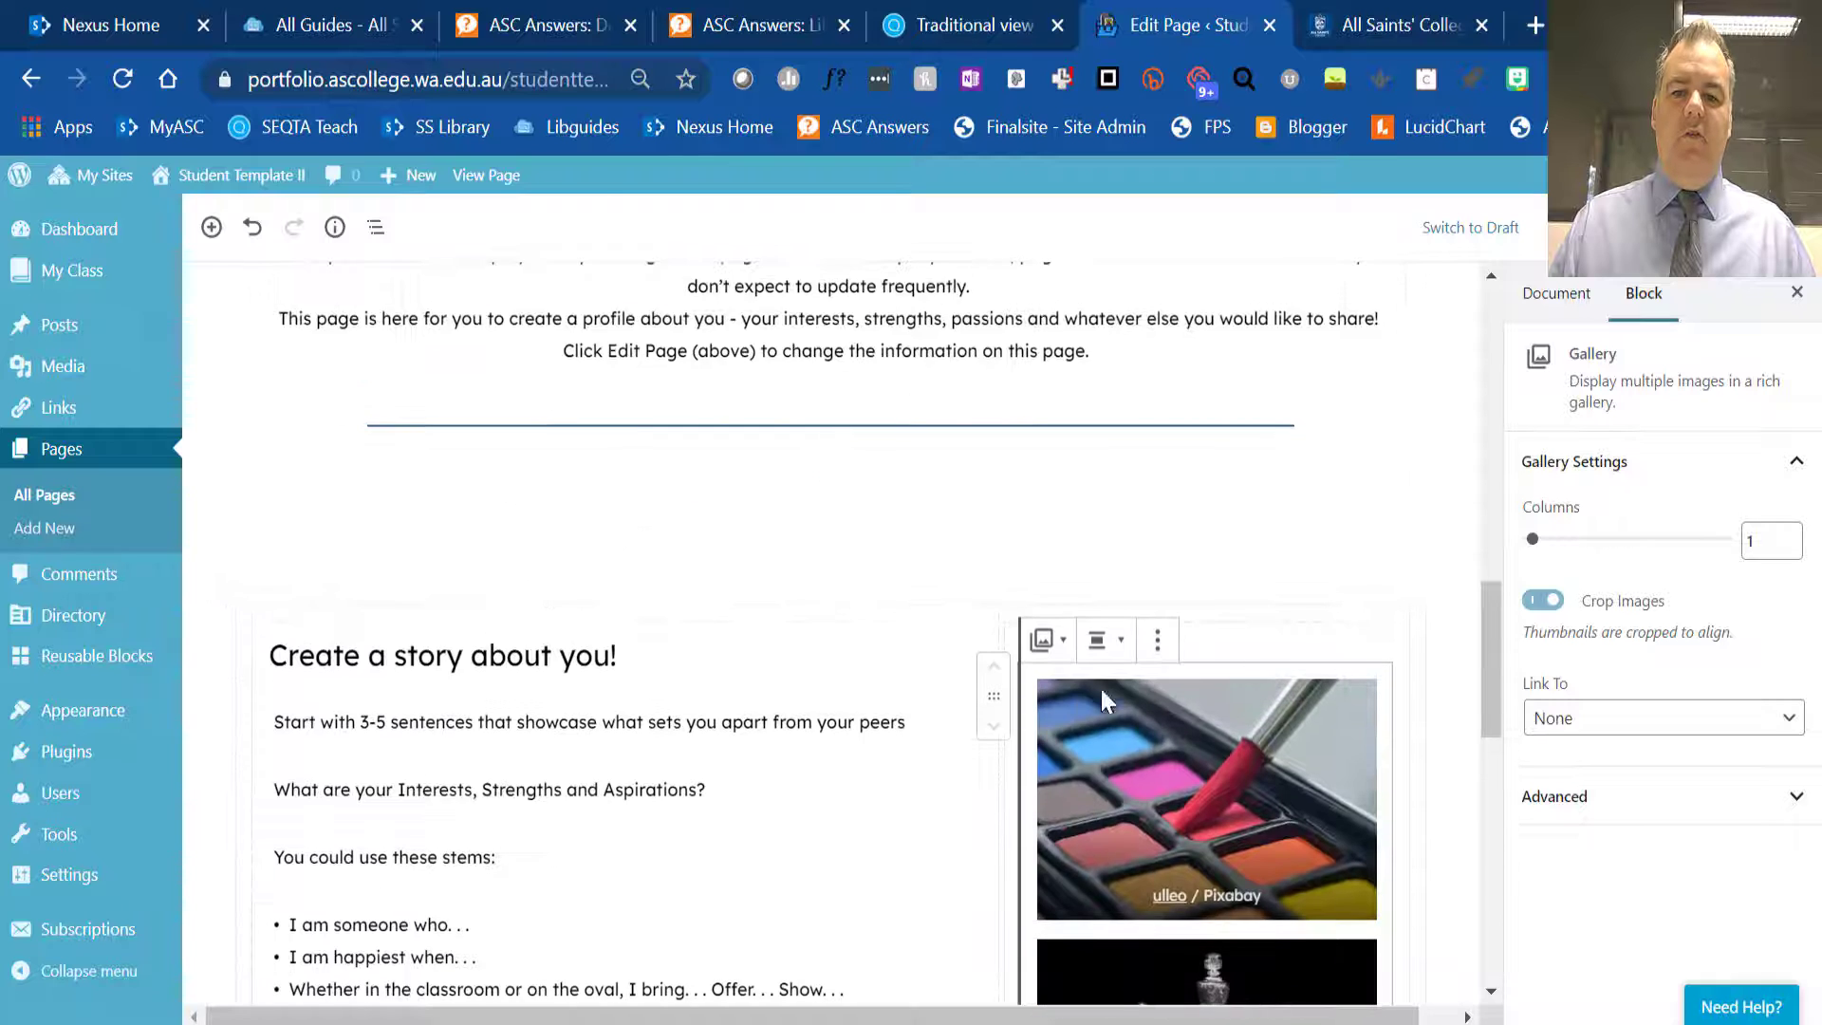
scroll(1081, 687, "down", 12)
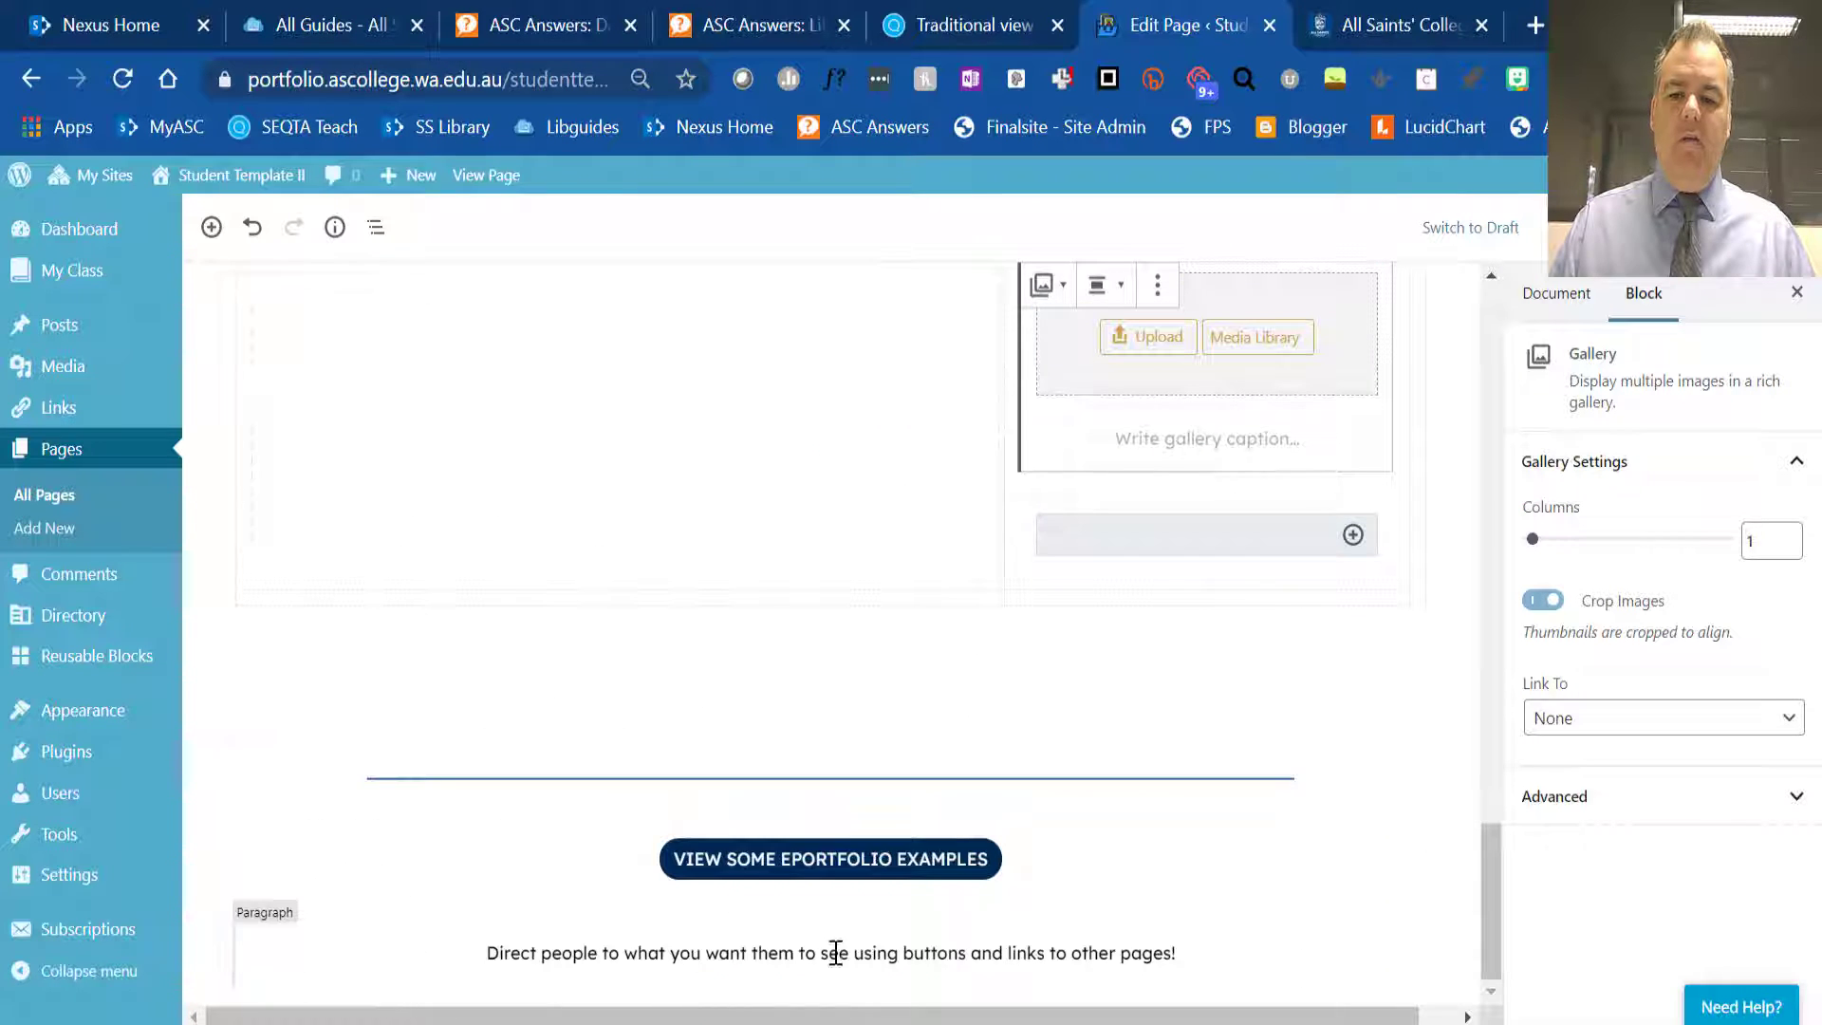
- Insert a Columns block with three equal columns above the closing "Direct people to what you want them to see" paragraph
left_click(821, 966)
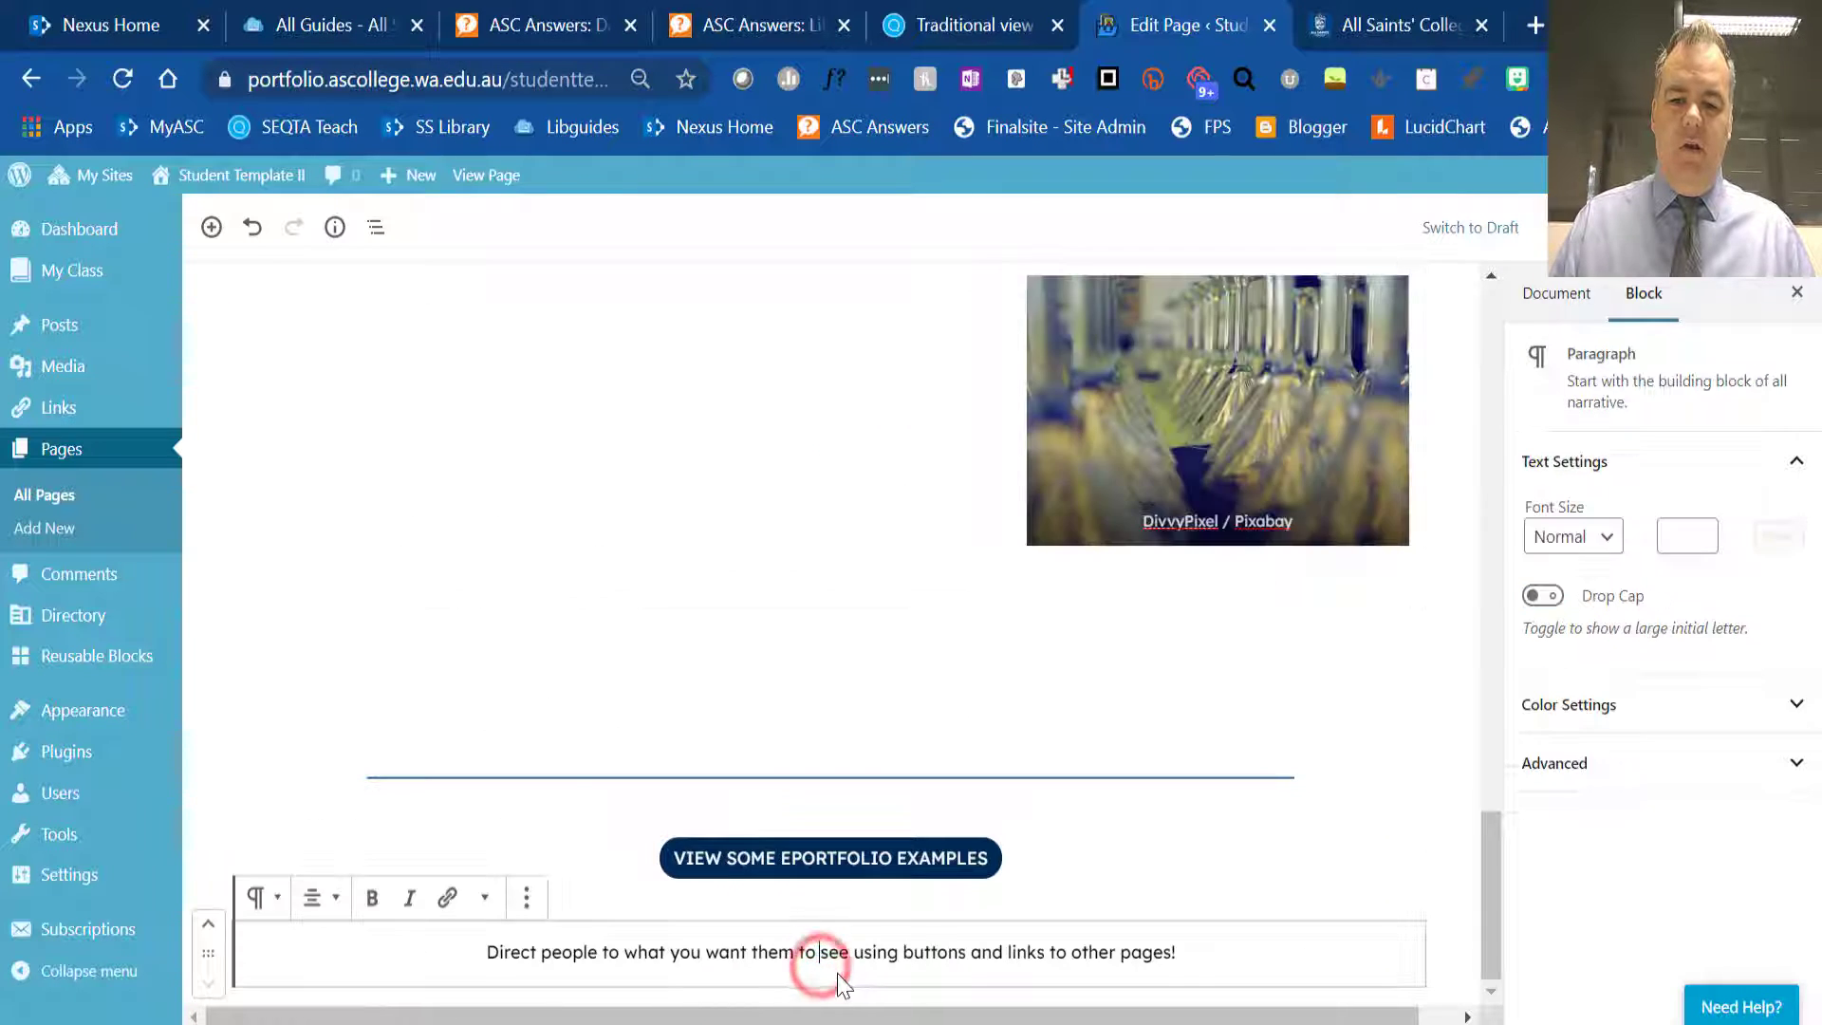
left_click(826, 907)
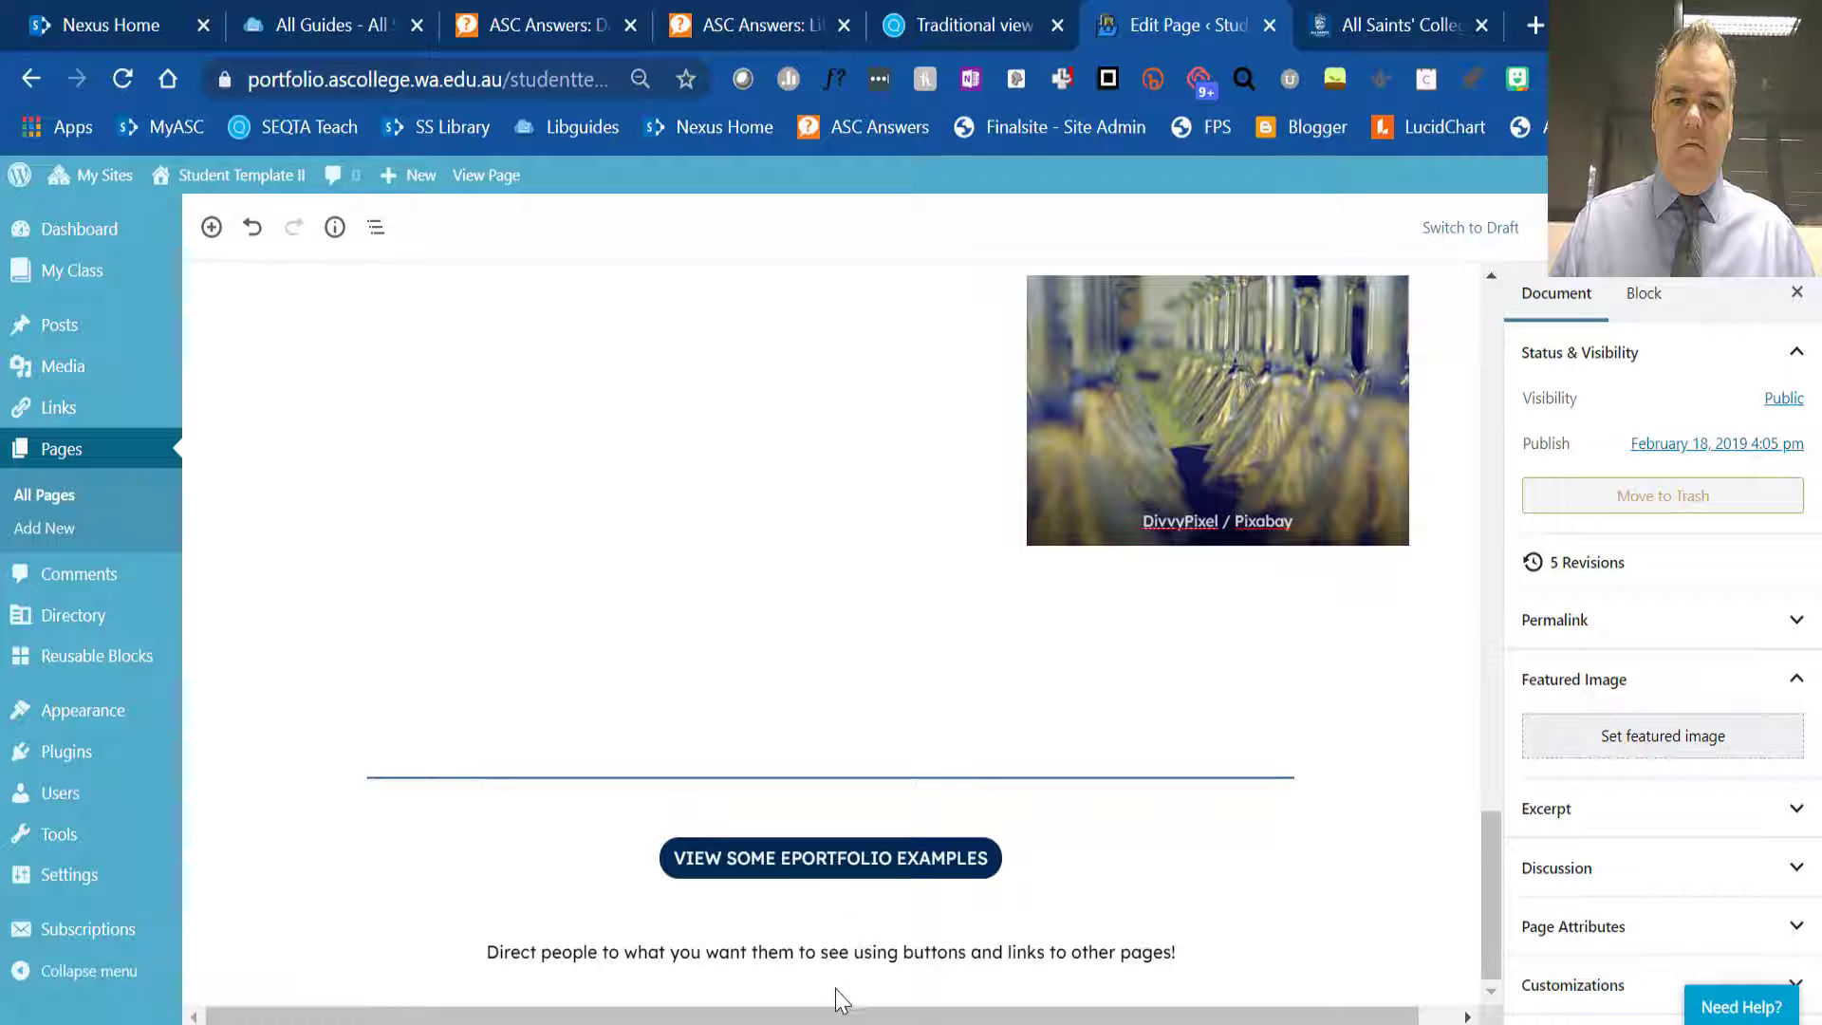
left_click(831, 917)
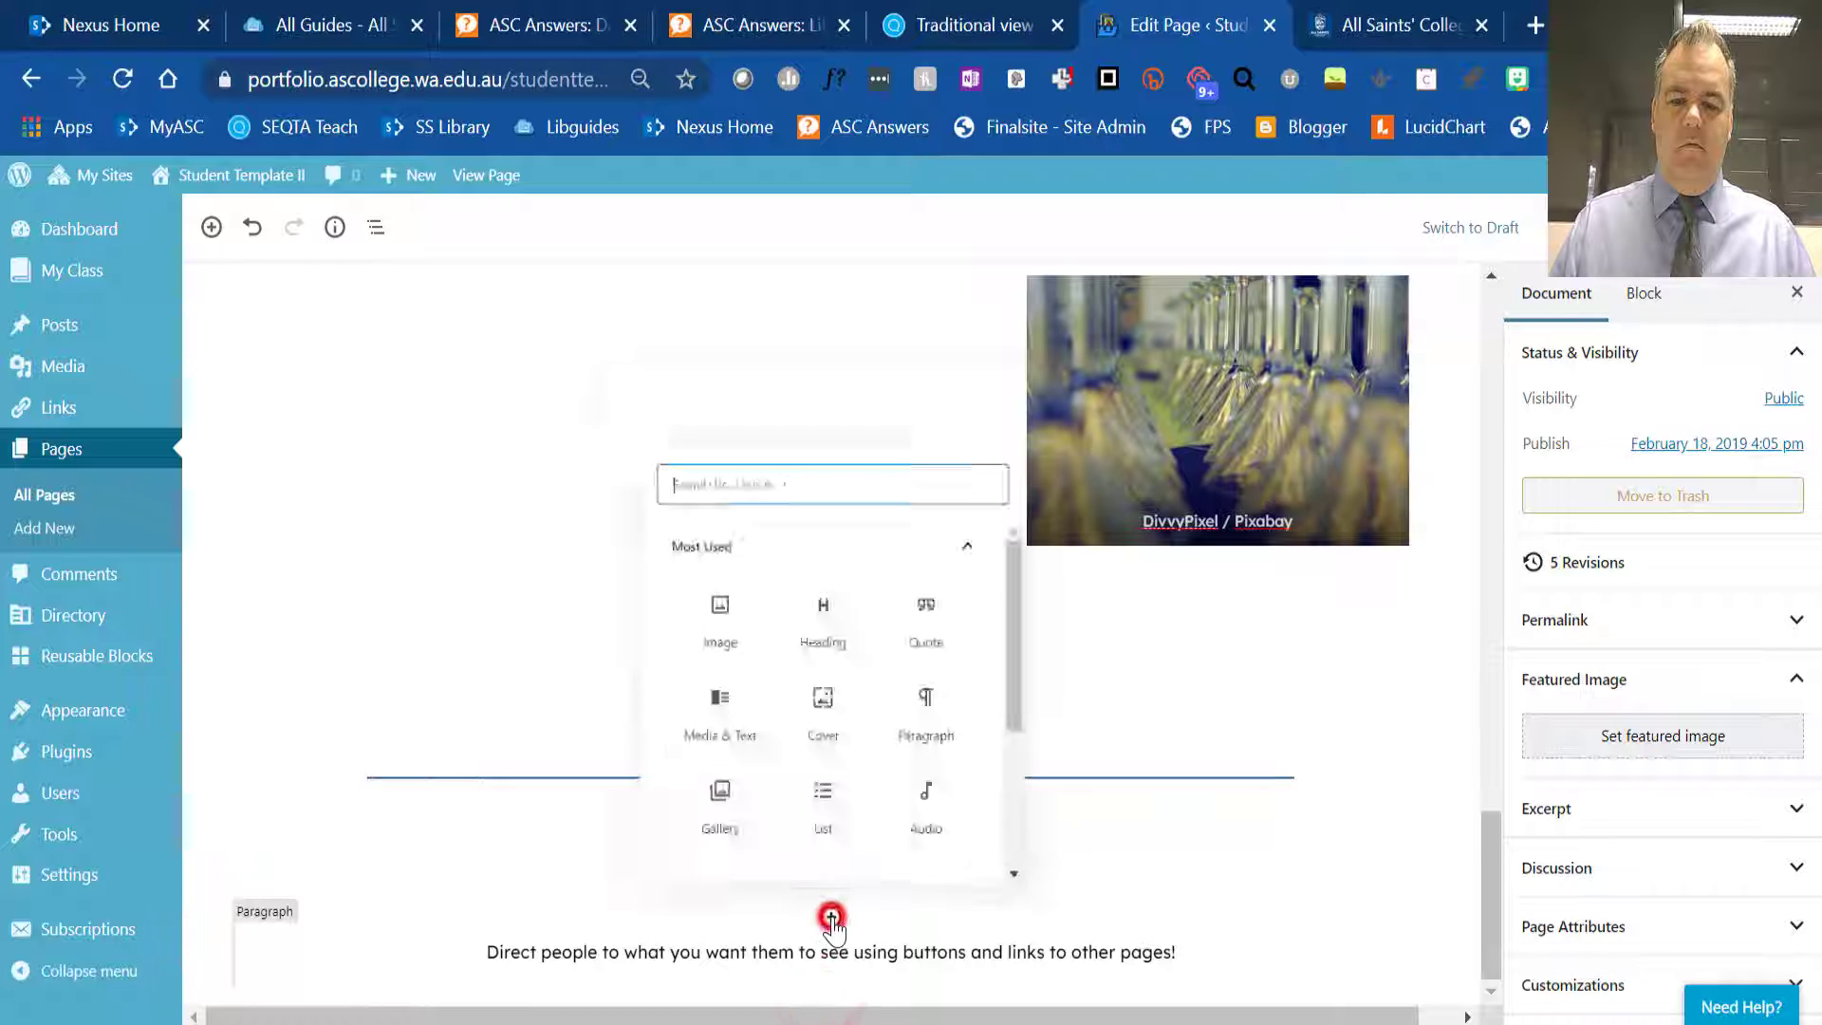
scroll(905, 706, "down", 3)
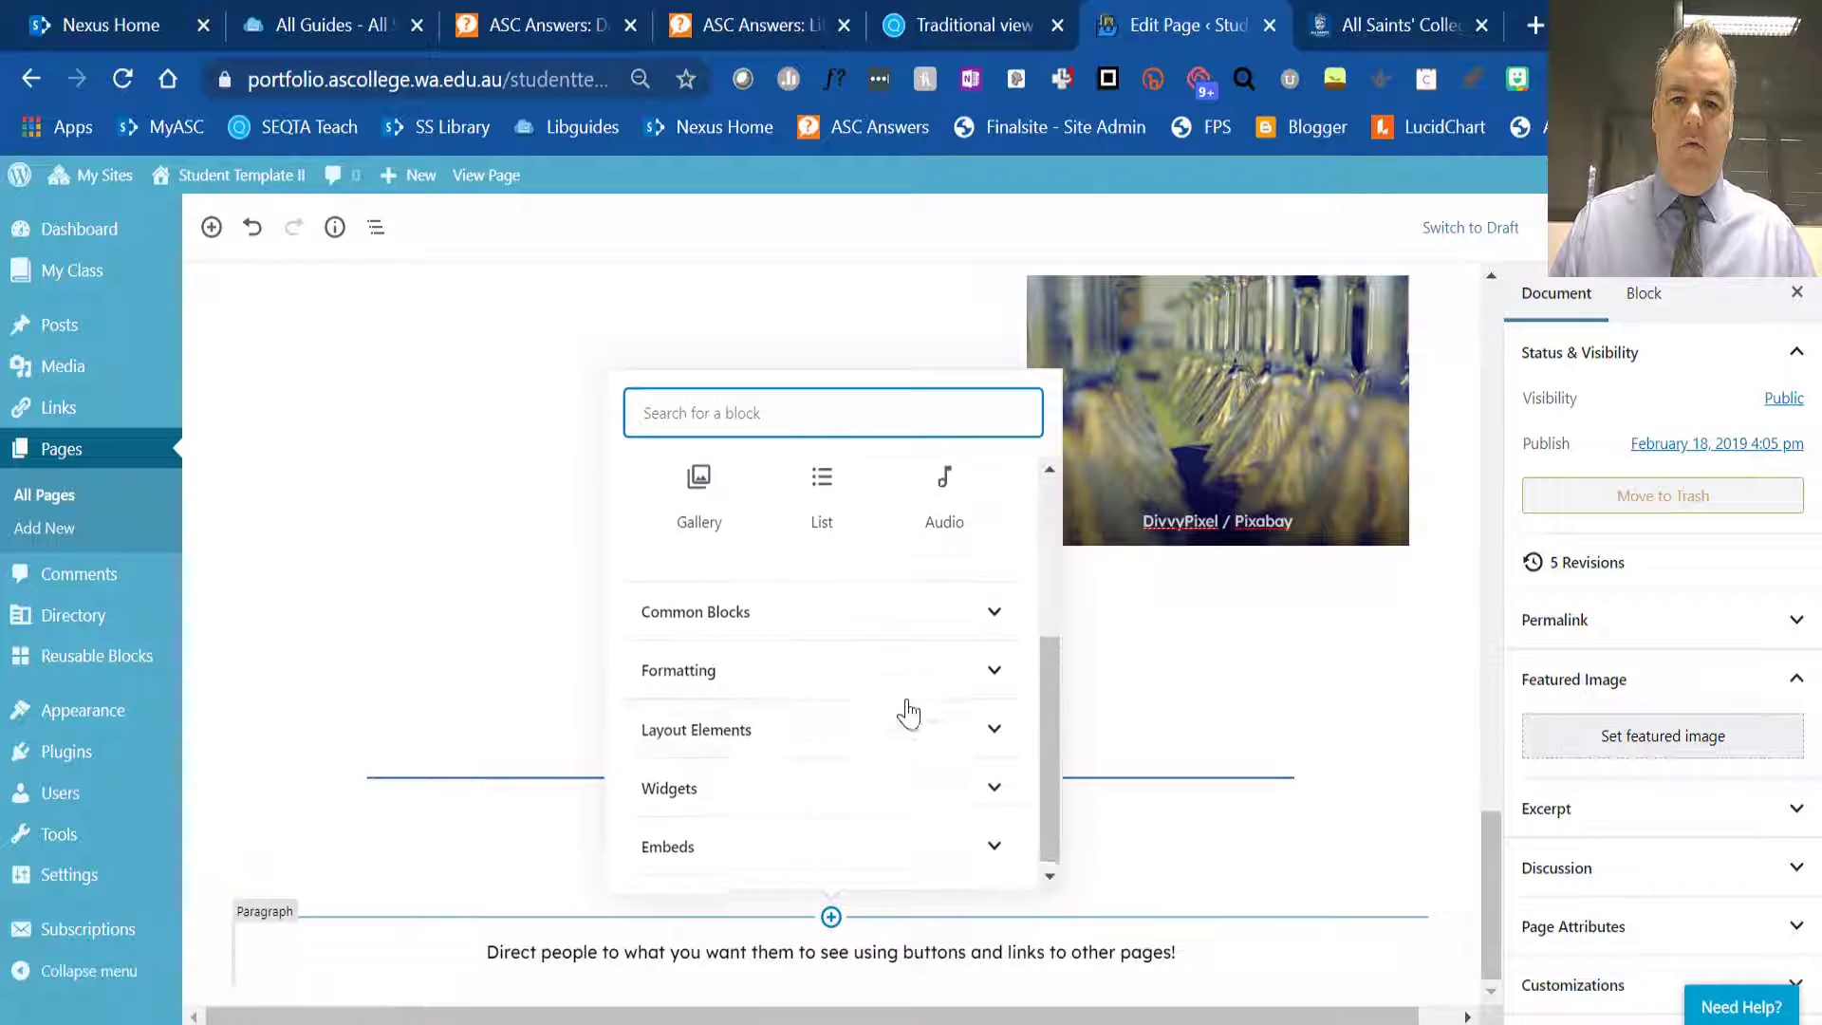
left_click(991, 608)
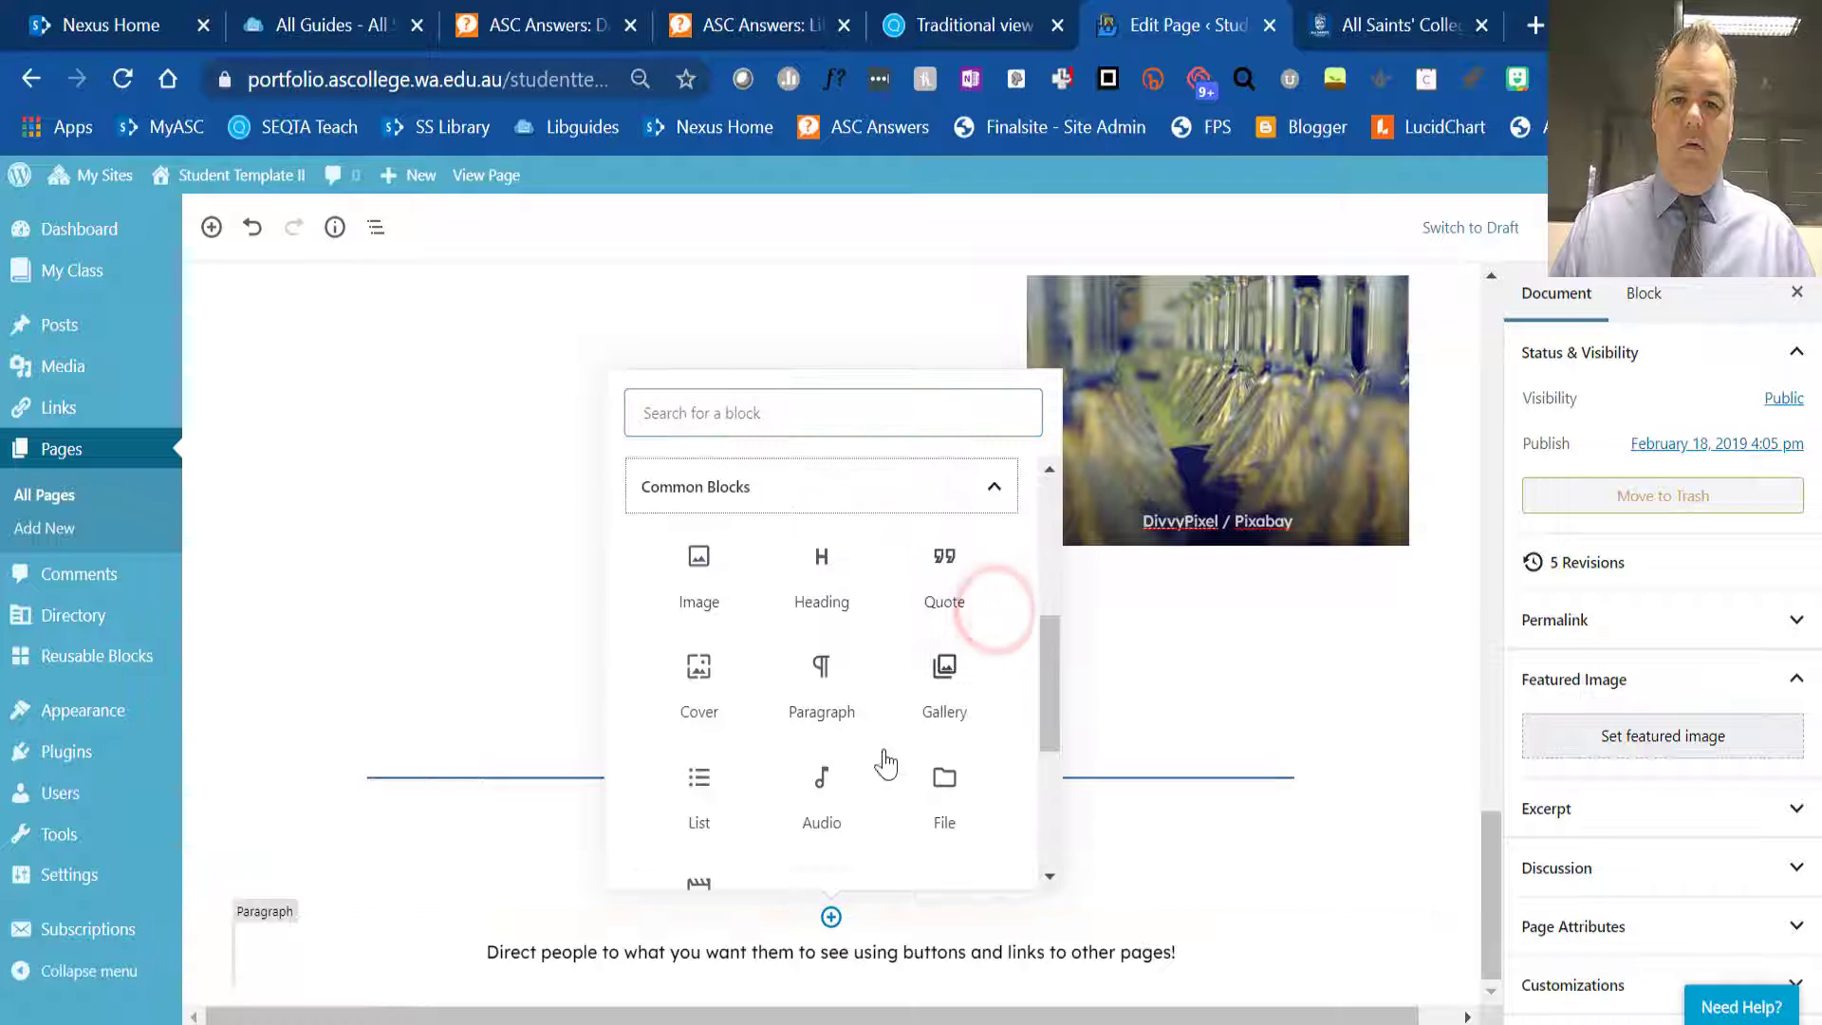
scroll(953, 739, "down", 1)
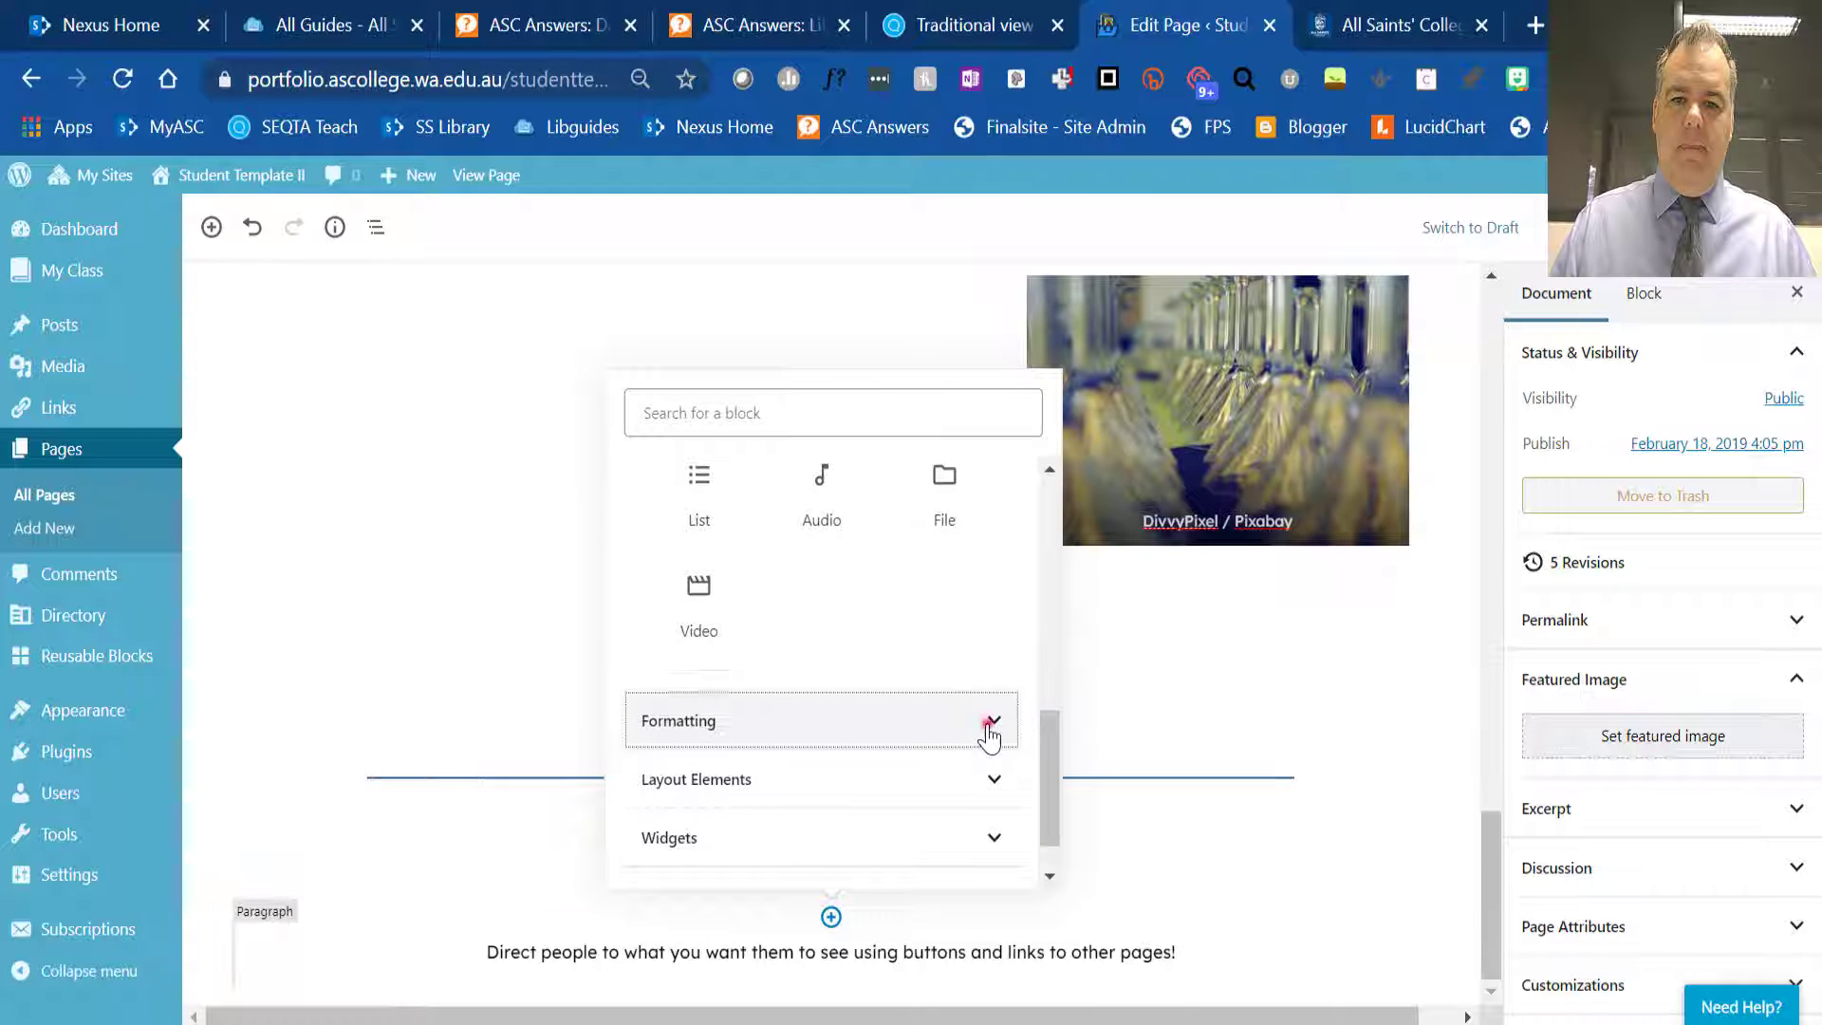
left_click(990, 723)
scroll(986, 726, "down", 2)
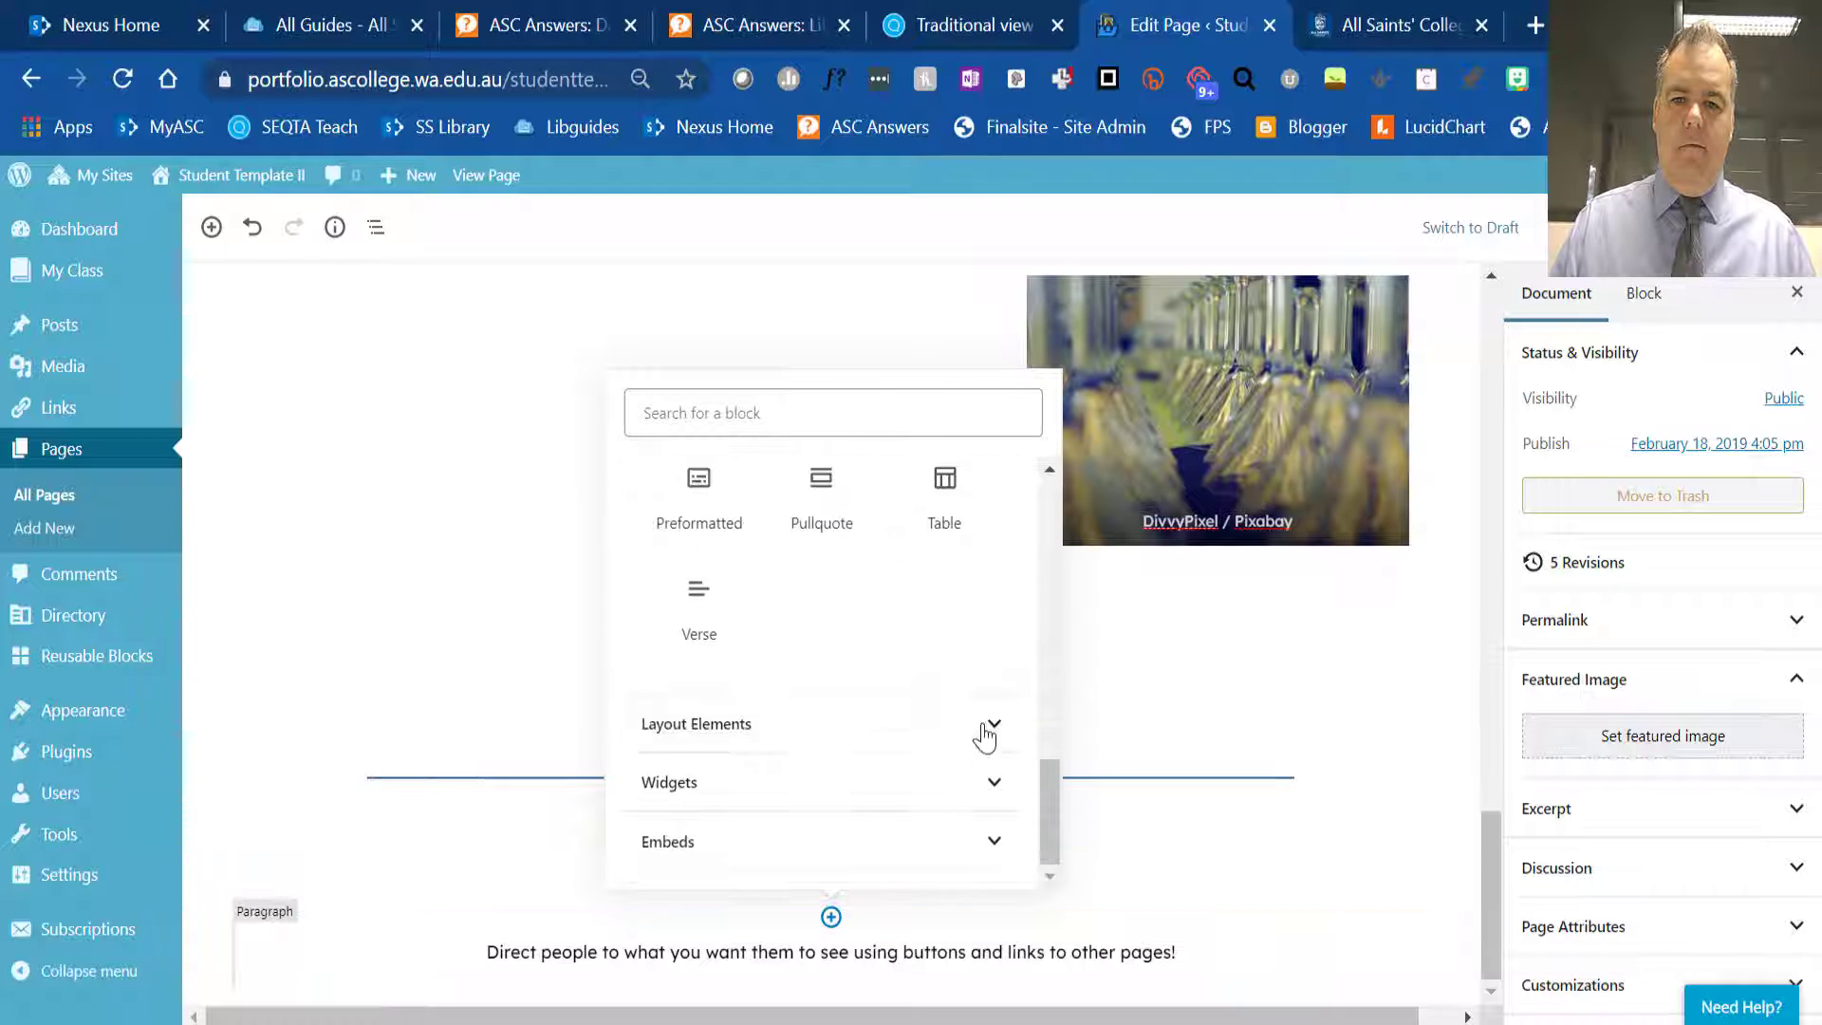
left_click(995, 727)
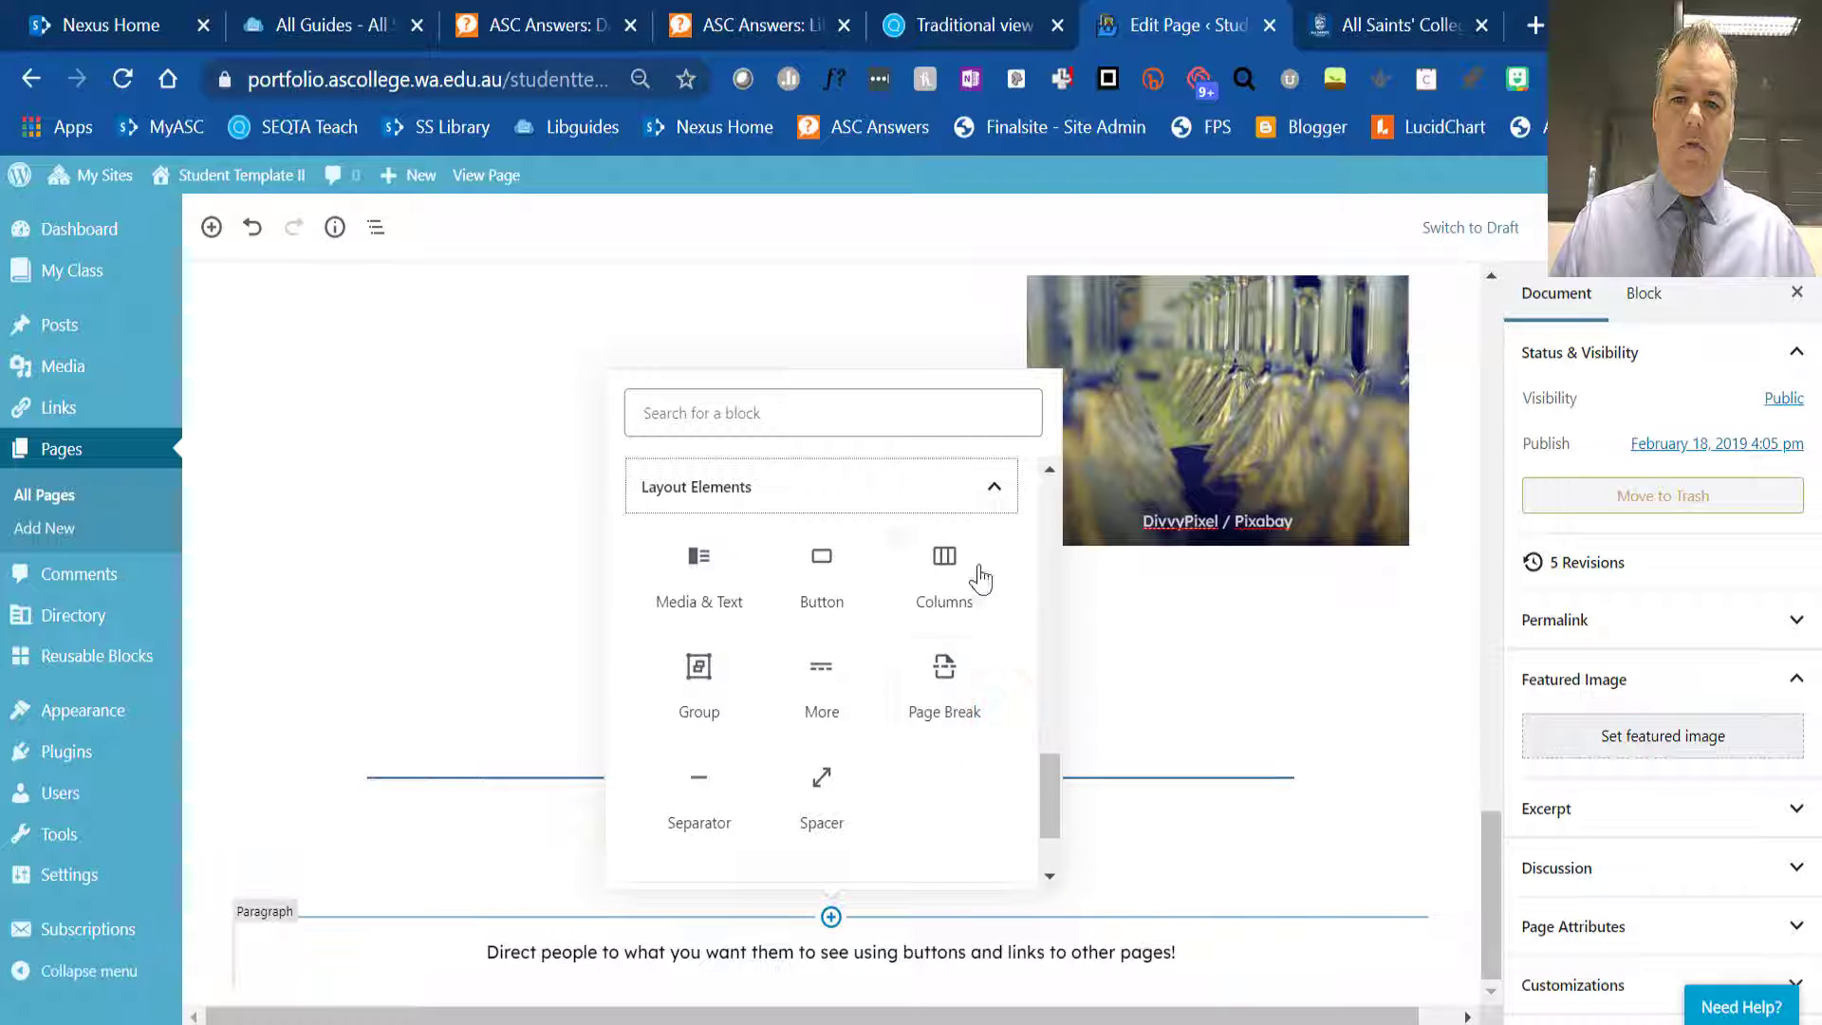
left_click(944, 574)
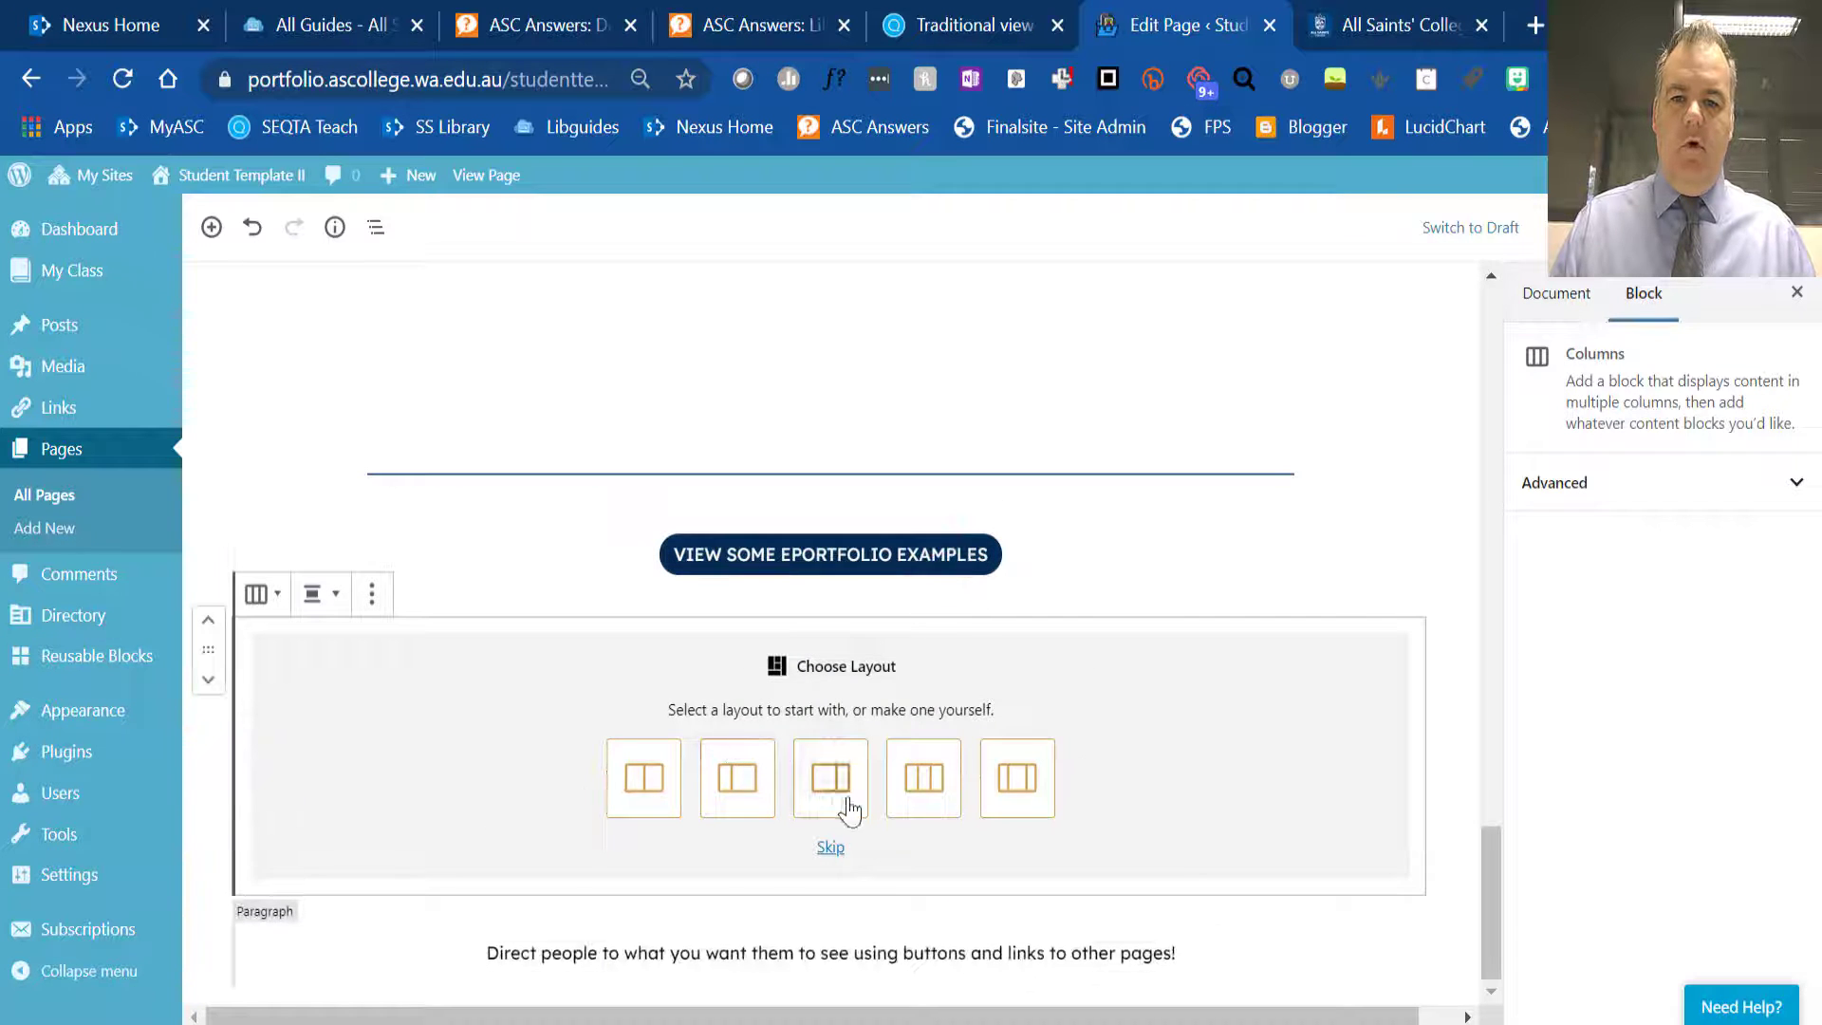
left_click(923, 799)
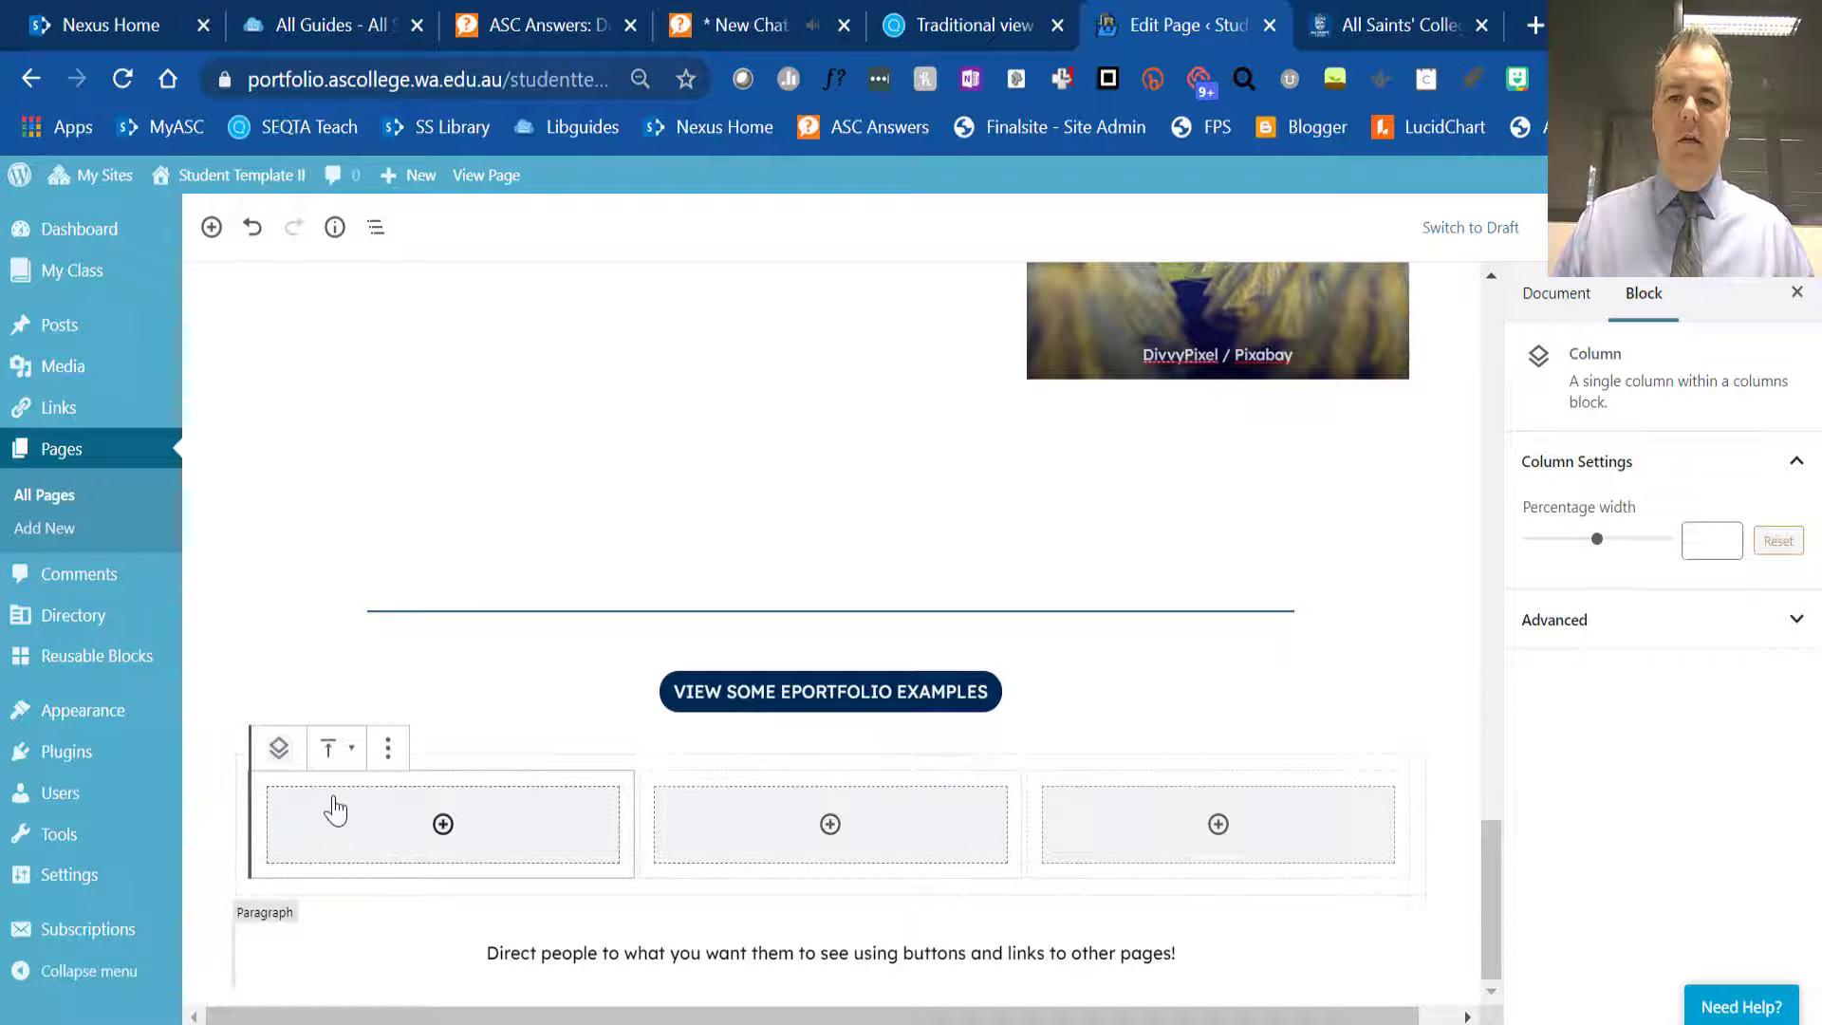
- Insert an Image block in the first column using the All Saints College Centre for Performing Arts photo from the media library
left_click(443, 824)
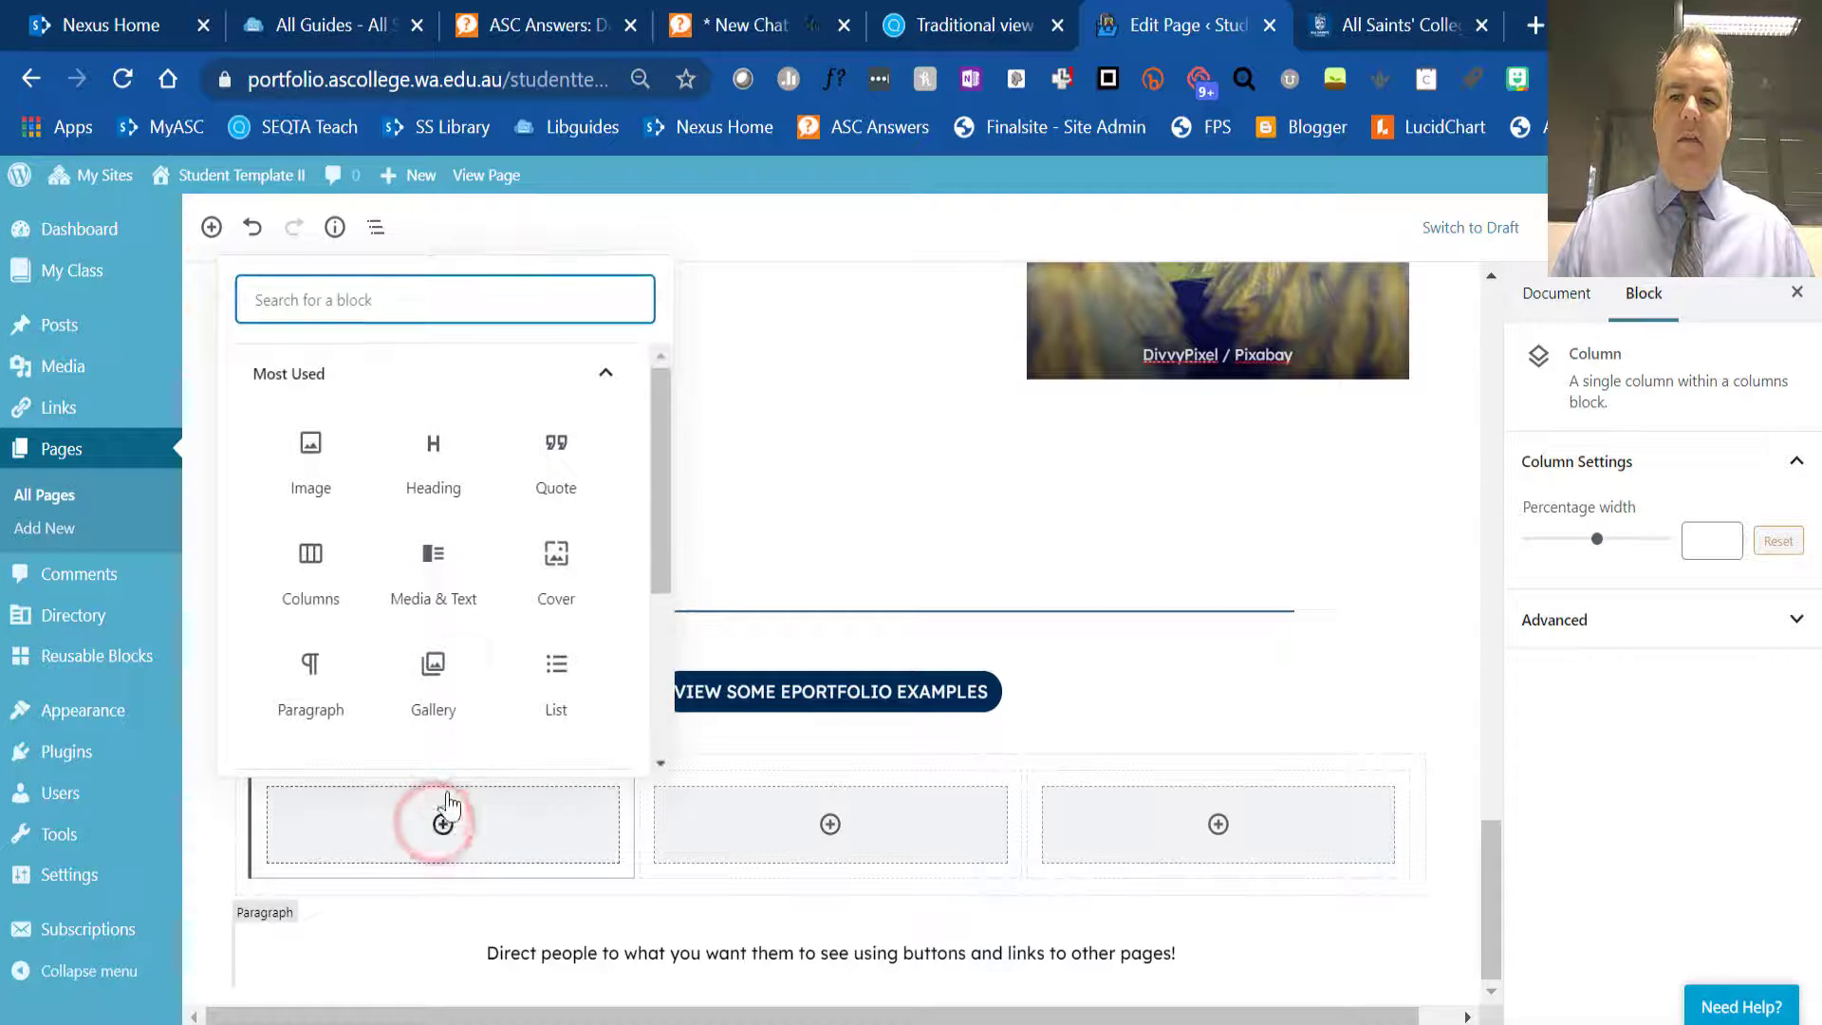
left_click(309, 454)
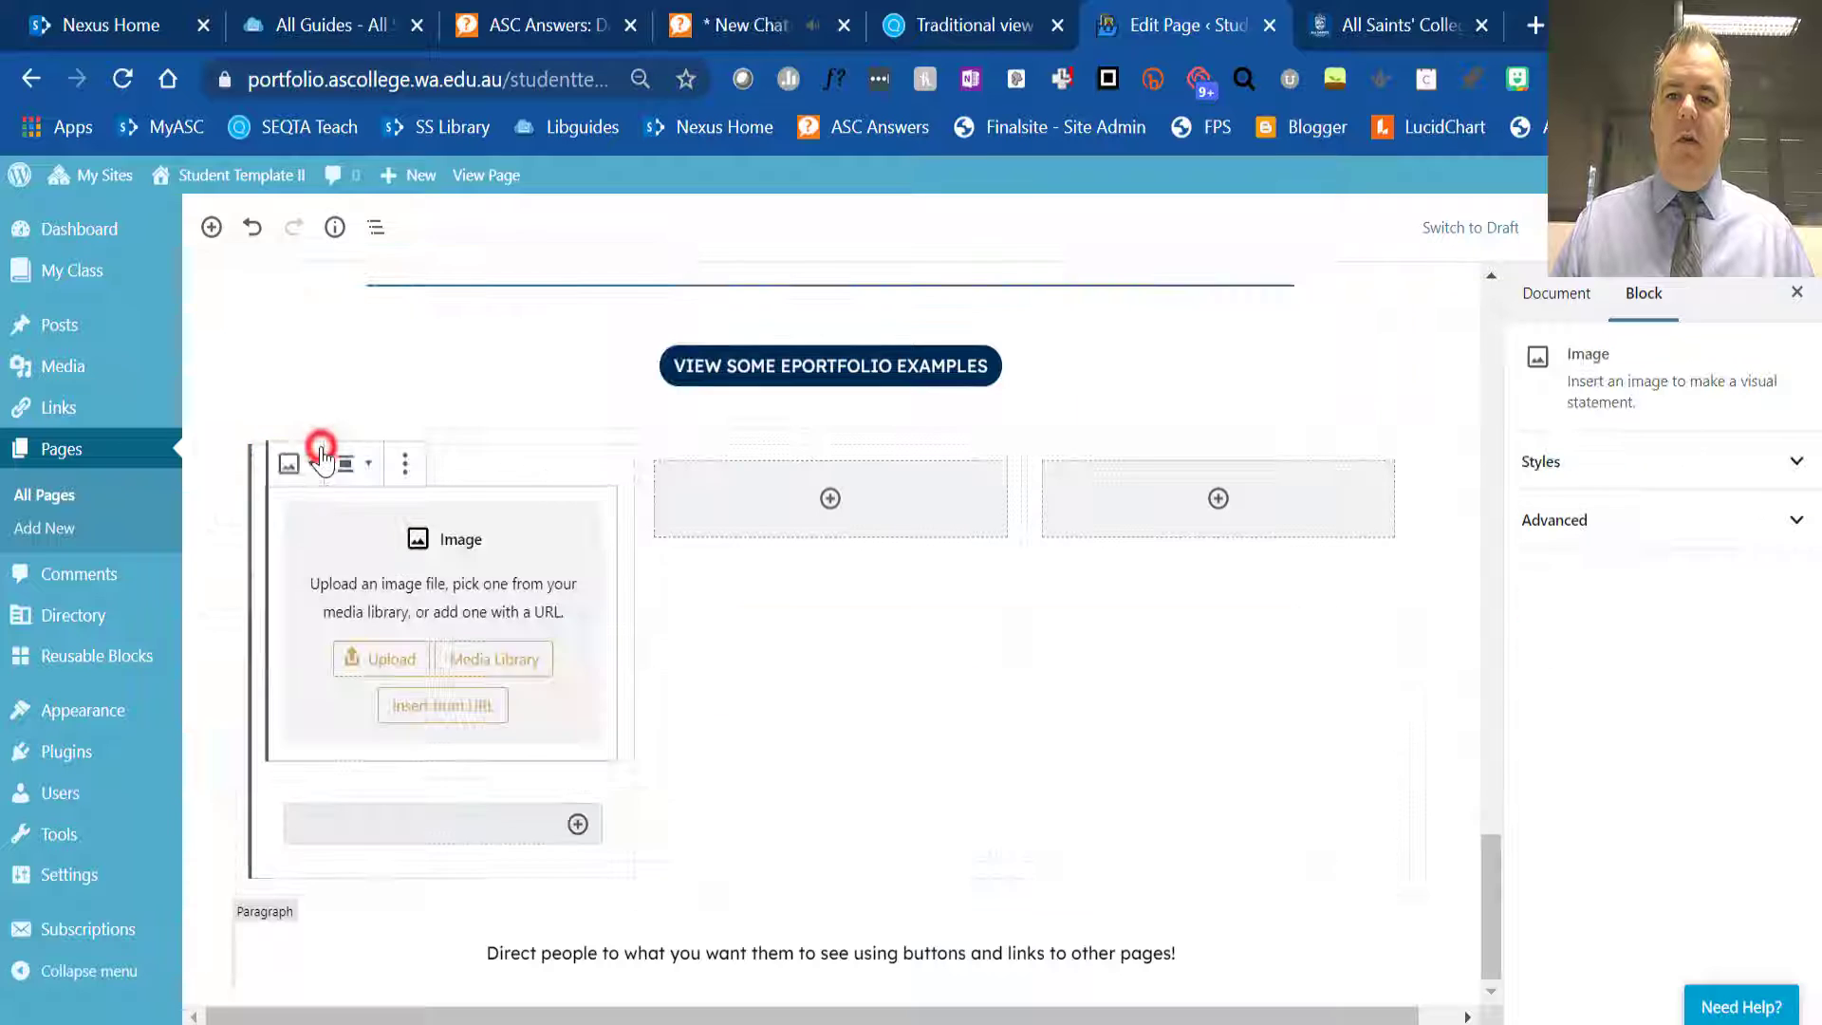
left_click(493, 661)
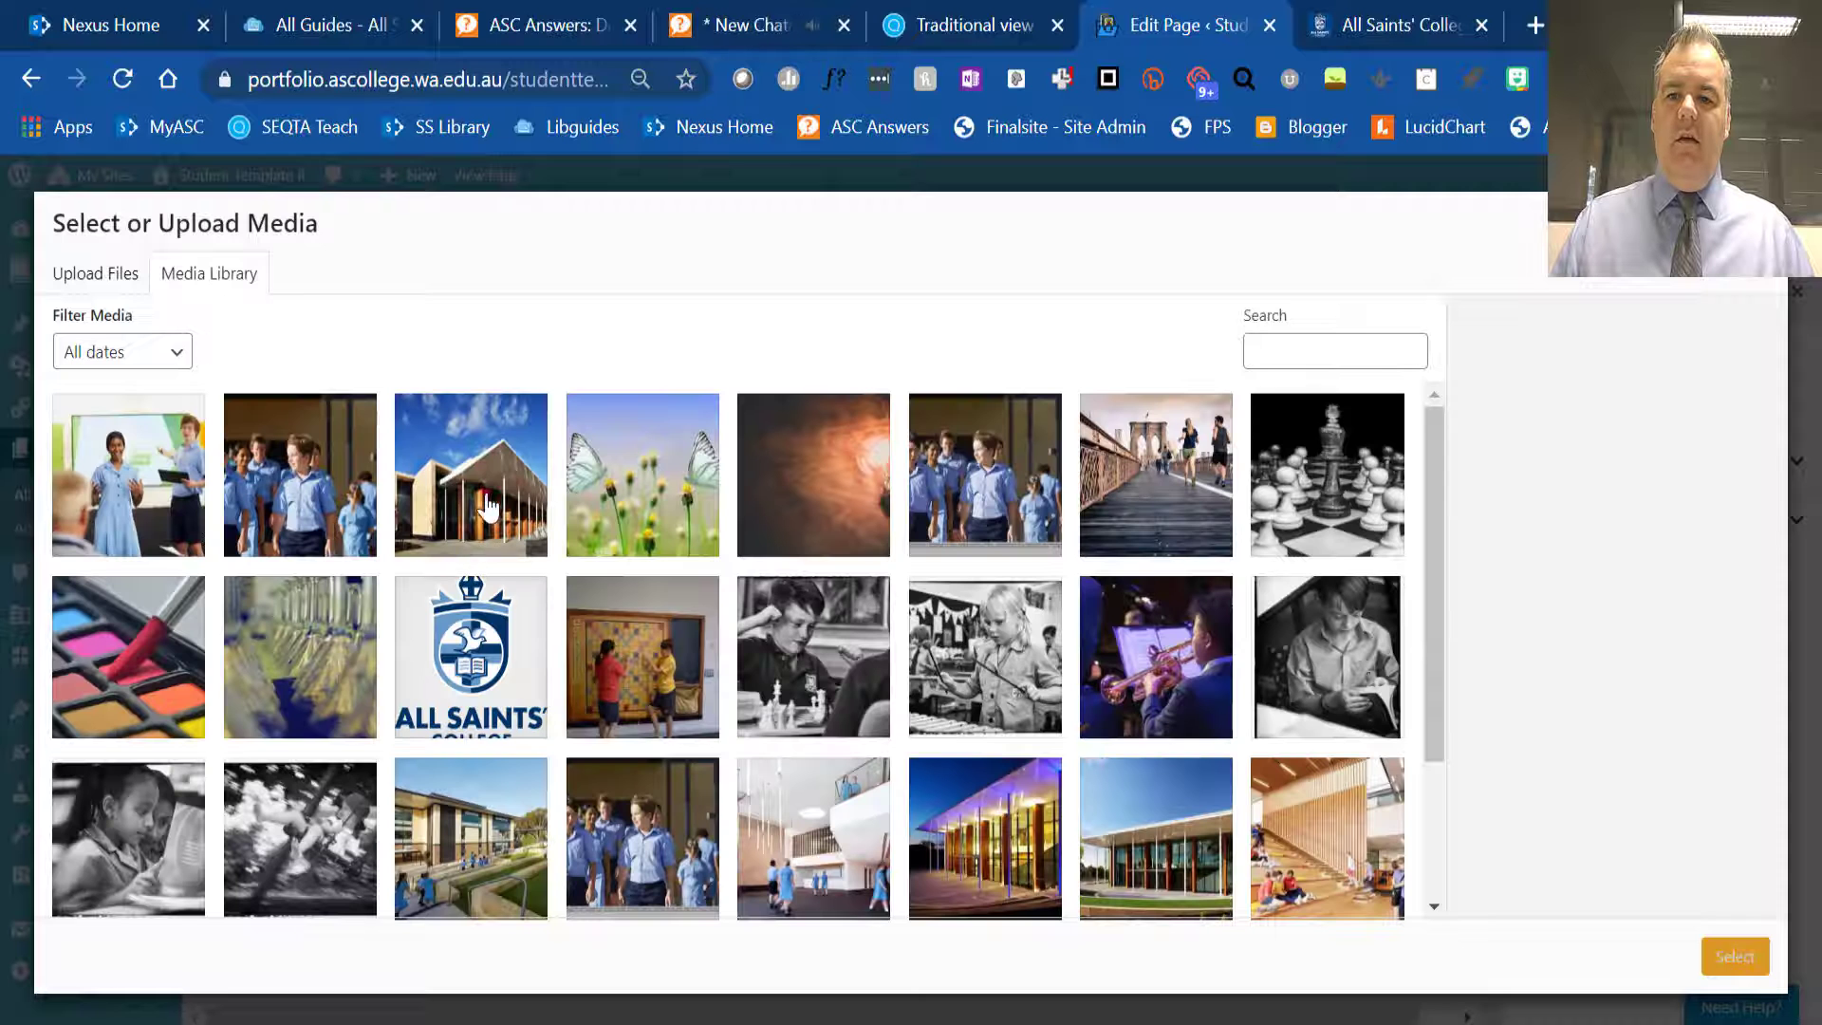
left_click(487, 508)
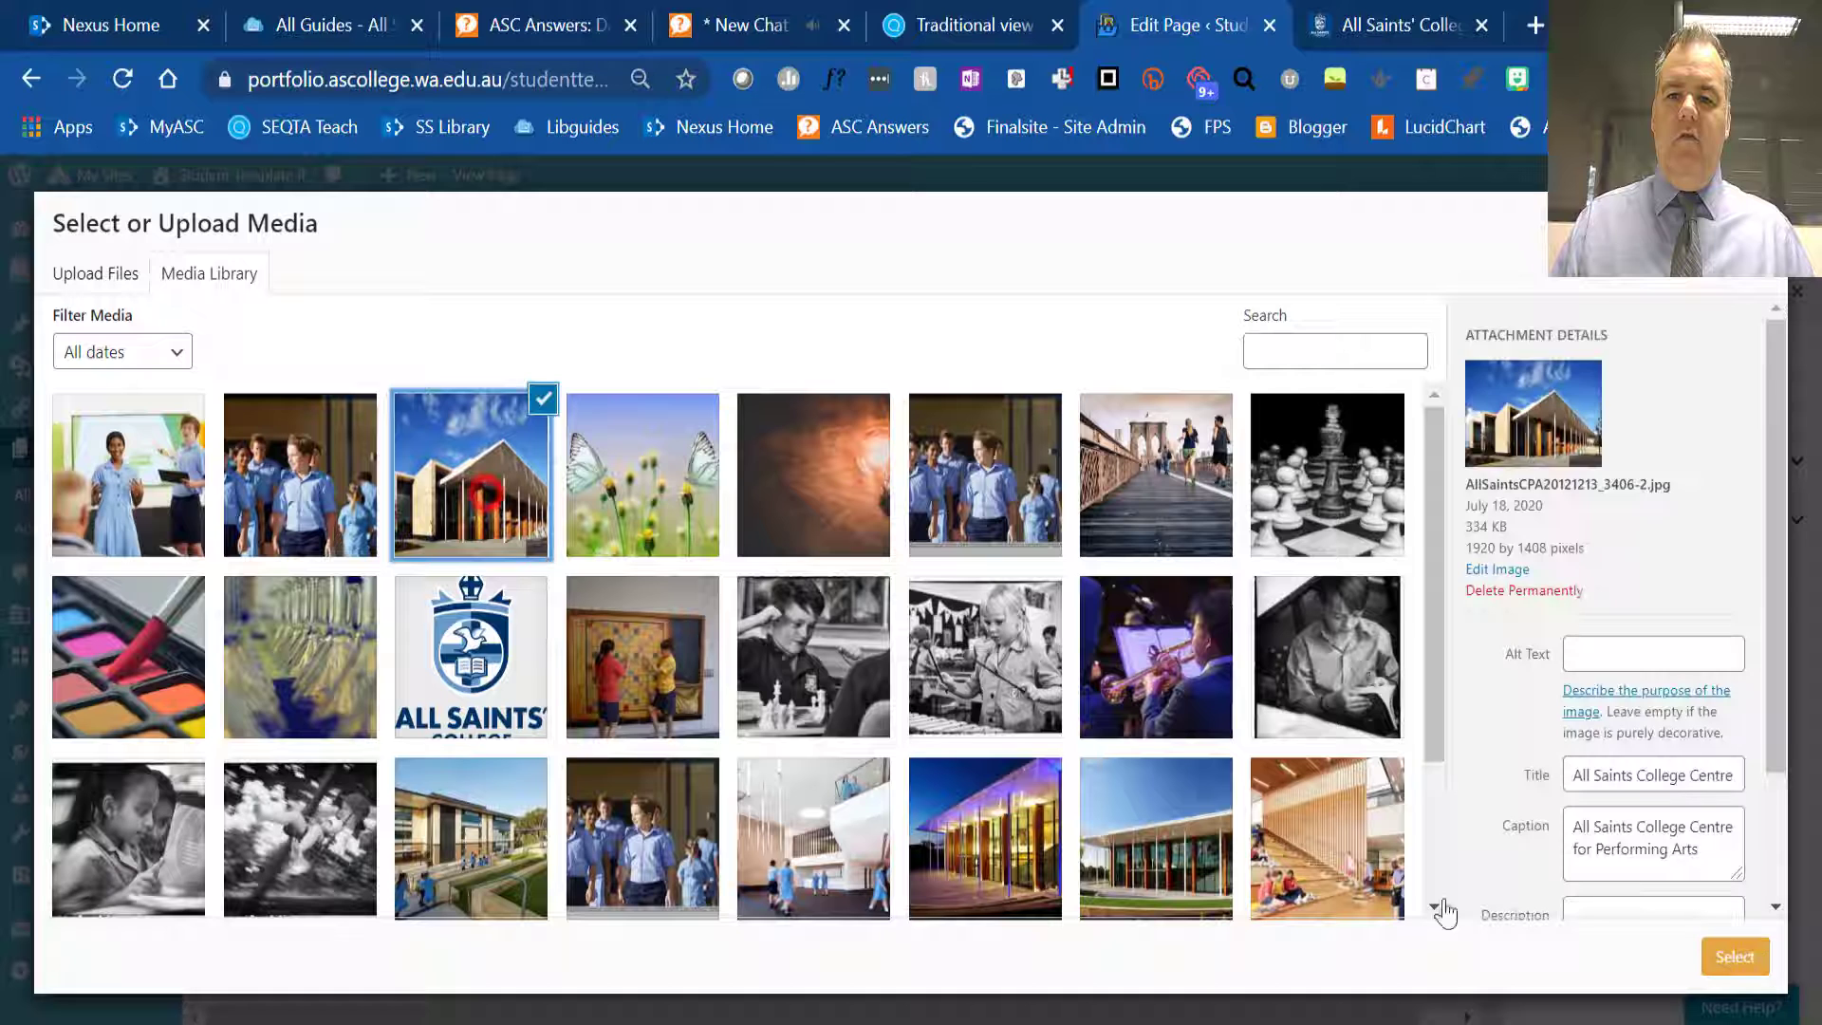
left_click(1750, 975)
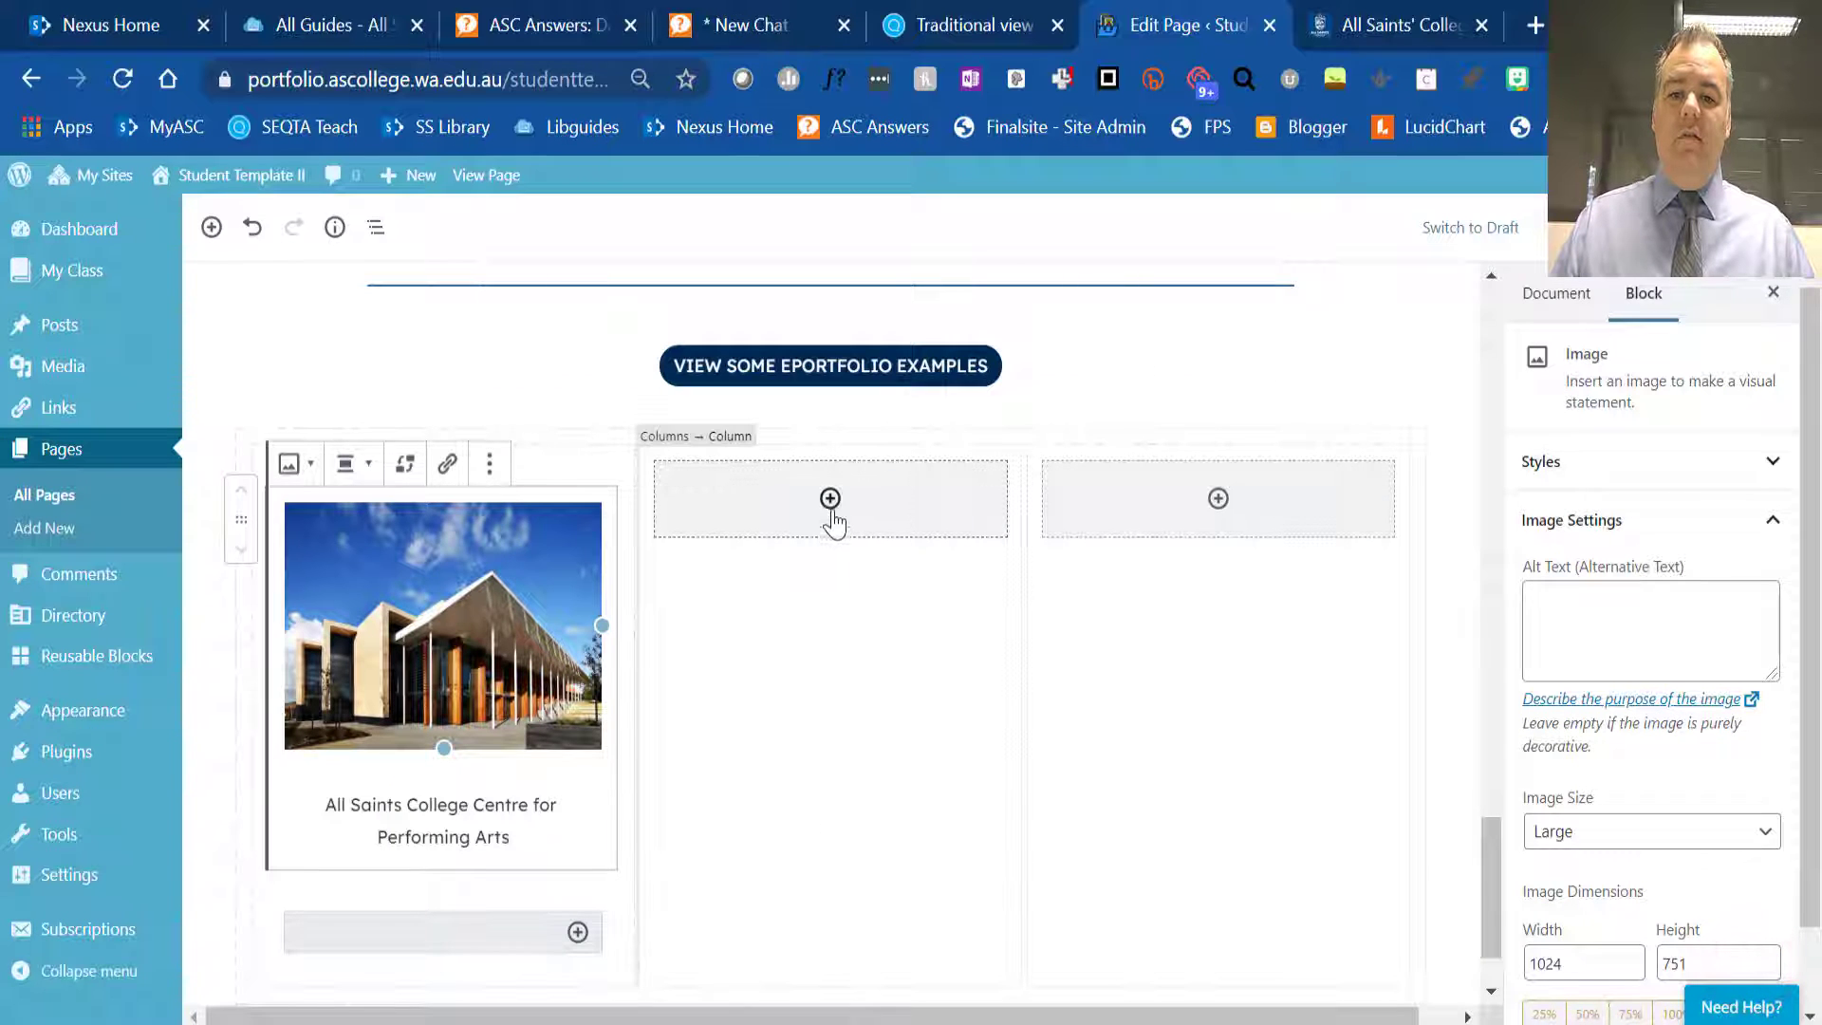
- Insert a Paragraph block reading "Text" in the middle column beside the Centre for Performing Arts photo
left_click(832, 516)
left_click(830, 513)
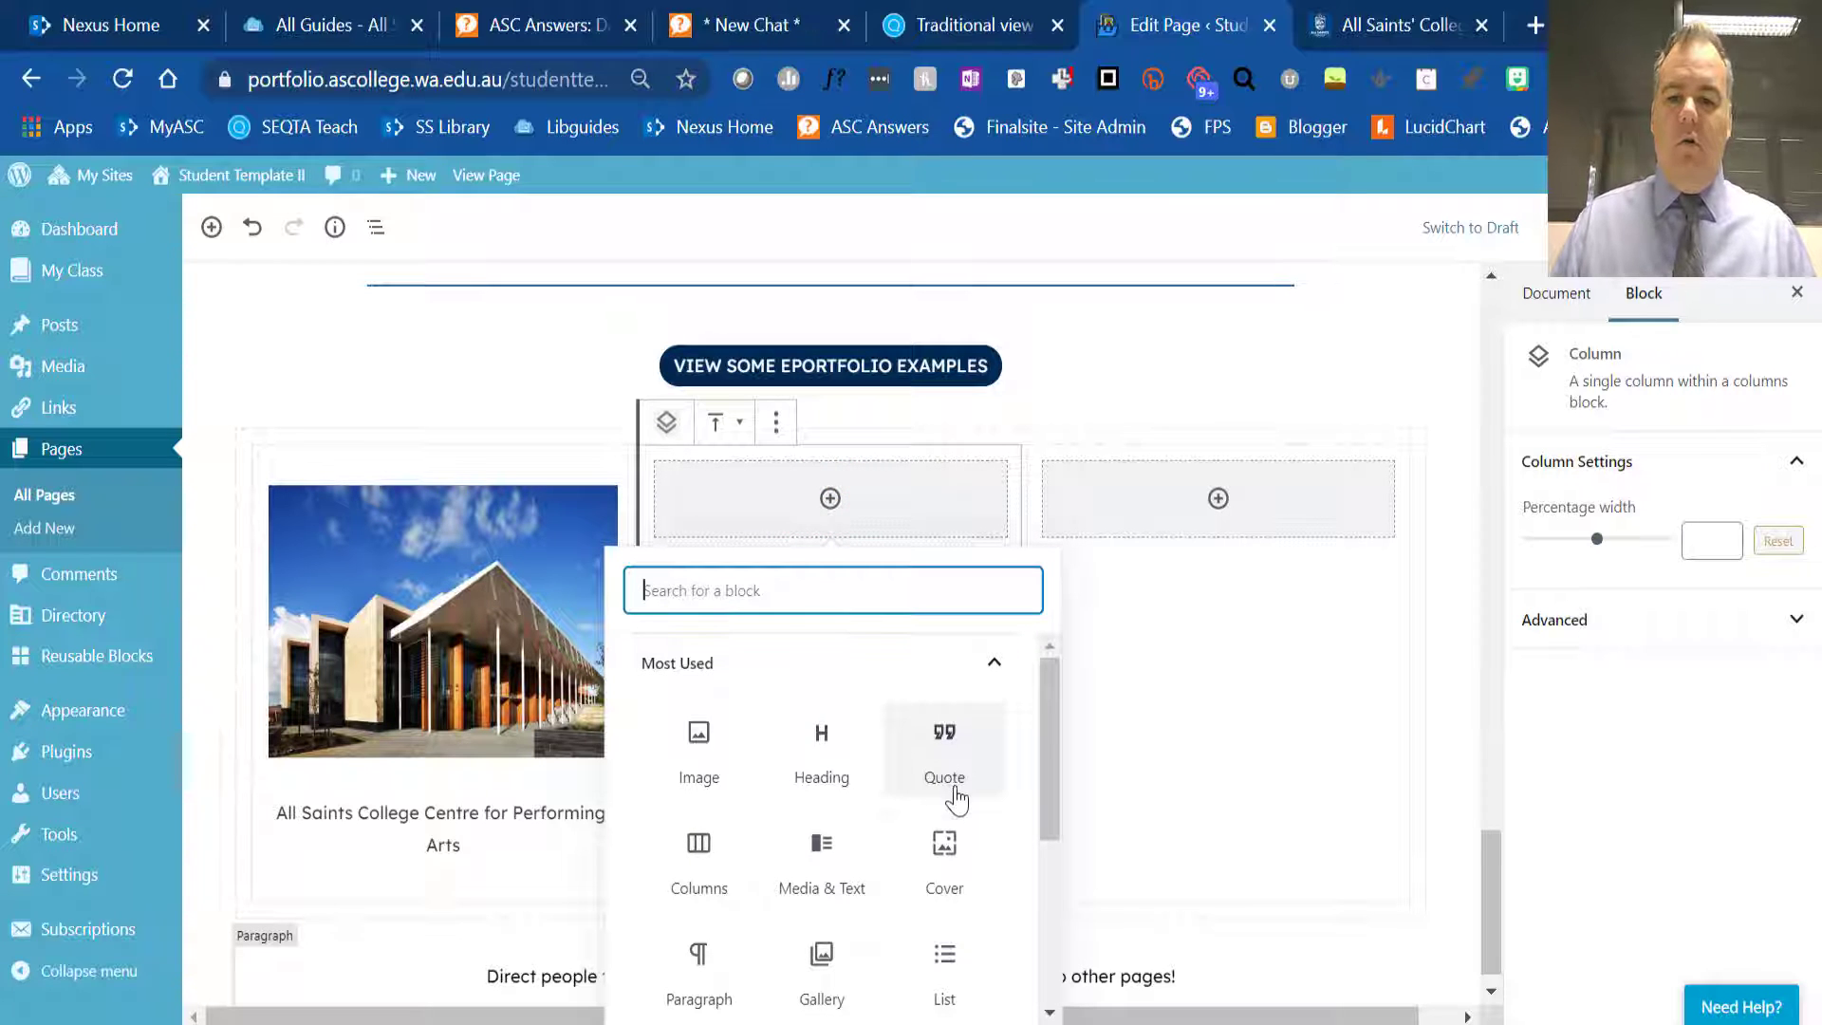
scroll(990, 867, "down", 3)
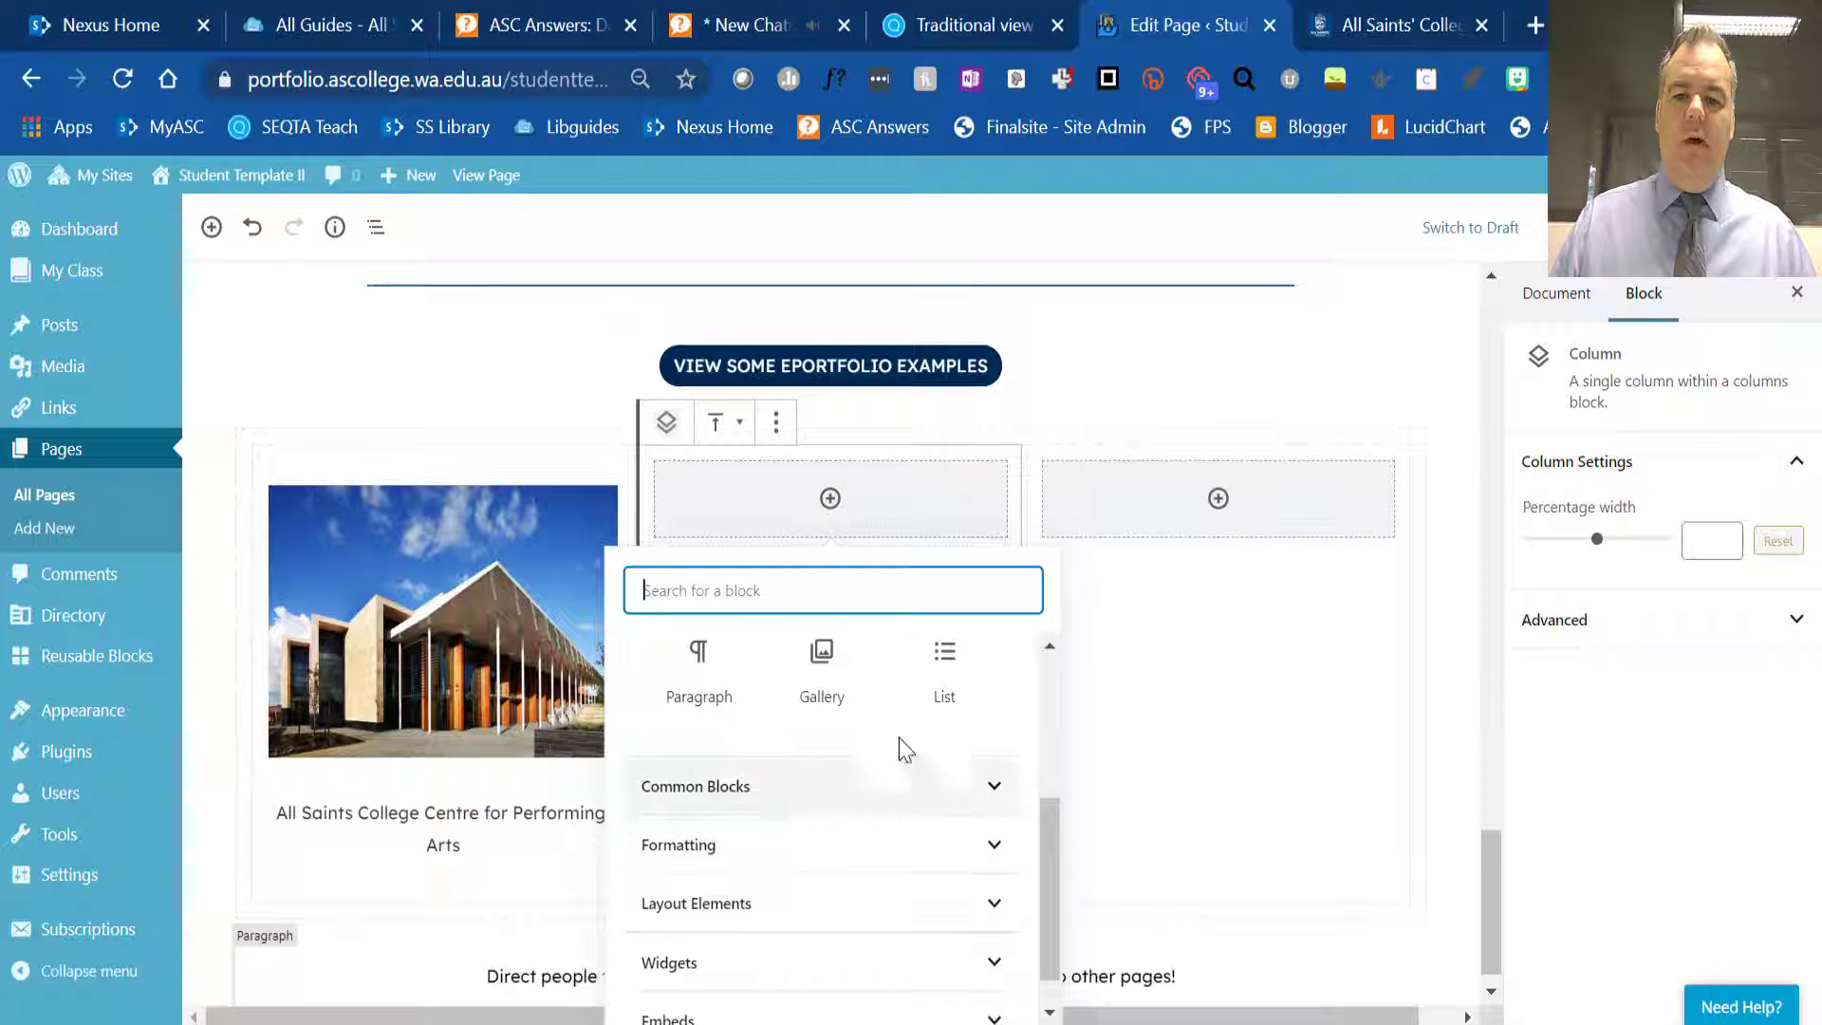
left_click(696, 644)
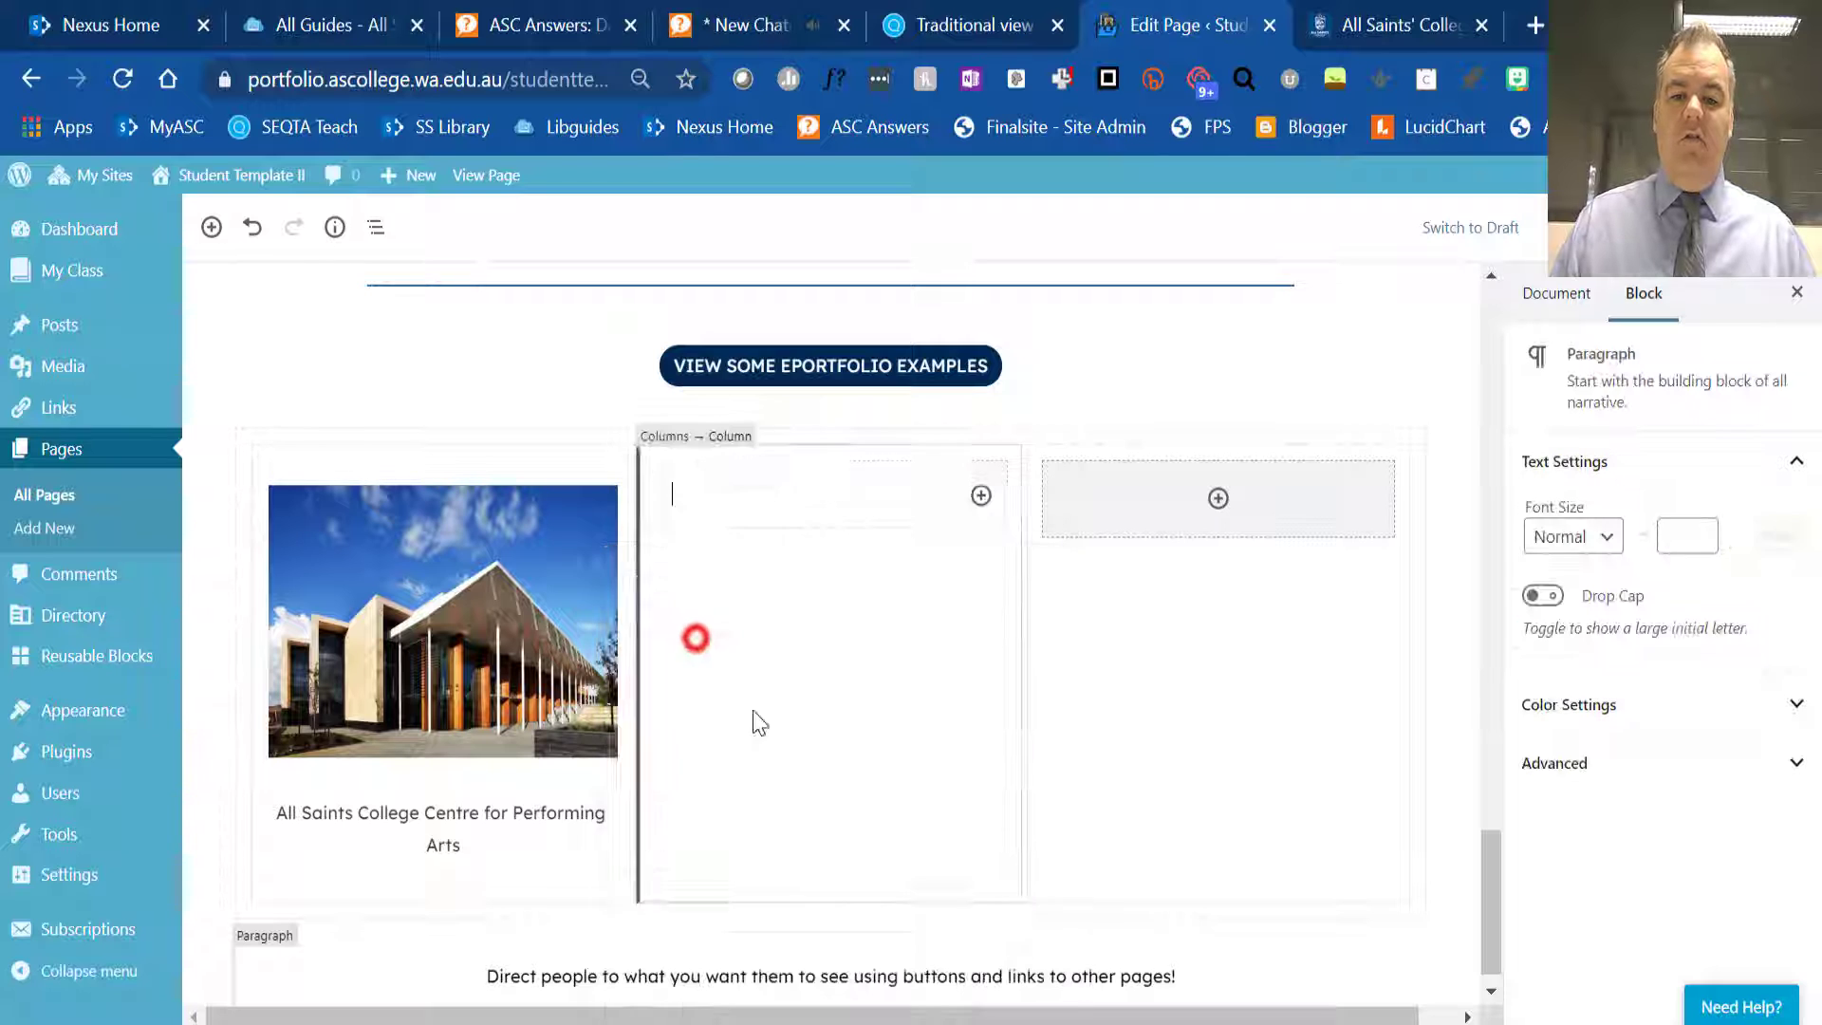
scroll(841, 587, "up", 5)
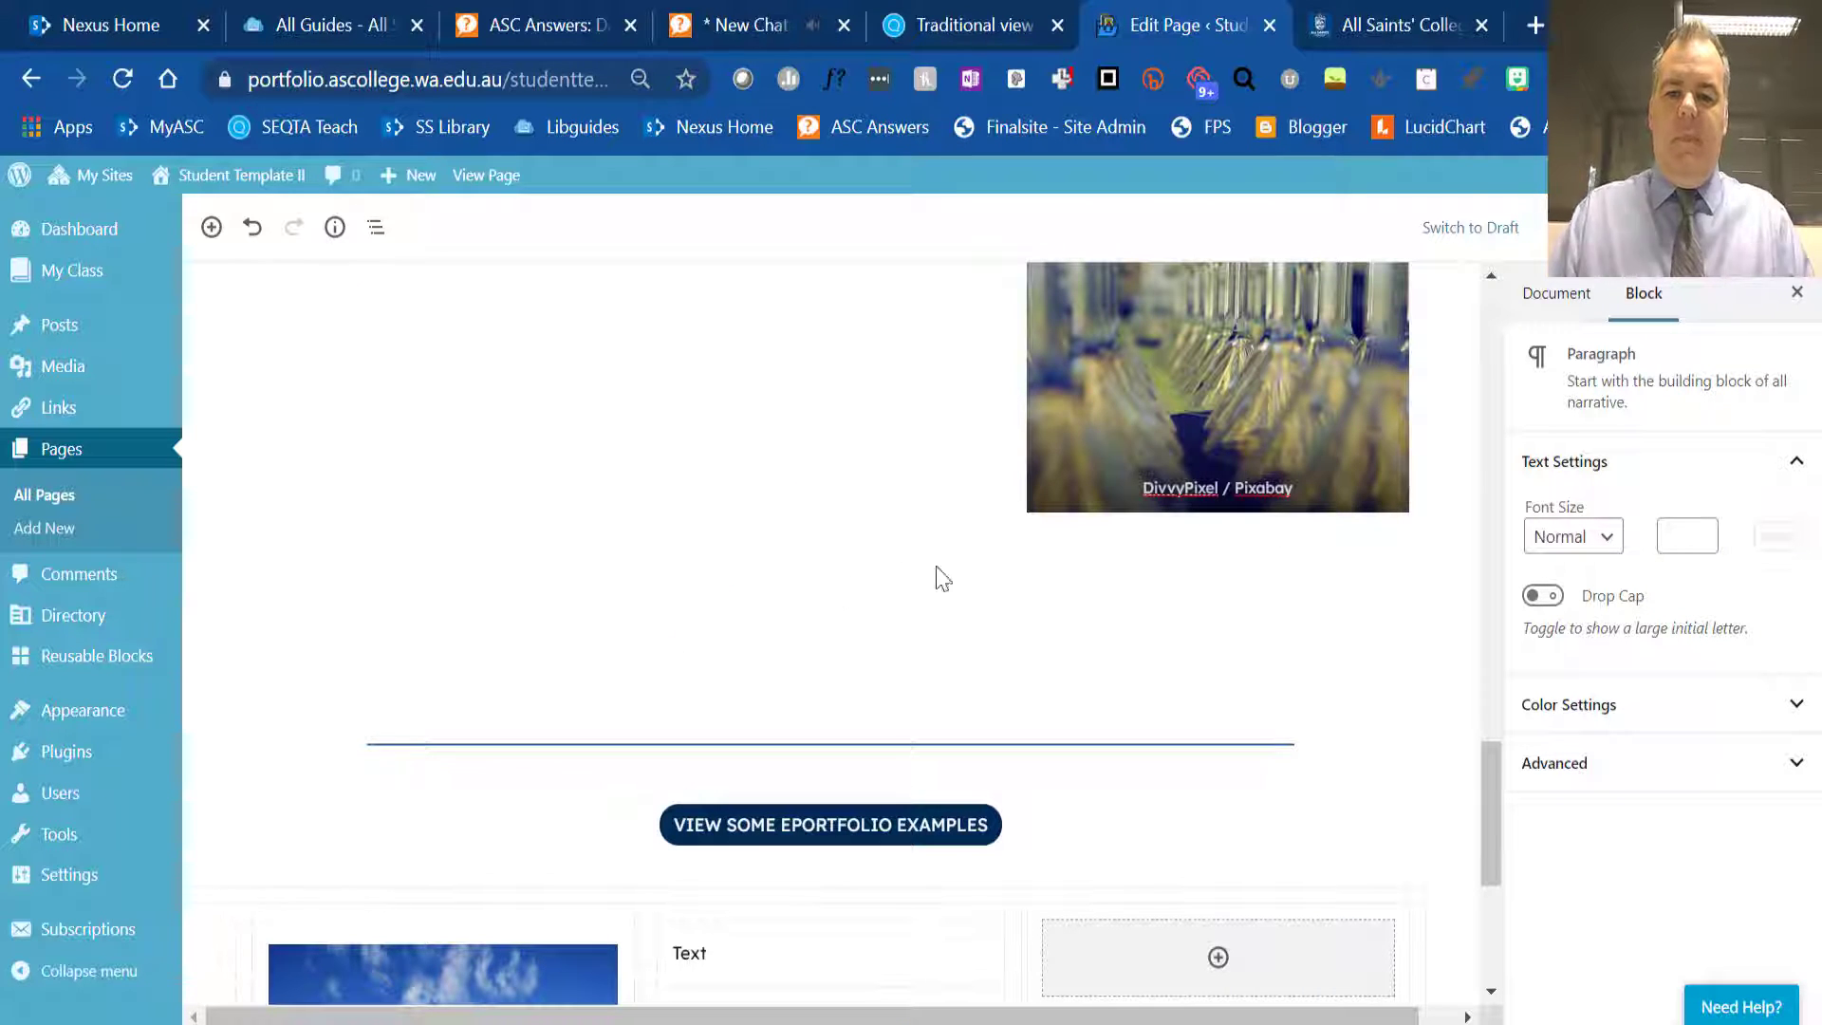
scroll(1351, 770, "down", 3)
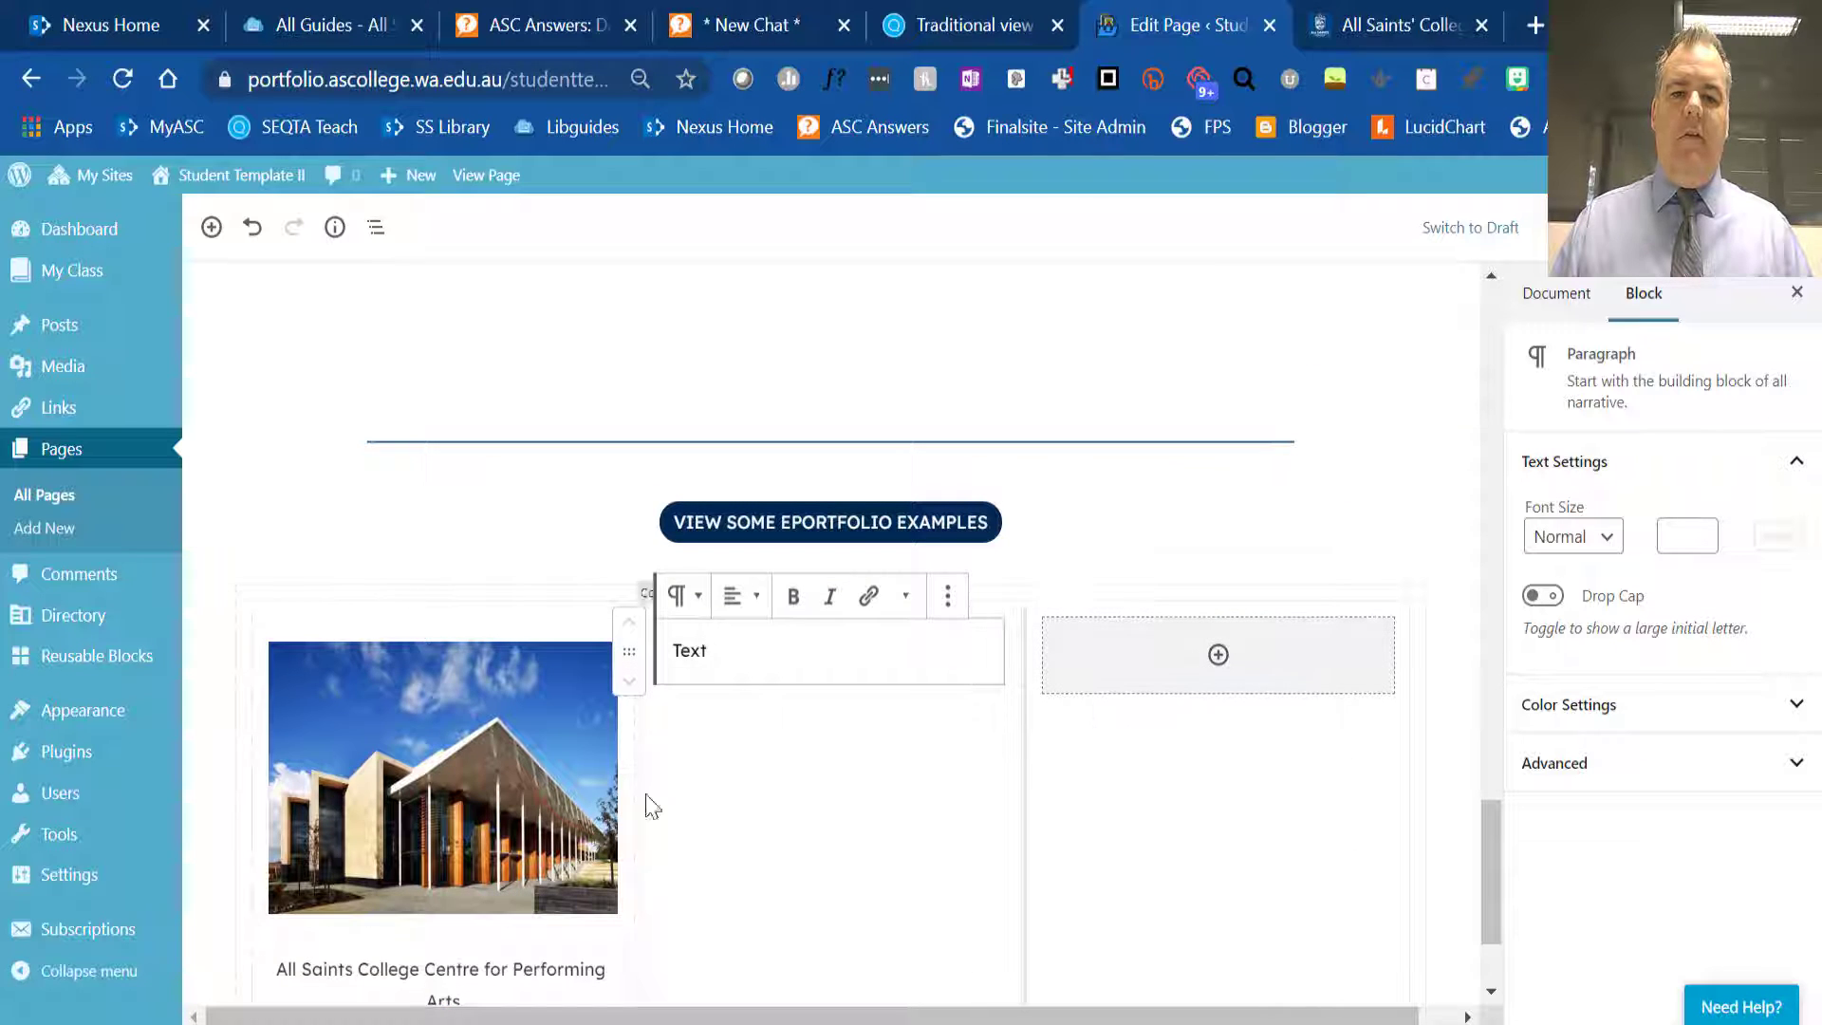
- Adjust the third column's percentage width and set the middle column's percentage width to 40
left_click(1038, 772)
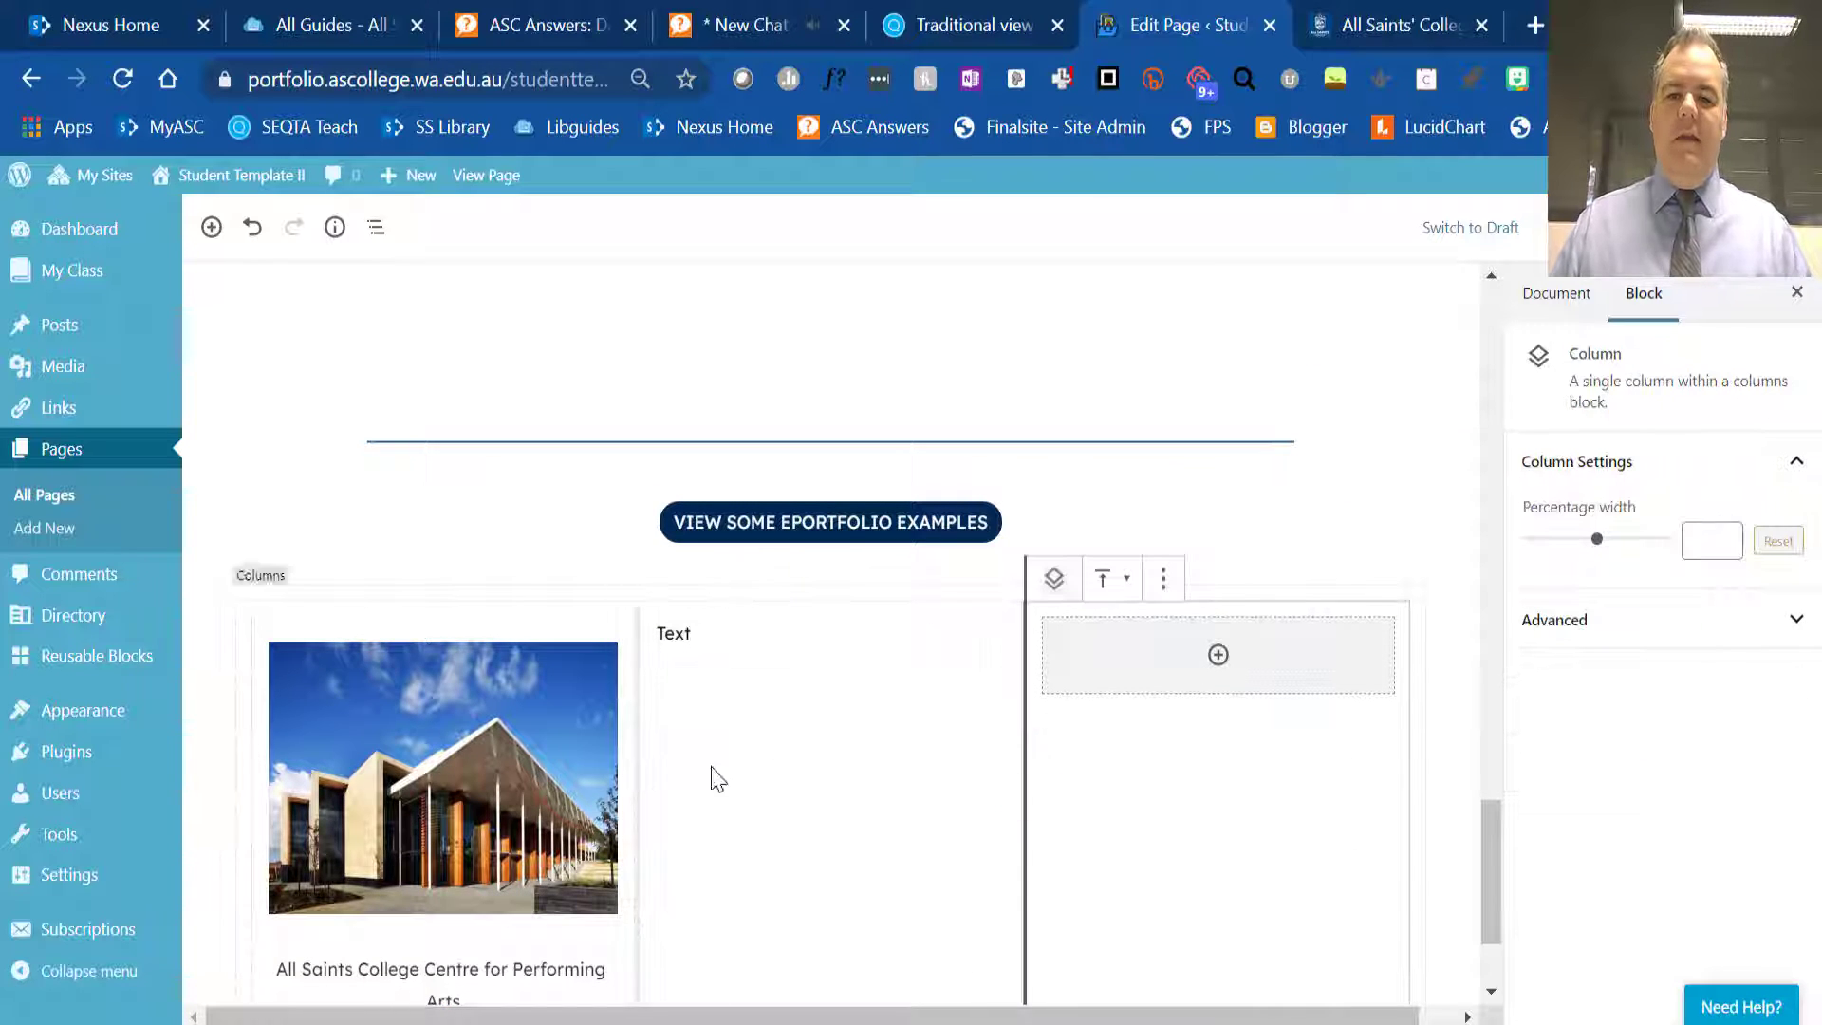
scroll(977, 773, "down", 2)
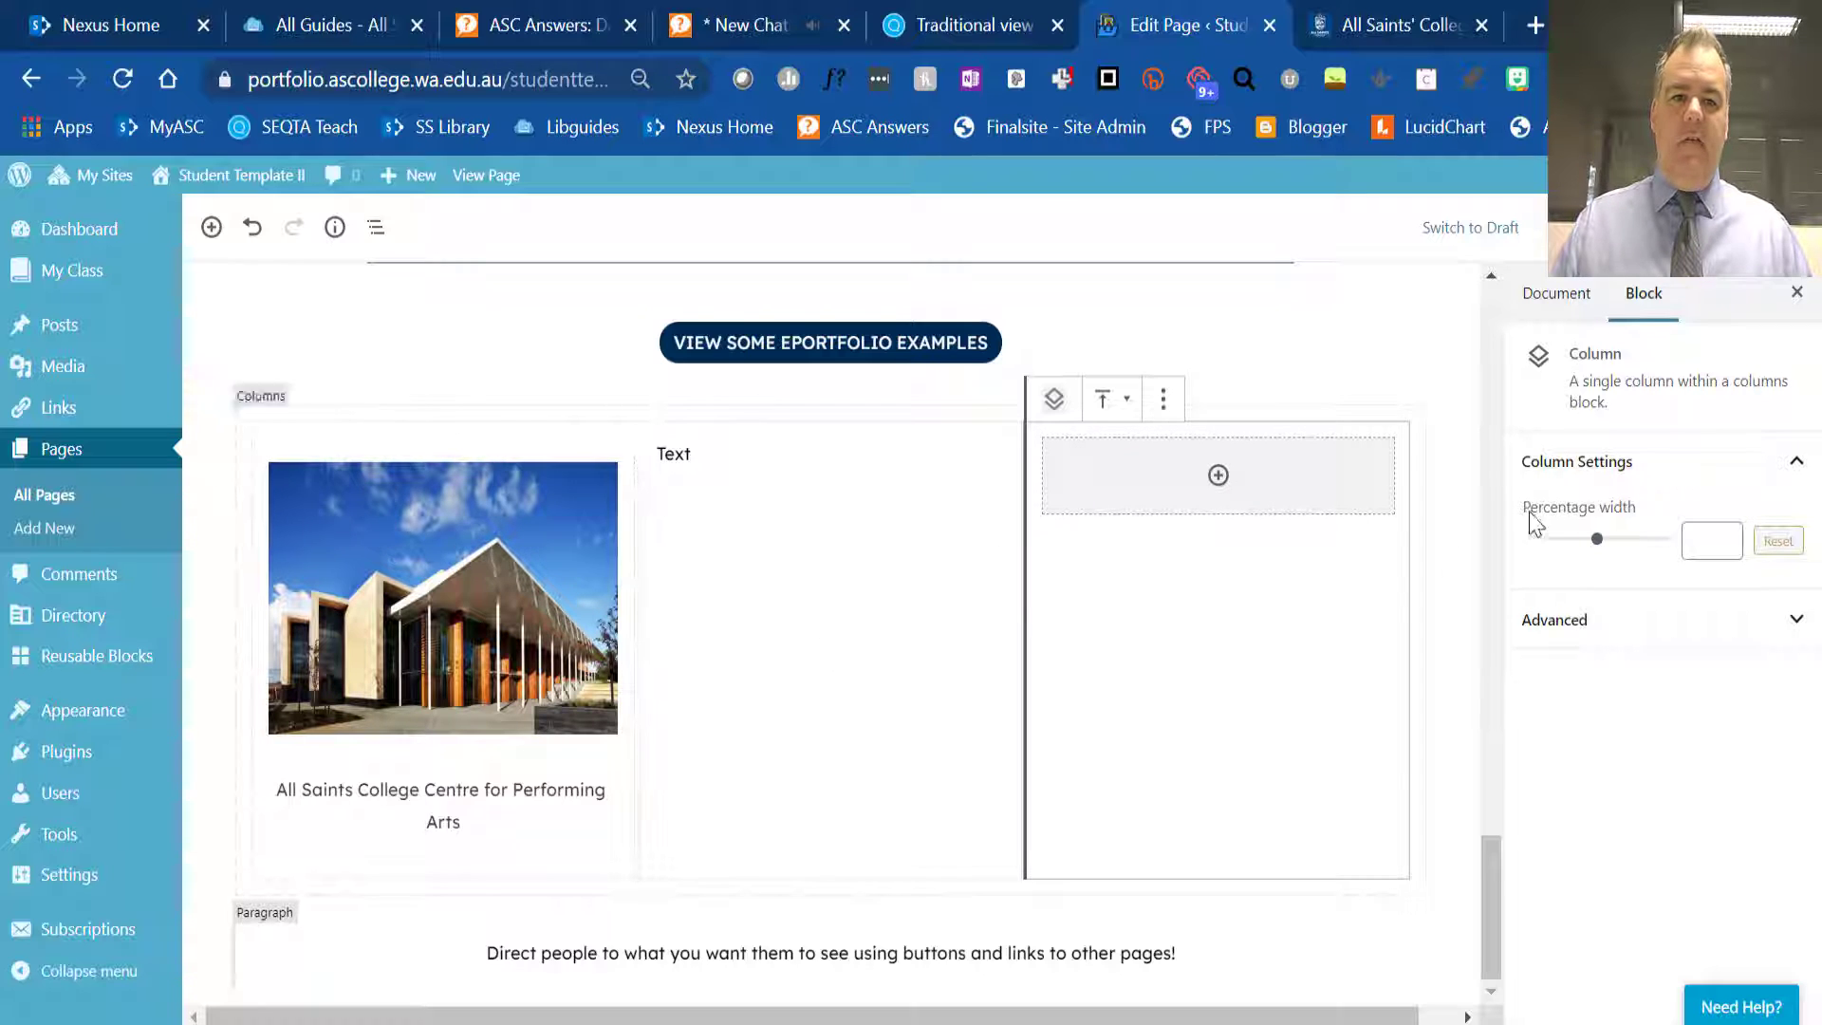
mouse_move(1598, 539)
left_mouse_down()
mouse_move(1633, 546)
mouse_move(1578, 549)
left_mouse_up()
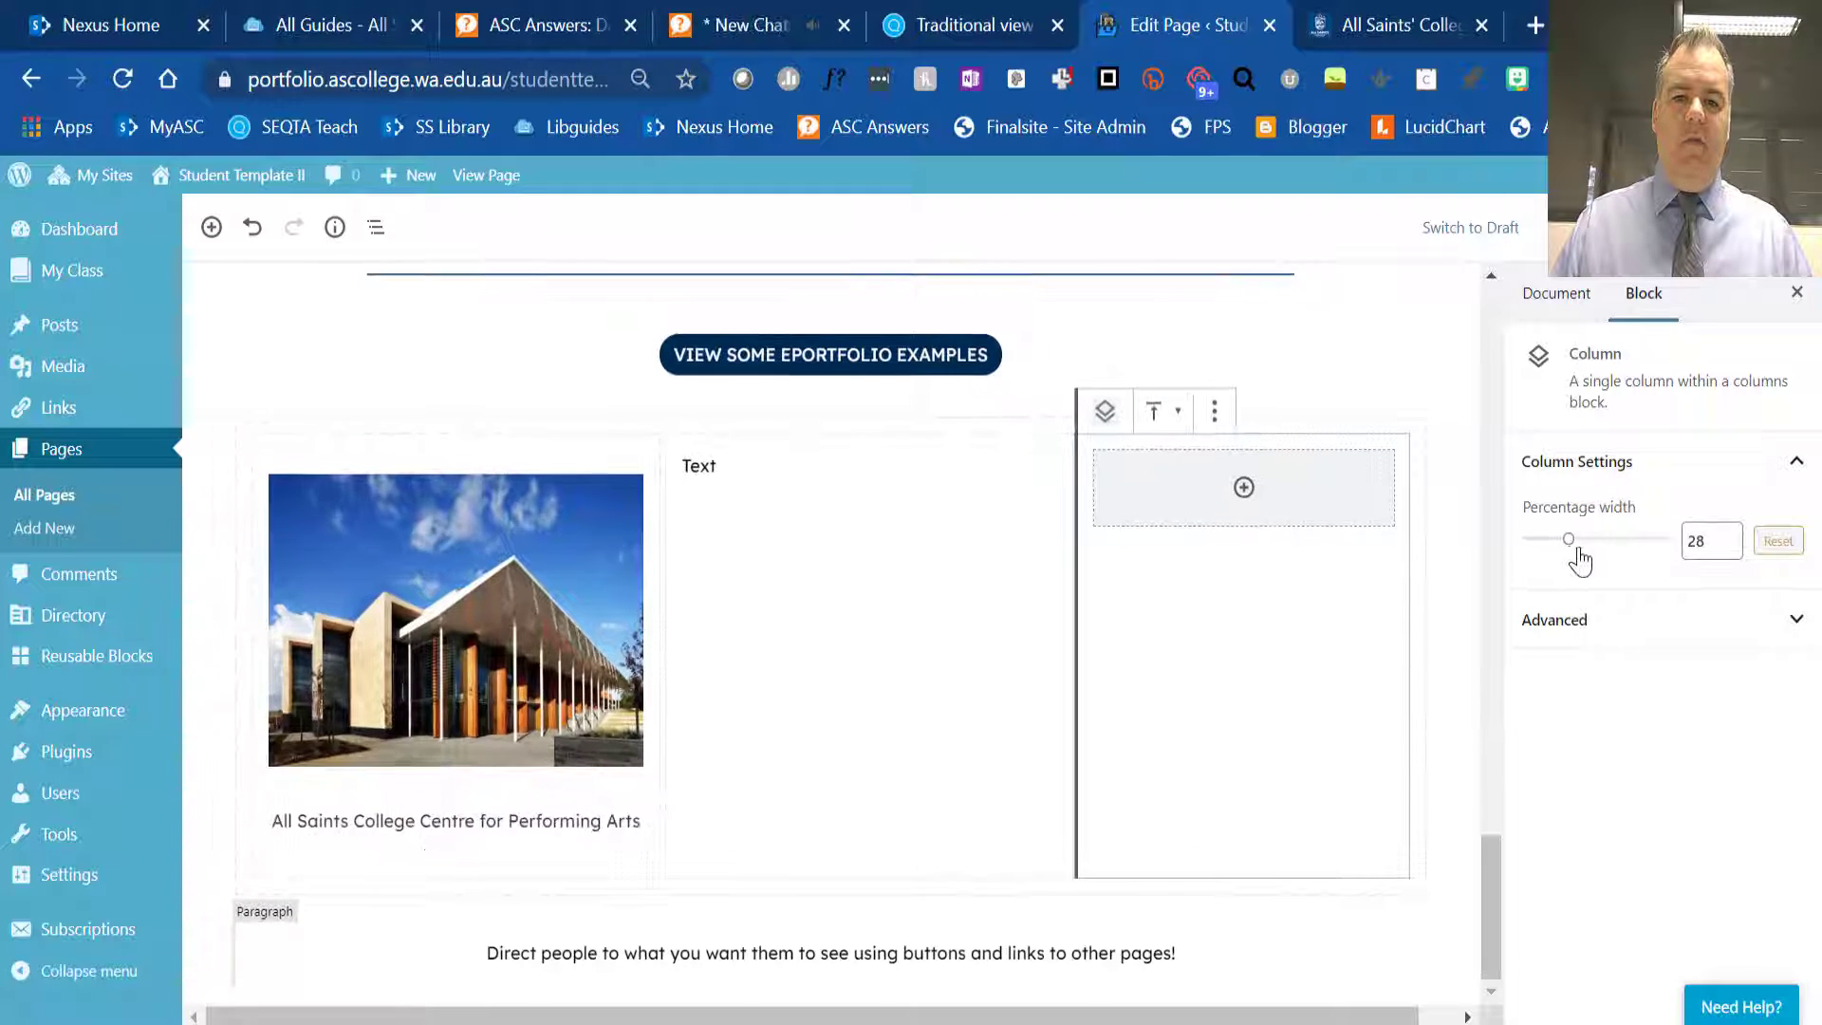
left_click(817, 582)
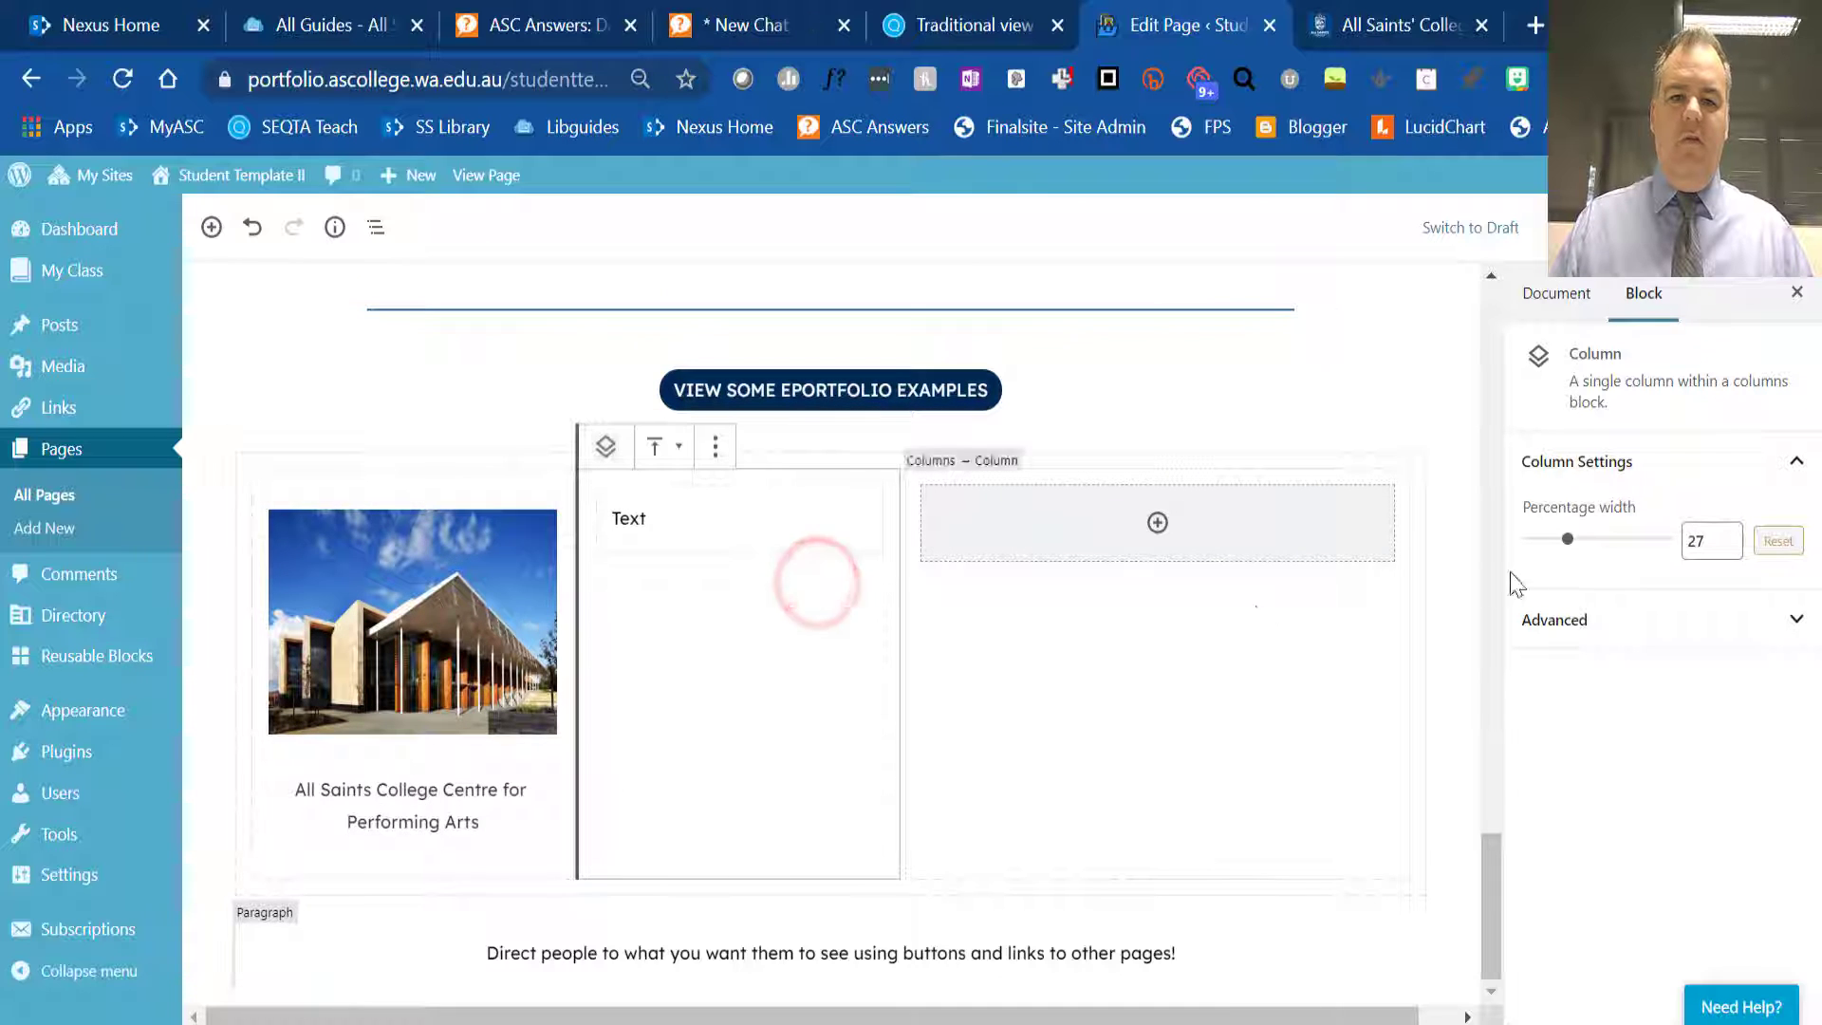
left_click_drag(1567, 539, 1586, 550)
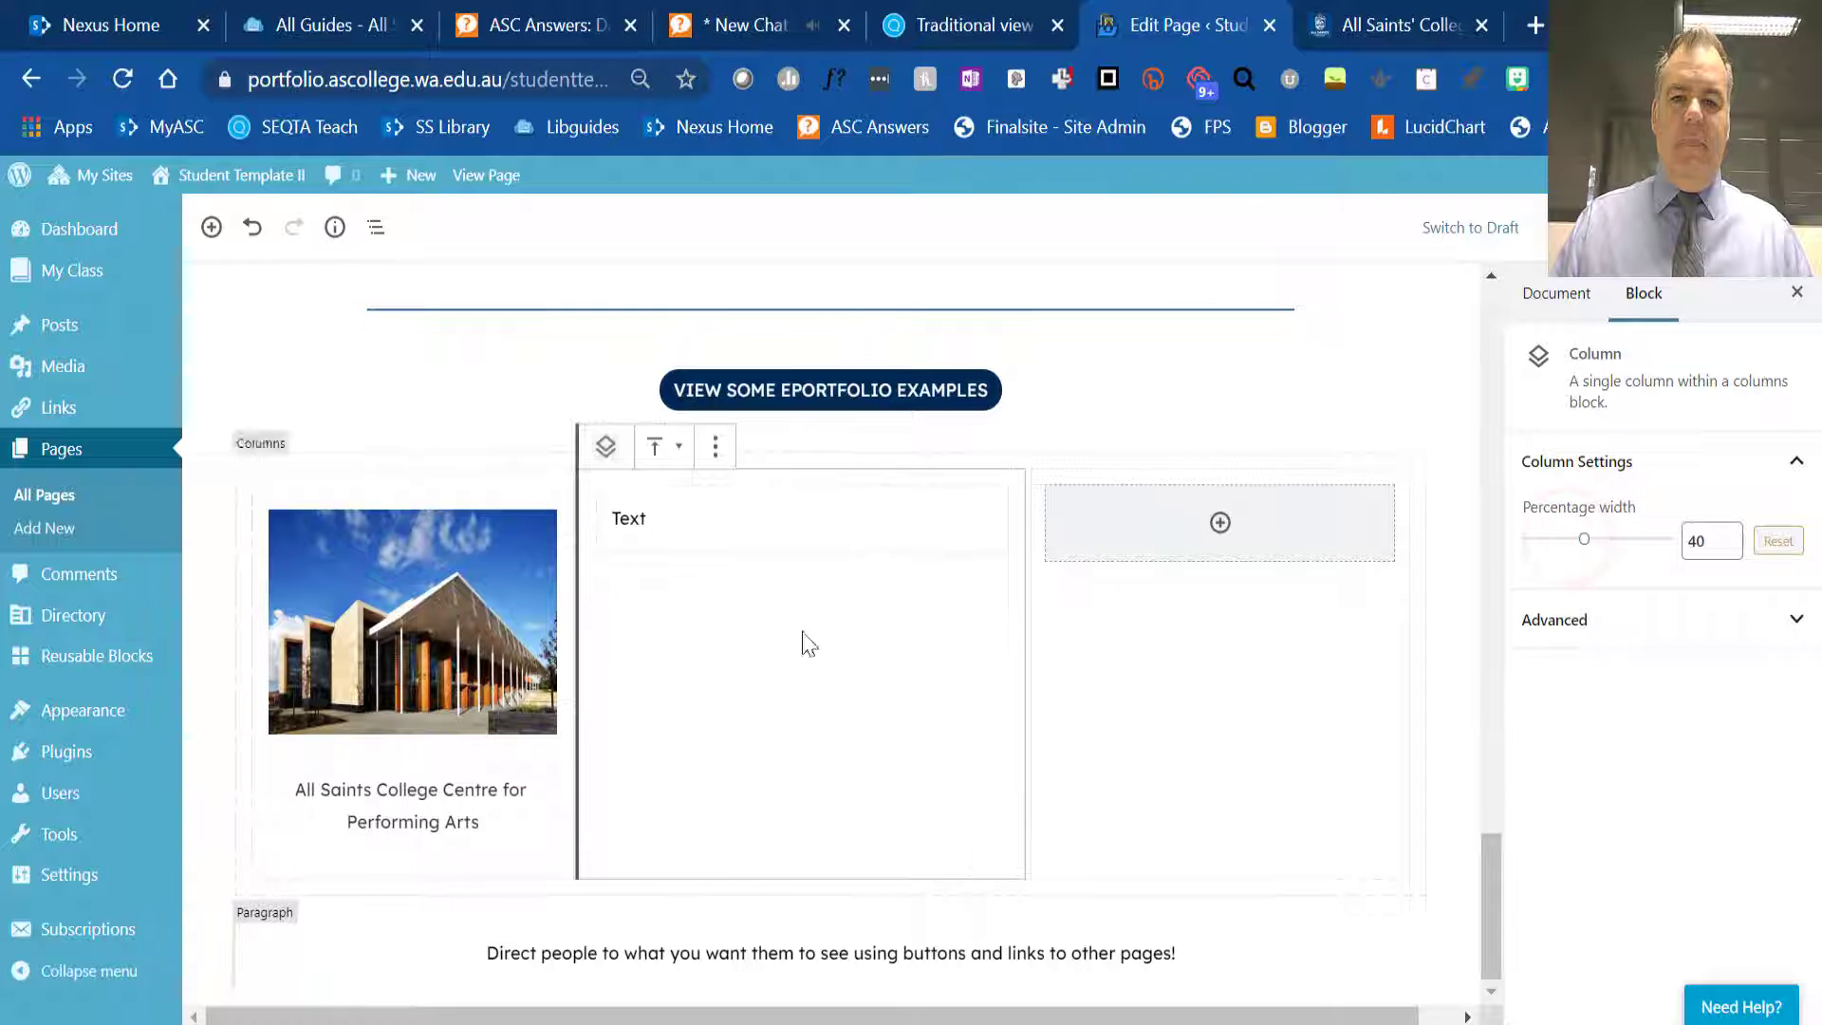
- Try enlarging the Centre for Performing Arts photo, and resize it to fit within the first column
left_click(528, 702)
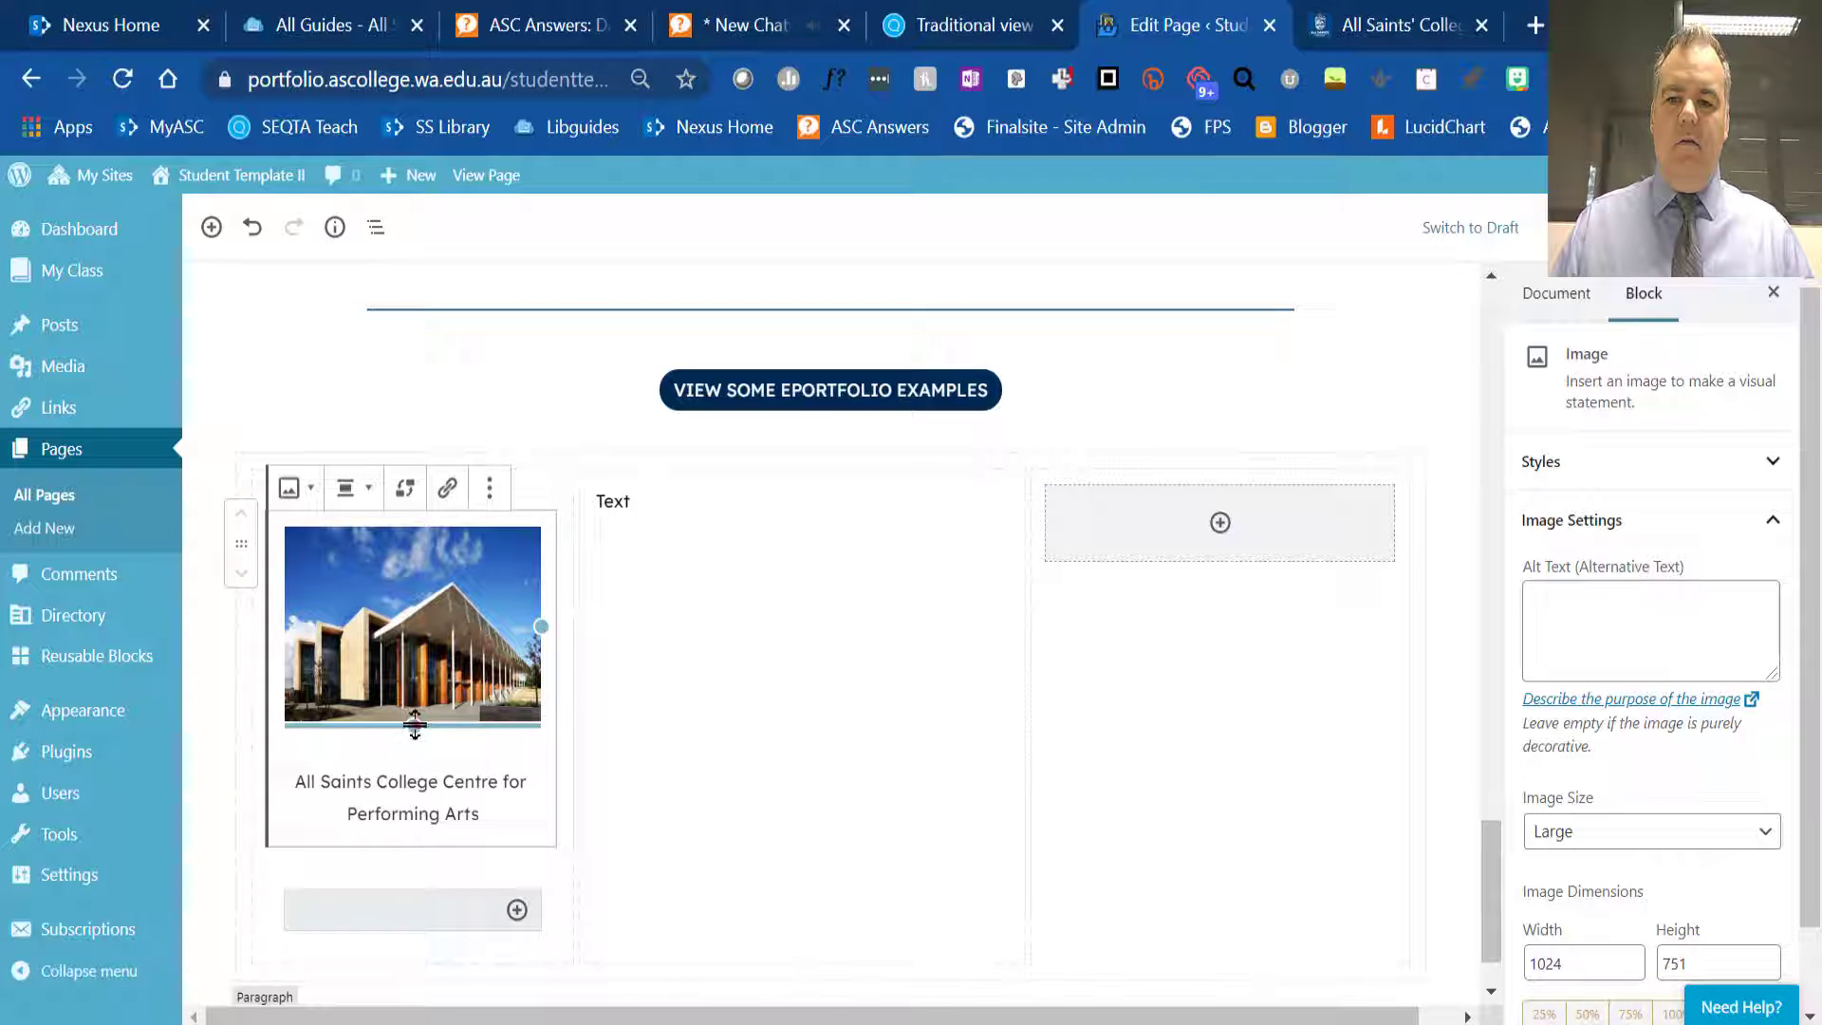
left_click_drag(414, 725, 419, 767)
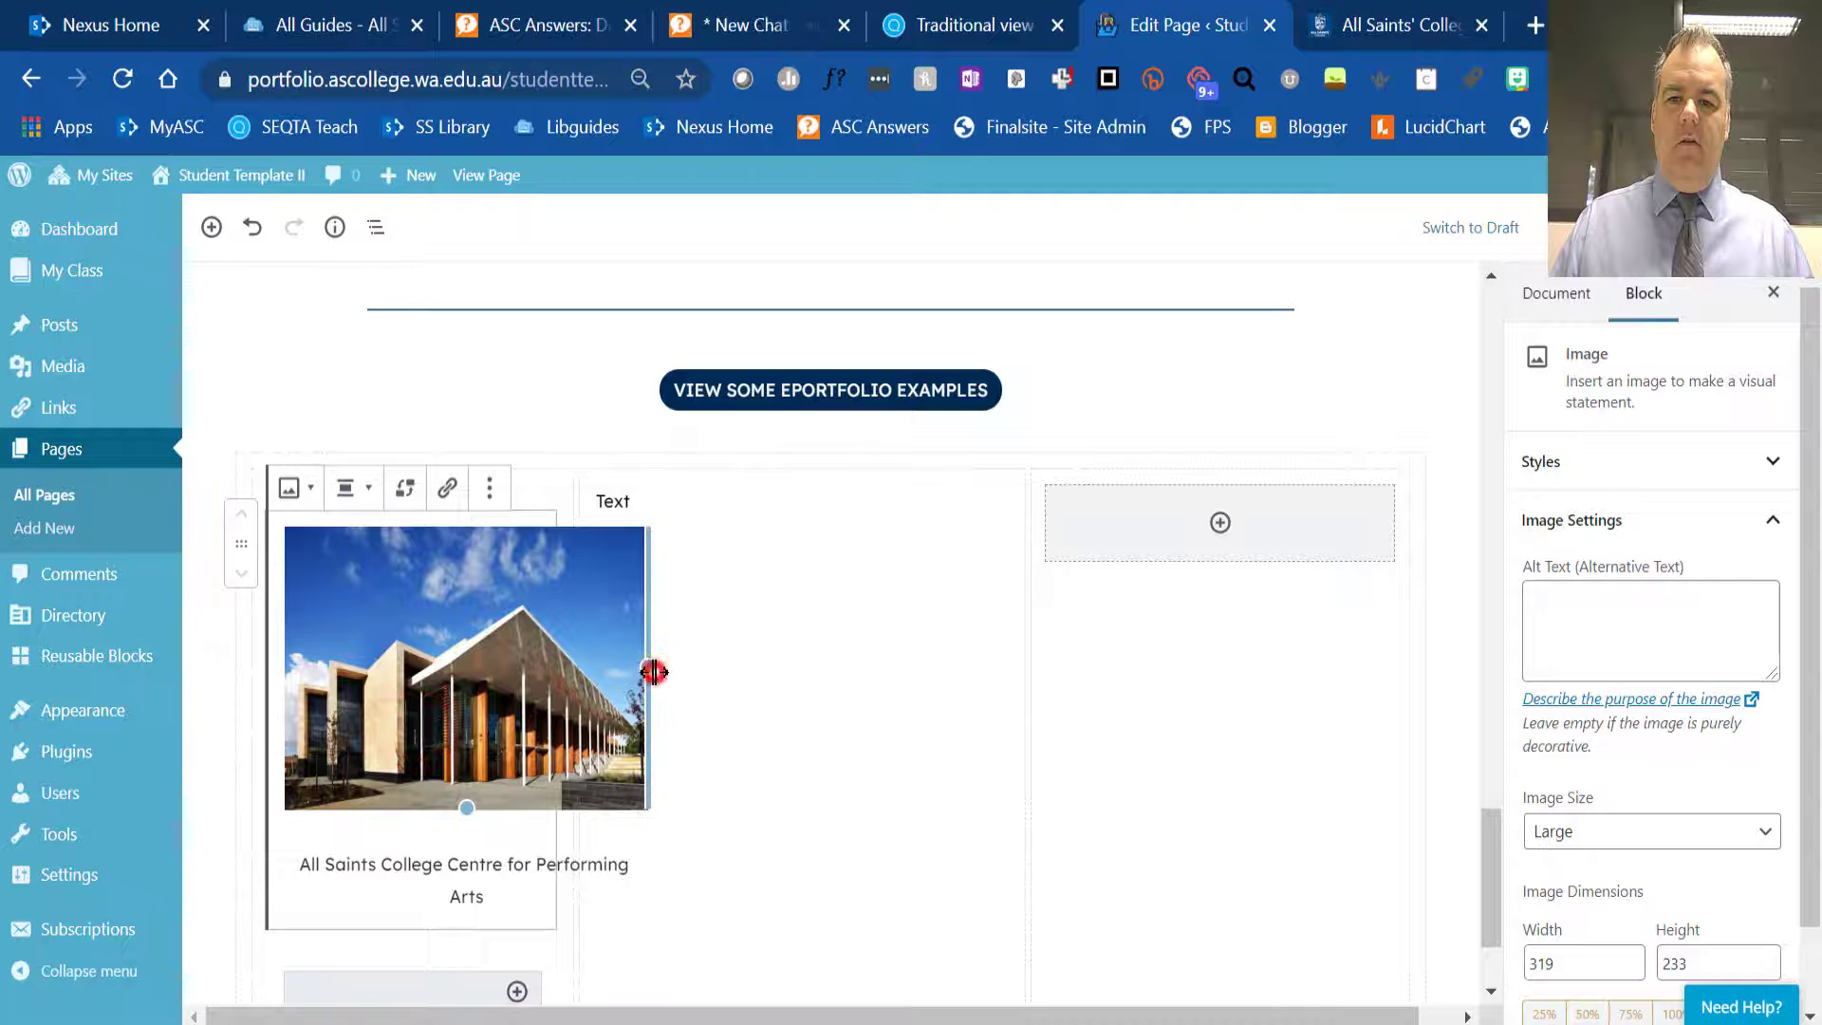
left_click_drag(653, 672, 553, 671)
left_click(863, 598)
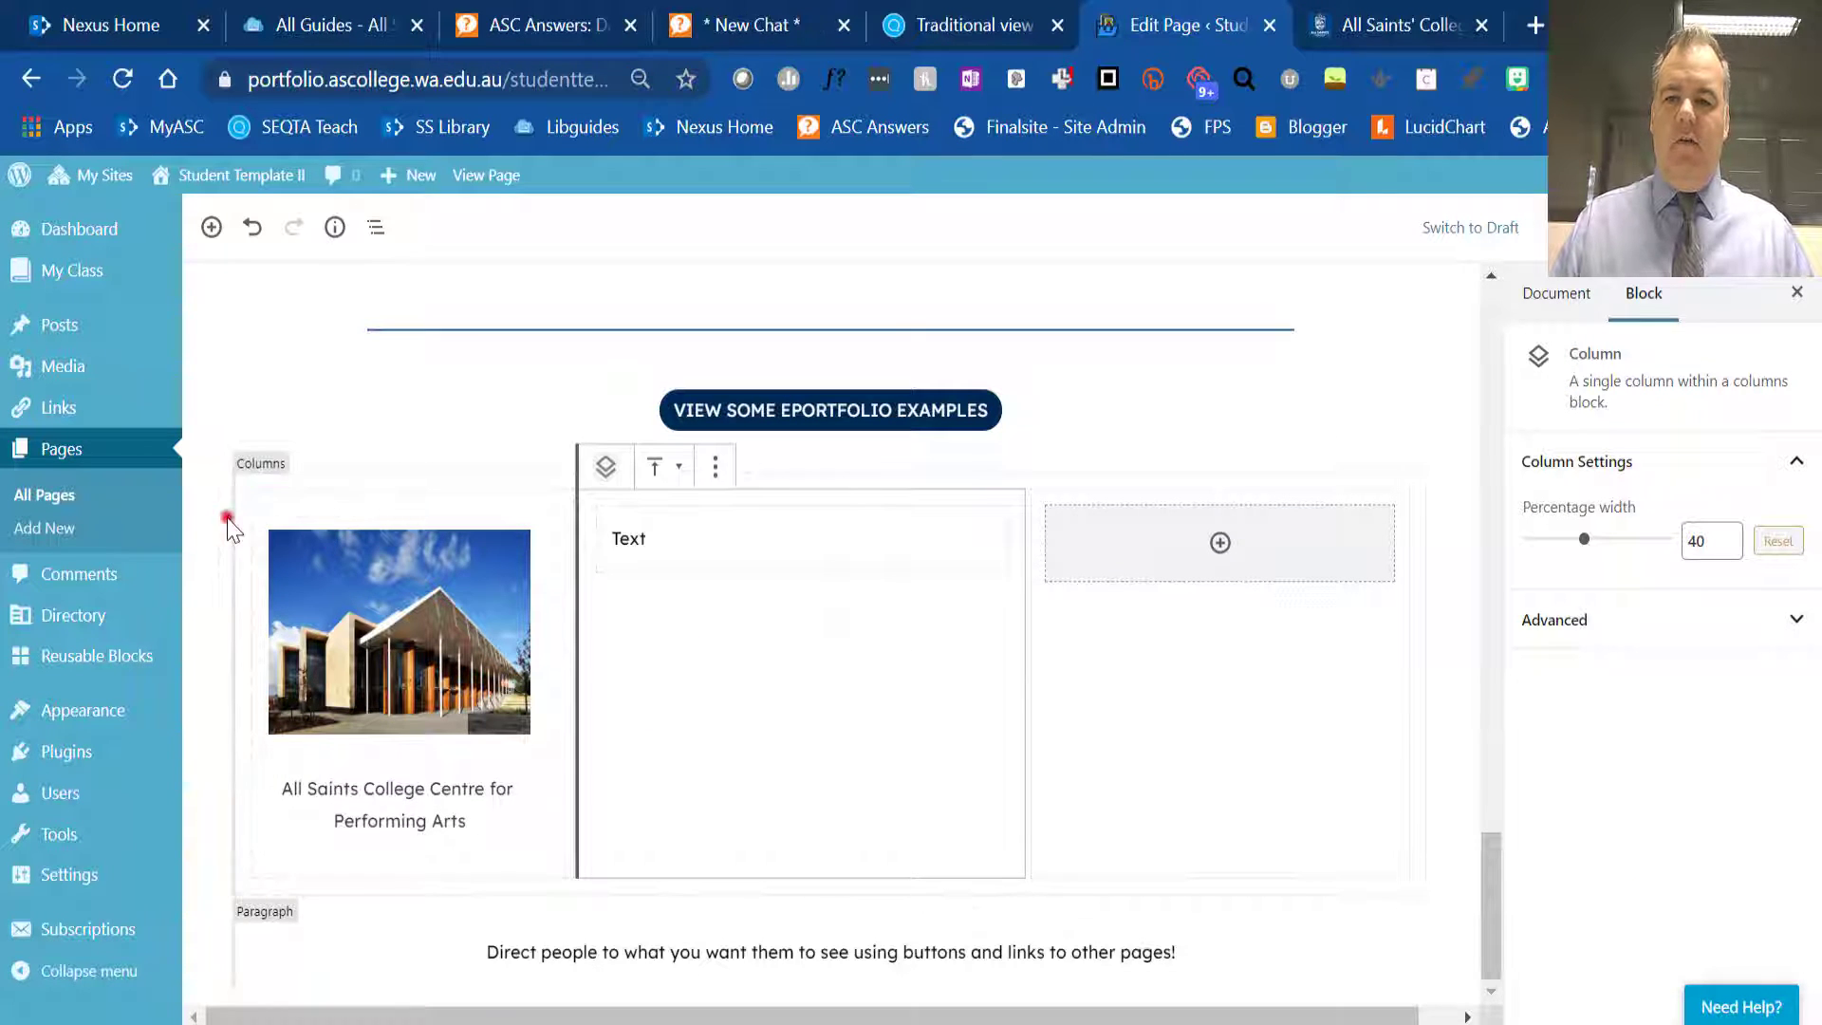
- Move the whole three-column block below the "Direct people to what you want them to see" paragraph
left_click(227, 520)
left_click(211, 537)
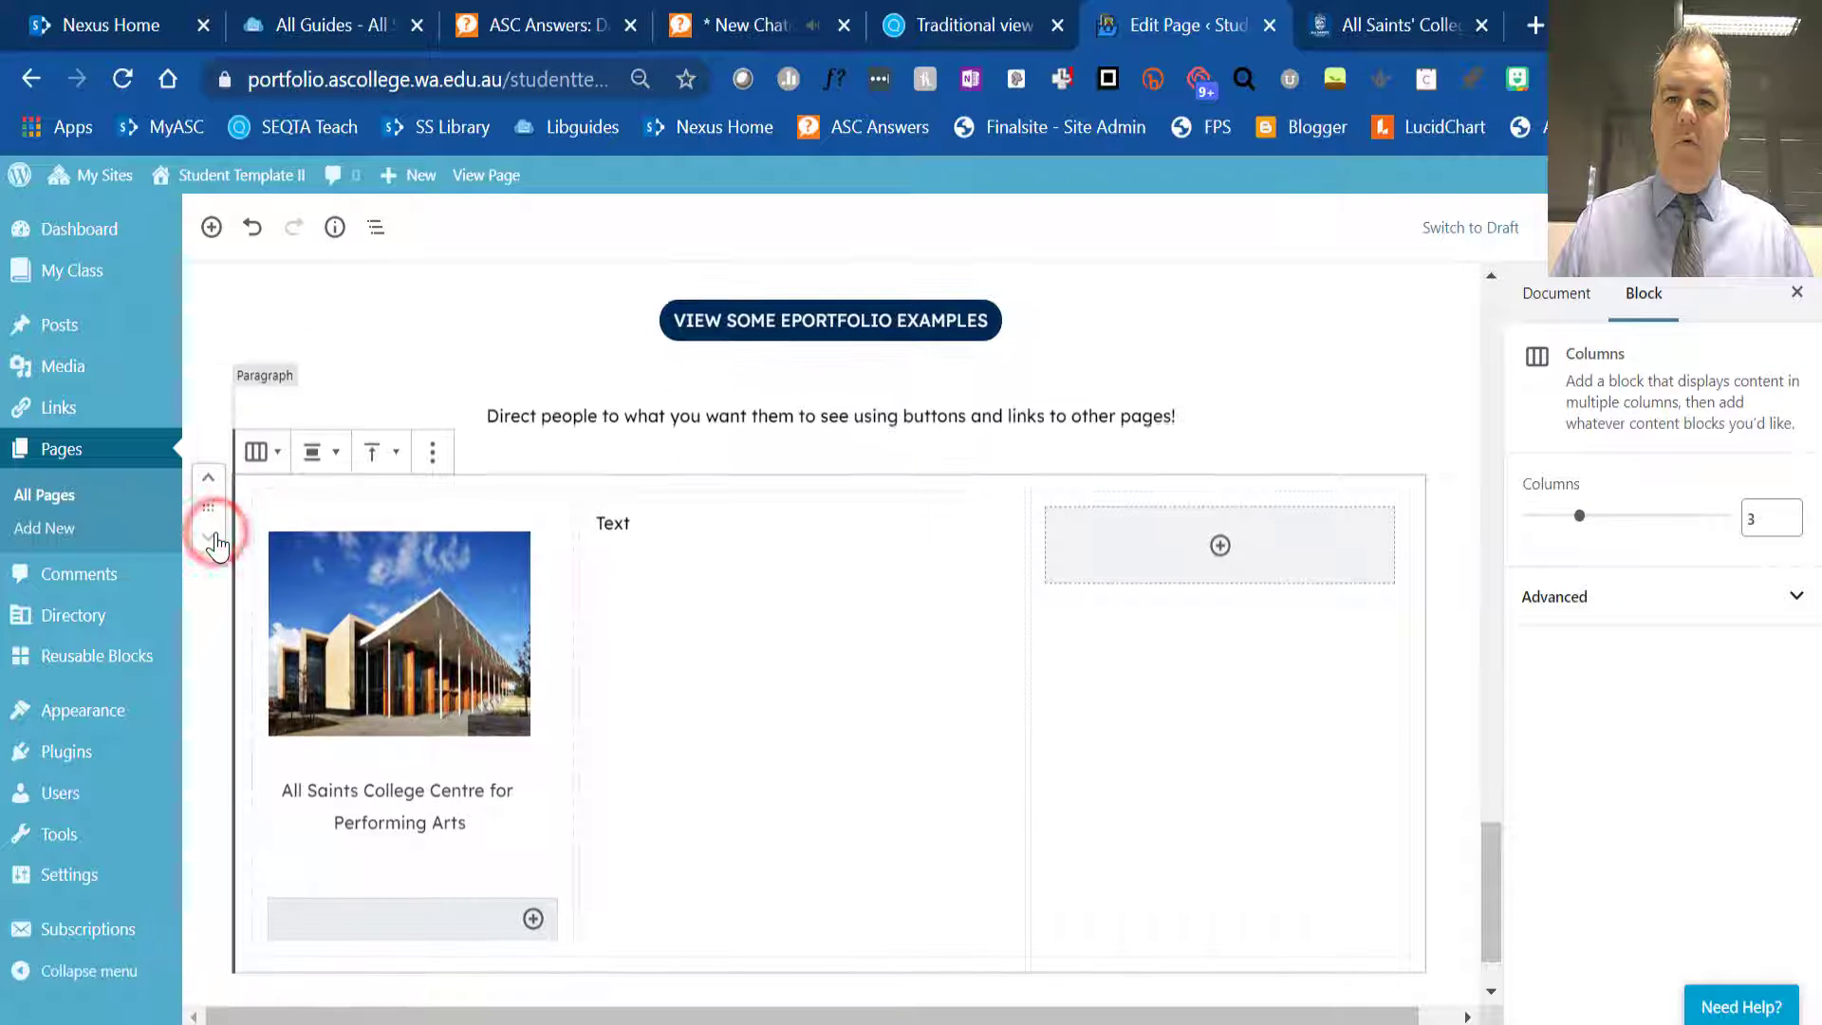
scroll(857, 723, "down", 1)
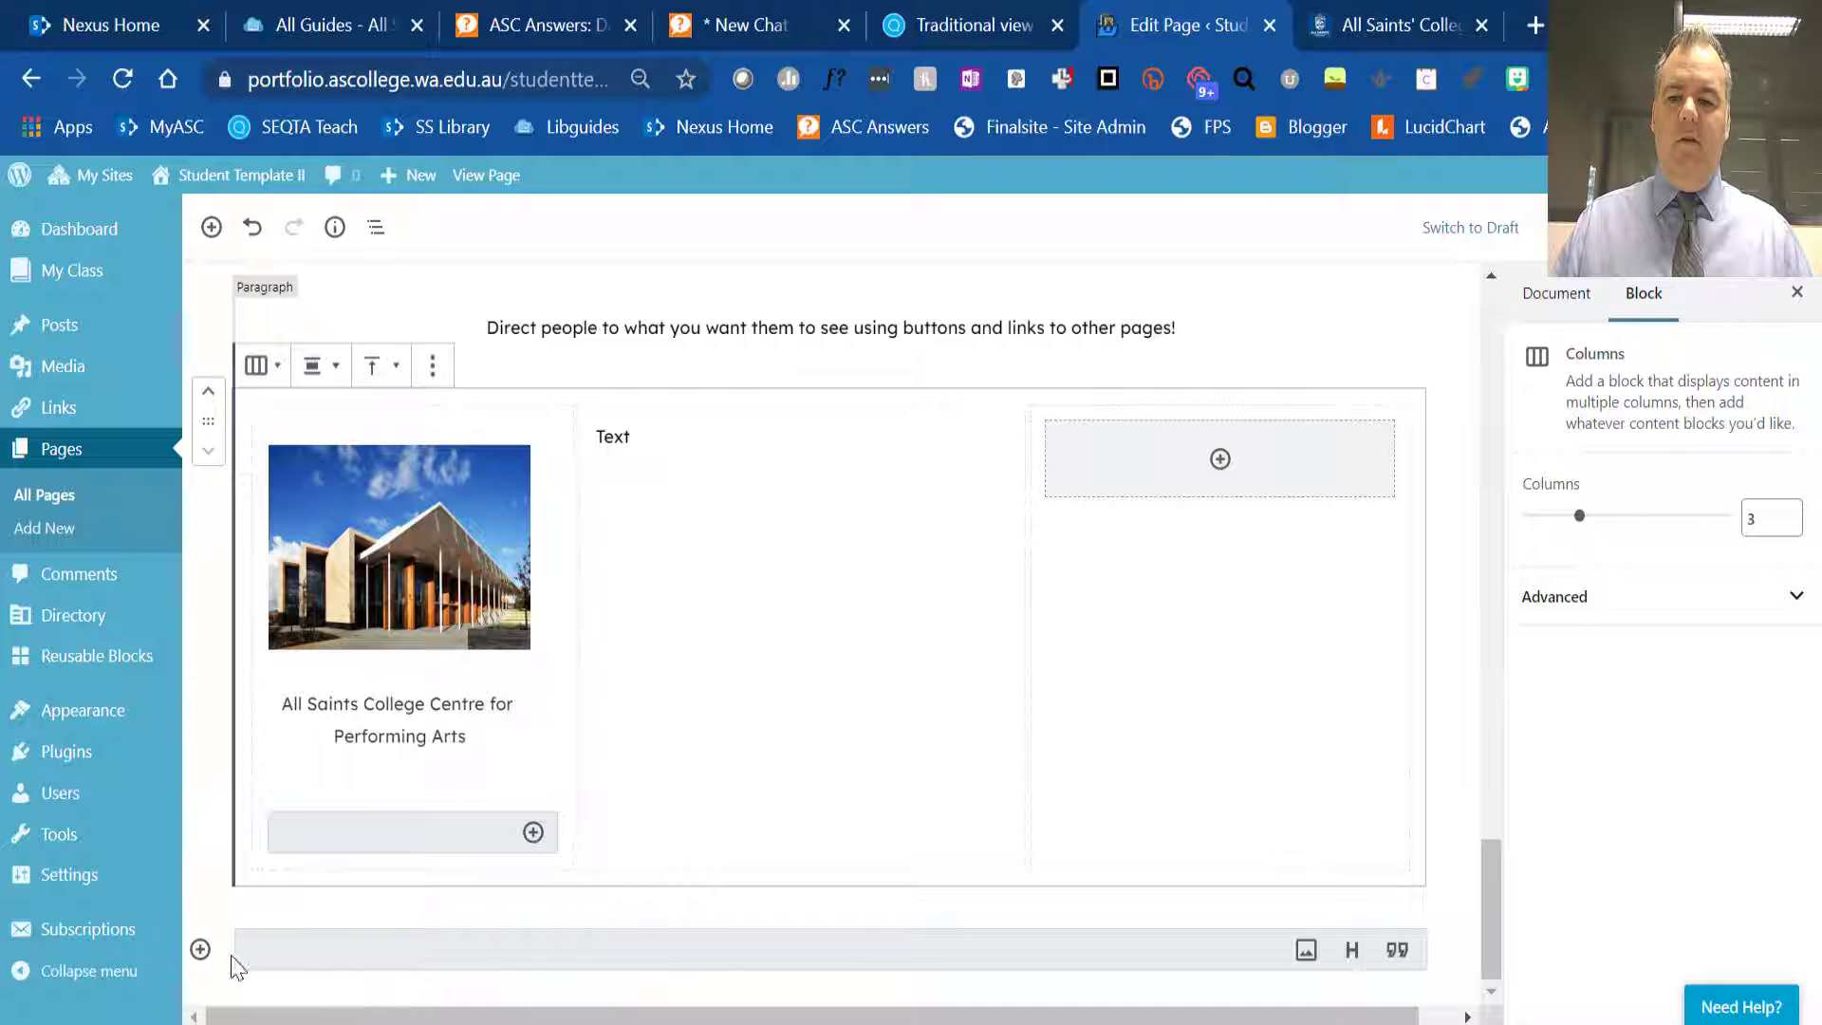
- Preview the About Me page in a new browser tab, check the rearranged columns near the footer, and close the preview
scroll(1085, 804, "up", 15)
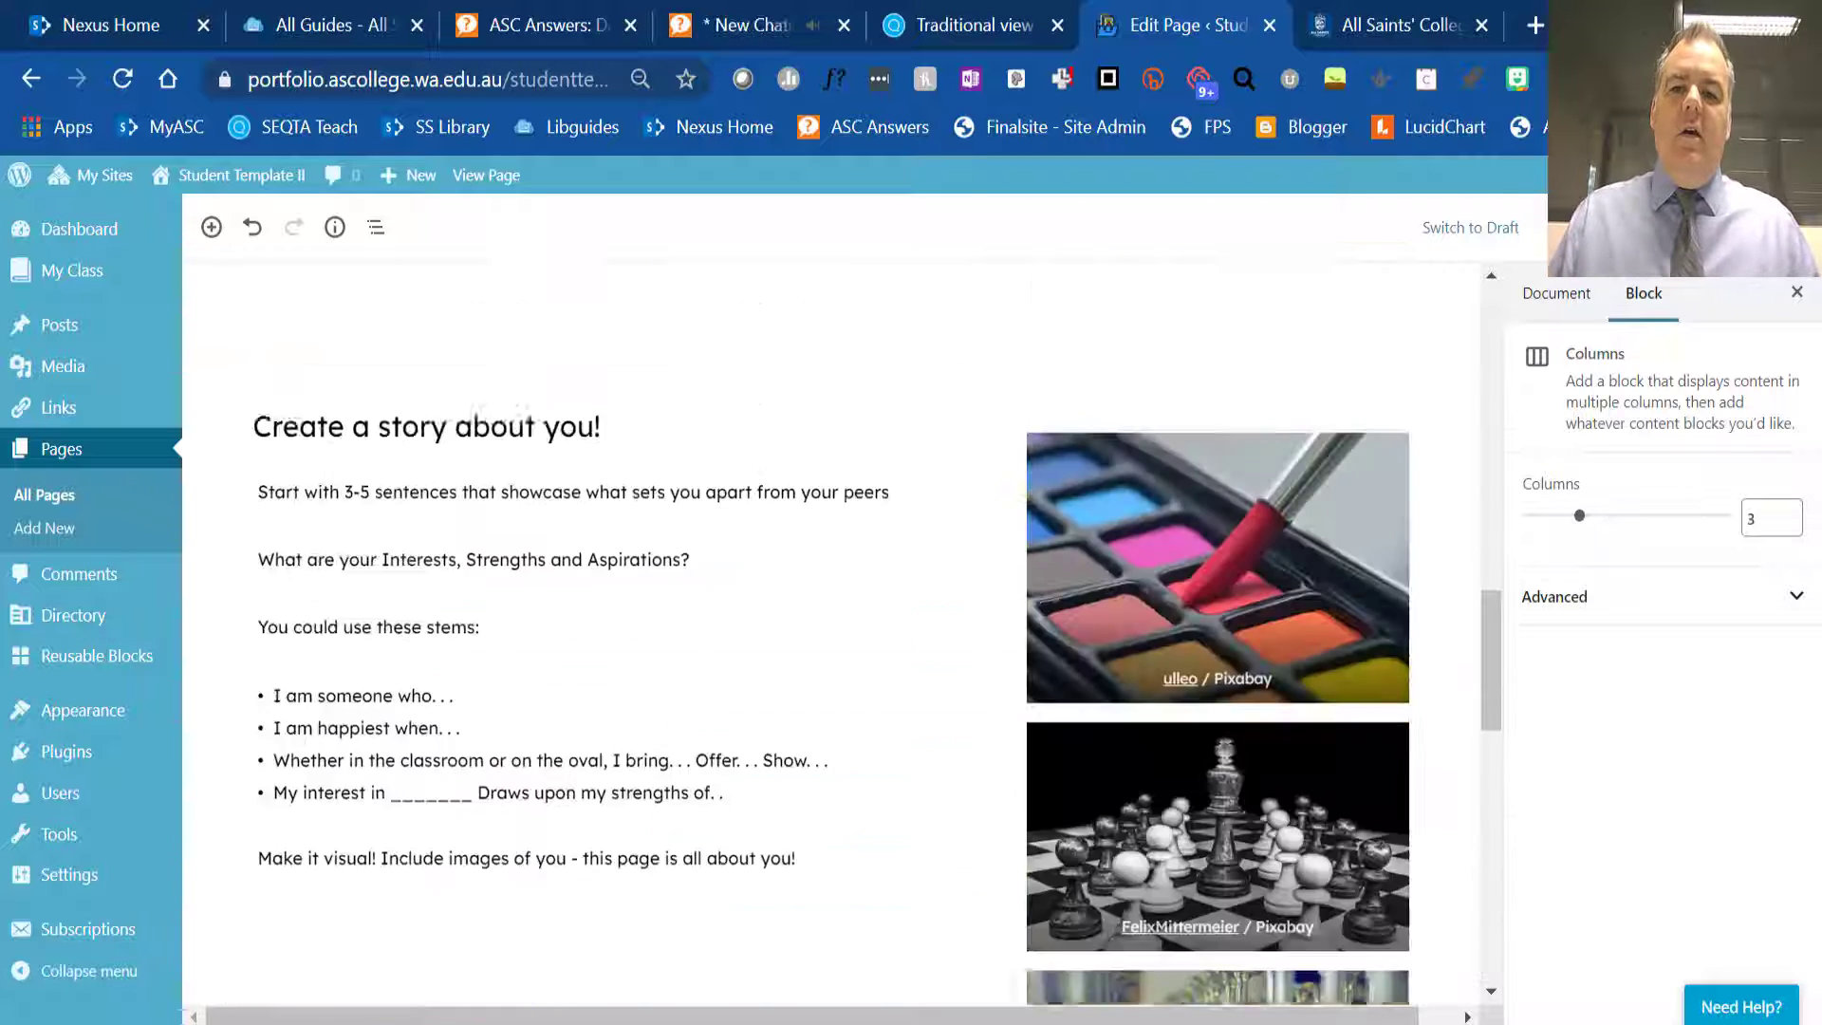
scroll(1106, 785, "up", 6)
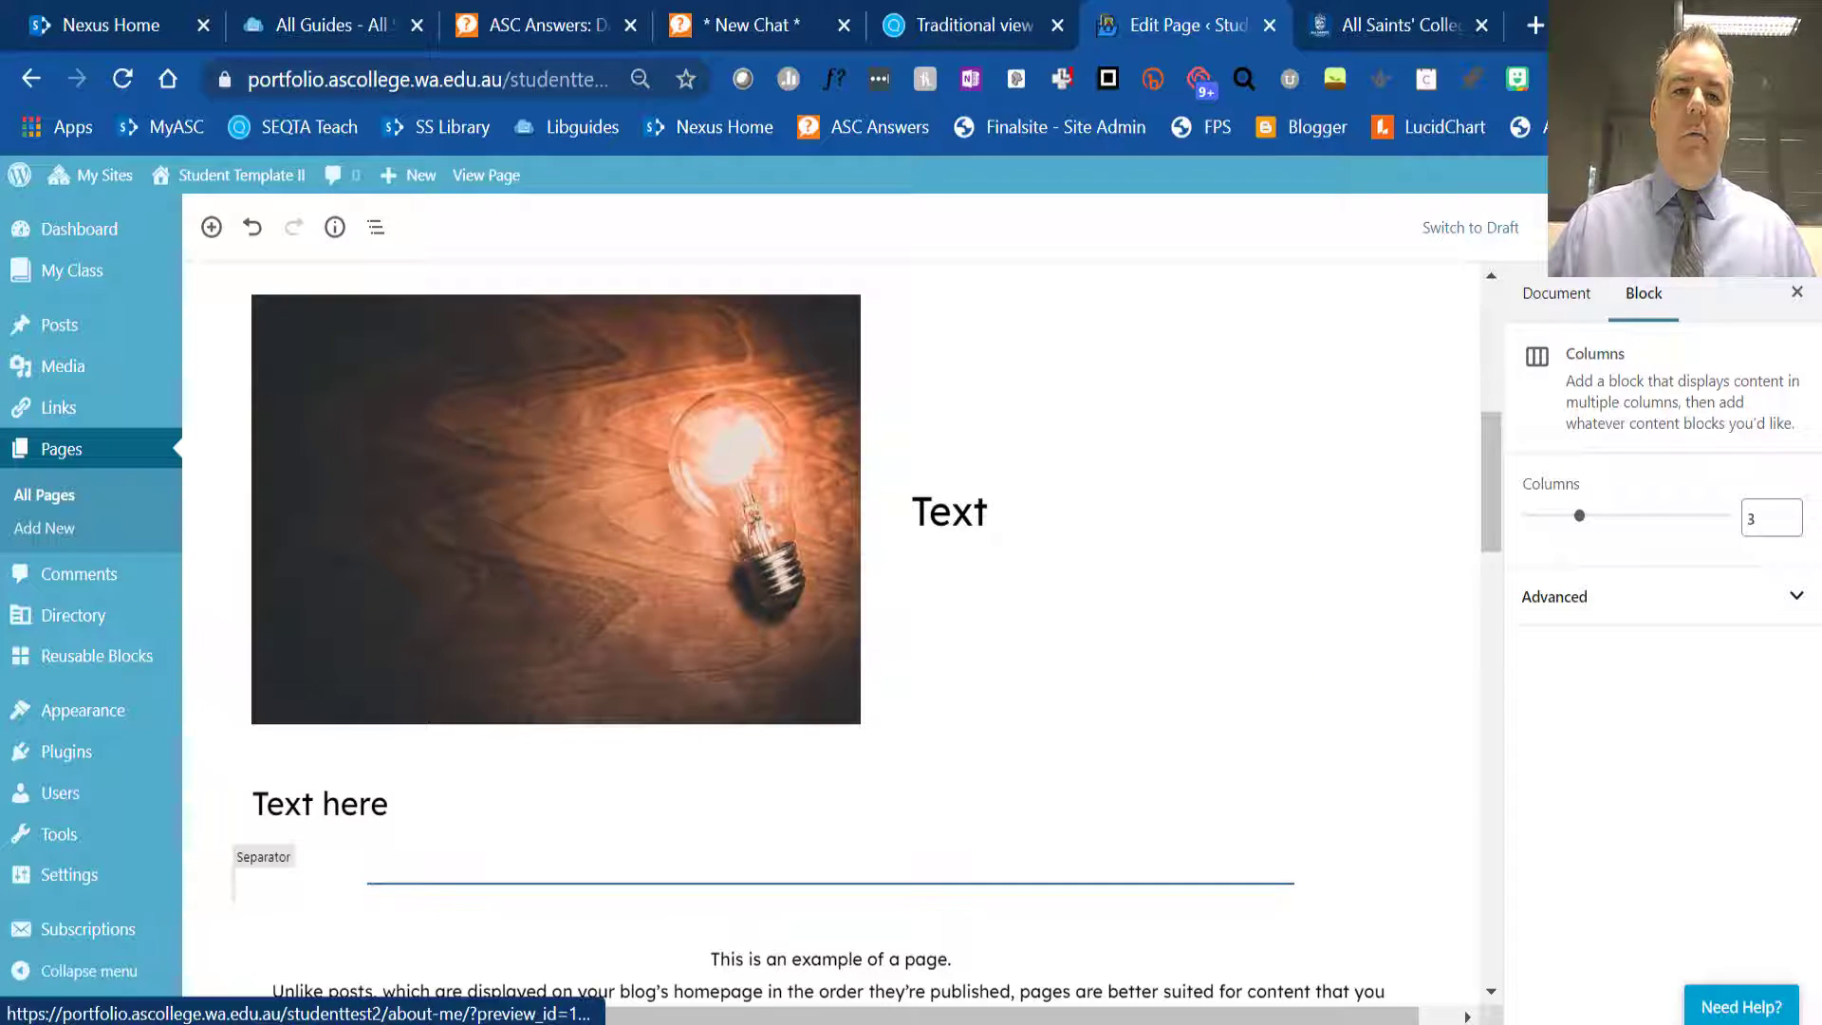
left_click(1582, 228)
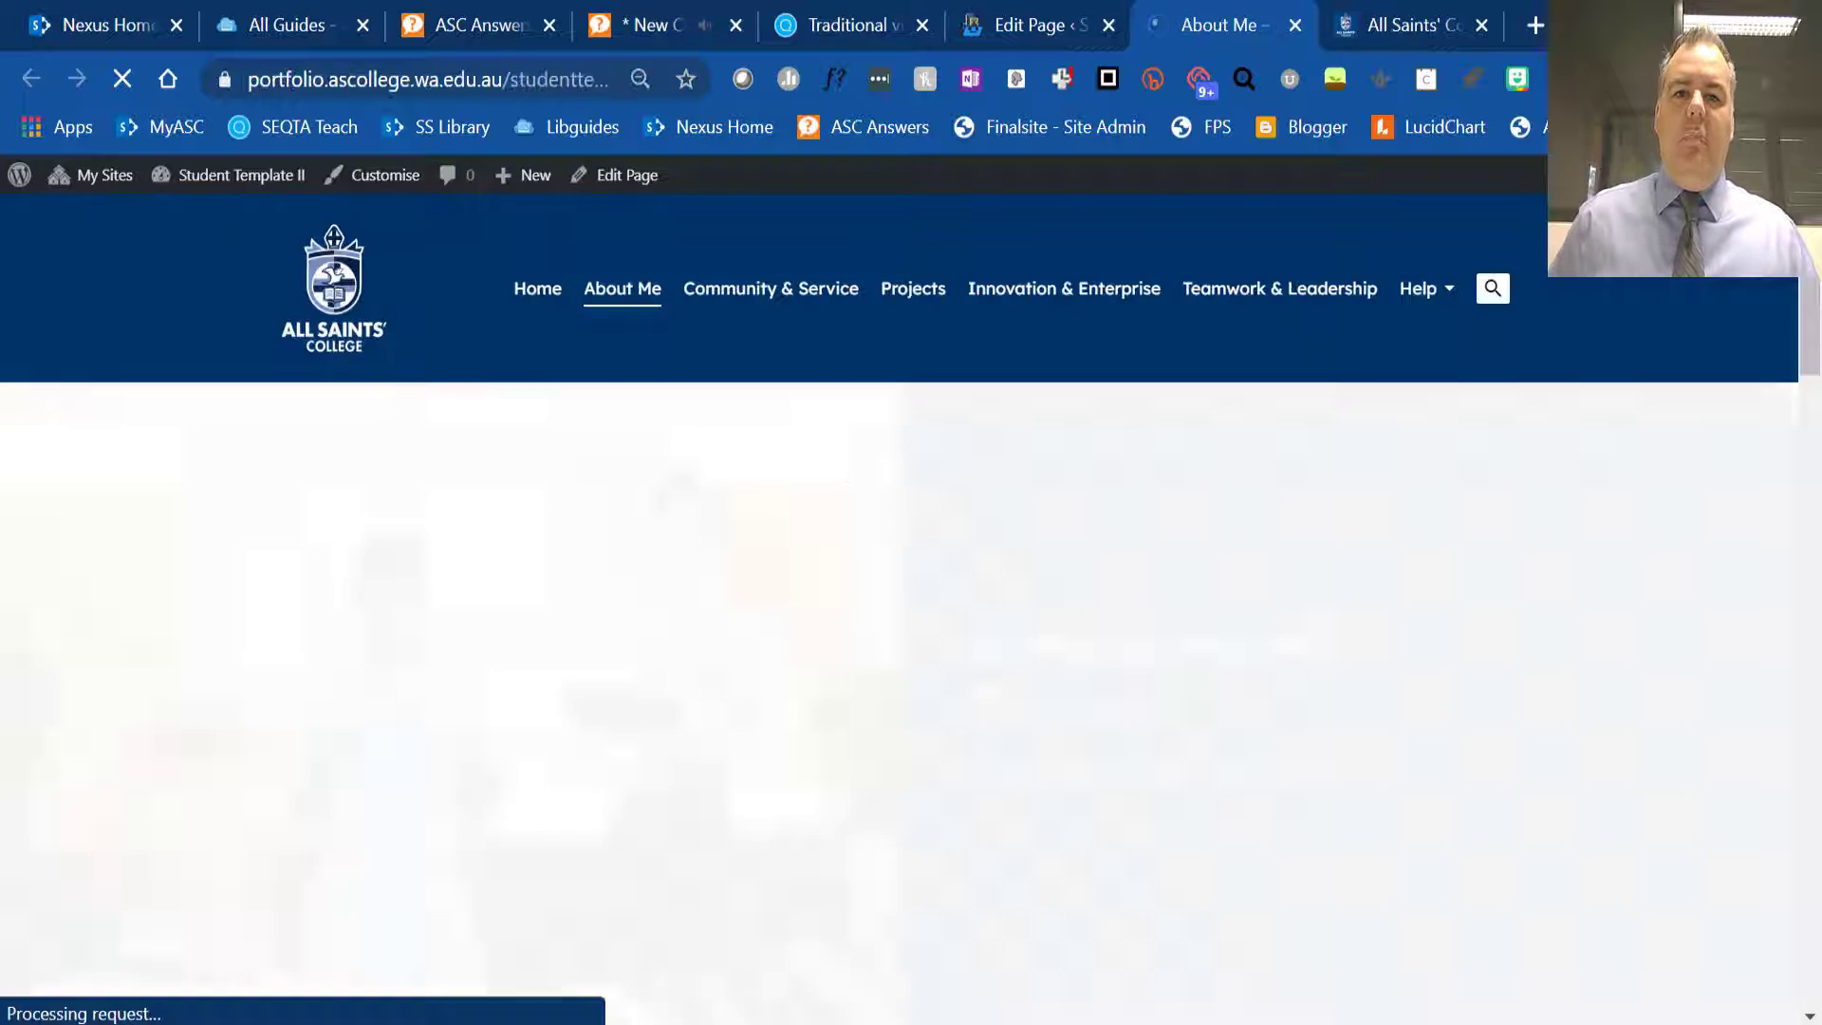
scroll(1383, 533, "down", 15)
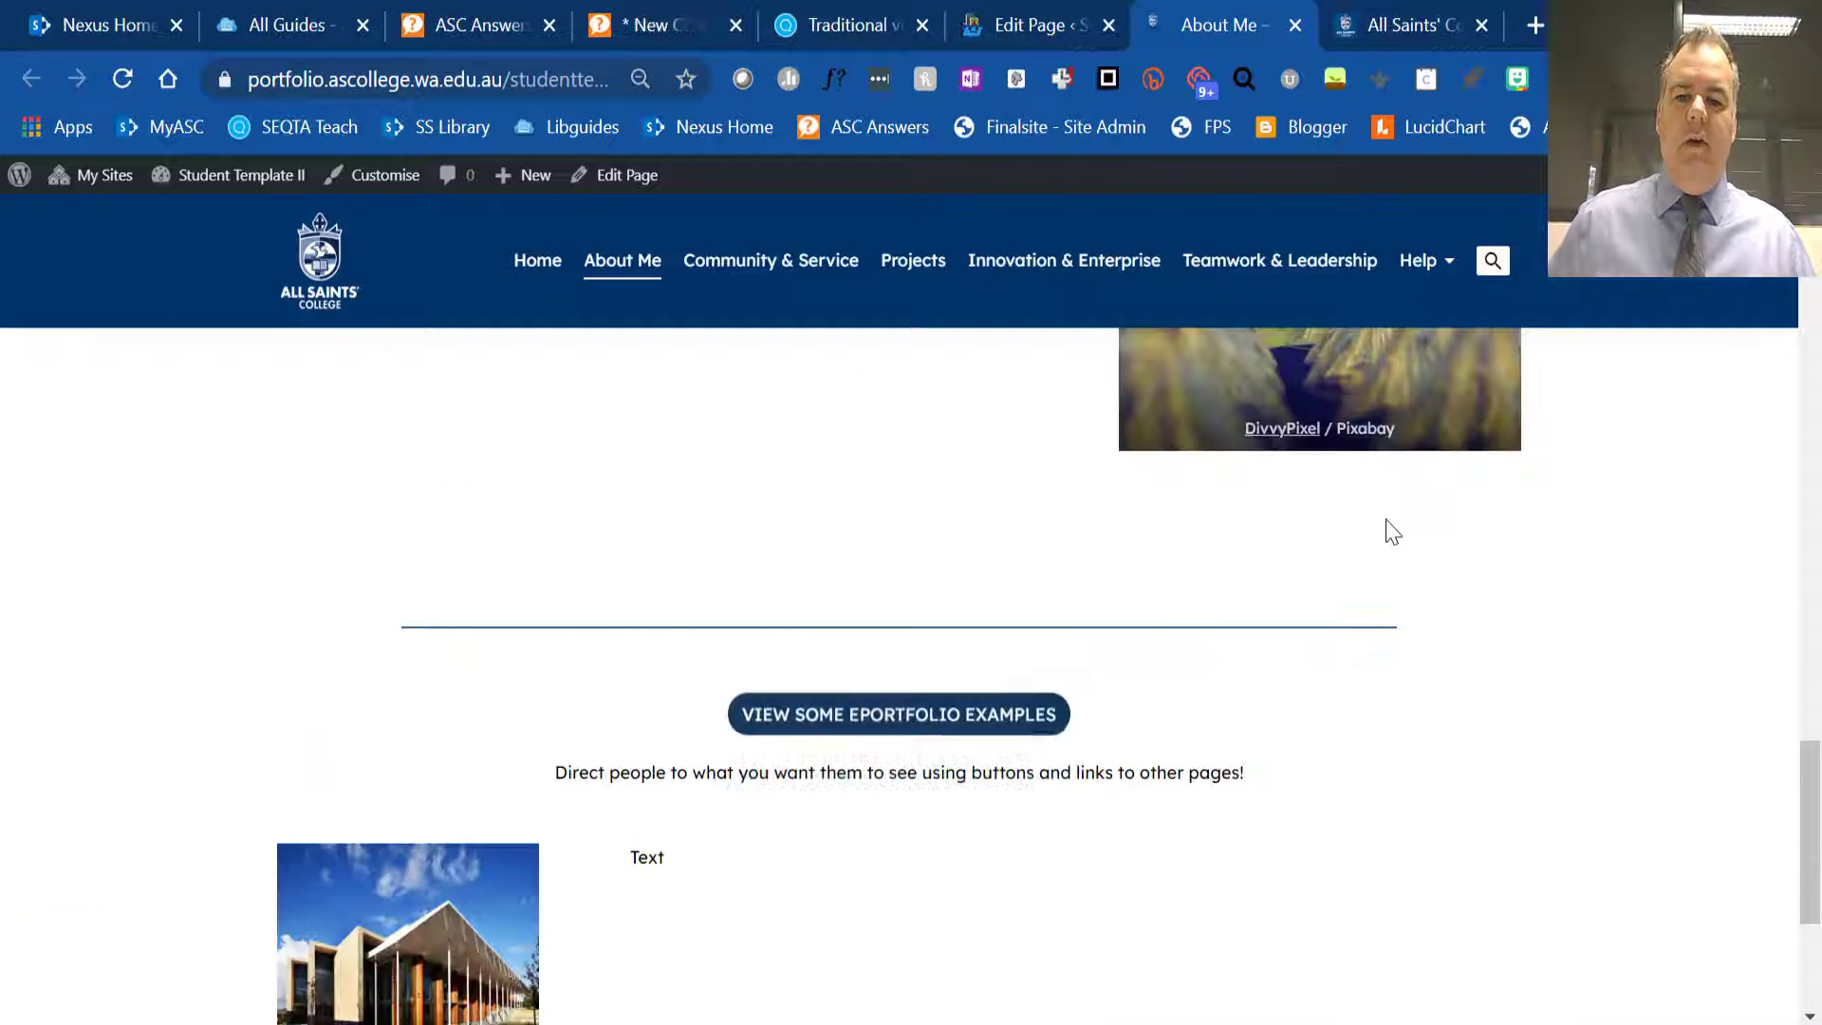
scroll(1386, 528, "down", 4)
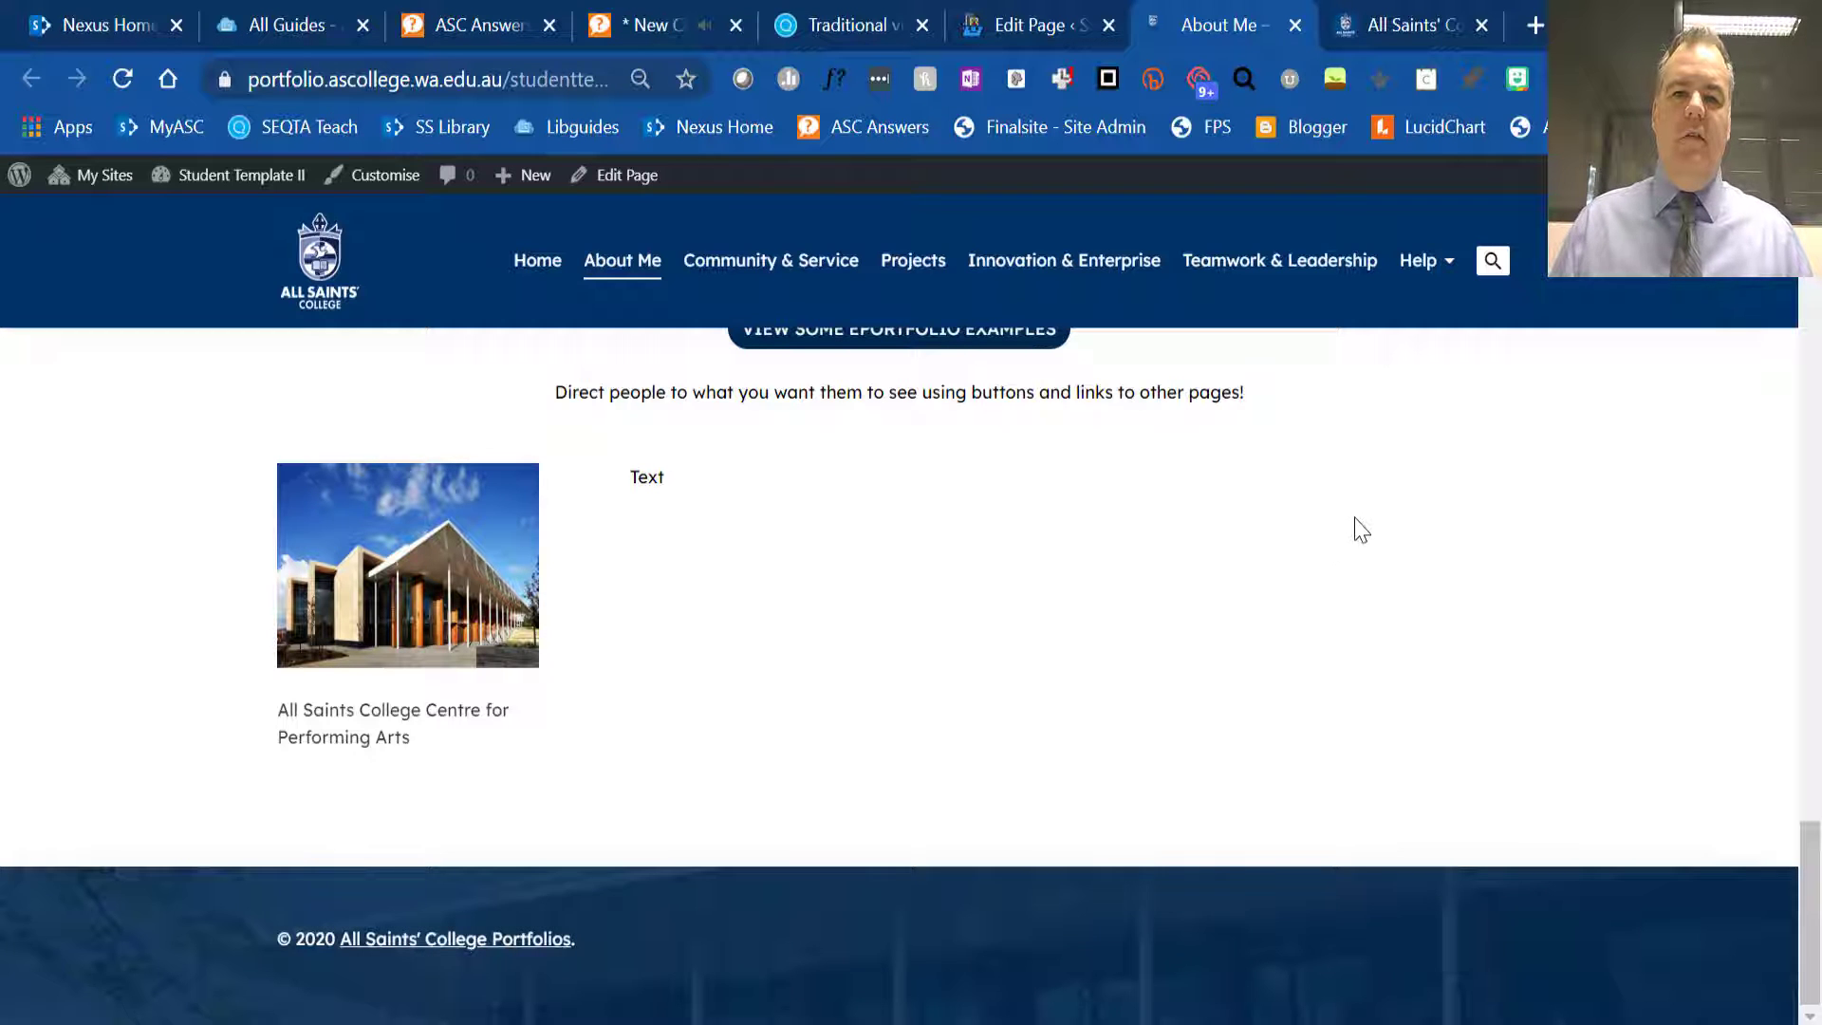
scroll(1371, 512, "up", 20)
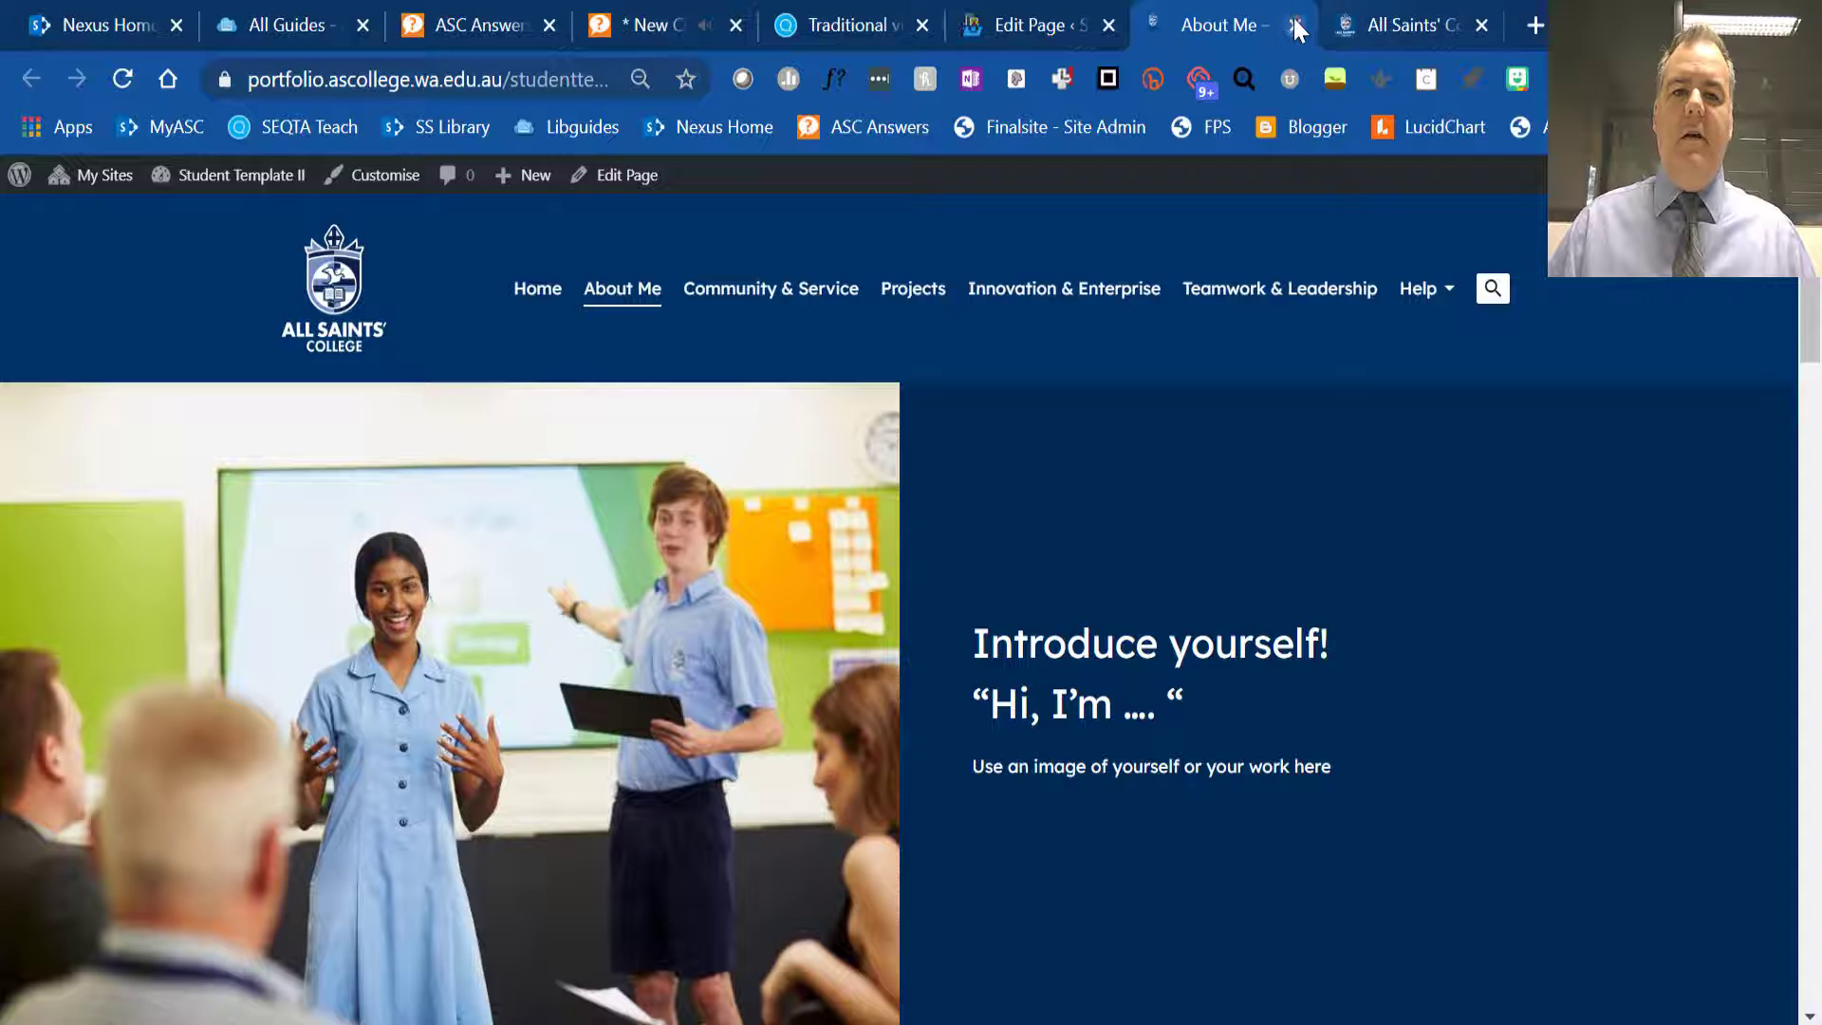
left_click(1294, 25)
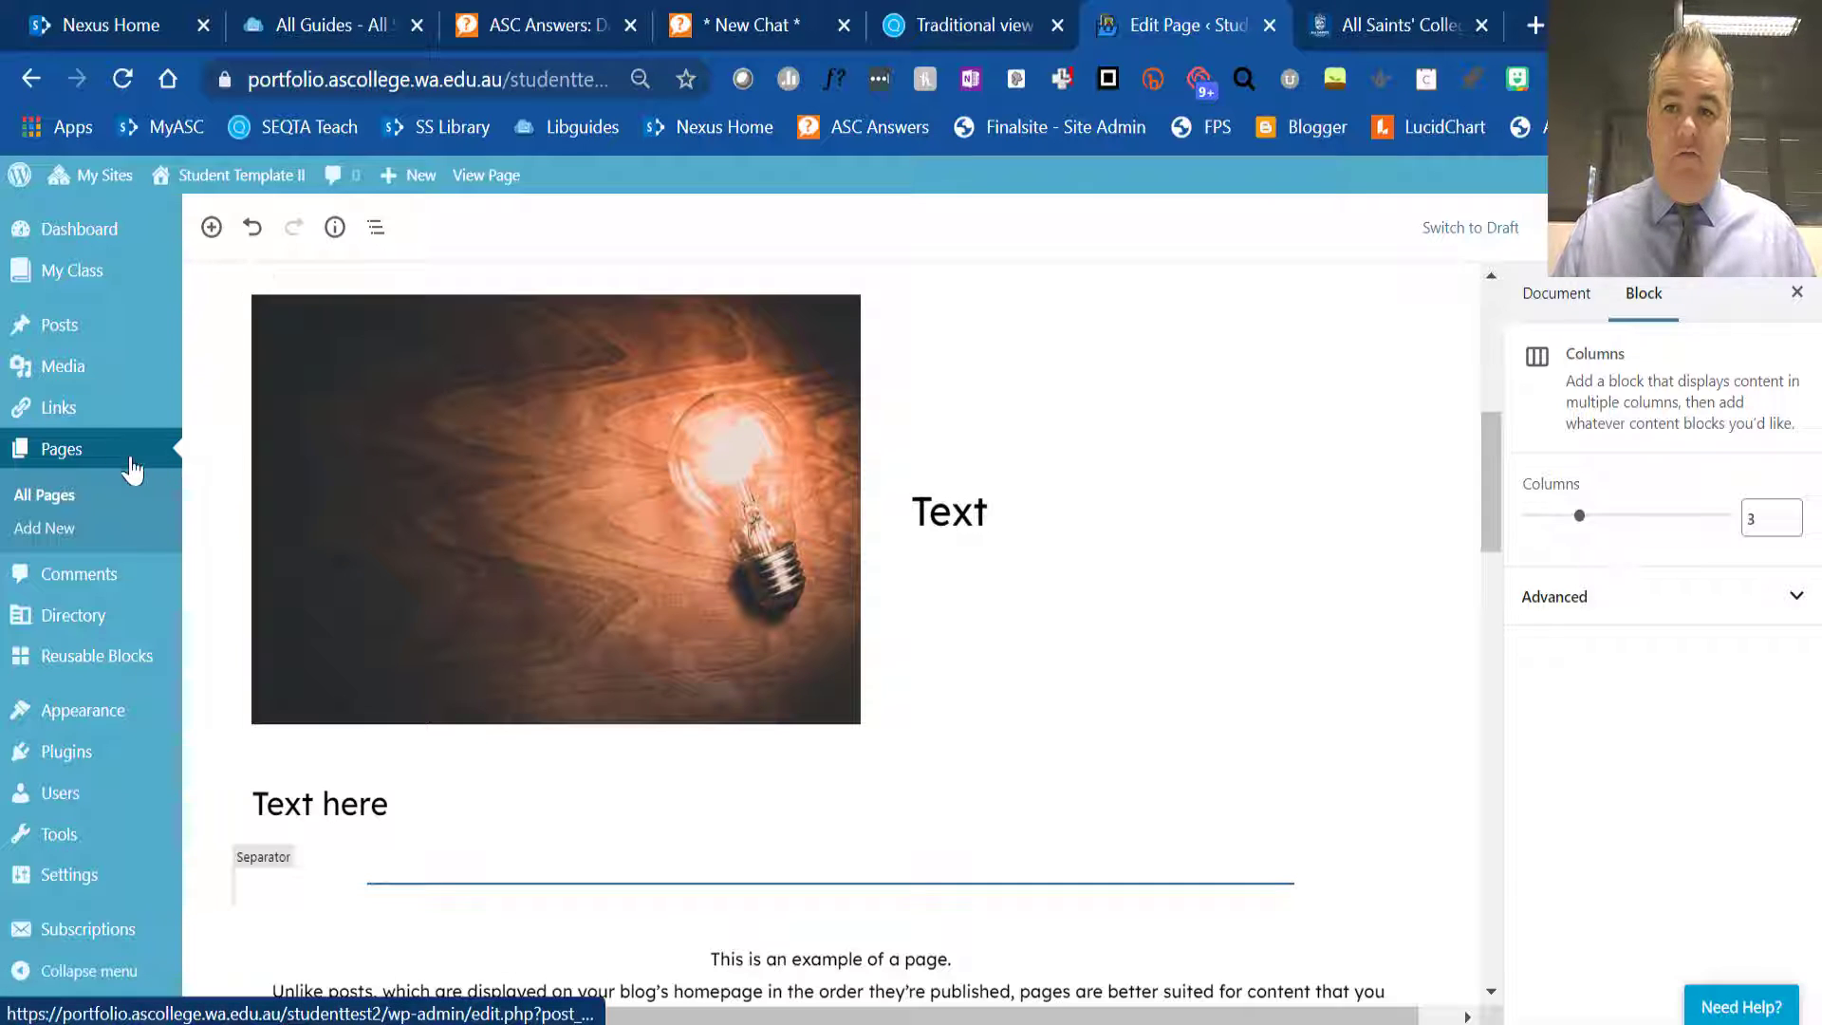
- Leave the page editor without saving for the Posts list, and open the "Getting started!" post for editing
mouse_move(80, 334)
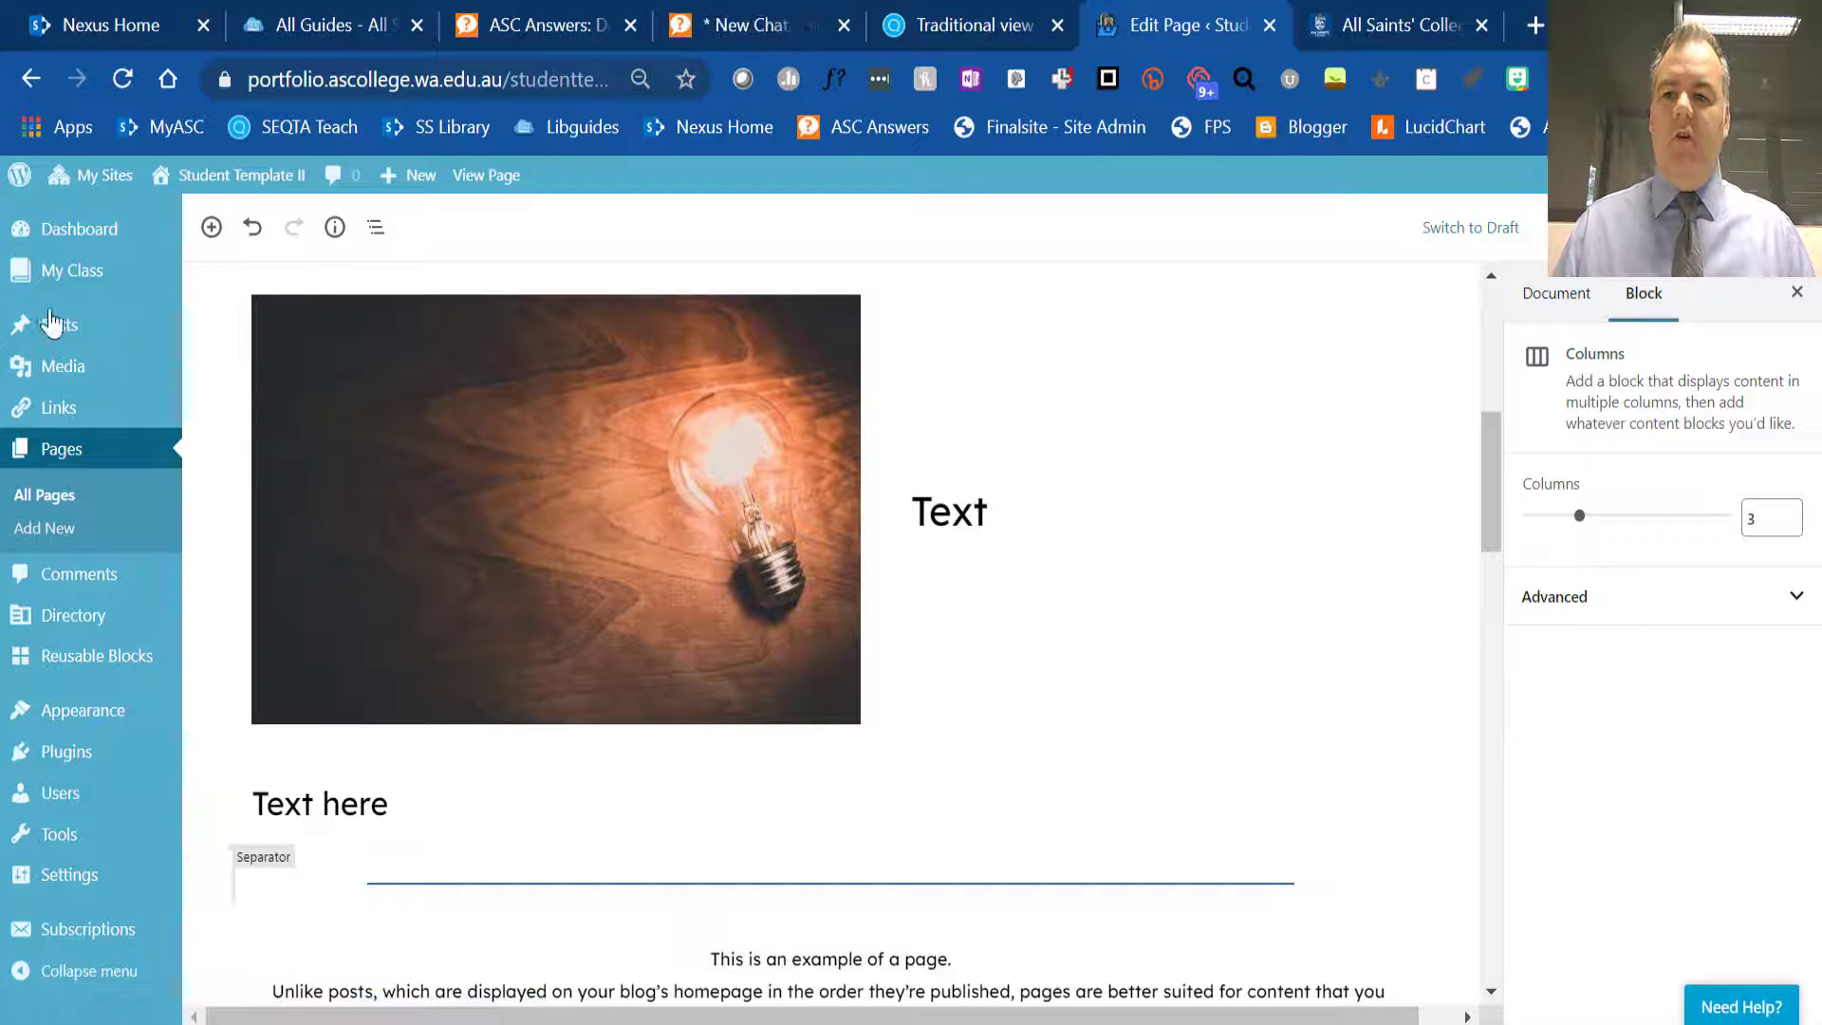
left_click(55, 318)
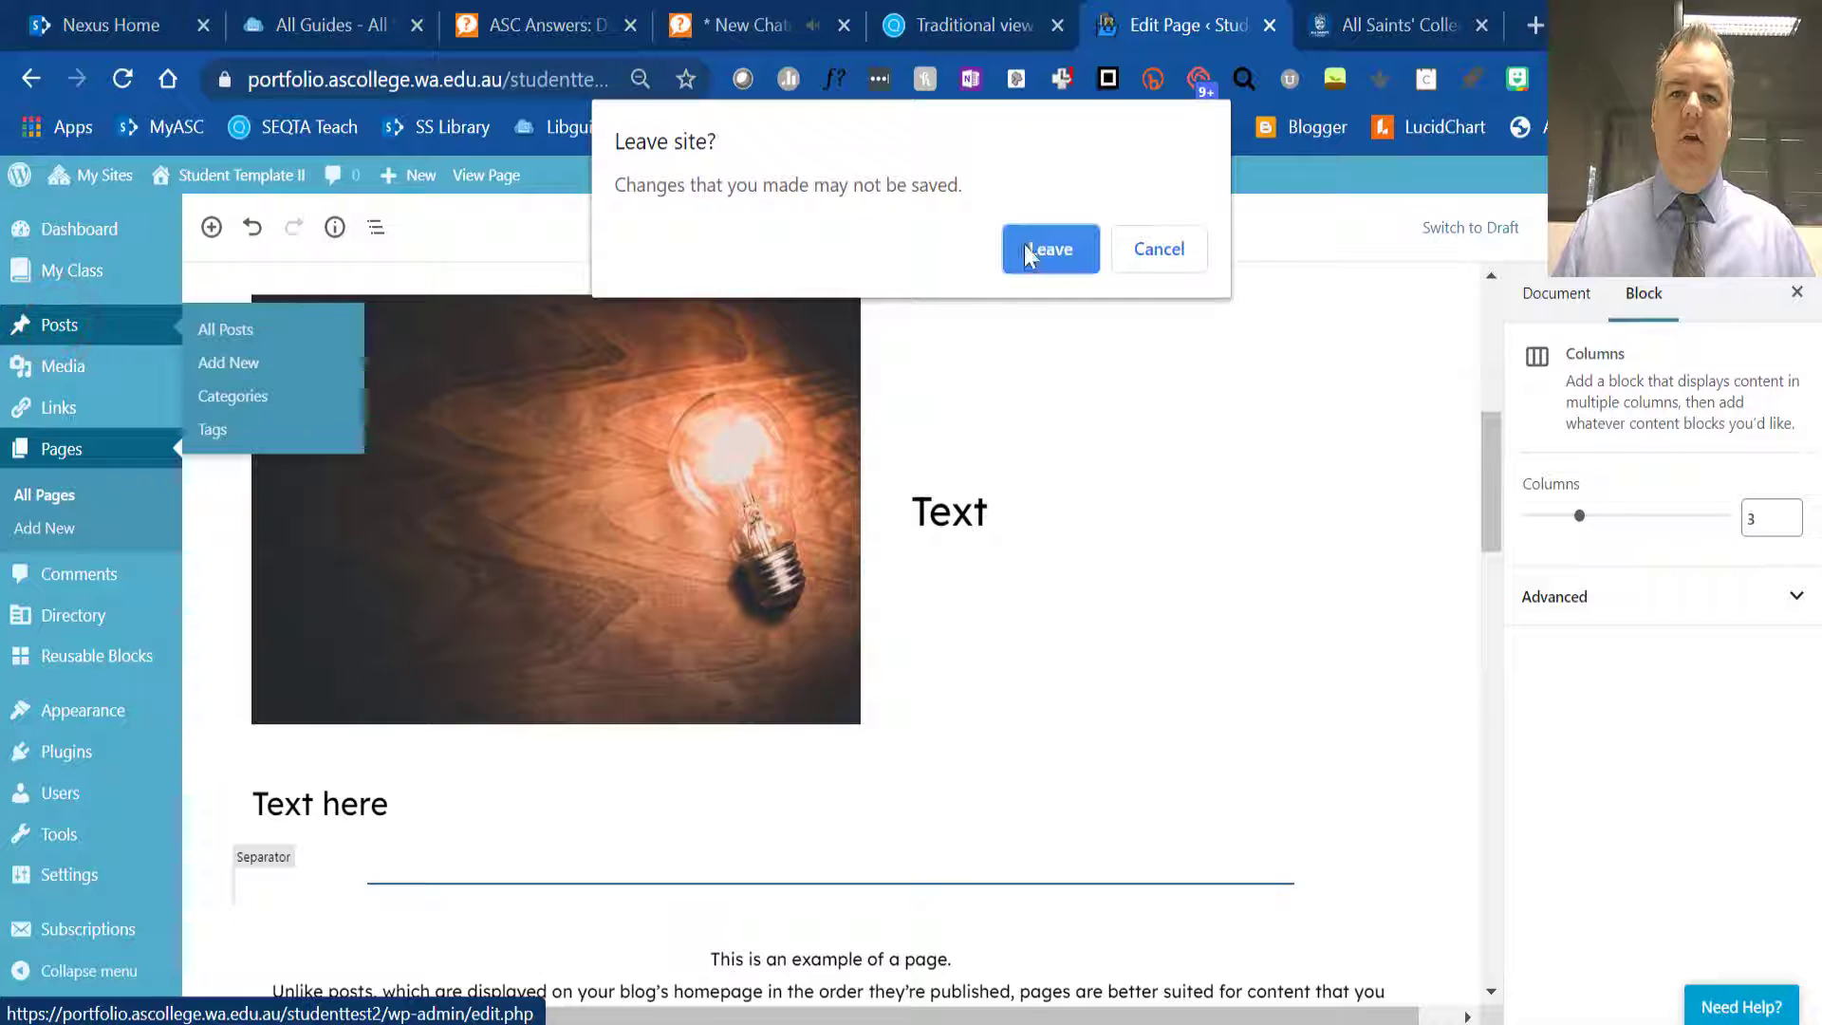
left_click(1050, 250)
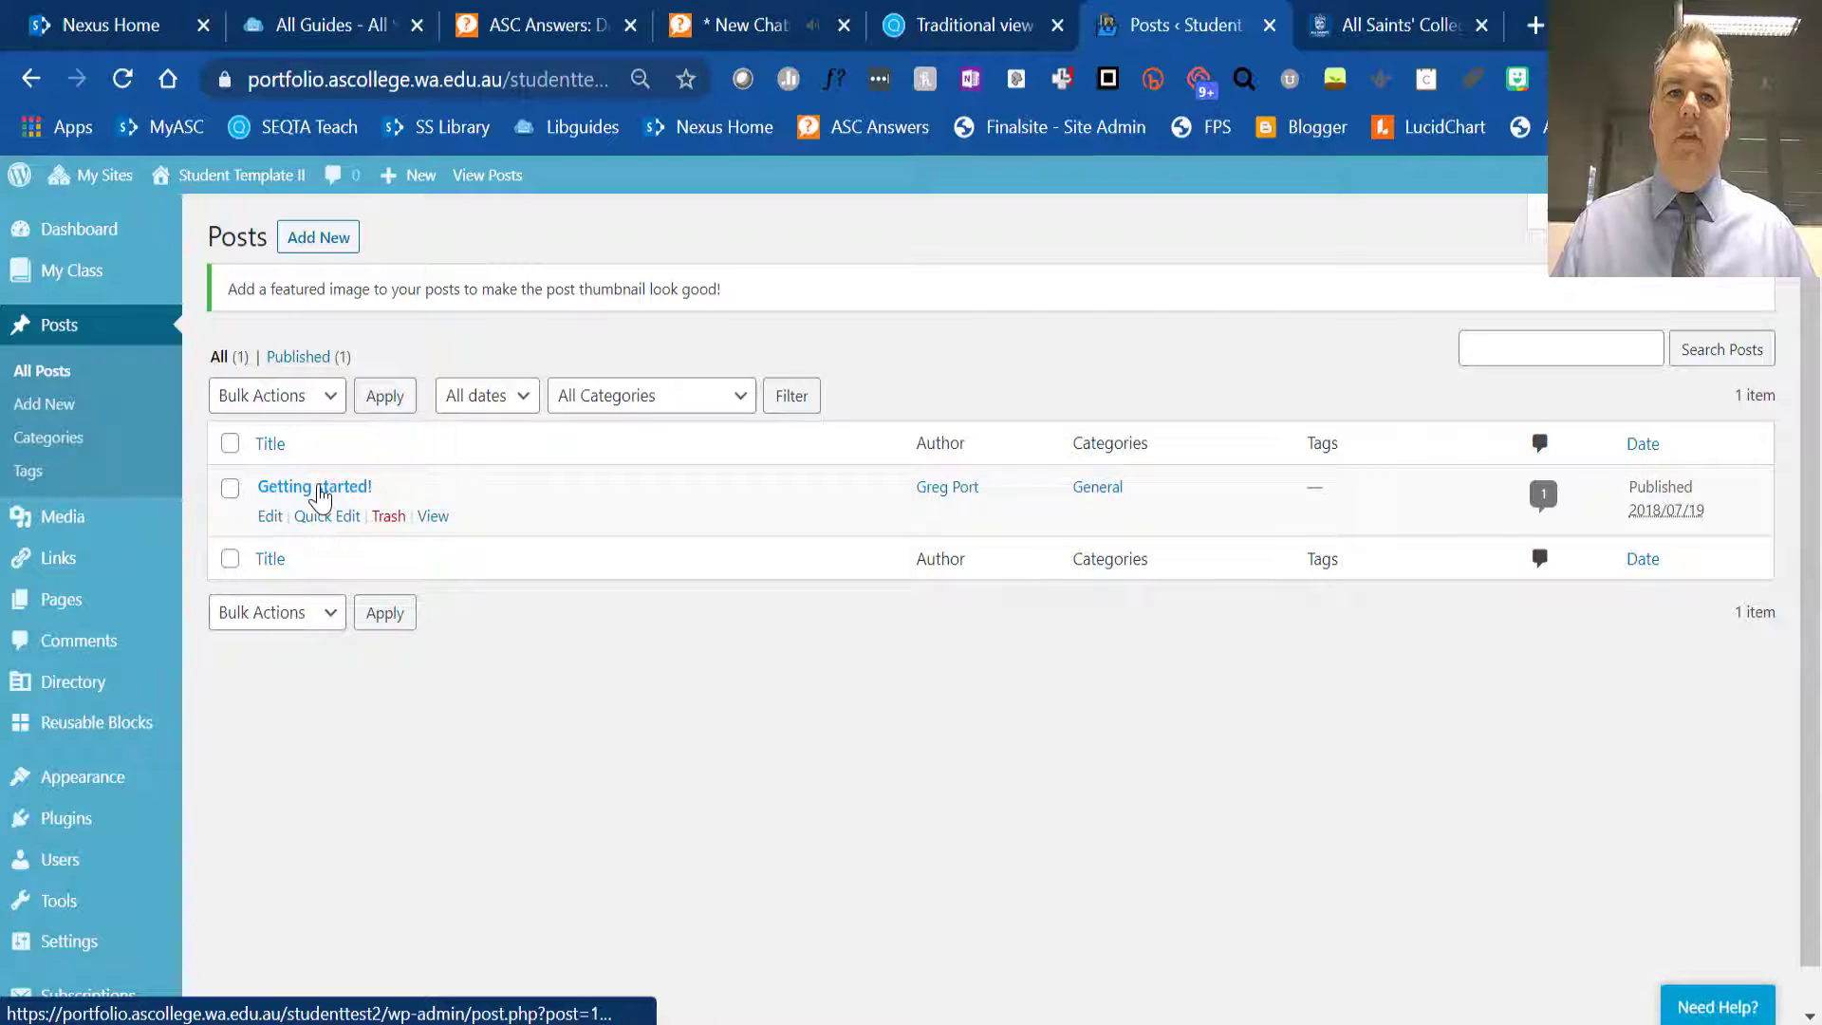
left_click(272, 517)
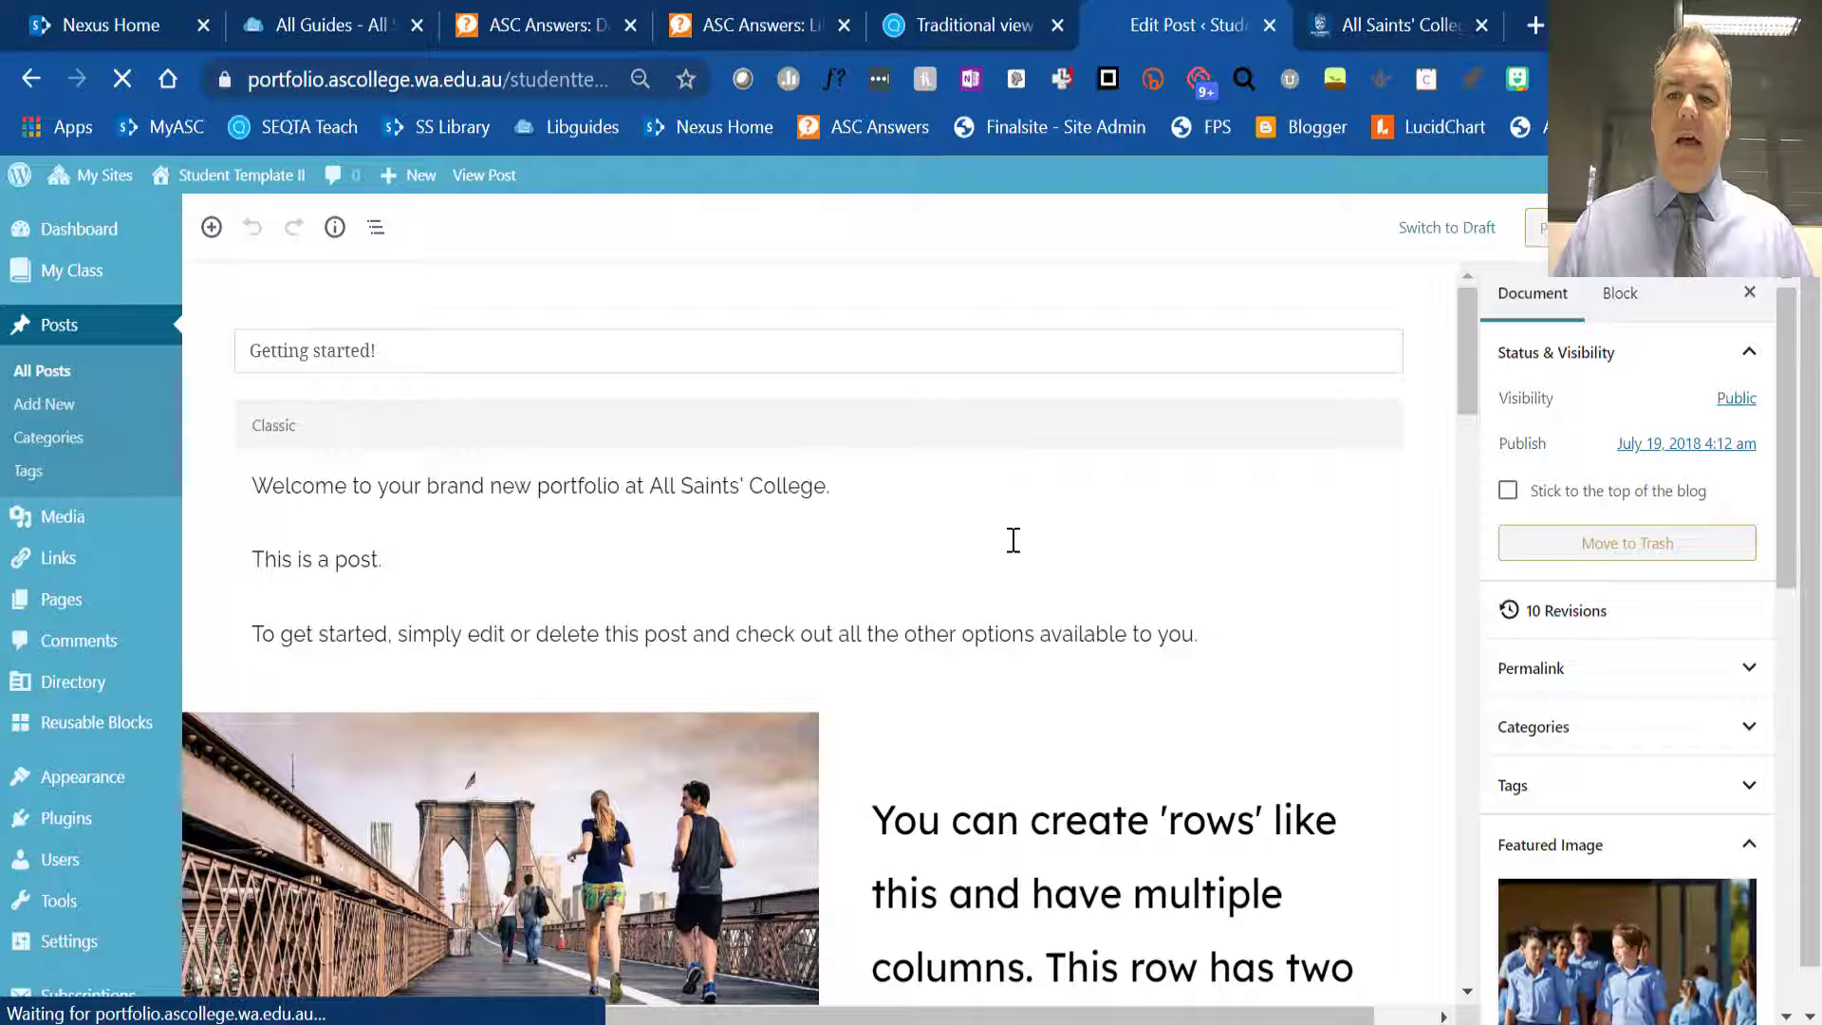
- Examine the "Getting started!" post's sample blocks, including the two-column row, cover block, YouTube embed, file download and button
scroll(1015, 579, "down", 3)
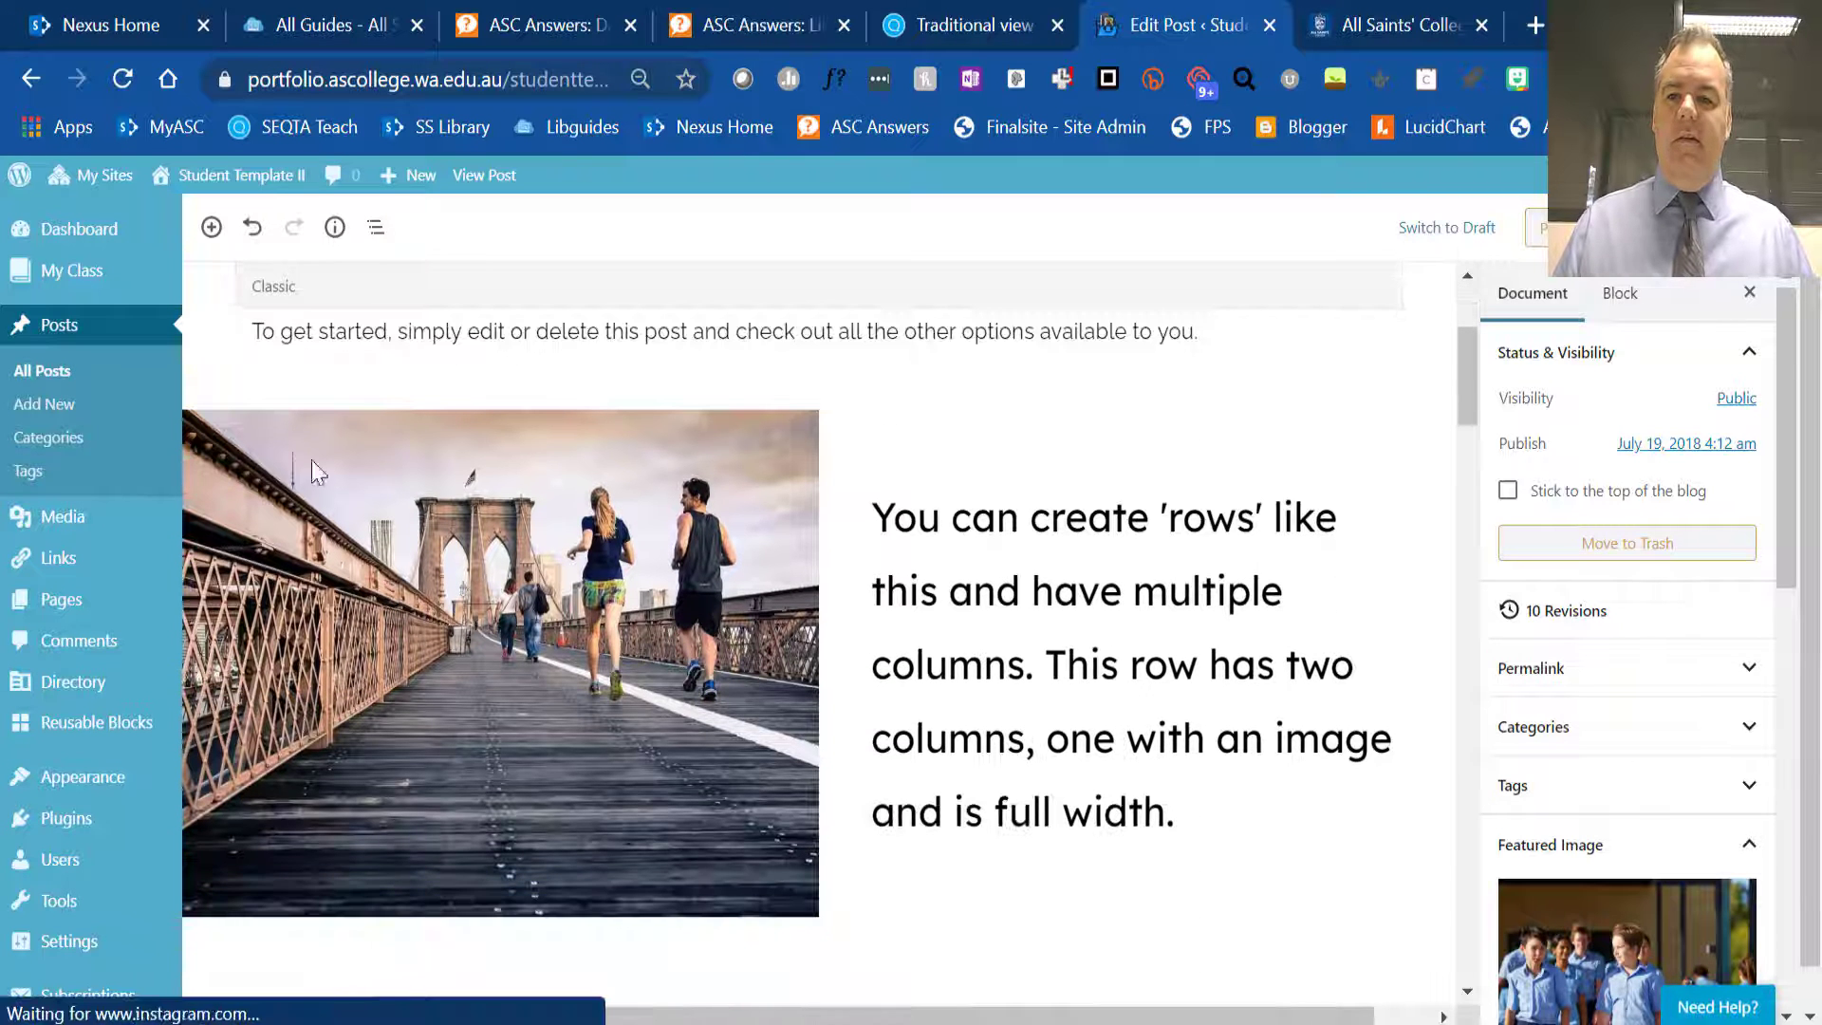
scroll(569, 438, "down", 5)
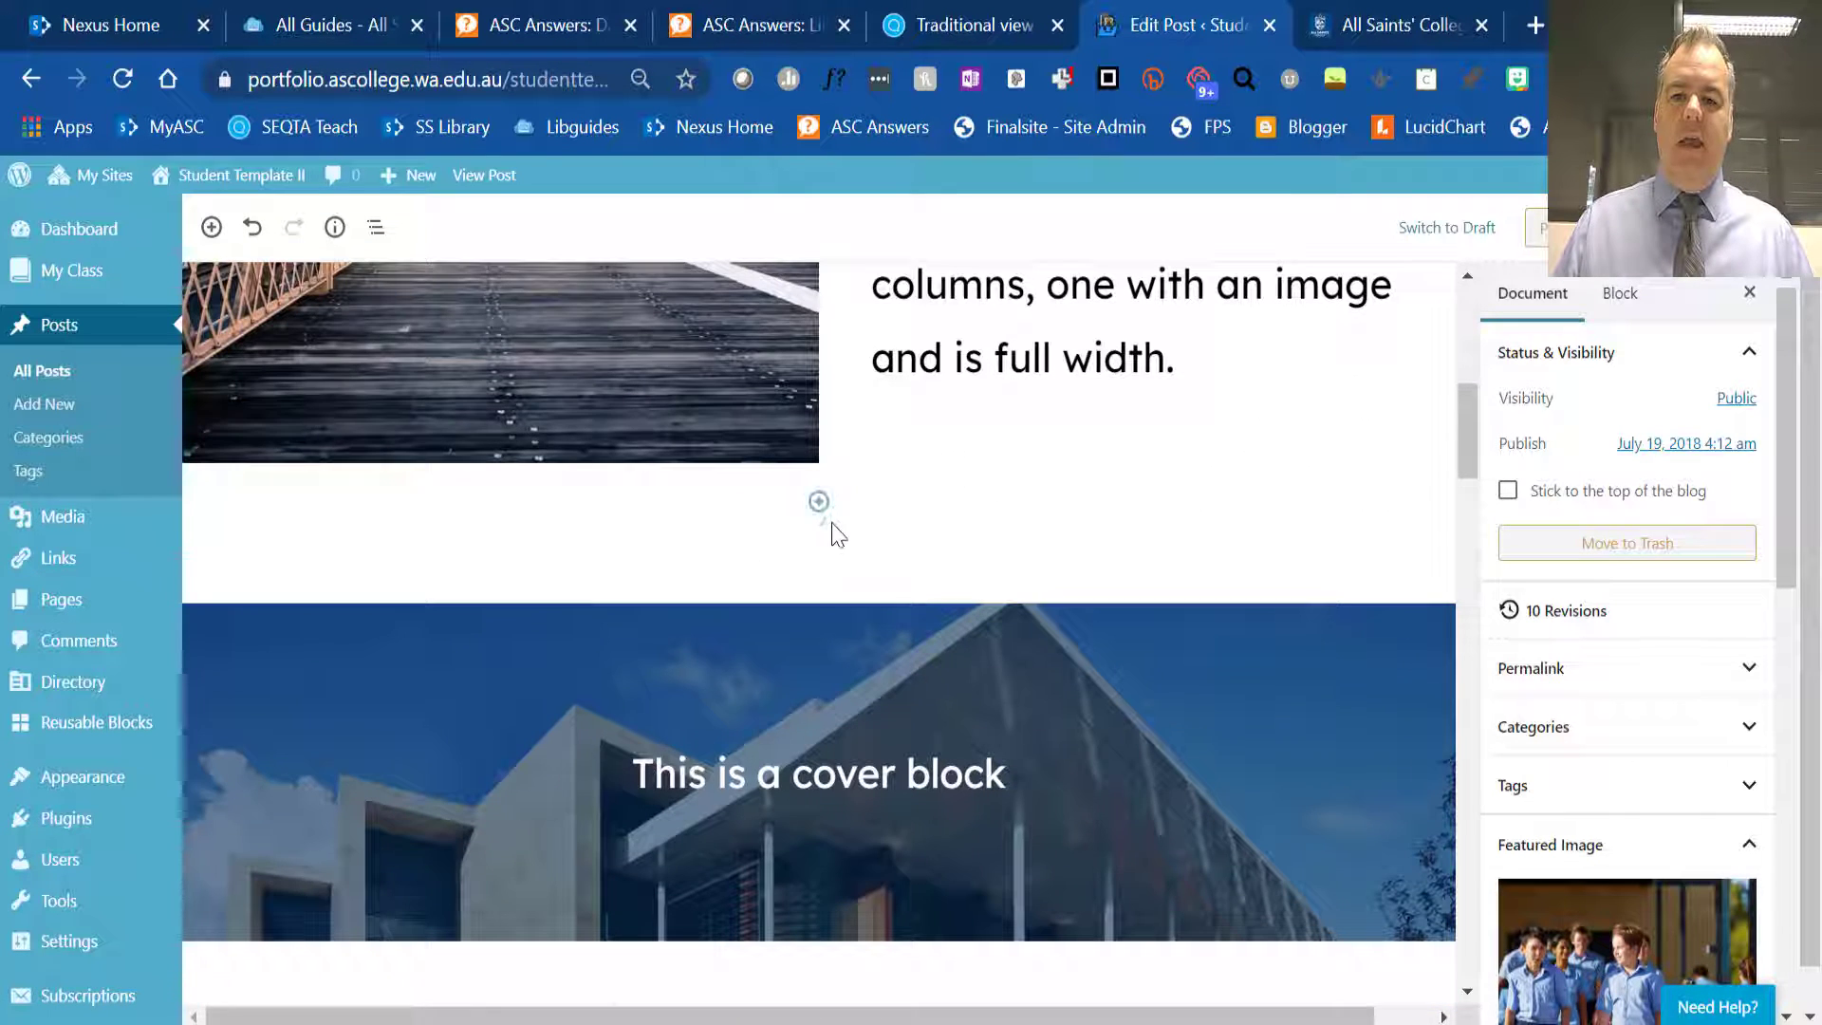
scroll(854, 603, "down", 5)
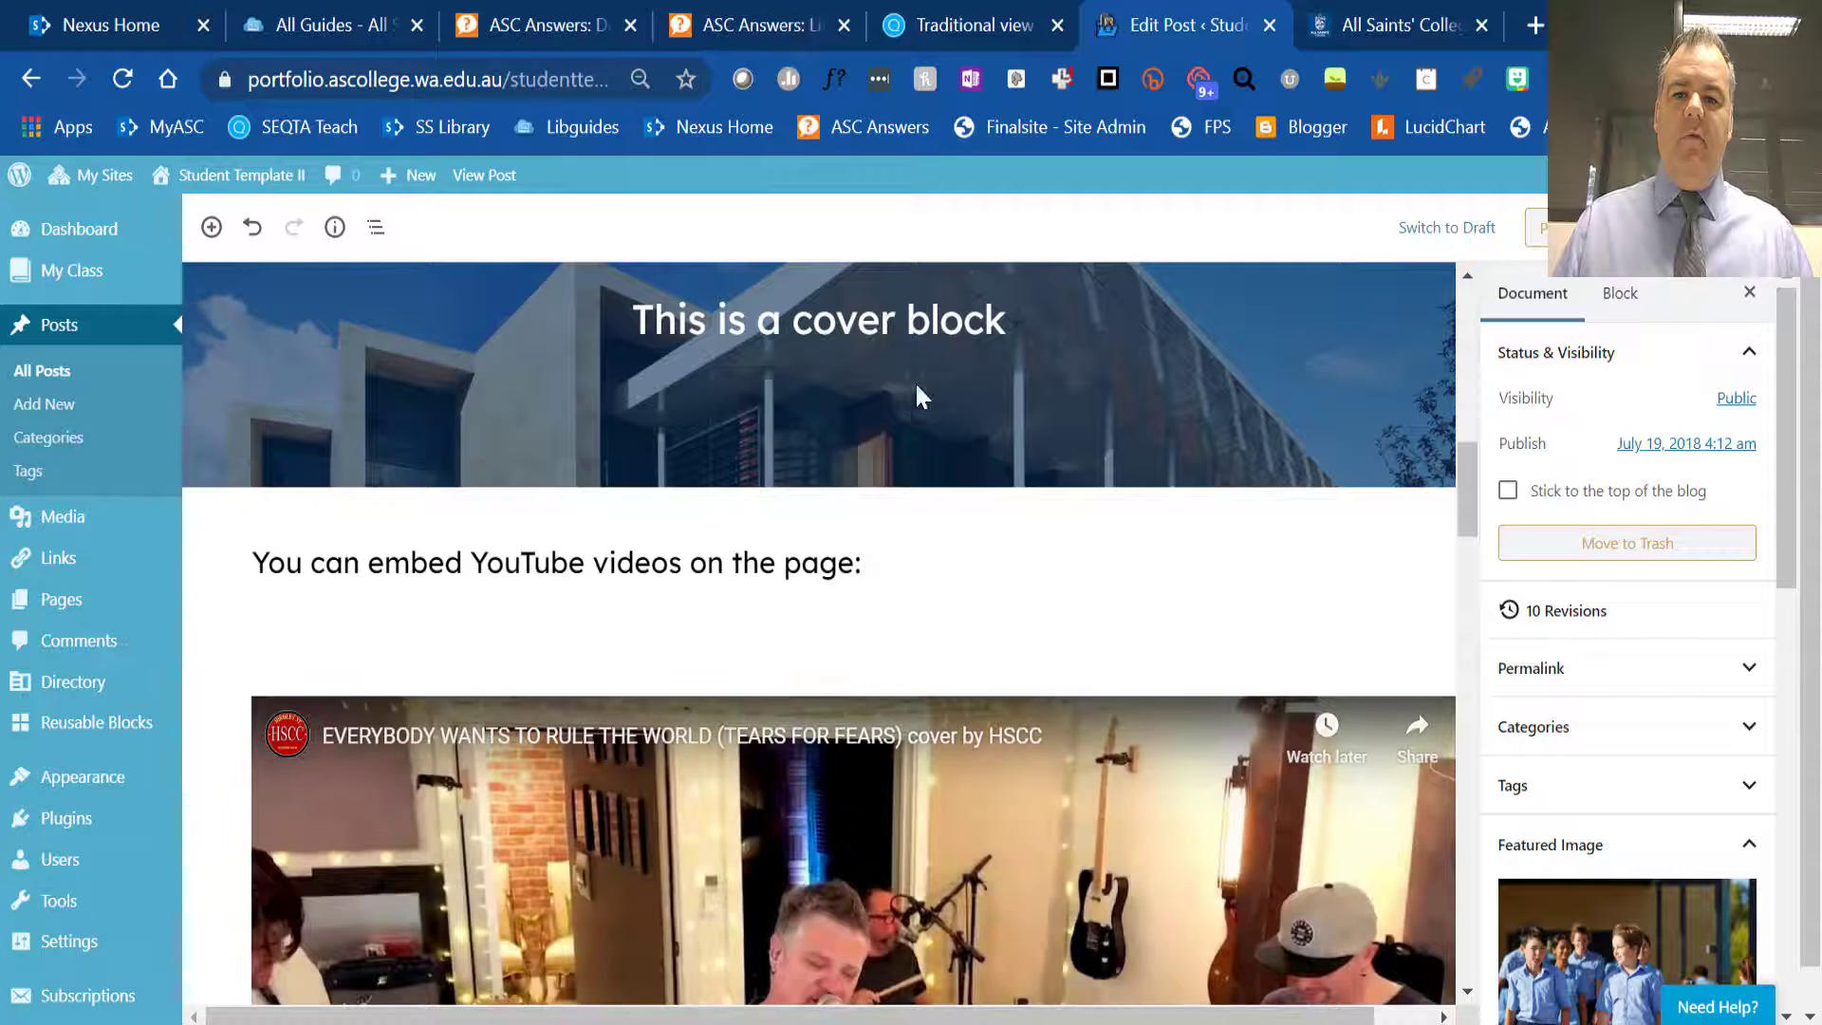
scroll(822, 442, "up", 9)
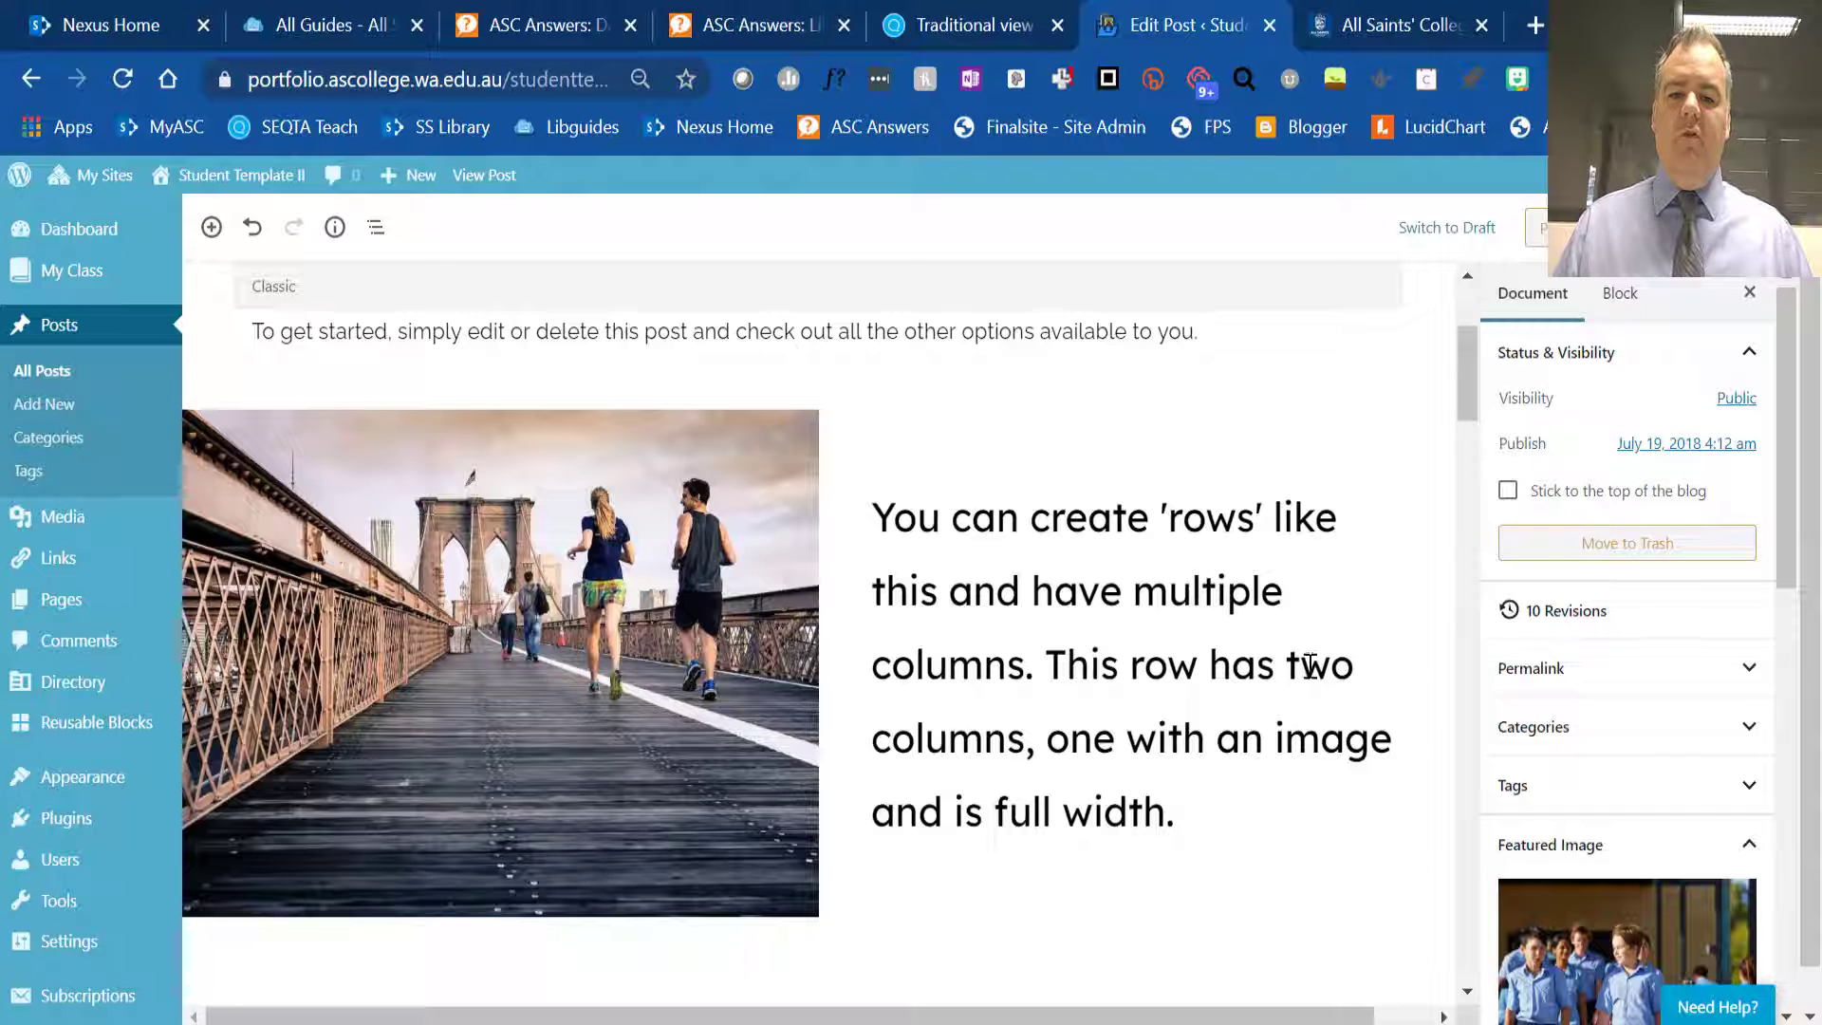
scroll(1309, 664, "down", 9)
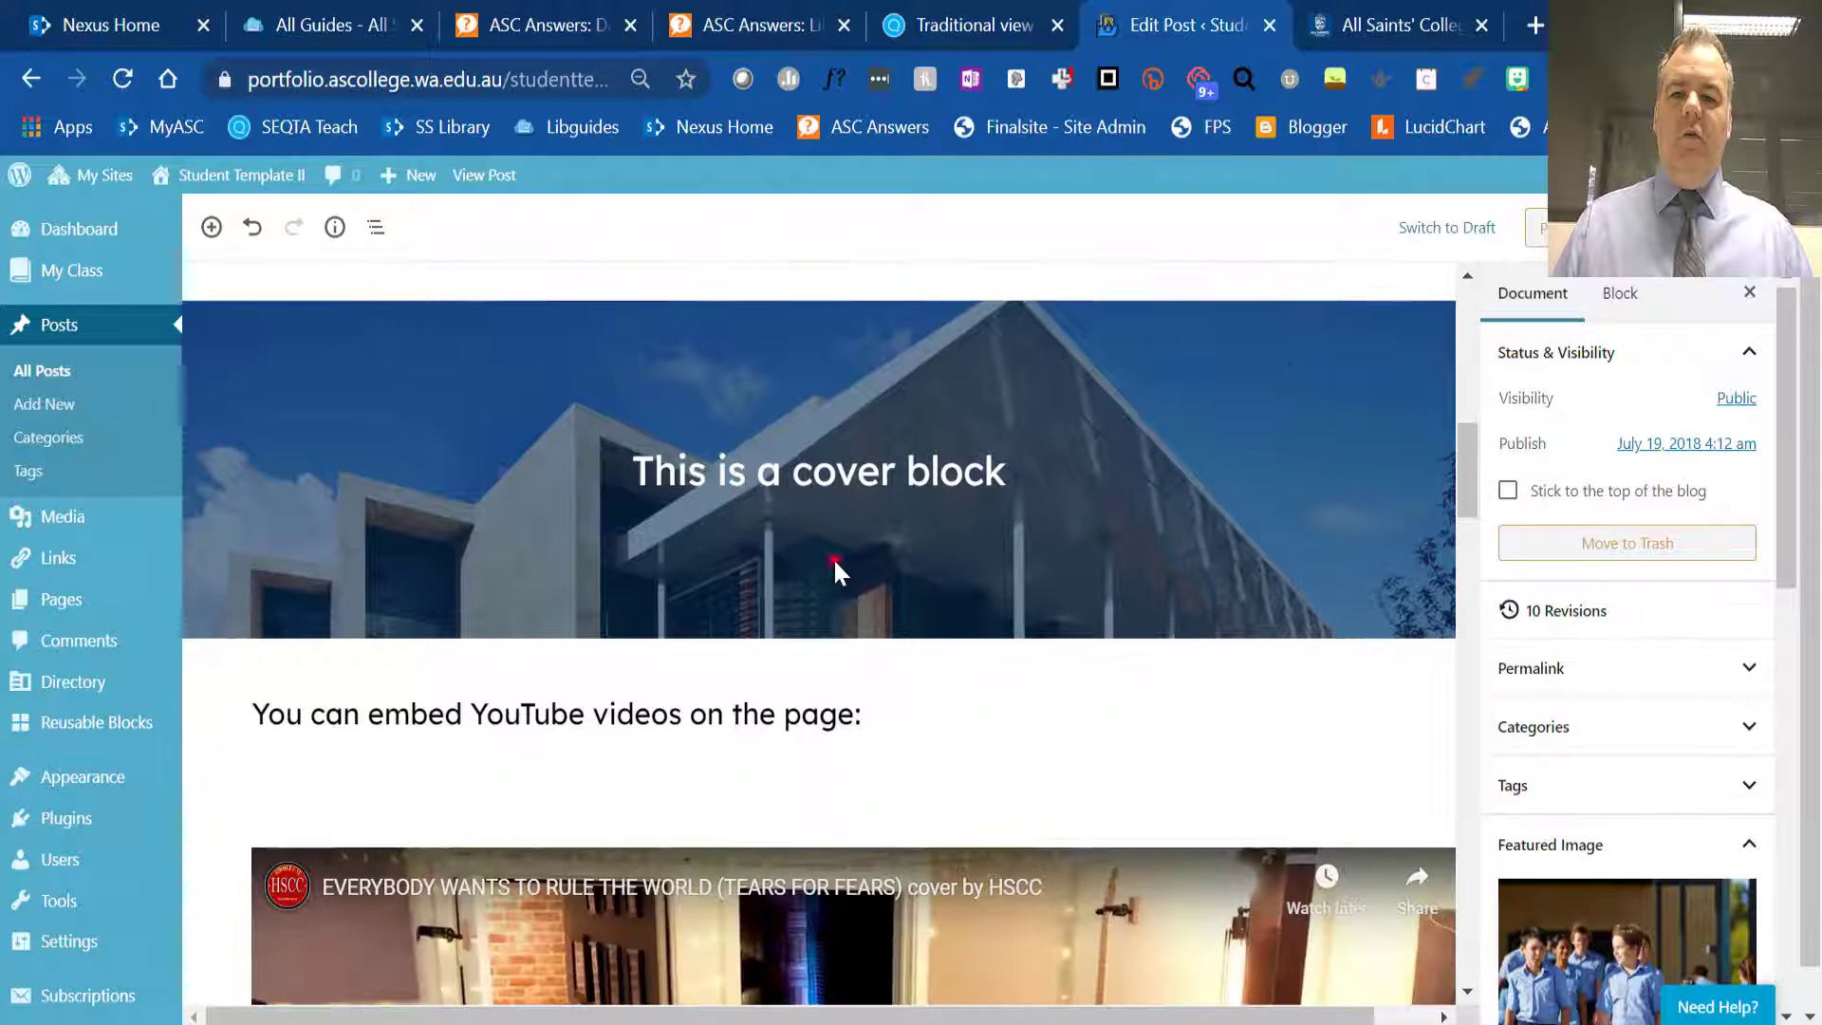
left_click(833, 559)
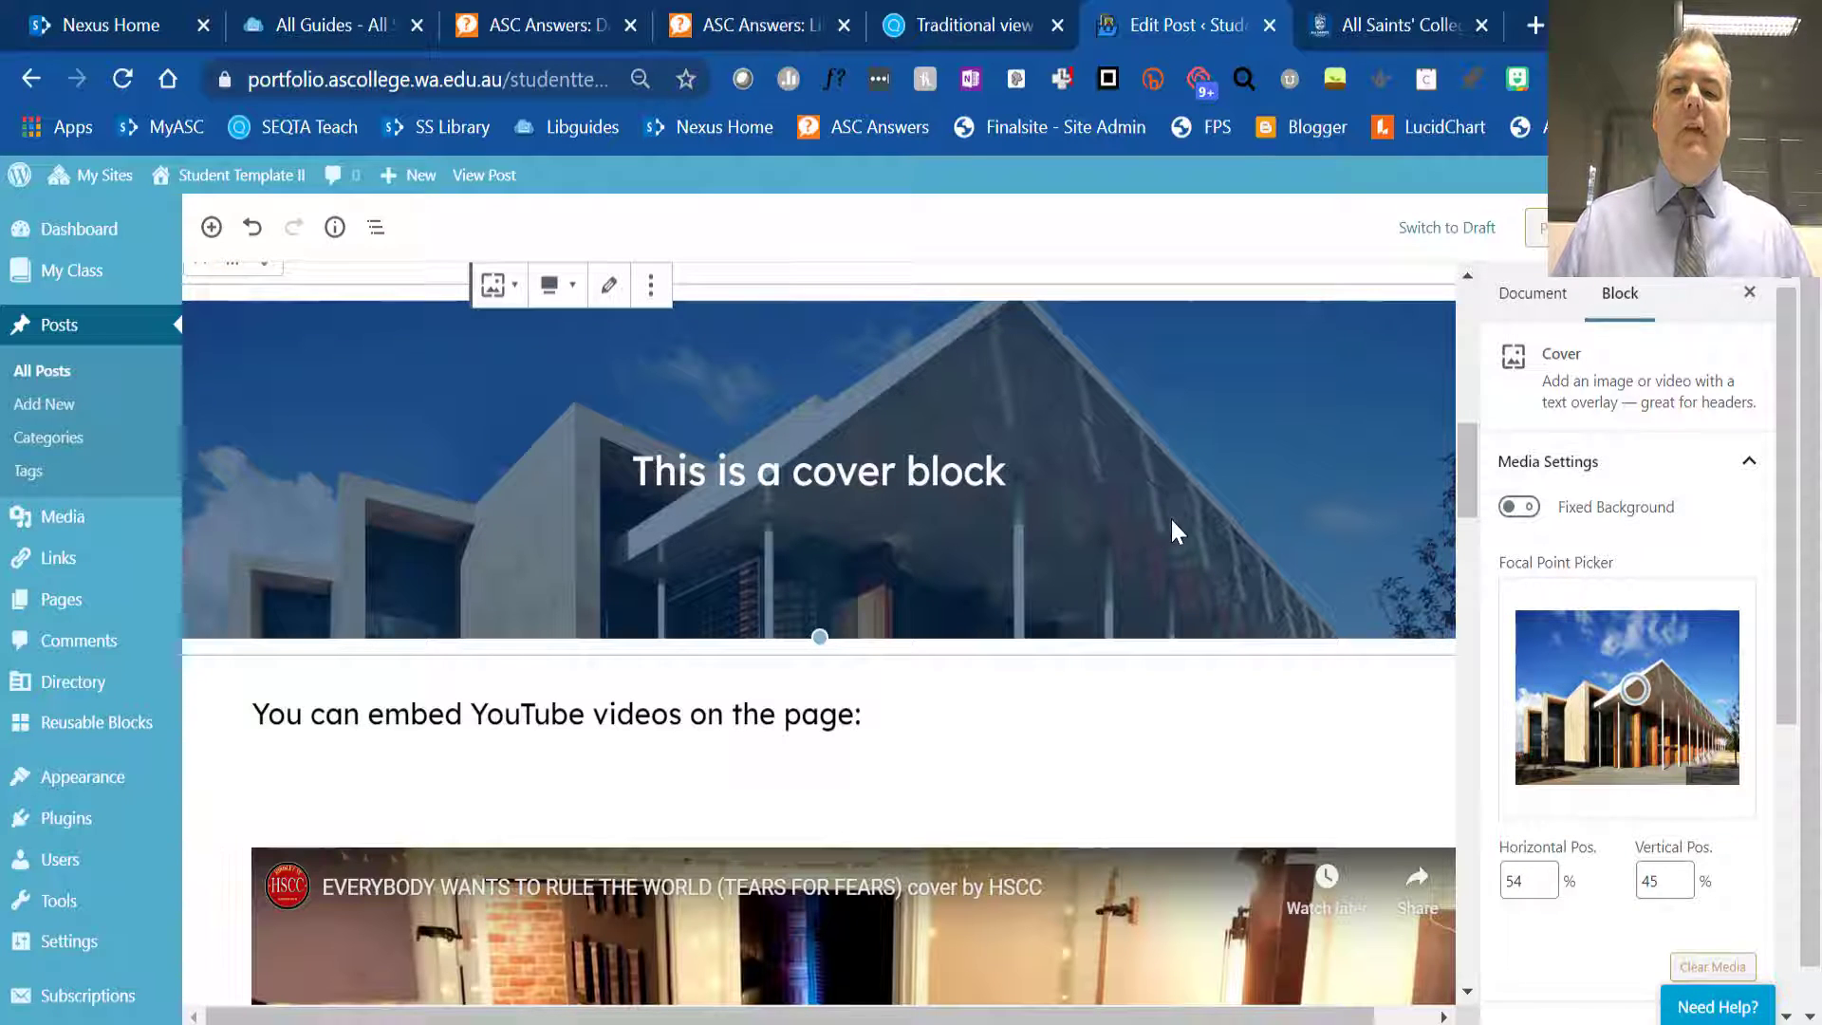
scroll(1170, 516, "down", 7)
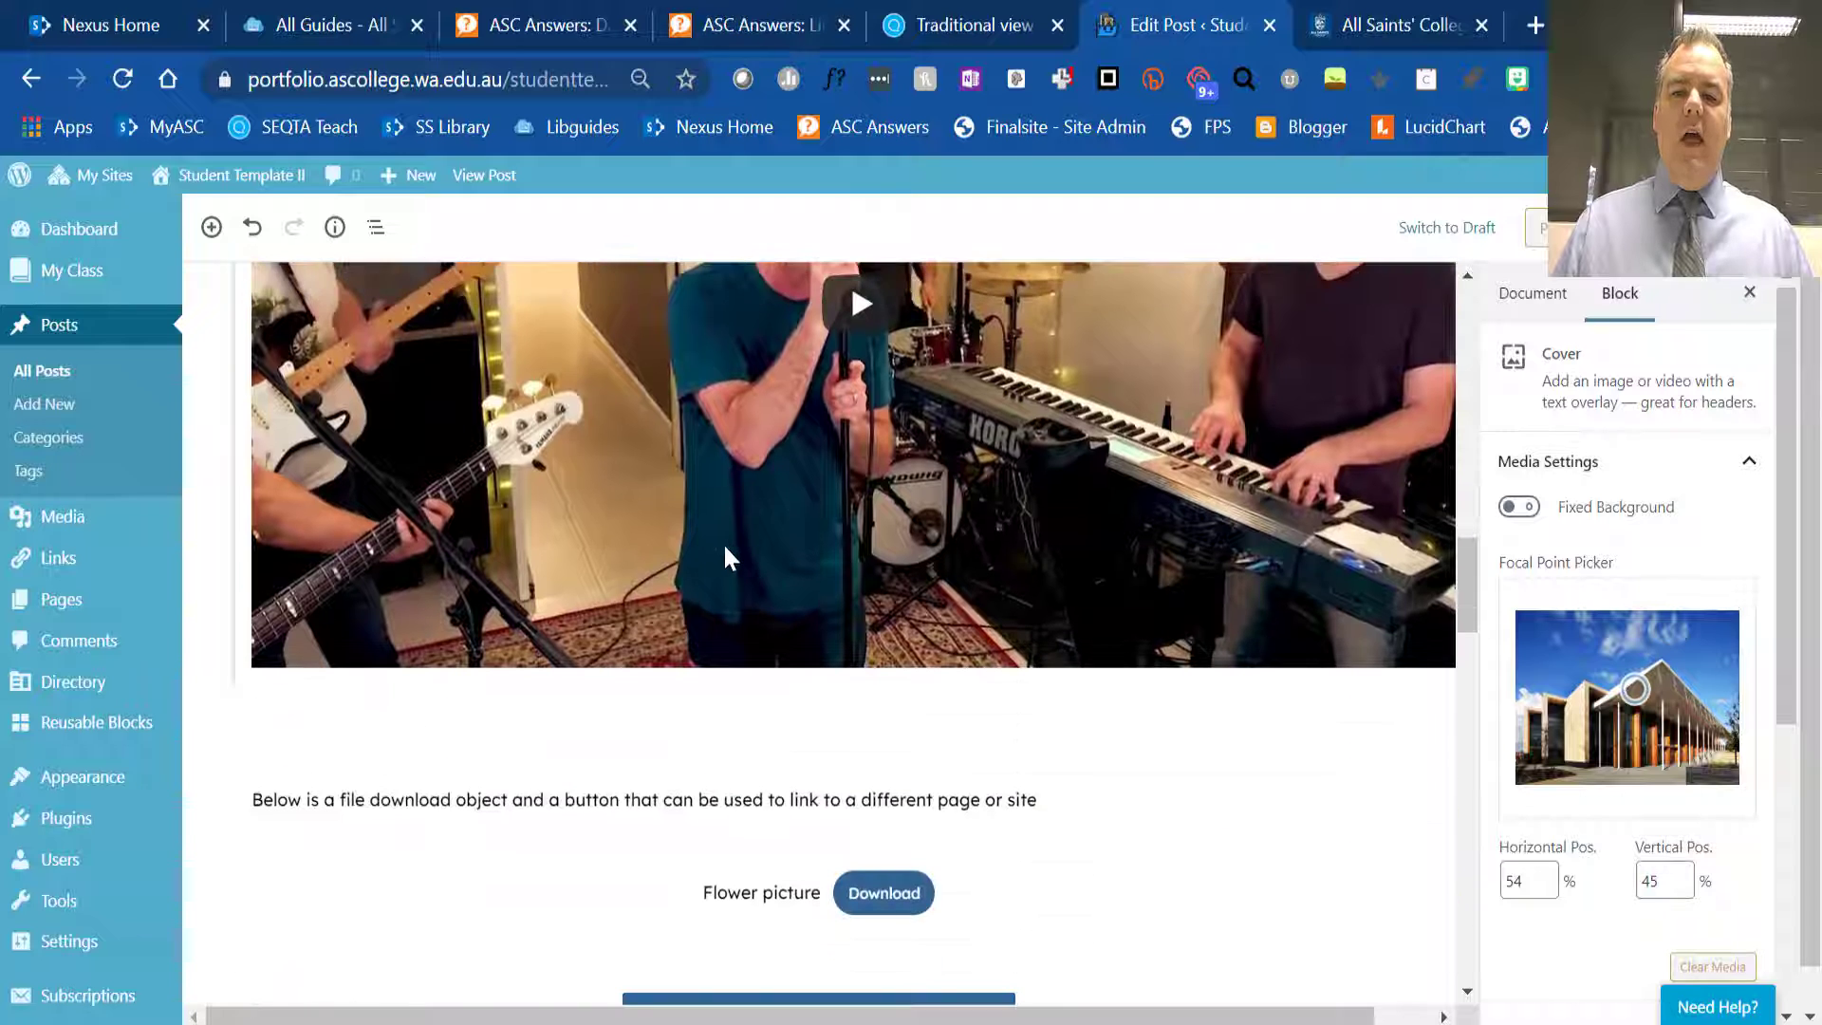
scroll(726, 557, "down", 3)
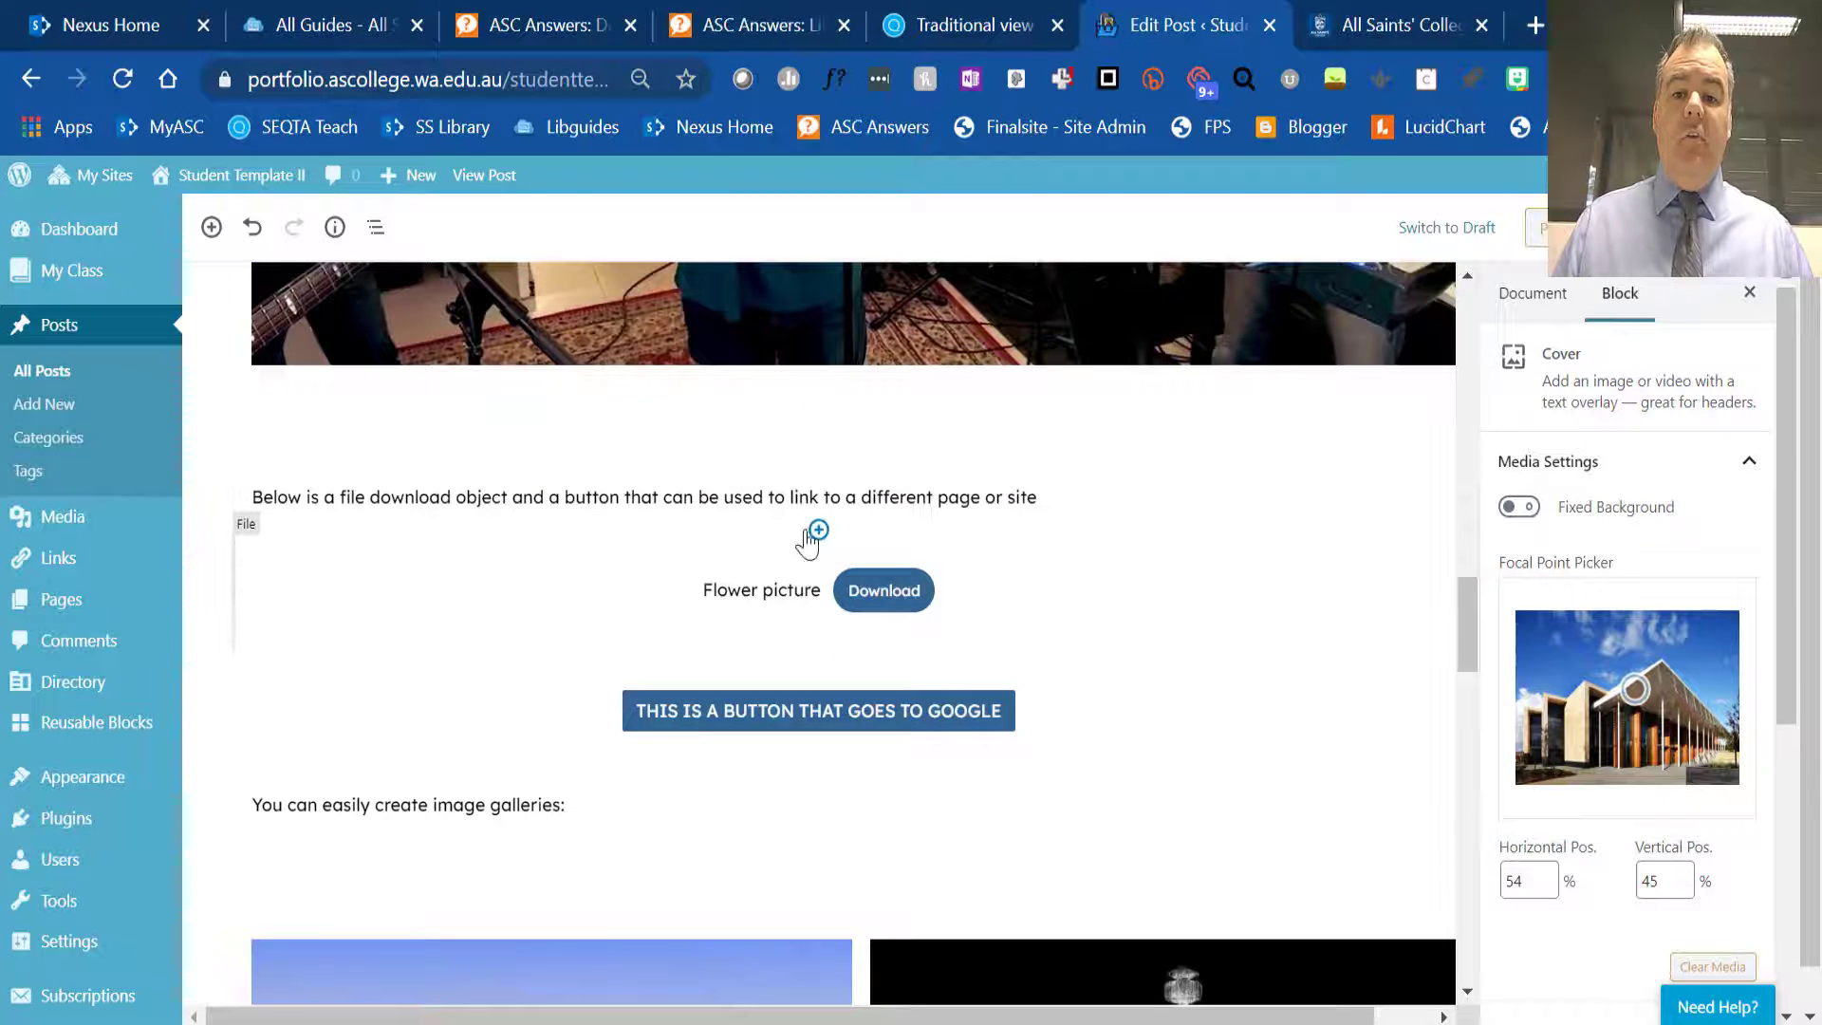
- Insert an empty File block between the file-download introduction paragraph and the "Flower picture" download
left_click(819, 530)
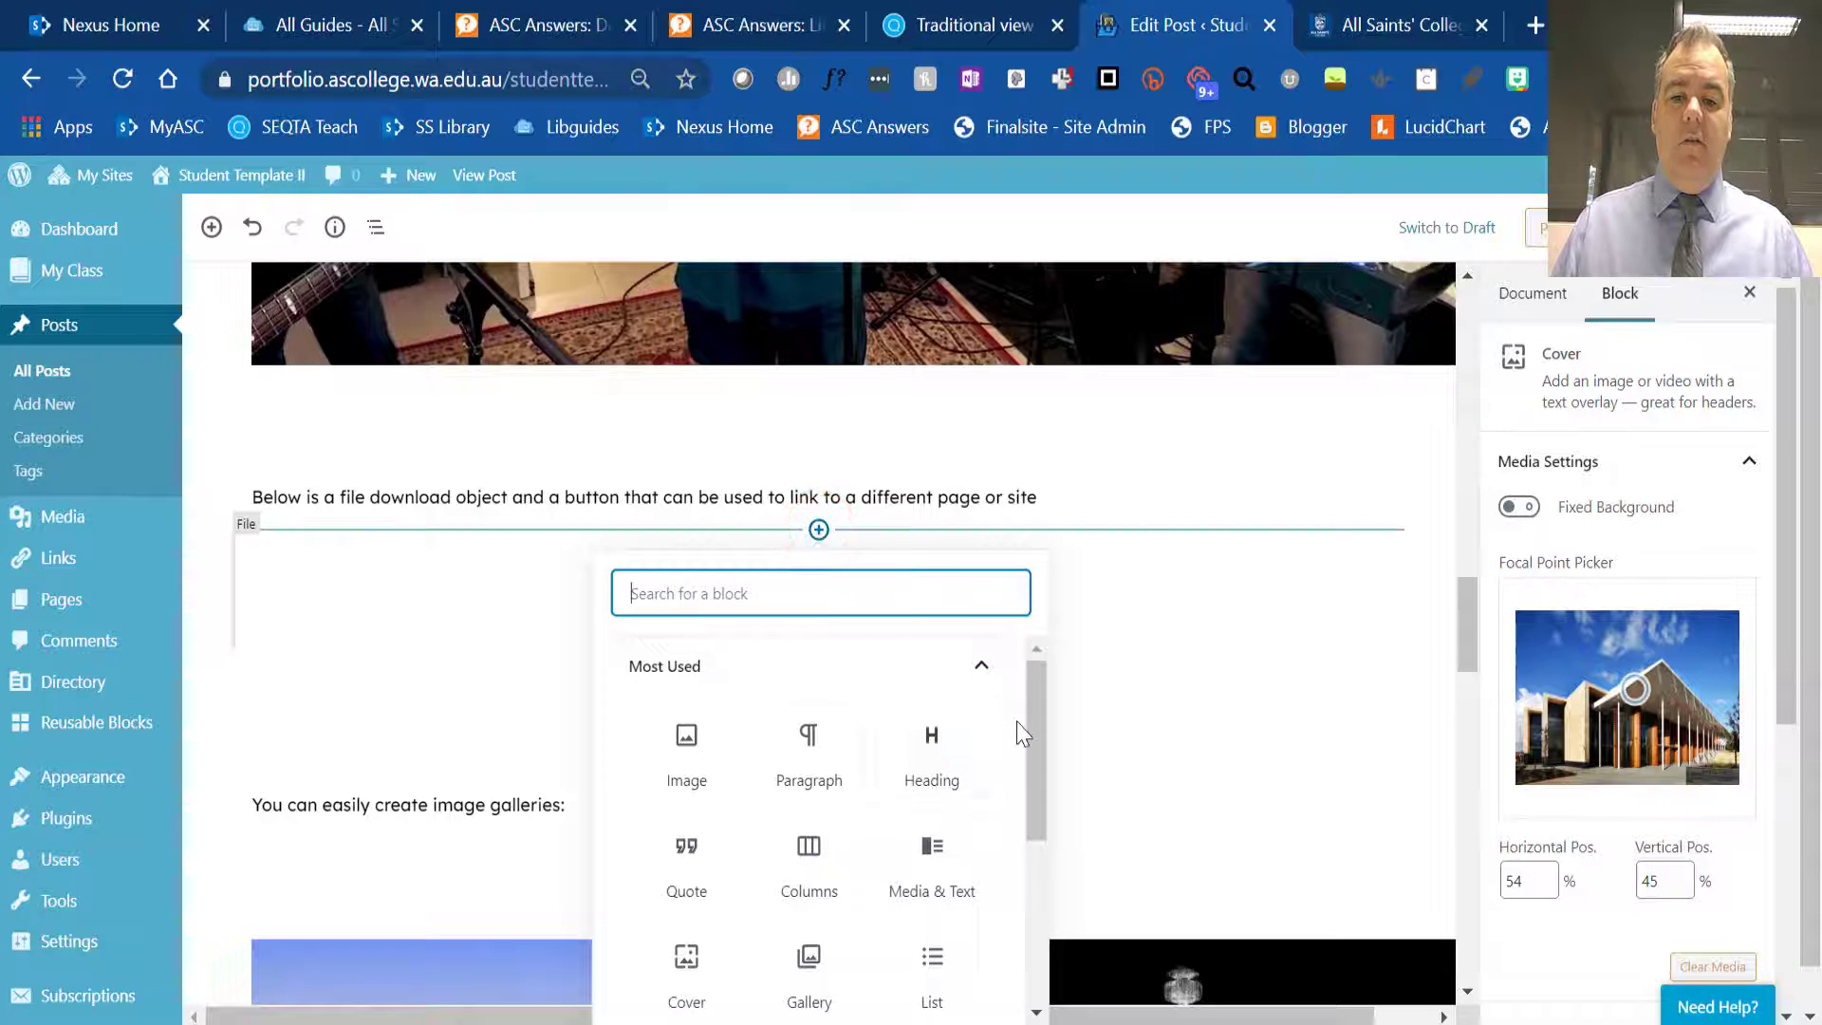
scroll(1023, 720, "down", 2)
scroll(1027, 726, "down", 3)
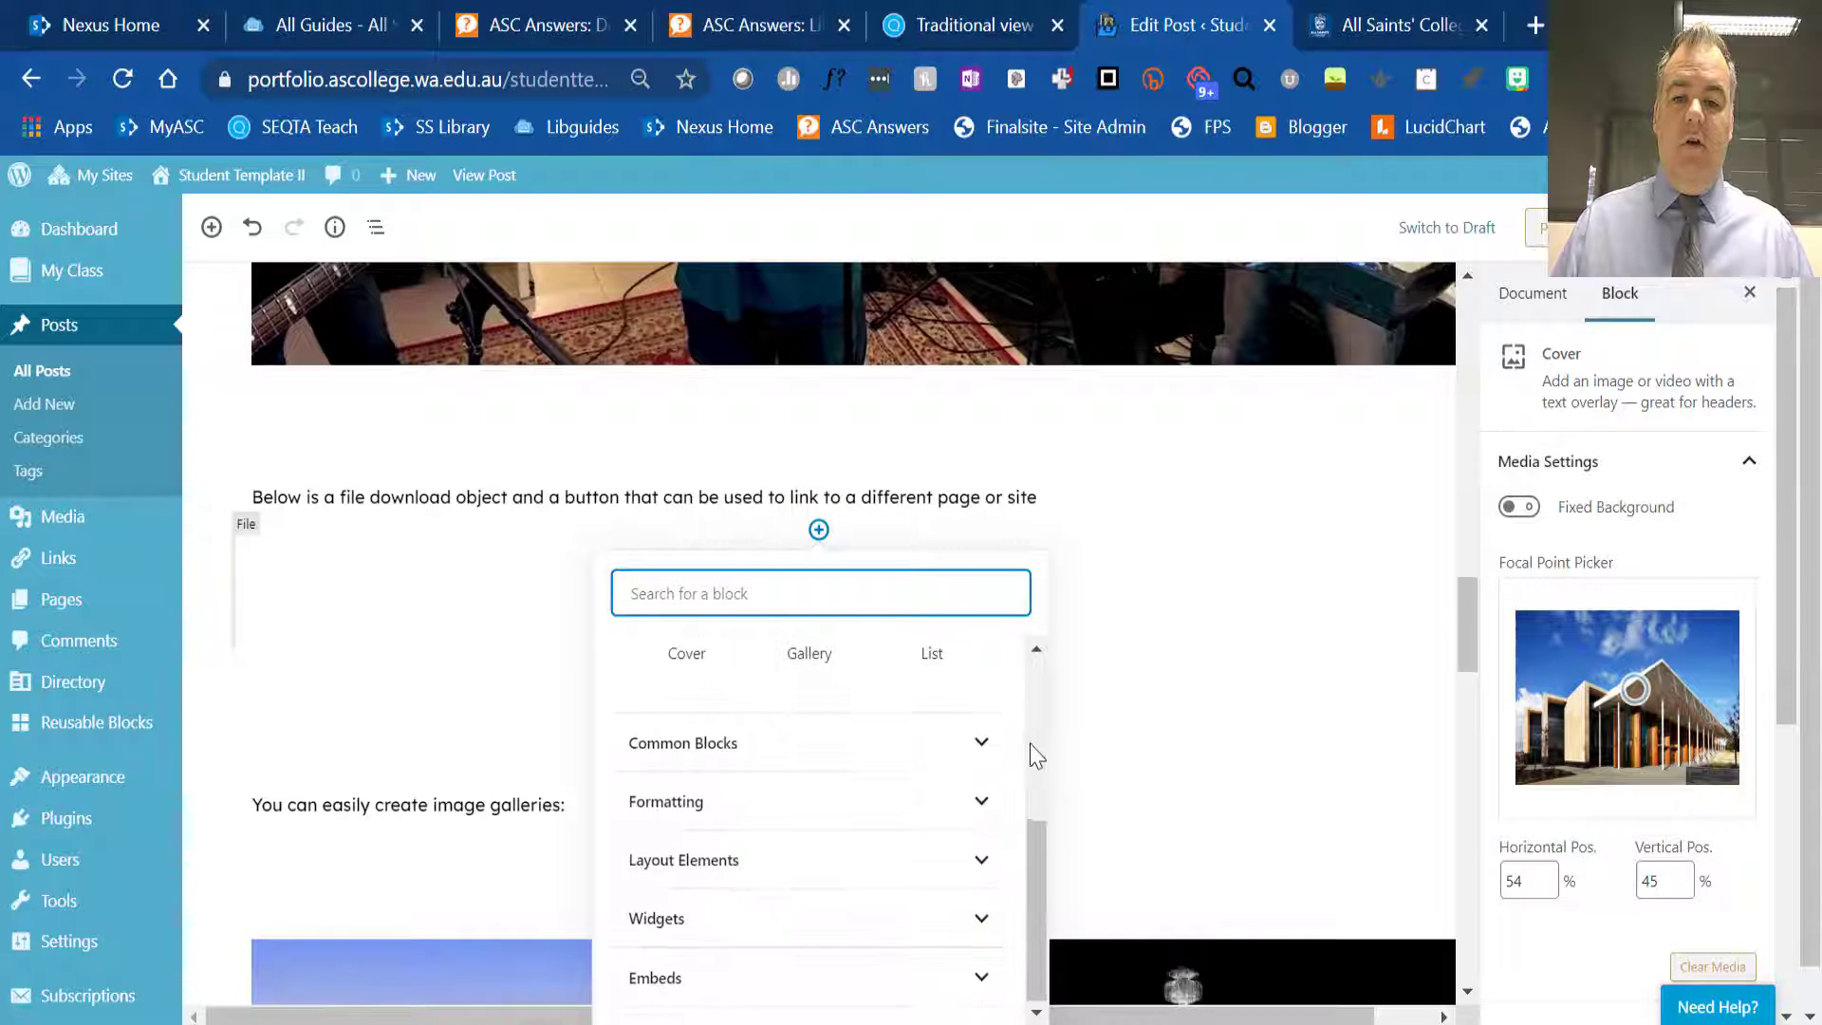
left_click(981, 918)
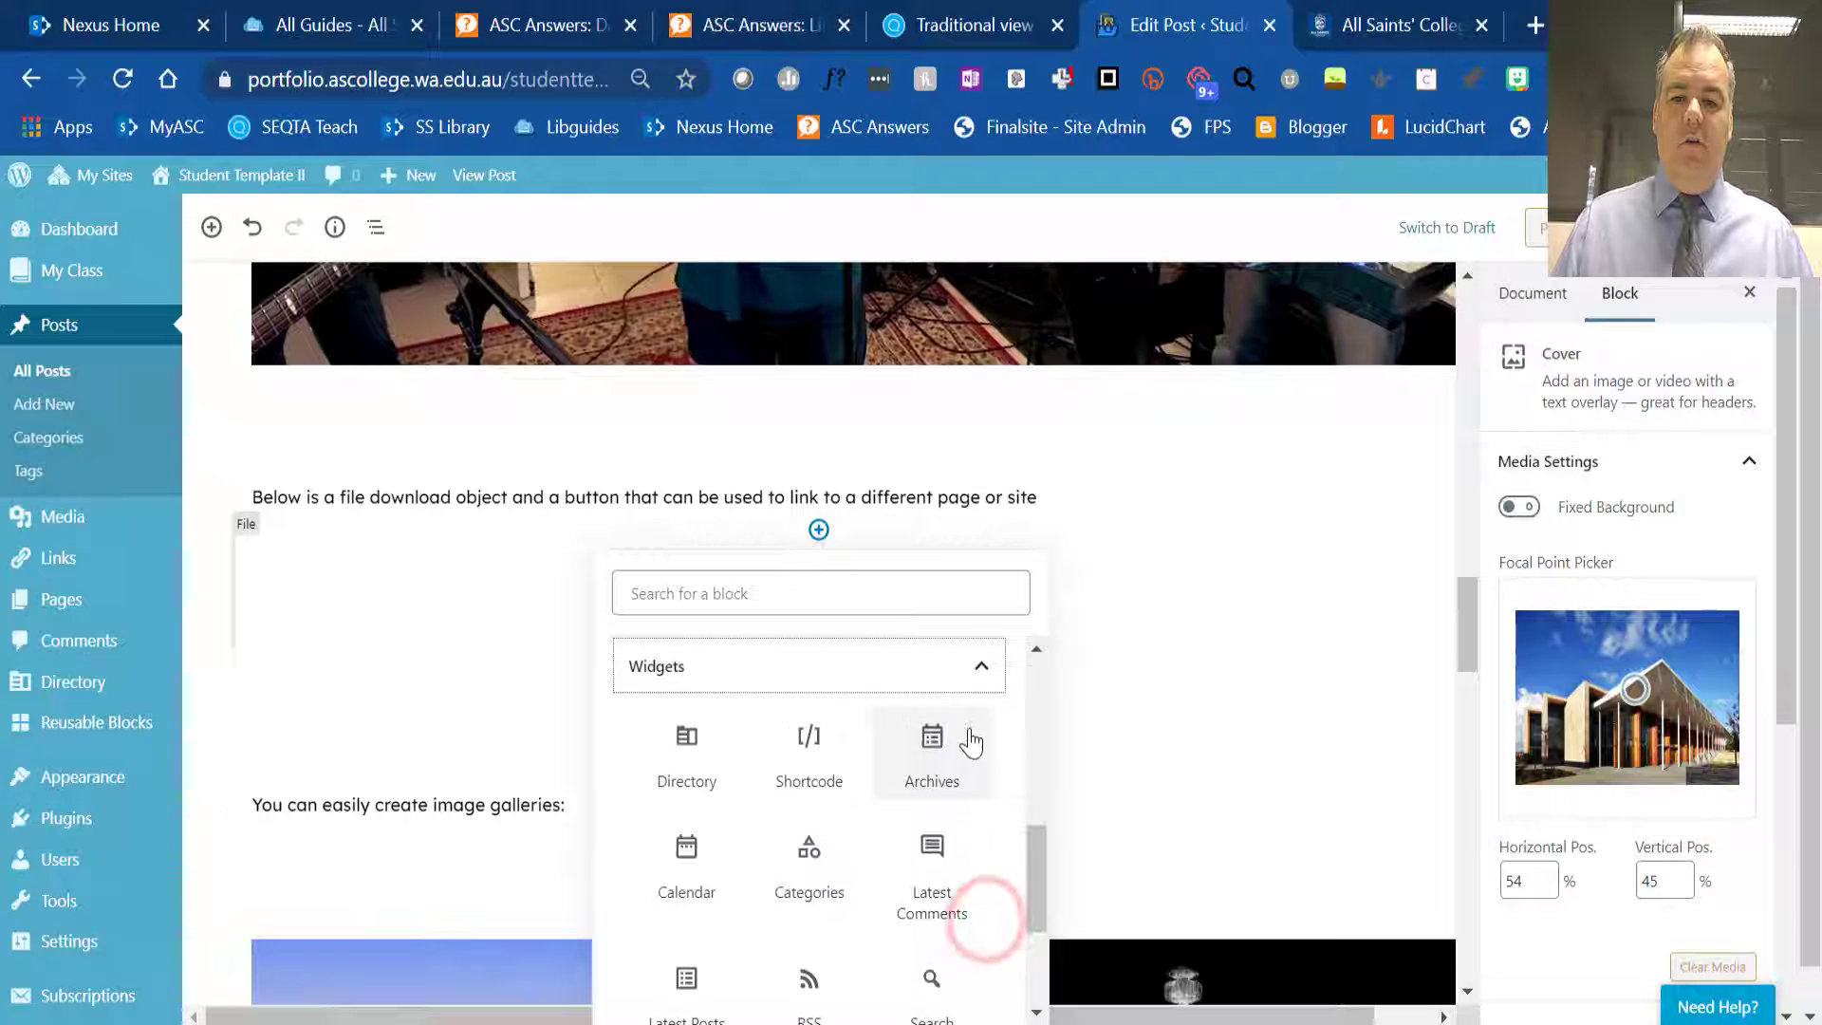
scroll(973, 750, "down", 2)
scroll(982, 920, "down", 1)
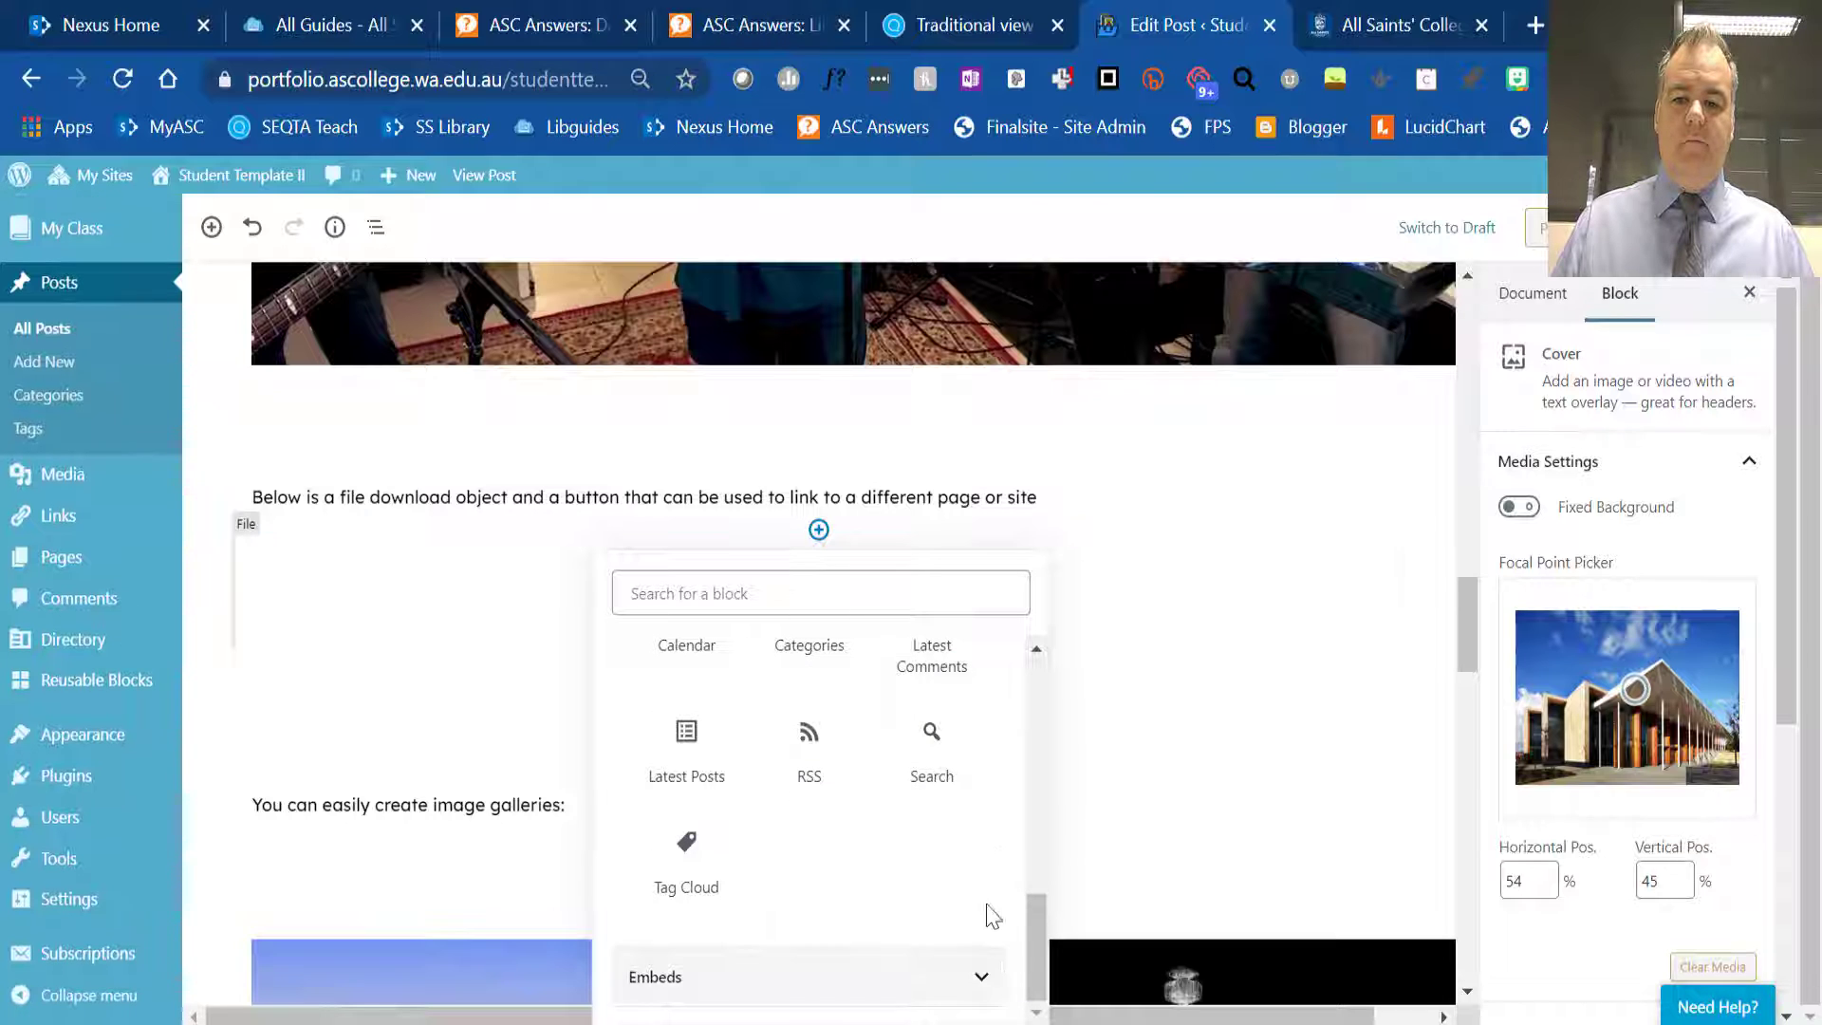
scroll(985, 892, "up", 2)
scroll(987, 806, "up", 10)
scroll(976, 801, "down", 2)
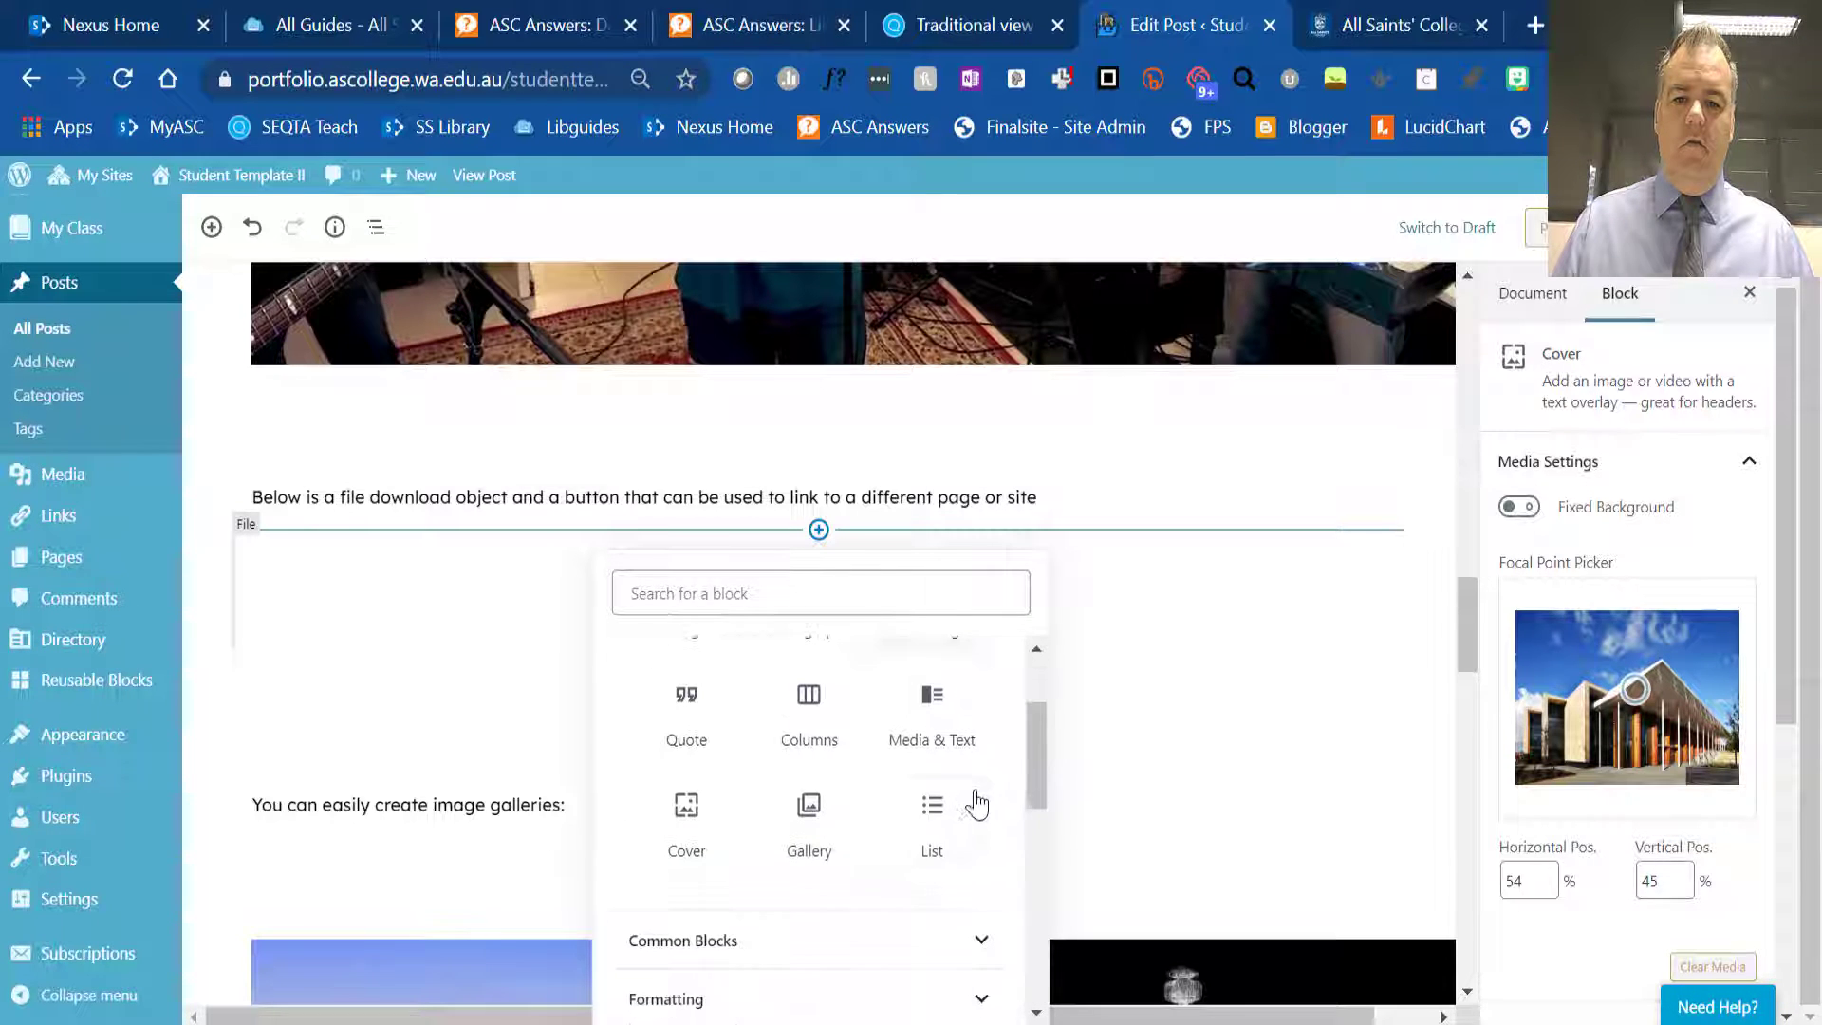
left_click(987, 939)
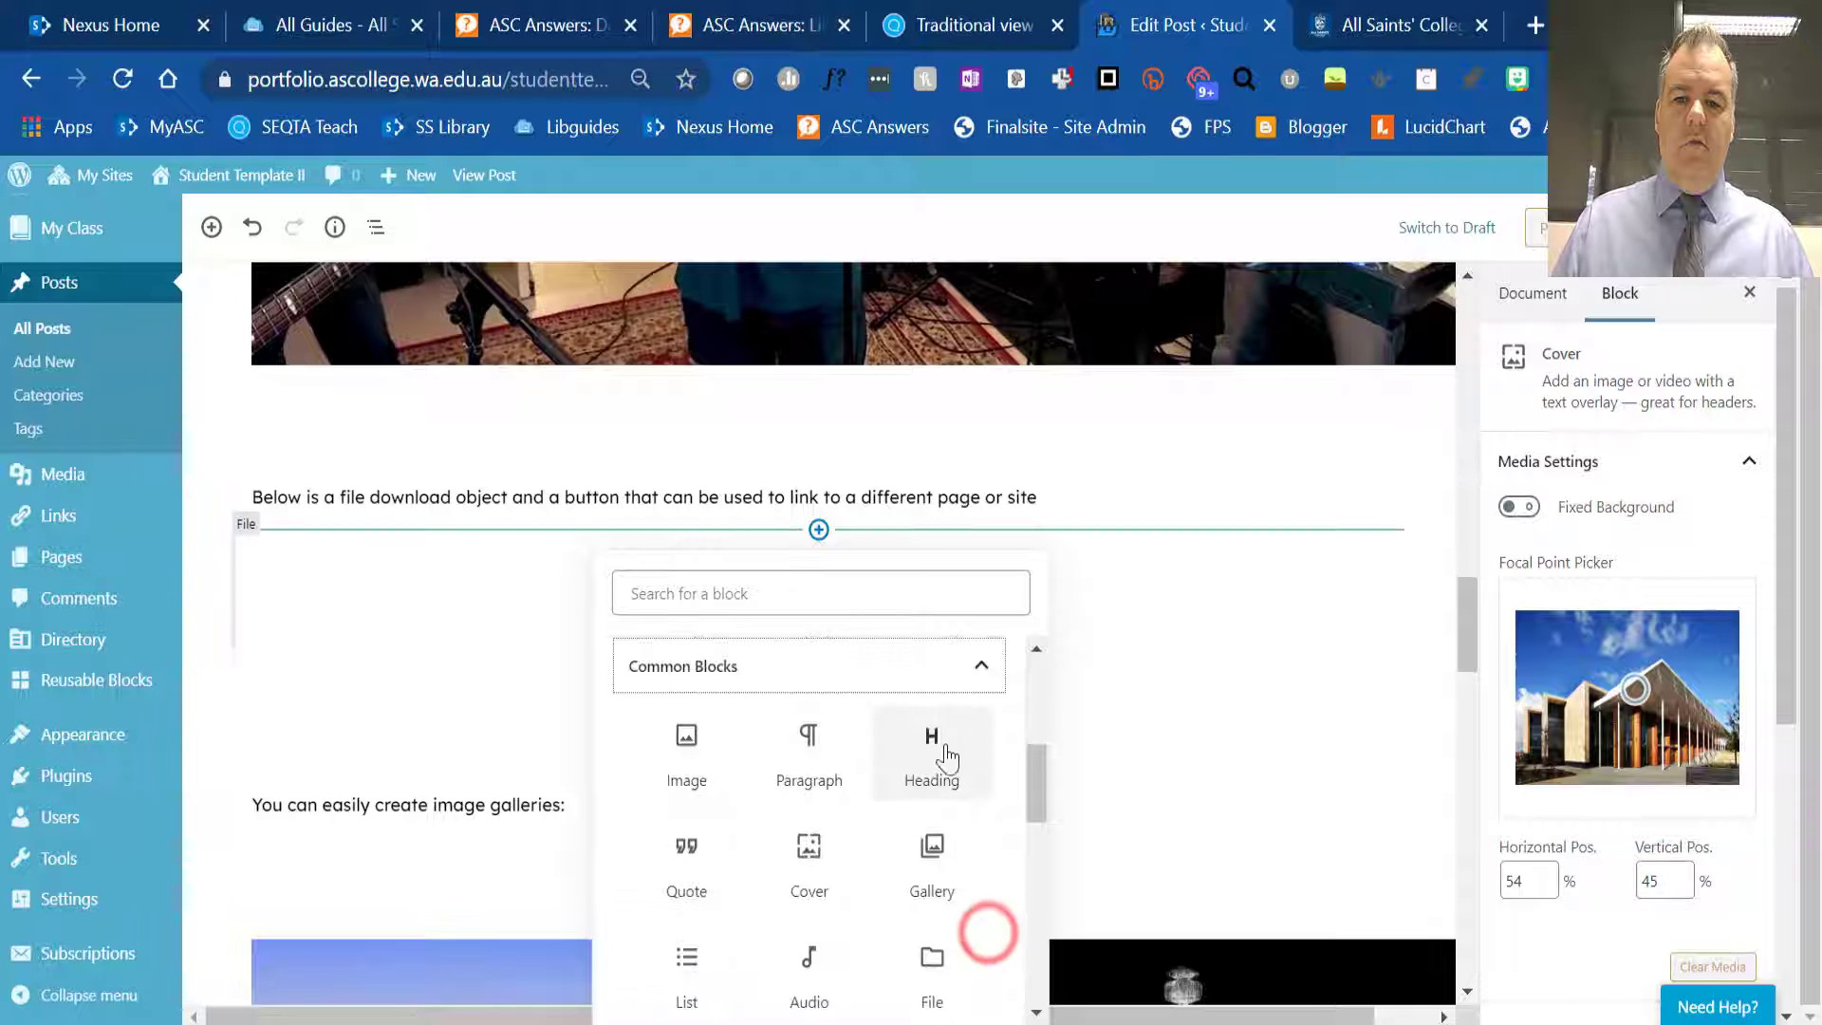
left_click_drag(1033, 797, 1024, 848)
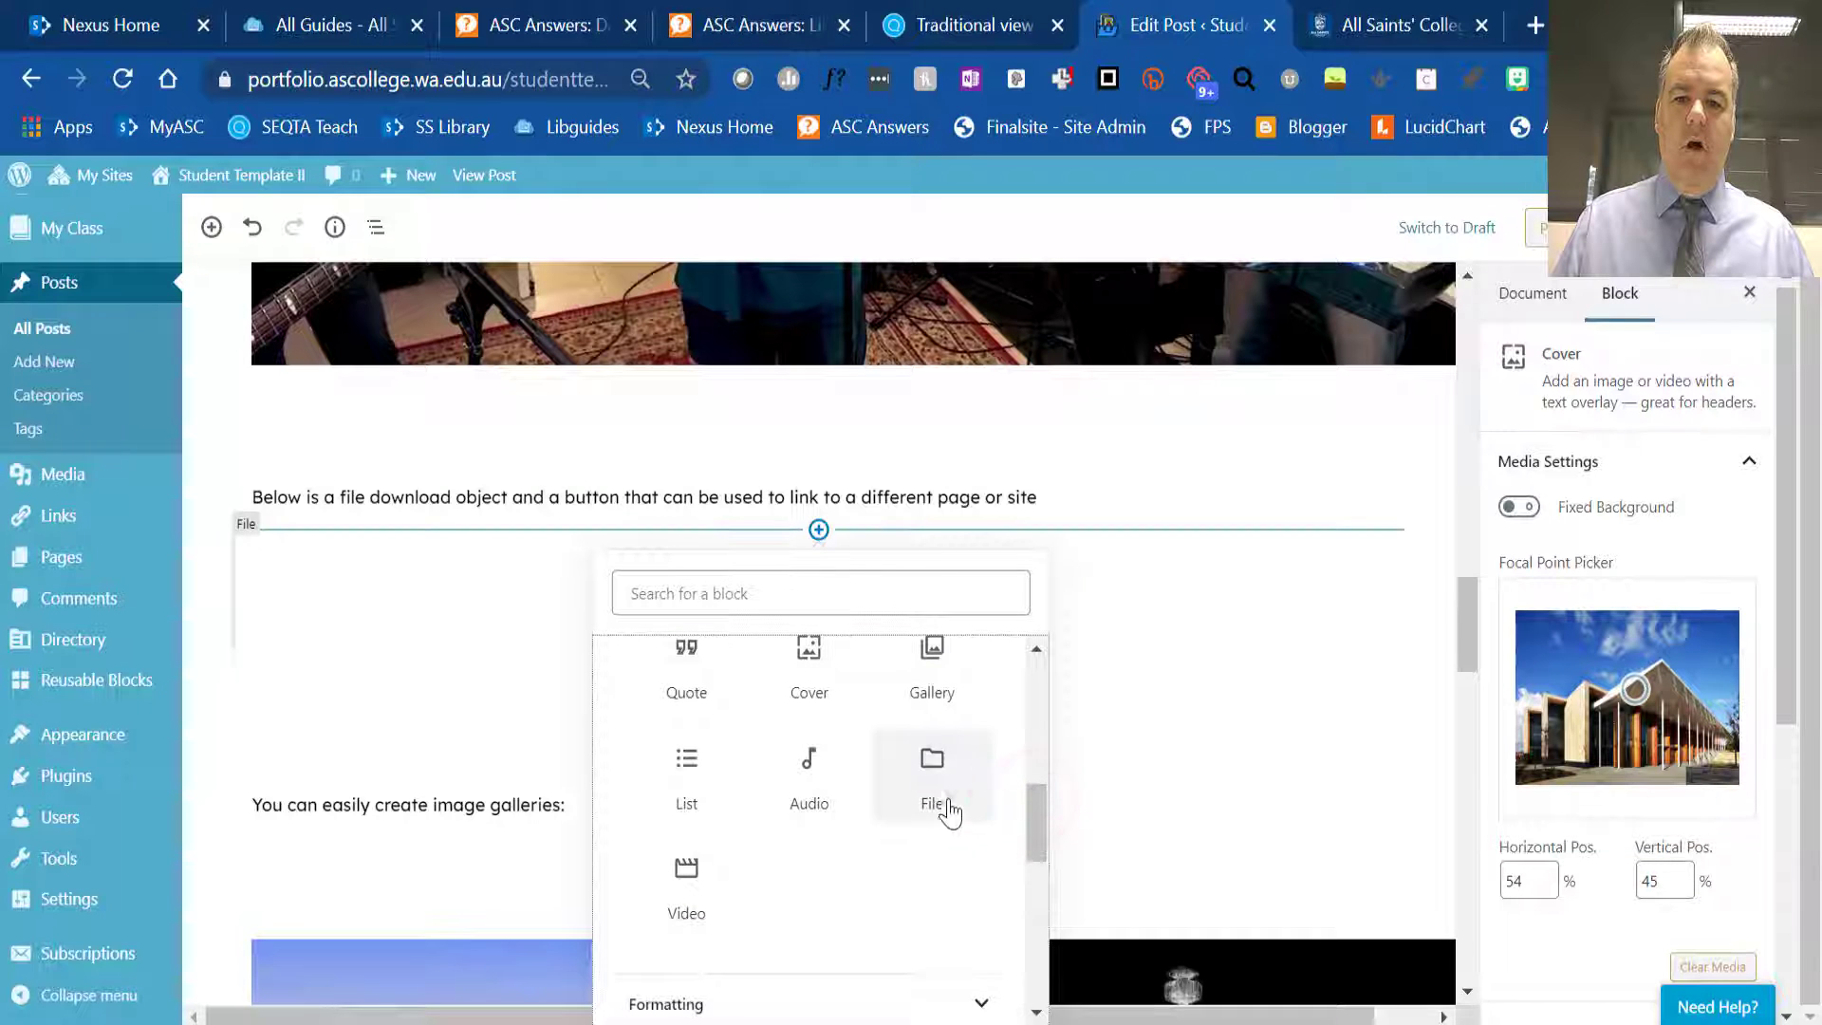
left_click(931, 765)
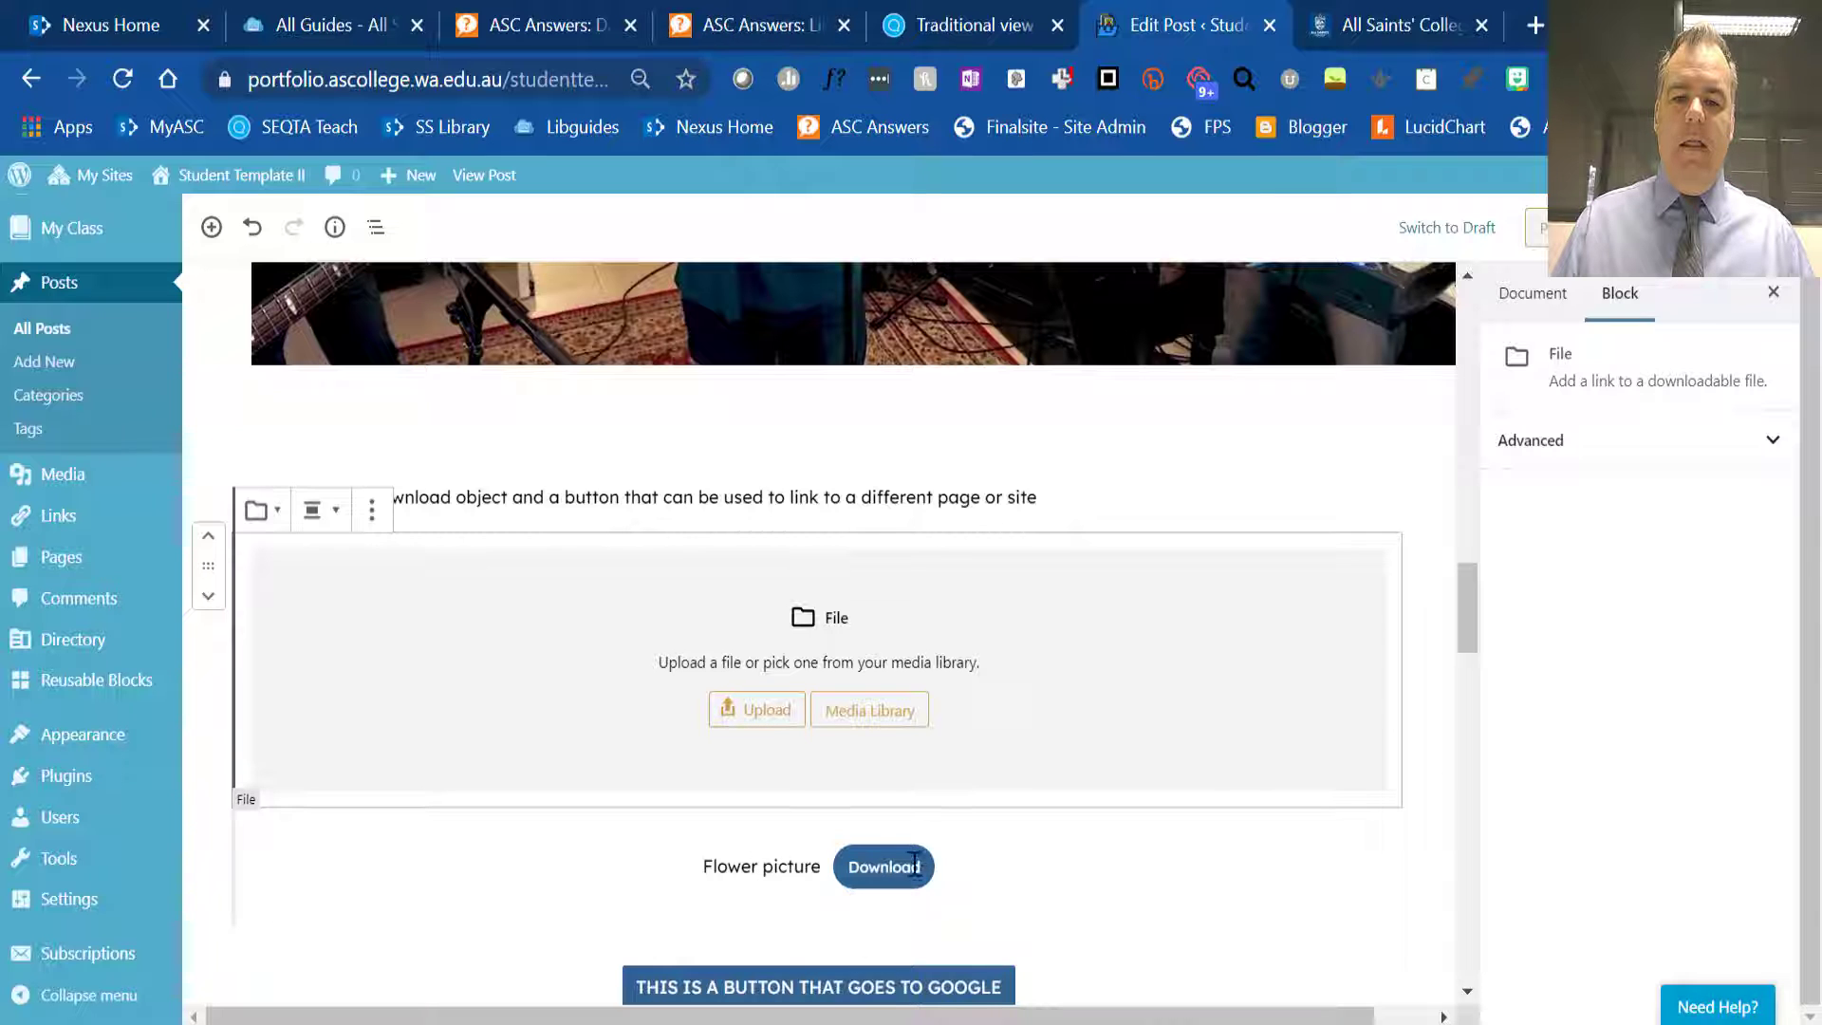
- Insert a Button block from the layout elements directly above the "This is a button that goes to Google" button
scroll(1054, 835, "down", 6)
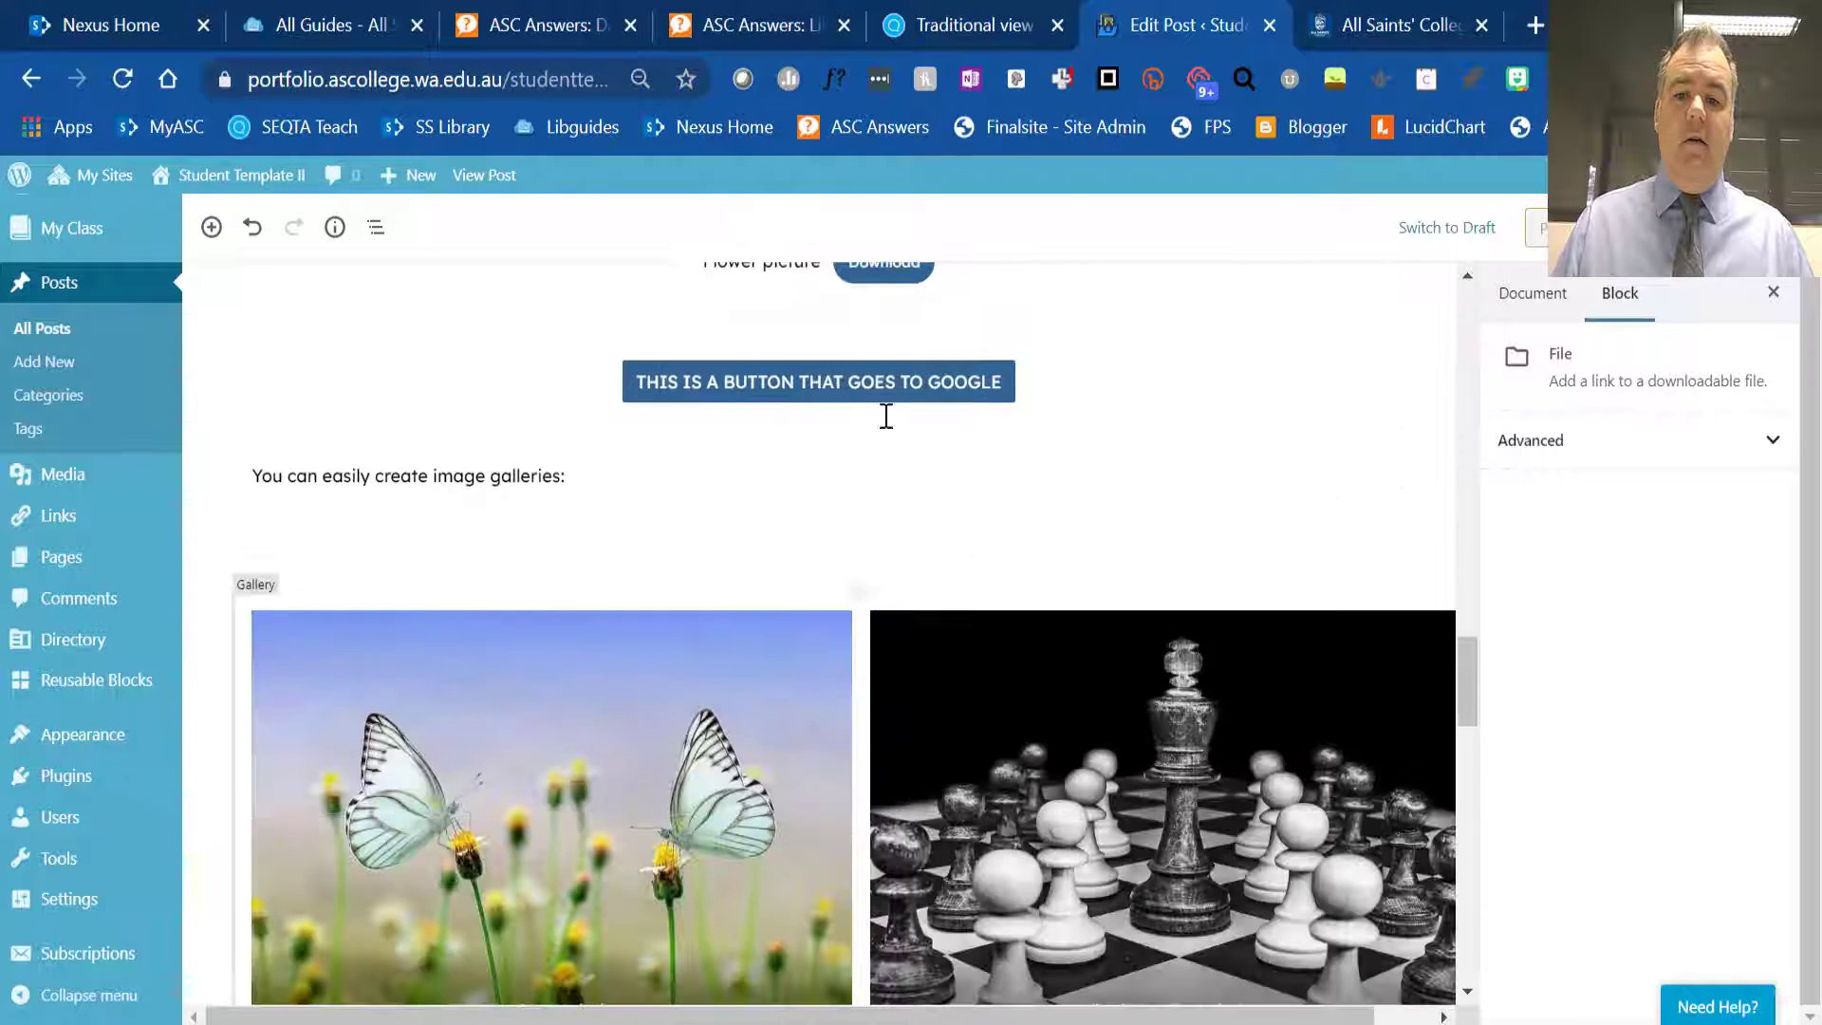
mouse_move(819, 345)
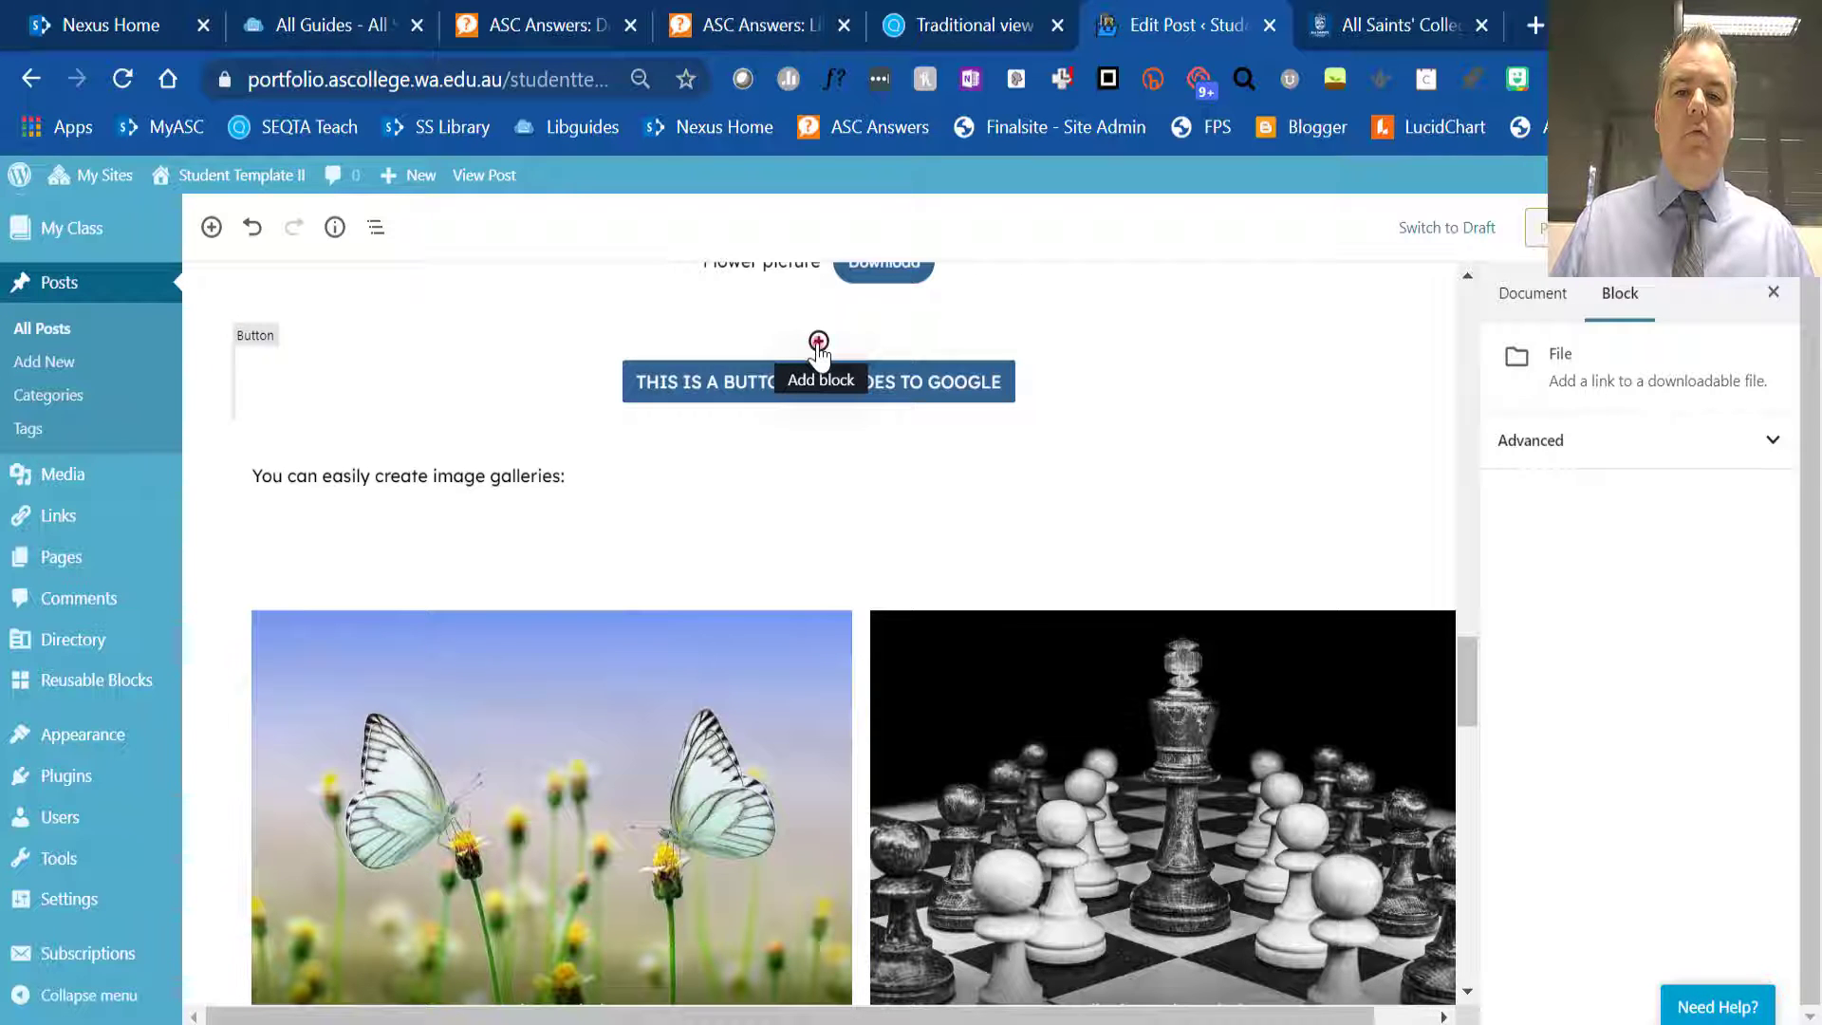
left_click(818, 342)
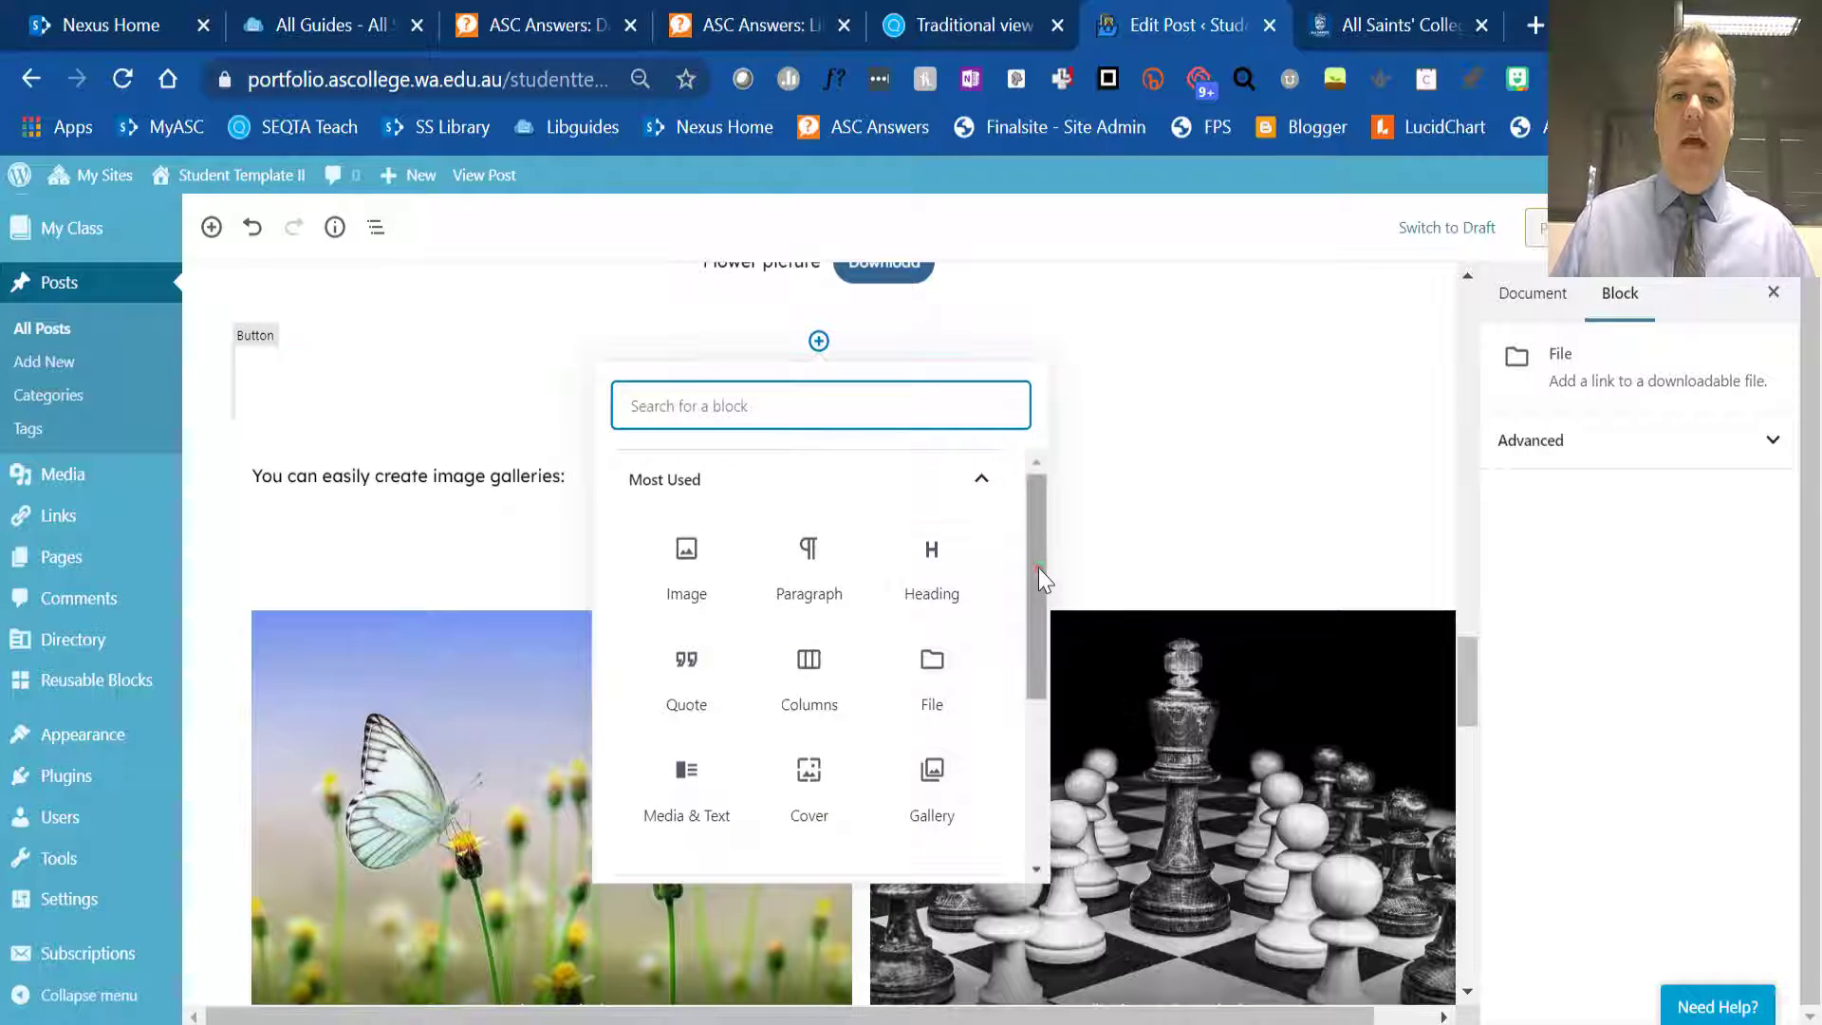
left_click_drag(1038, 568, 1036, 705)
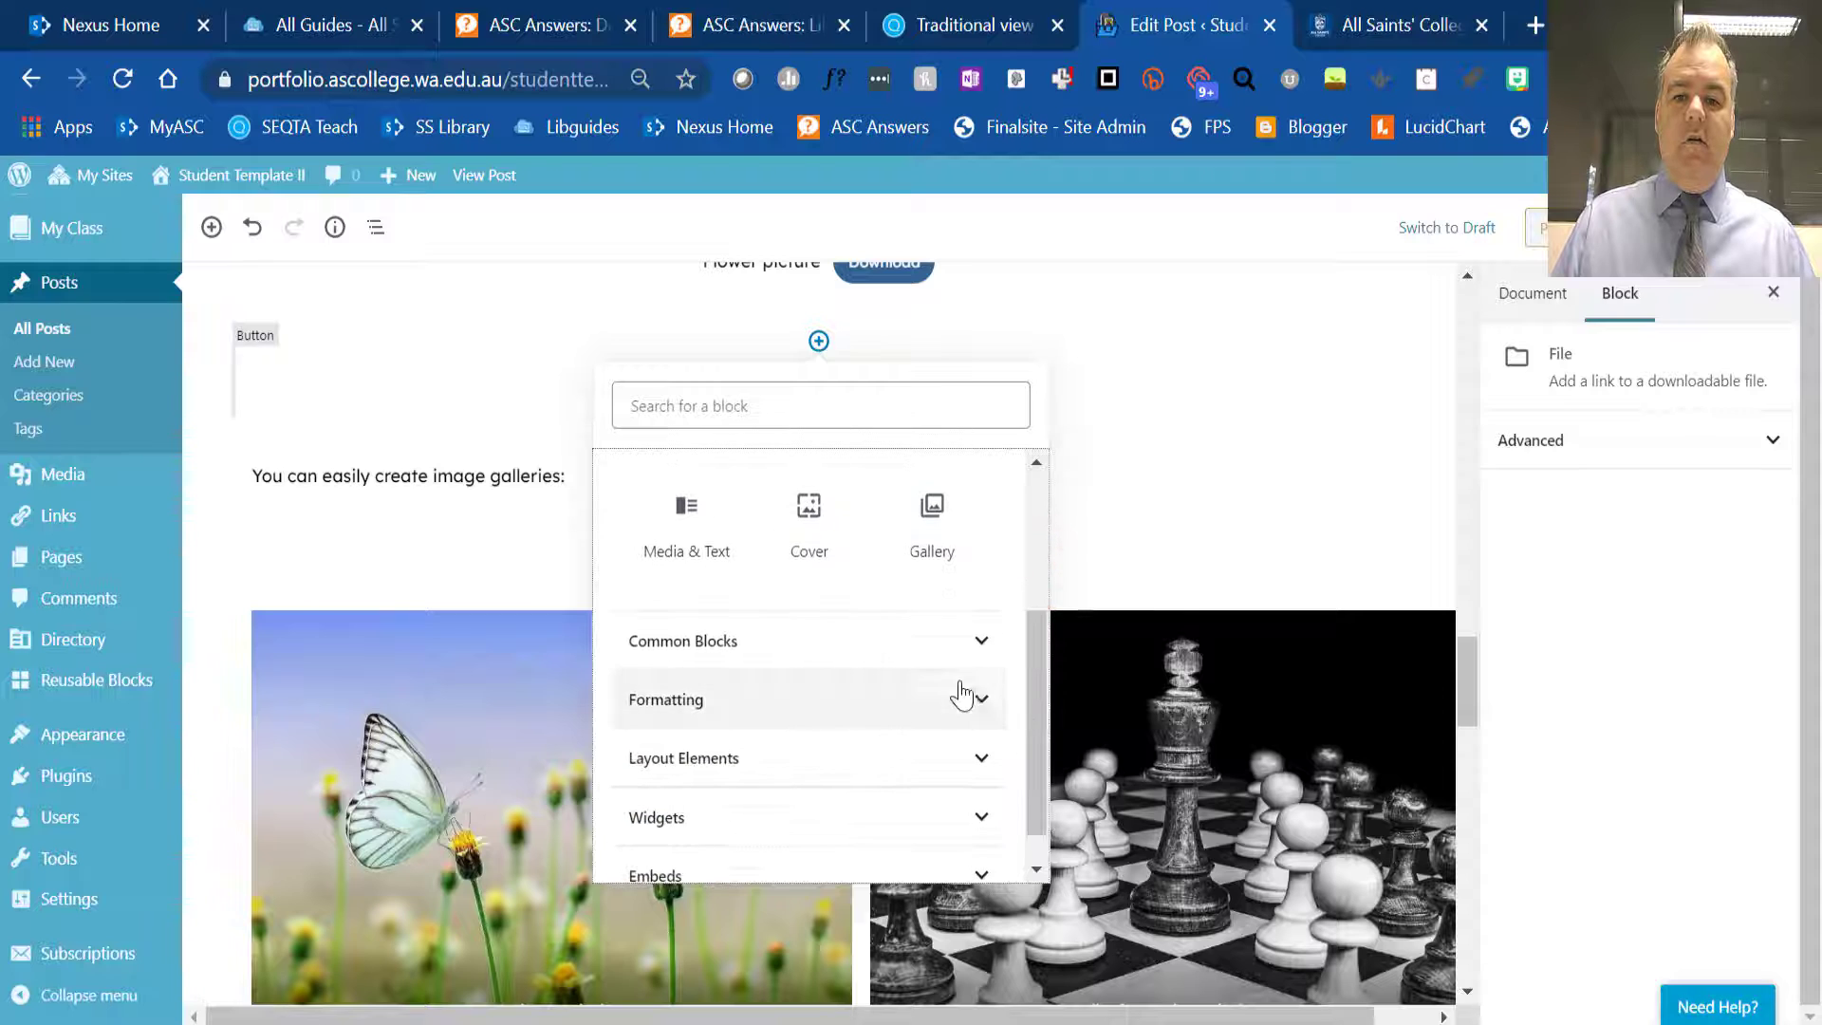
left_click(975, 698)
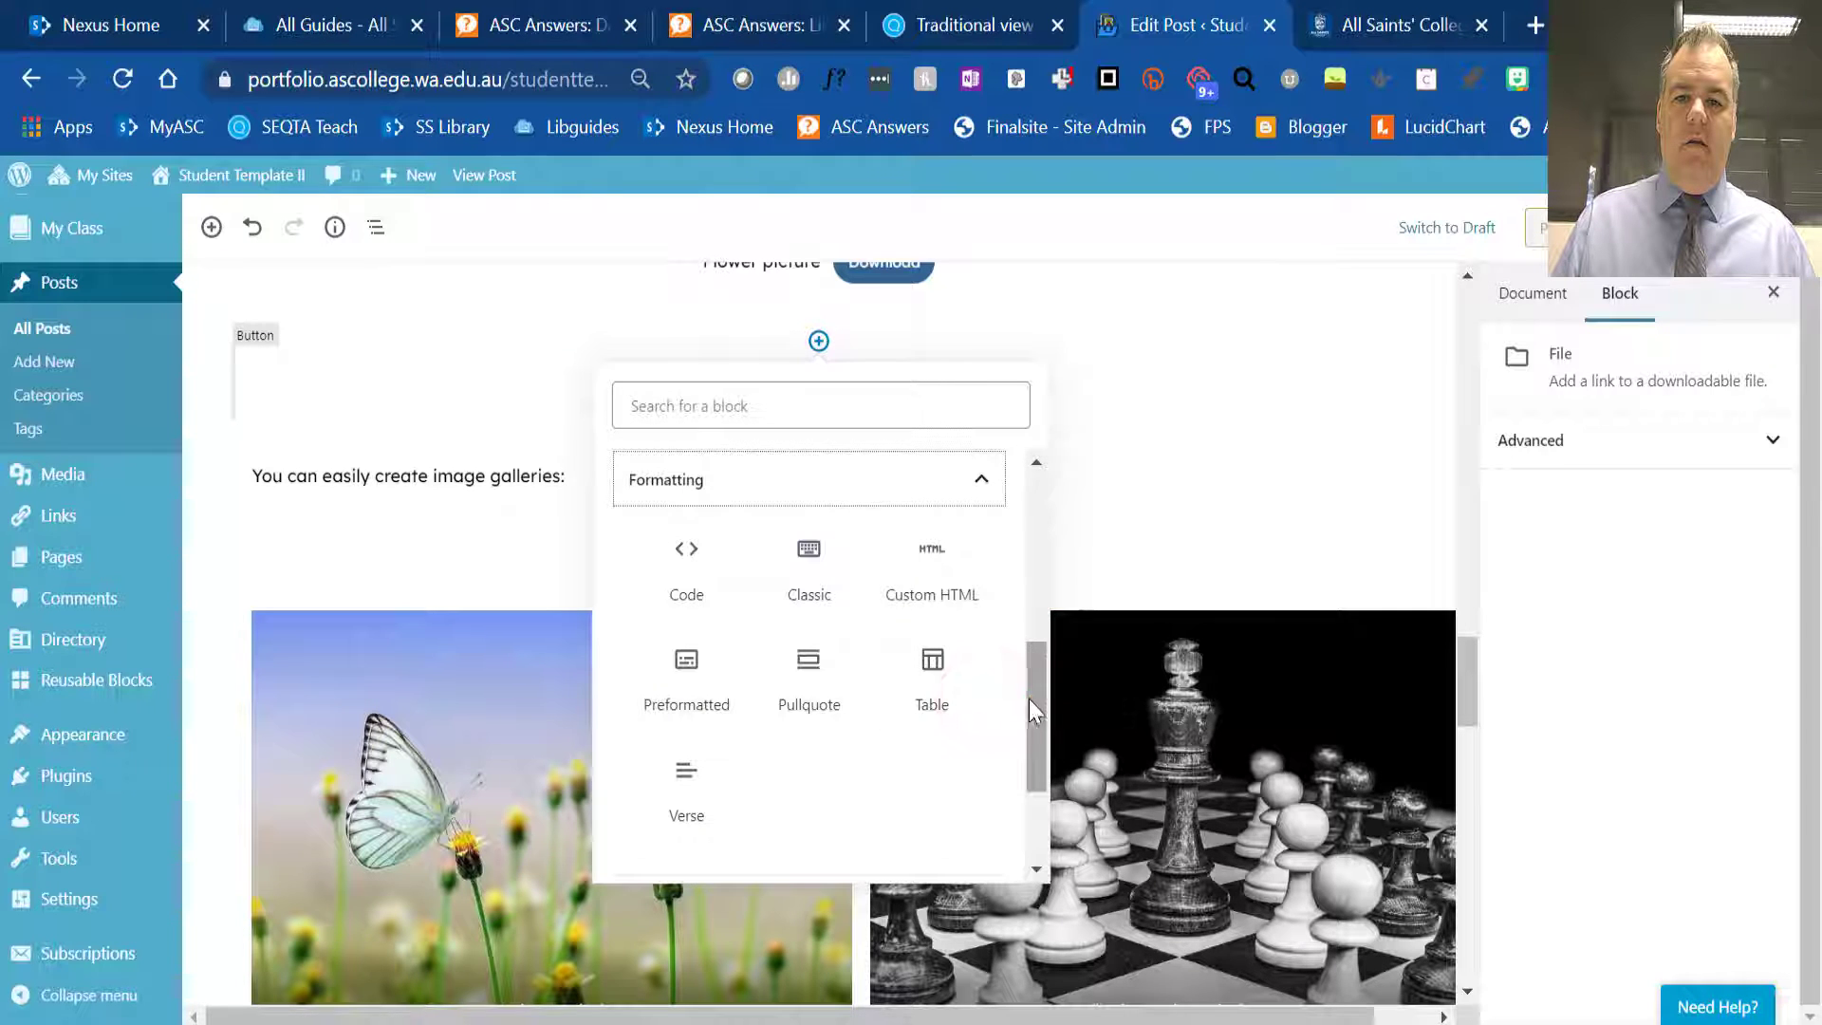
left_click_drag(1032, 700, 1032, 778)
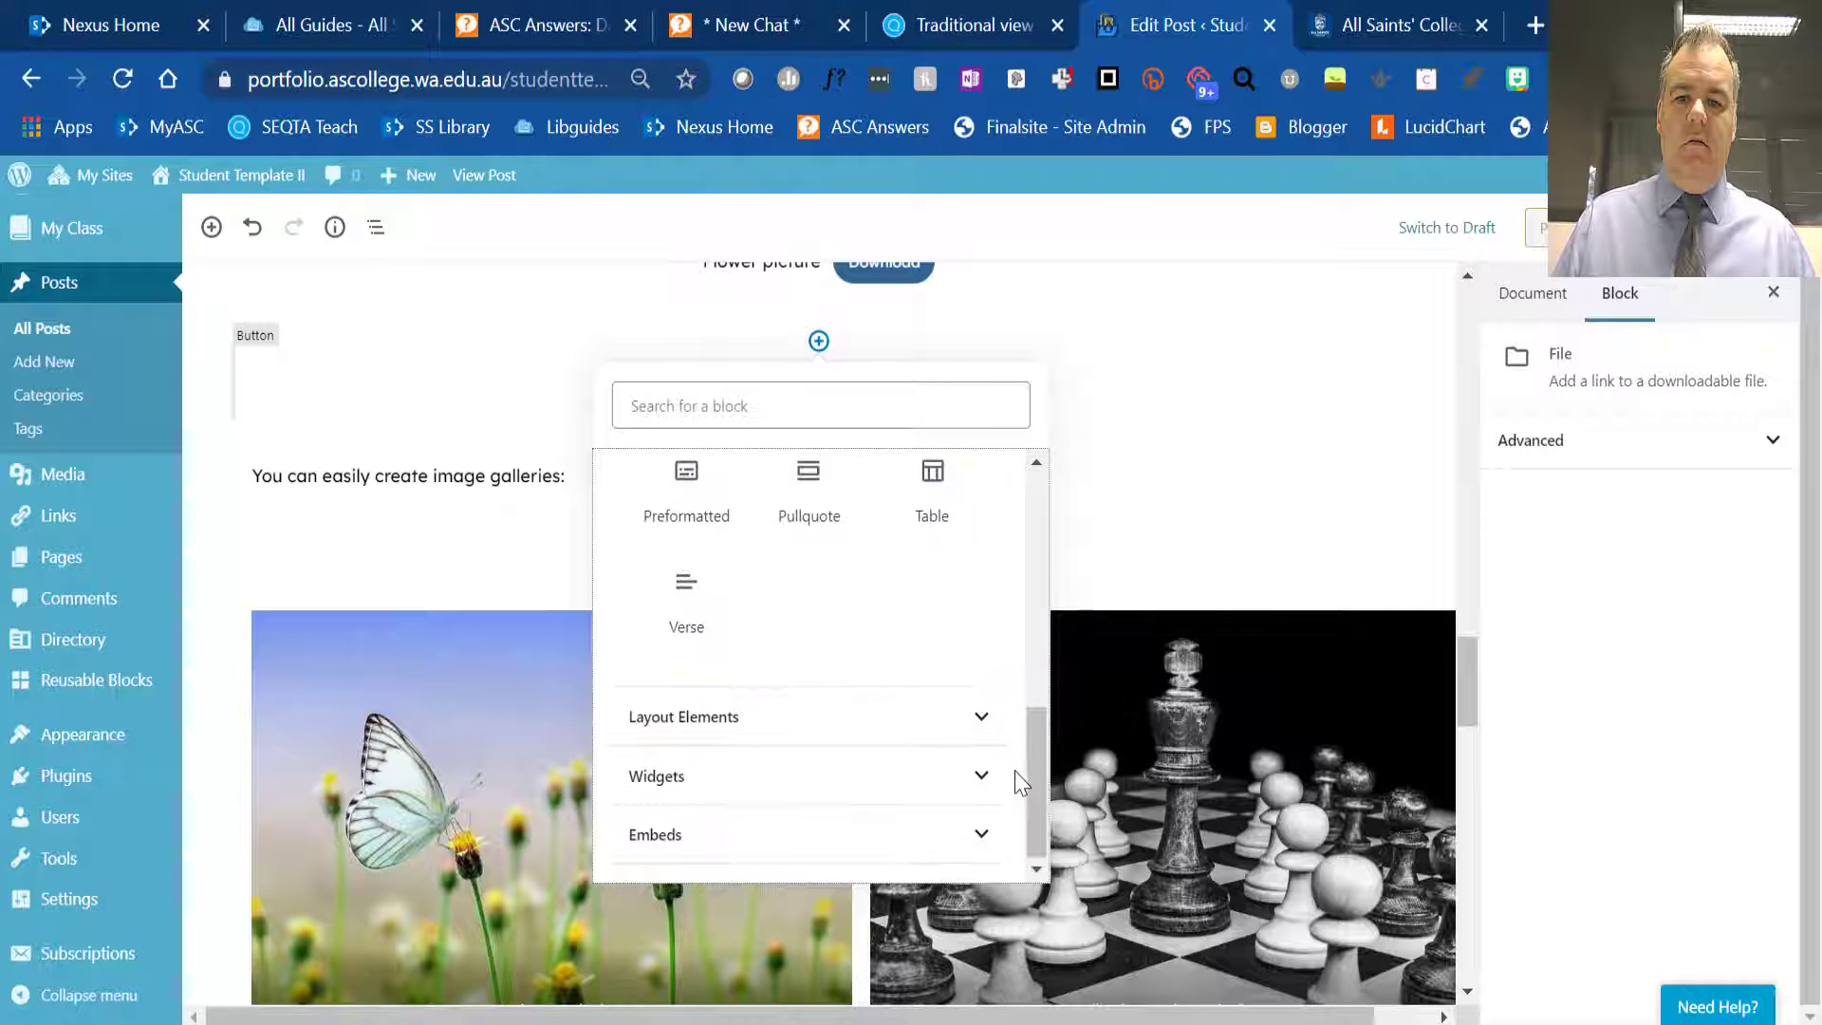
left_click(983, 718)
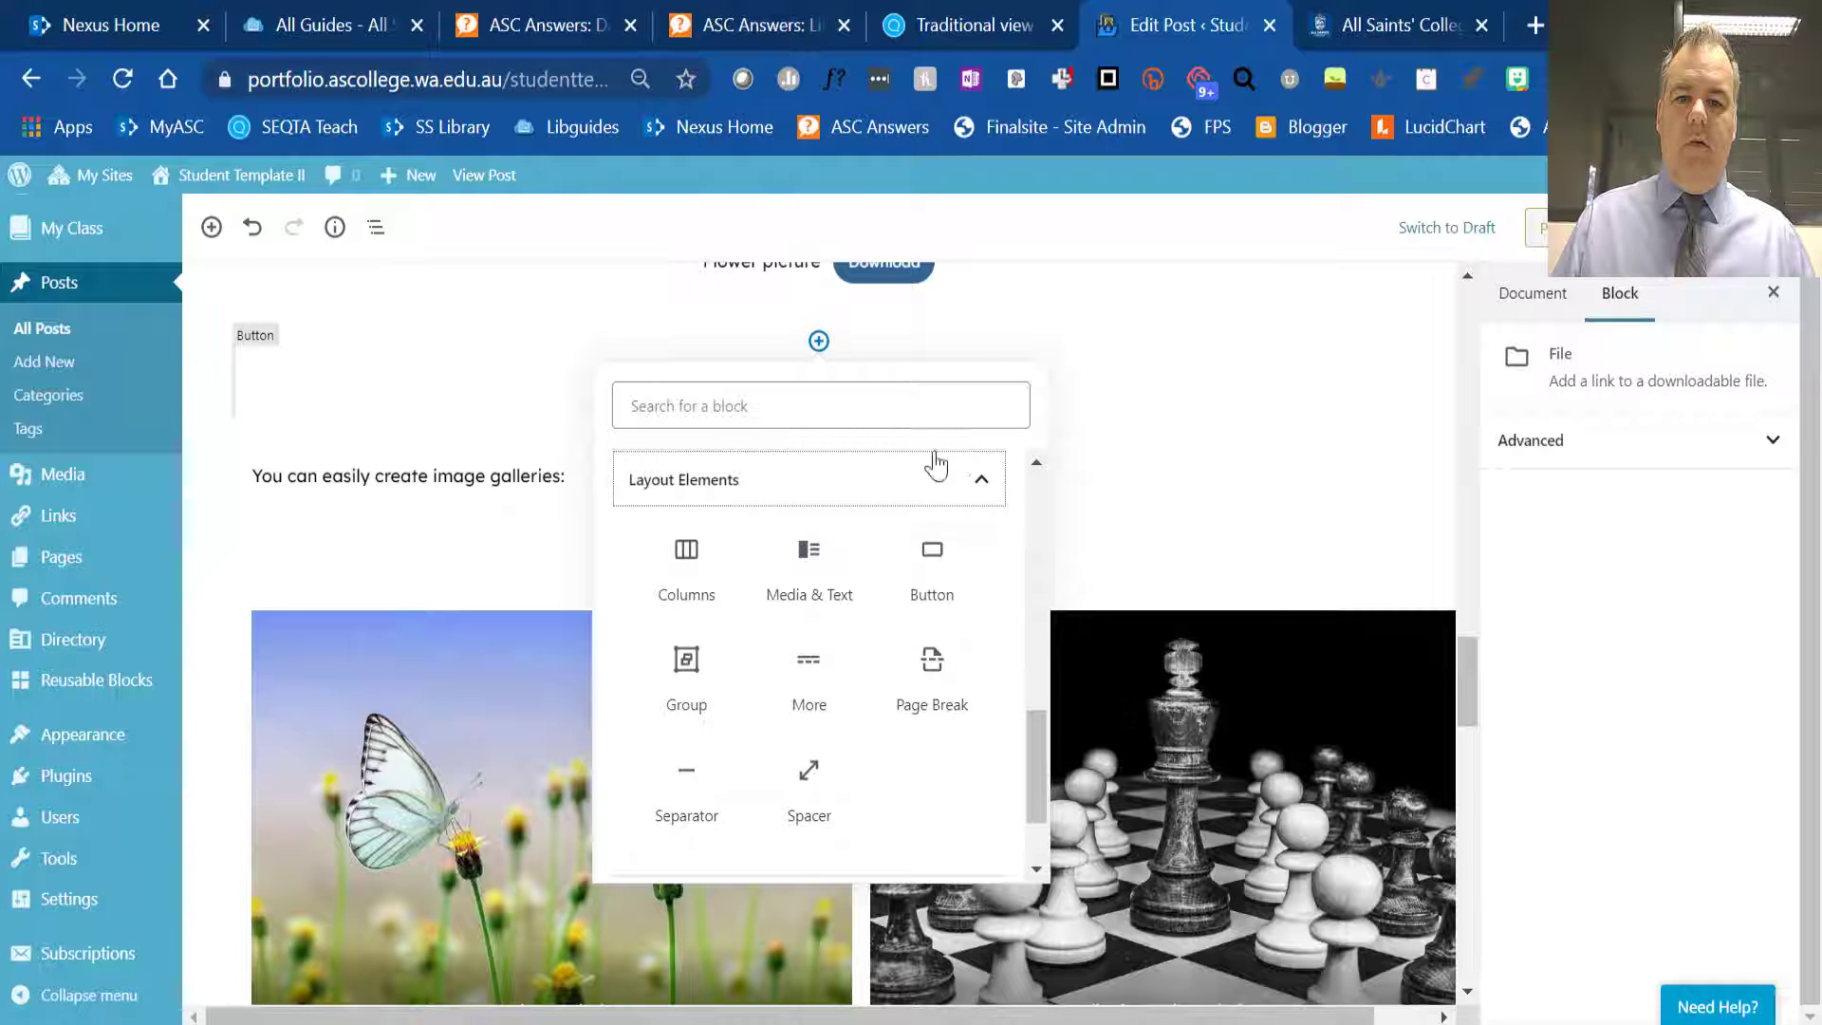
left_click(934, 561)
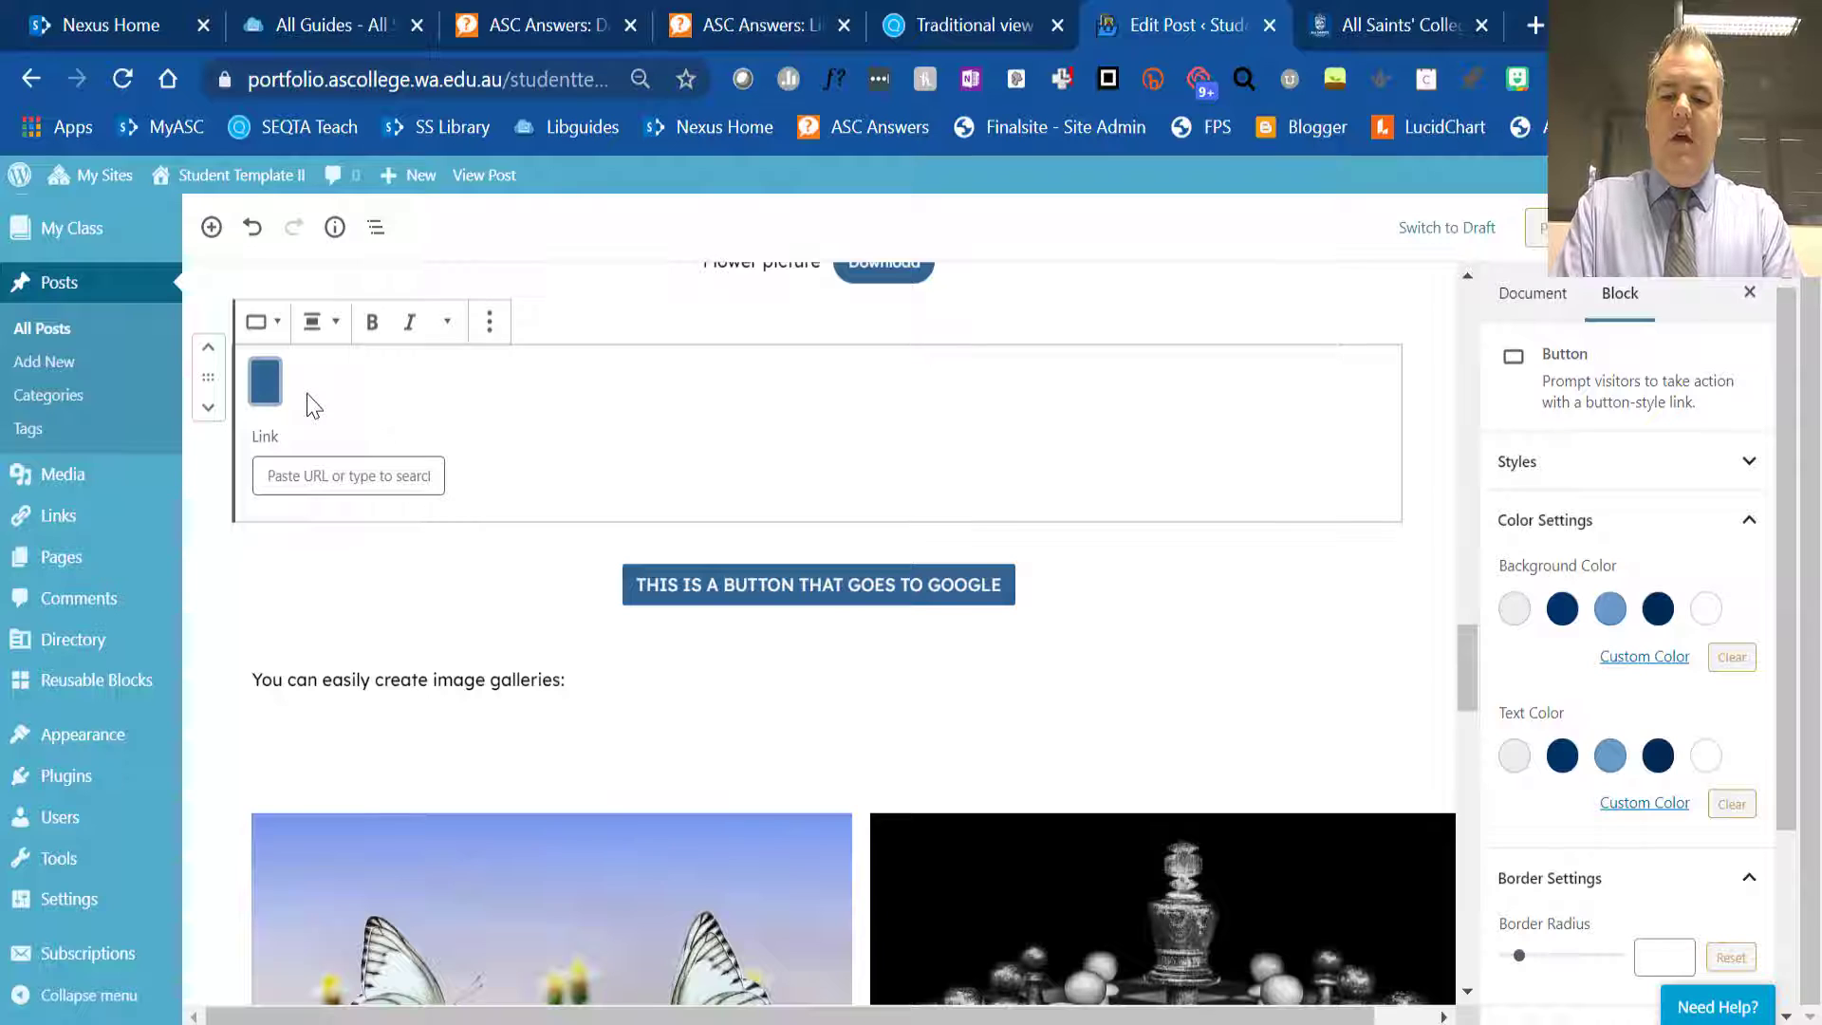
type("BUTTON")
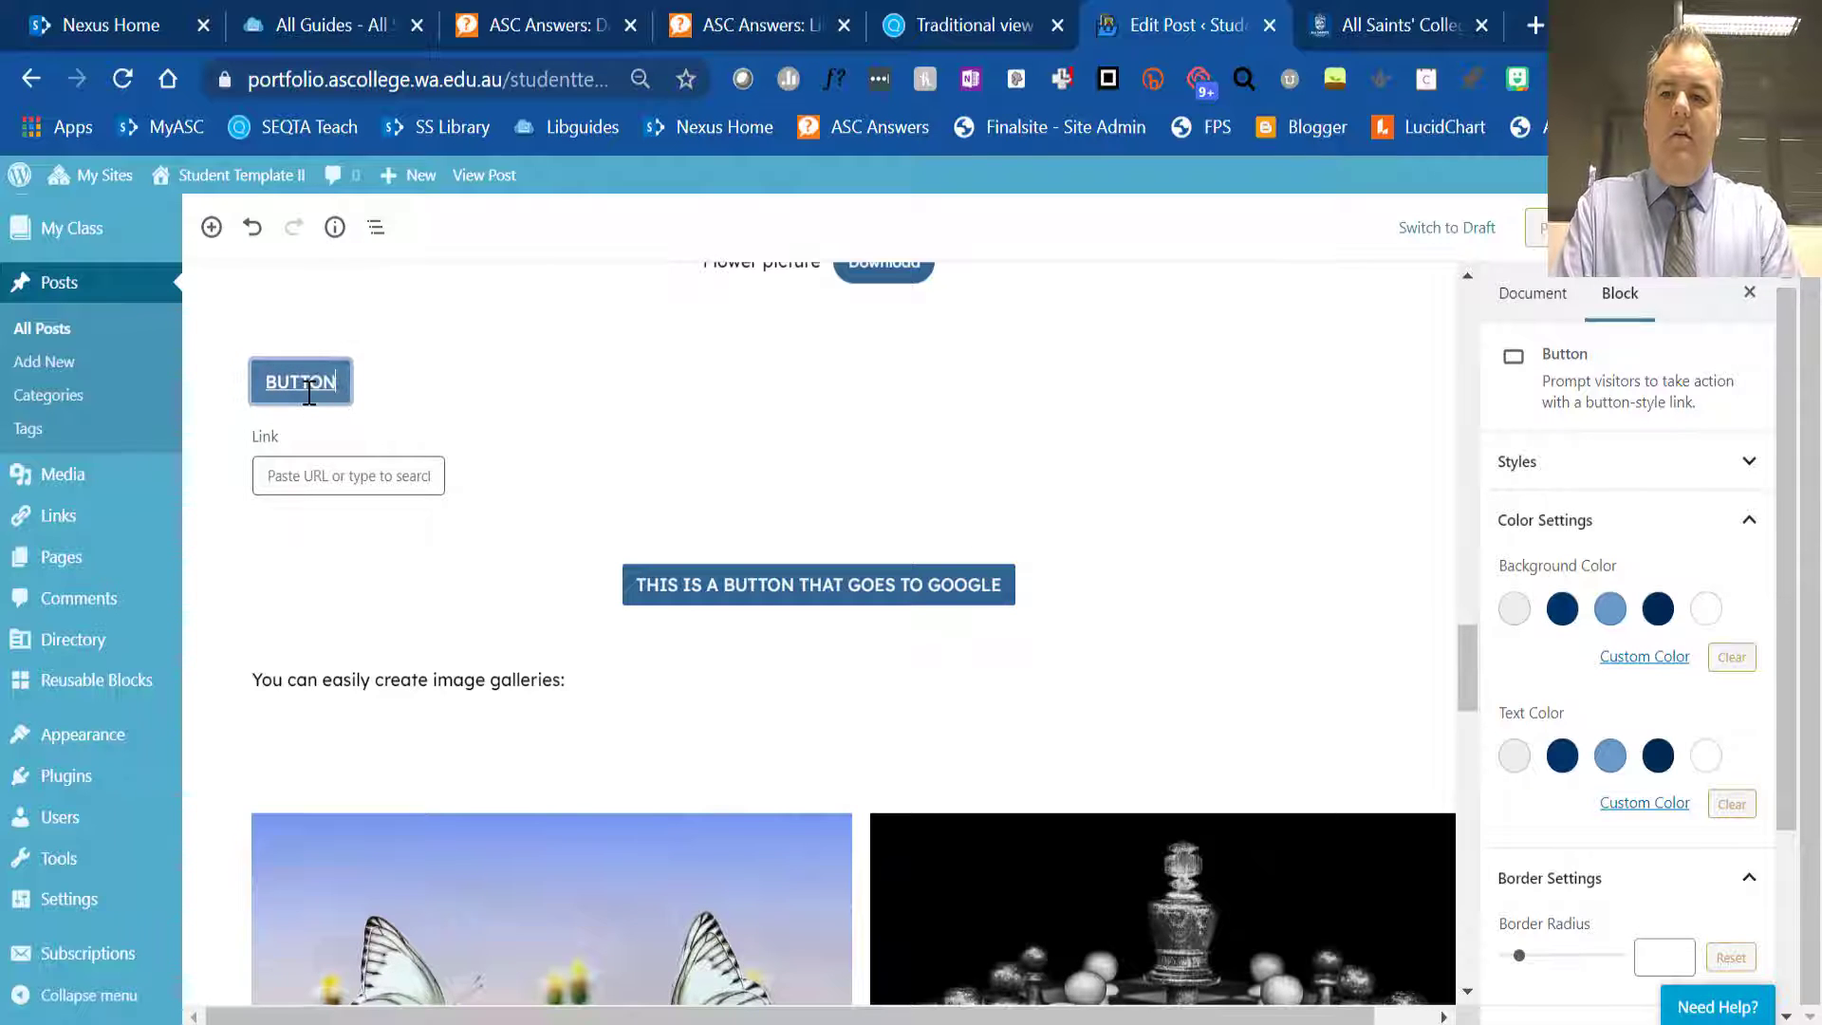
left_click(305, 479)
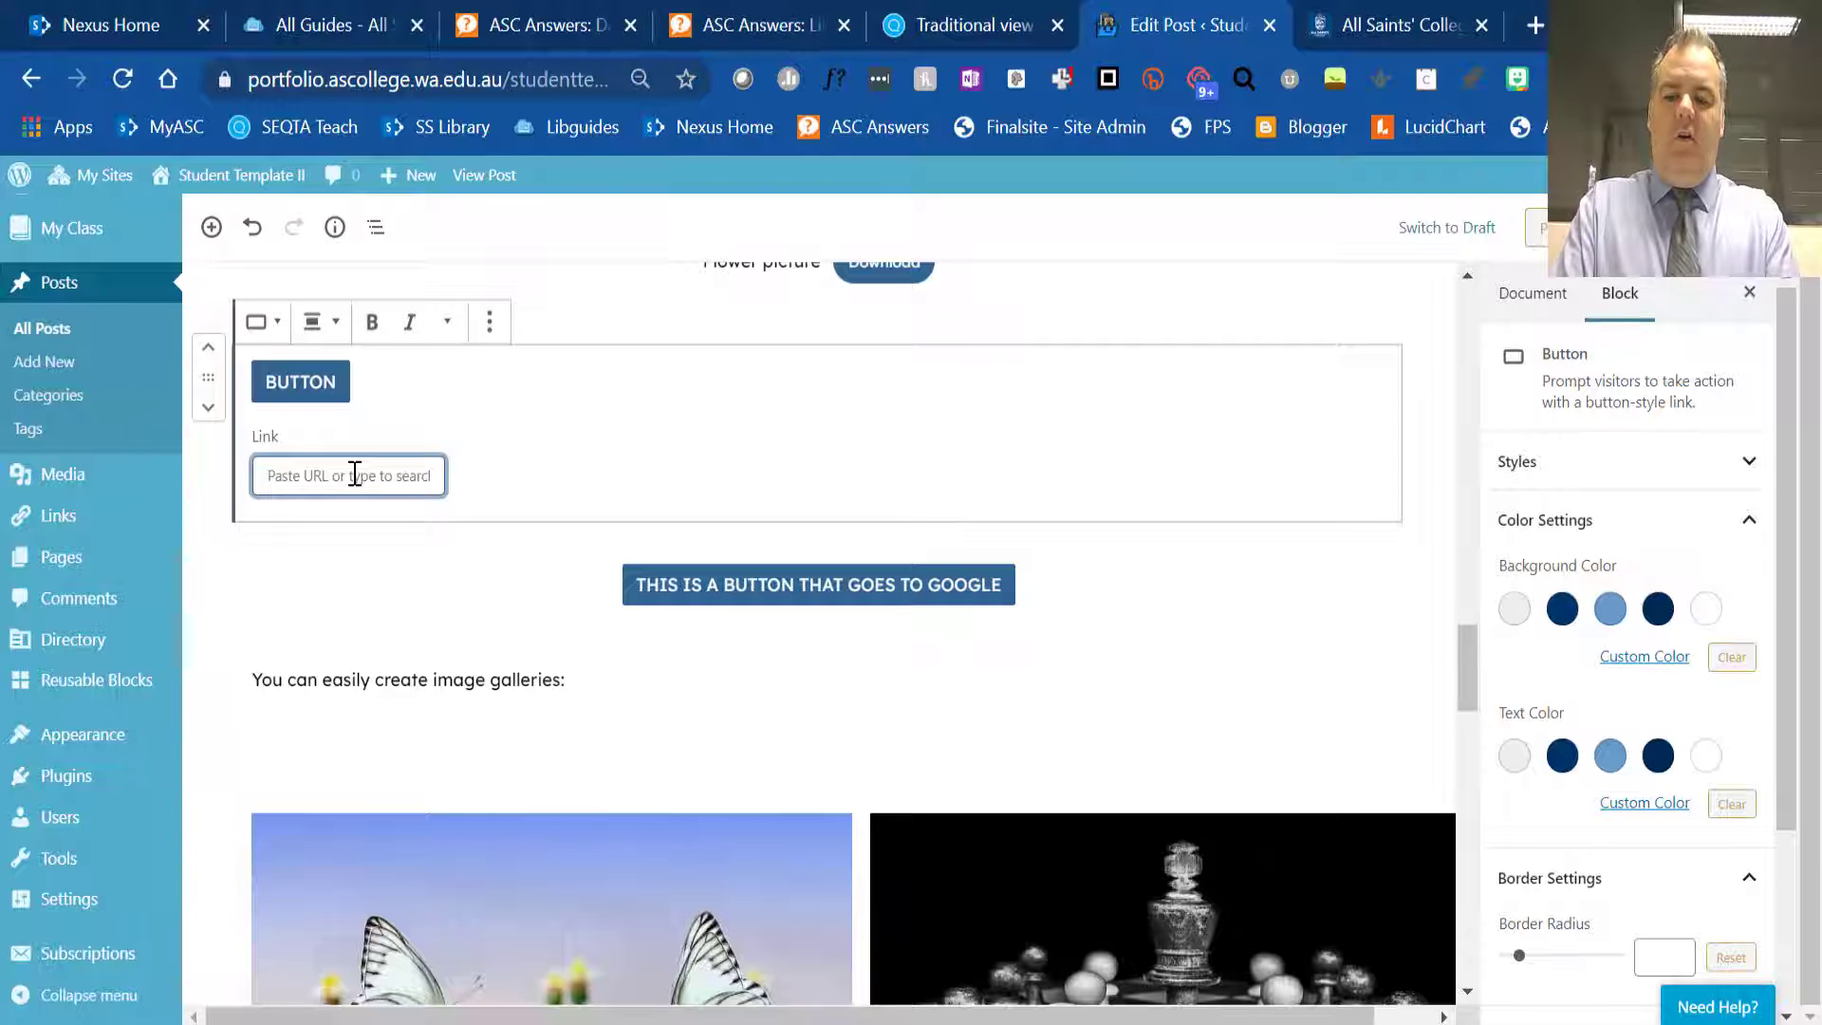
type("www.google.com")
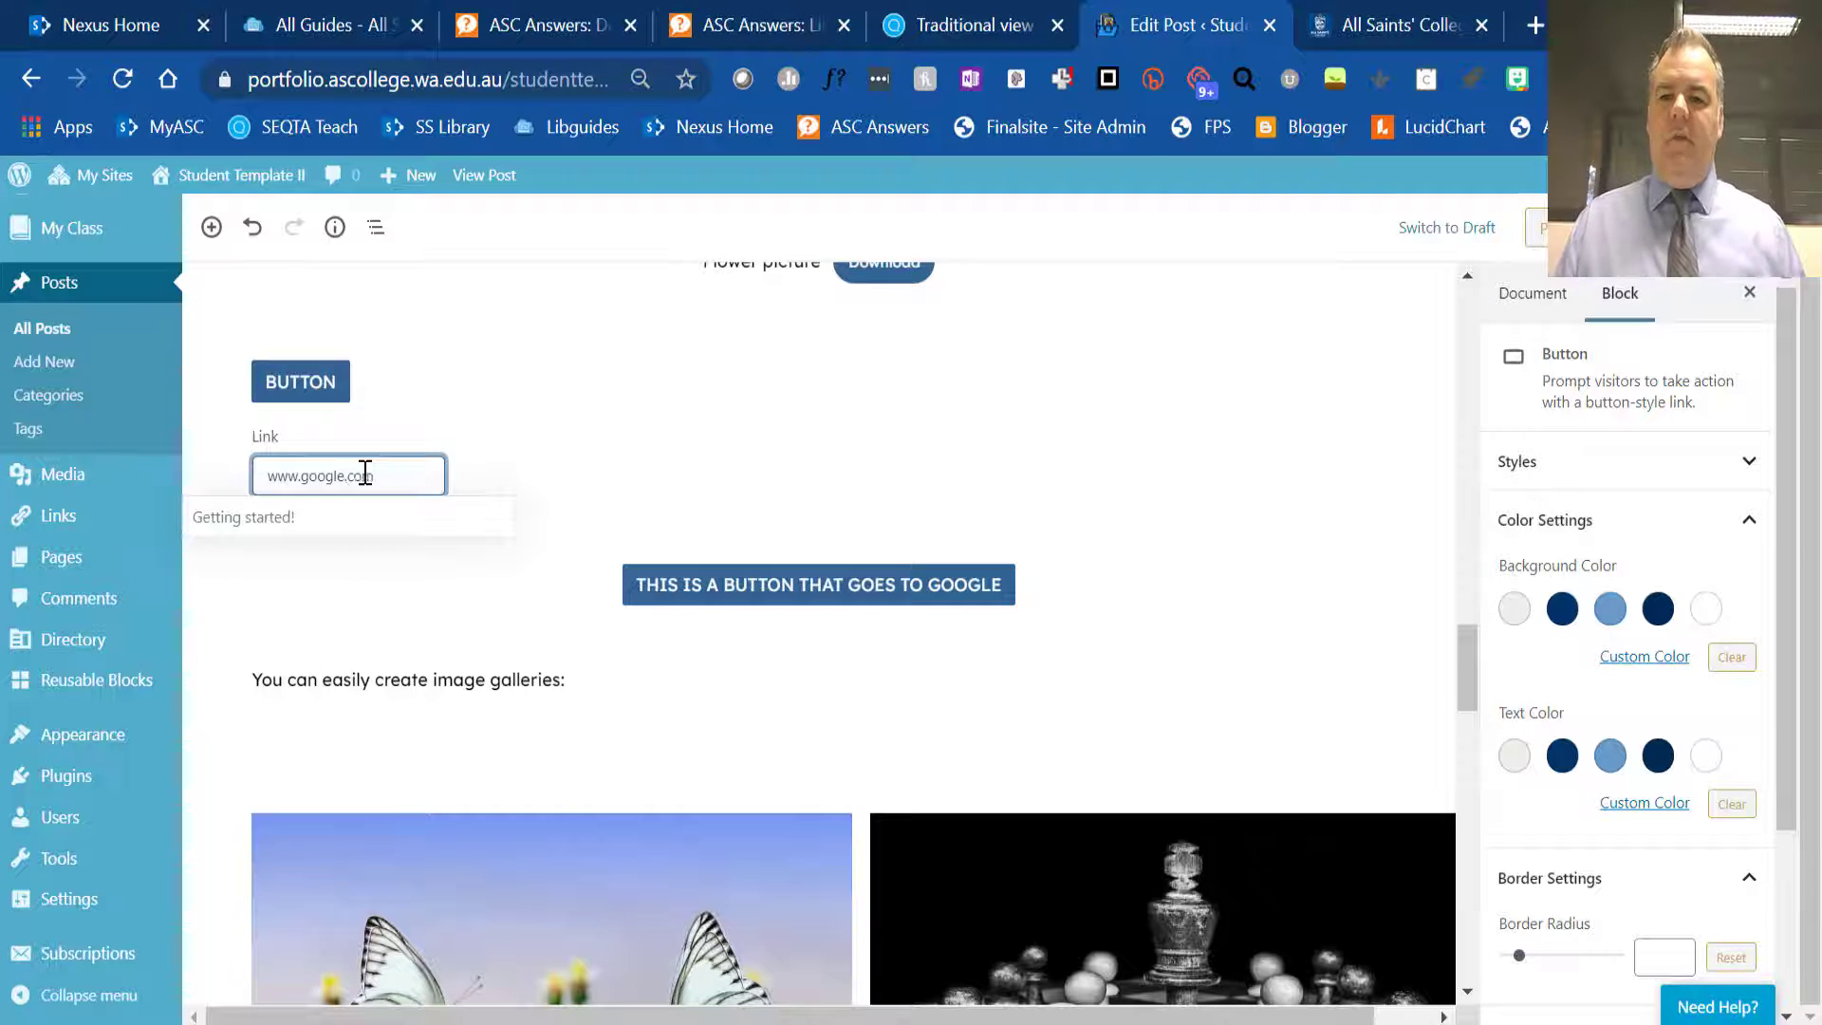
left_click(604, 444)
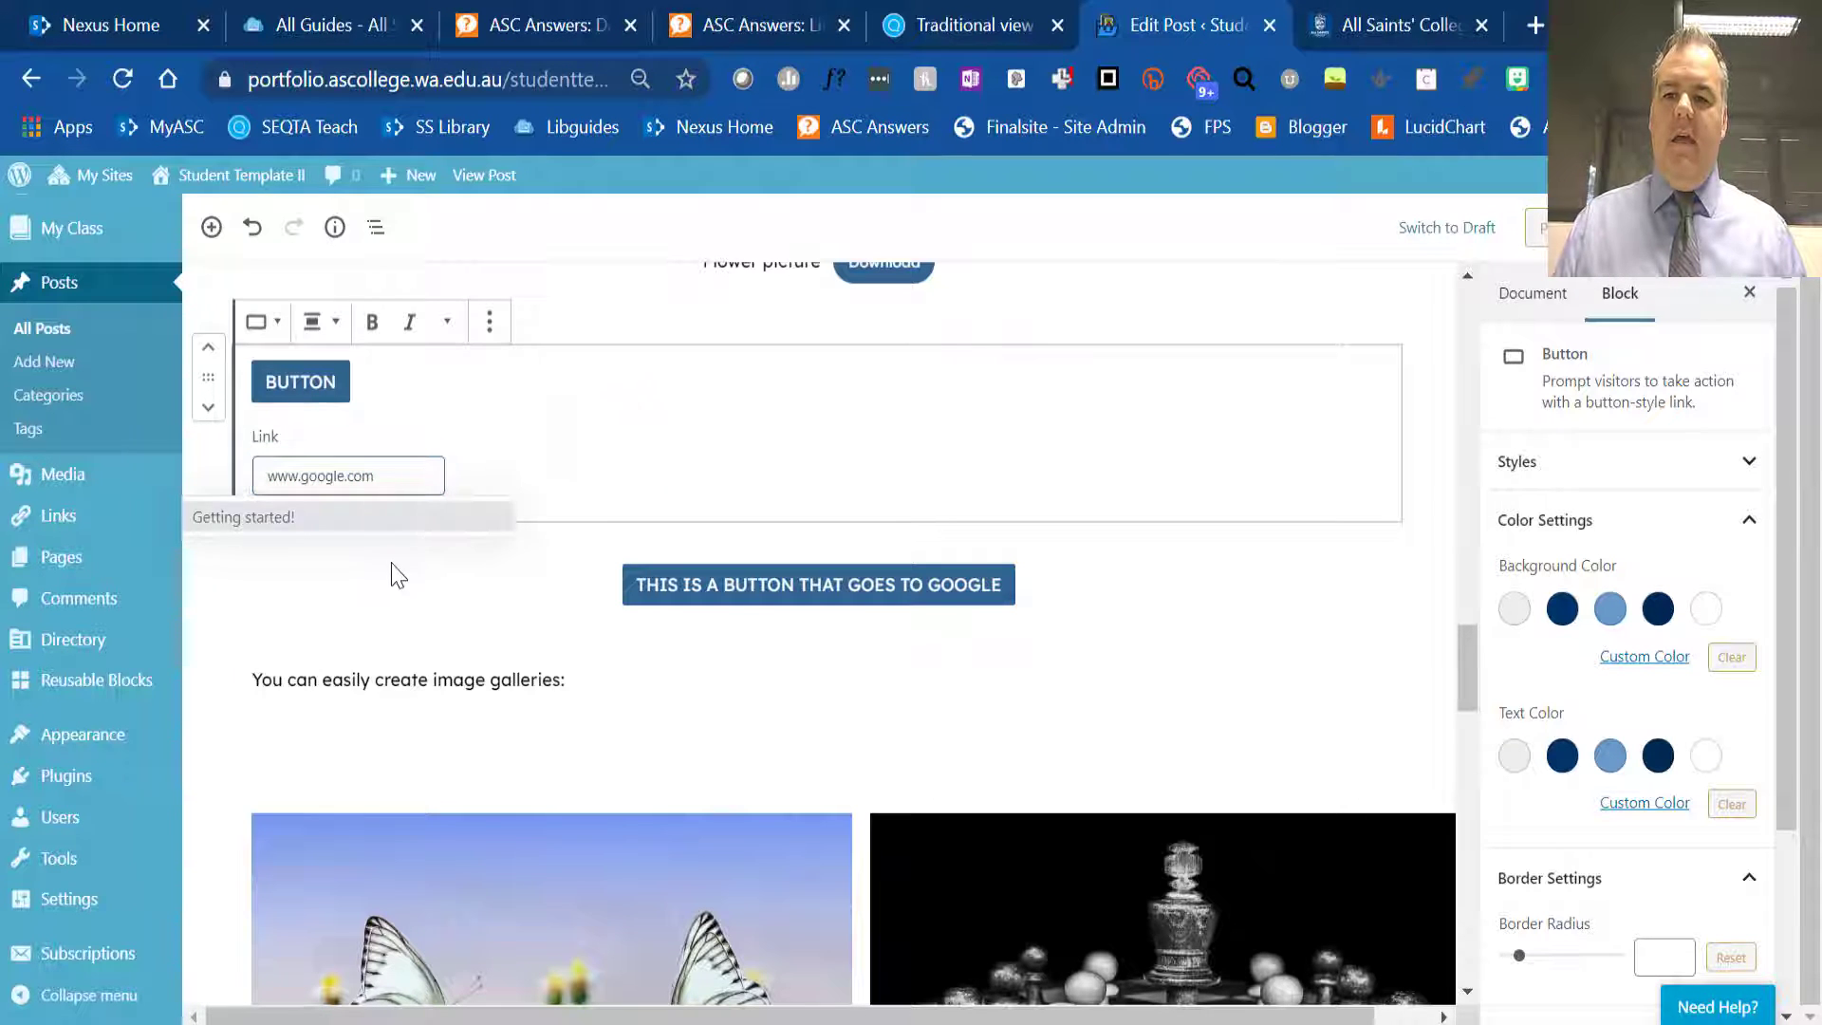
left_click(1438, 378)
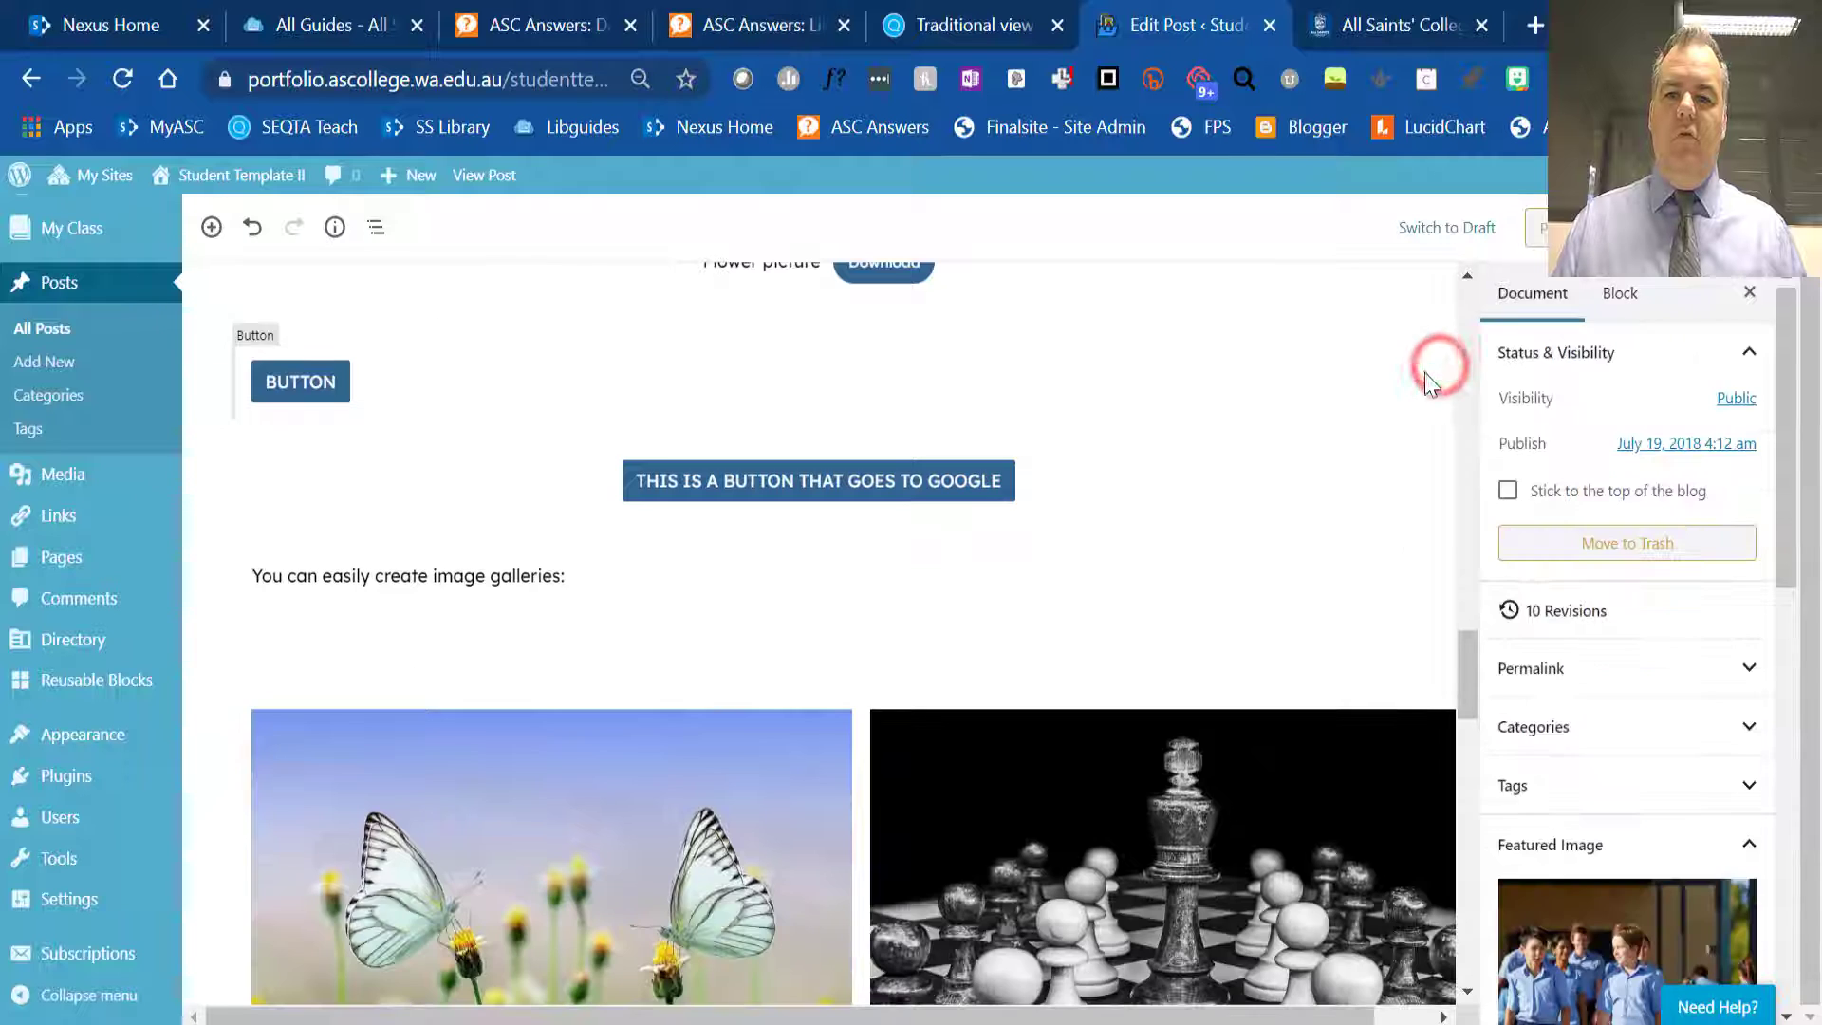
- Move the new button below the "You can easily create image galleries:" paragraph and align it to the centre
left_click(231, 389)
left_click(207, 410)
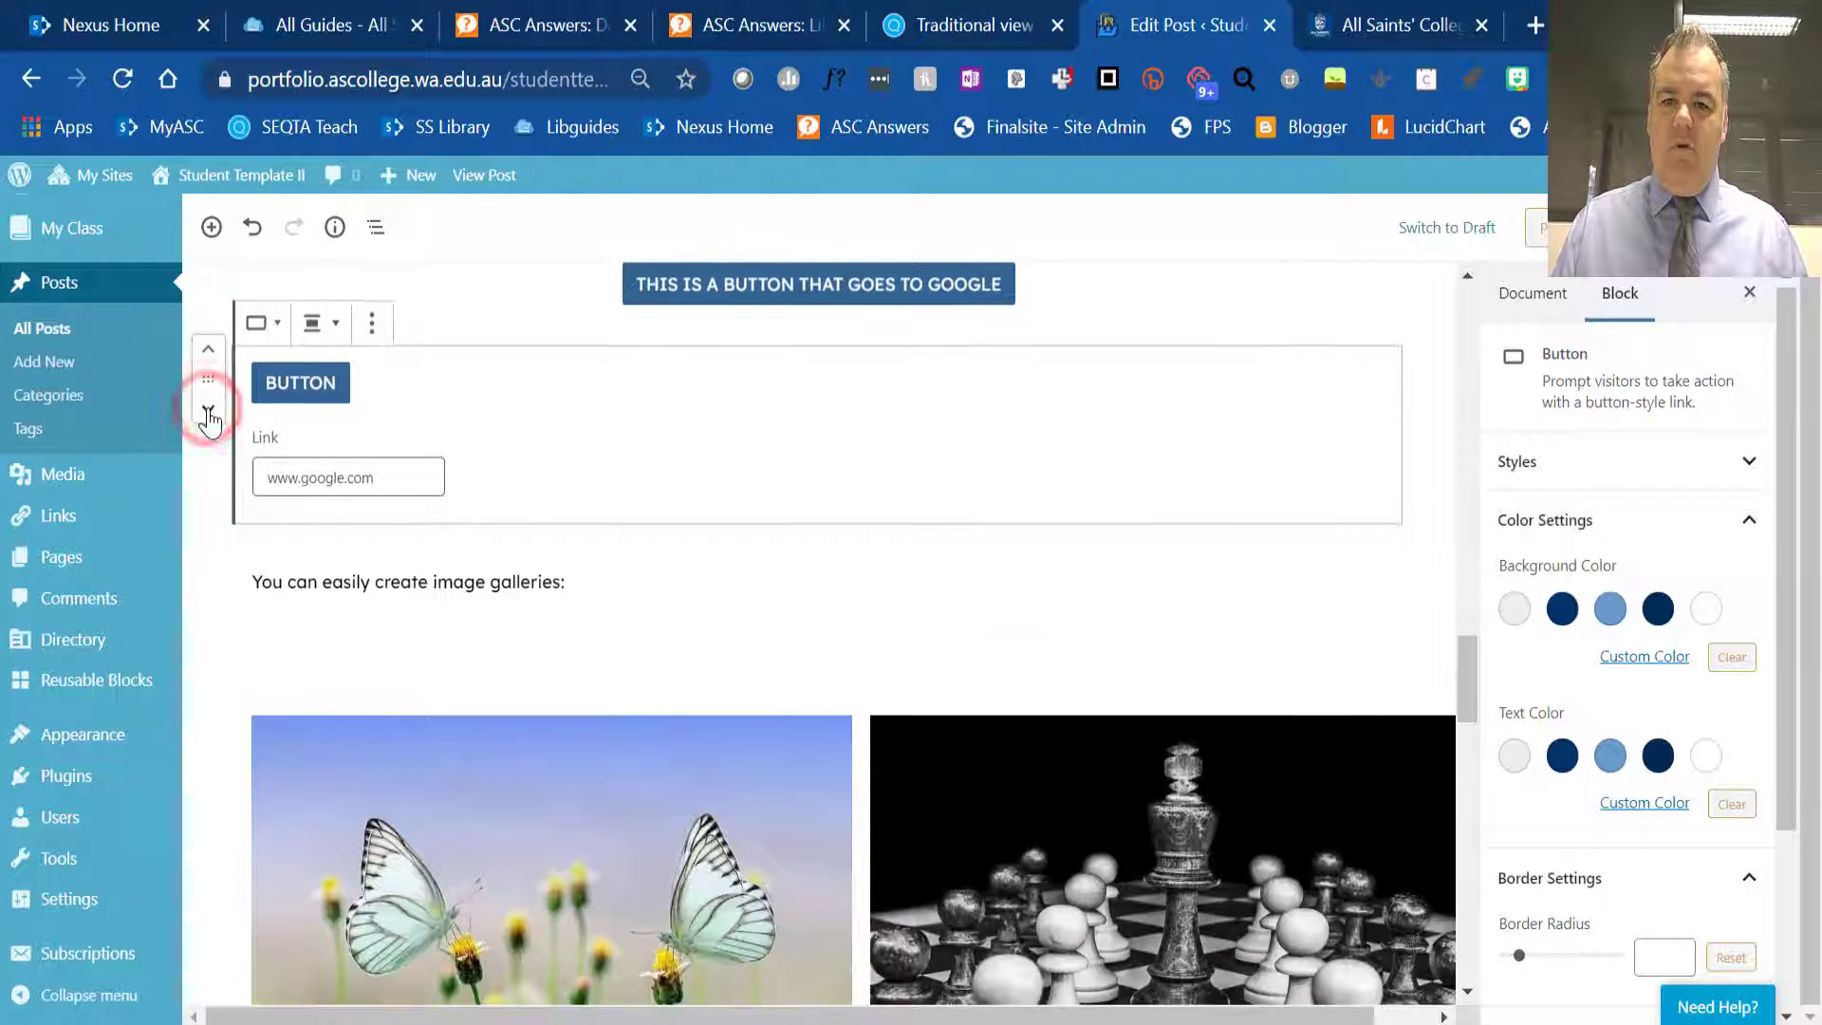
left_click(207, 410)
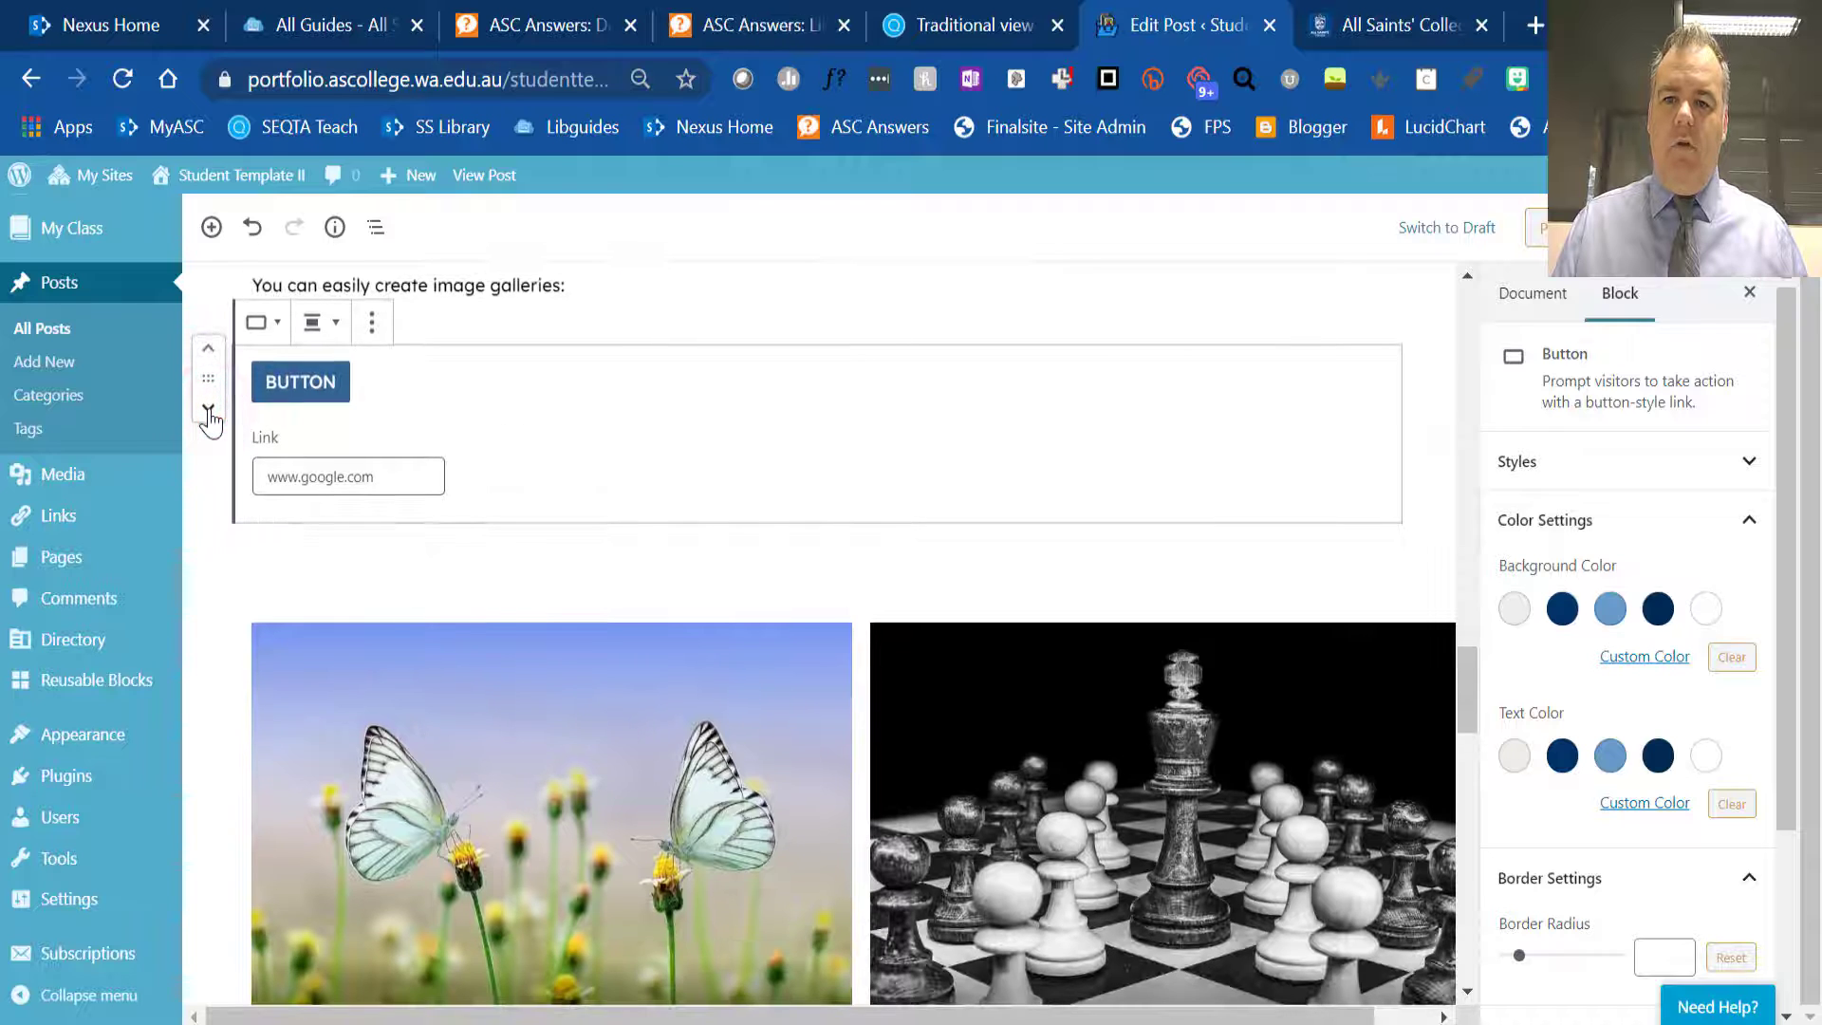
left_click(336, 324)
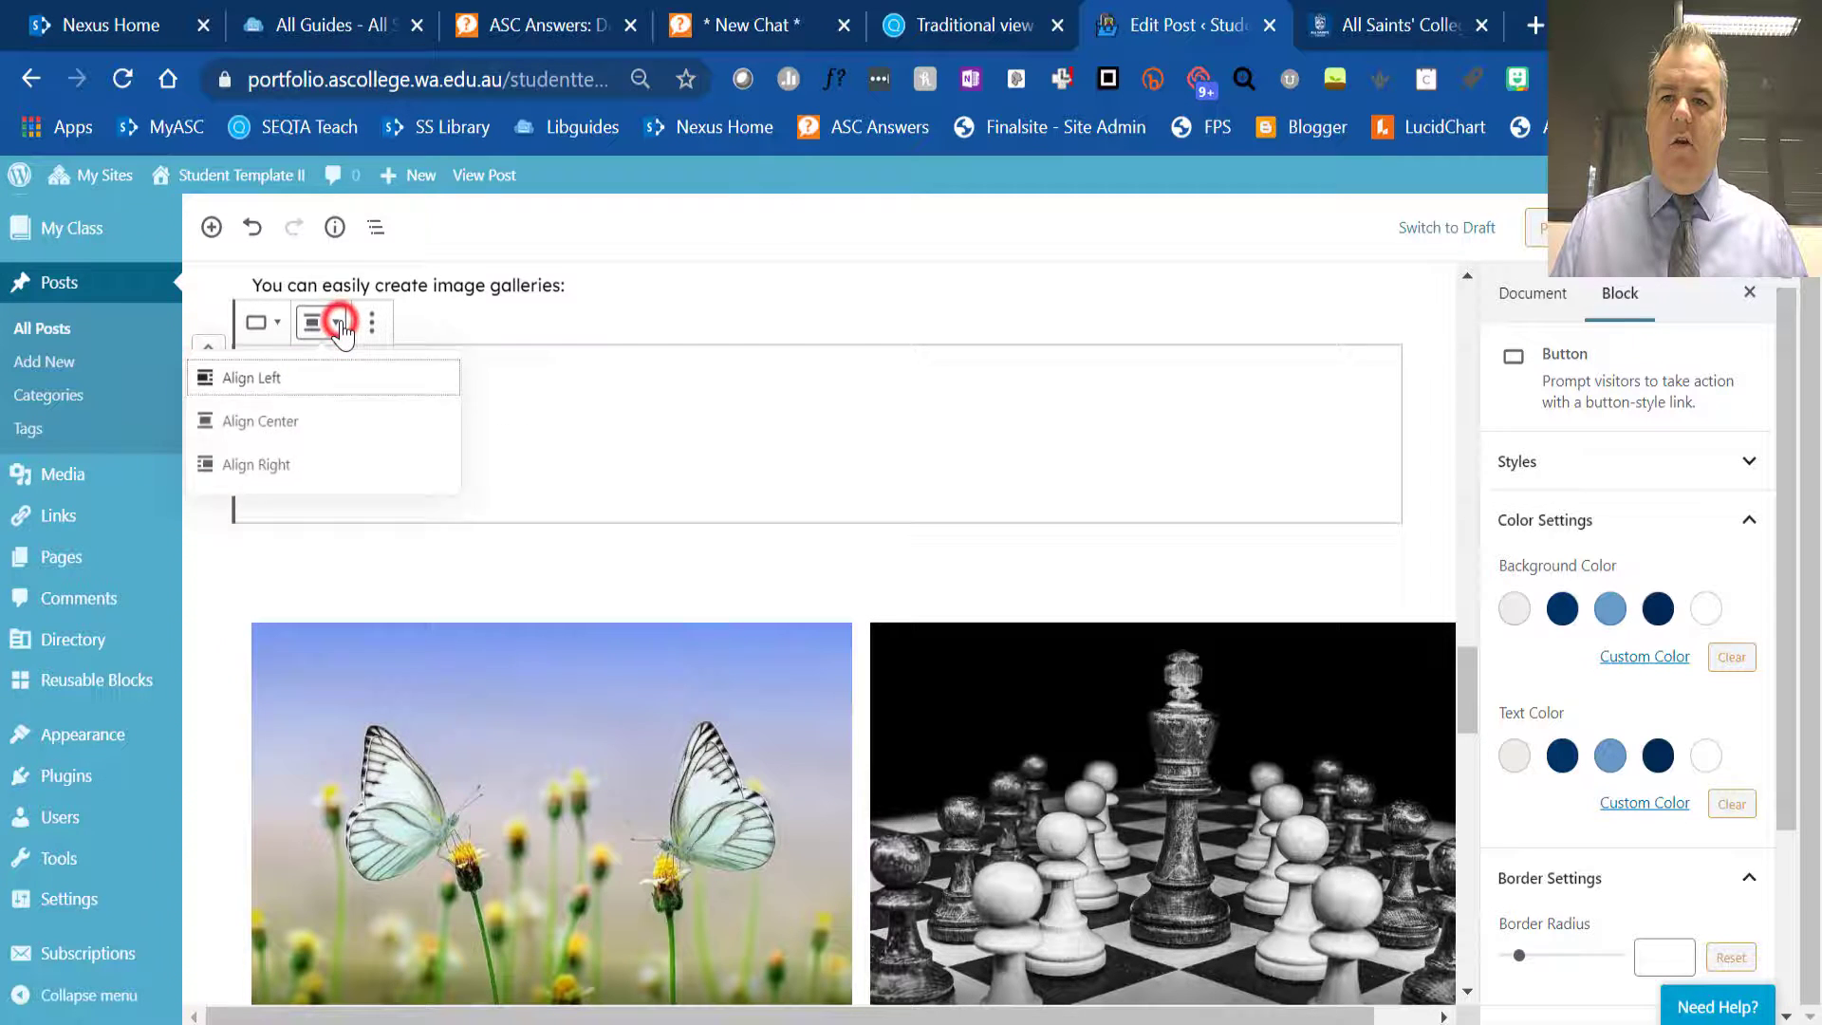
left_click(281, 426)
left_click(977, 408)
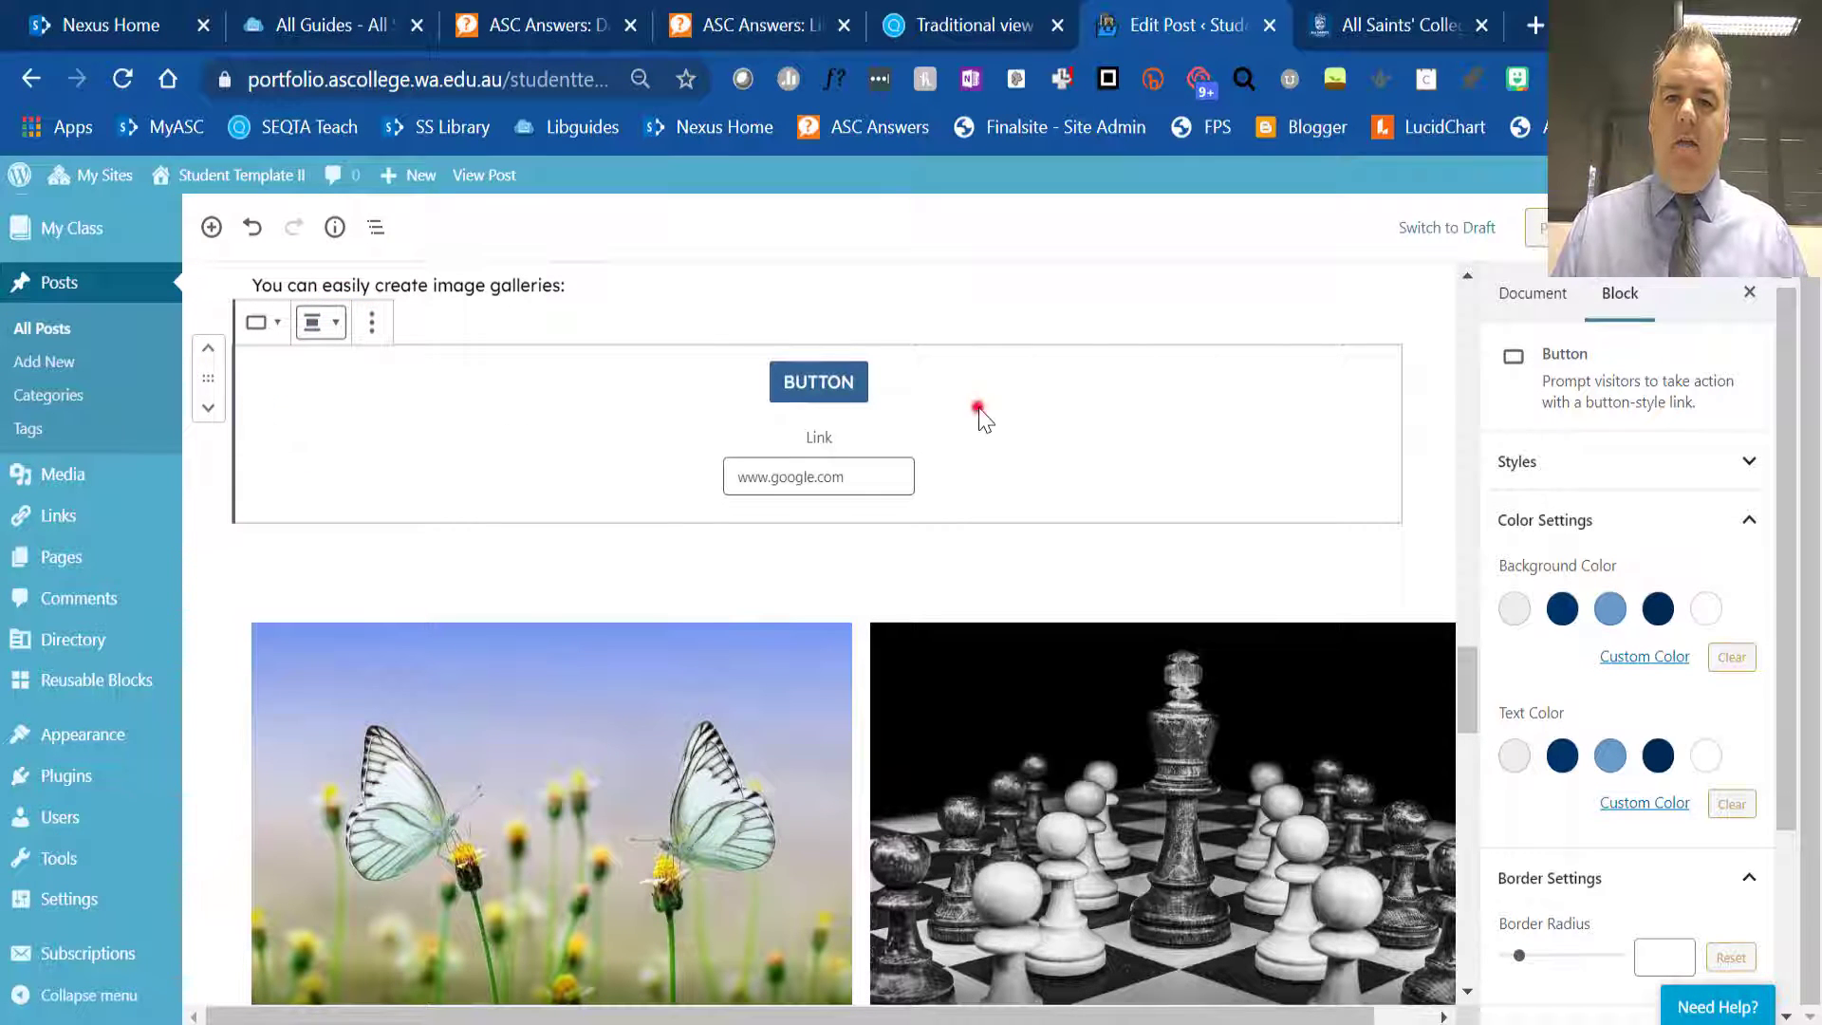
left_click(1092, 290)
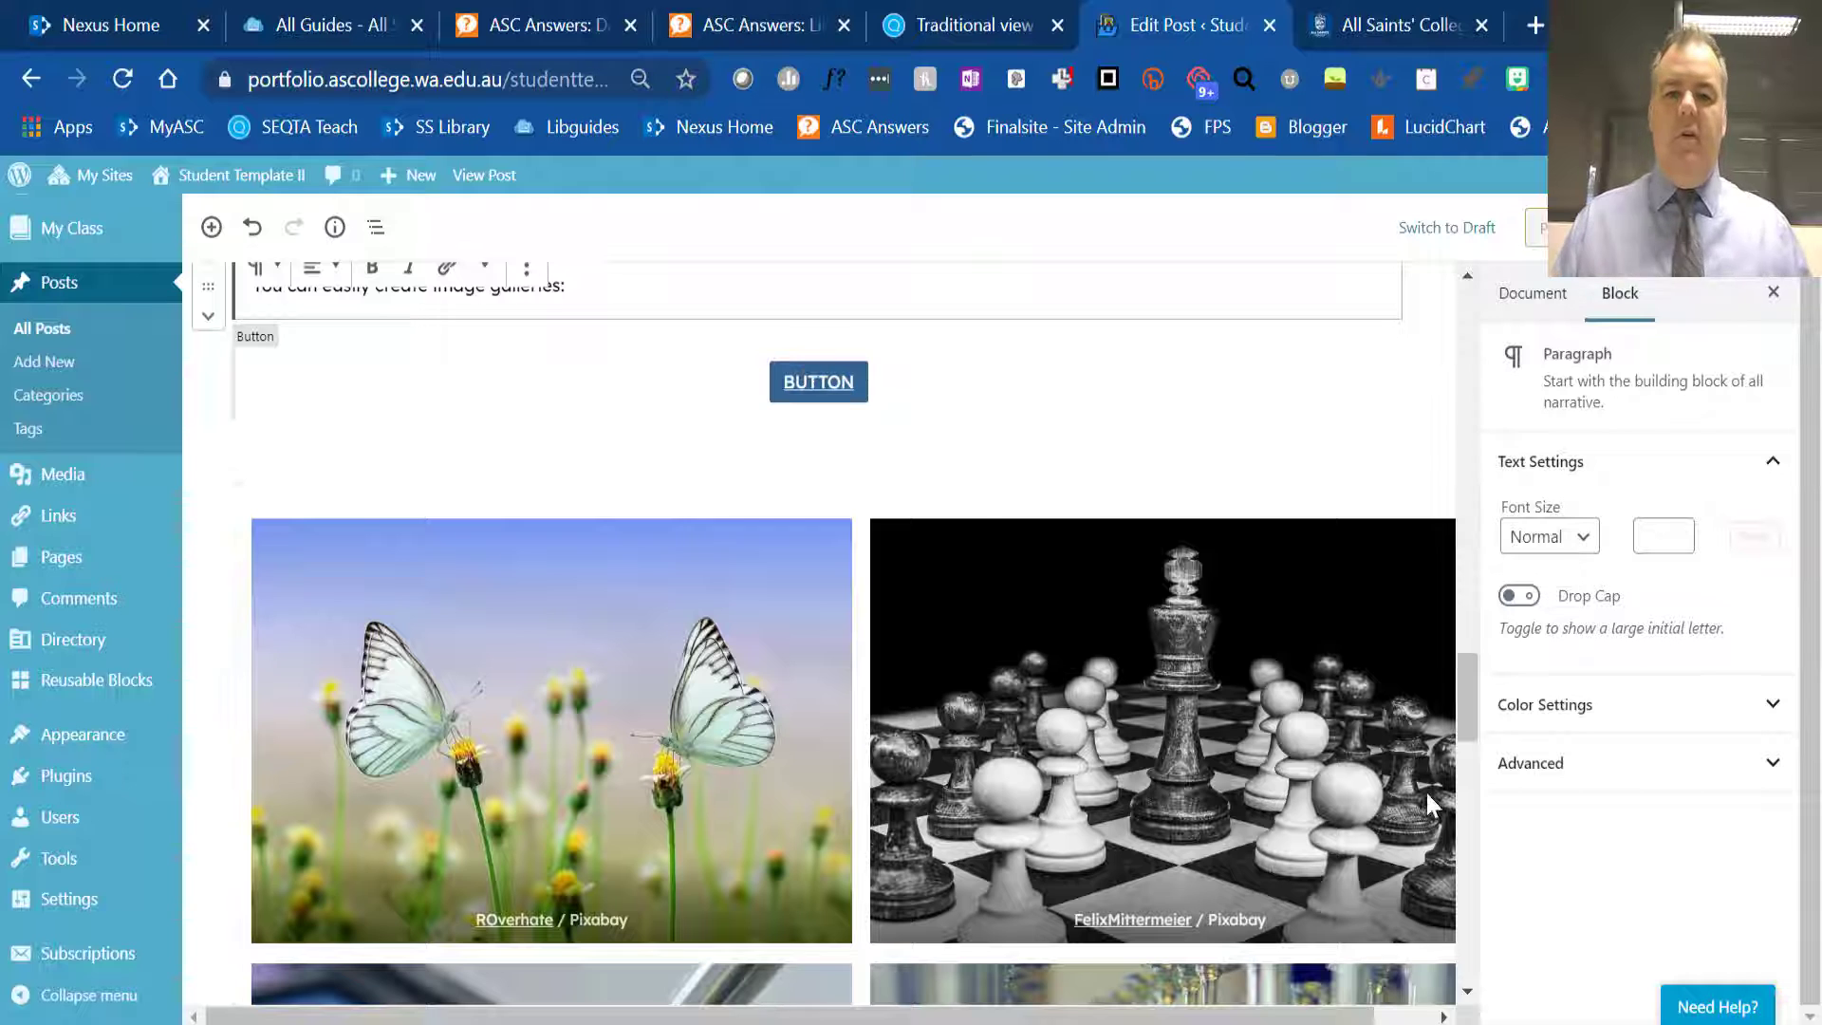
- Examine the rest of the post's sample blocks, including the image gallery, quote and Instagram embed, and return to its beginning
scroll(1210, 612, "down", 6)
scroll(1197, 481, "down", 5)
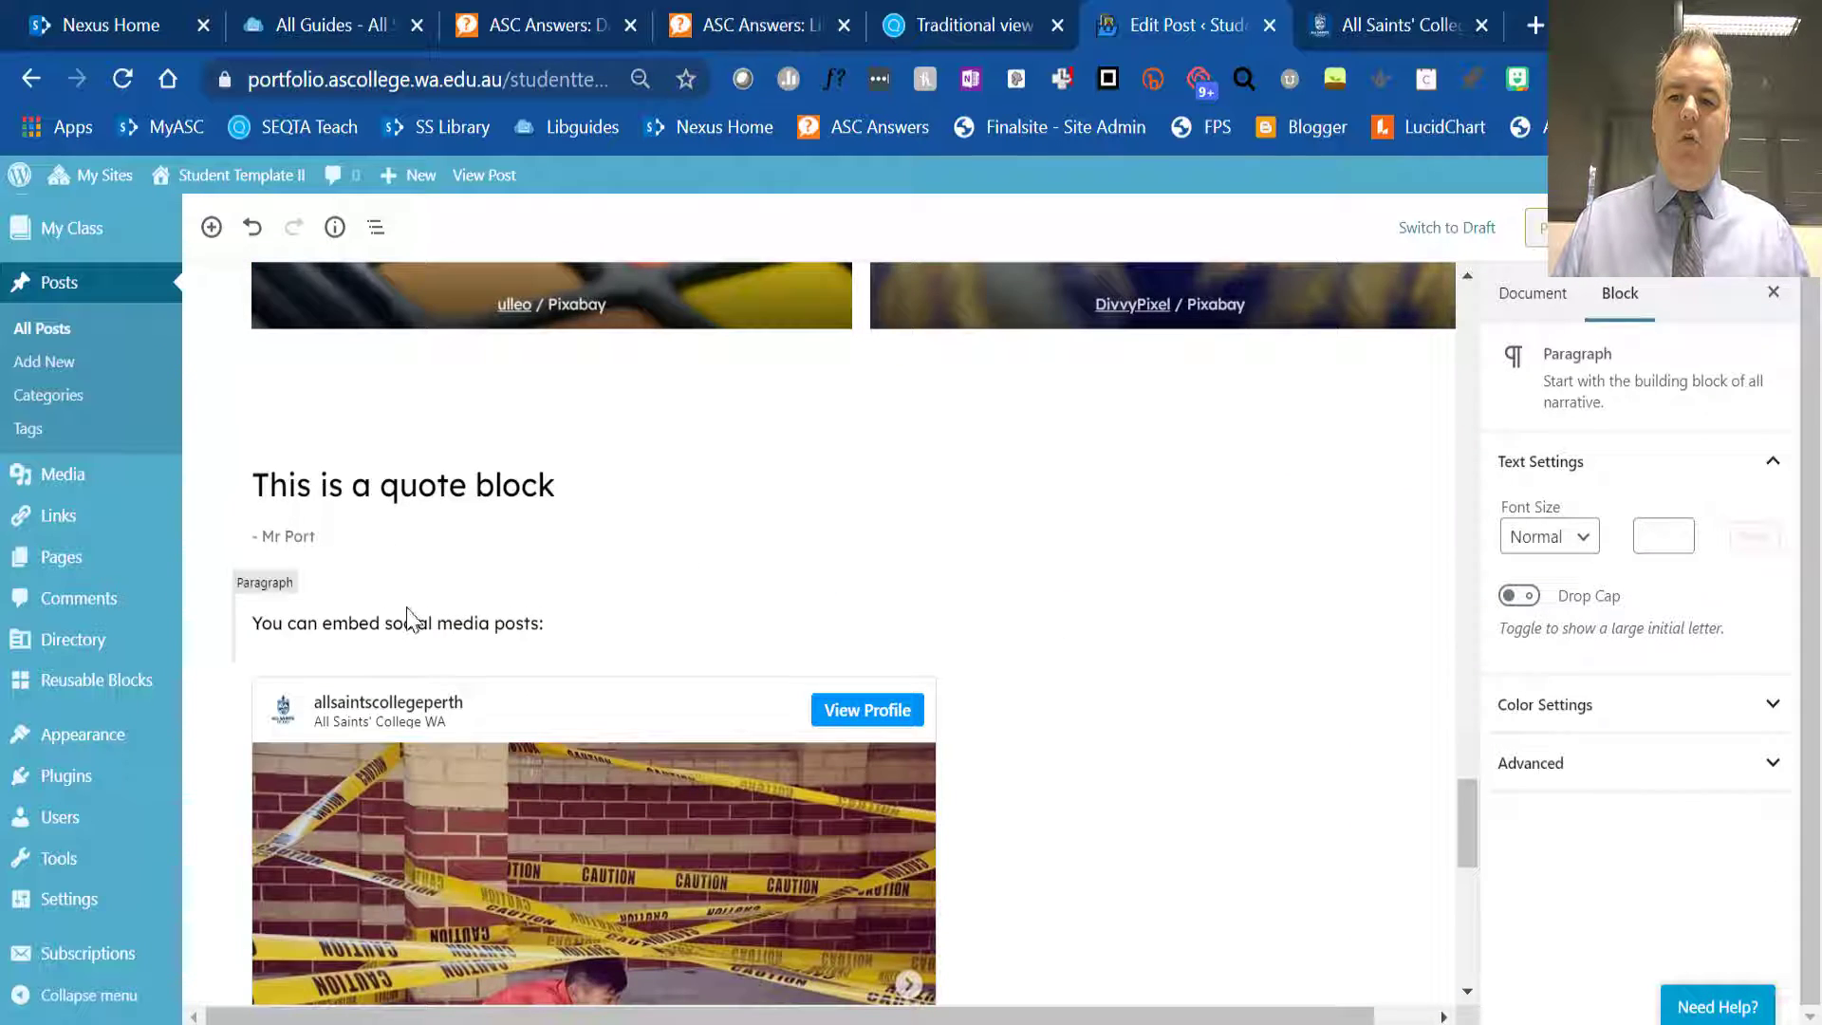
scroll(406, 617, "down", 5)
scroll(713, 618, "down", 5)
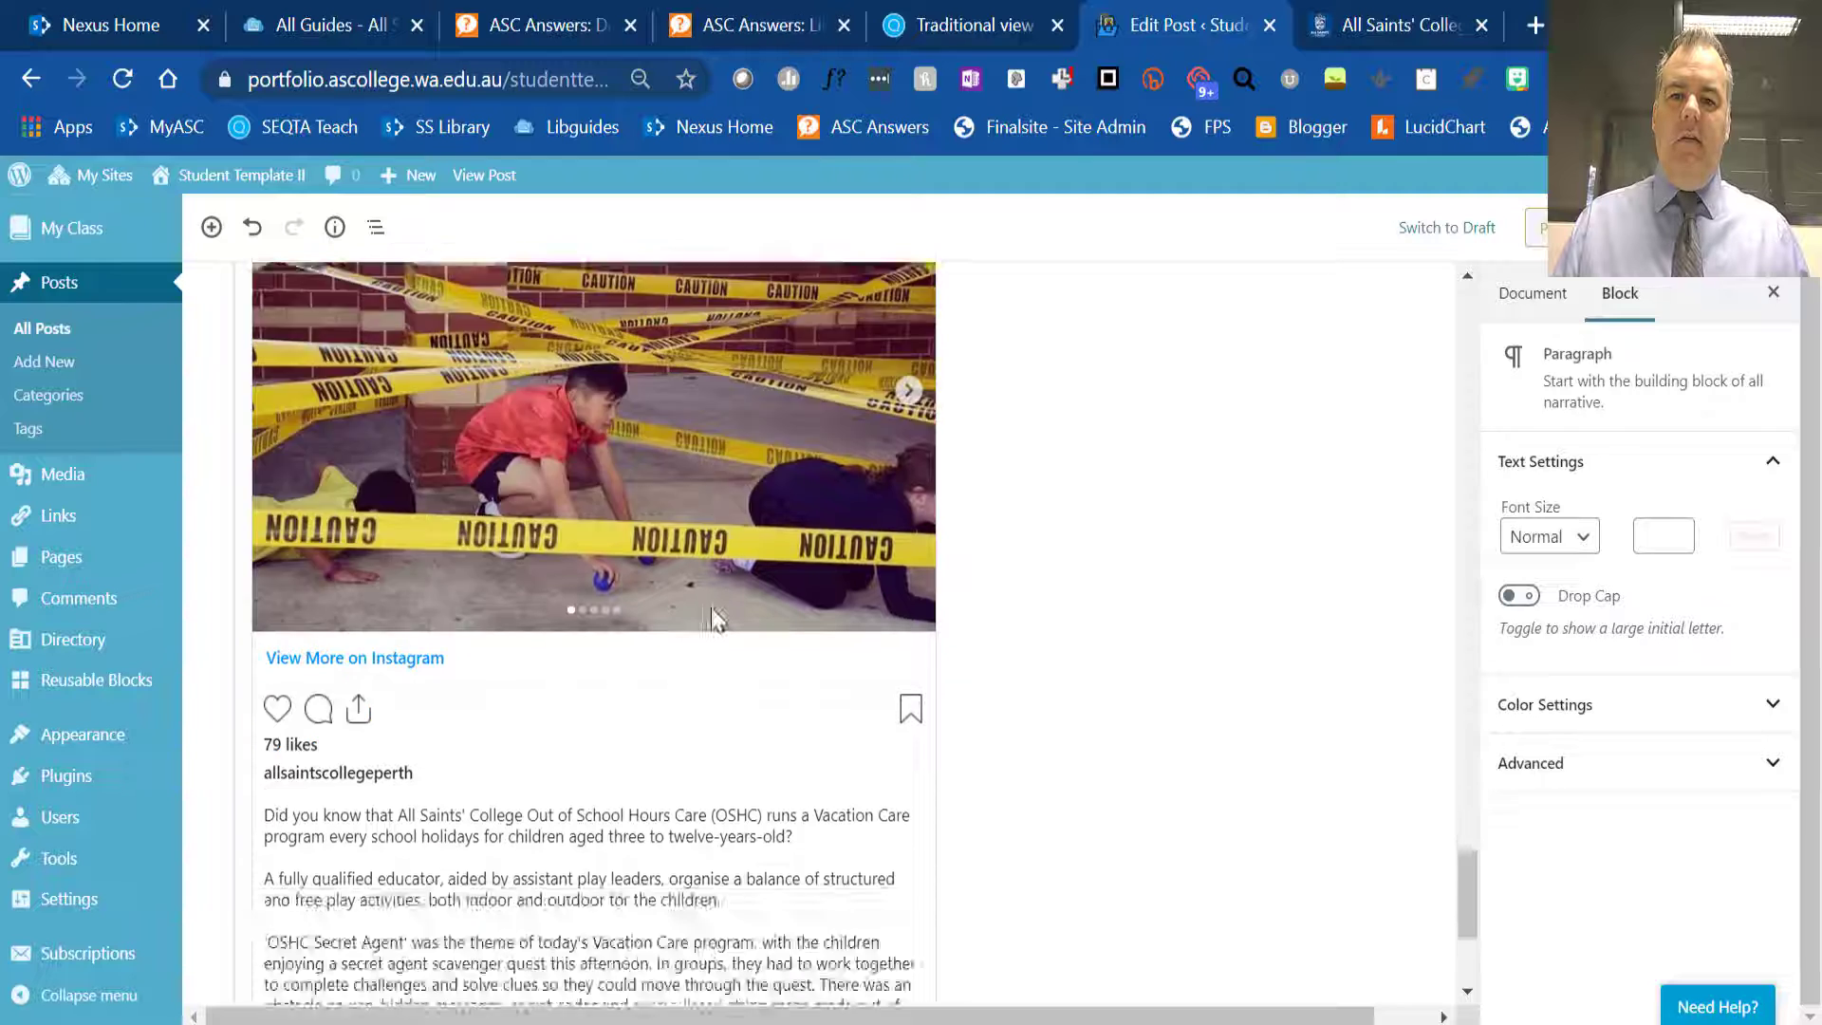
scroll(713, 617, "up", 5)
scroll(714, 617, "down", 5)
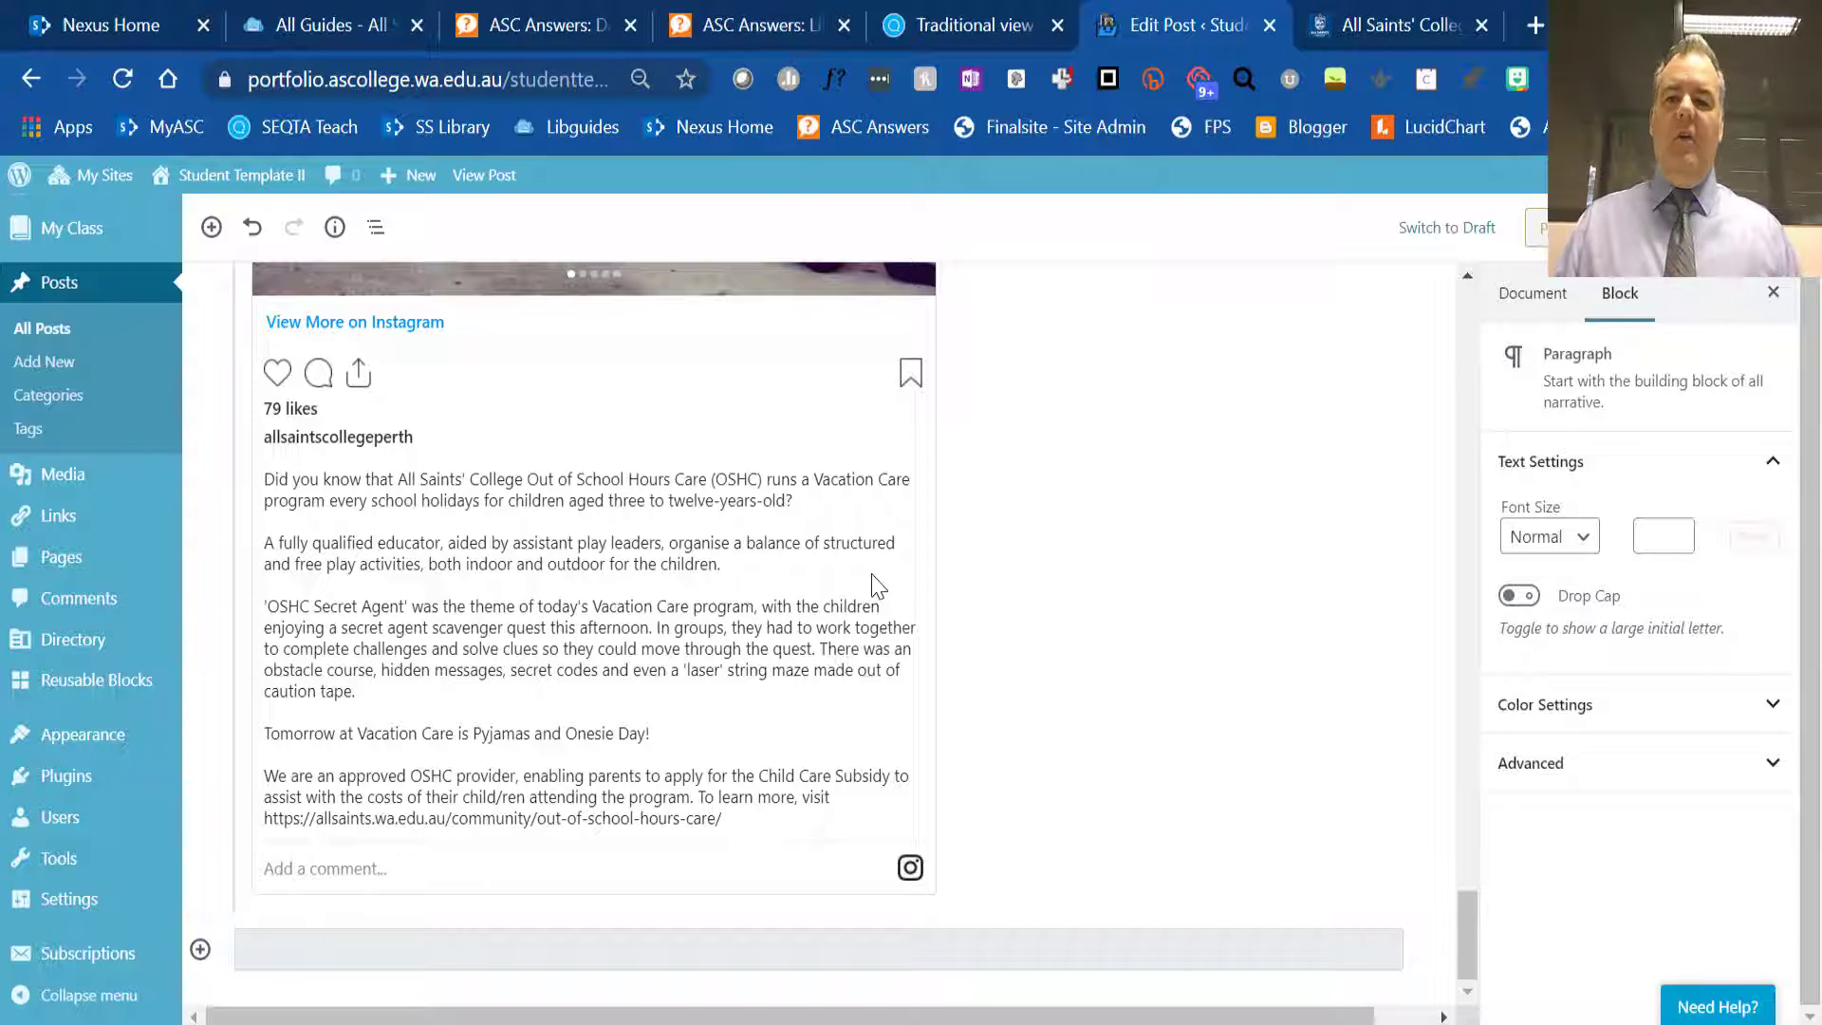
scroll(1131, 491, "up", 15)
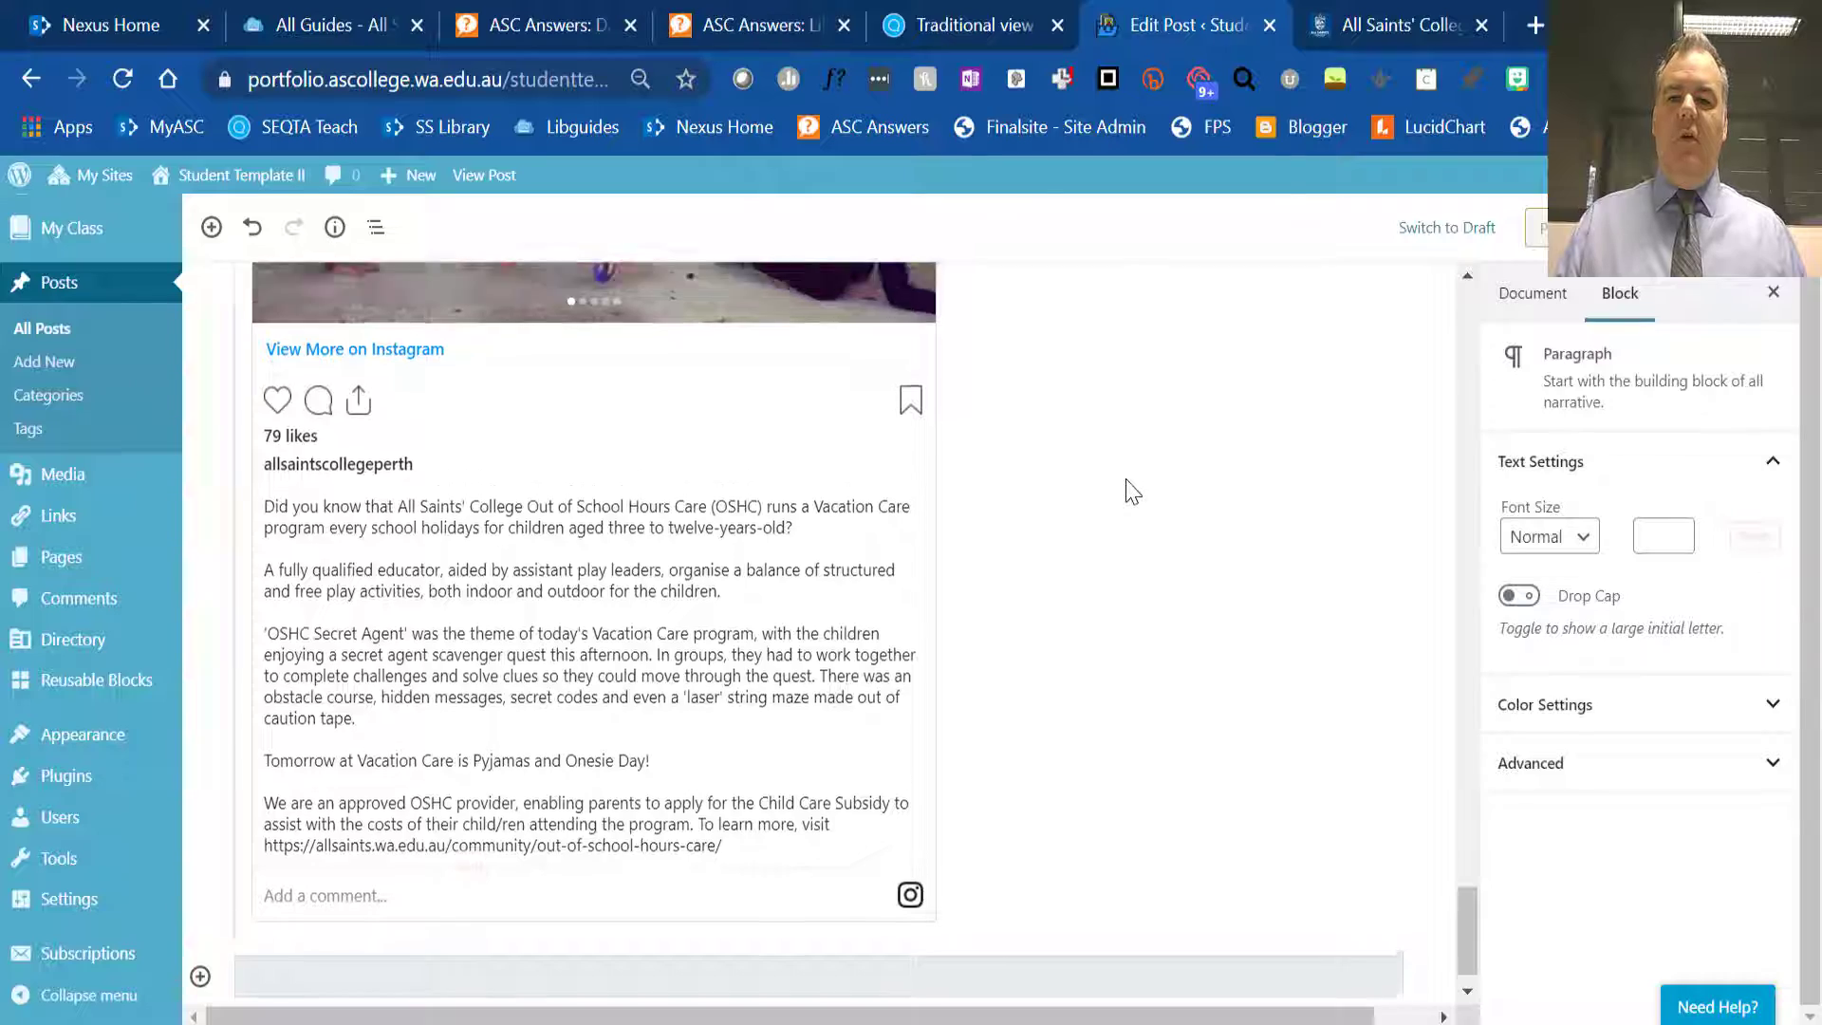
scroll(1127, 481, "up", 20)
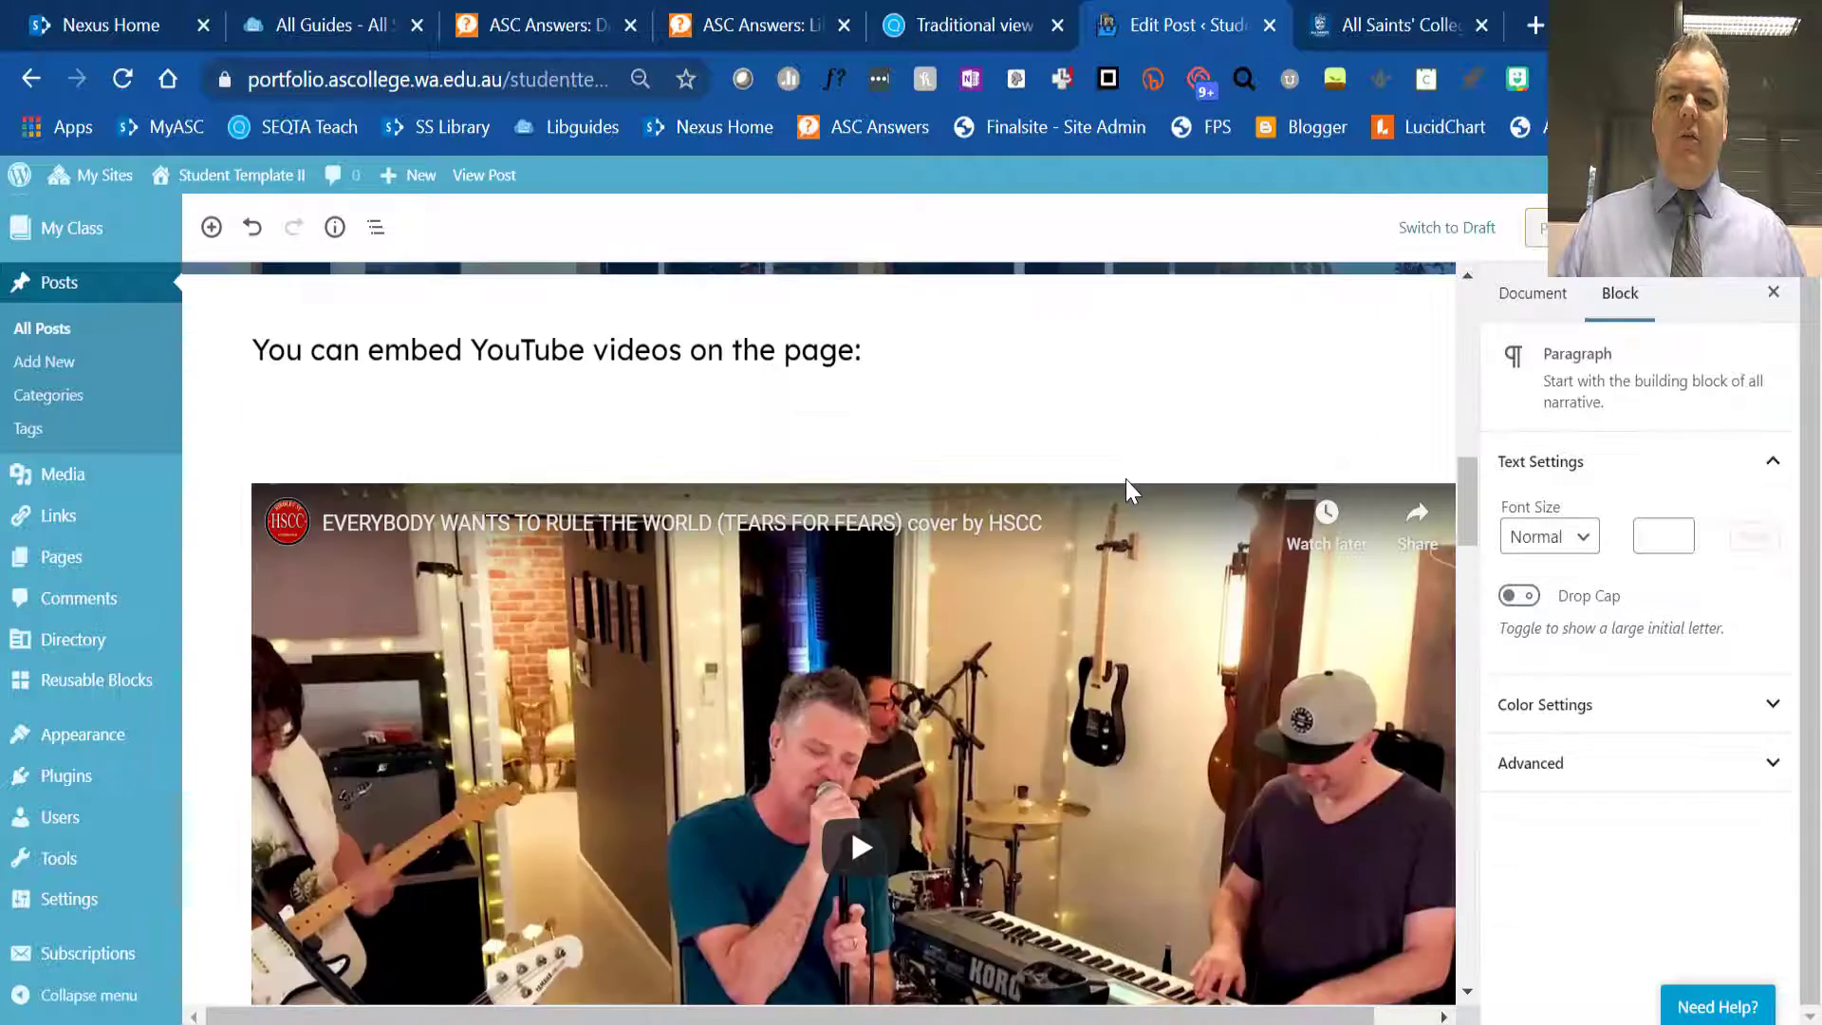
scroll(1133, 479, "up", 1)
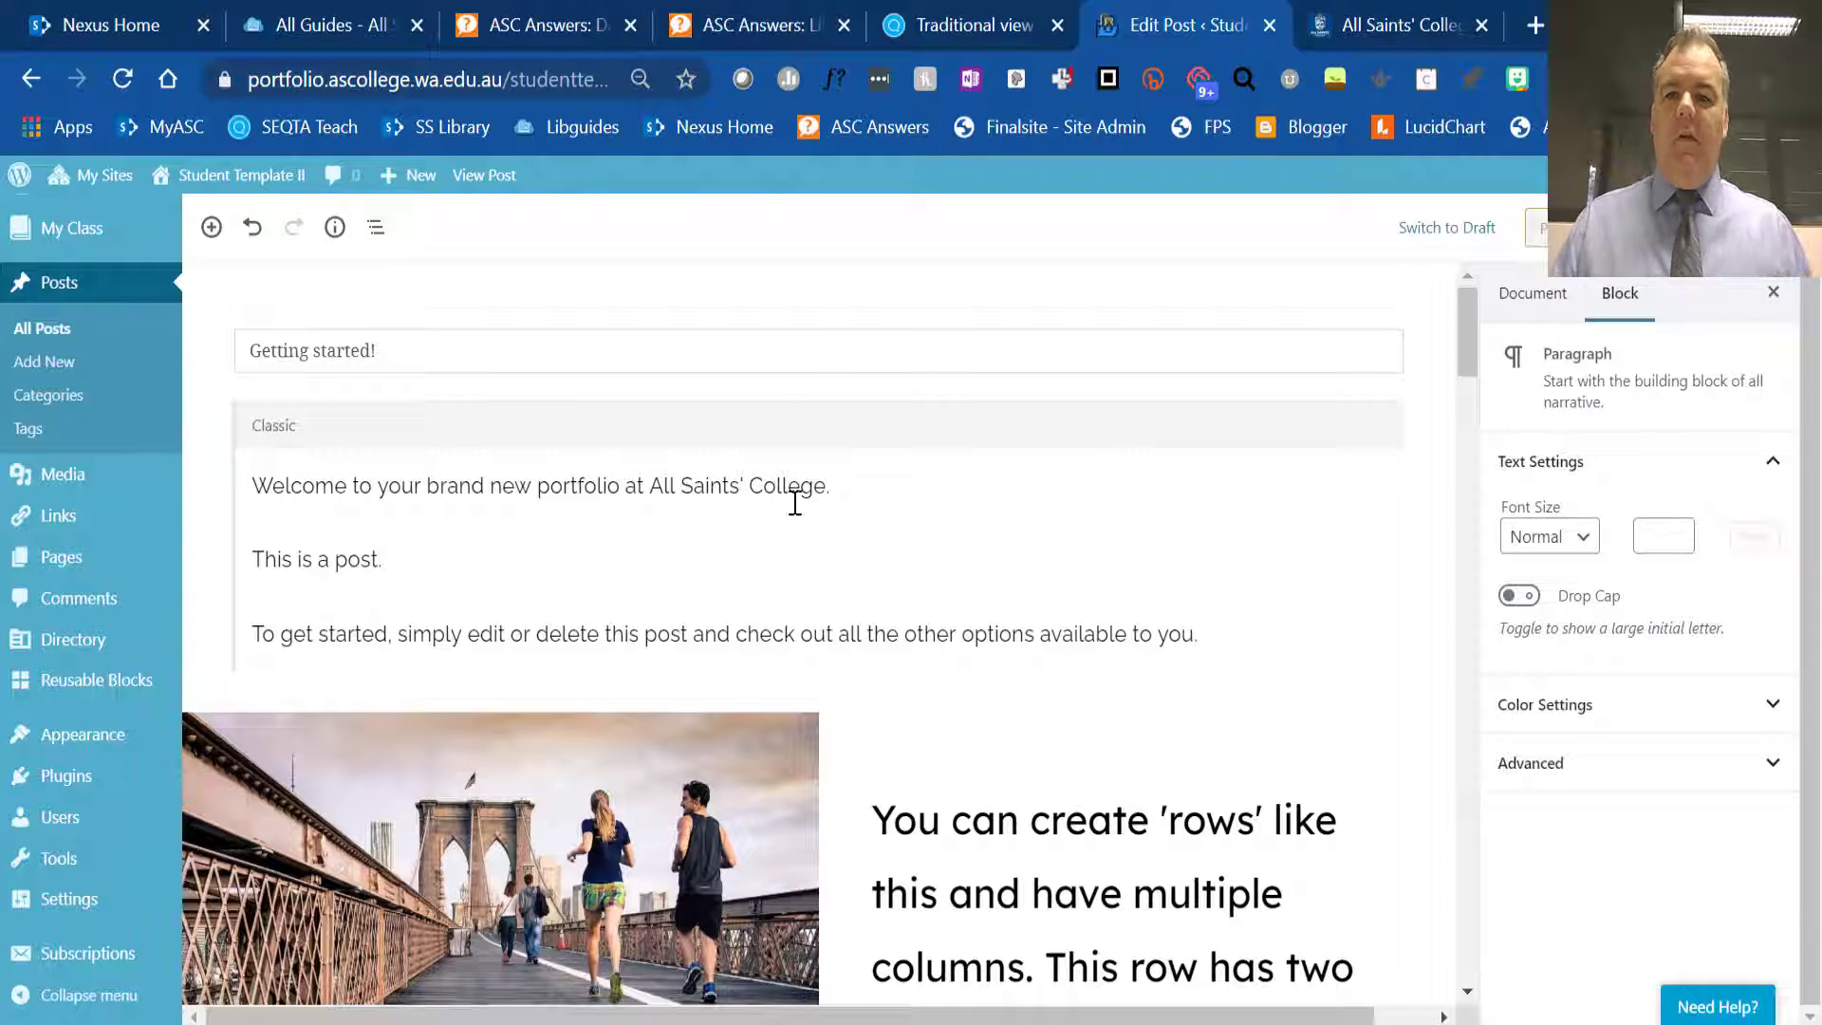
- Show the post's document settings and expand its Categories list to review the available categories
left_click(1532, 293)
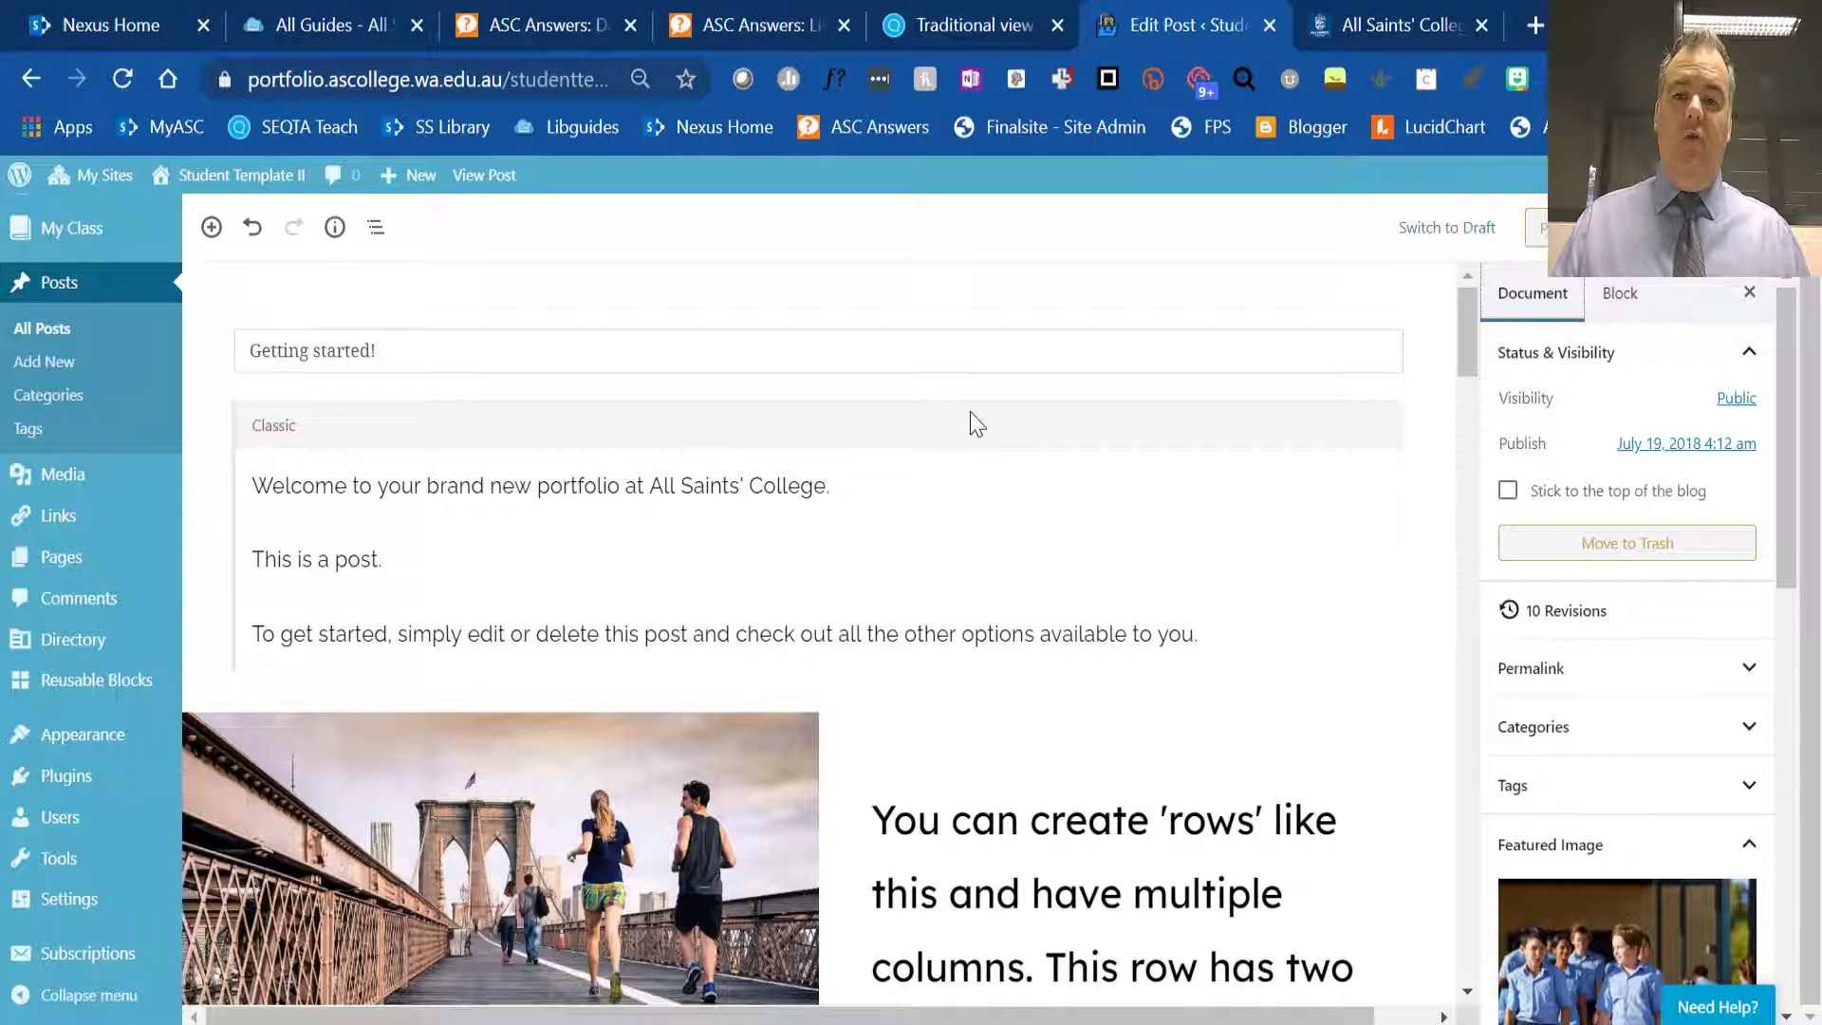
scroll(977, 424, "down", 2)
scroll(977, 419, "up", 2)
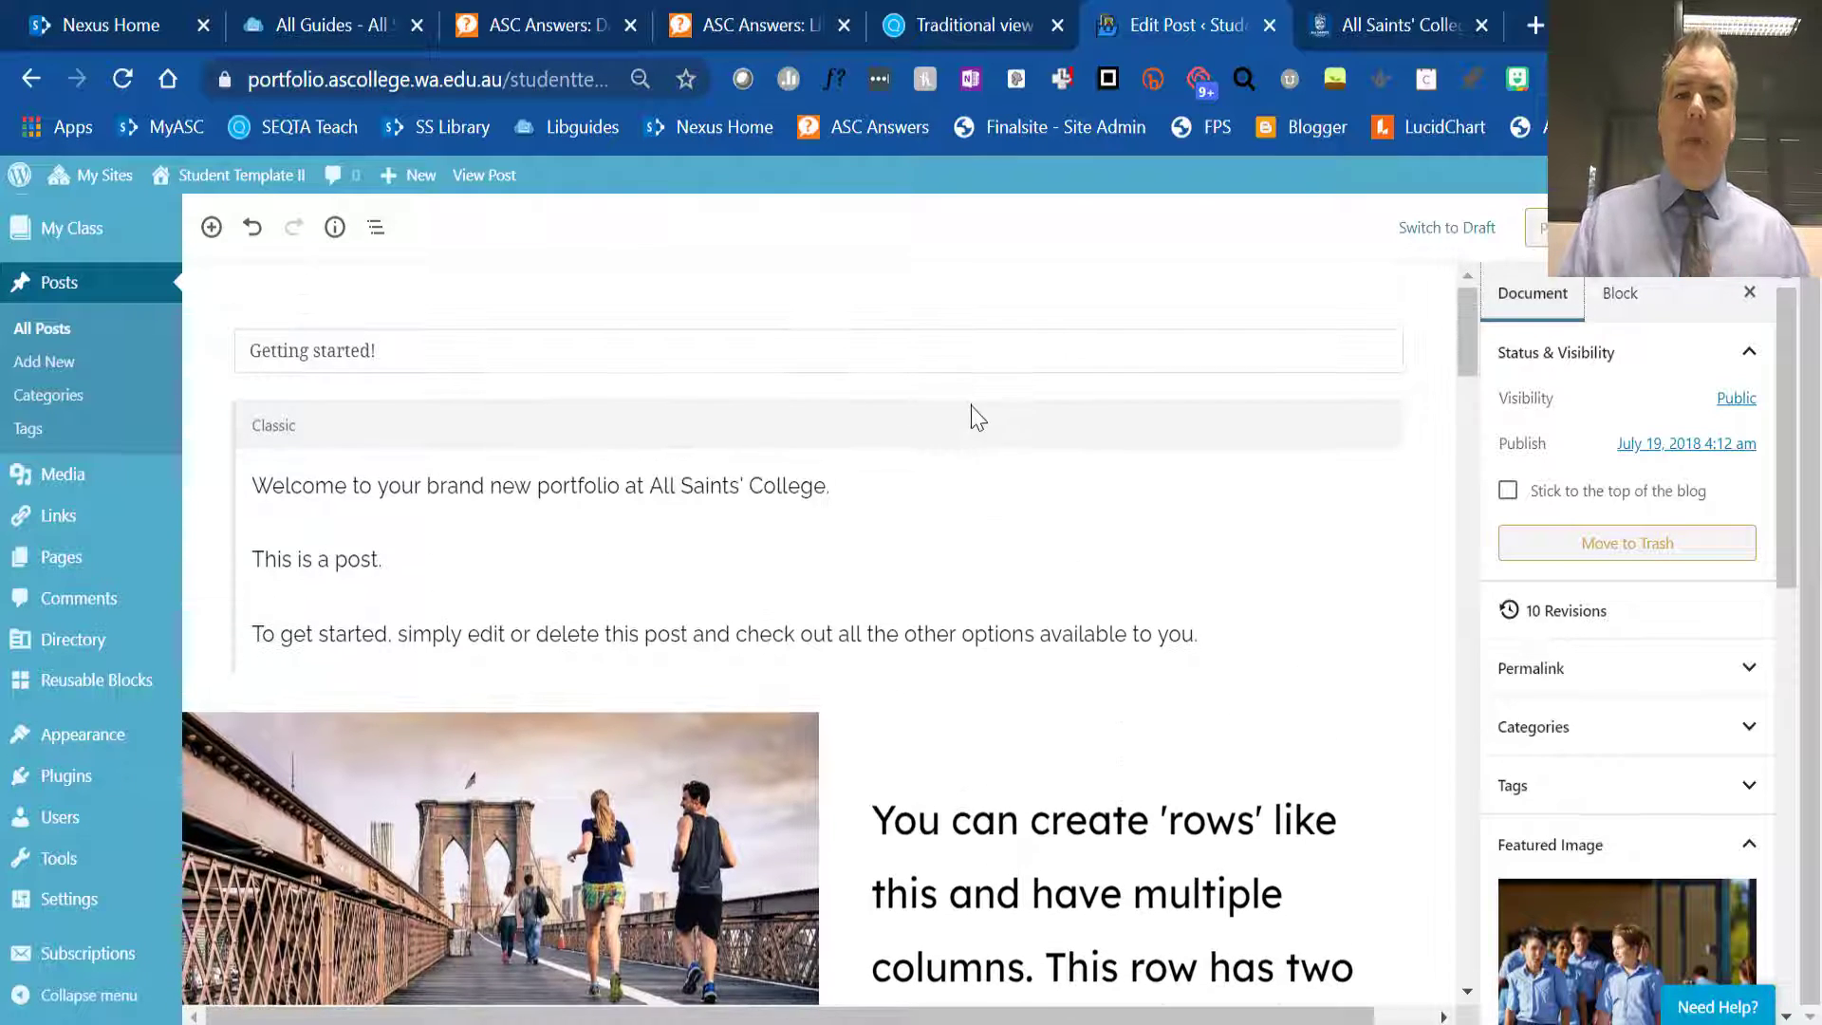
left_click(1749, 725)
scroll(1686, 626, "down", 3)
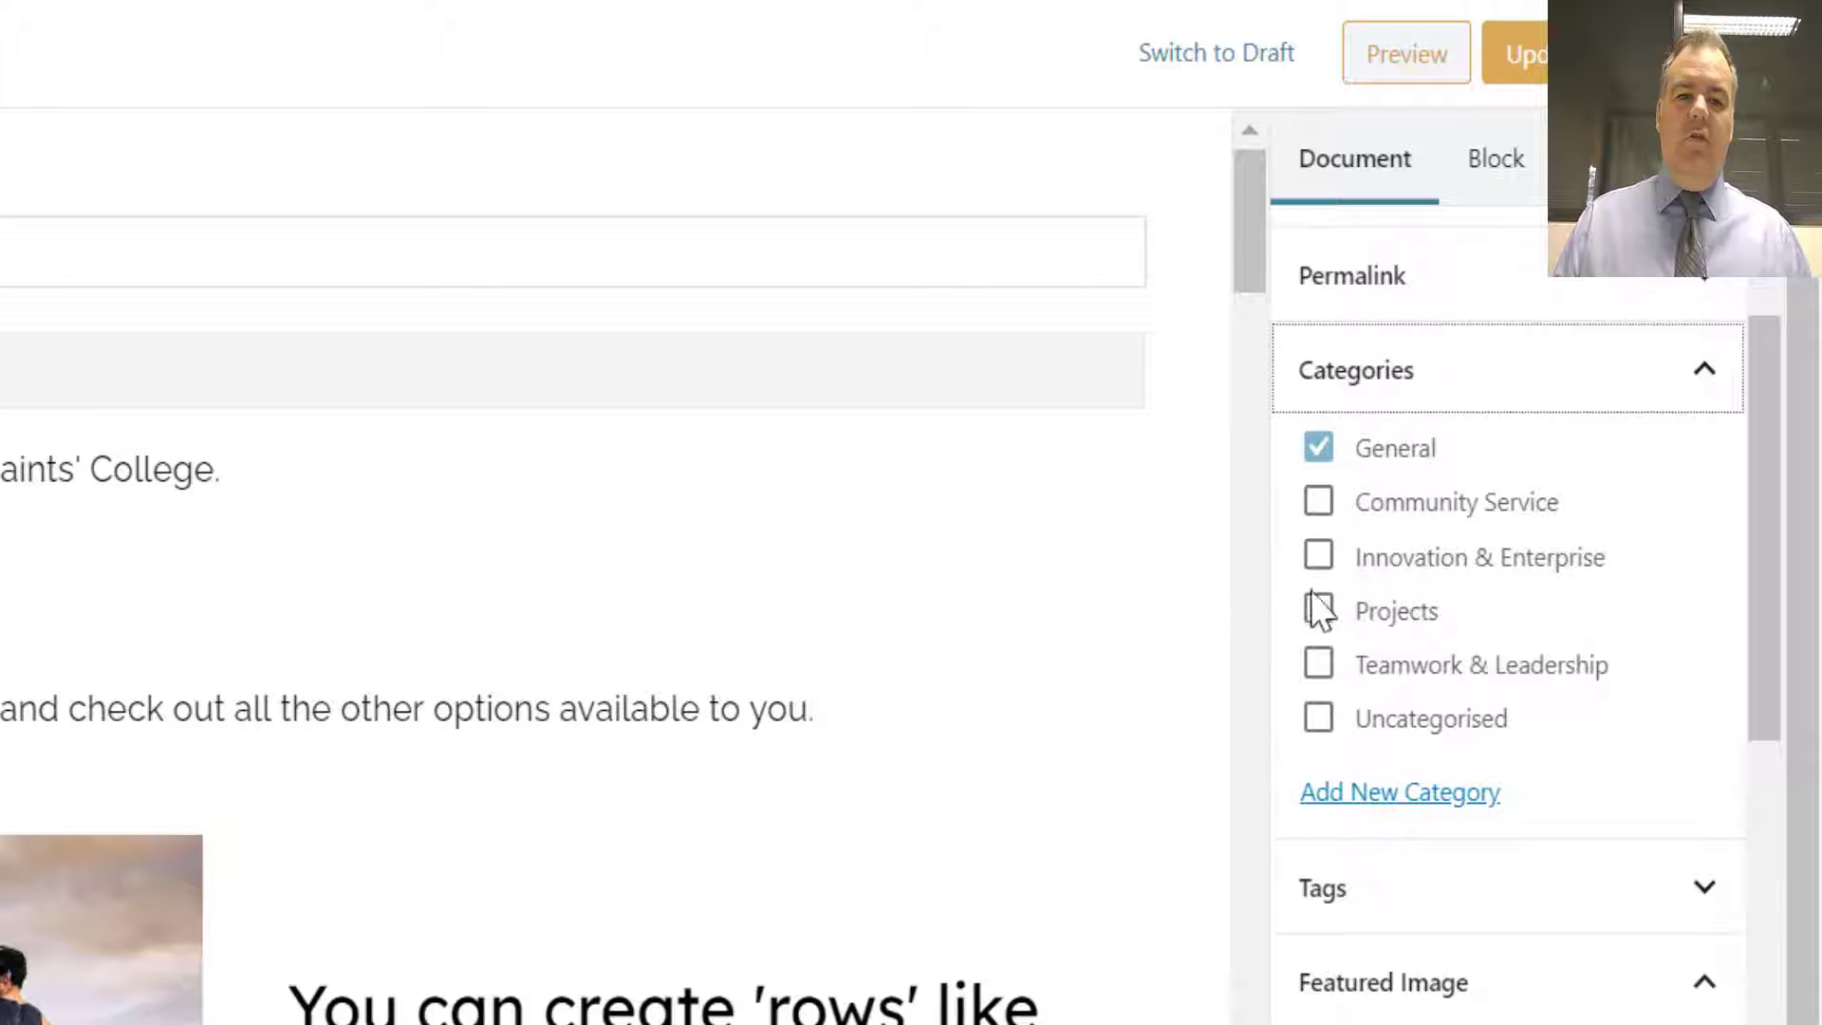
- Assign the Getting started! post to the Innovation & Enterprise category alongside General and update the post
left_click(1318, 557)
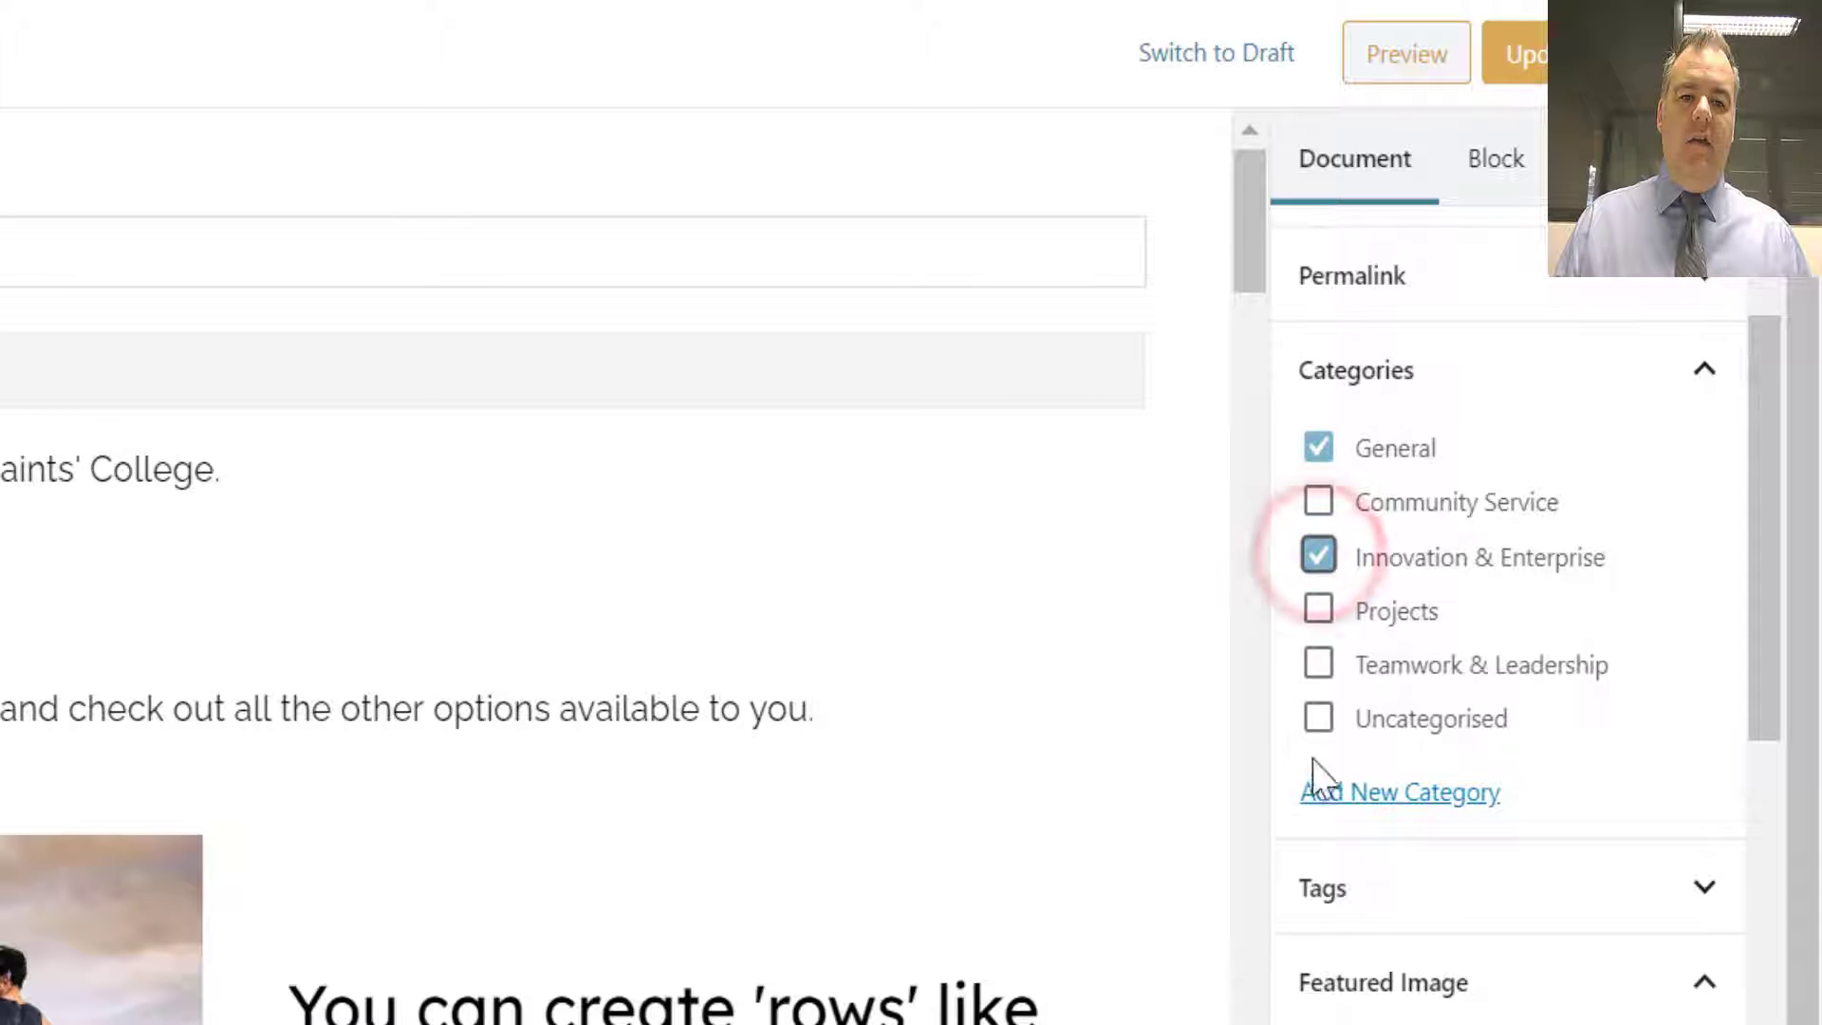
left_click(1318, 663)
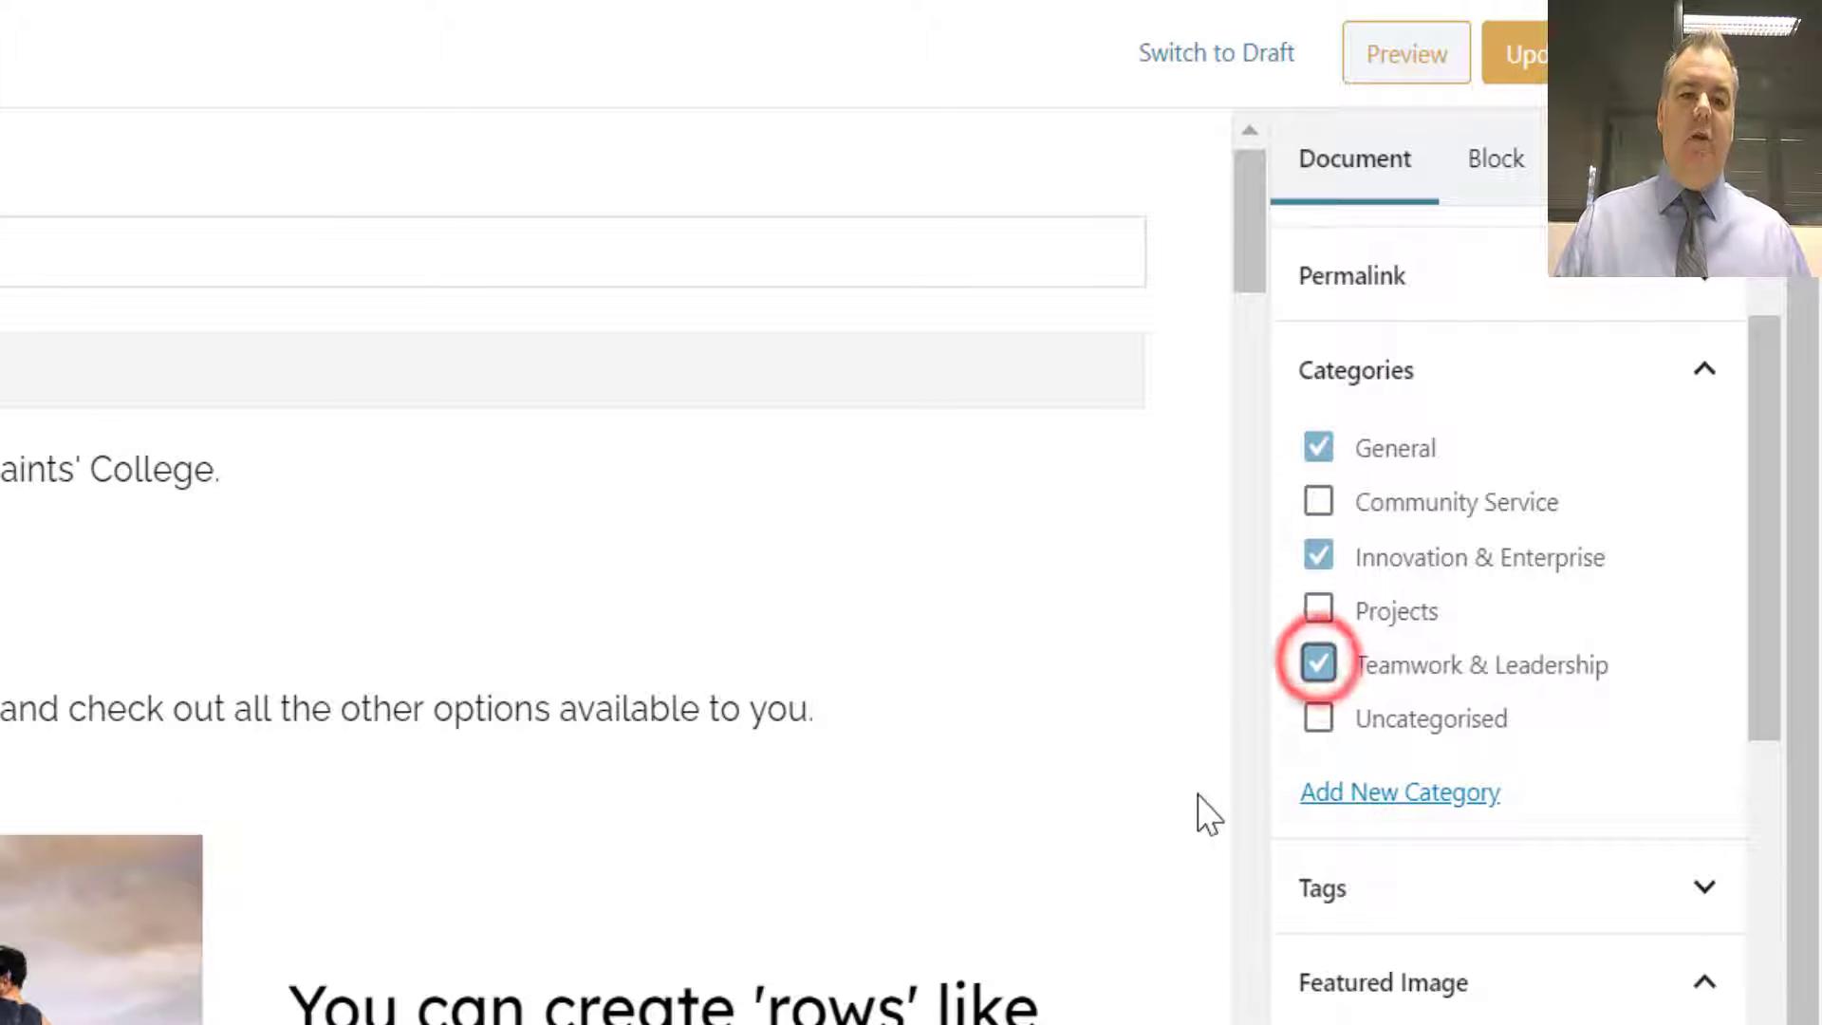
left_click(1318, 608)
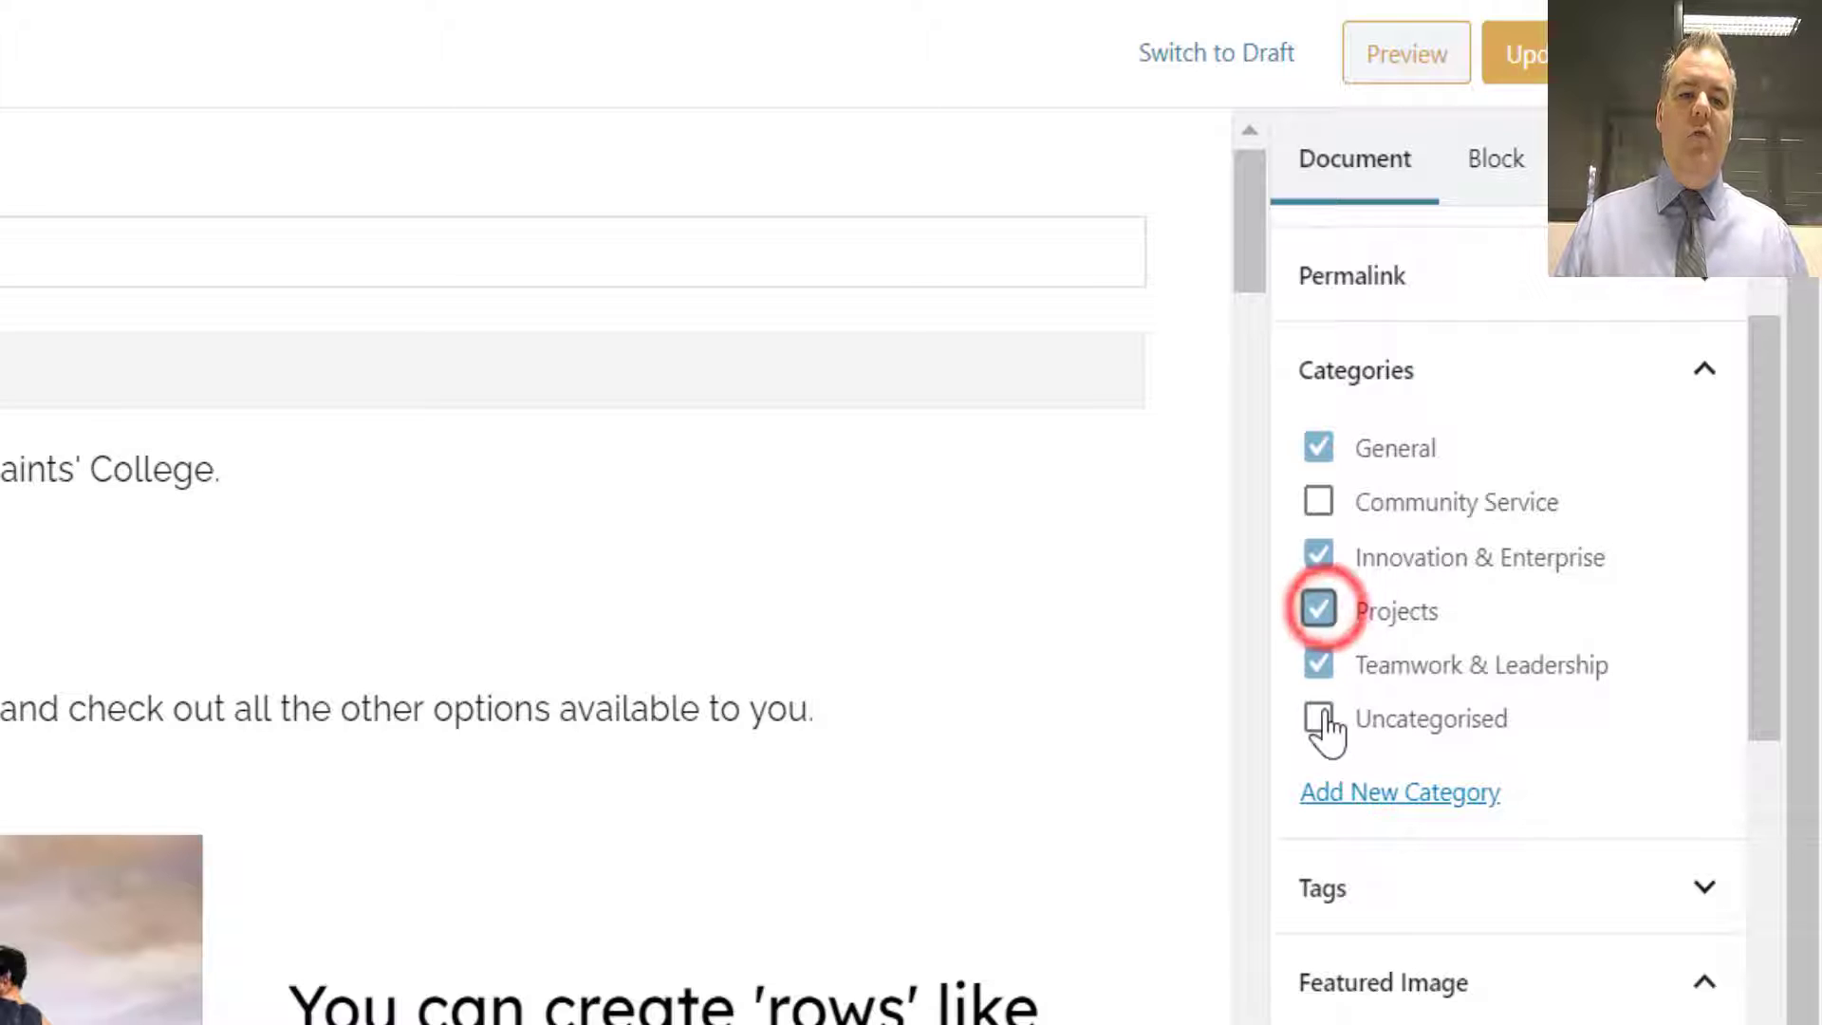
left_click(1318, 608)
left_click(1317, 662)
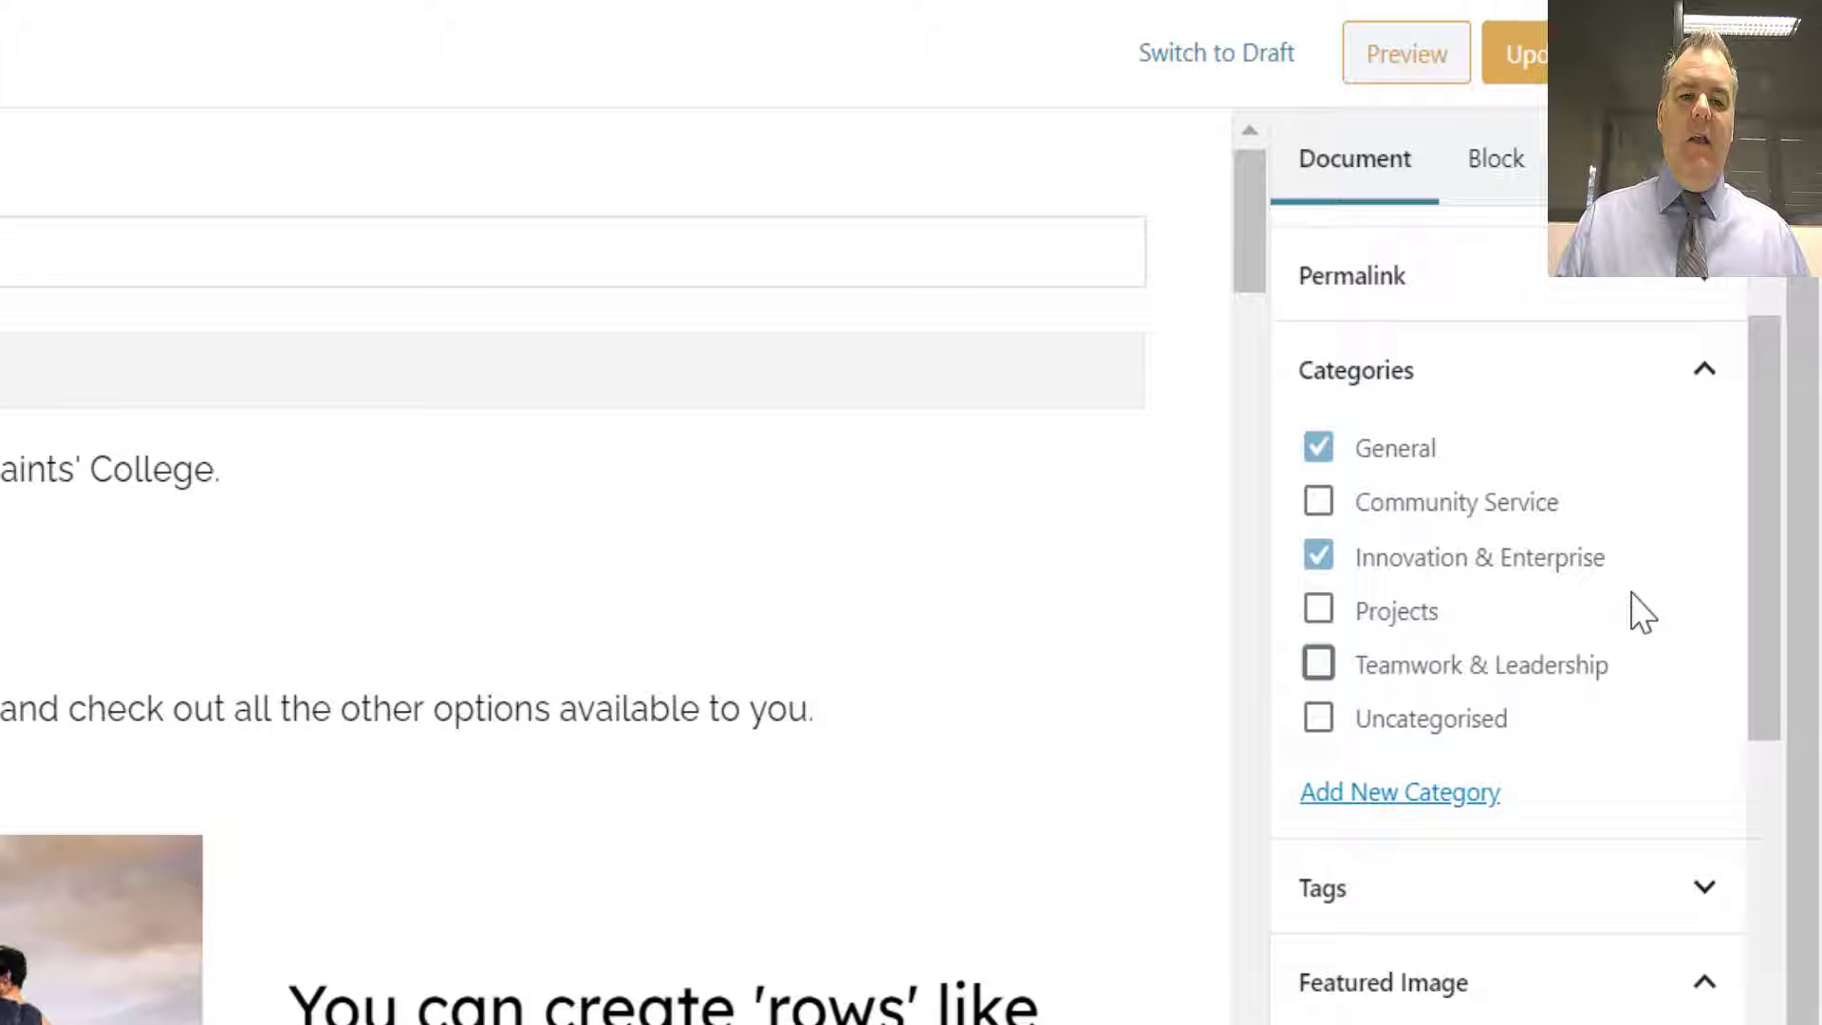
left_click(1518, 54)
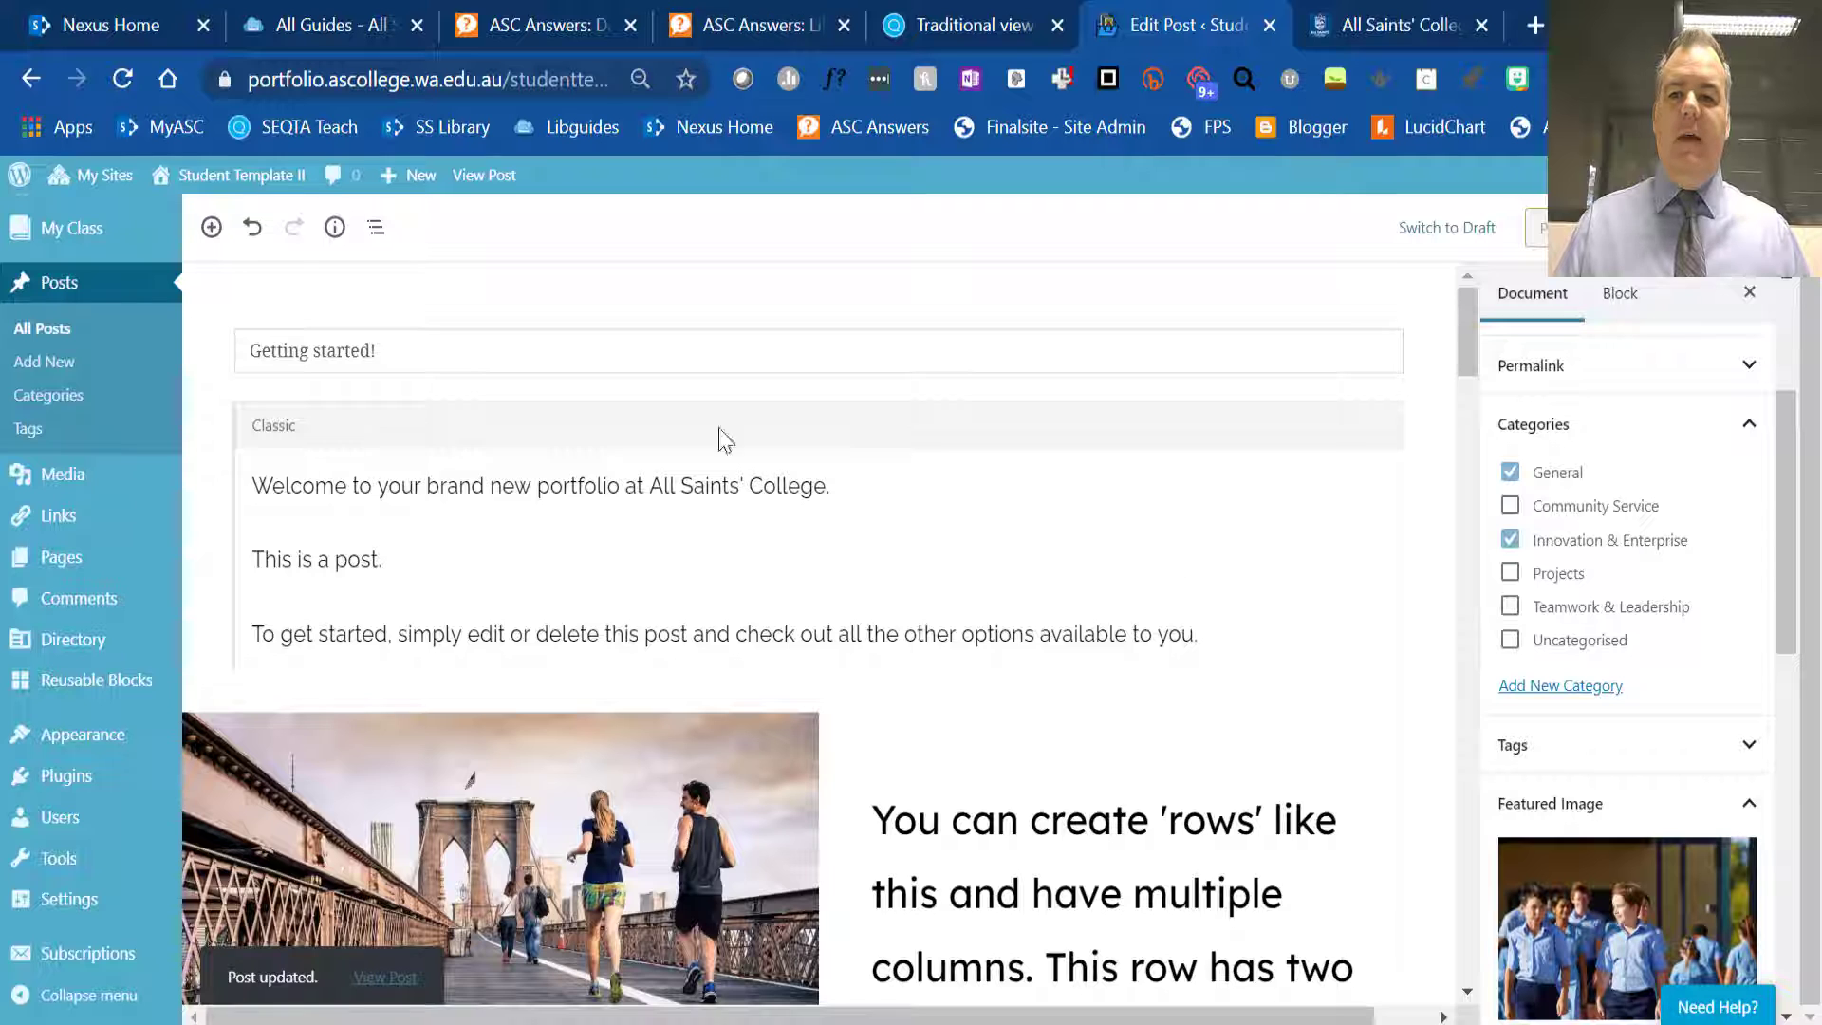
- Visit the Student Template II site and examine the Getting started! post on its home page
mouse_move(226, 180)
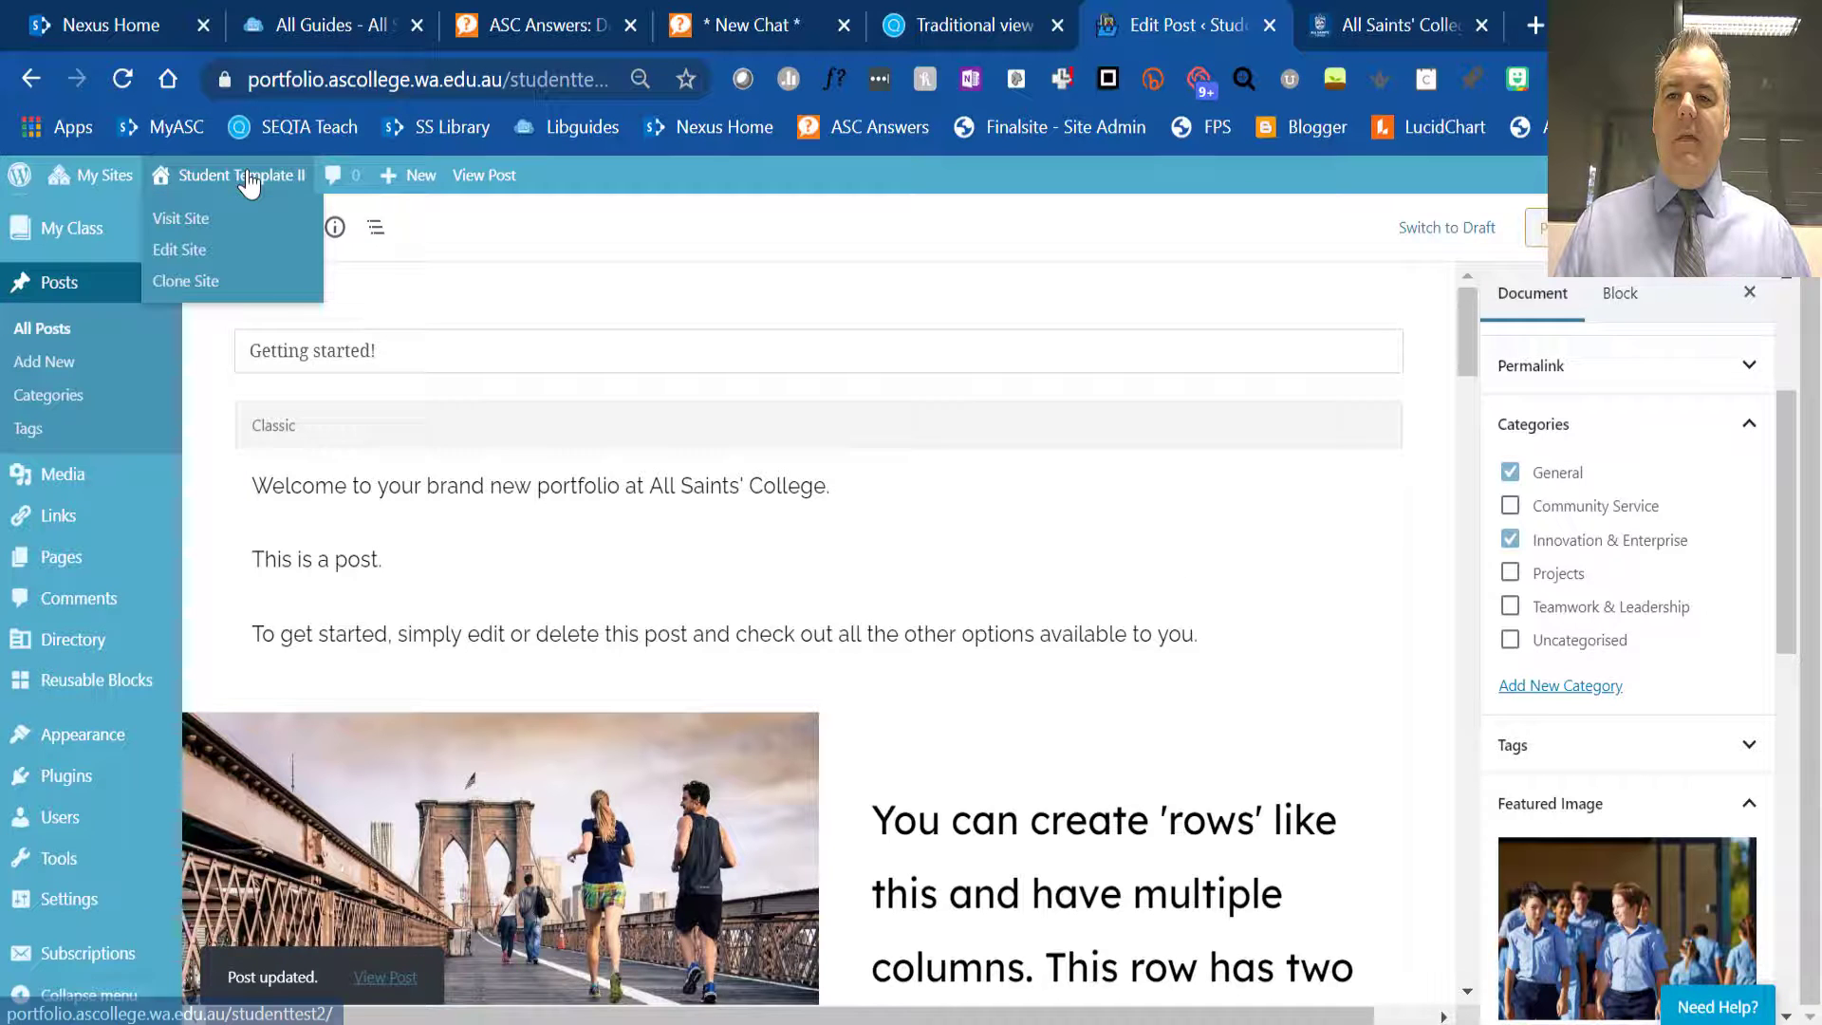
left_click(187, 221)
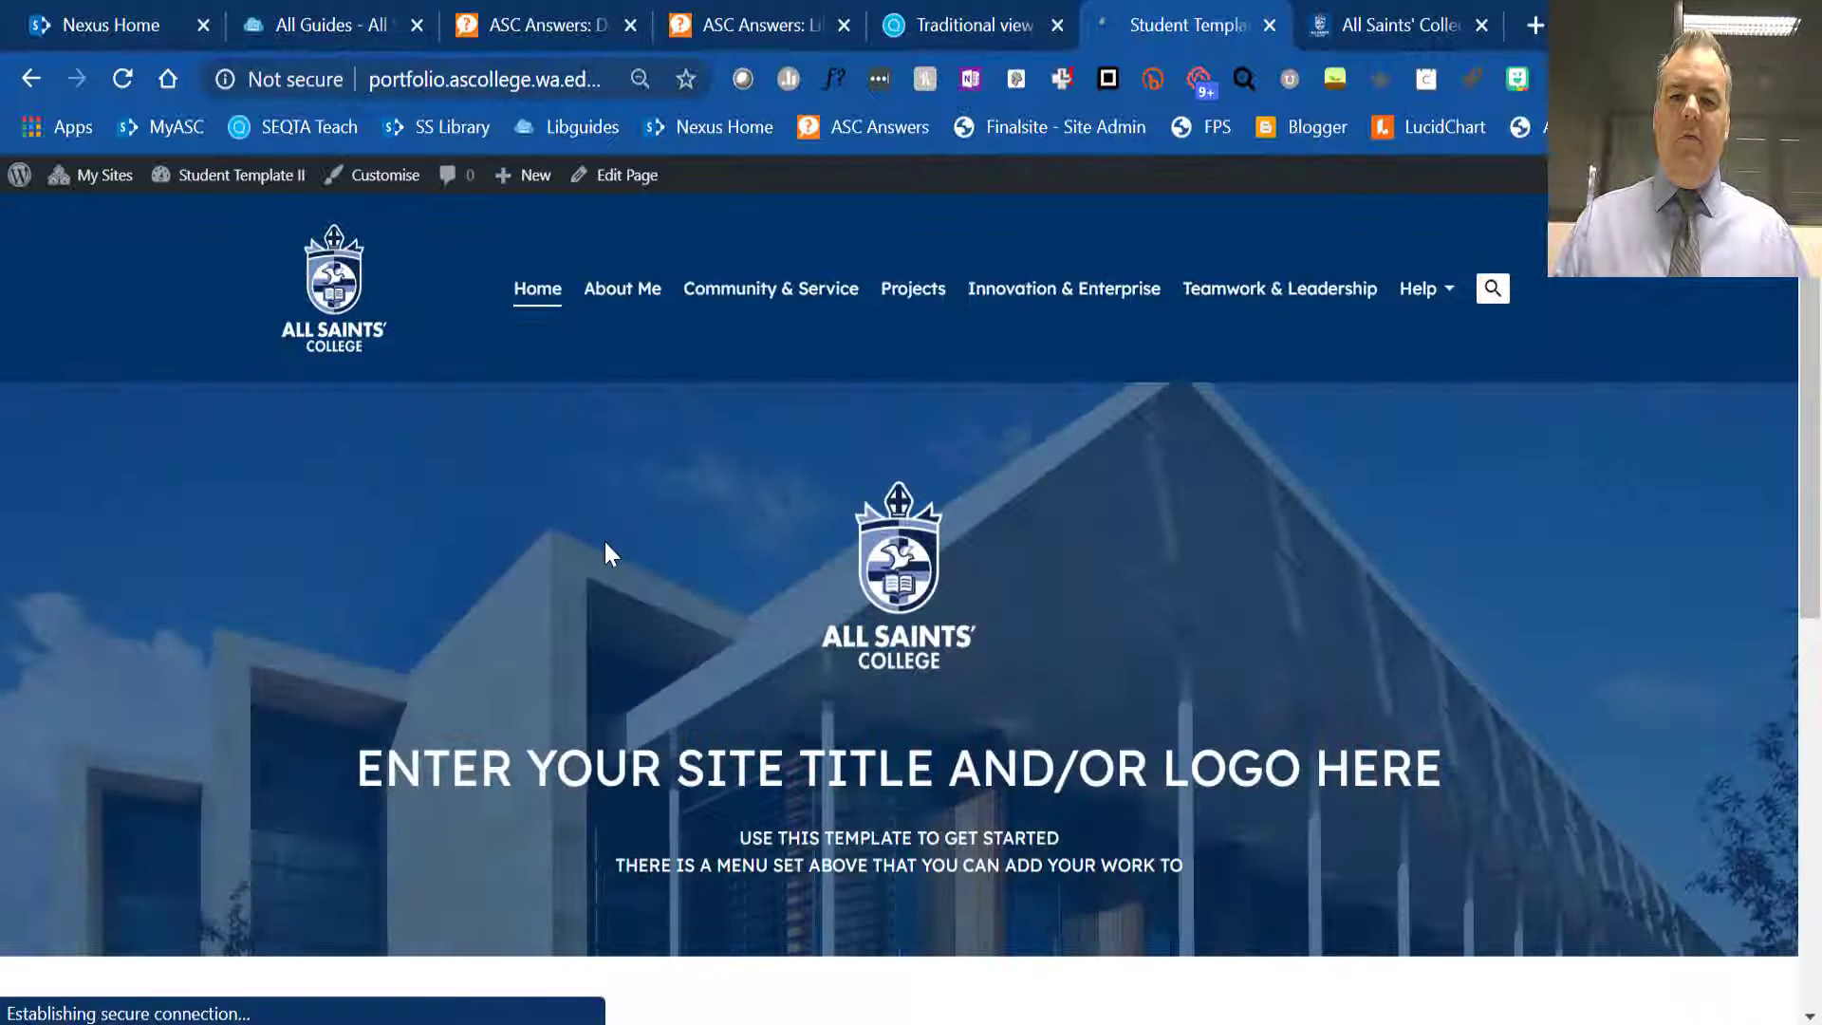
scroll(606, 549, "down", 10)
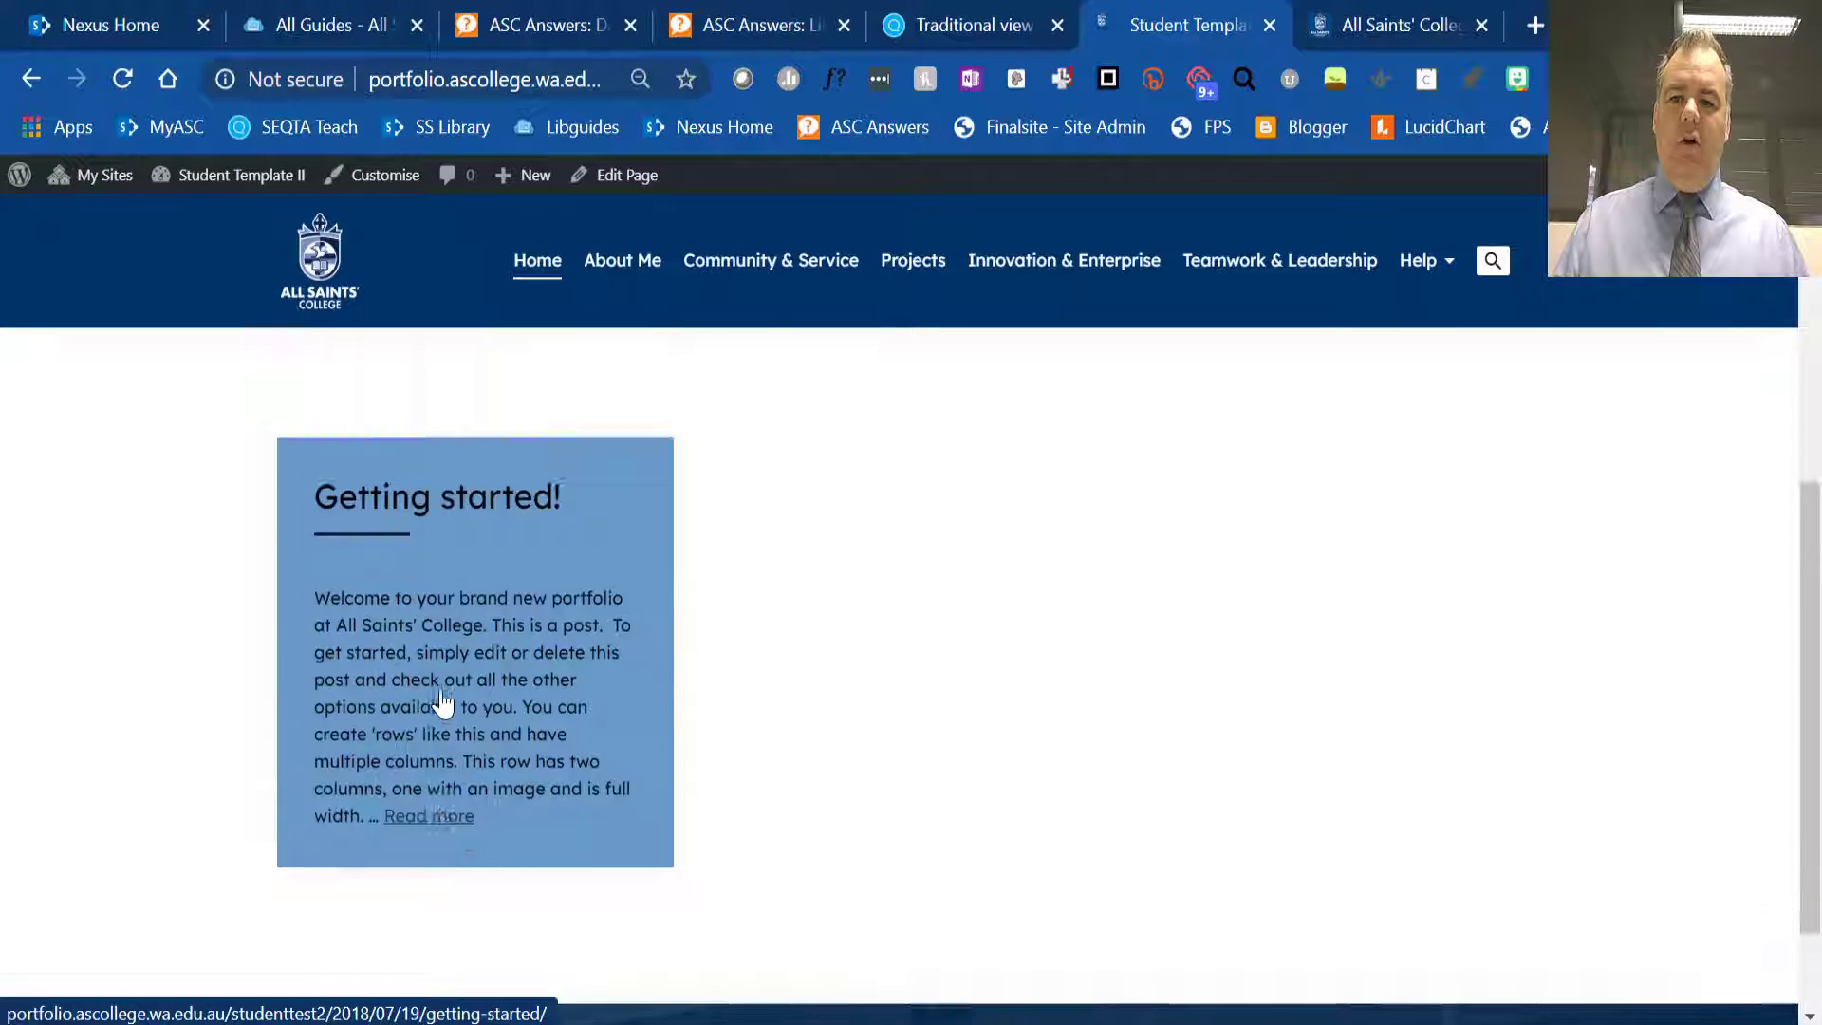
scroll(588, 570, "up", 10)
- Check the Community & Service and Innovation & Enterprise category pages for the Getting started! post
left_click(736, 290)
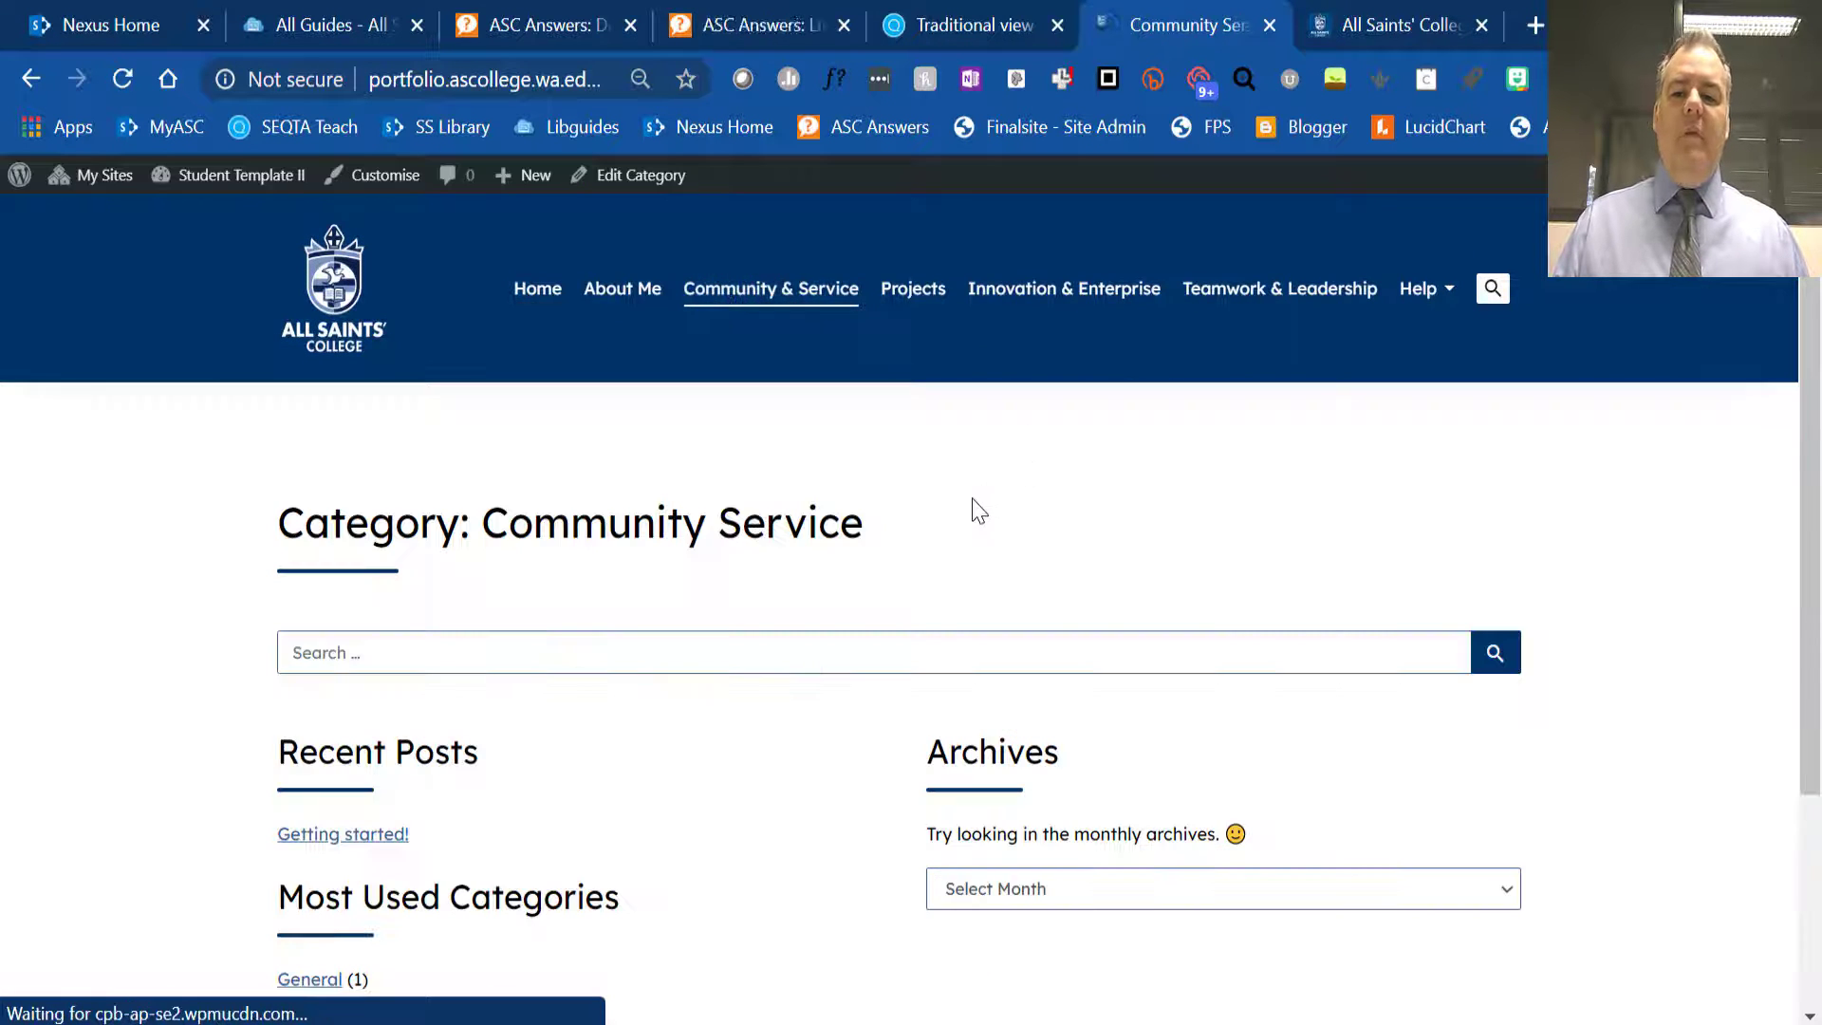
scroll(974, 510, "down", 3)
scroll(977, 512, "up", 3)
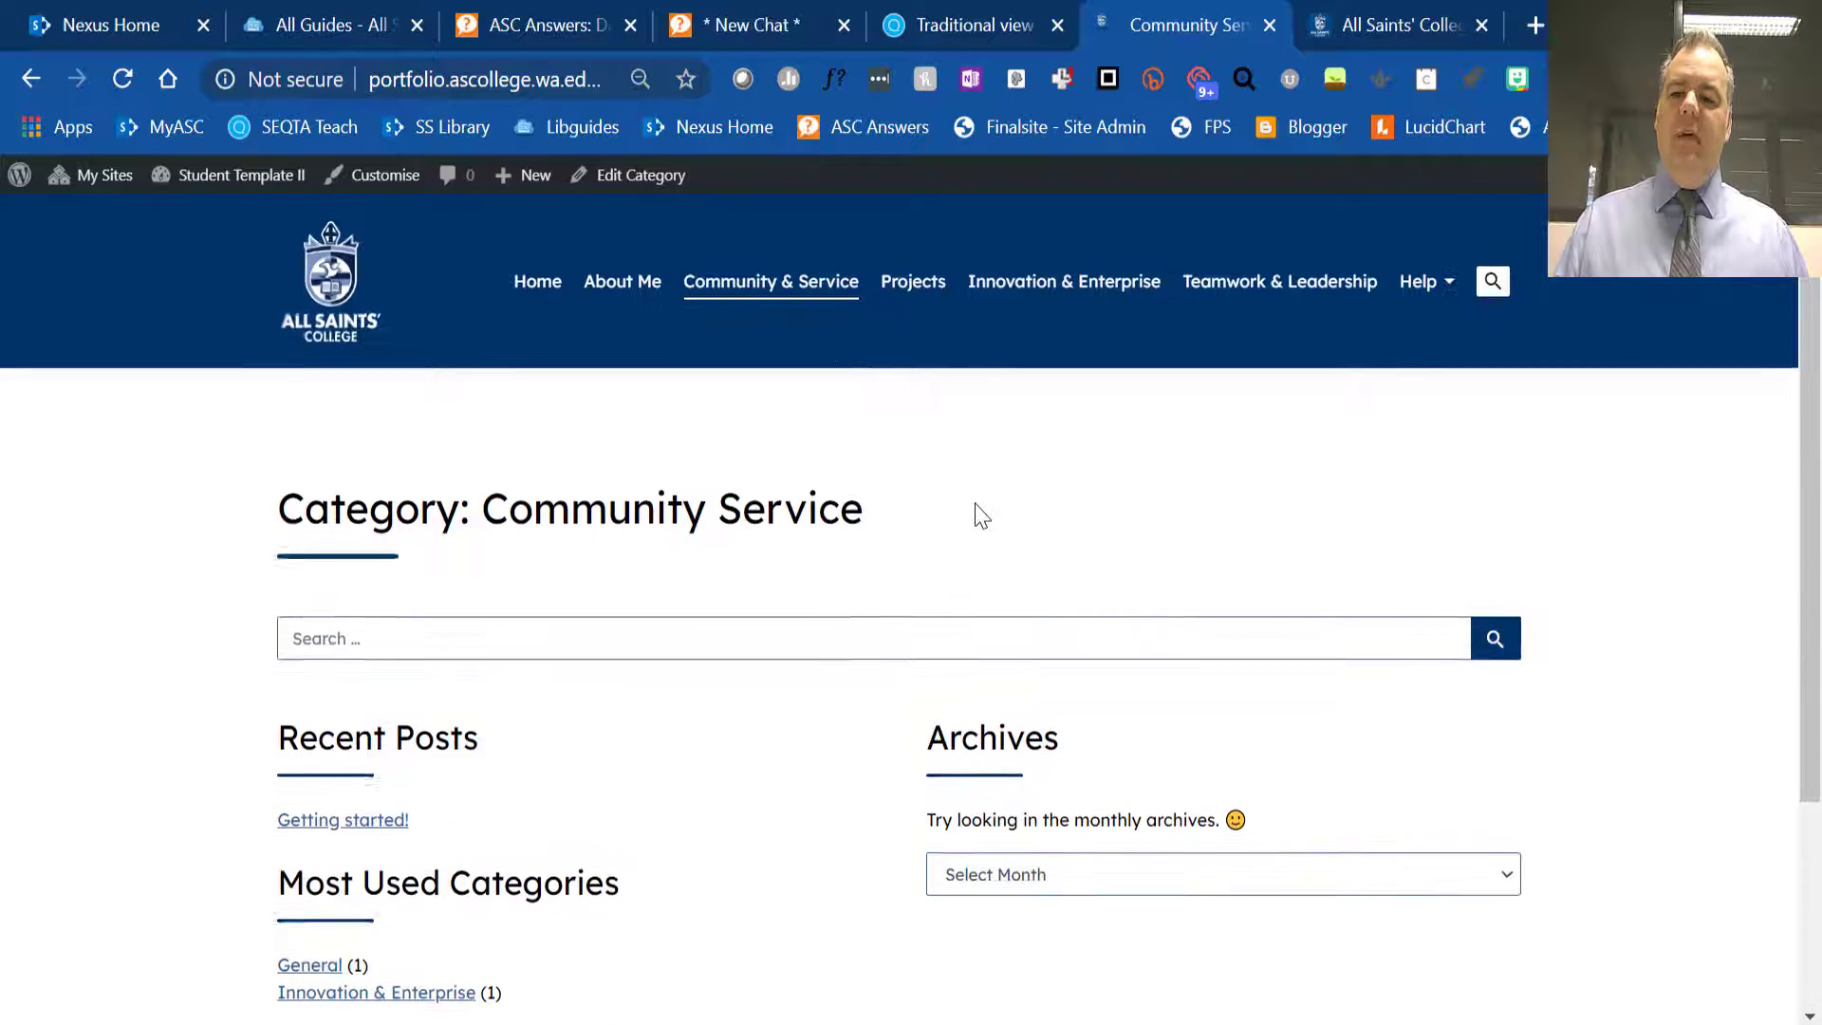
left_click(1036, 288)
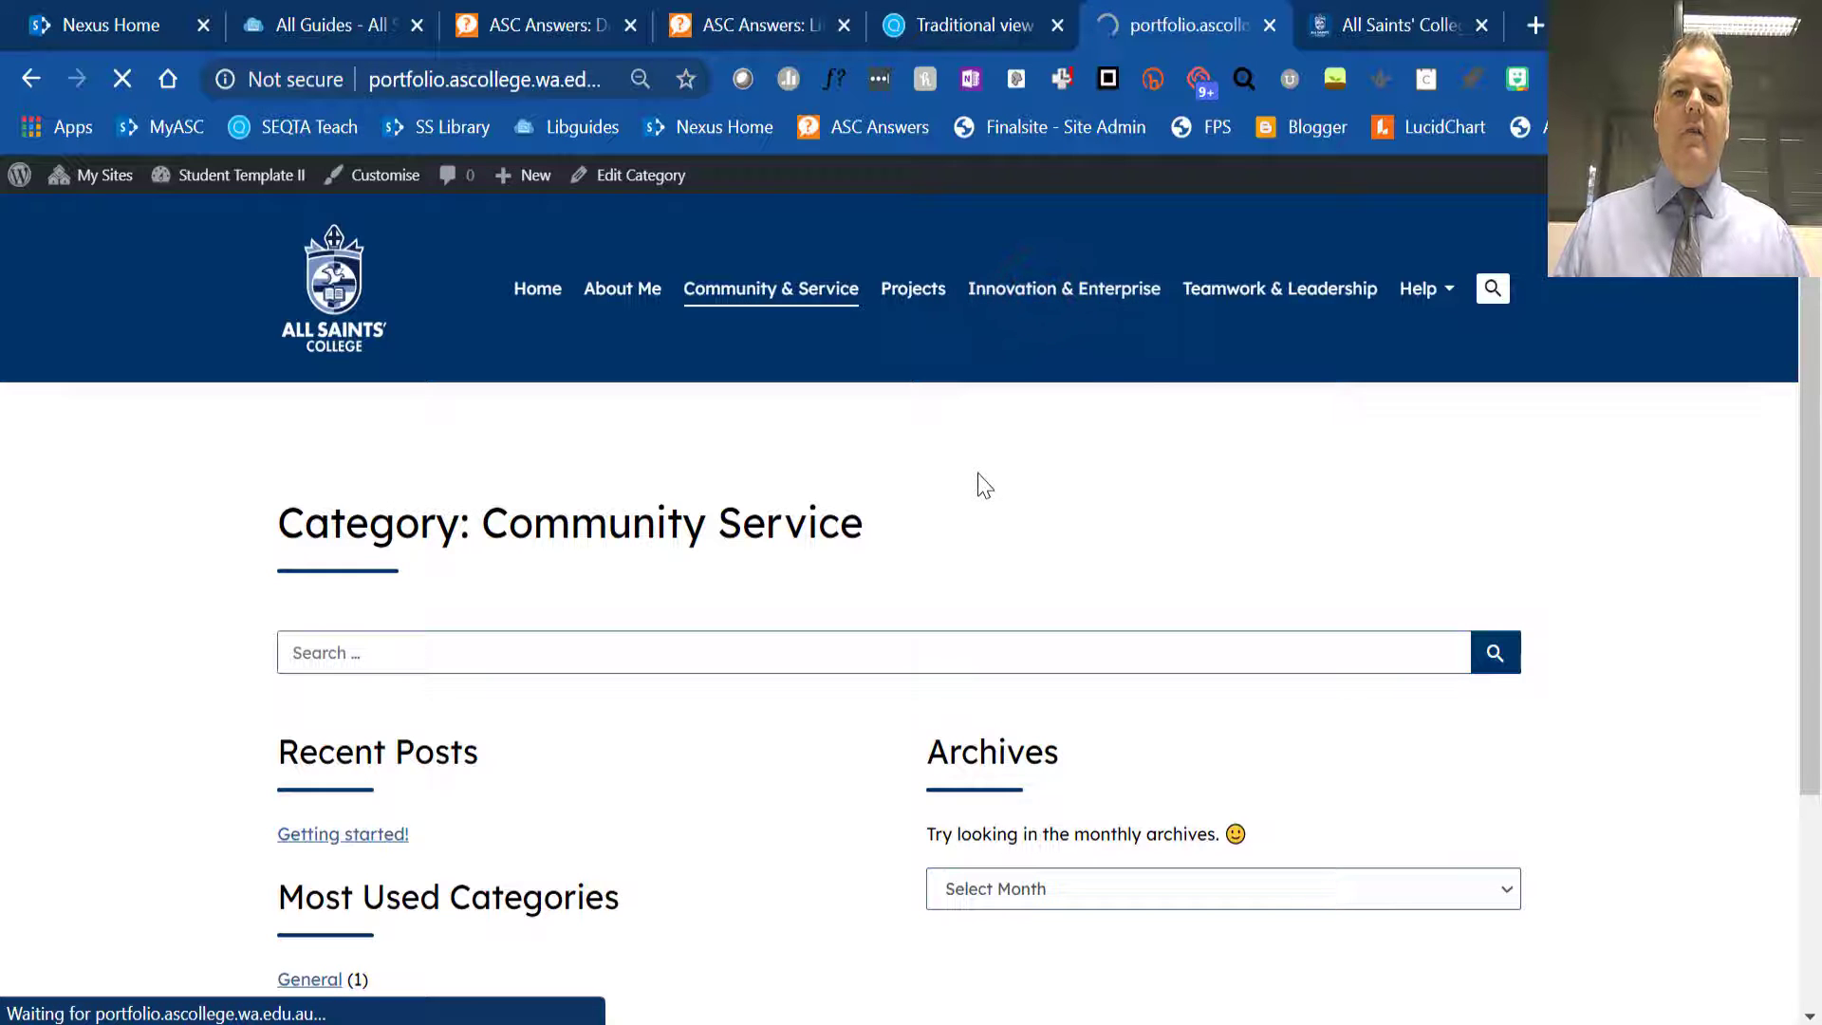
scroll(948, 568, "down", 9)
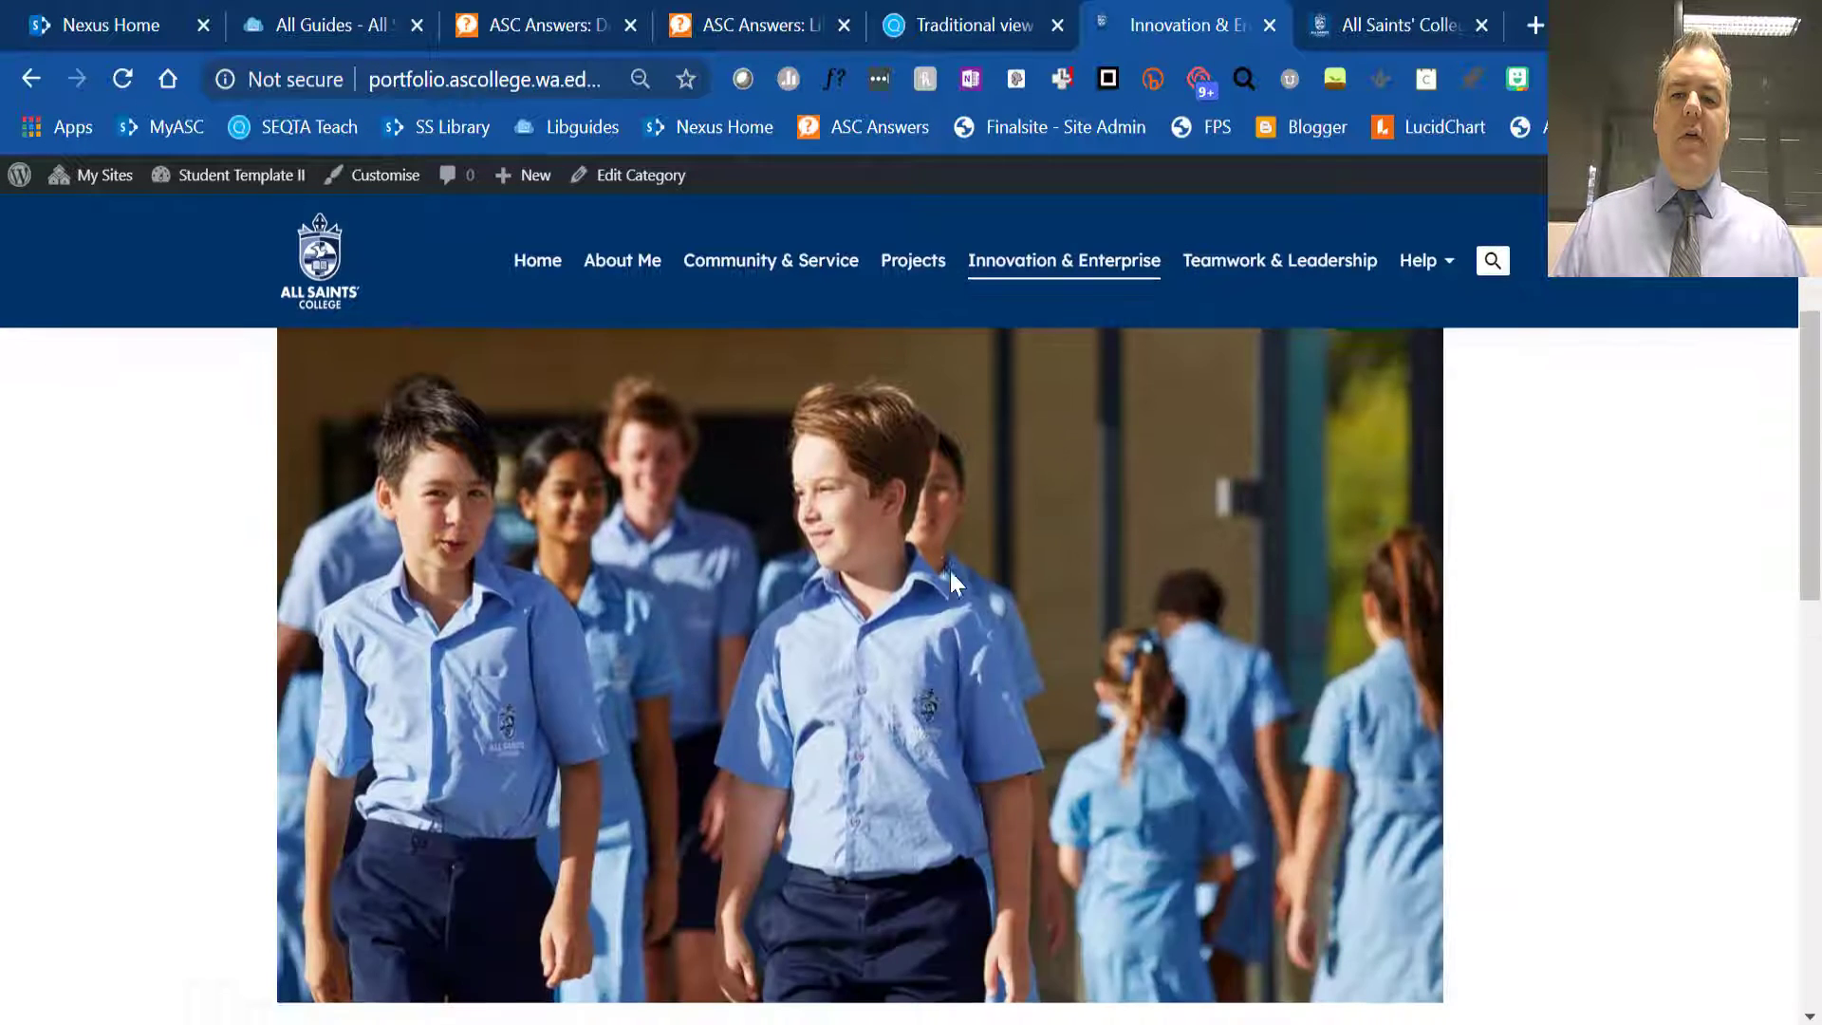
scroll(954, 588, "down", 6)
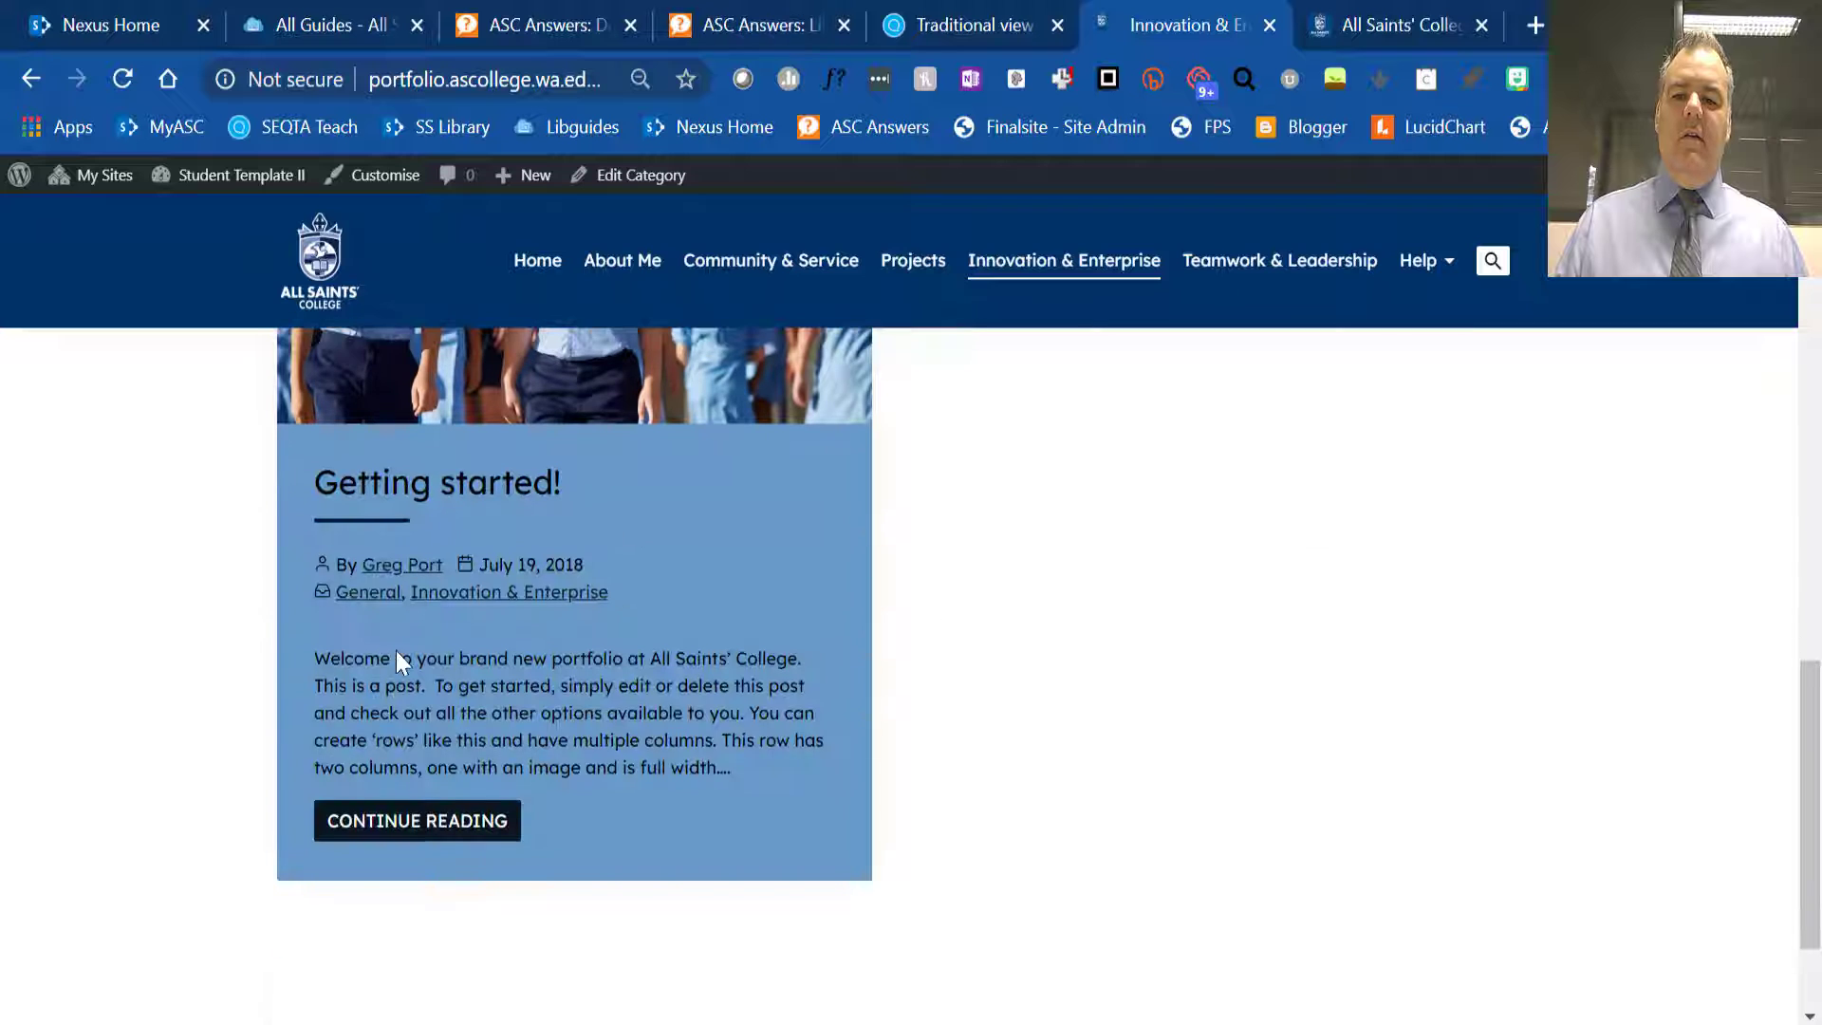
- Open the full Getting started! post and examine its published blocks down to the comment form, then return to its beginning
left_click(429, 831)
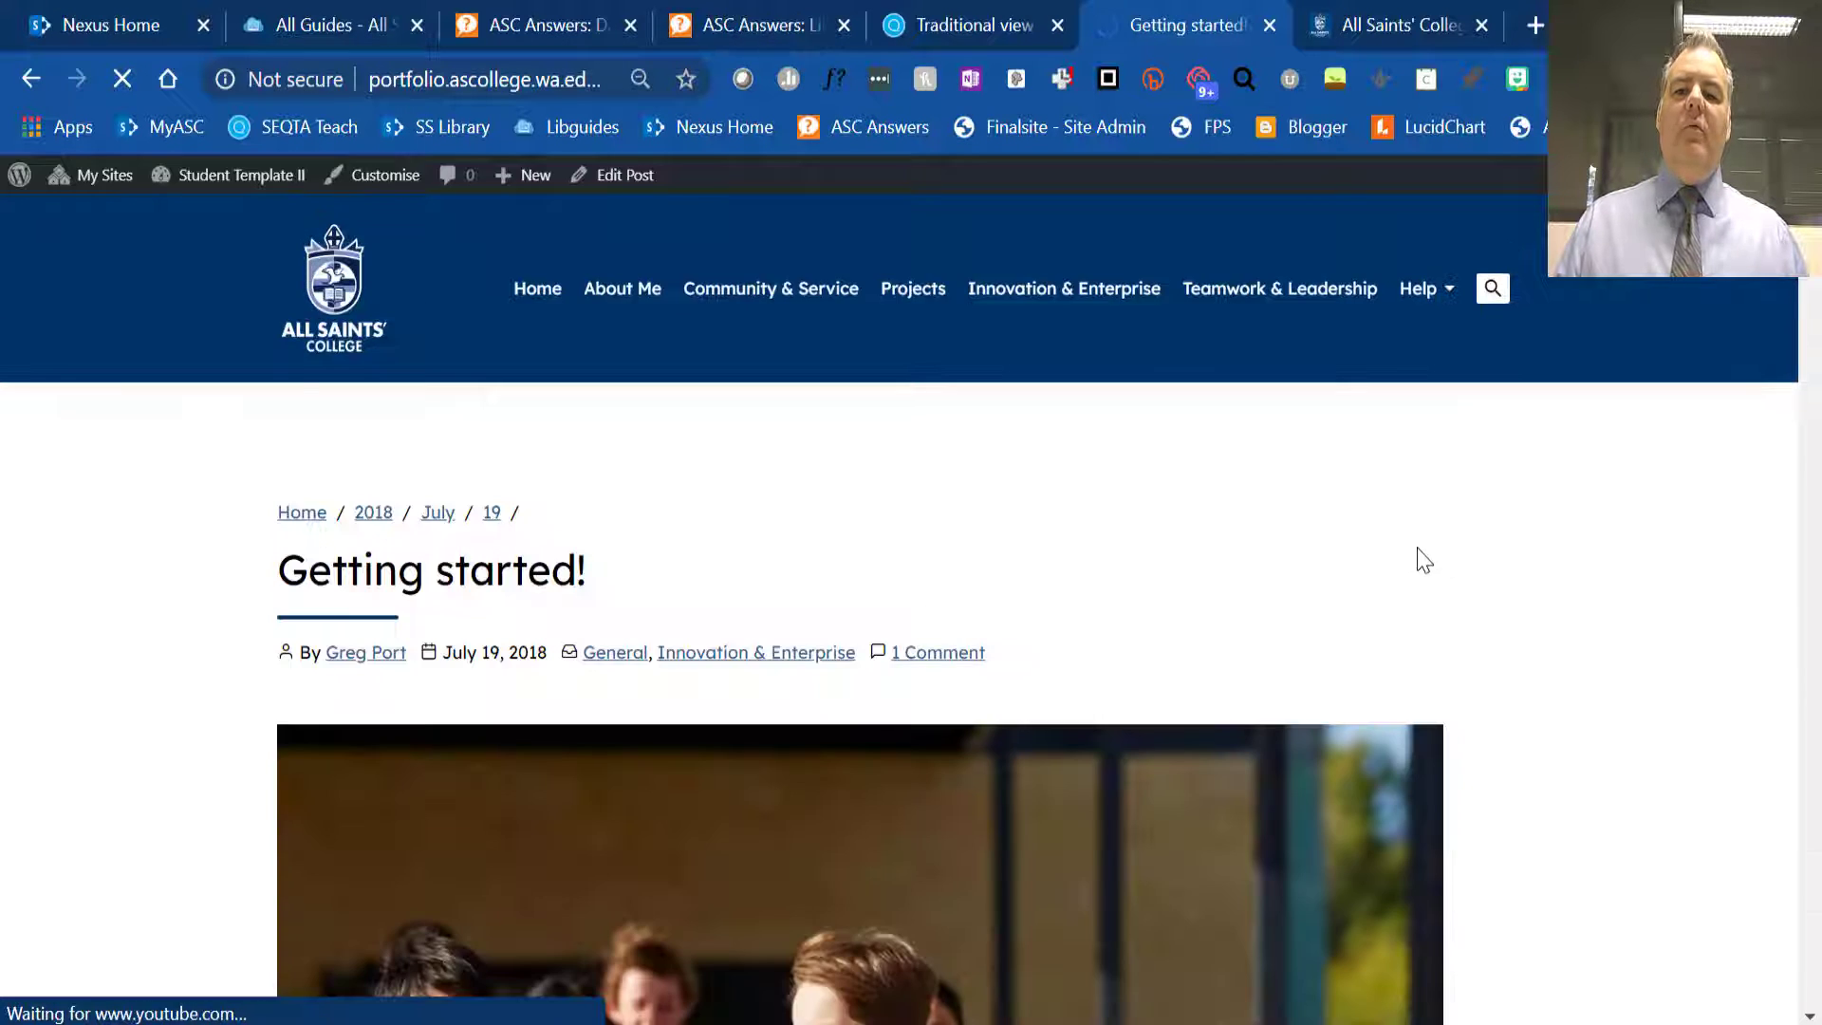
scroll(1423, 559, "down", 10)
scroll(1438, 574, "down", 15)
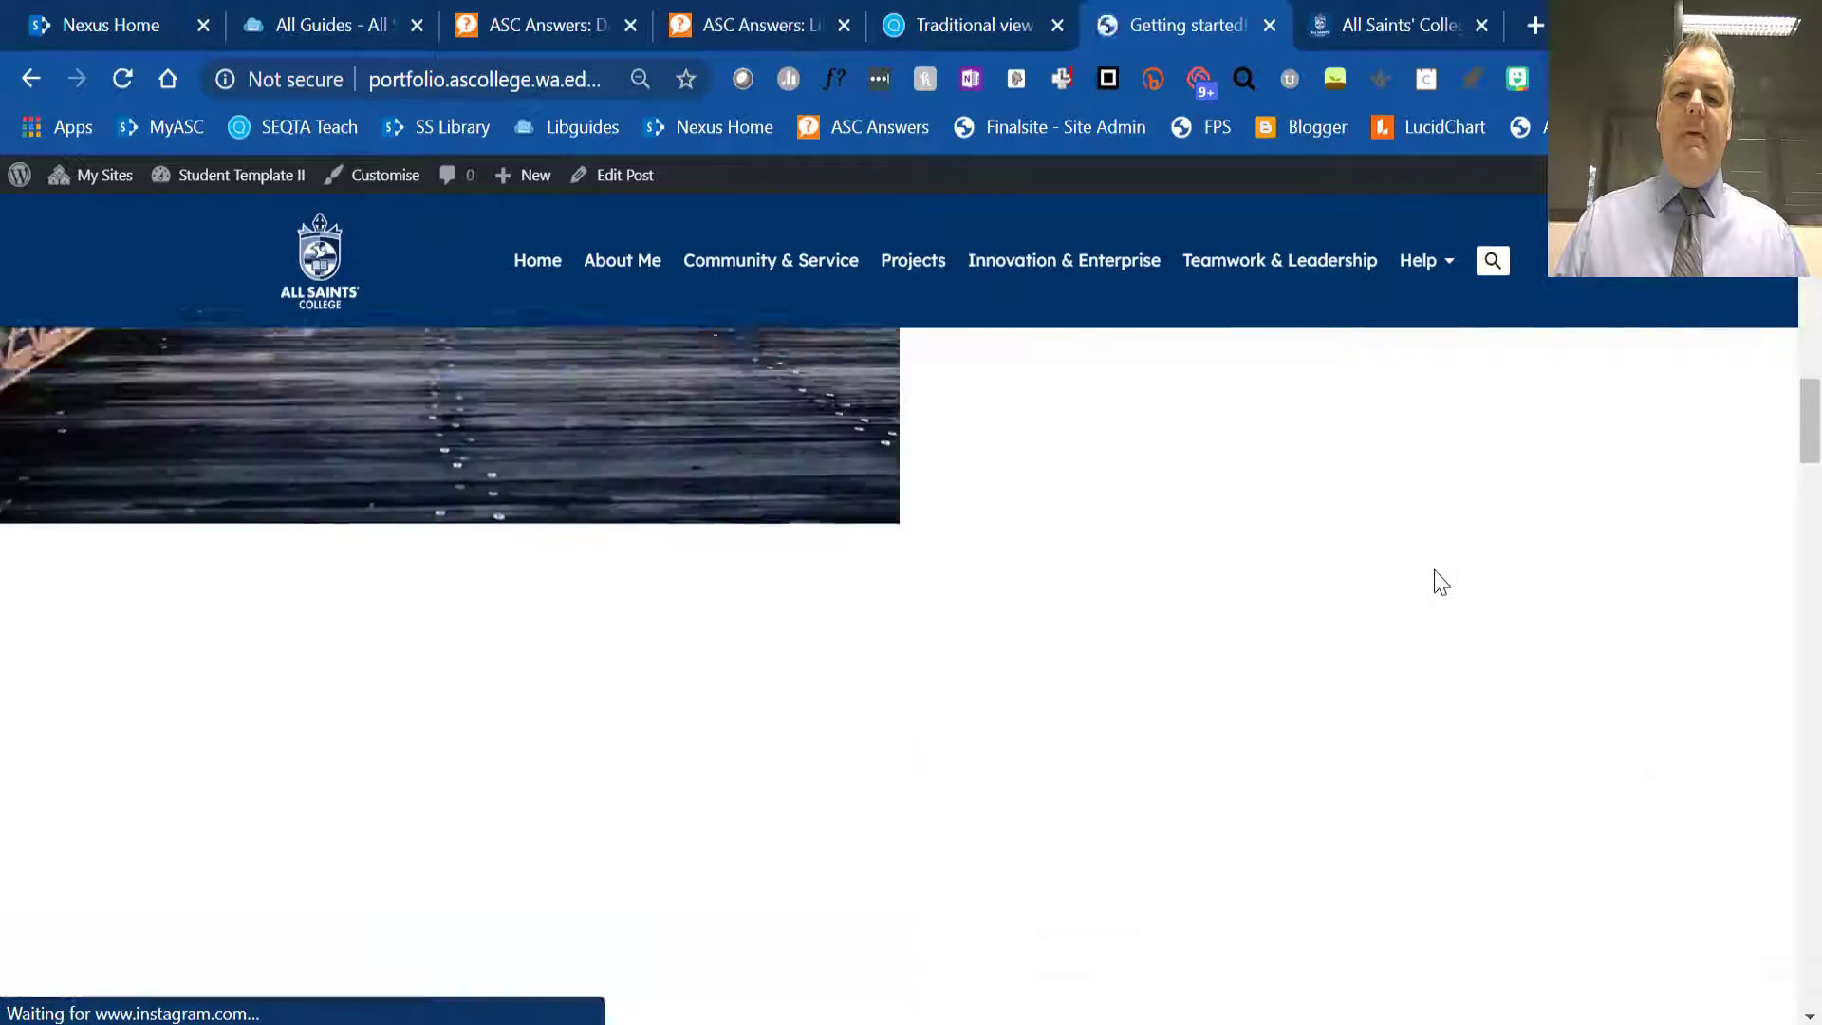
scroll(1434, 579, "down", 20)
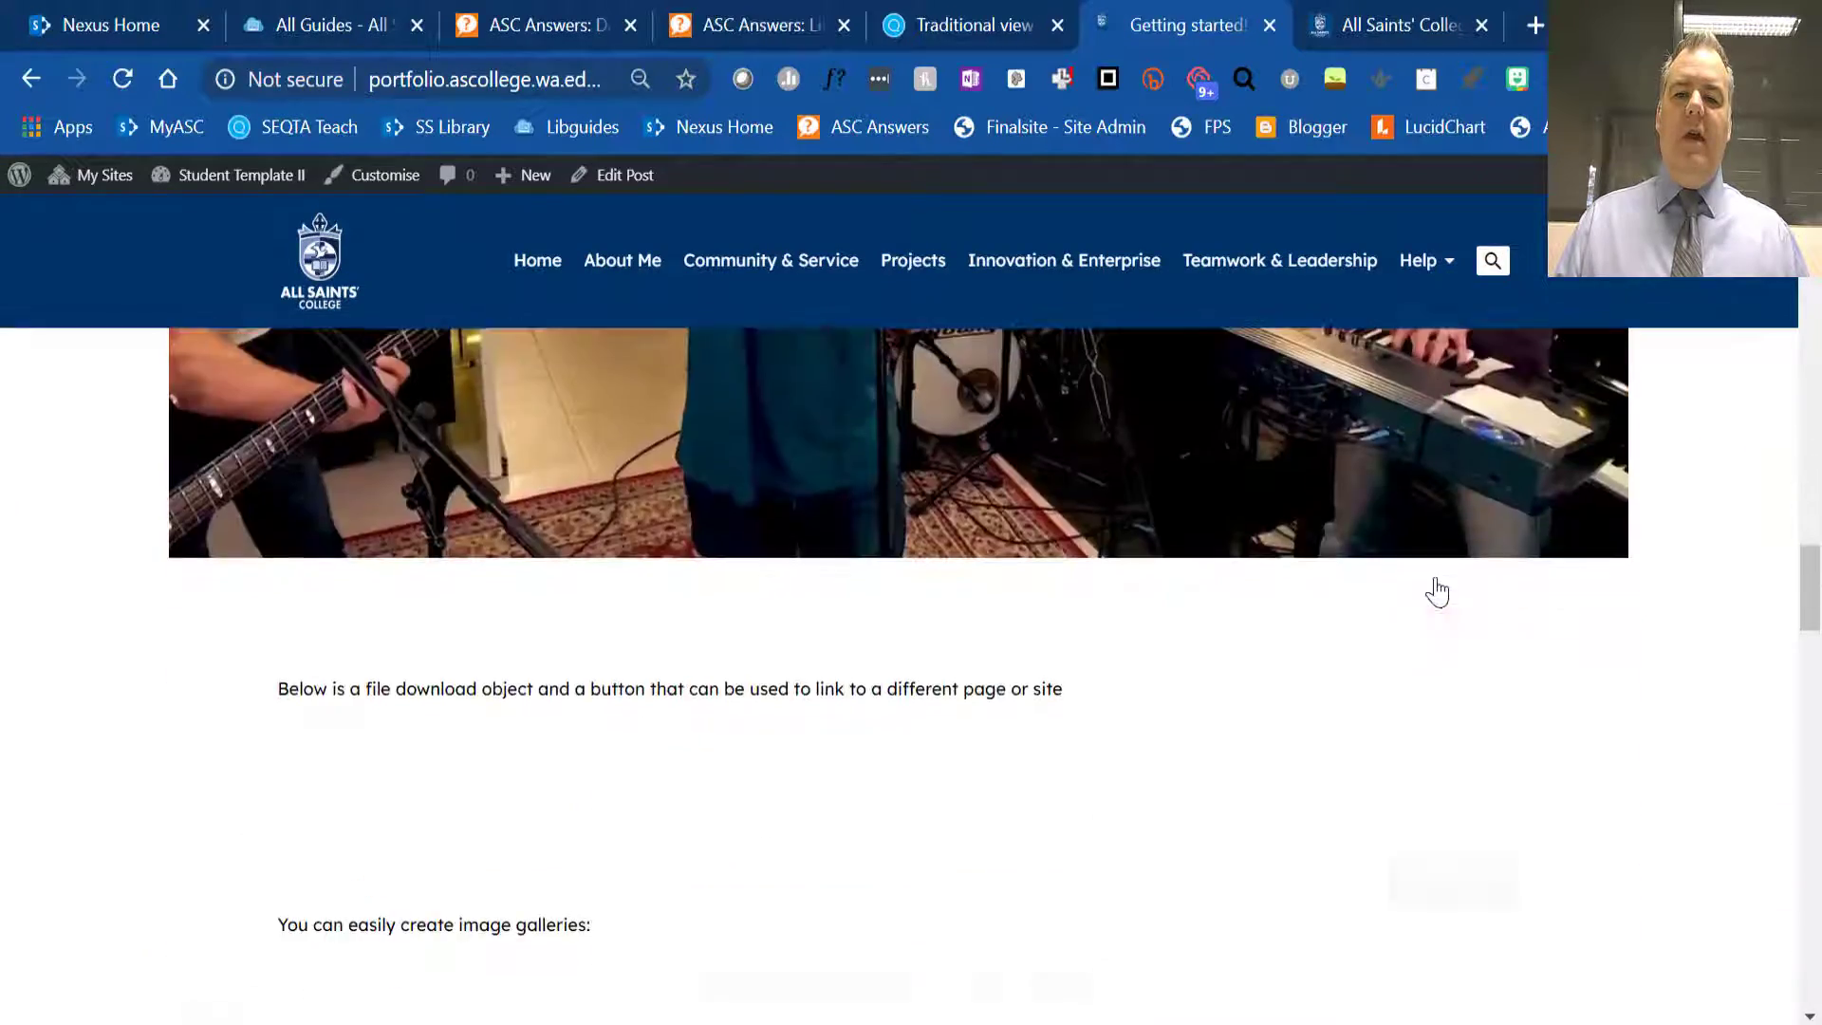
scroll(1436, 581, "up", 5)
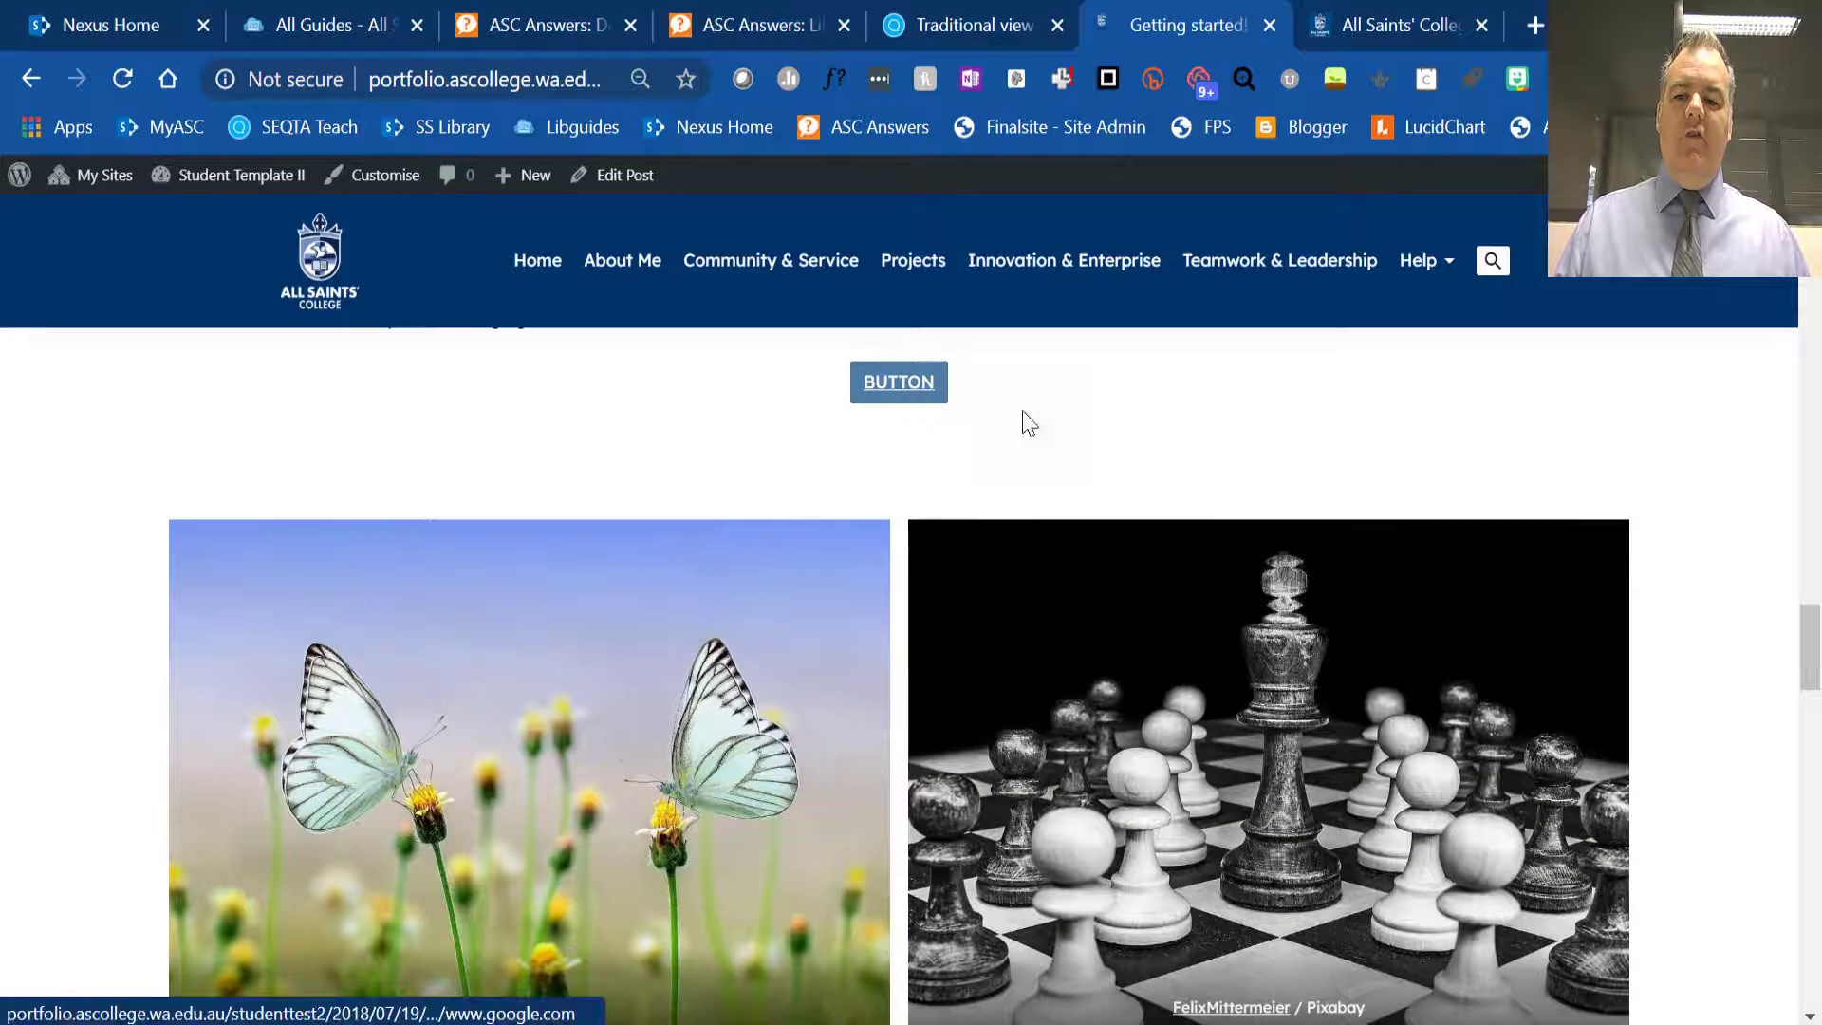
scroll(1256, 467, "up", 5)
scroll(1256, 465, "down", 10)
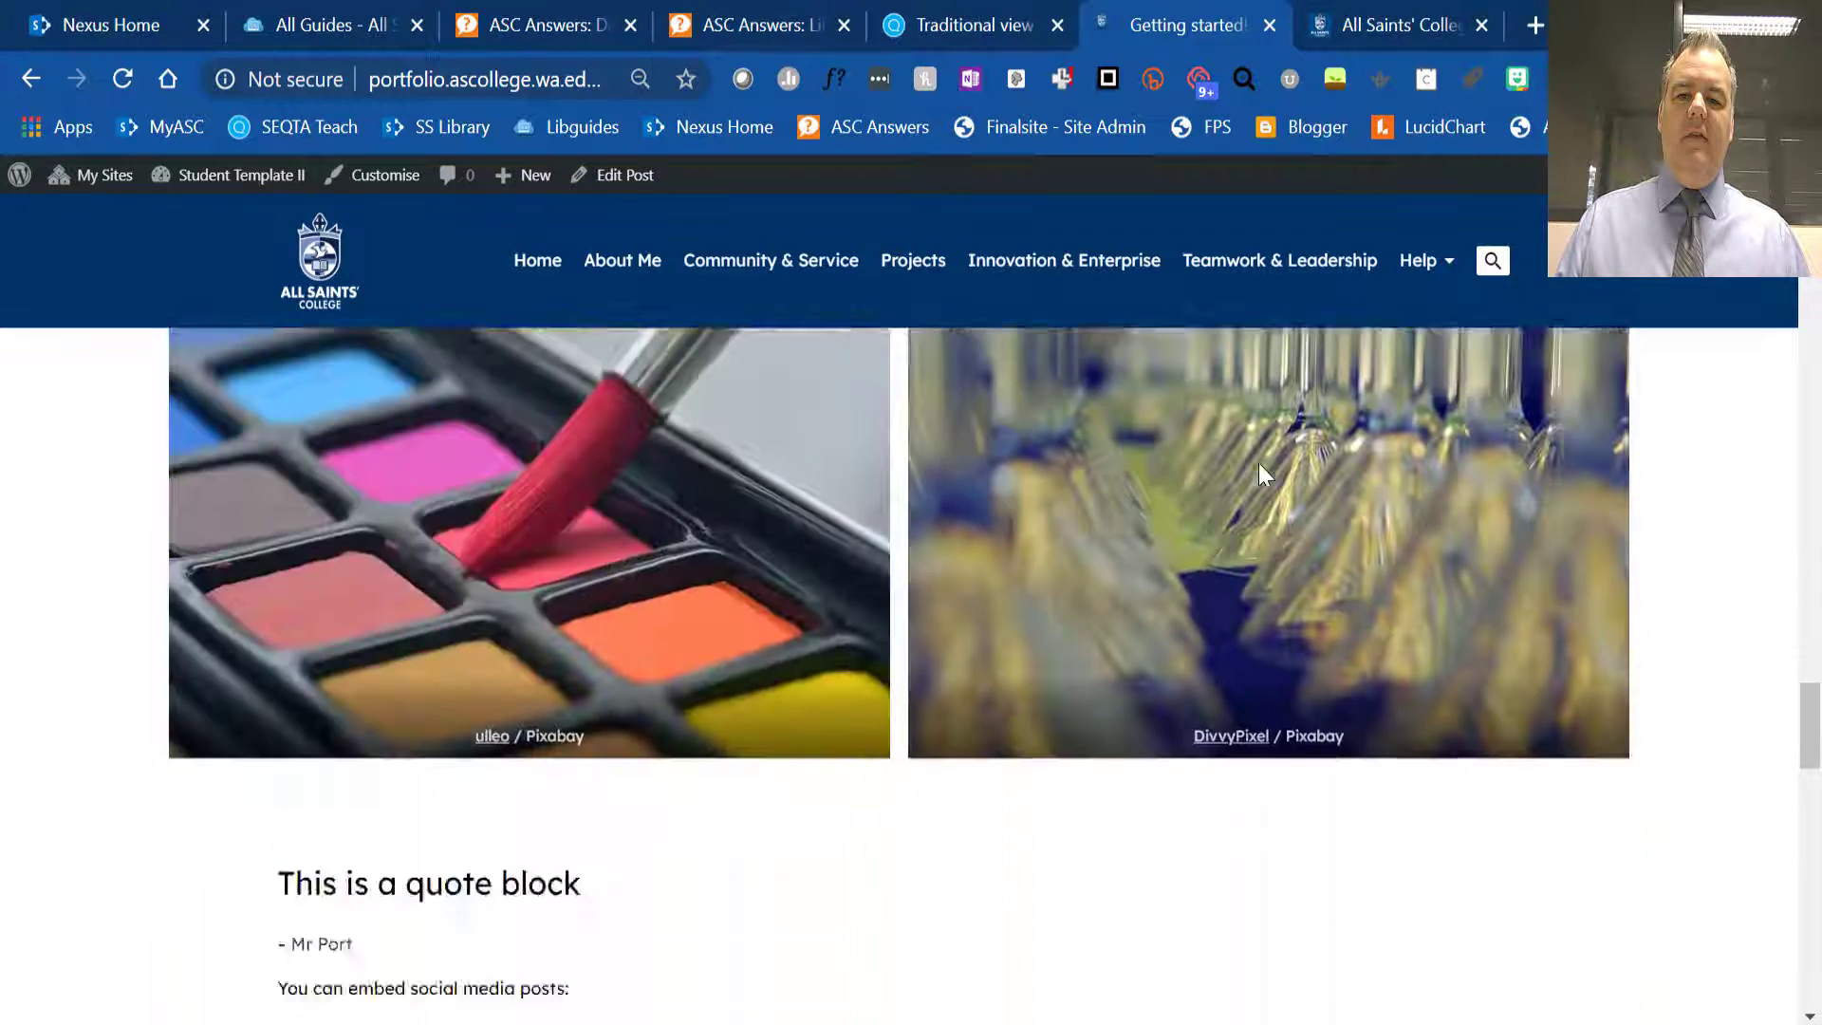
scroll(1259, 463, "down", 20)
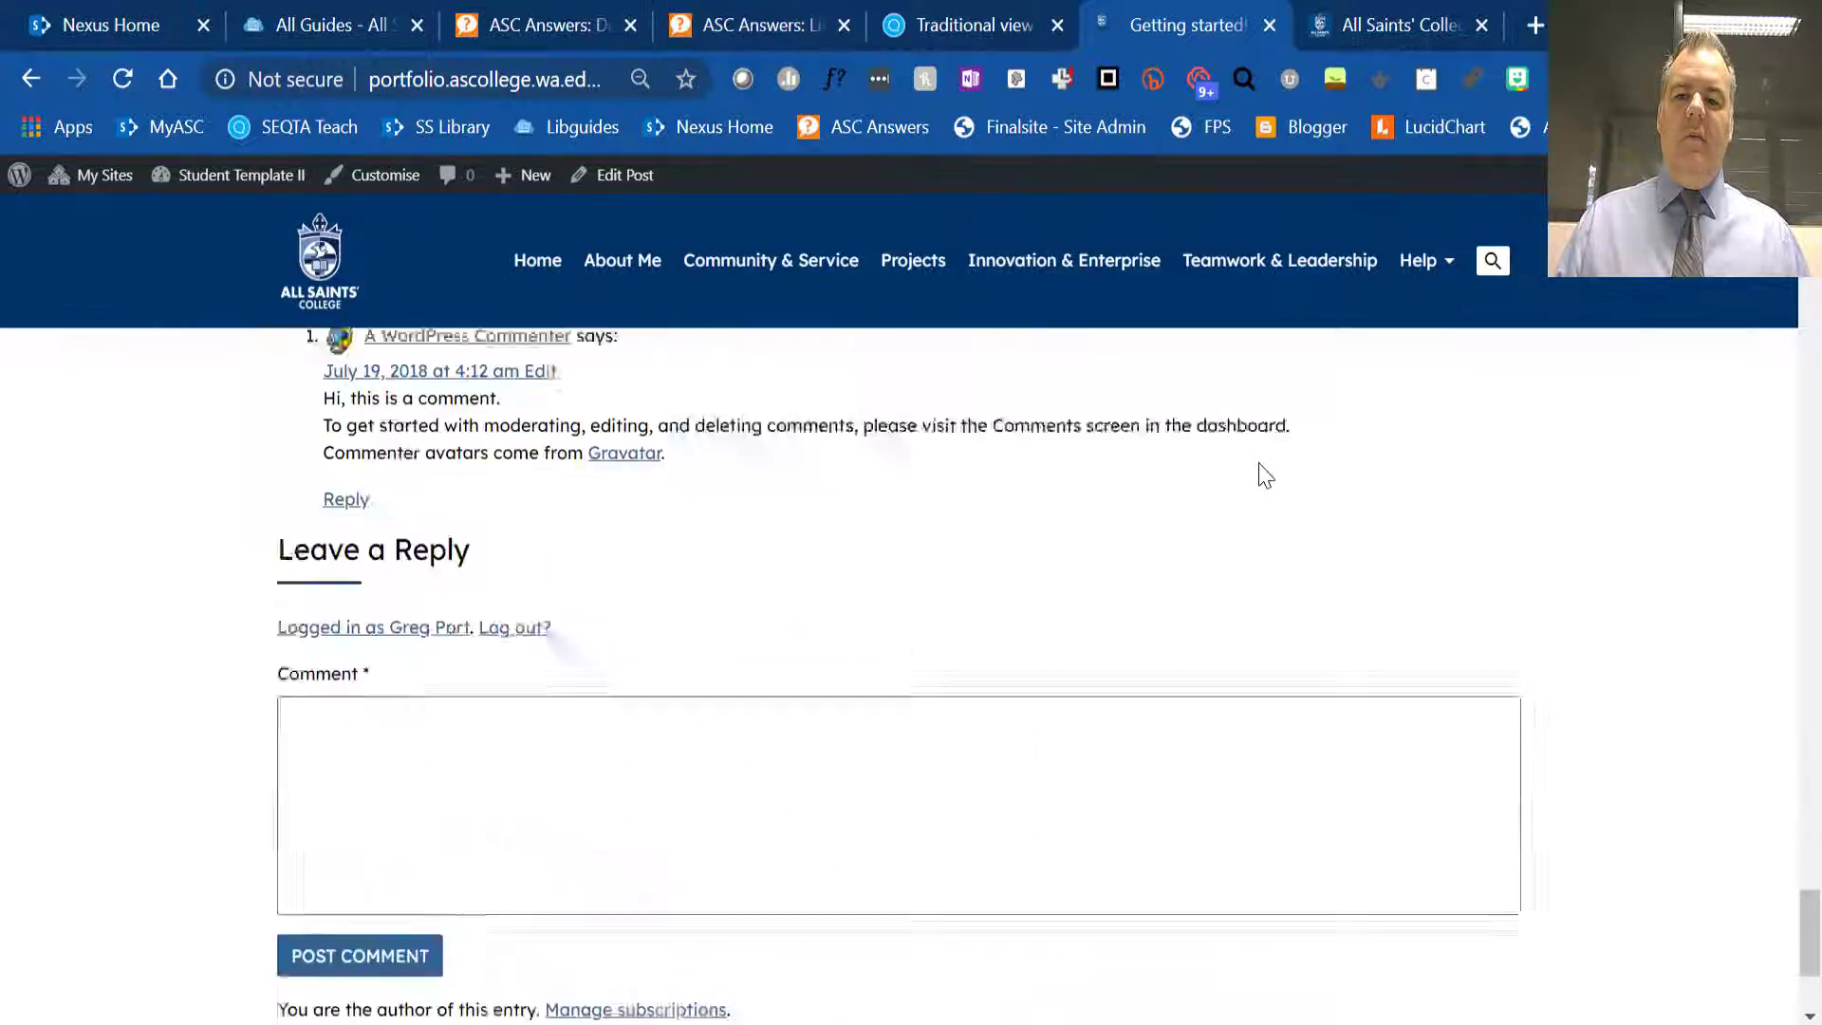
scroll(1265, 474, "down", 3)
scroll(1262, 465, "up", 20)
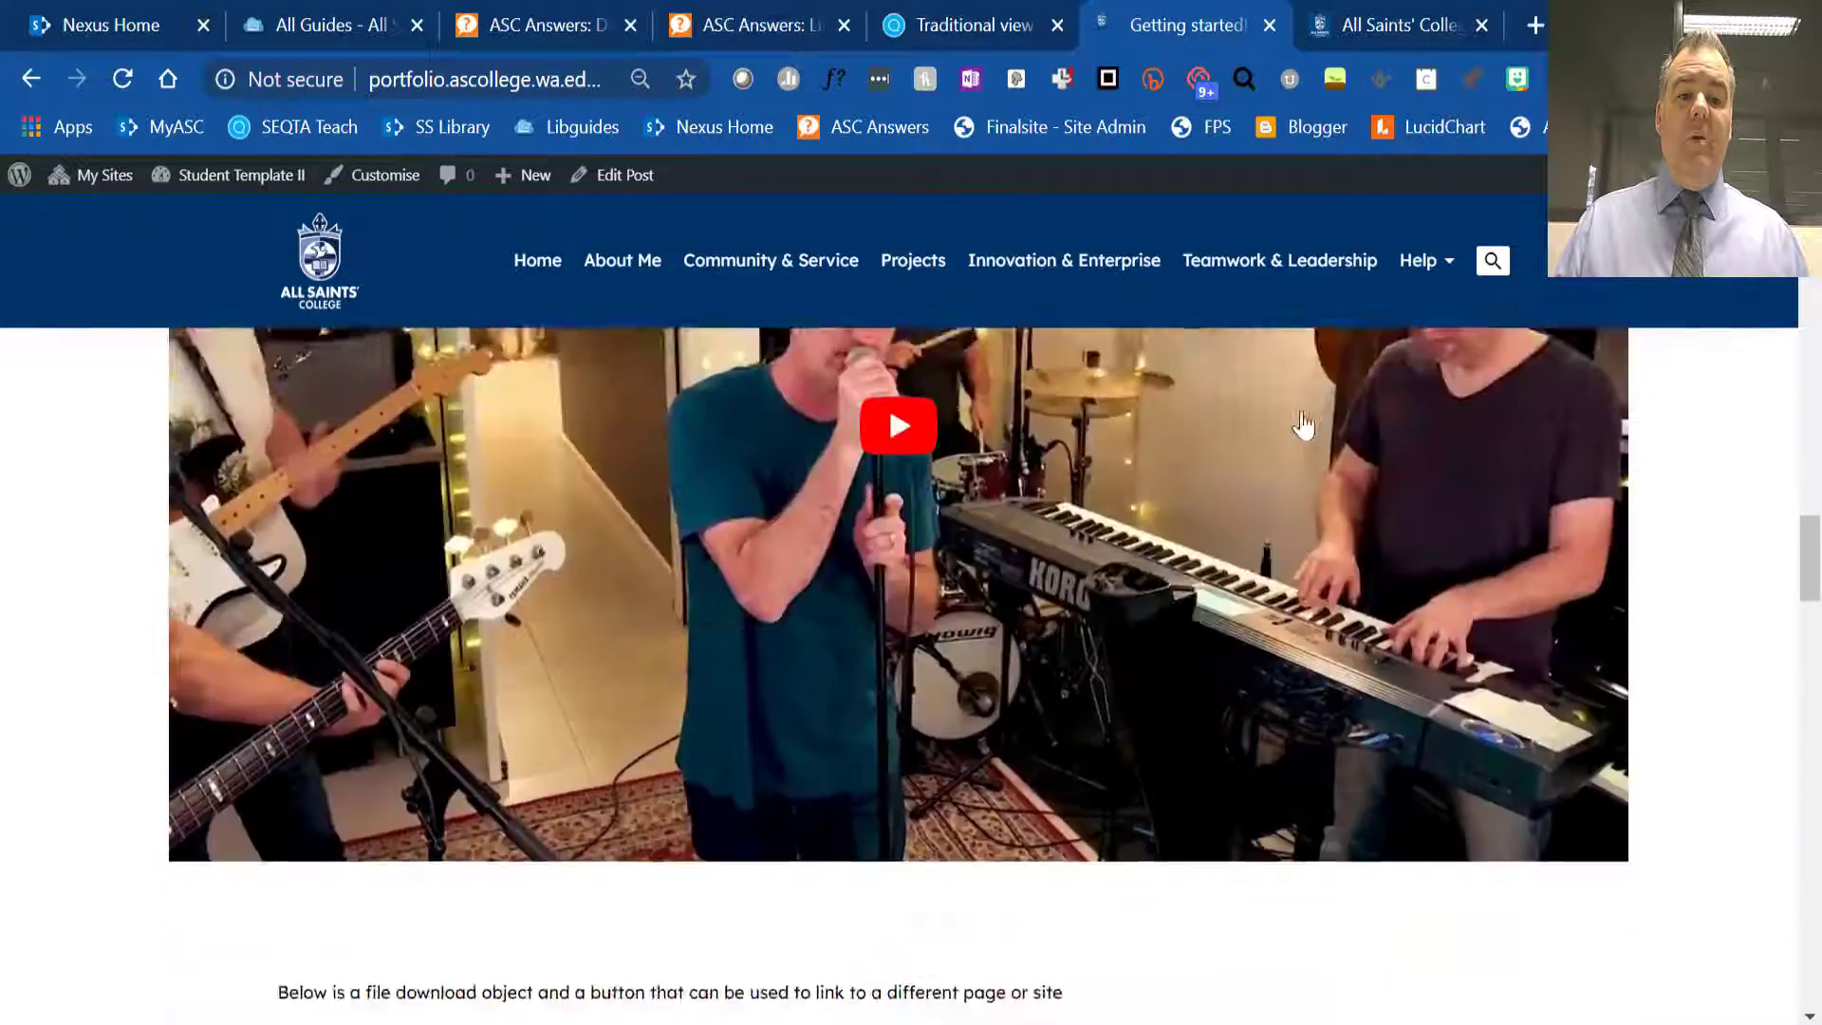
scroll(1303, 424, "up", 10)
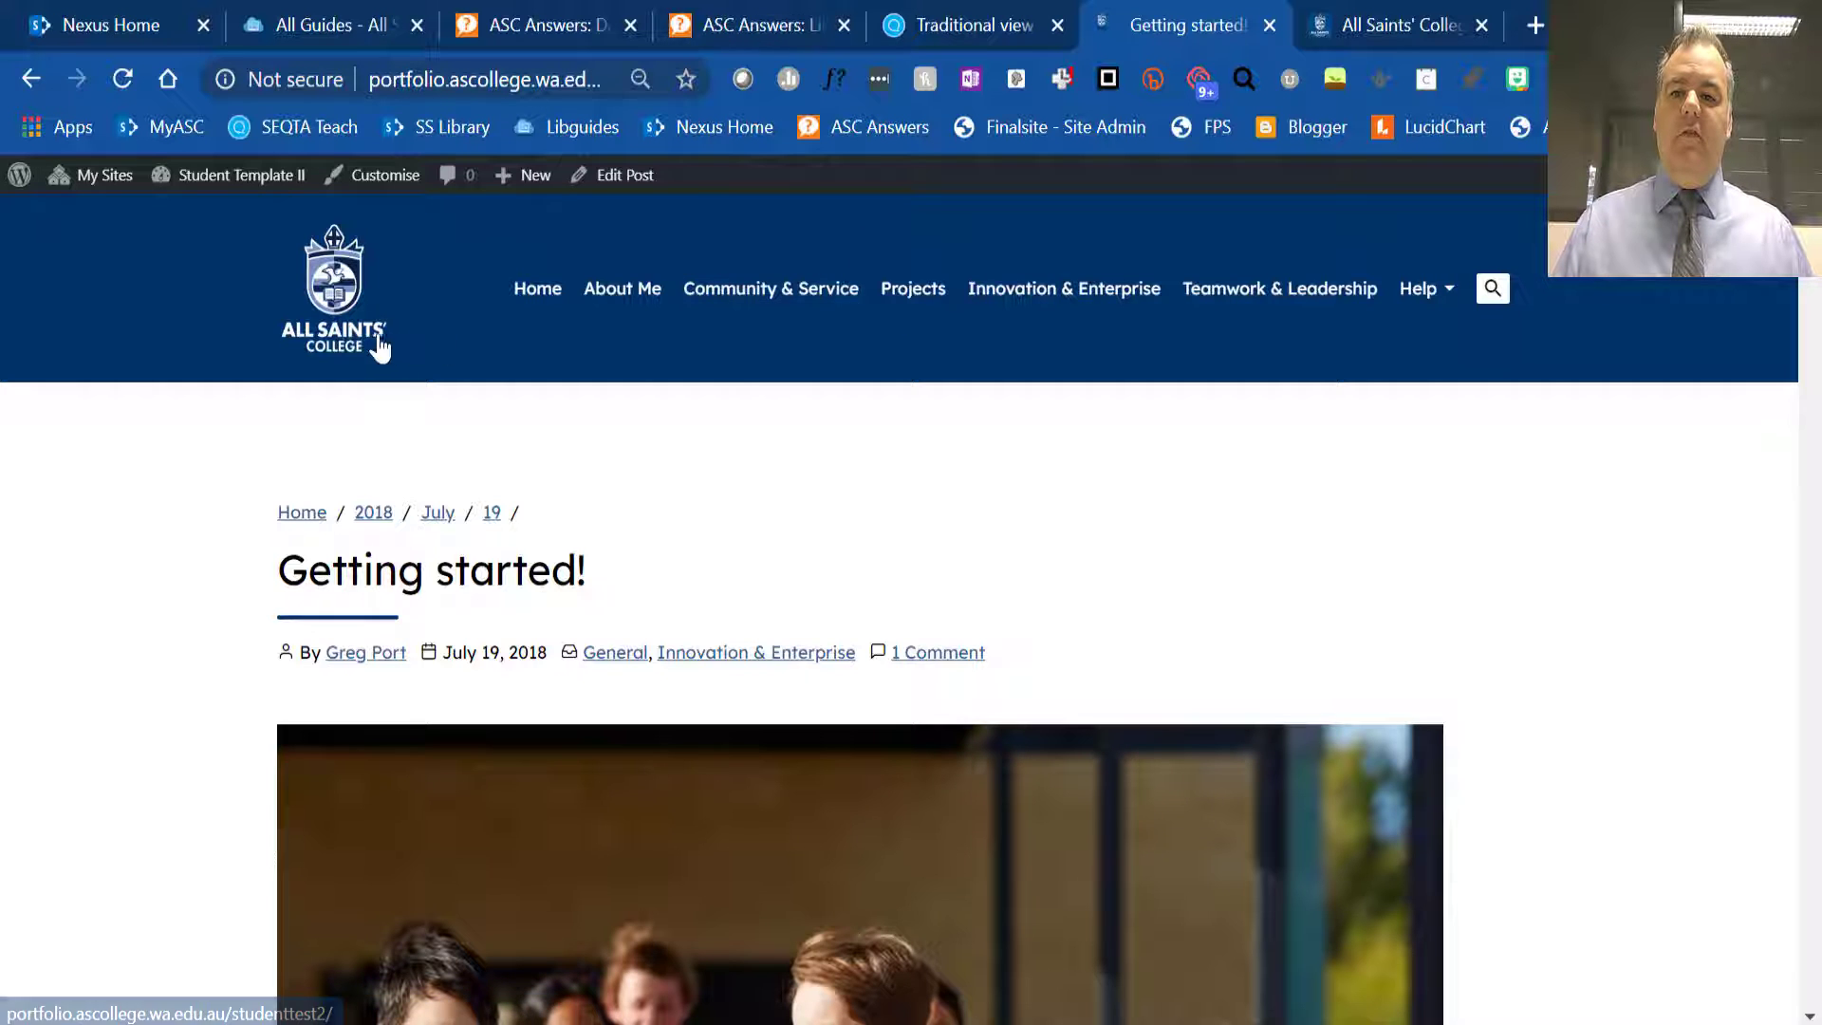
- Return to the Student Template II site's dashboard and show its Appearance options
mouse_move(233, 185)
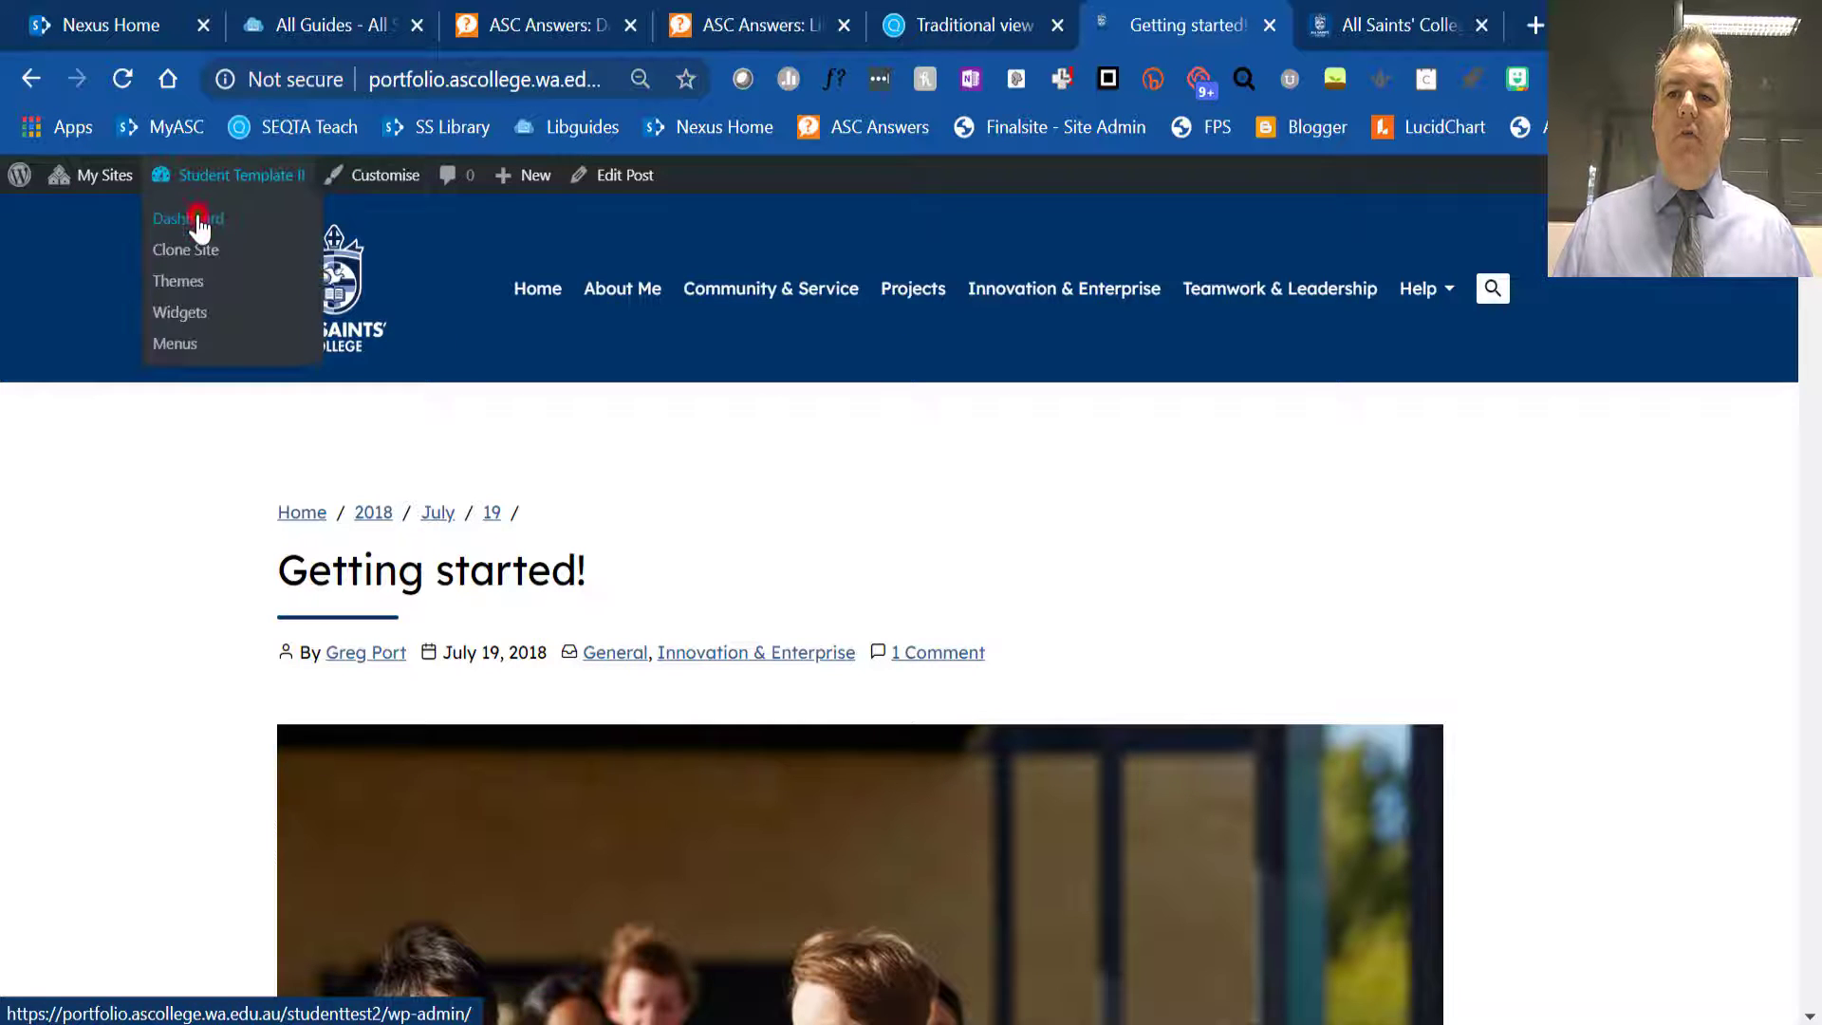
left_click(198, 221)
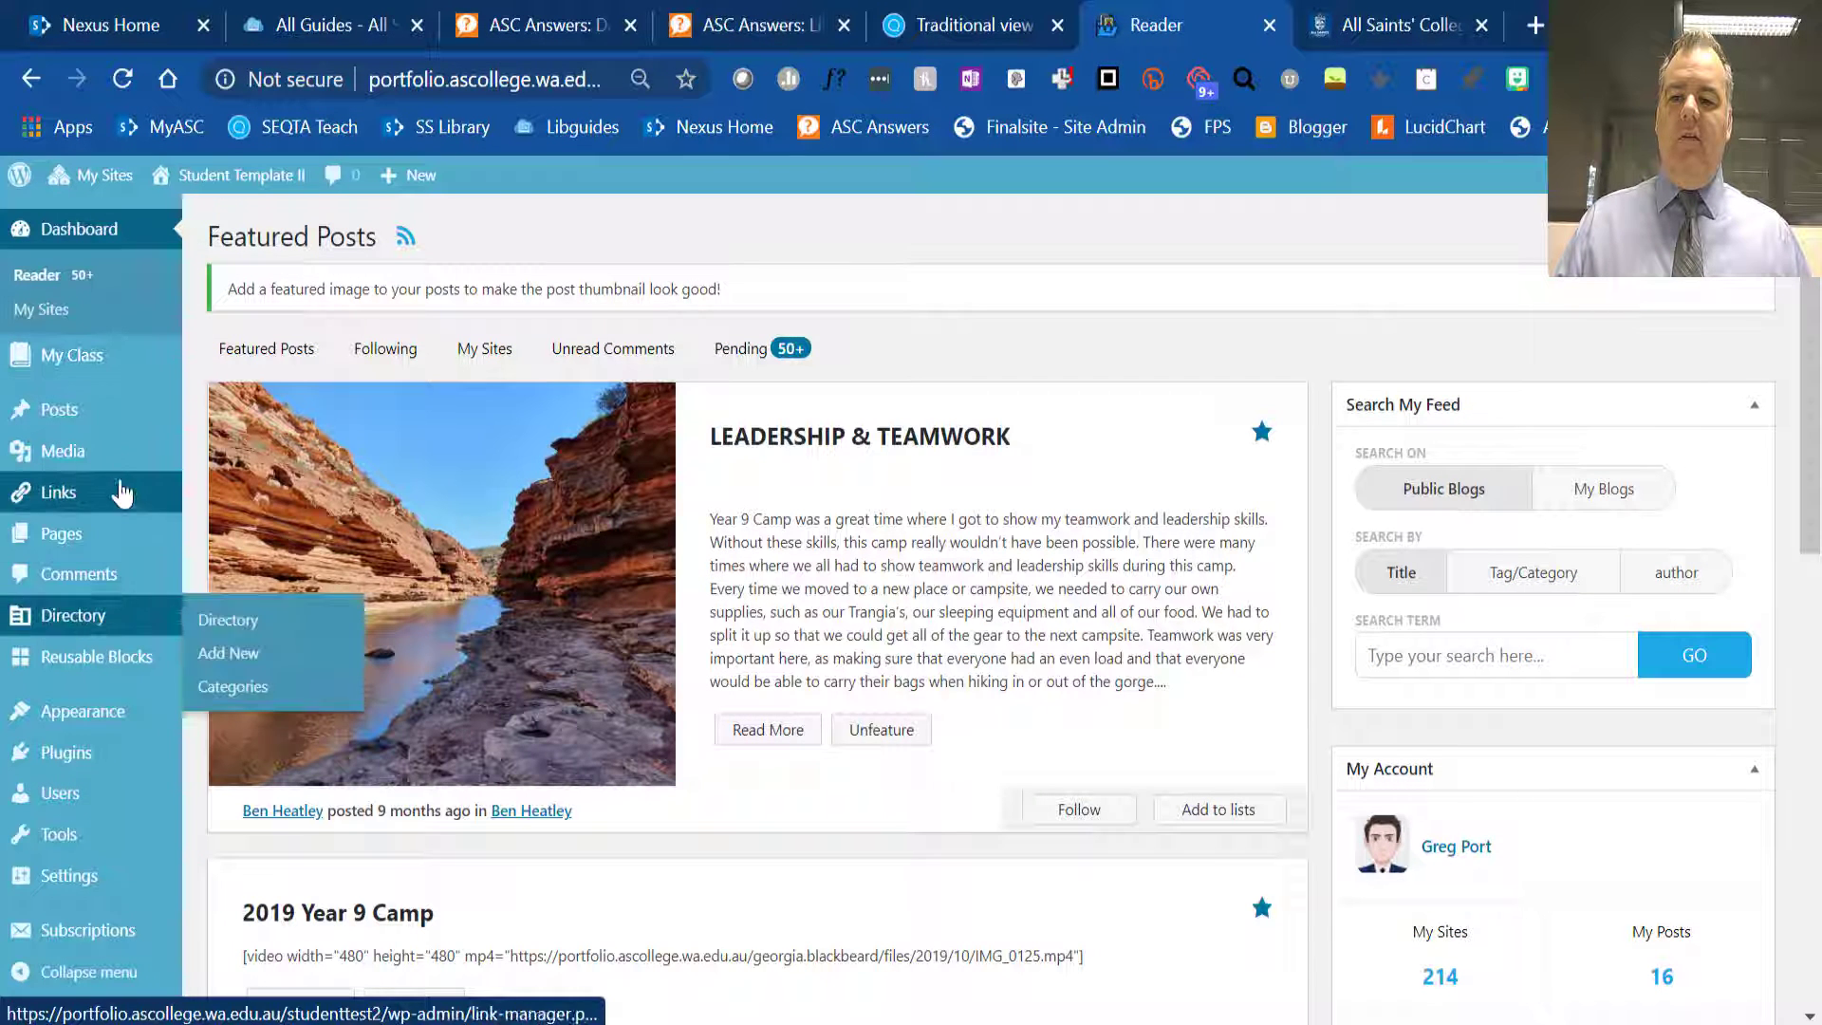
mouse_move(103, 731)
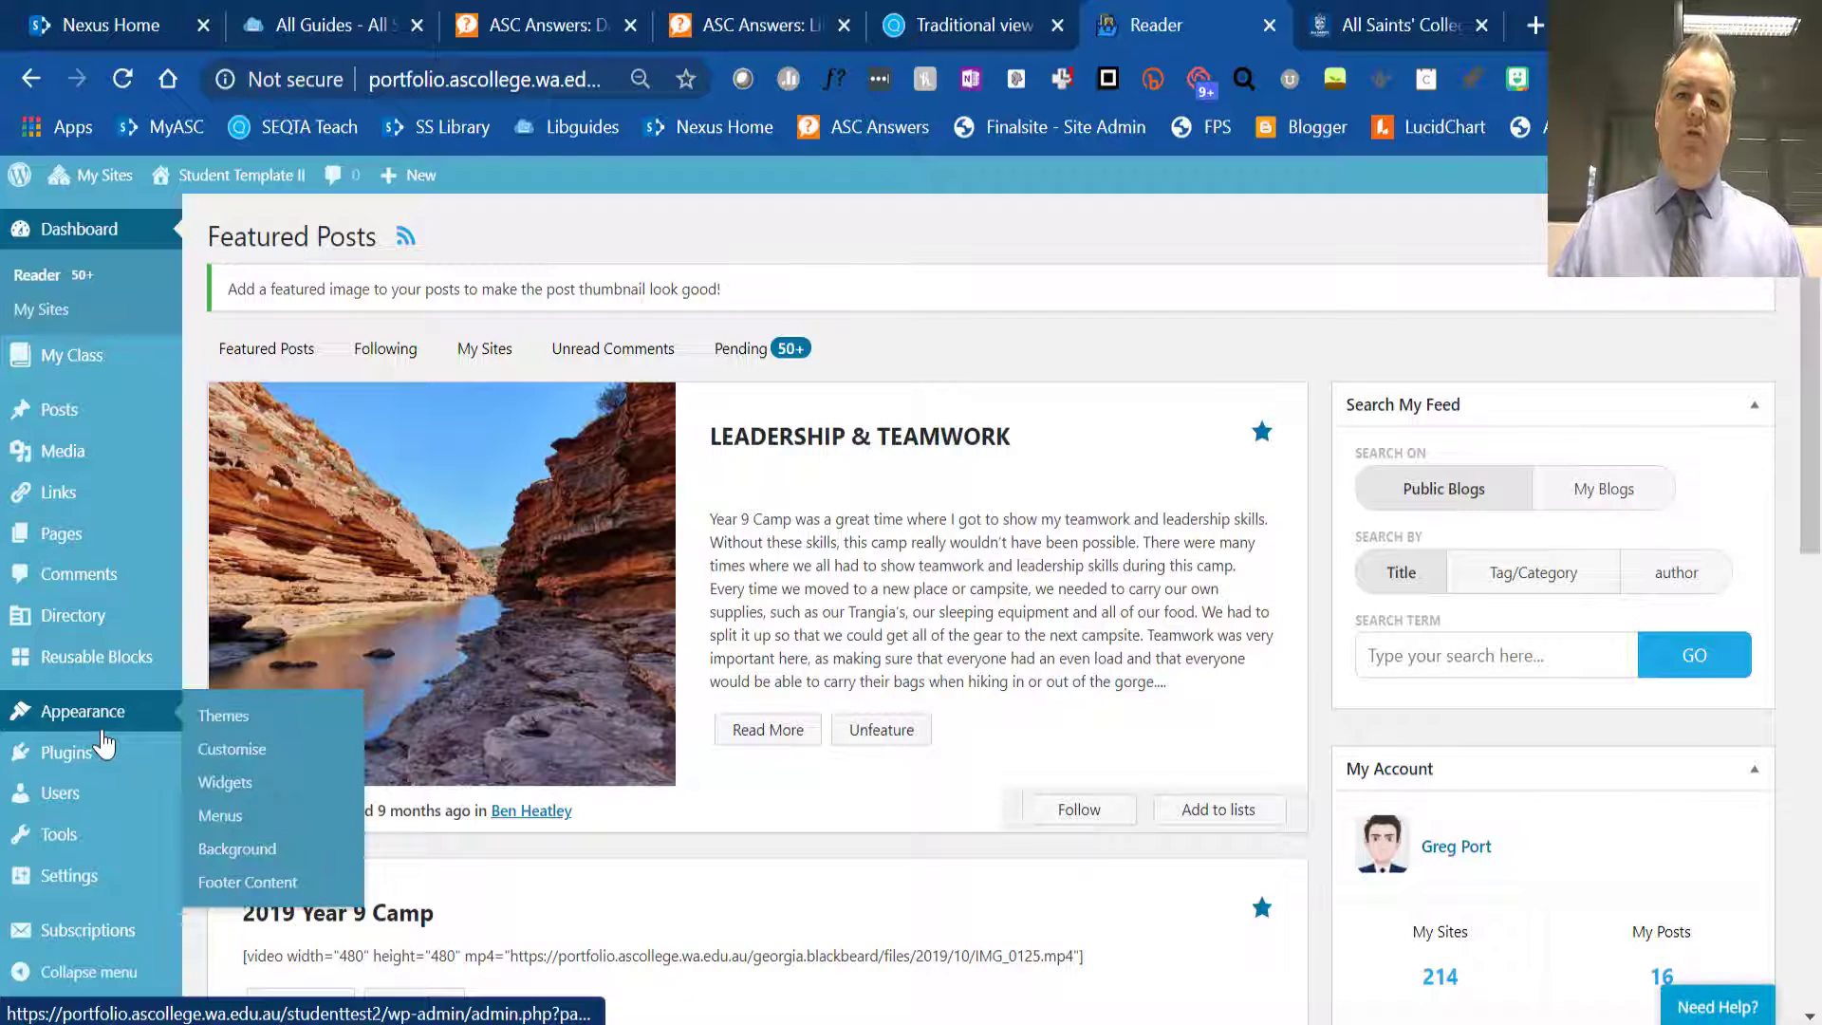